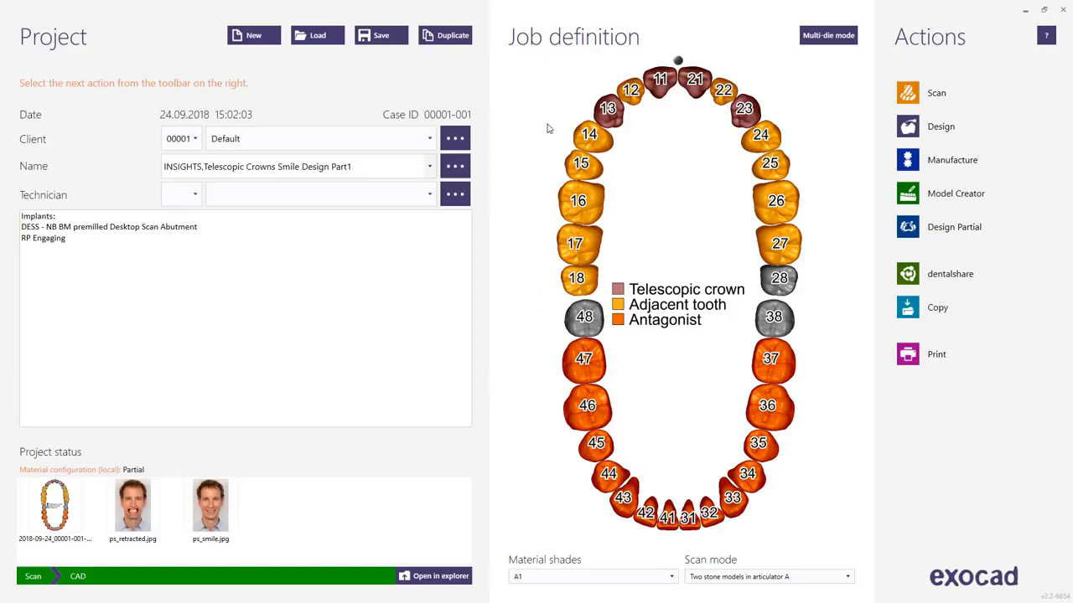
Duplicate the current project together with its scan data.
{"action": "left_click", "coordinate": [435, 38]}
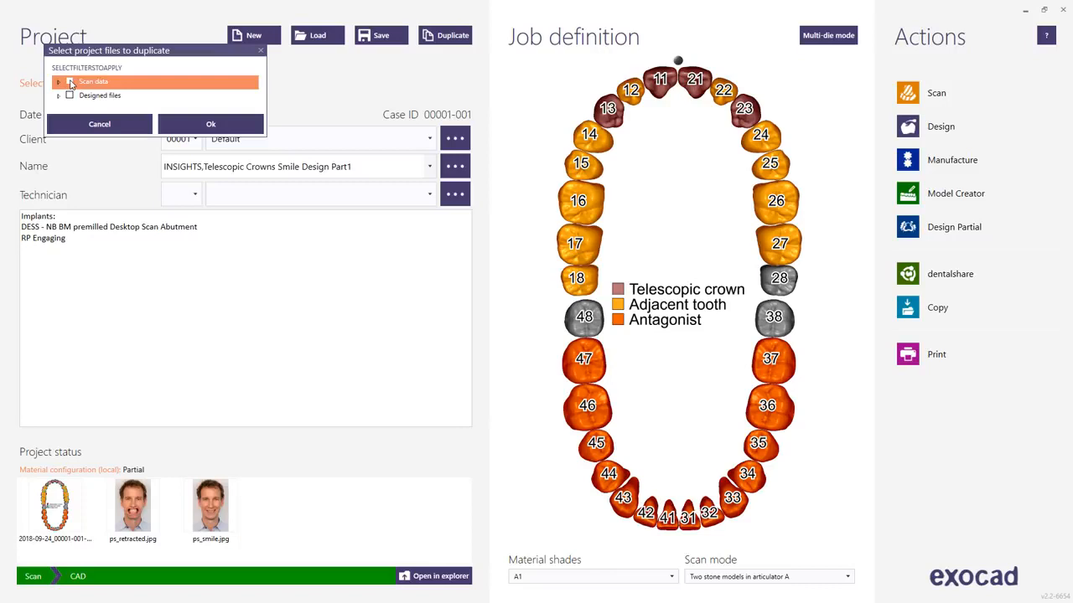
{"action": "left_click", "coordinate": [69, 82]}
{"action": "left_click", "coordinate": [210, 124]}
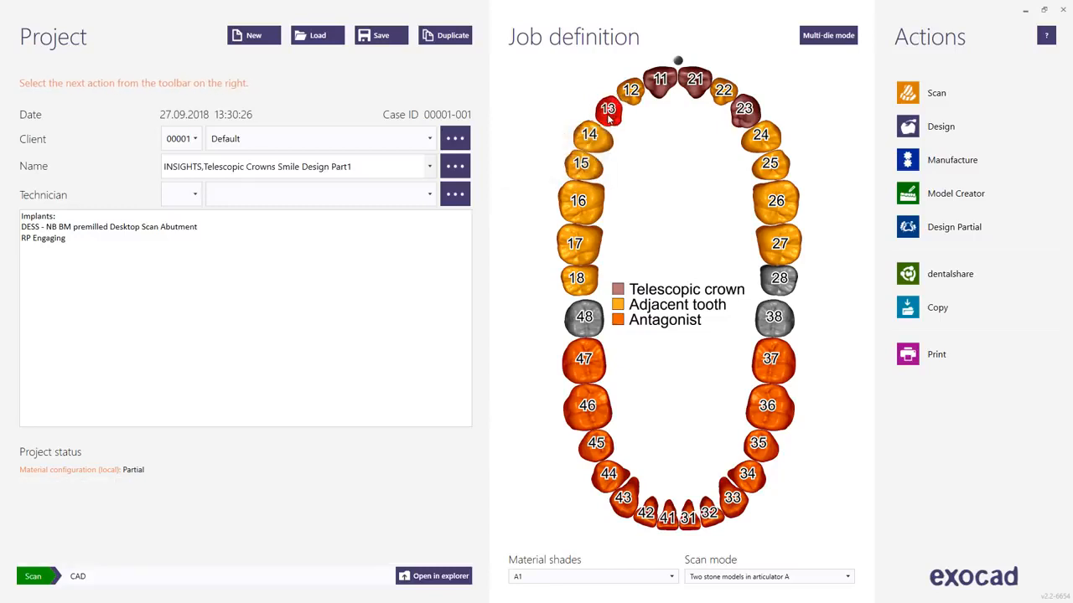
Define tooth 13 as a coping in NP Metal and copy the definition to teeth 11, 21 and 23.
{"action": "left_click", "coordinate": [609, 113]}
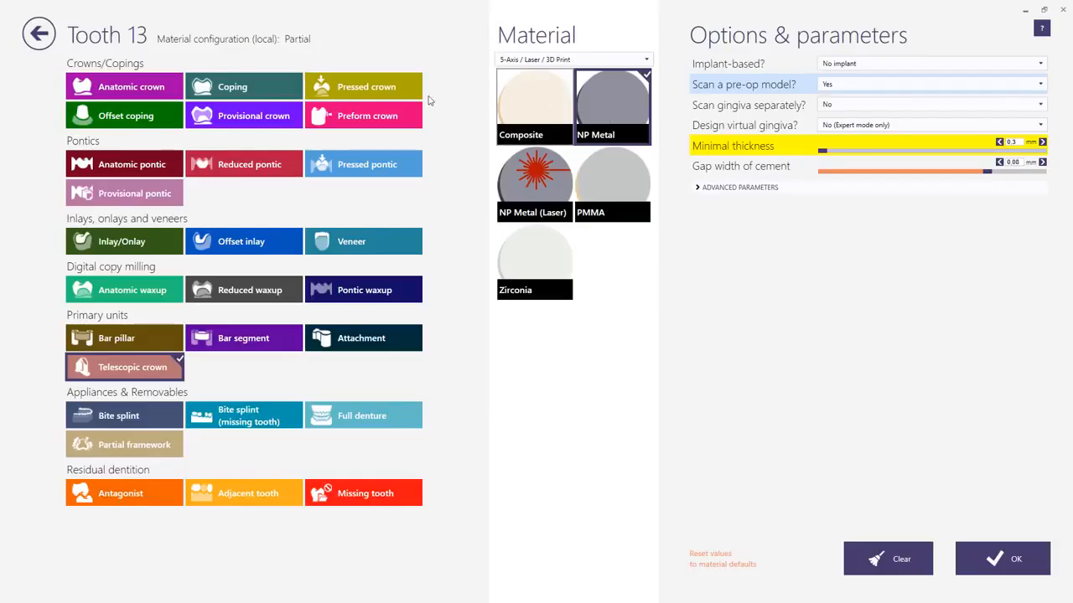
{"action": "left_click", "coordinate": [257, 87]}
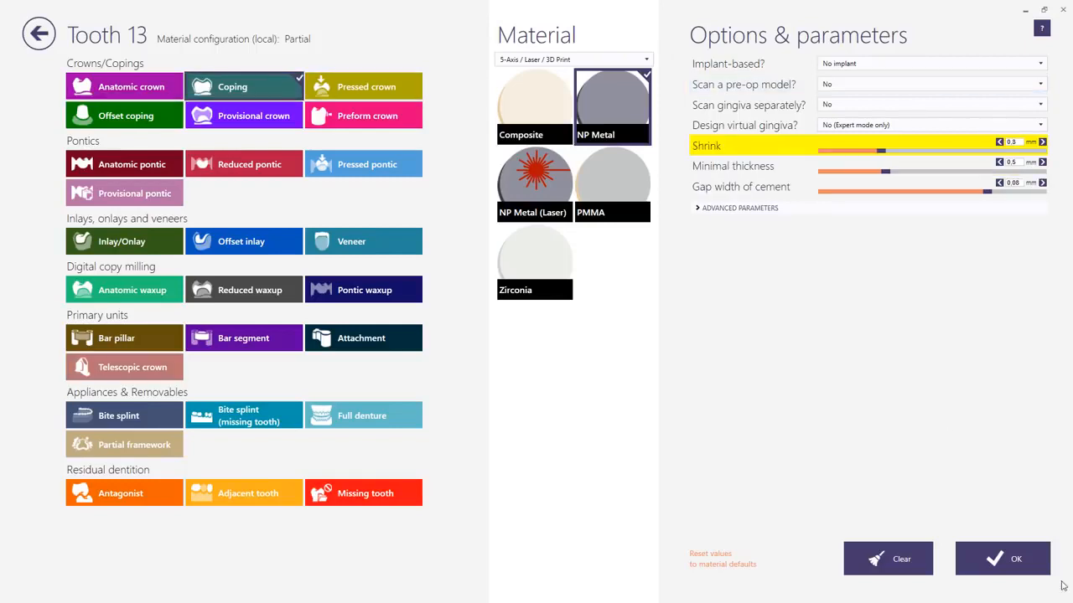
{"action": "left_click", "coordinate": [997, 560]}
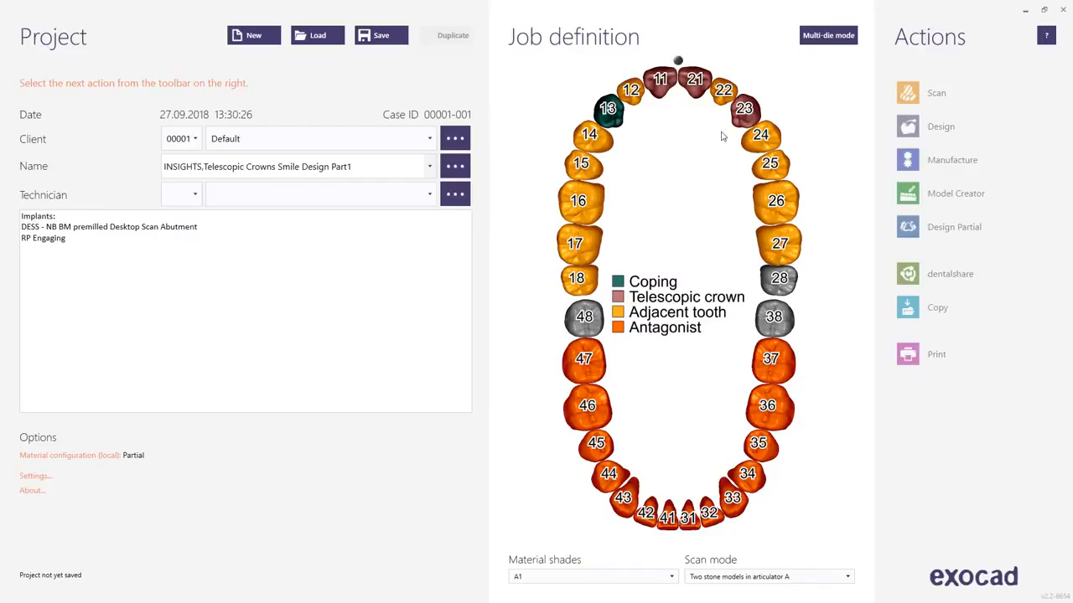
{"action": "left_click", "coordinate": [661, 85], "text": "ctrl"}
{"action": "left_click", "coordinate": [695, 85], "text": "ctrl"}
{"action": "left_click", "coordinate": [743, 113], "text": "ctrl"}
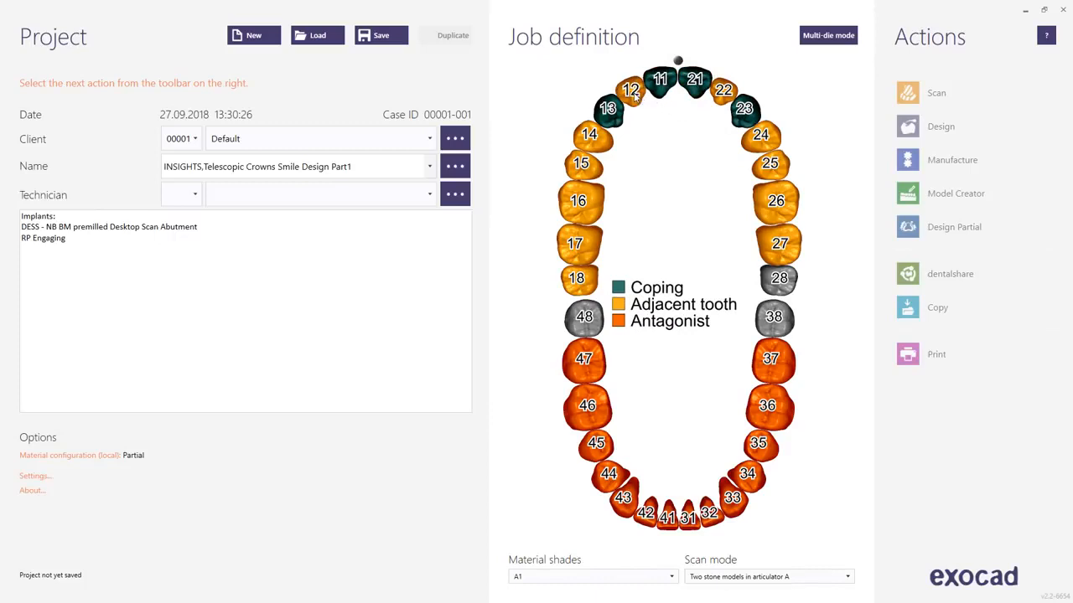
Define tooth 12 as a reduced pontic in NP Metal and copy the definition to tooth 22.
{"action": "left_click", "coordinate": [634, 97]}
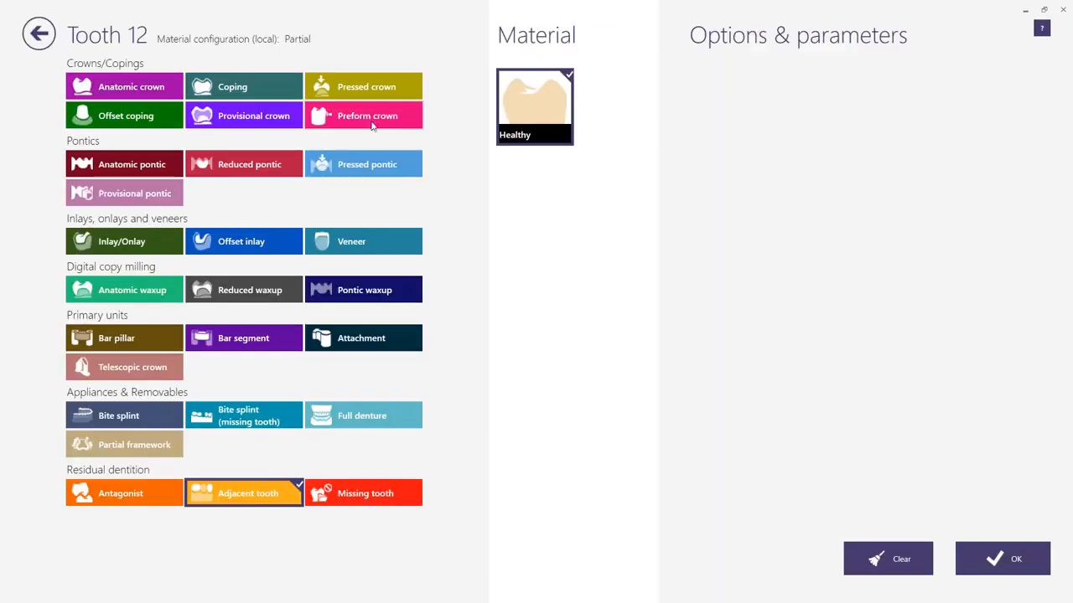
{"action": "left_click", "coordinate": [256, 166]}
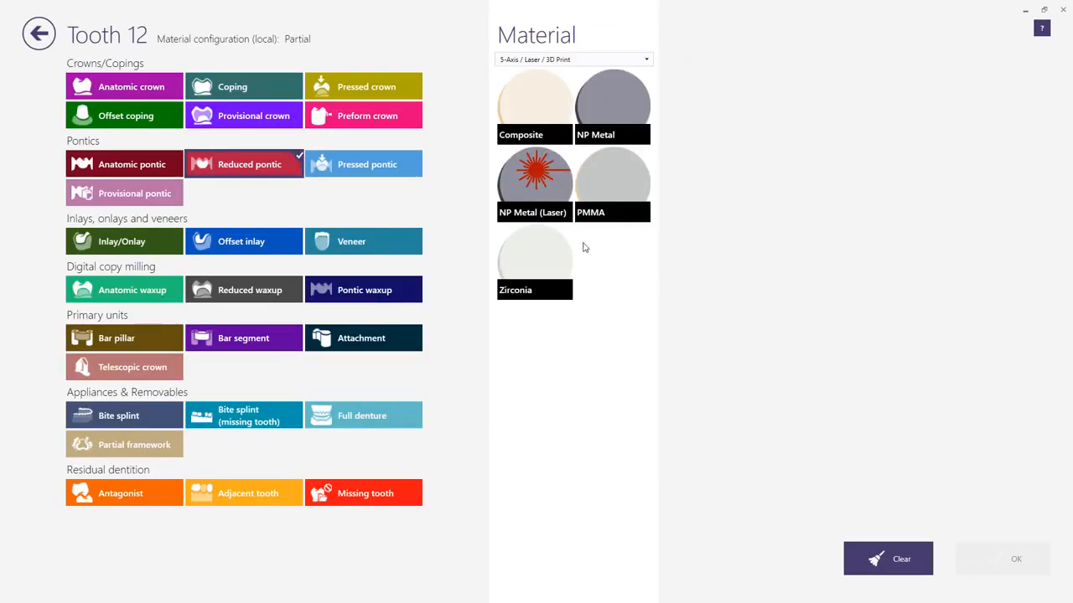
{"action": "left_click", "coordinate": [634, 103]}
{"action": "left_click", "coordinate": [1006, 558]}
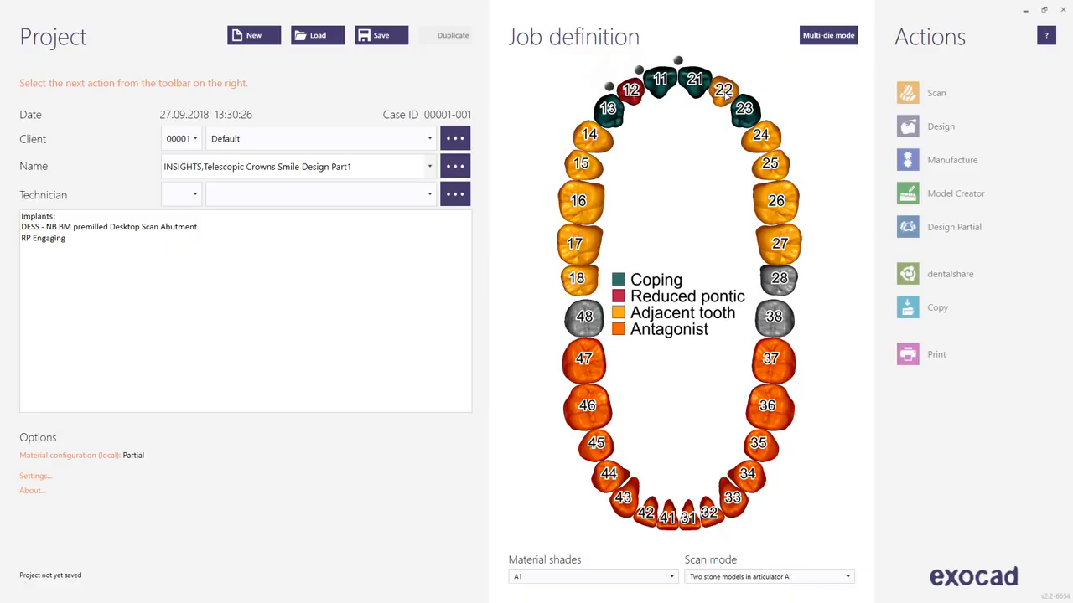
{"action": "left_click", "coordinate": [713, 83], "text": "ctrl"}
Activate all five connectors between teeth 13 and 23 to join the units into a bridge.
{"action": "left_click", "coordinate": [718, 68]}
{"action": "left_click", "coordinate": [745, 87]}
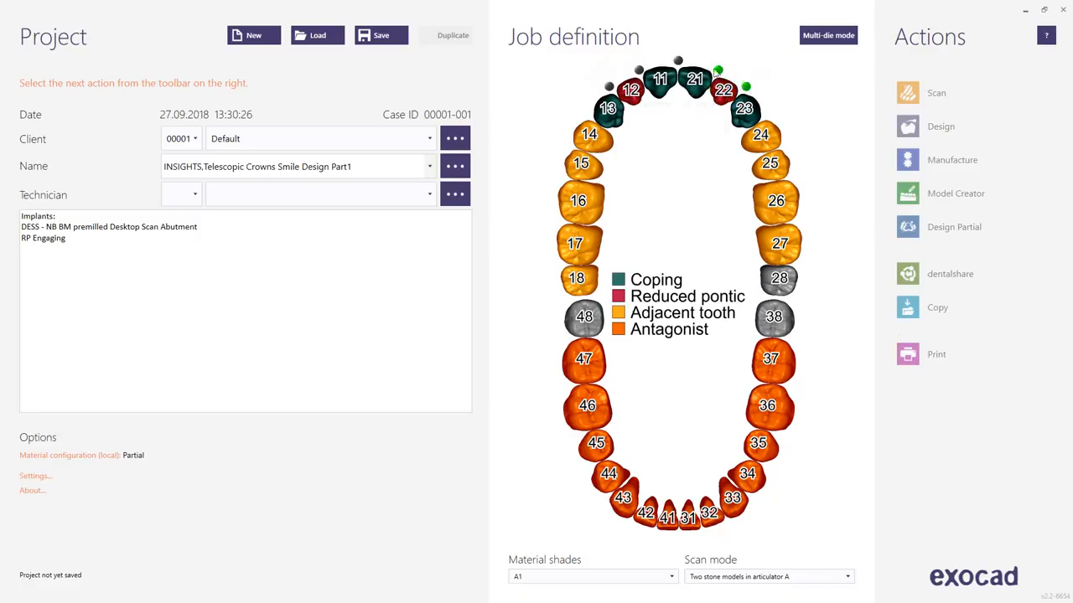
{"action": "left_click", "coordinate": [678, 60]}
{"action": "left_click", "coordinate": [638, 71]}
{"action": "left_click", "coordinate": [608, 87]}
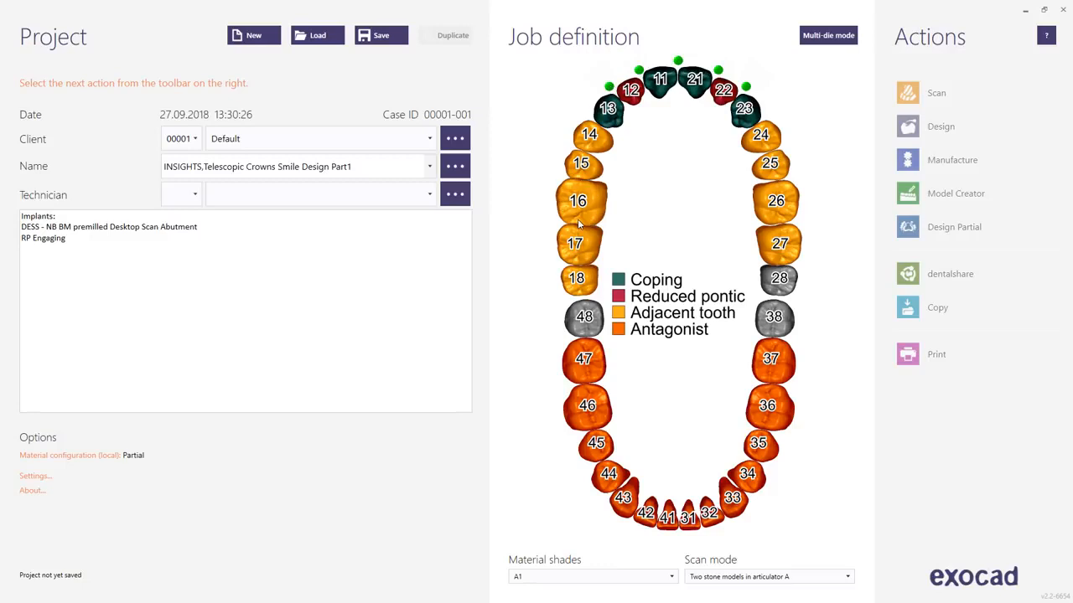
Define teeth 14 to 17 and 24 to 26 as partial framework in NP Metal and save the project.
{"action": "left_click", "coordinate": [605, 137]}
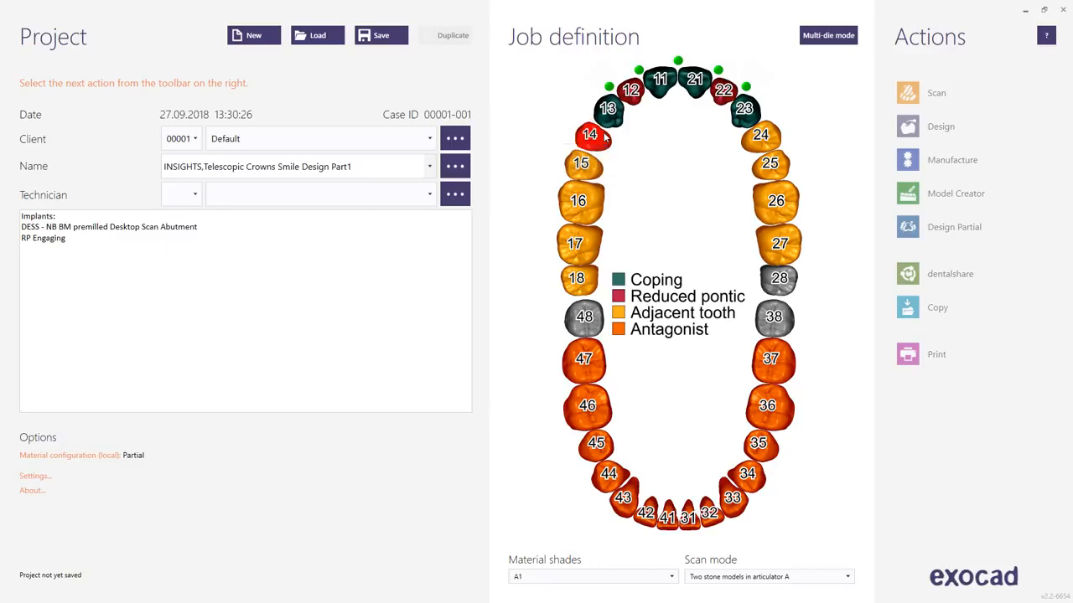
{"action": "left_click", "coordinate": [153, 453]}
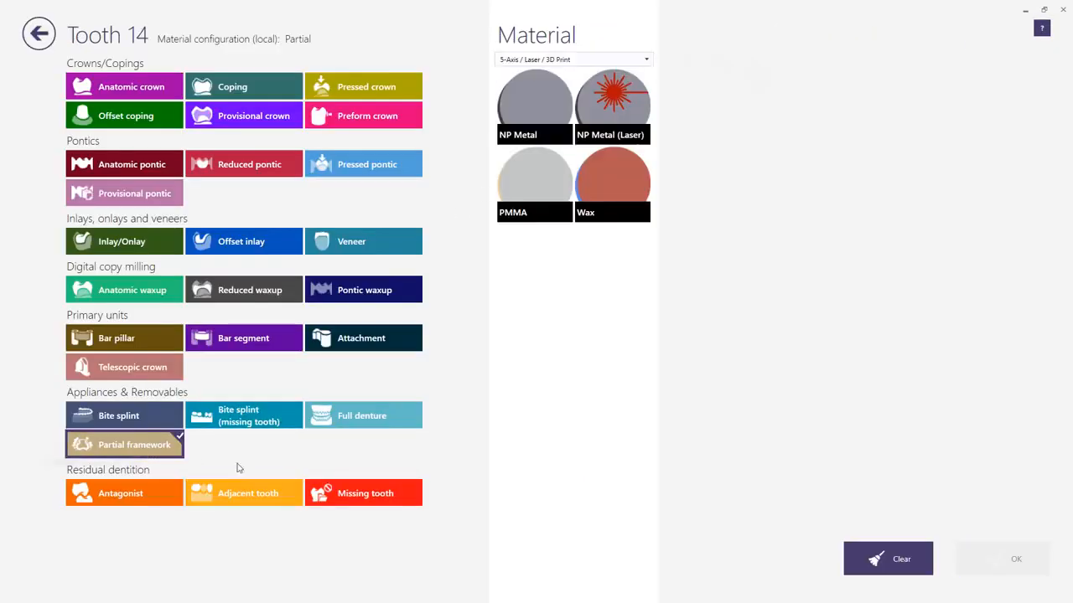
{"action": "left_click", "coordinate": [569, 95]}
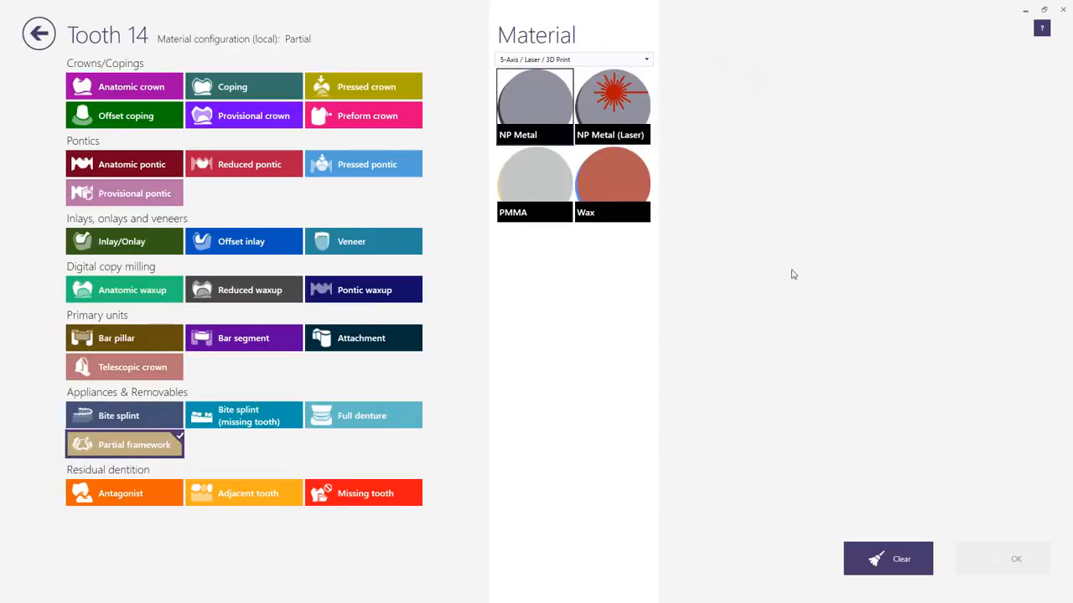
{"action": "left_click", "coordinate": [1015, 559]}
{"action": "left_click_drag", "start_coordinate": [591, 169], "coordinate": [574, 244]}
{"action": "left_click_drag", "start_coordinate": [772, 168], "coordinate": [775, 203]}
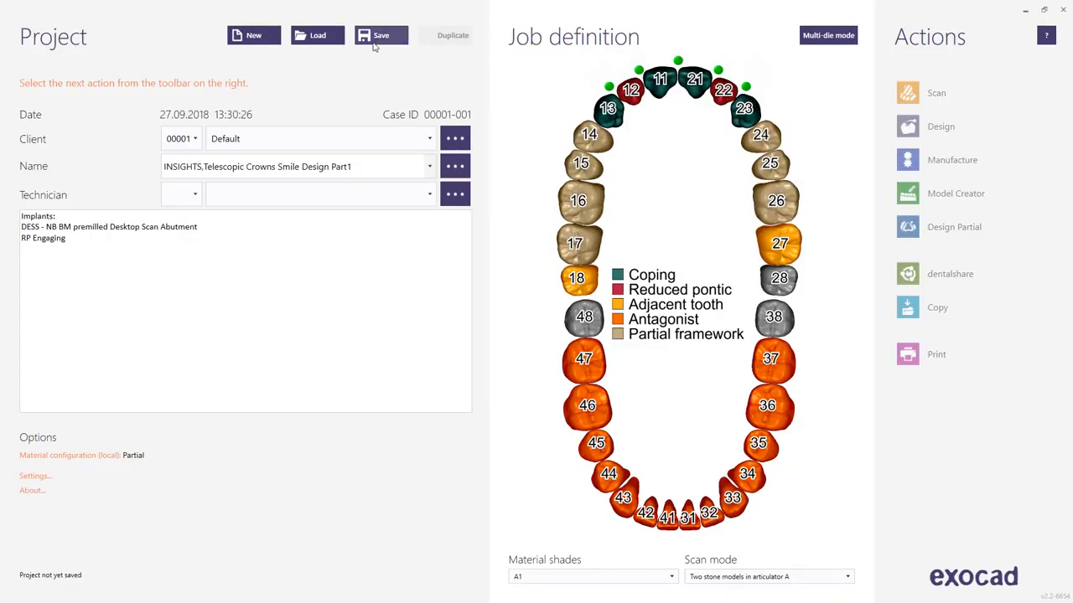
{"action": "left_click", "coordinate": [377, 41]}
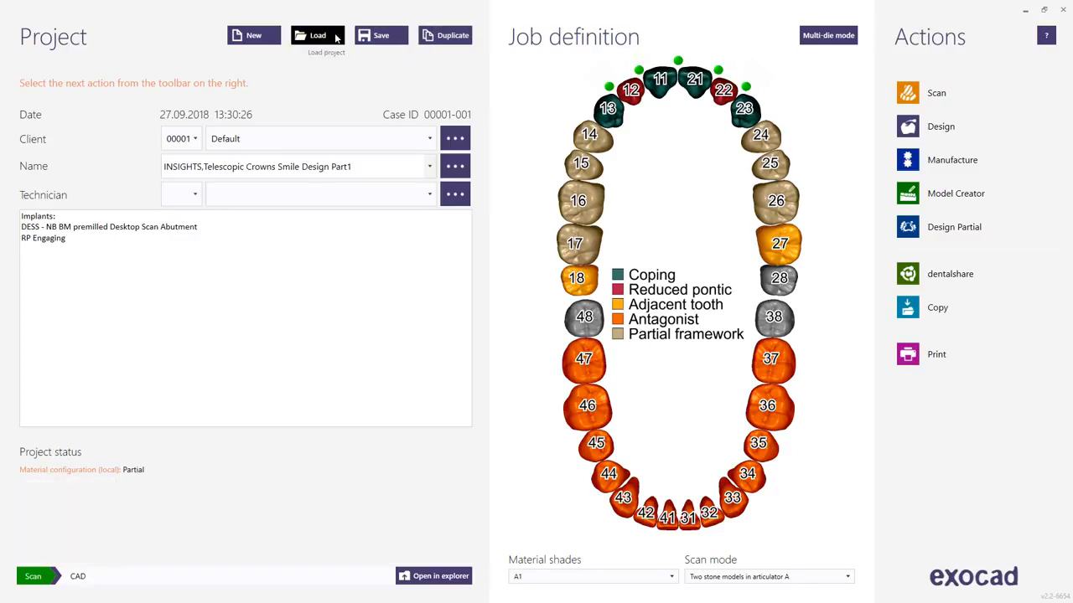
Load the project "INSIGHTS, Telescopic Crowns Smile Design Part2 (Bridge & Partial)" and open it for design.
{"action": "left_click", "coordinate": [318, 35]}
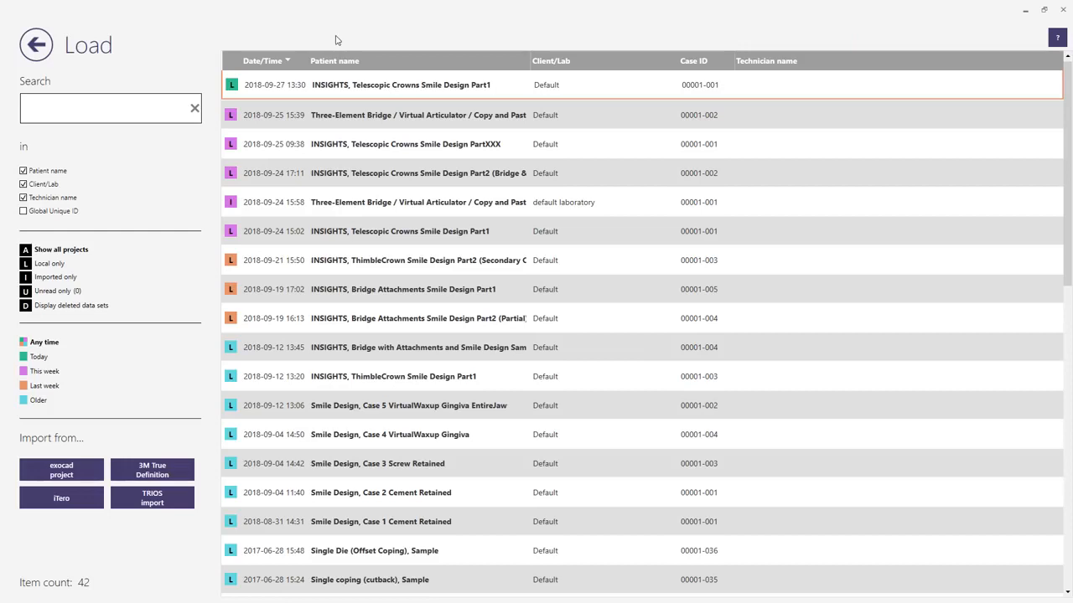
{"action": "left_click", "coordinate": [403, 173]}
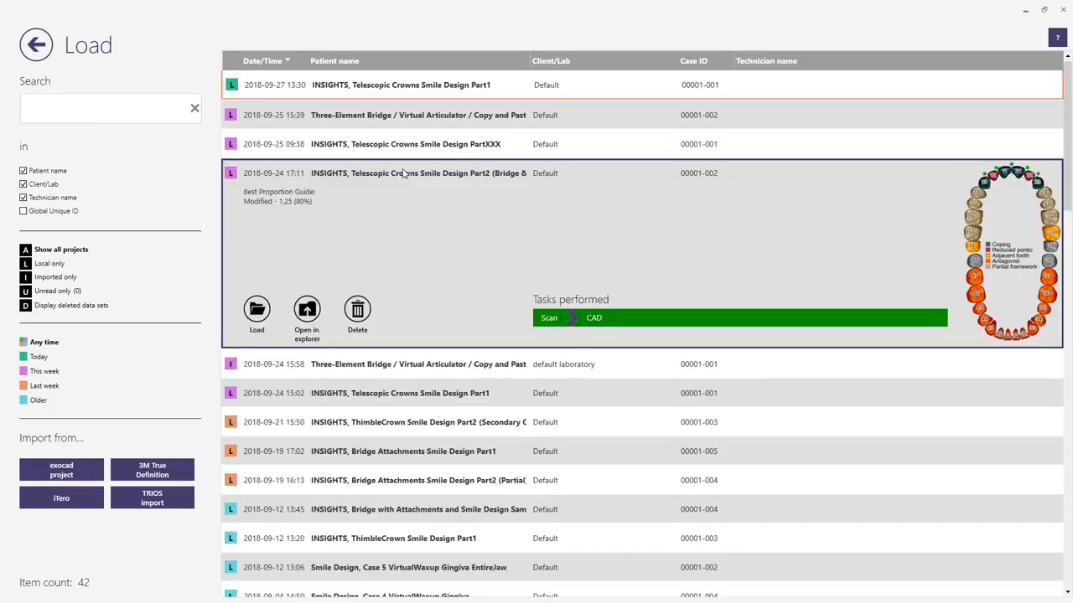
{"action": "double_click", "coordinate": [403, 173]}
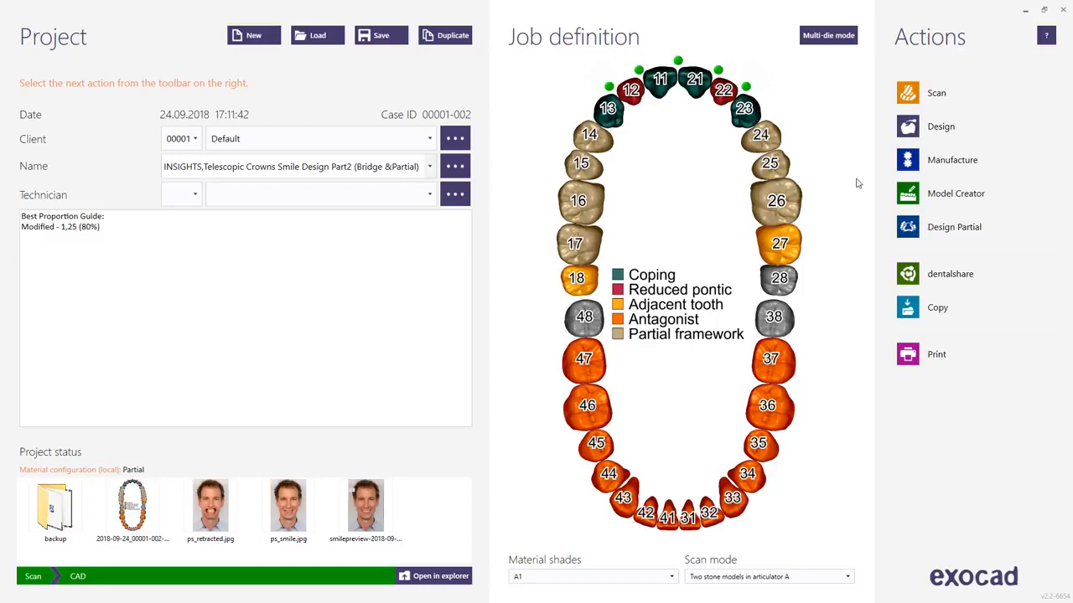
{"action": "left_click", "coordinate": [921, 127]}
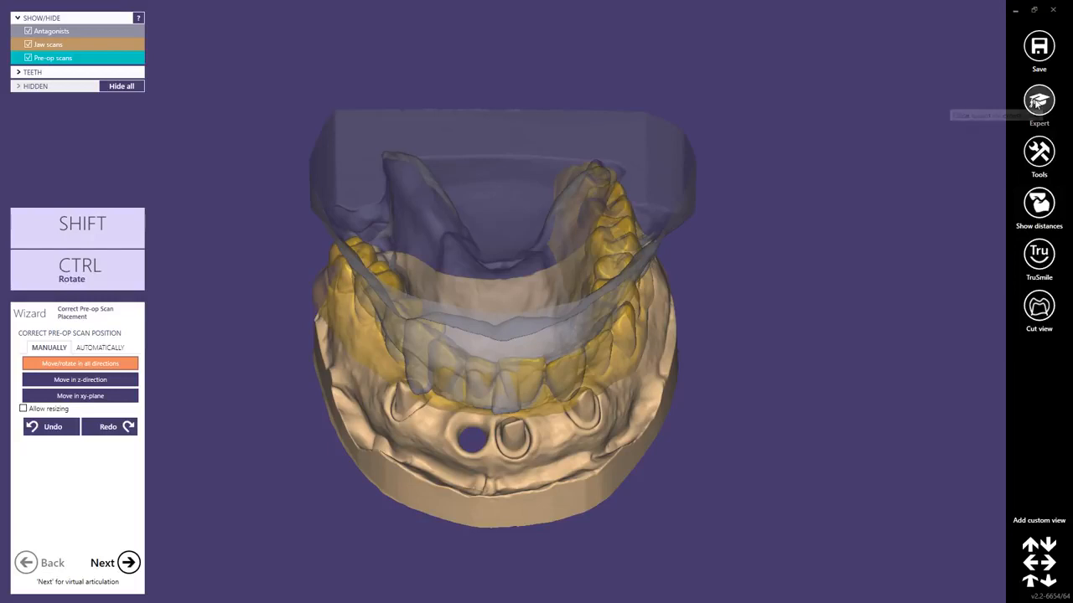
In expert mode, add the mesh NEW-UPPERJAW.stl to the scene as an extra jaw scan.
{"action": "left_click", "coordinate": [1038, 100]}
{"action": "left_click", "coordinate": [1032, 158]}
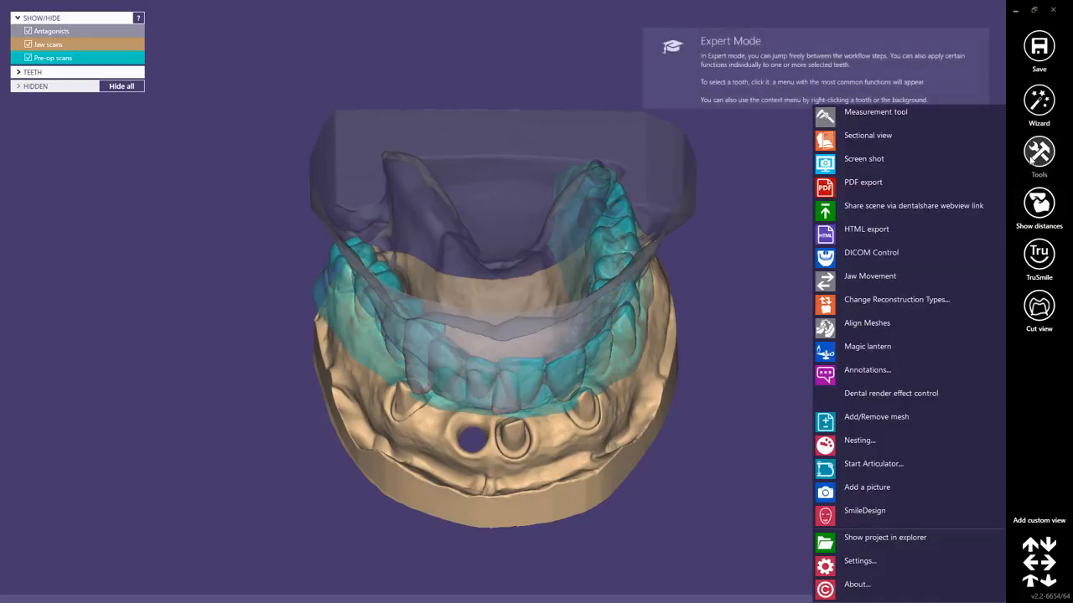
{"action": "left_click", "coordinate": [864, 423]}
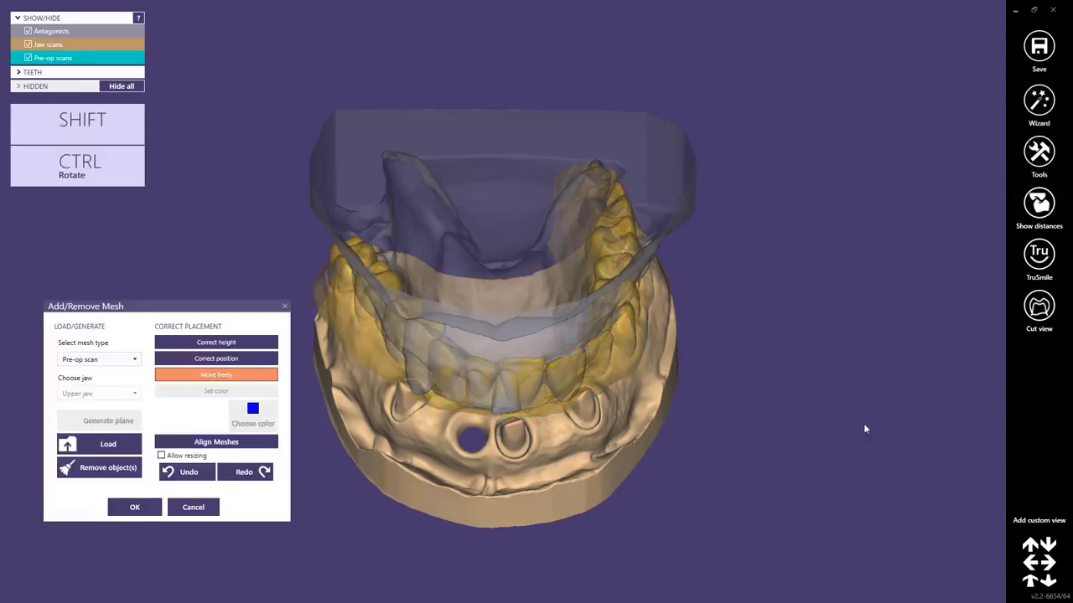
{"action": "left_click", "coordinate": [134, 360]}
{"action": "scroll", "coordinate": [128, 494], "scroll_direction": "down", "scroll_amount": 1}
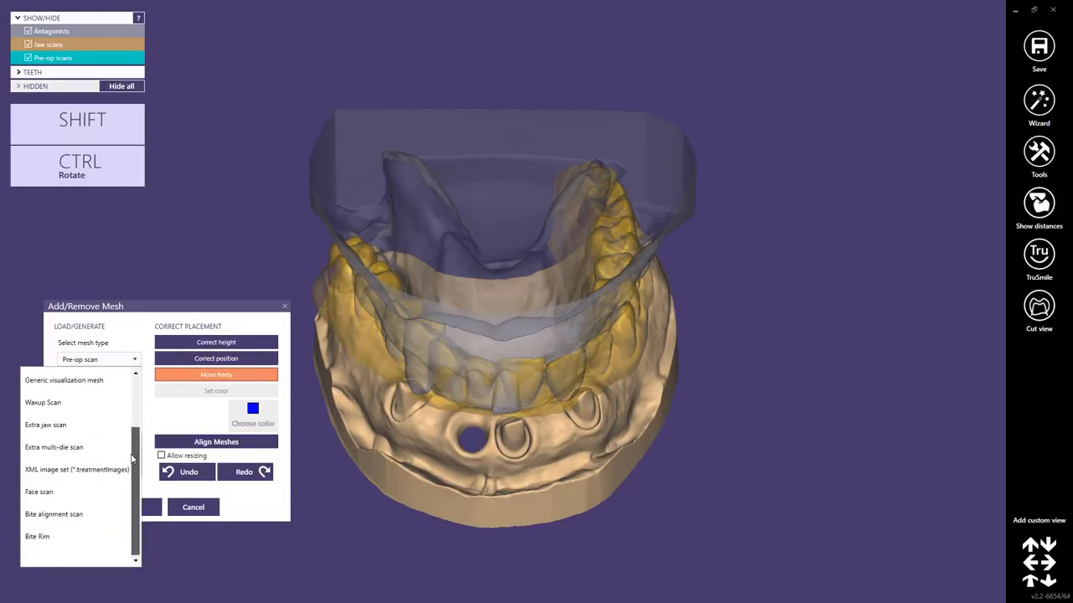
{"action": "scroll", "coordinate": [135, 444], "scroll_direction": "up", "scroll_amount": 2}
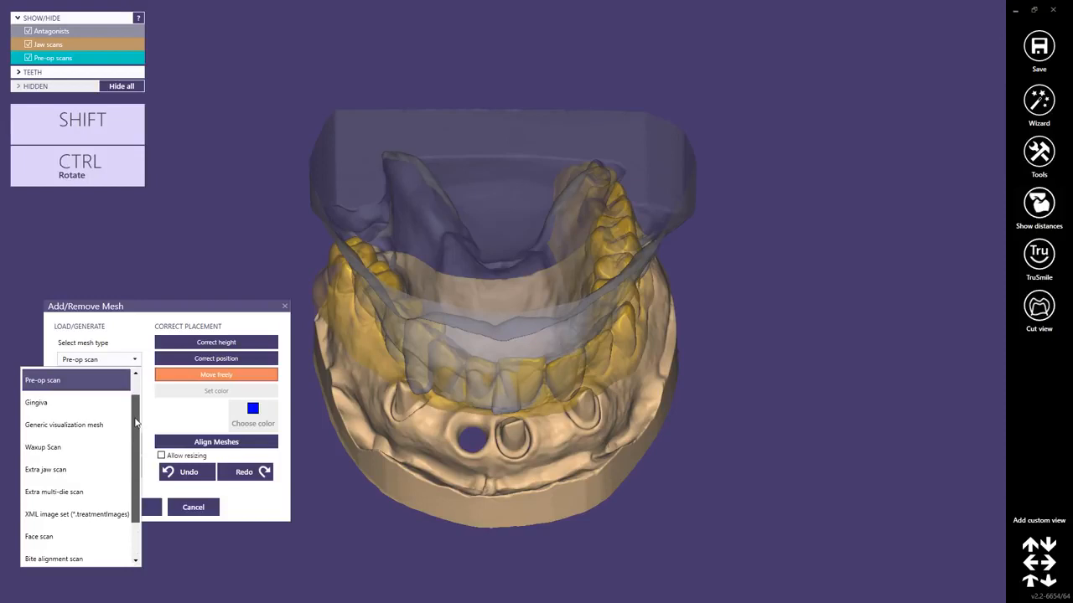
{"action": "left_click", "coordinate": [69, 470]}
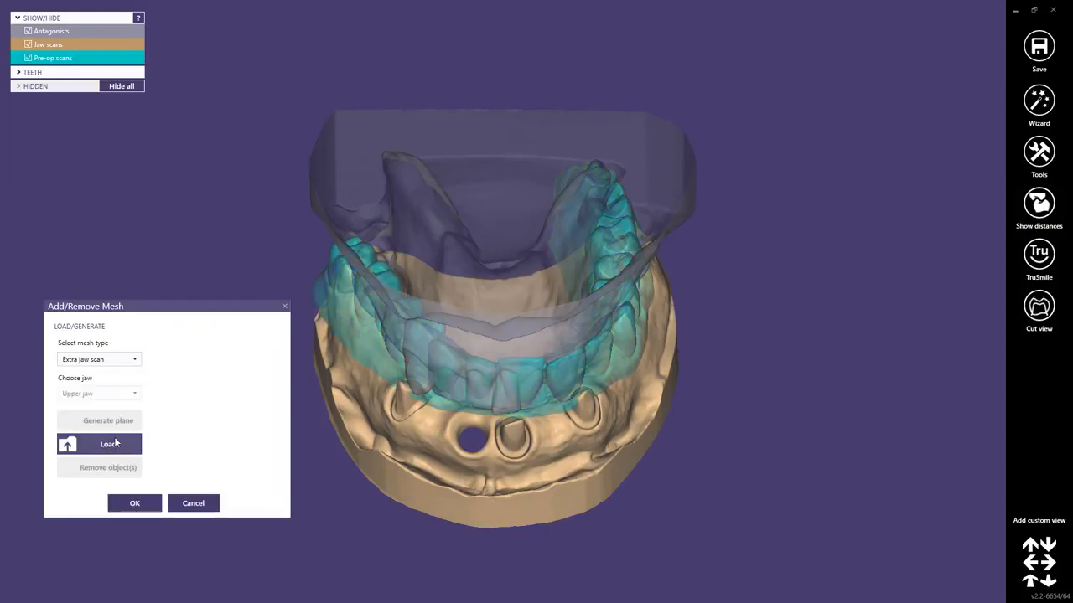
{"action": "left_click", "coordinate": [97, 445]}
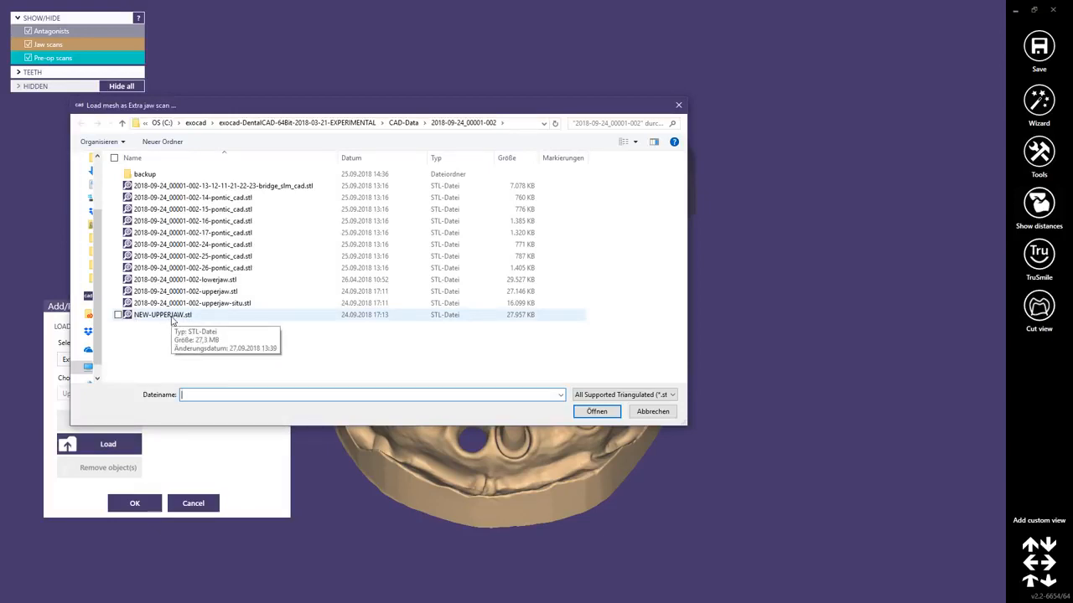
{"action": "left_click", "coordinate": [172, 316]}
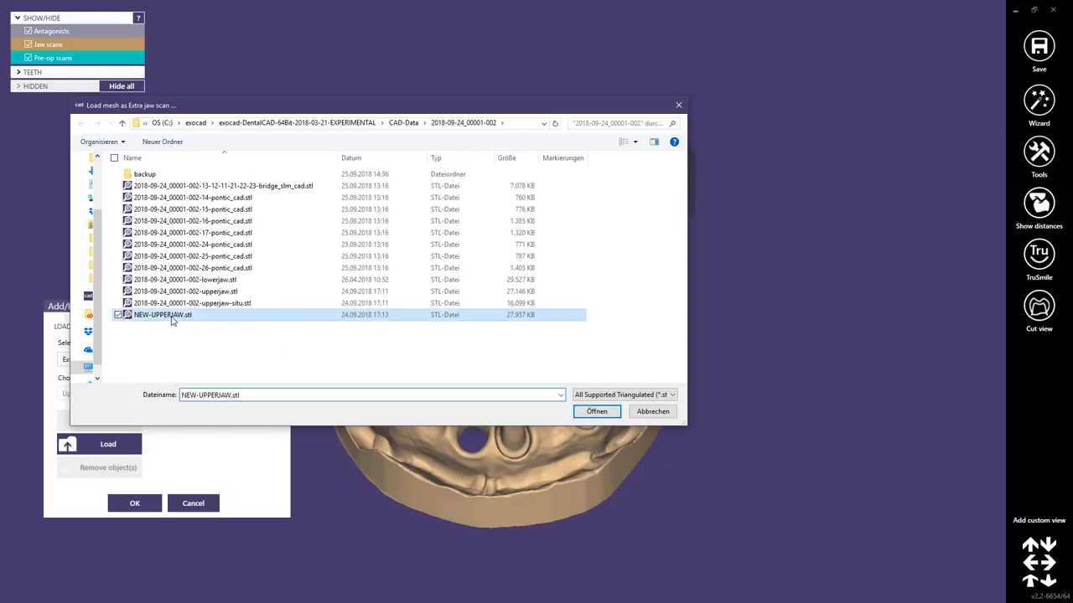
{"action": "left_click", "coordinate": [597, 412]}
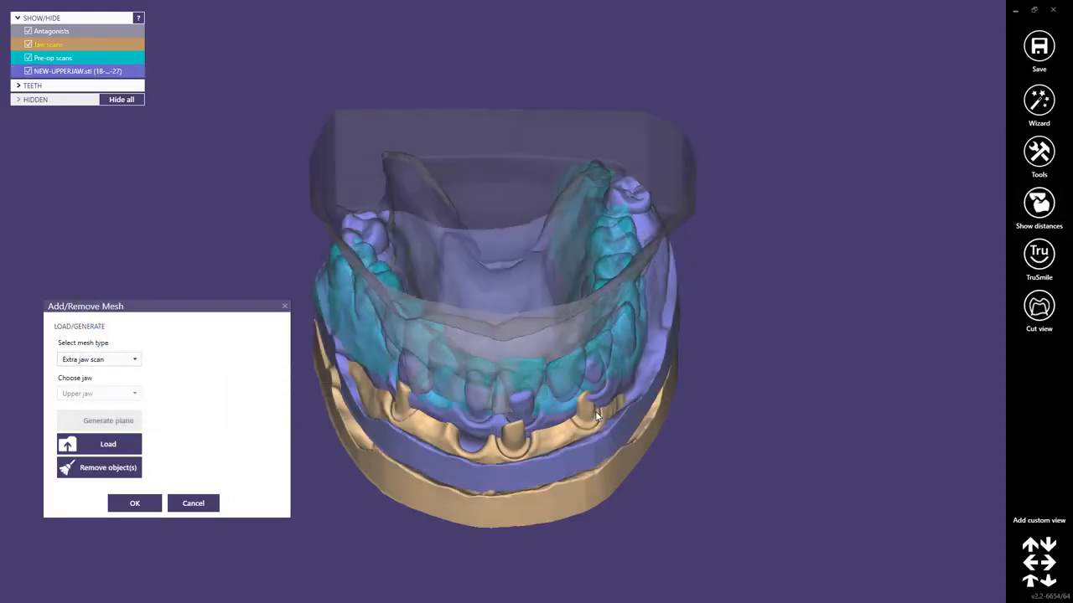
{"action": "left_click", "coordinate": [134, 503]}
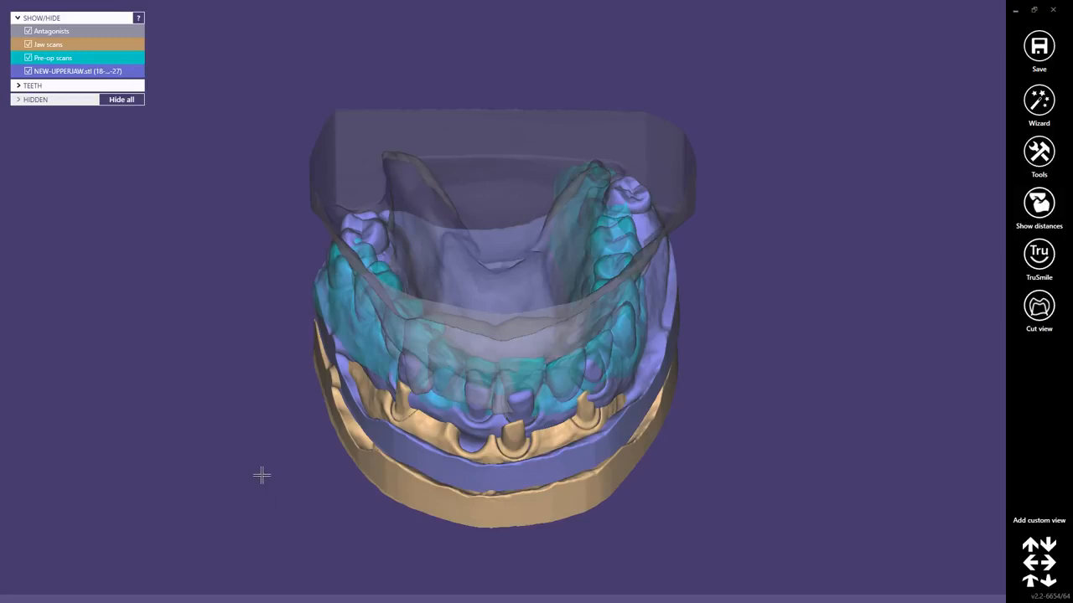
Return to the wizard's pre-op scan placement and hide the antagonist and NEW-UPPERJAW.stl scans, leaving the jaw and pre-op scans in view.
{"action": "right_click_drag", "start_coordinate": [460, 430], "coordinate": [530, 343]}
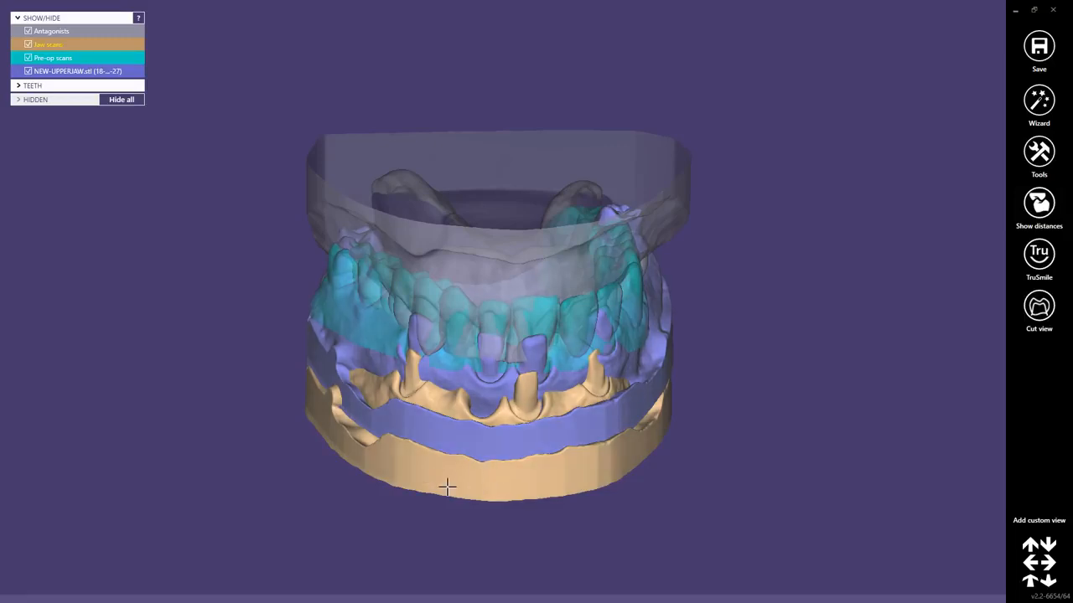
{"action": "left_click", "coordinate": [1038, 100]}
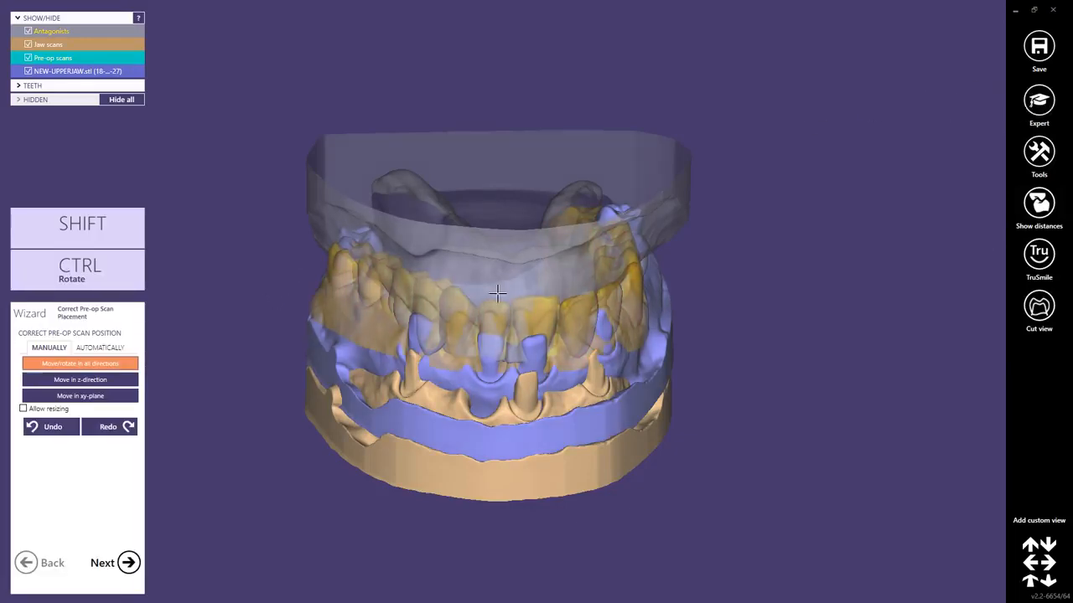
{"action": "right_click_drag", "start_coordinate": [498, 294], "coordinate": [507, 230]}
{"action": "middle_click", "coordinate": [508, 230]}
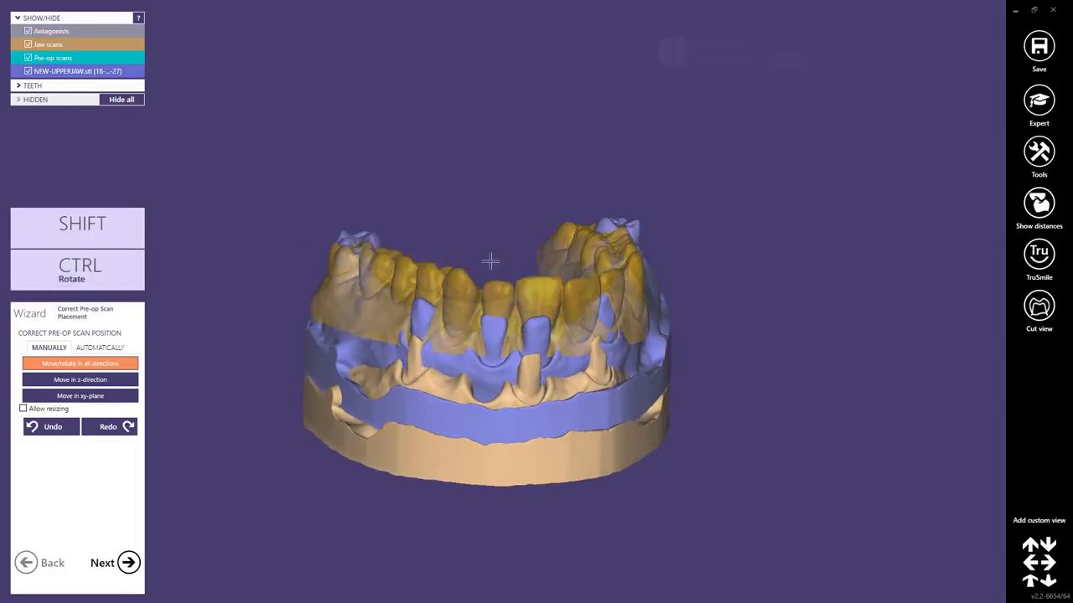
{"action": "right_click_drag", "start_coordinate": [488, 336], "coordinate": [491, 376]}
{"action": "right_click_drag", "start_coordinate": [559, 351], "coordinate": [549, 372]}
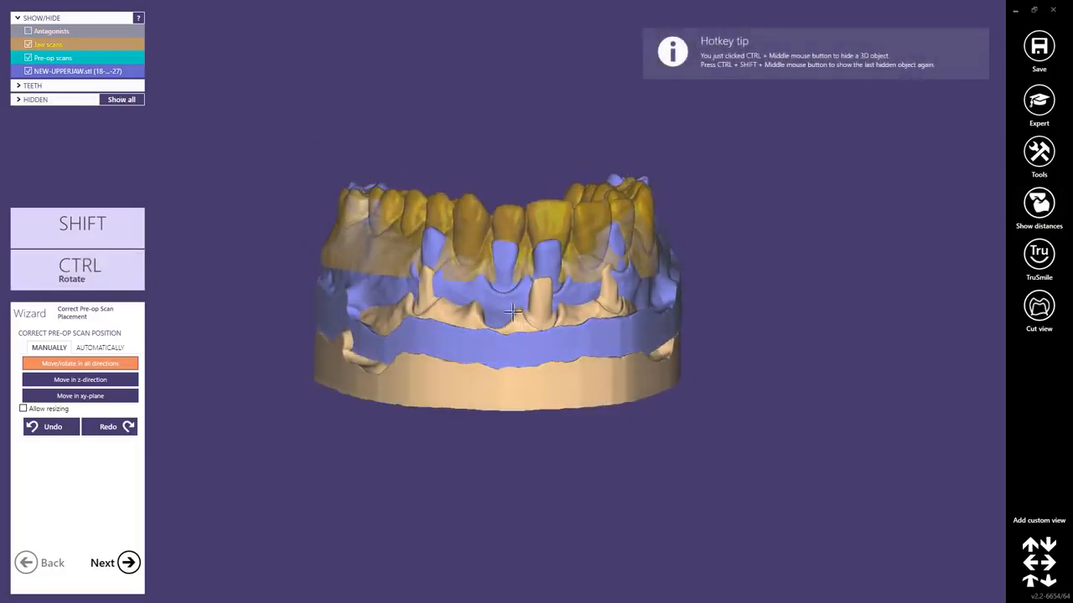
{"action": "middle_click", "coordinate": [503, 303], "text": "ctrl"}
{"action": "right_click_drag", "start_coordinate": [466, 388], "coordinate": [533, 232]}
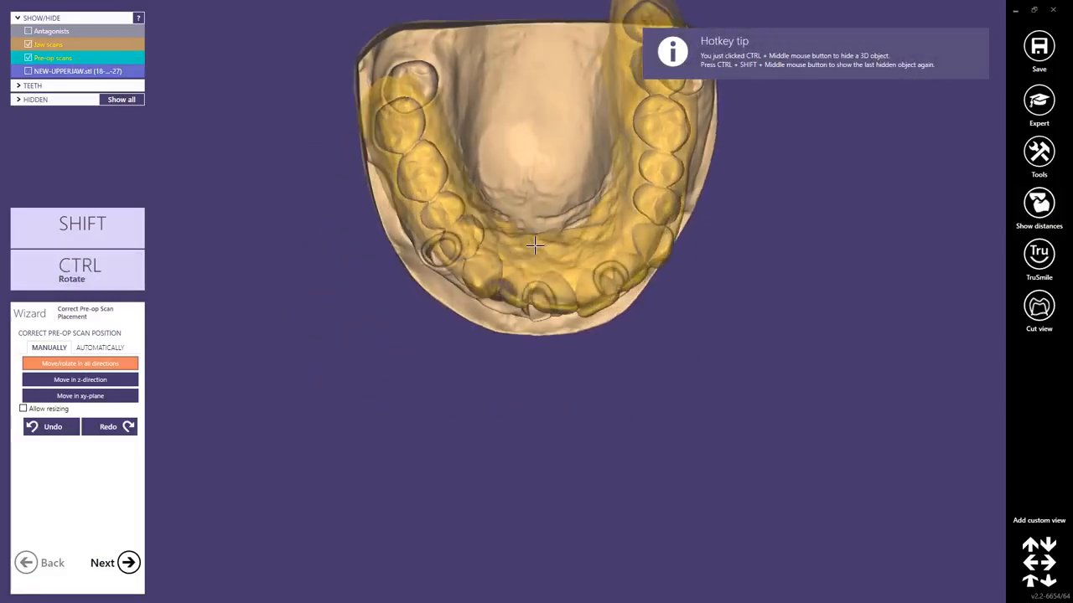
{"action": "middle_click", "coordinate": [454, 146]}
{"action": "scroll", "coordinate": [452, 276], "scroll_direction": "up", "scroll_amount": 2}
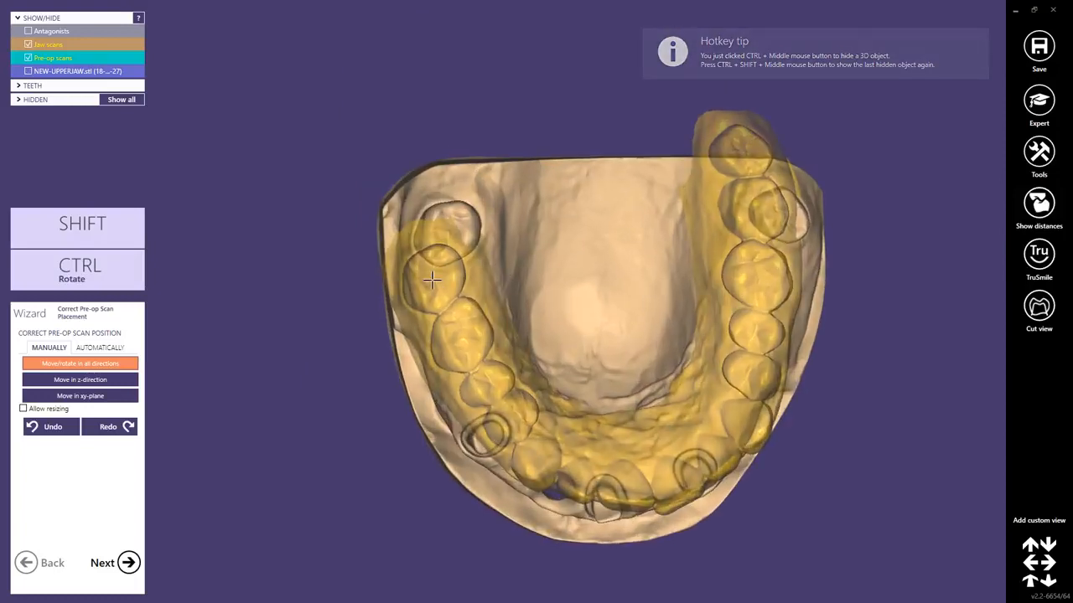
Automatically align the pre-op scan to the jaw scan using three point pairs on both molars and the palate, refine with best fit matching, and continue.
{"action": "left_click", "coordinate": [107, 350]}
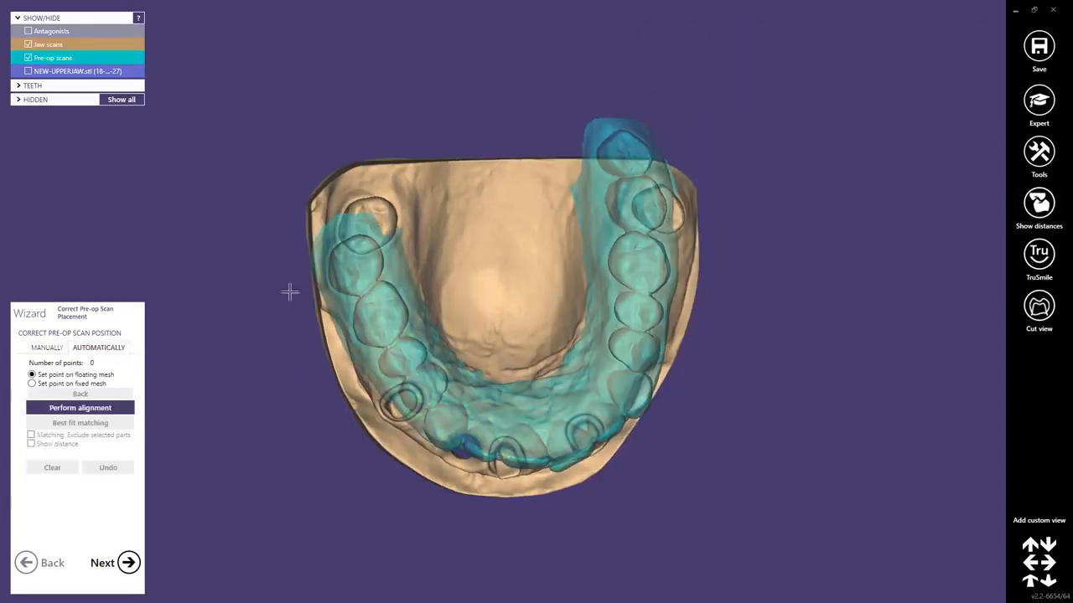
{"action": "left_click", "coordinate": [358, 266]}
{"action": "left_click", "coordinate": [369, 225]}
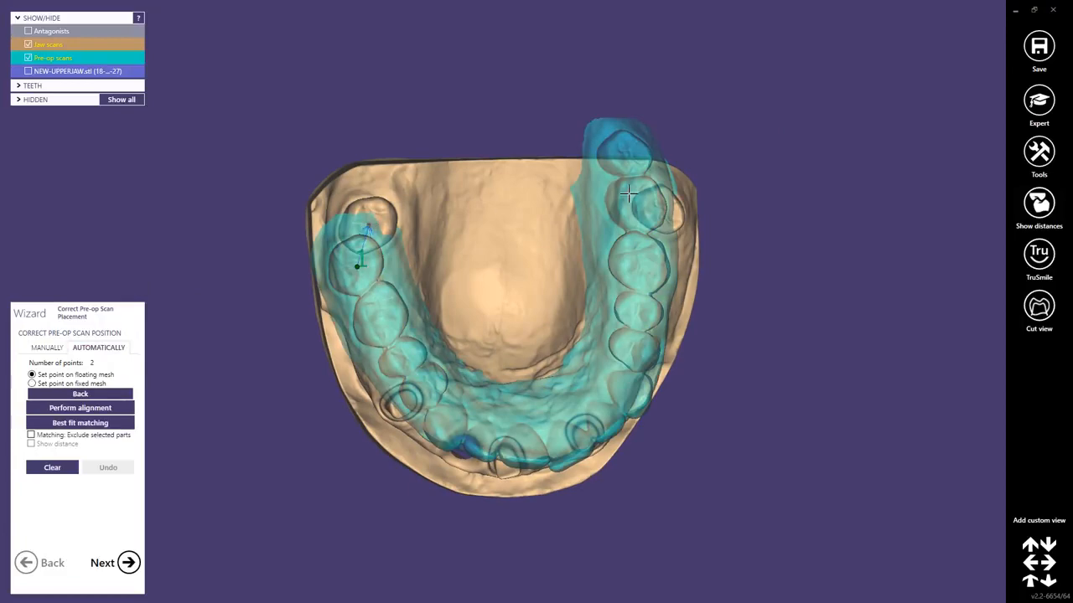
{"action": "left_click", "coordinate": [630, 149]}
{"action": "left_click", "coordinate": [662, 209]}
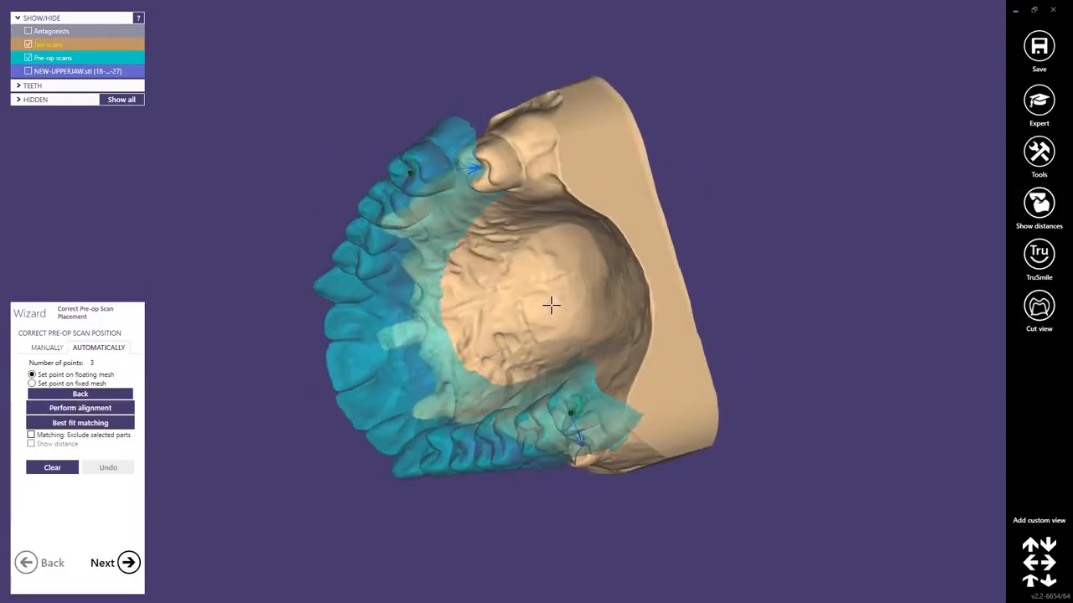
{"action": "left_click", "coordinate": [408, 329]}
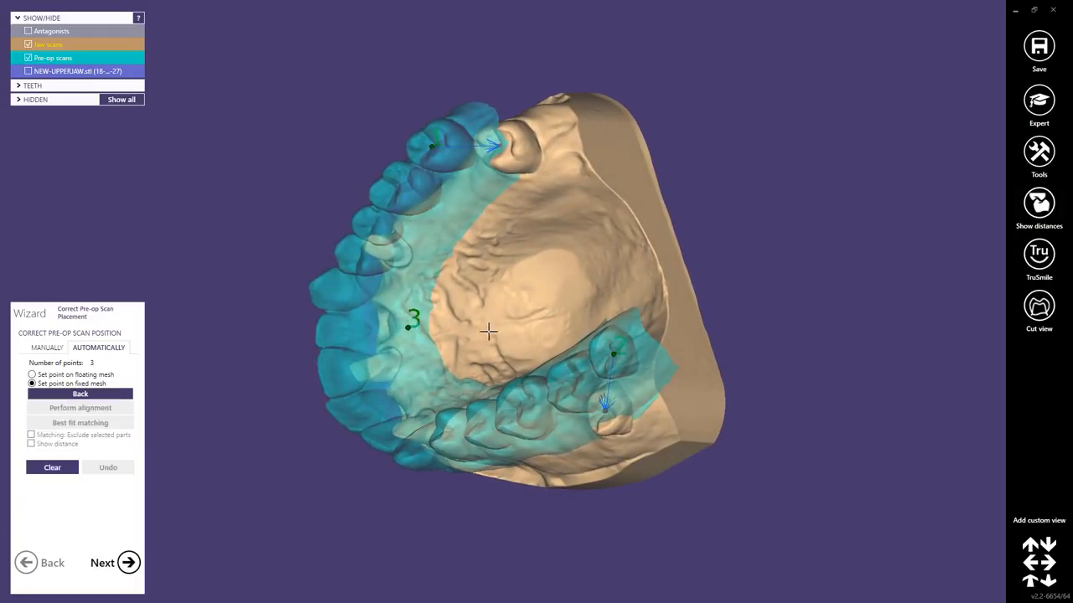
{"action": "left_click", "coordinate": [460, 293]}
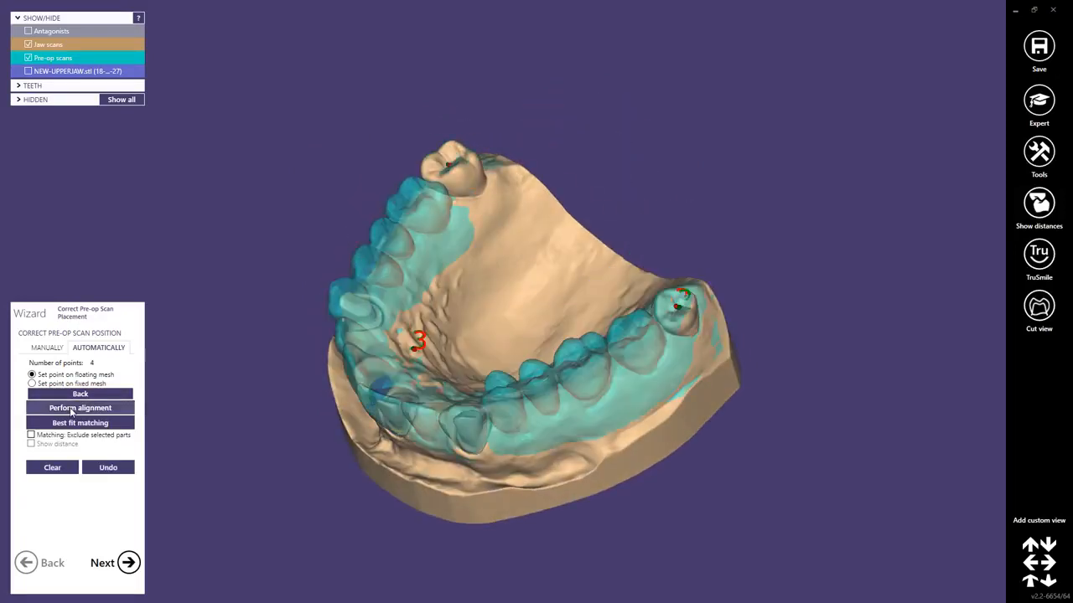
{"action": "left_click", "coordinate": [73, 409]}
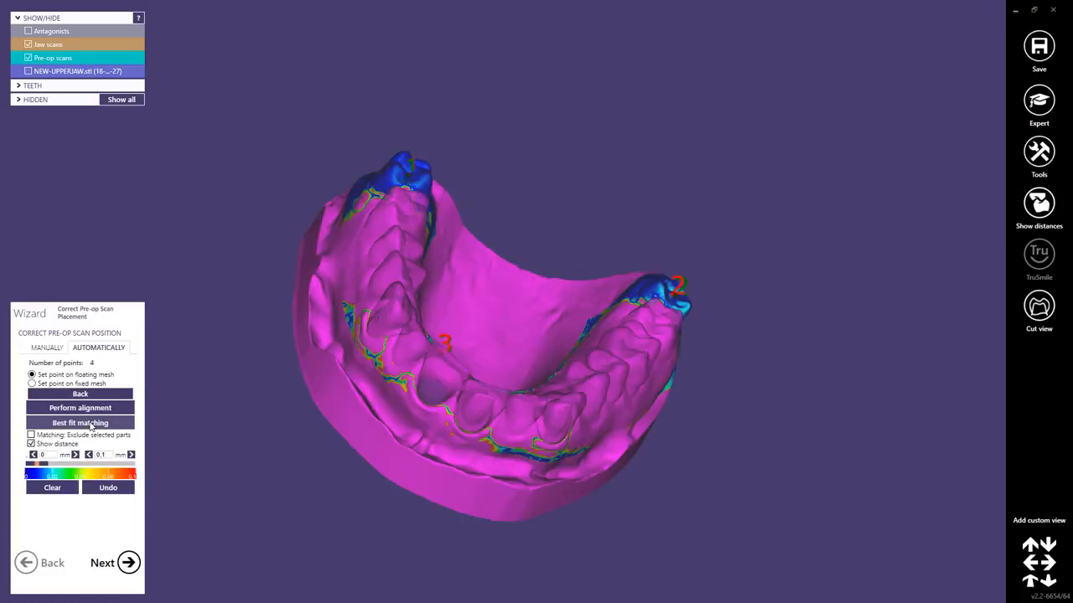
{"action": "left_click", "coordinate": [127, 562]}
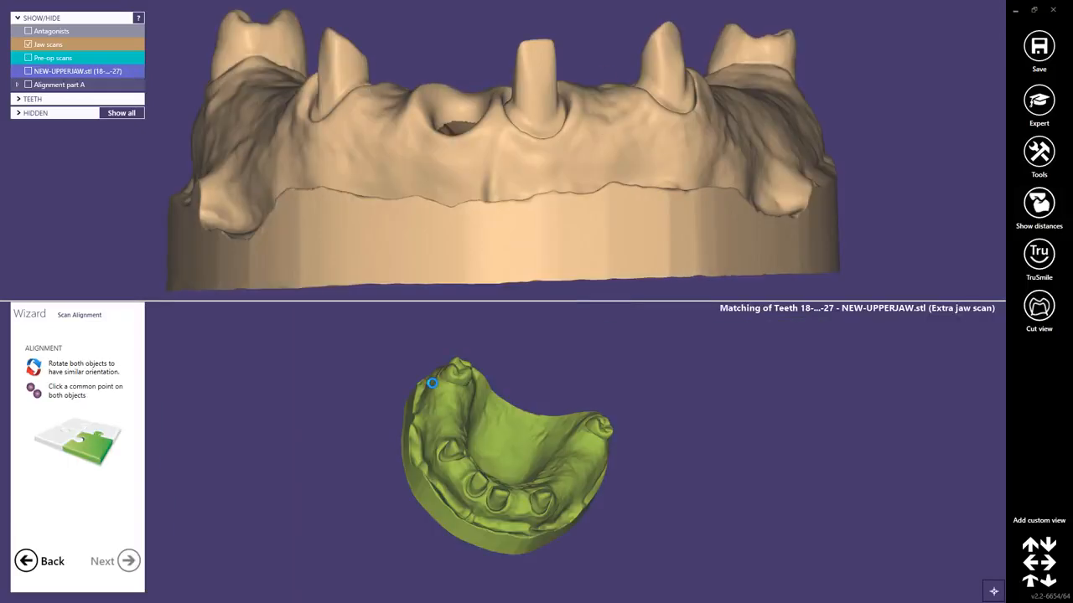
Rotate and scale the jaw scan and NEW-UPPERJAW.stl so both show the same side orientation.
{"action": "mouse_move", "coordinate": [553, 495]}
{"action": "right_mouse_down"}
{"action": "mouse_move", "coordinate": [529, 423]}
{"action": "mouse_move", "coordinate": [555, 486]}
{"action": "right_mouse_up"}
{"action": "right_click_drag", "start_coordinate": [414, 218], "coordinate": [419, 218]}
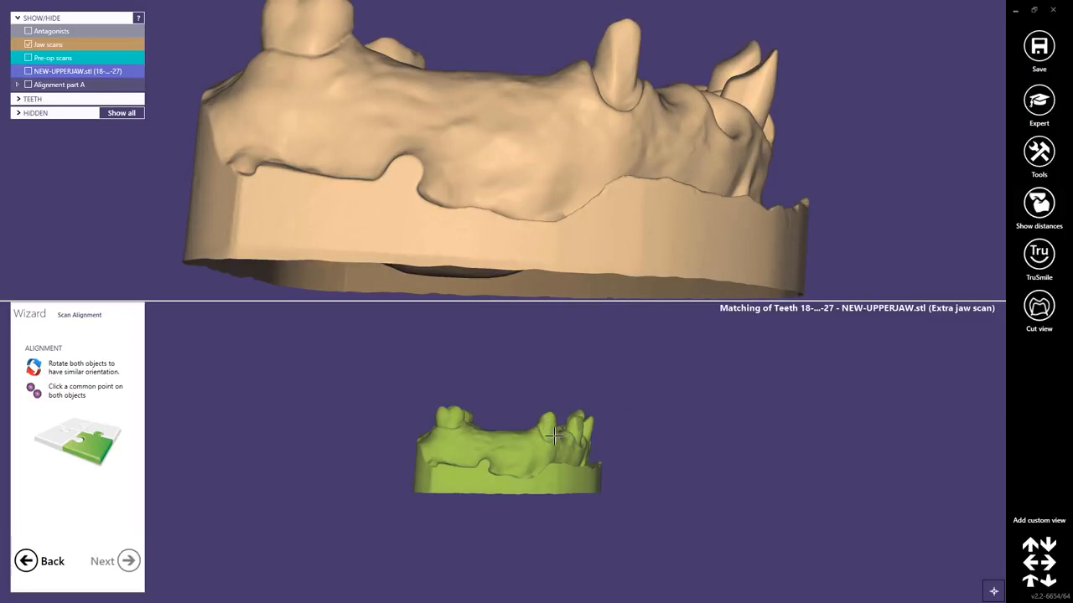
{"action": "right_click_drag", "start_coordinate": [438, 208], "coordinate": [428, 186]}
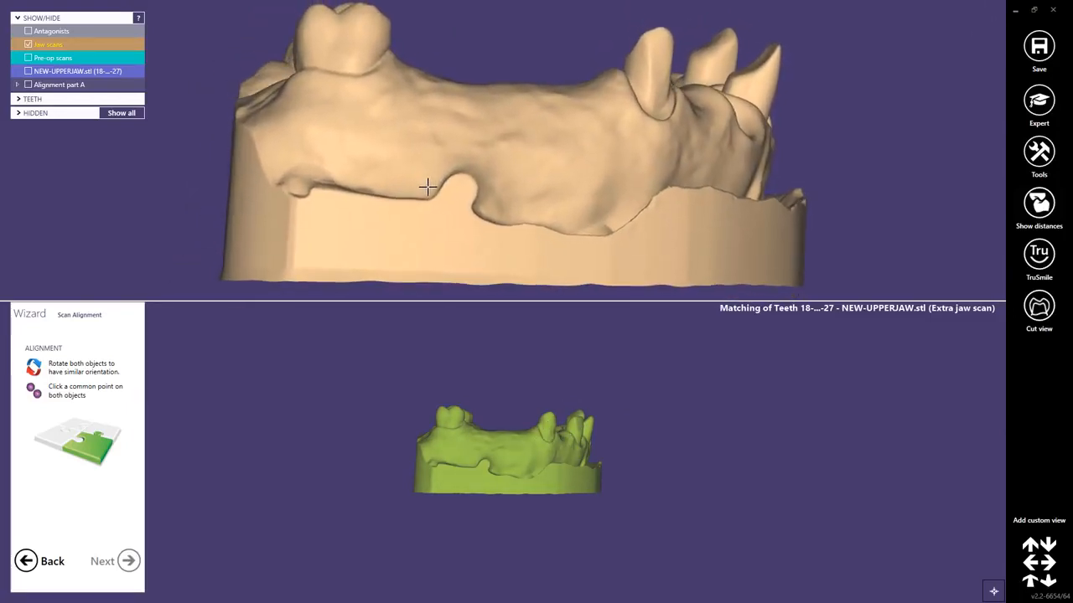
{"action": "scroll", "coordinate": [503, 432], "scroll_direction": "up", "scroll_amount": 4}
{"action": "middle_click_drag", "start_coordinate": [479, 515], "coordinate": [488, 500]}
{"action": "scroll", "coordinate": [552, 404], "scroll_direction": "up", "scroll_amount": 1}
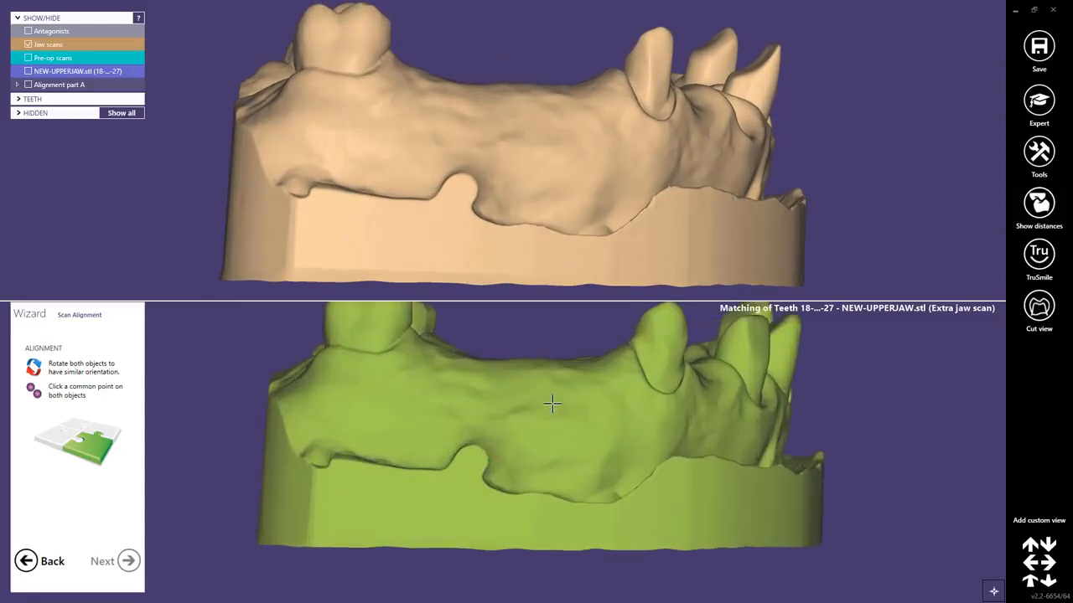
{"action": "scroll", "coordinate": [552, 404], "scroll_direction": "up", "scroll_amount": 1}
{"action": "scroll", "coordinate": [552, 404], "scroll_direction": "down", "scroll_amount": 1}
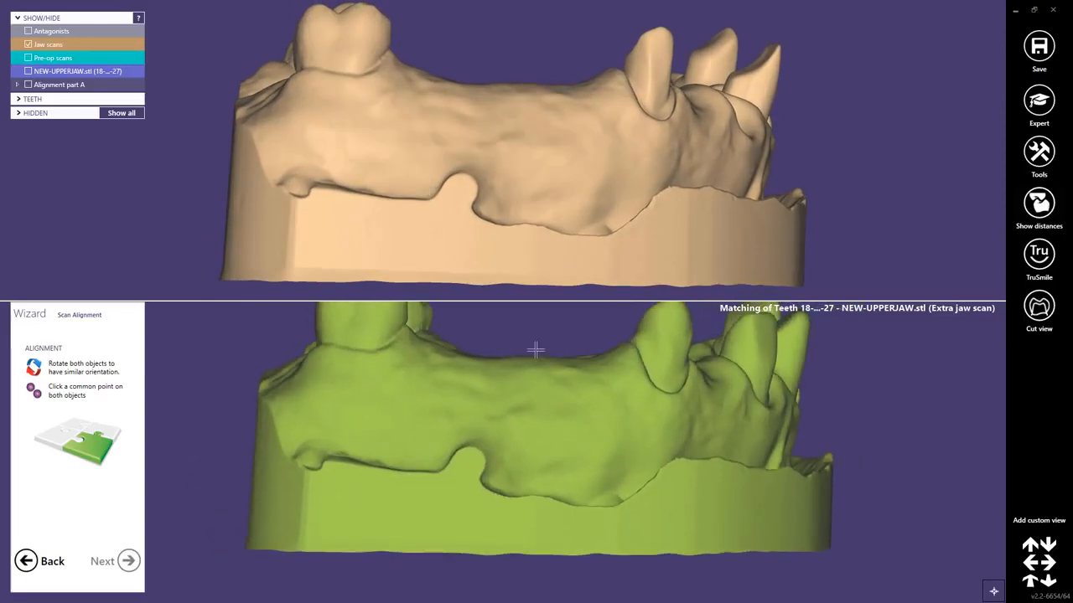
Match NEW-UPPERJAW.stl to the jaw scan with a common point on the rounded notch above the base, and merge it into the primary jaw scan.
{"action": "left_click", "coordinate": [461, 191]}
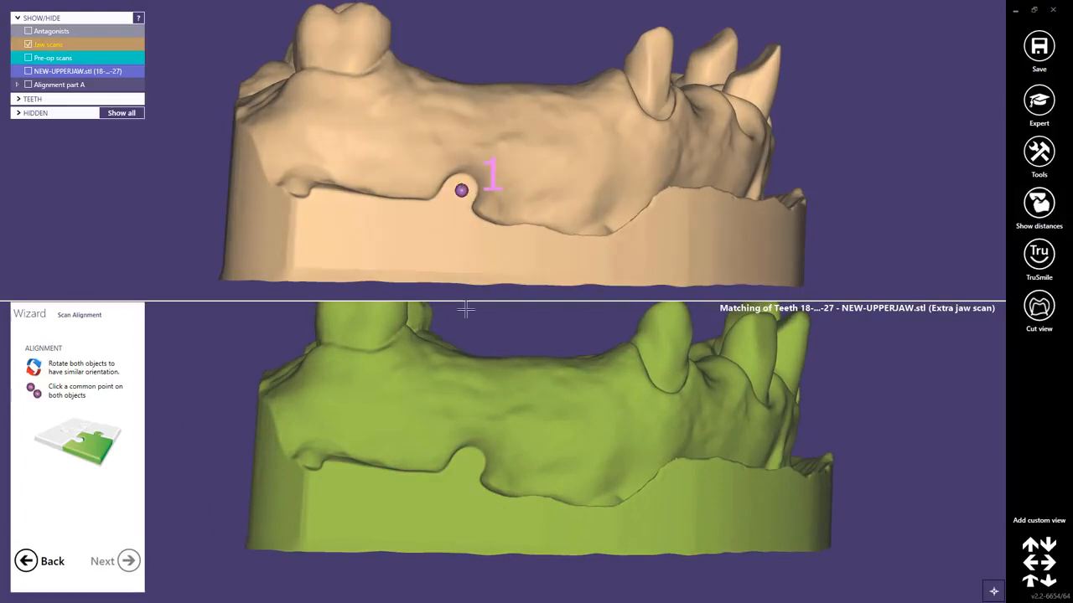
{"action": "left_click", "coordinate": [467, 466]}
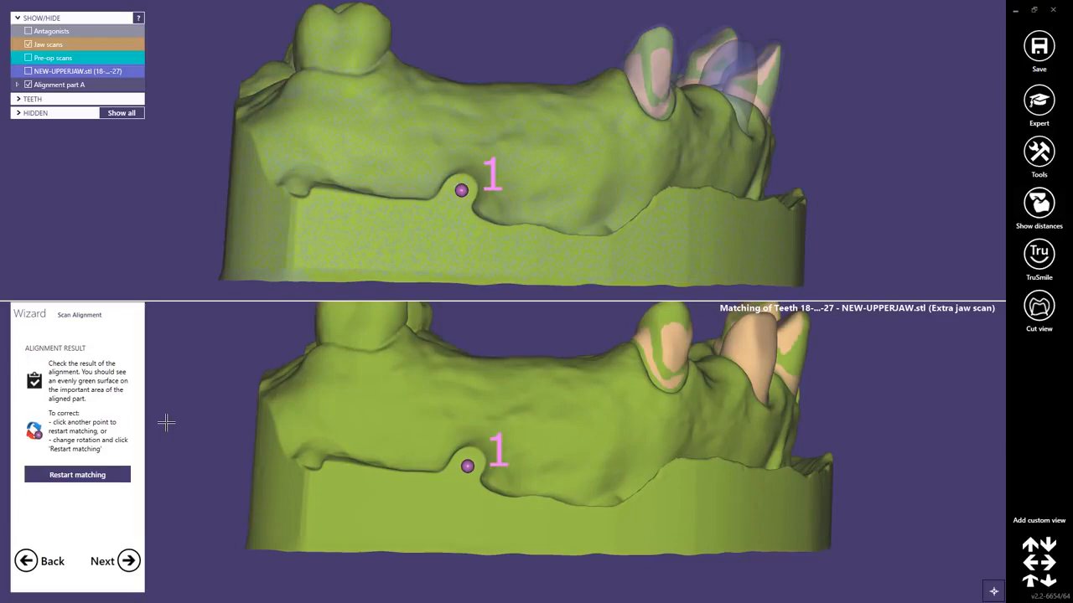
{"action": "left_click", "coordinate": [128, 560]}
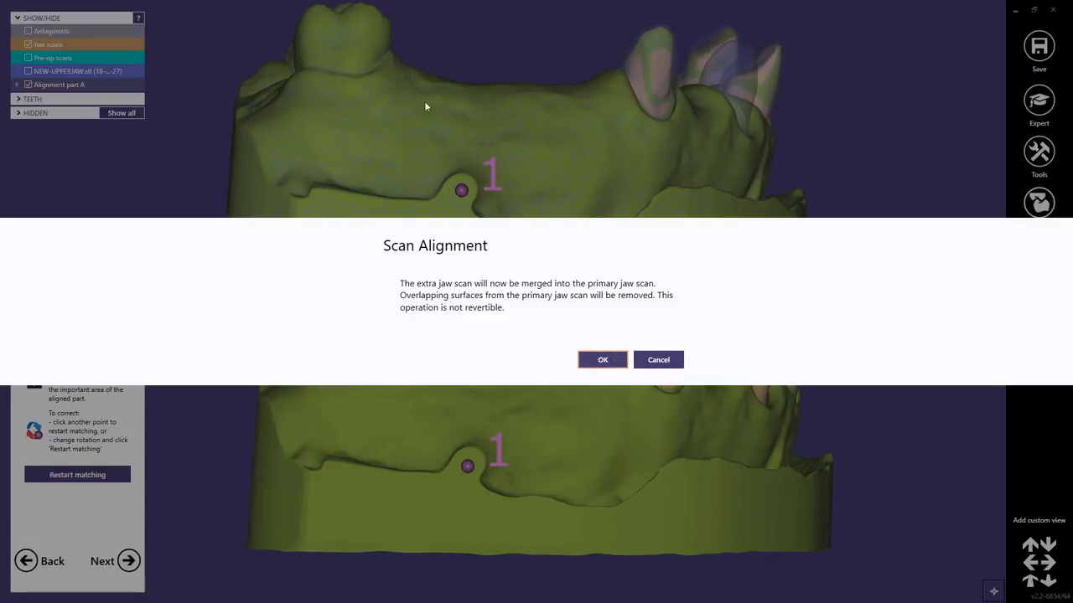
{"action": "left_click", "coordinate": [603, 361]}
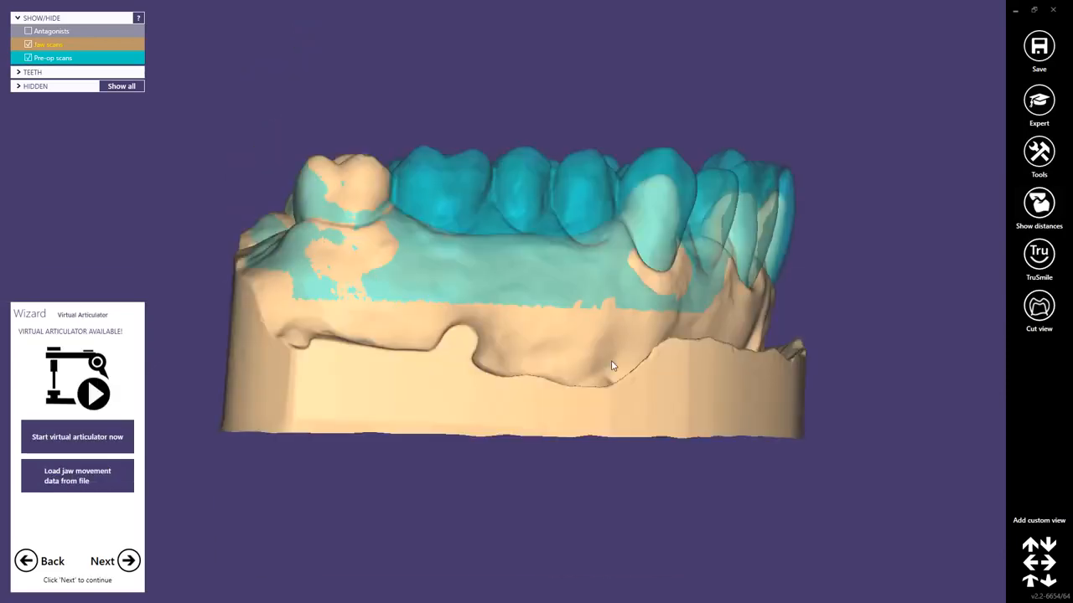
Hide the pre-op scan and examine the merged jaw scan around the abutment teeth.
{"action": "right_click_drag", "start_coordinate": [659, 326], "coordinate": [513, 190]}
{"action": "scroll", "coordinate": [513, 190], "scroll_direction": "down", "scroll_amount": 3, "text": "ctrl"}
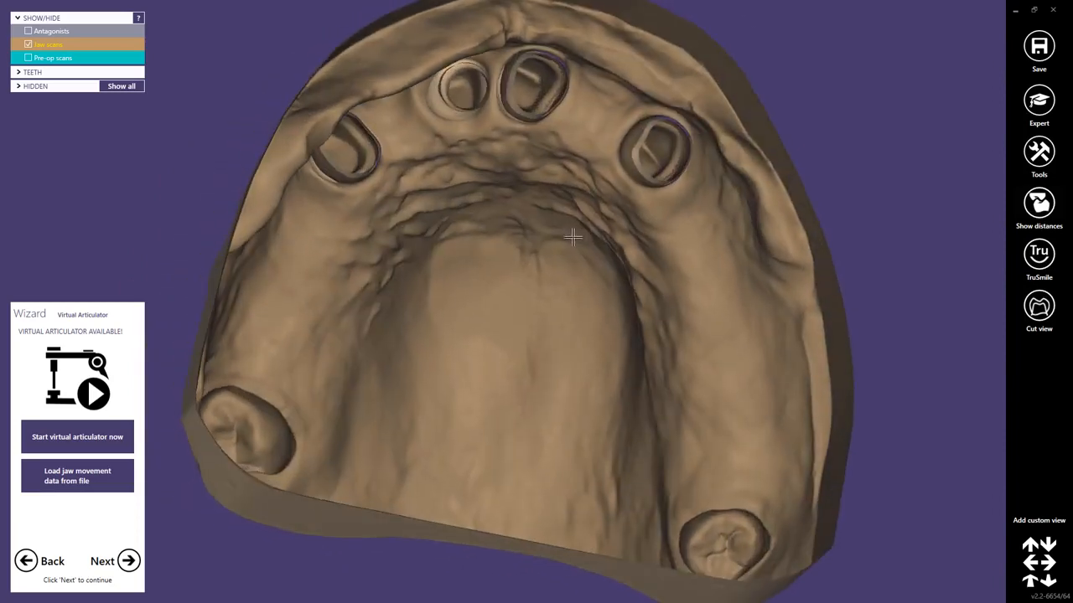
{"action": "scroll", "coordinate": [671, 149], "scroll_direction": "up", "scroll_amount": 5}
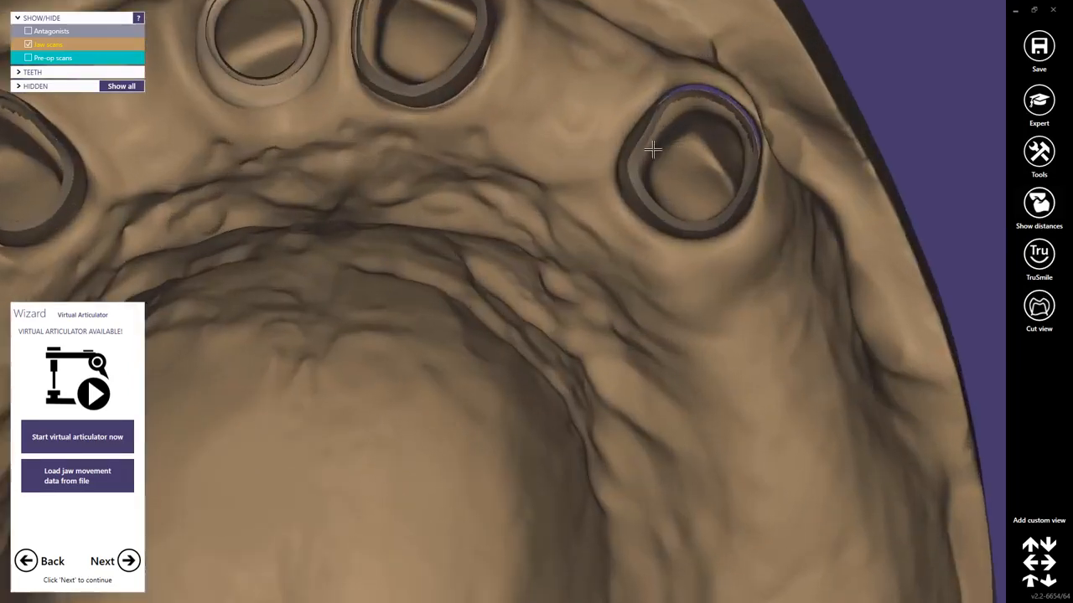
{"action": "middle_click", "coordinate": [651, 148]}
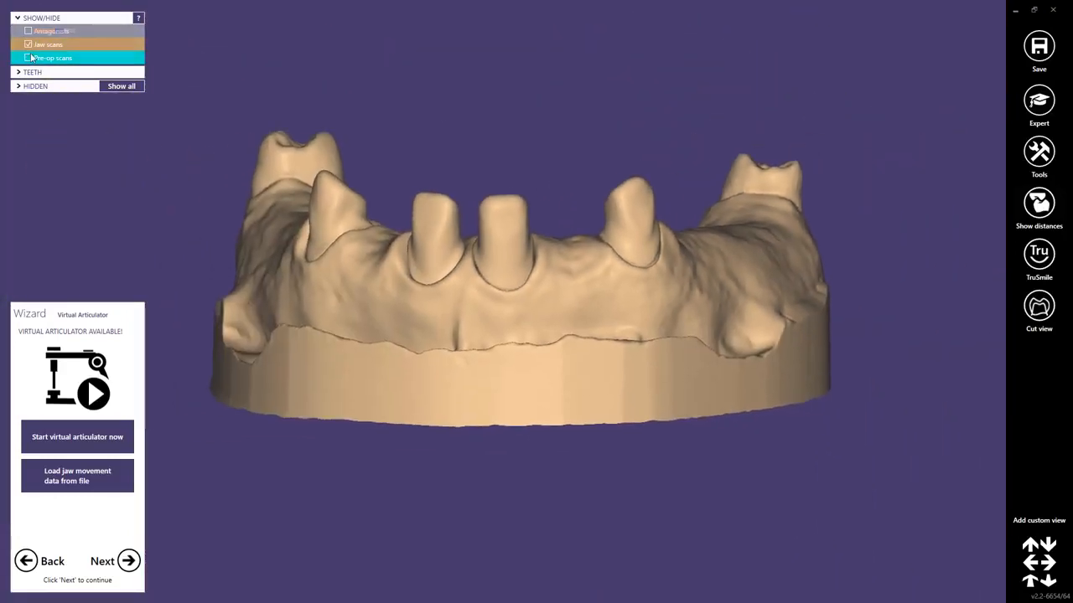
Show the pre-op and antagonist scans and add a custom view of the models from the front.
{"action": "left_click", "coordinate": [28, 58]}
{"action": "left_click", "coordinate": [27, 31]}
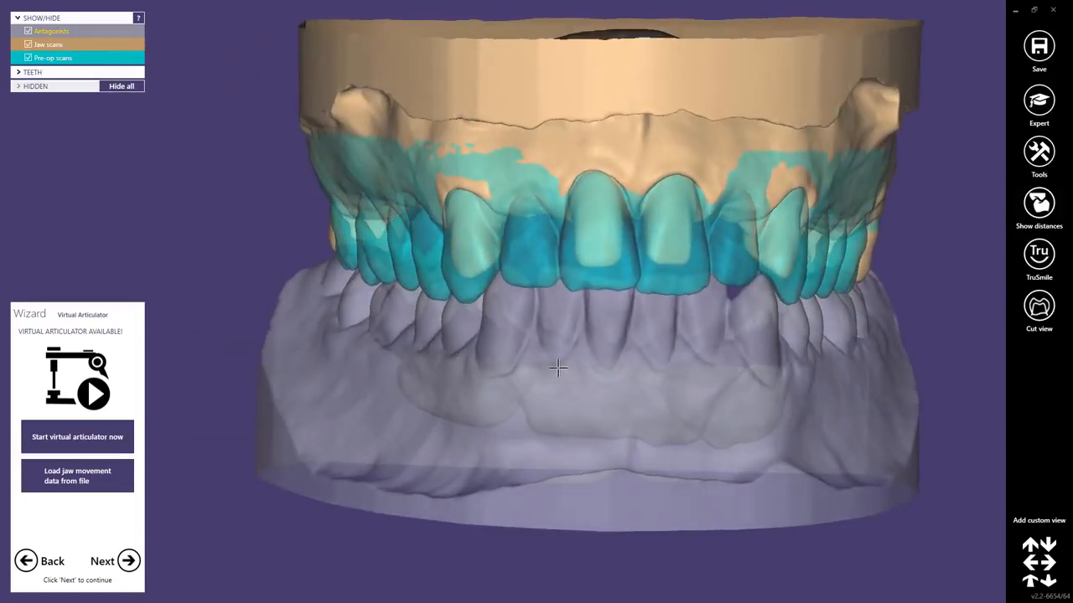
{"action": "middle_click_drag", "start_coordinate": [583, 411], "coordinate": [549, 424]}
{"action": "left_click", "coordinate": [1040, 525]}
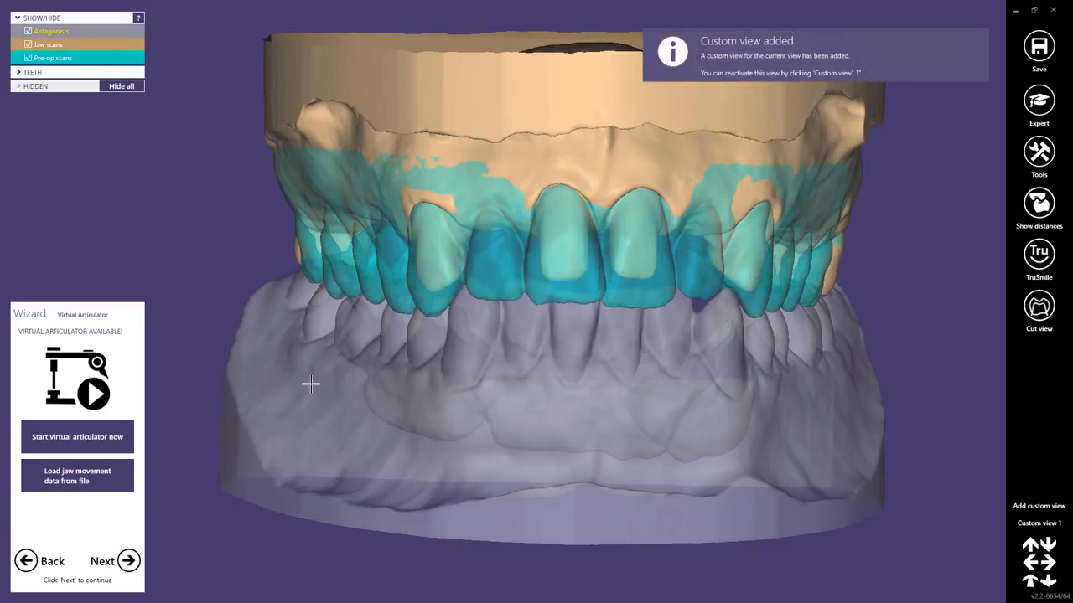
Start the virtual articulator with type Type_A and view the mounted models from the front.
{"action": "left_click", "coordinate": [58, 437]}
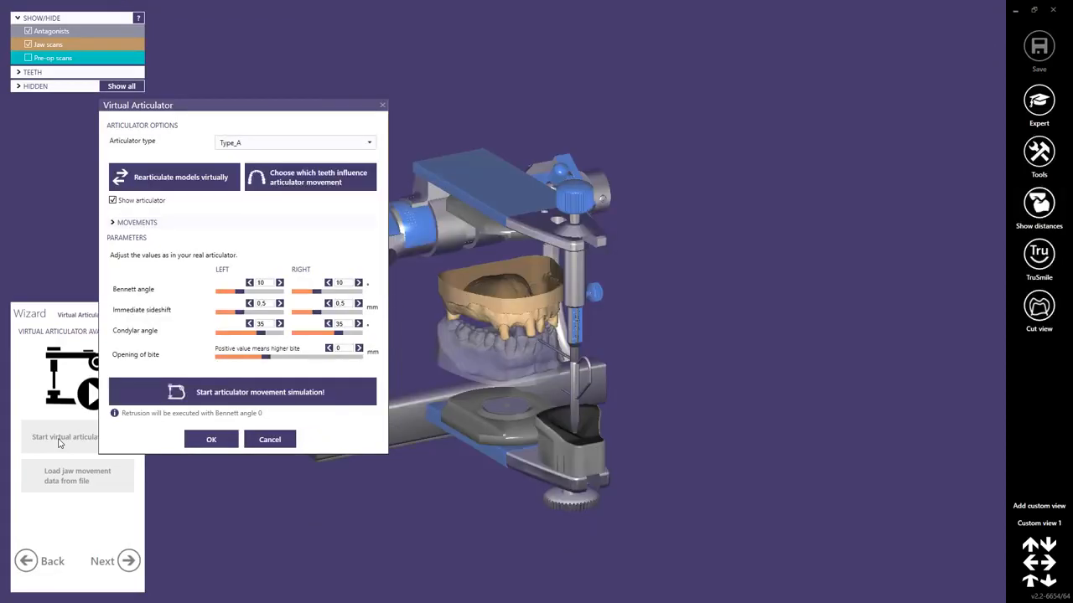
{"action": "right_click_drag", "start_coordinate": [471, 356], "coordinate": [492, 361]}
{"action": "scroll", "coordinate": [492, 362], "scroll_direction": "up", "scroll_amount": 5}
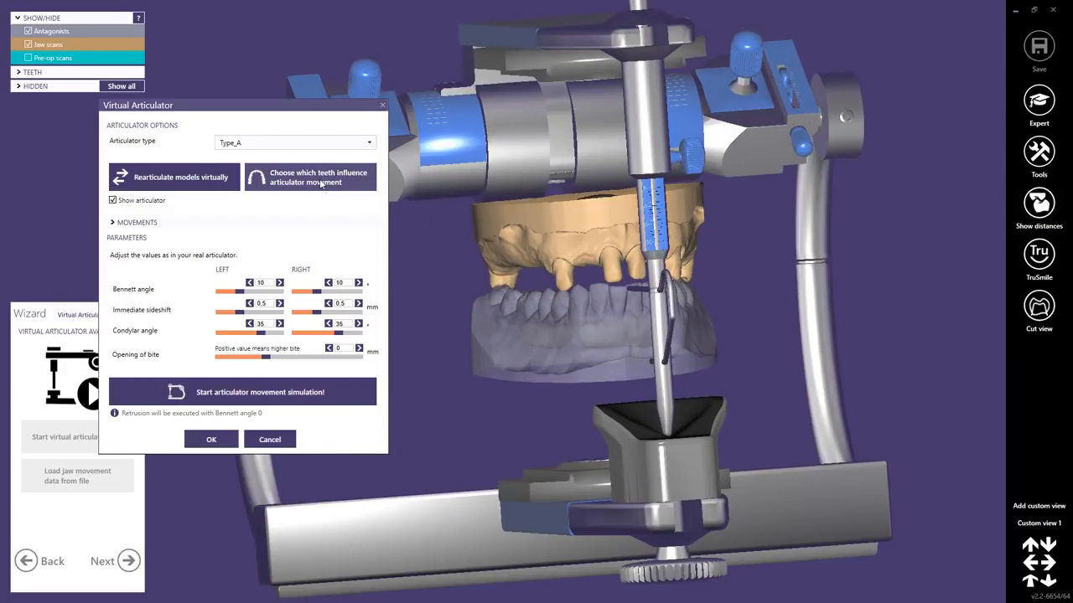
Try excluding teeth from the articulation by painting an upper abutment and a lower tooth and partially marking two lower teeth, and discard the selection.
{"action": "left_click", "coordinate": [321, 184]}
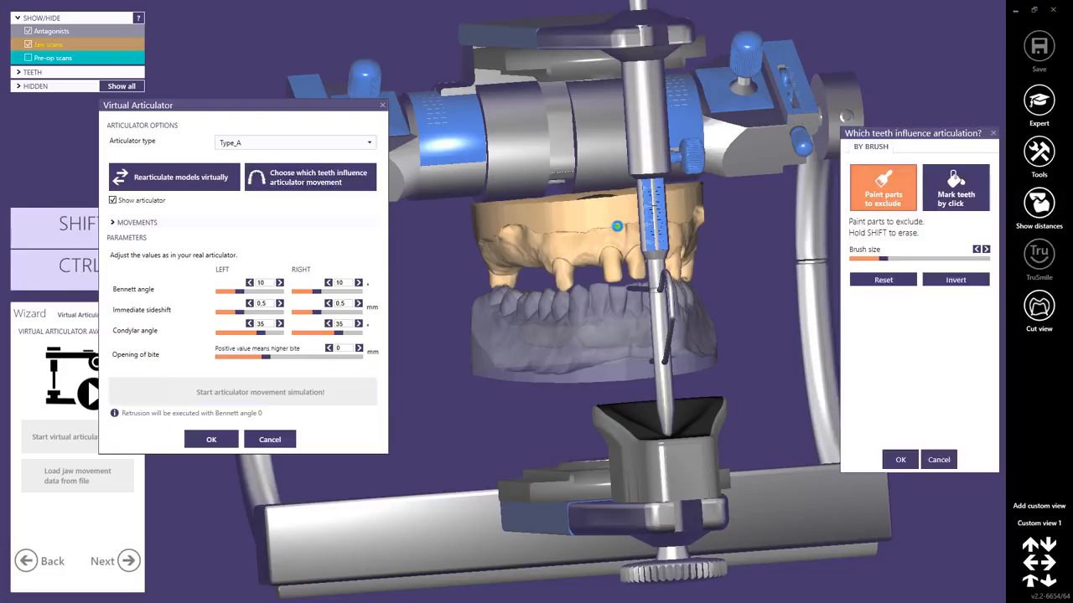
{"action": "left_click_drag", "start_coordinate": [910, 134], "coordinate": [840, 113]}
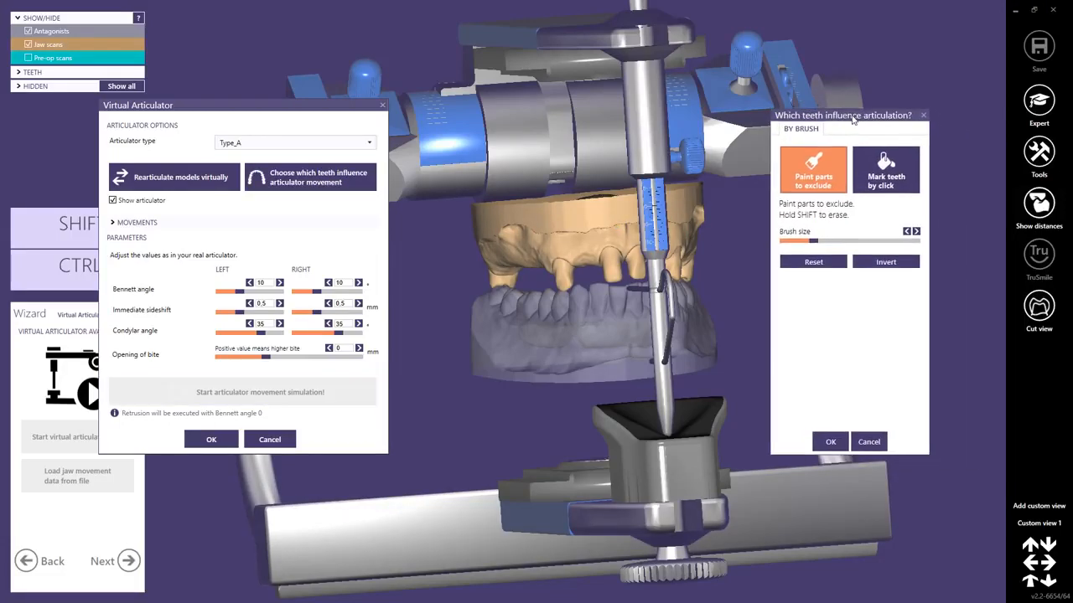
{"action": "scroll", "coordinate": [591, 274], "scroll_direction": "up", "scroll_amount": 3}
{"action": "scroll", "coordinate": [591, 274], "scroll_direction": "up", "scroll_amount": 4}
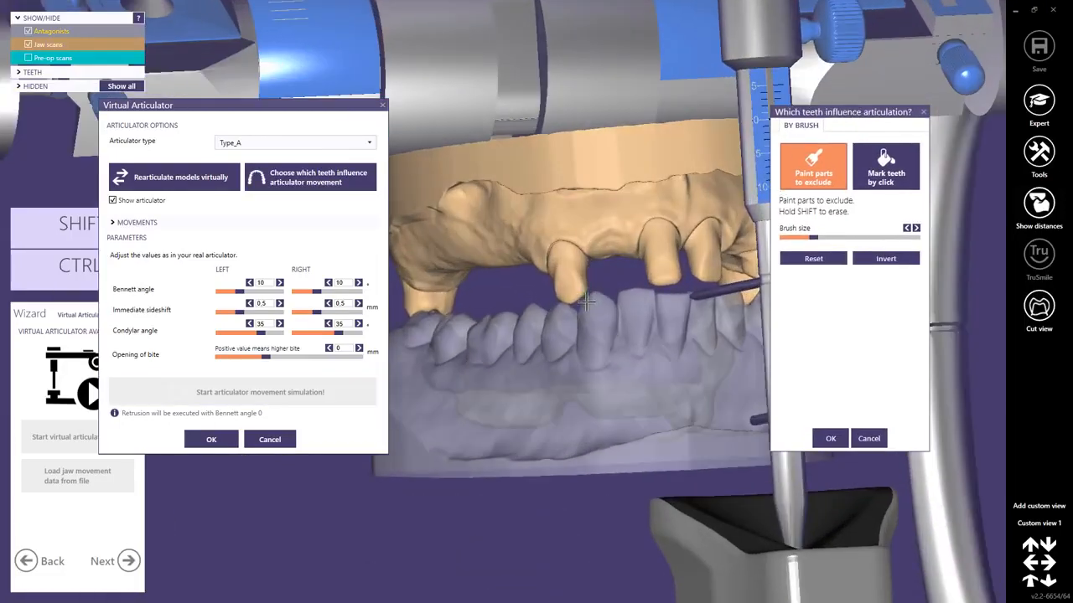
{"action": "left_click", "coordinate": [570, 287]}
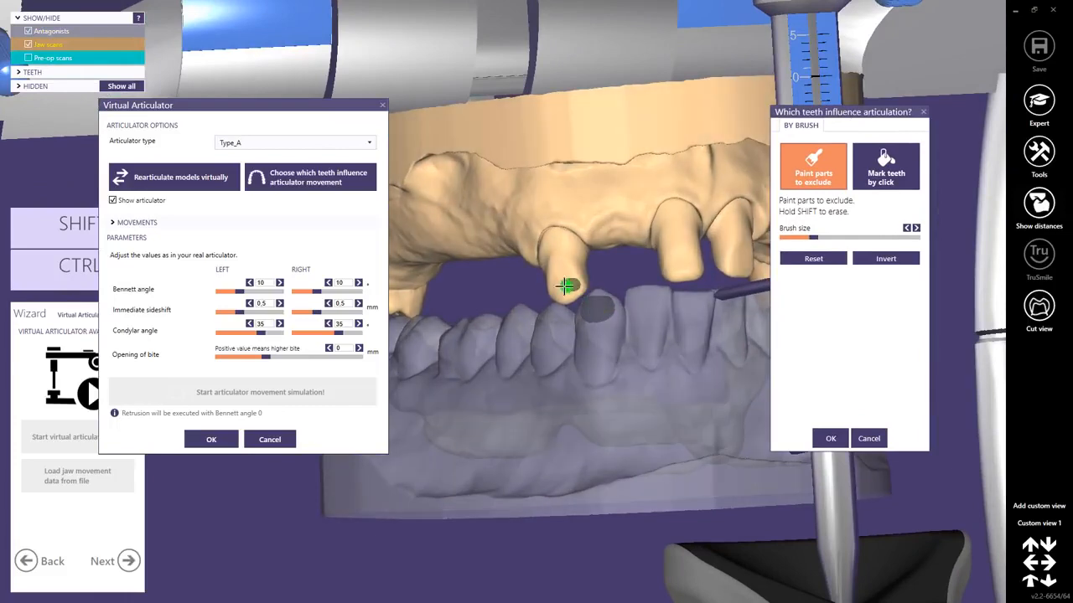
{"action": "left_click", "coordinate": [876, 182]}
{"action": "scroll", "coordinate": [635, 293], "scroll_direction": "down", "scroll_amount": 2}
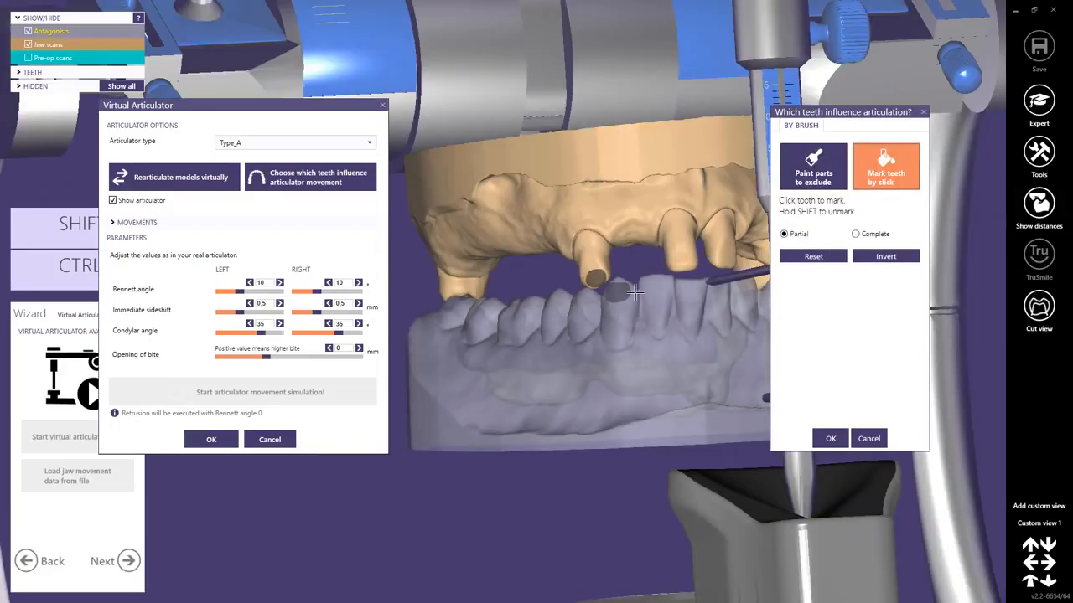
{"action": "left_click", "coordinate": [647, 305]}
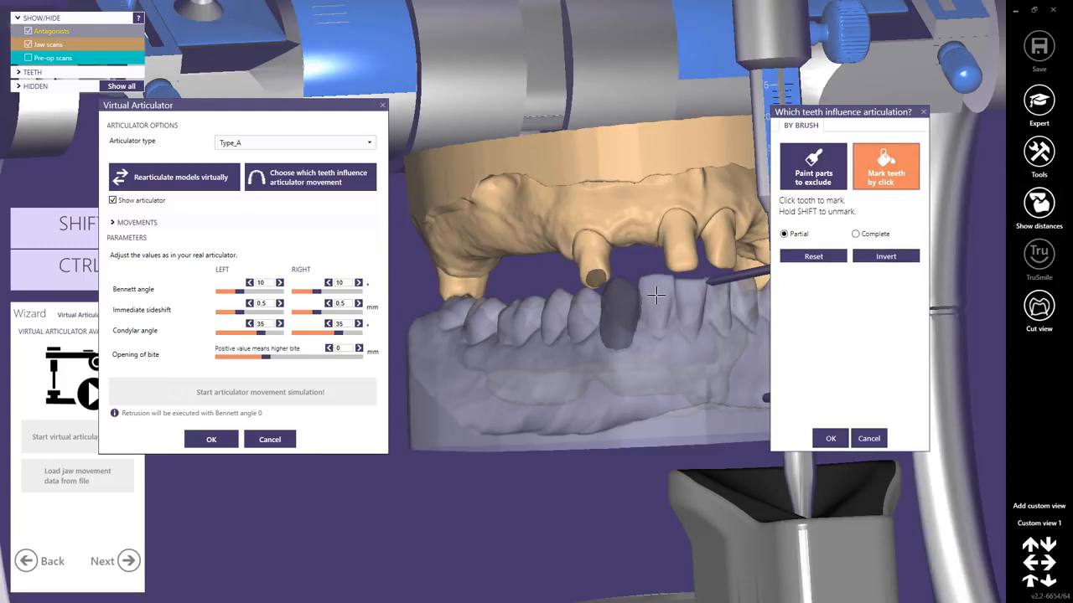
{"action": "left_click", "coordinate": [656, 295]}
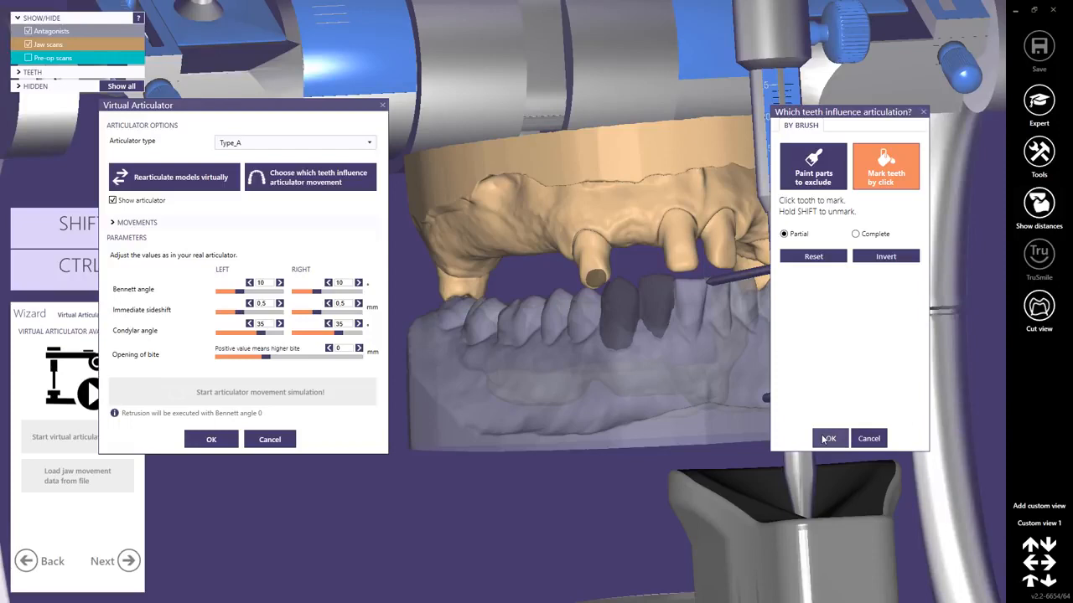
{"action": "left_click", "coordinate": [869, 438]}
Run the articulator movement simulation, accept it, and try the protrusion and left laterotrusion movements.
{"action": "scroll", "coordinate": [580, 289], "scroll_direction": "down", "scroll_amount": 5}
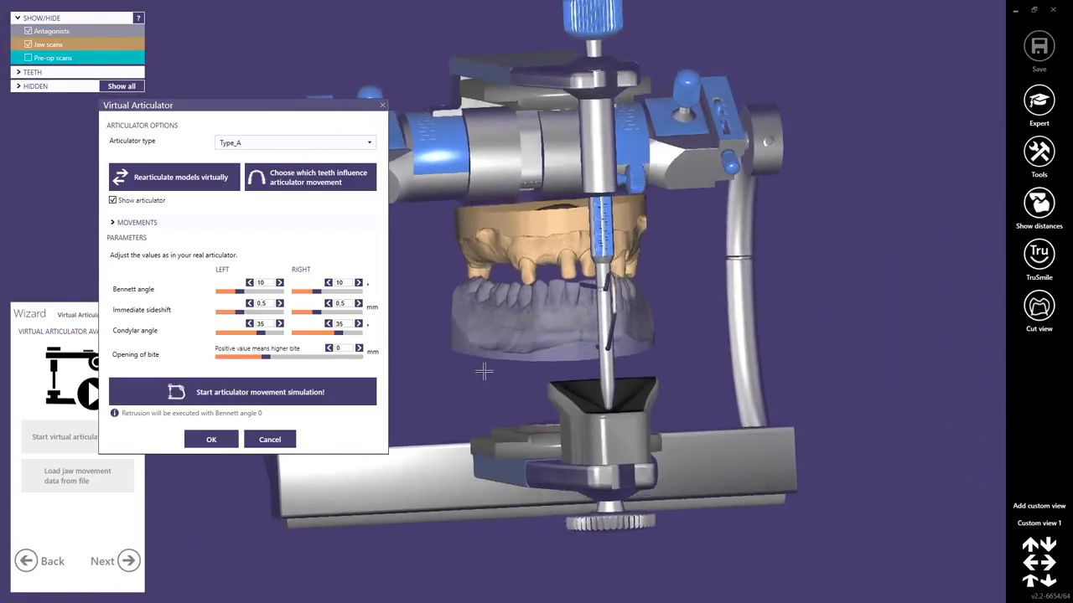
{"action": "left_click", "coordinate": [261, 394]}
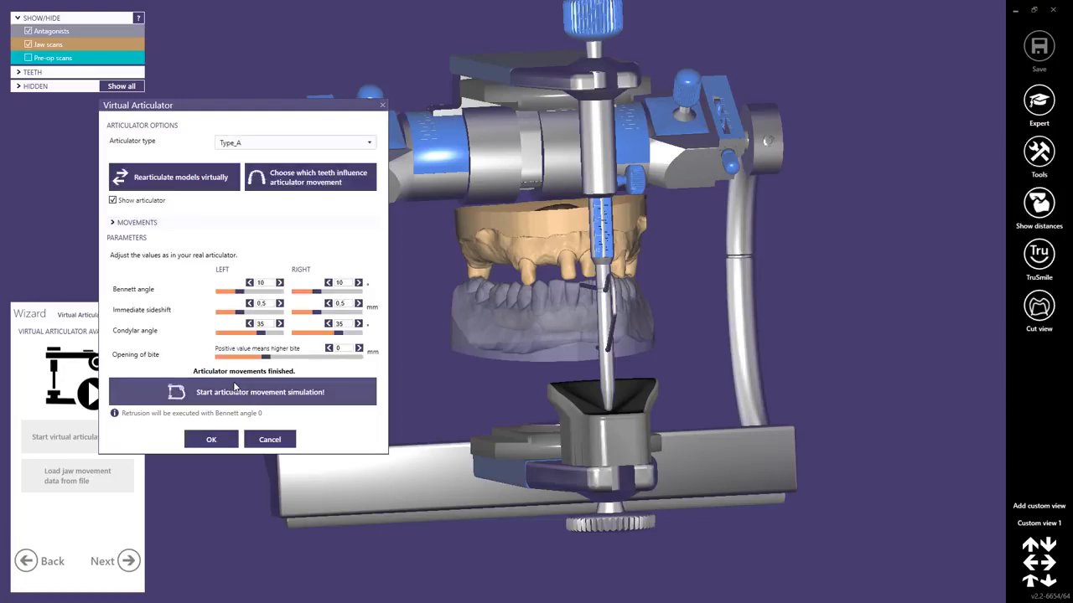
{"action": "left_click", "coordinate": [212, 439]}
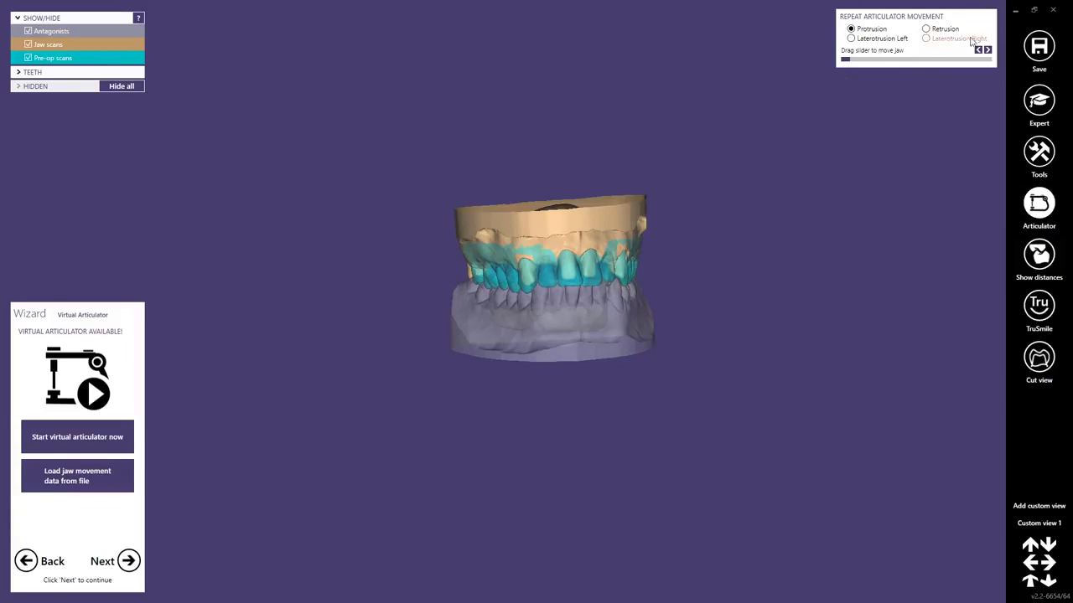
{"action": "mouse_move", "coordinate": [854, 59]}
{"action": "left_mouse_down"}
{"action": "mouse_move", "coordinate": [930, 64]}
{"action": "mouse_move", "coordinate": [844, 61]}
{"action": "left_mouse_up"}
{"action": "left_click", "coordinate": [851, 38]}
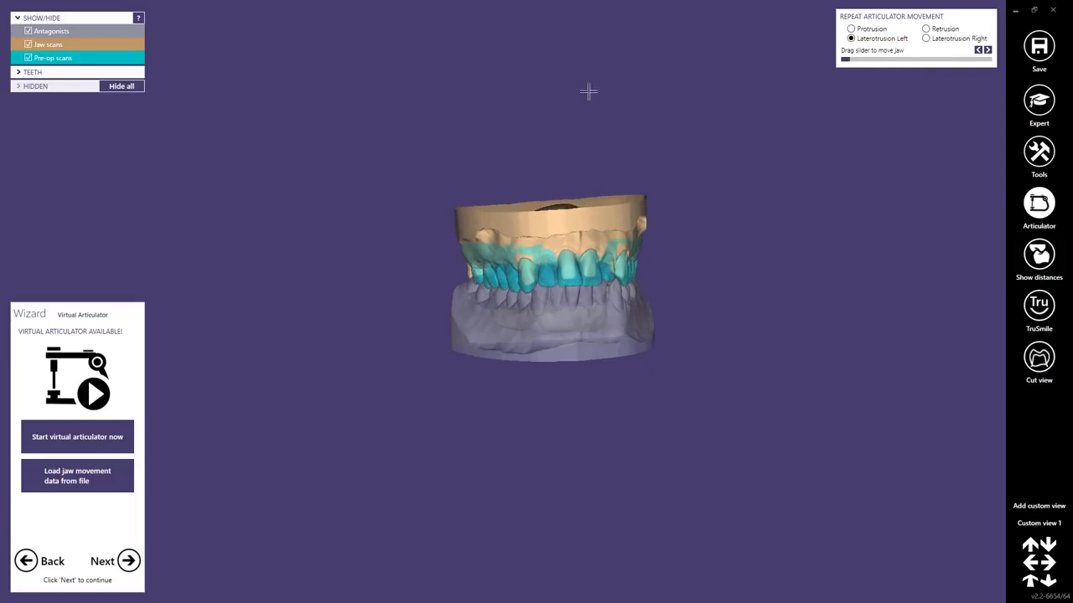
Proceed from the articulator to margin line detection and detect the margin of tooth 13 from a point on its preparation edge.
{"action": "left_click", "coordinate": [127, 560]}
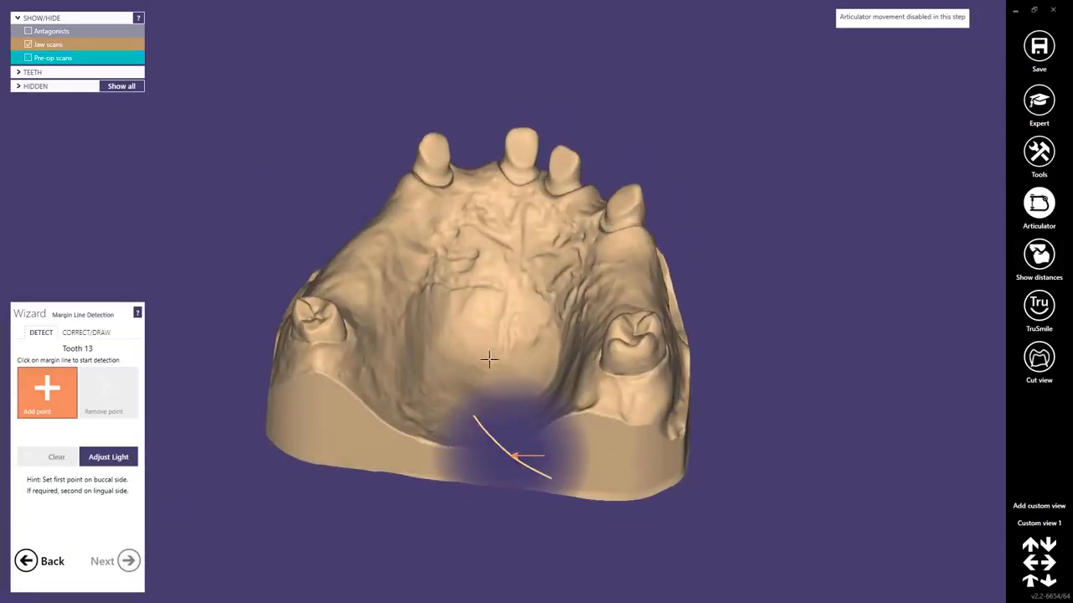
{"action": "right_click_drag", "start_coordinate": [489, 358], "coordinate": [564, 268]}
{"action": "scroll", "coordinate": [545, 315], "scroll_direction": "up", "scroll_amount": 4}
{"action": "scroll", "coordinate": [513, 303], "scroll_direction": "up", "scroll_amount": 7}
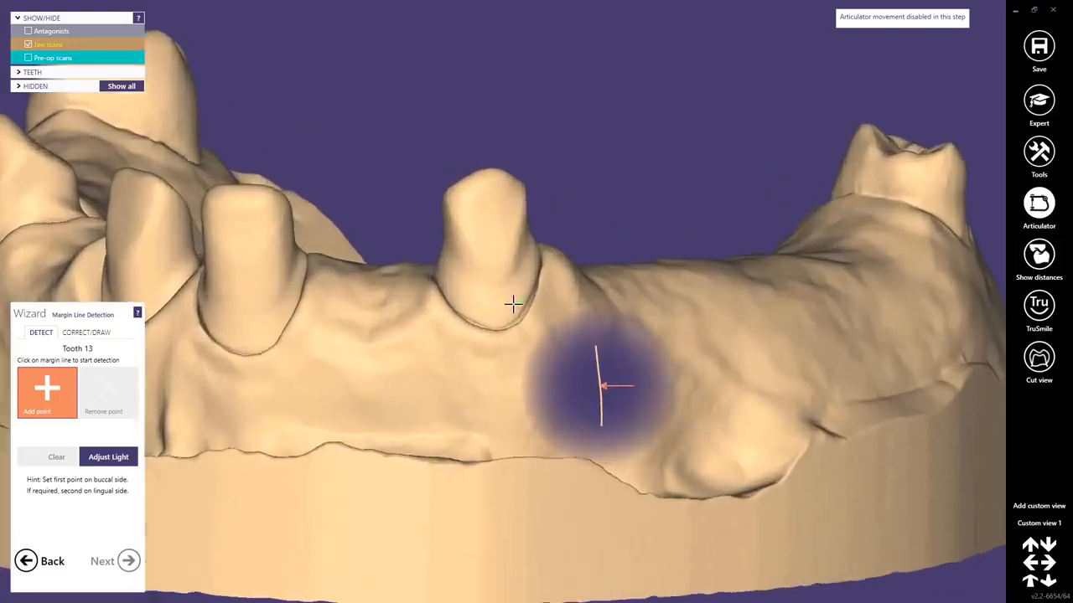
{"action": "left_click", "coordinate": [513, 327]}
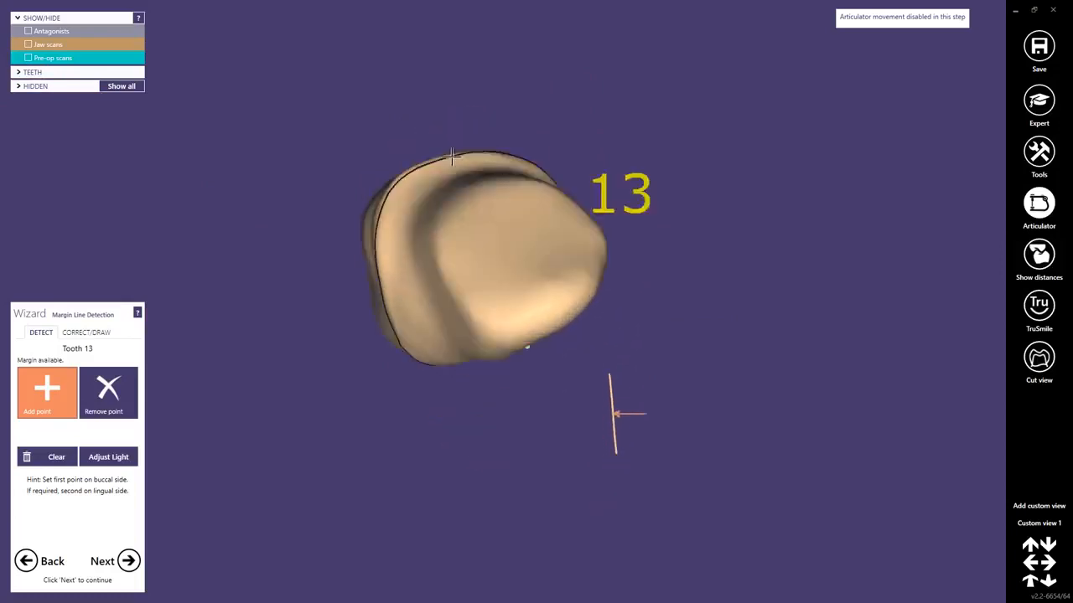
{"action": "left_click", "coordinate": [129, 559]}
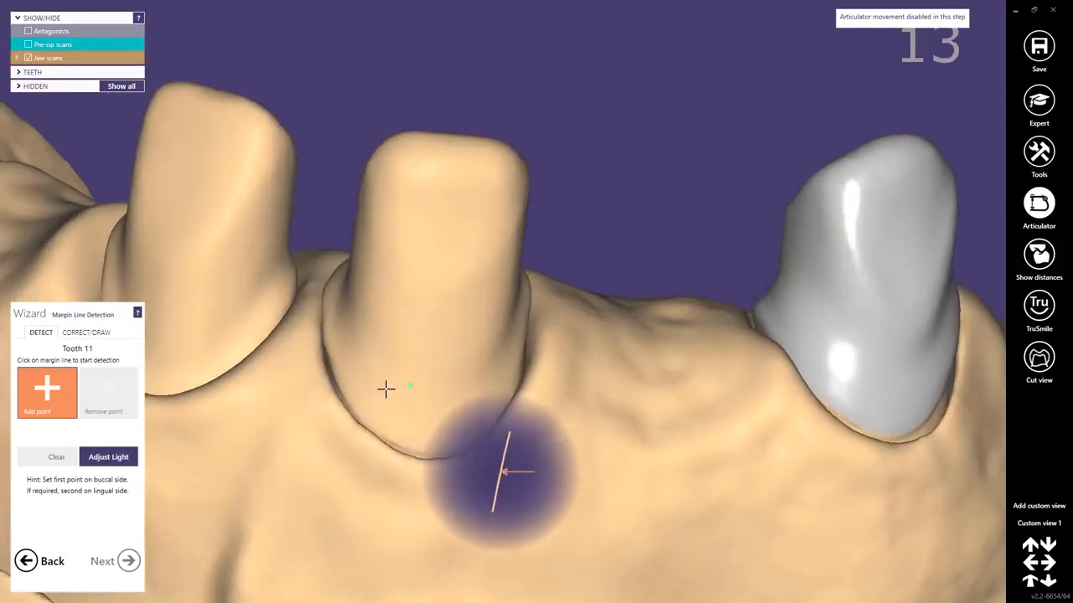
Detect the margin lines of teeth 11 and 21 from points on their preparation edges and accept both.
{"action": "left_click", "coordinate": [346, 396]}
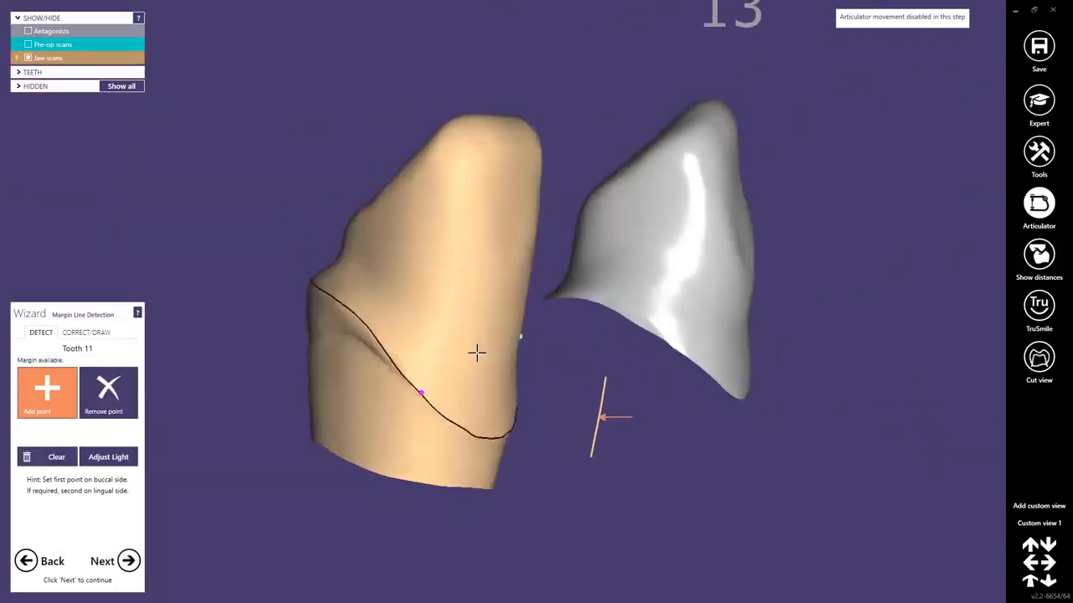
{"action": "left_click", "coordinate": [127, 561]}
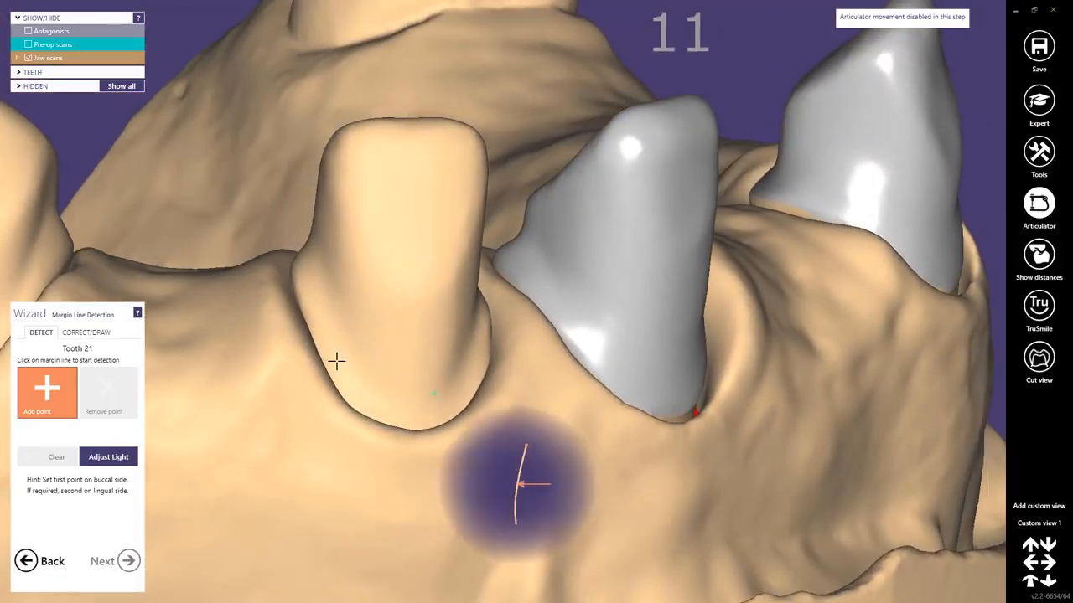
{"action": "left_click", "coordinate": [295, 287]}
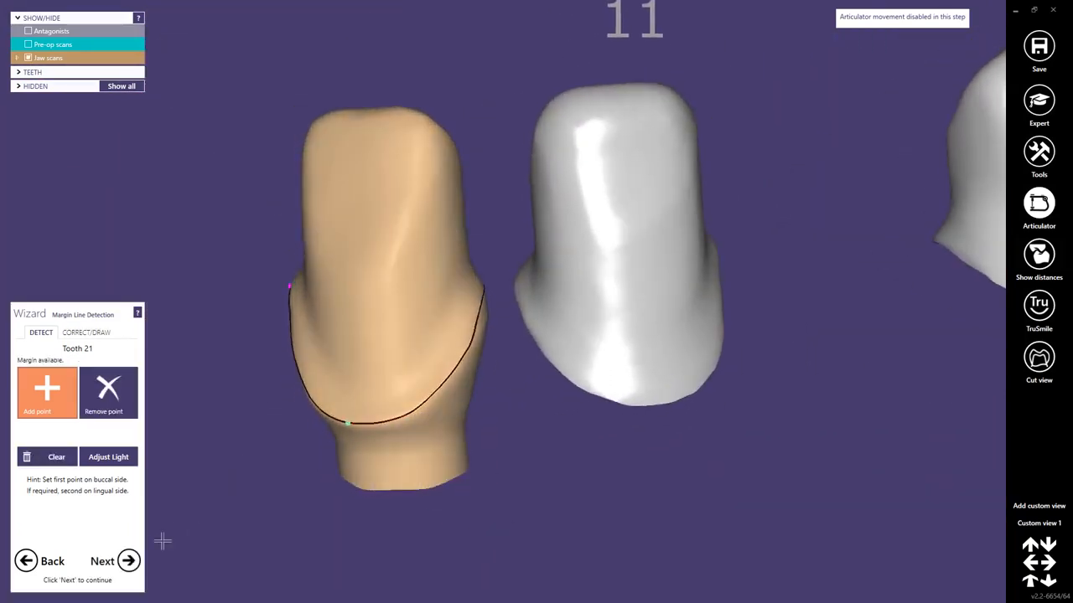
{"action": "left_click", "coordinate": [128, 561]}
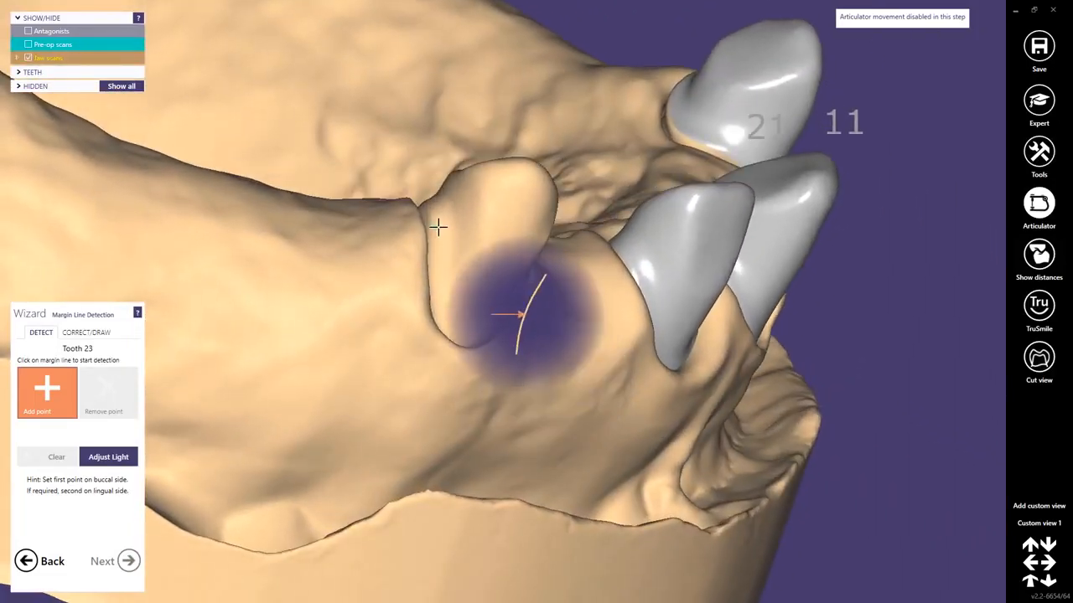
Detect the margin line of tooth 23 with points on its preparation edge and accept it.
{"action": "left_click", "coordinate": [431, 220]}
{"action": "left_click", "coordinate": [454, 351]}
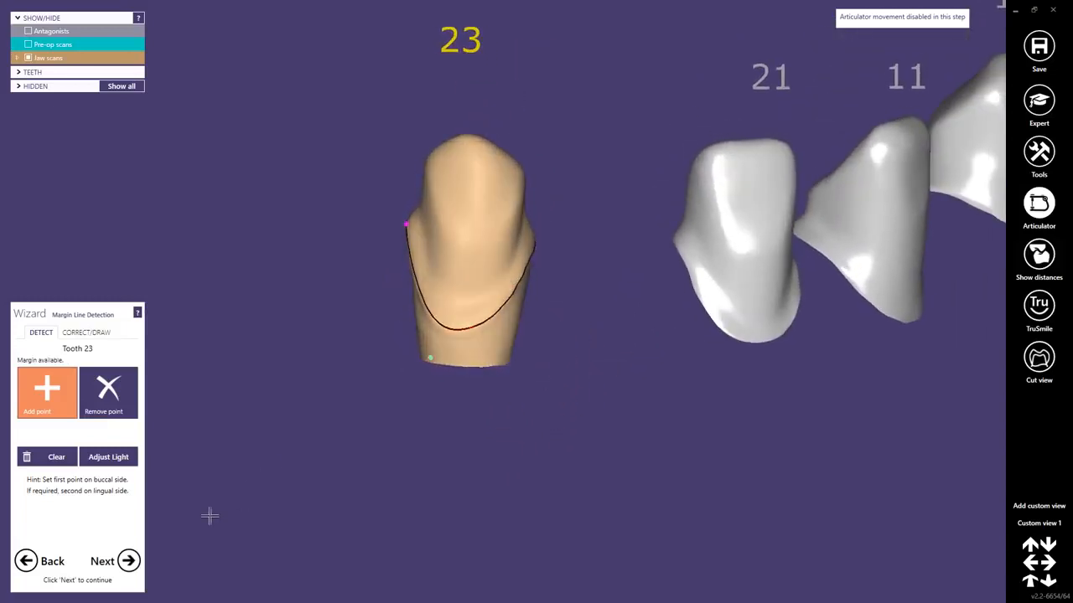
{"action": "left_click", "coordinate": [128, 561]}
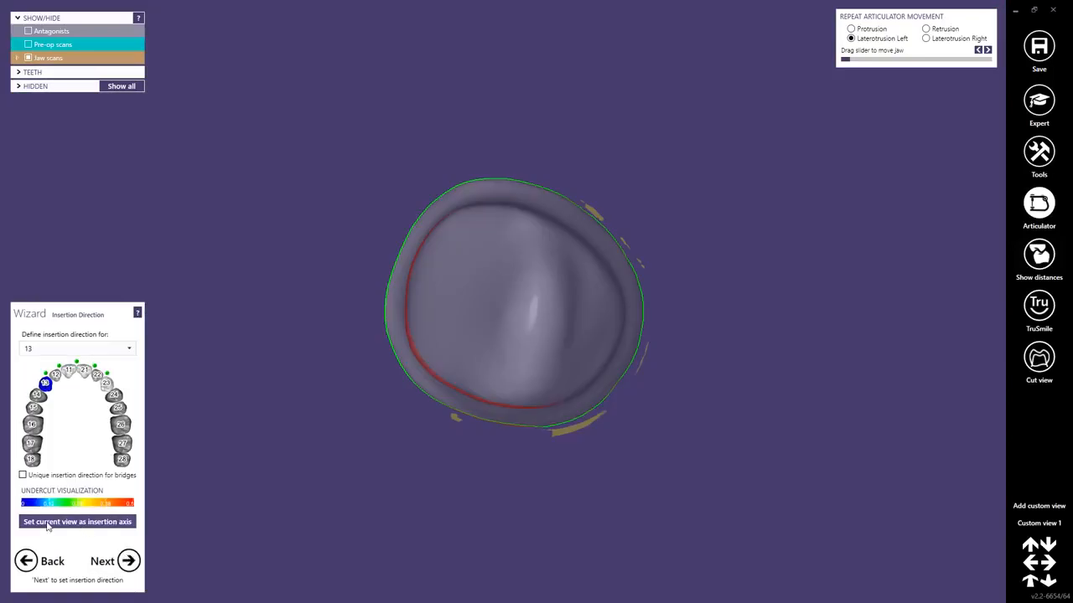
Enable a unique insertion direction for bridges, set the current view as insertion axis for 13-11-21-23, and generate the crown bottoms.
{"action": "left_click", "coordinate": [24, 475]}
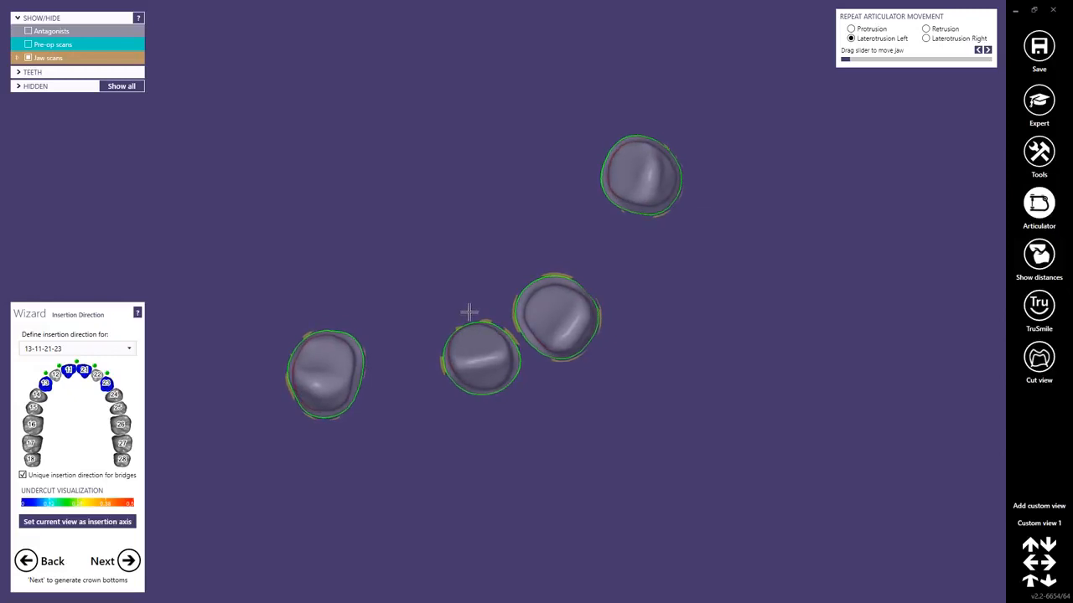
{"action": "left_click", "coordinate": [74, 526]}
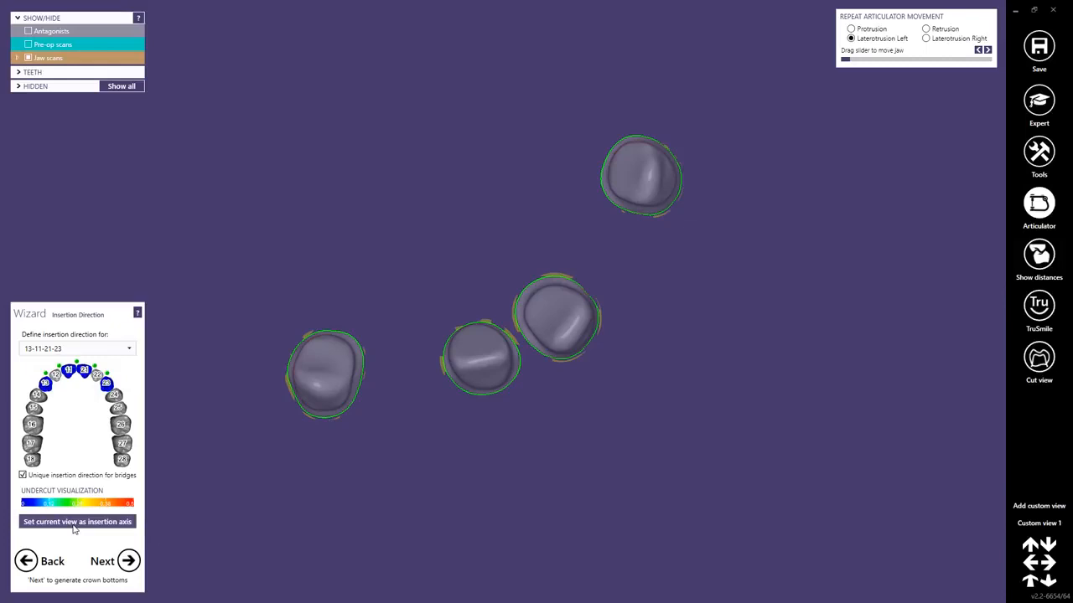
{"action": "left_click", "coordinate": [129, 560]}
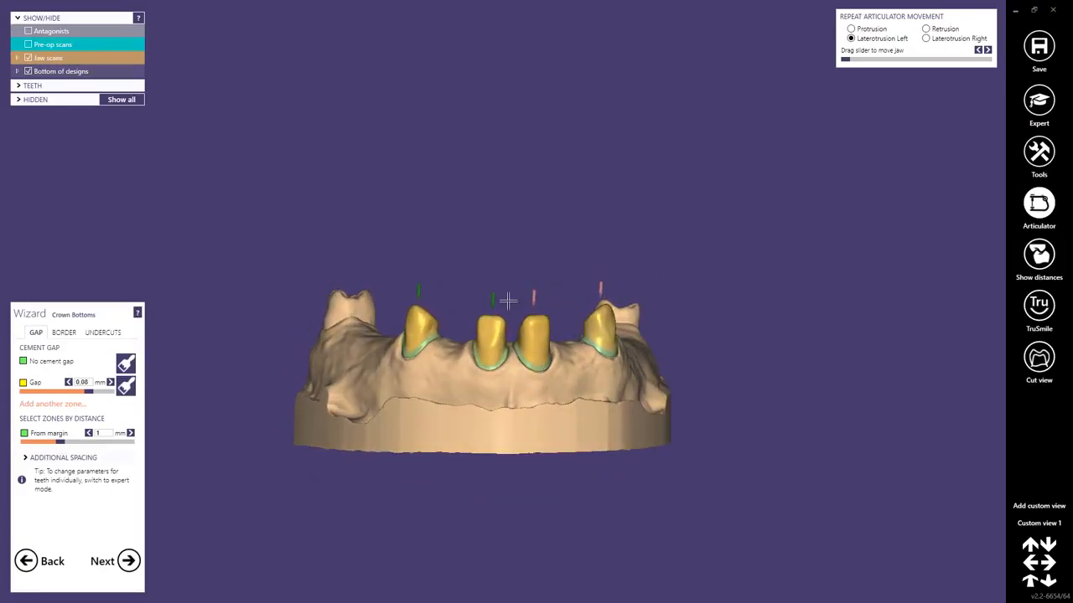
Frame the crown bottoms from the front and add this viewpoint as a second custom view.
{"action": "middle_click_drag", "start_coordinate": [517, 293], "coordinate": [535, 189]}
{"action": "scroll", "coordinate": [547, 236], "scroll_direction": "up", "scroll_amount": 4}
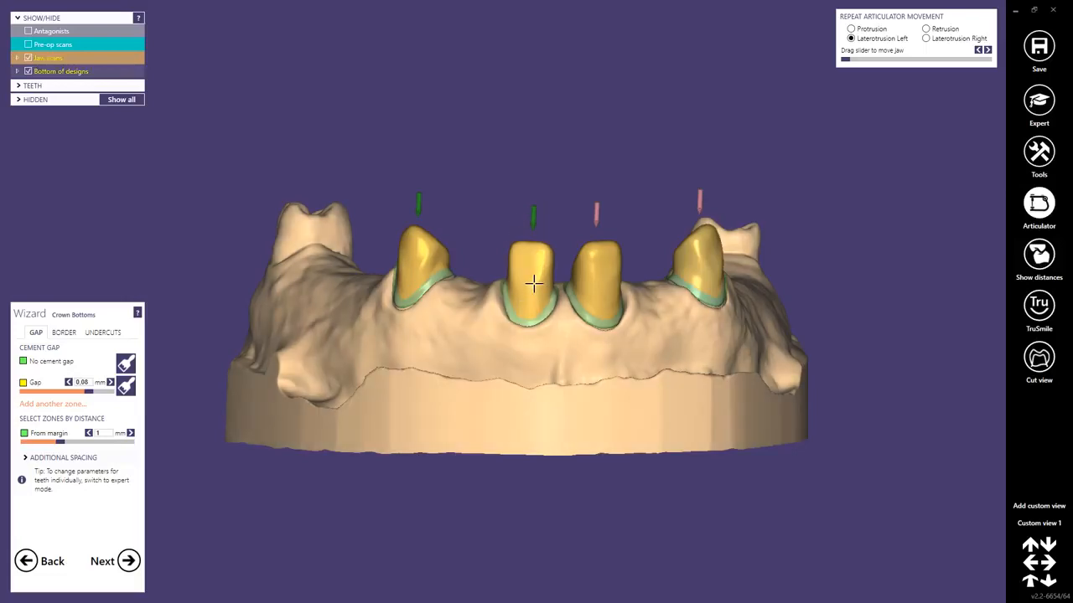
{"action": "scroll", "coordinate": [507, 285], "scroll_direction": "up", "scroll_amount": 3}
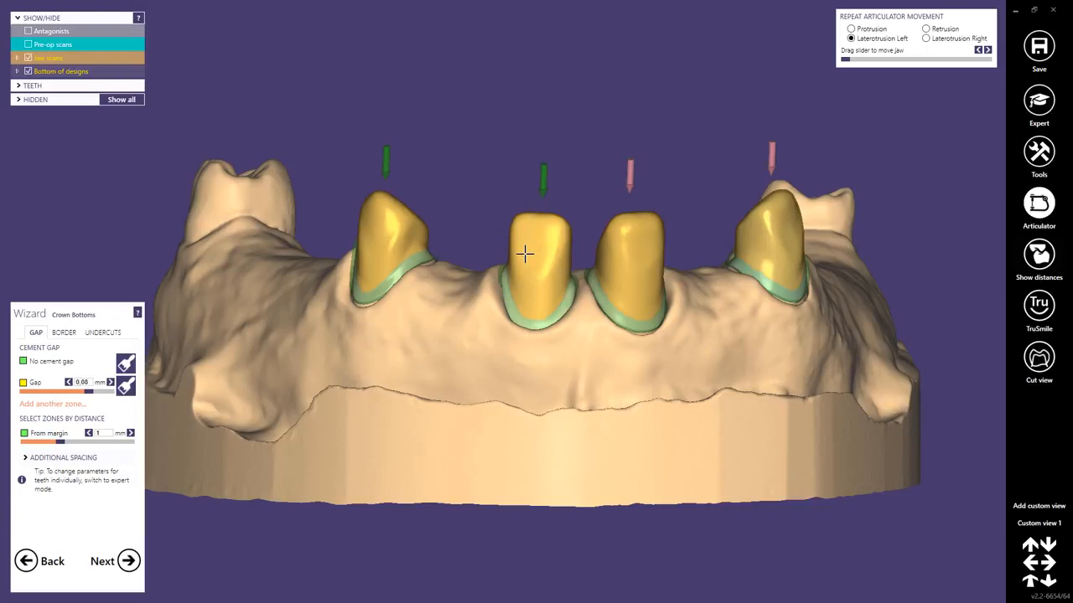
{"action": "middle_click_drag", "start_coordinate": [474, 307], "coordinate": [438, 329]}
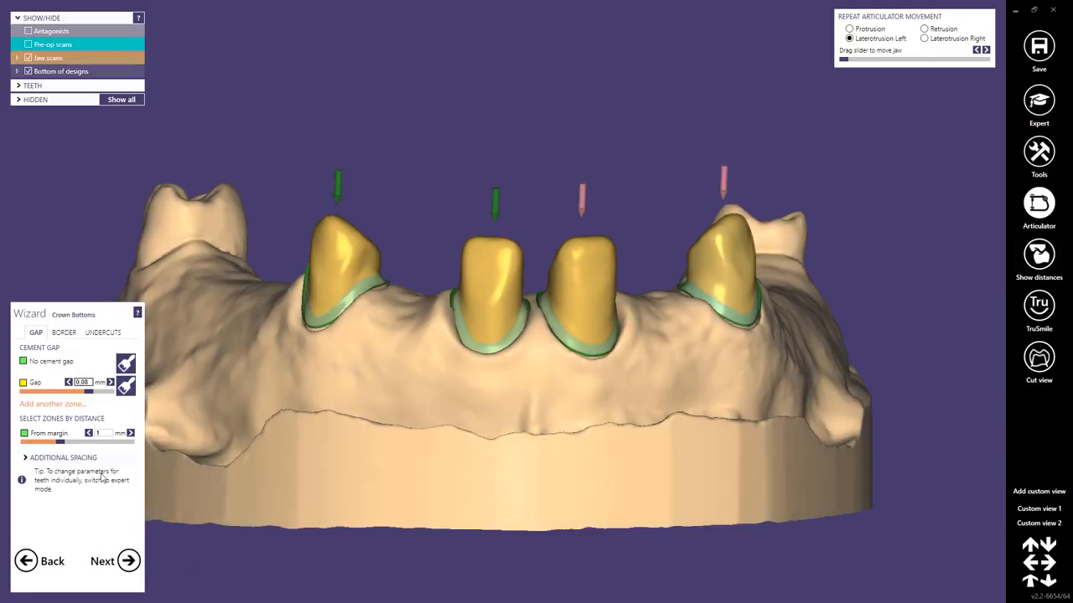
Set the zone distance from the margin to 0 mm and the cement gap to 0.02 mm, and inspect the crown bottoms up close.
{"action": "left_click_drag", "start_coordinate": [62, 444], "coordinate": [24, 443]}
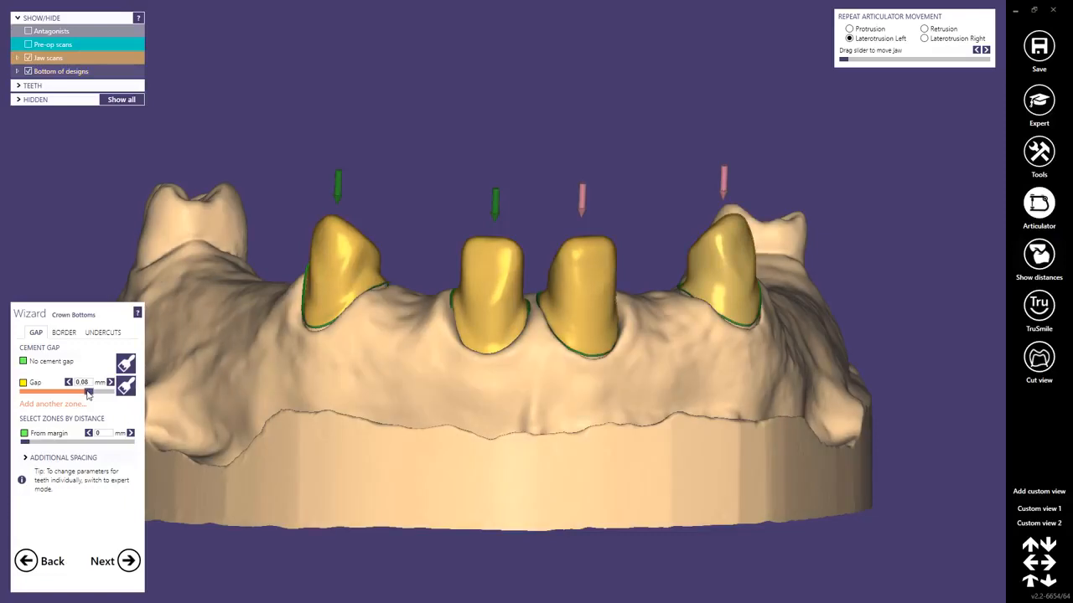
{"action": "left_click_drag", "start_coordinate": [88, 393], "coordinate": [15, 399]}
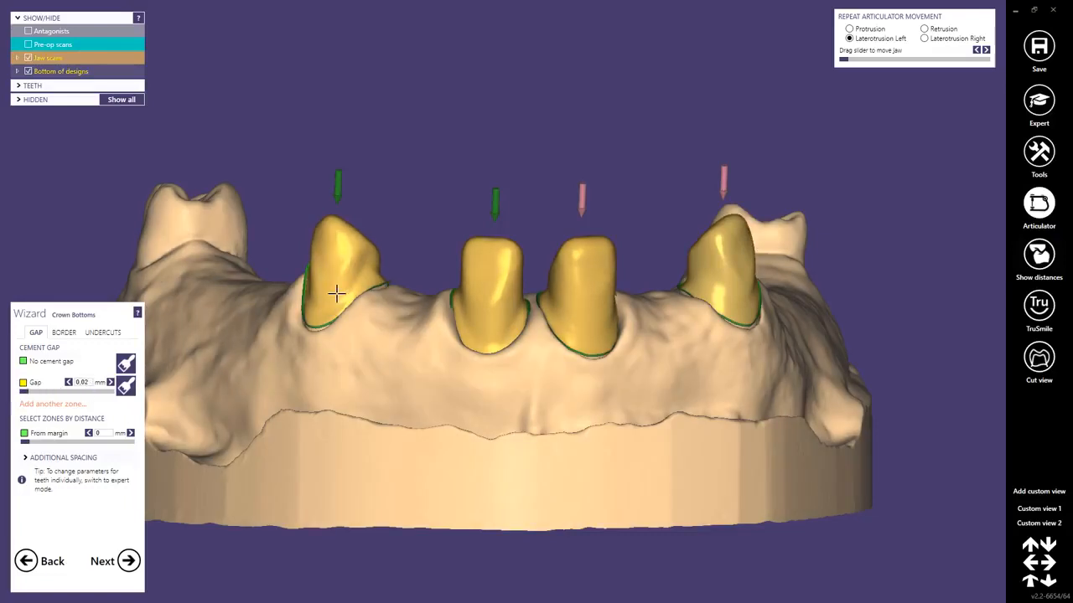
{"action": "right_click_drag", "start_coordinate": [336, 292], "coordinate": [505, 304]}
{"action": "scroll", "coordinate": [505, 304], "scroll_direction": "up", "scroll_amount": 3}
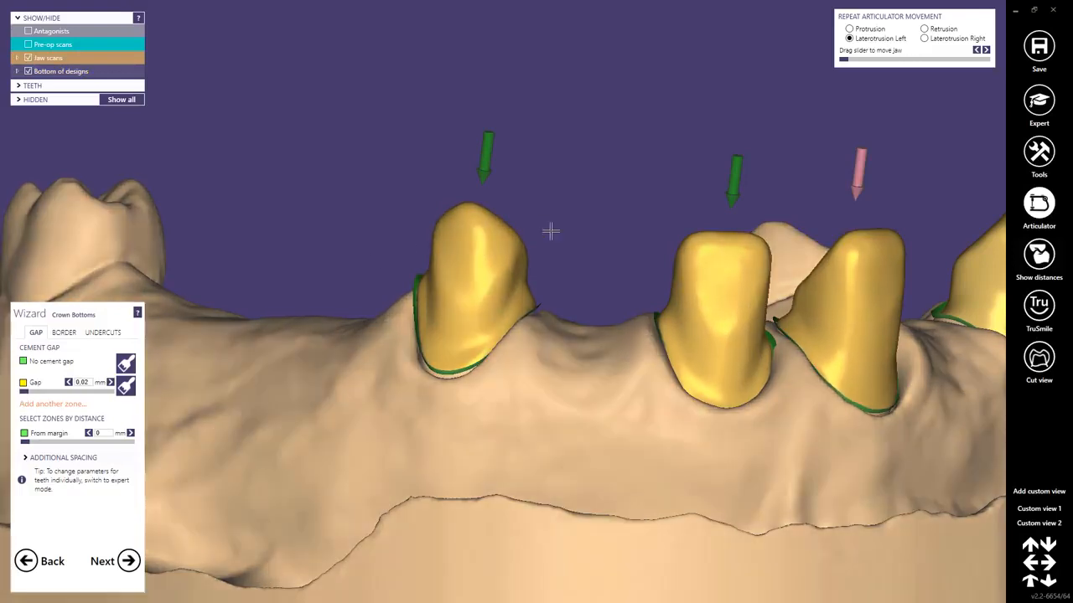
{"action": "scroll", "coordinate": [545, 227], "scroll_direction": "up", "scroll_amount": 5}
{"action": "scroll", "coordinate": [464, 281], "scroll_direction": "up", "scroll_amount": 1}
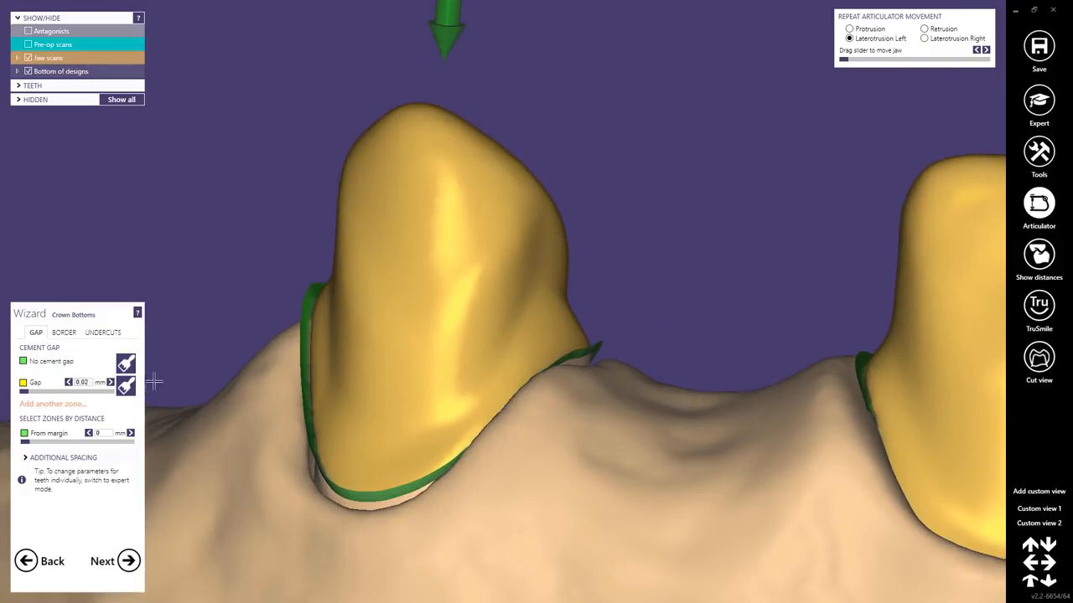
{"action": "right_click_drag", "start_coordinate": [343, 393], "coordinate": [343, 393]}
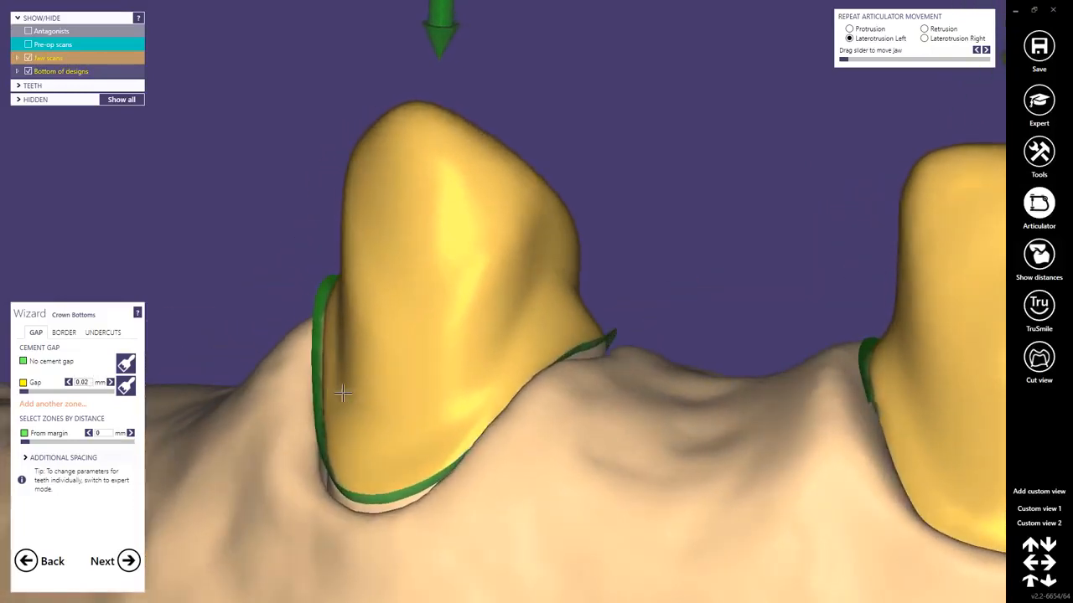
{"action": "scroll", "coordinate": [453, 404], "scroll_direction": "down", "scroll_amount": 3}
{"action": "middle_click_drag", "start_coordinate": [552, 434], "coordinate": [428, 393]}
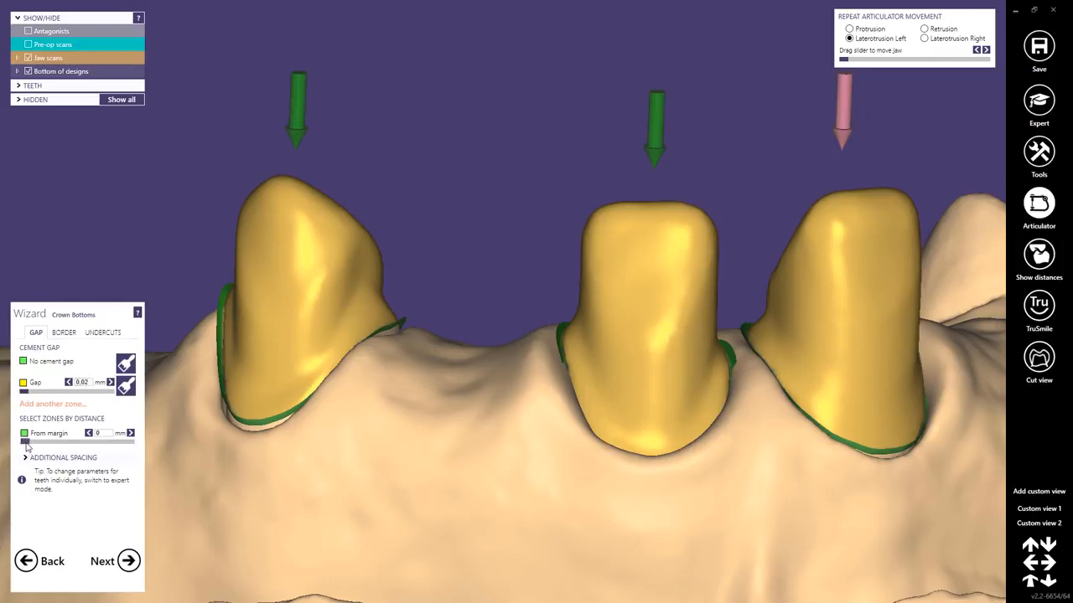
Extend the no-cement-gap zone to 3 mm from the margin and paint it over the remaining surfaces of preparations 13 and 11.
{"action": "left_click_drag", "start_coordinate": [25, 441], "coordinate": [141, 447]}
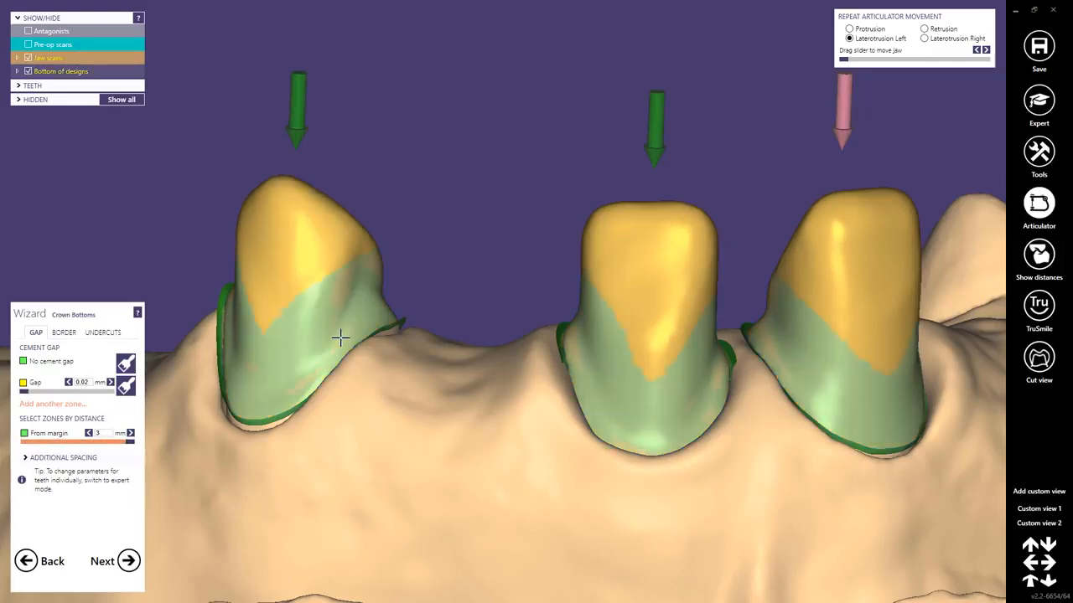
{"action": "right_click_drag", "start_coordinate": [406, 340], "coordinate": [391, 330]}
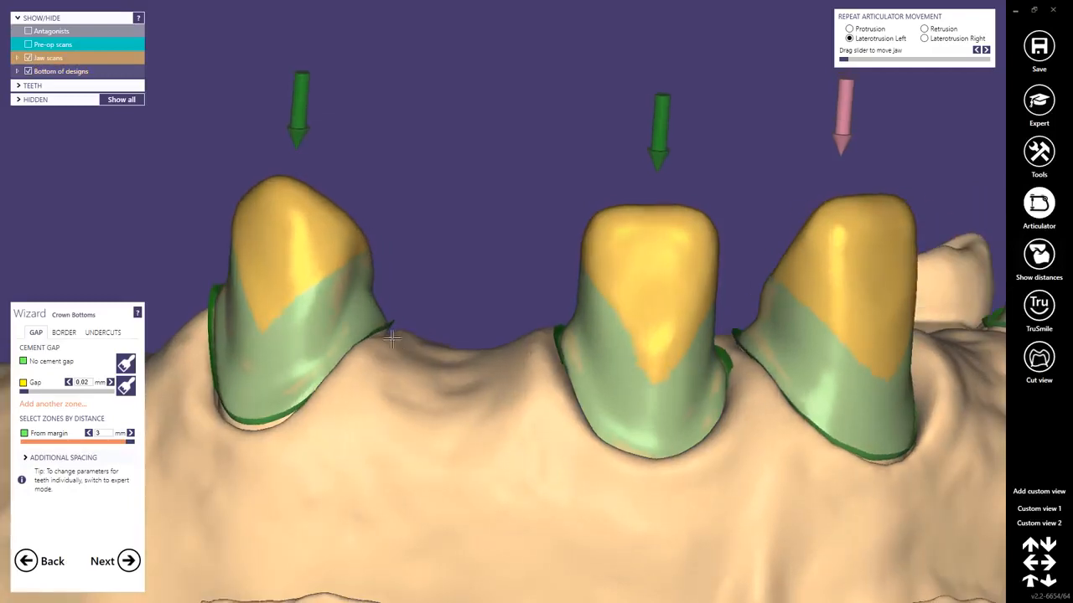
{"action": "left_click", "coordinate": [125, 386]}
{"action": "right_click_drag", "start_coordinate": [276, 290], "coordinate": [280, 299]}
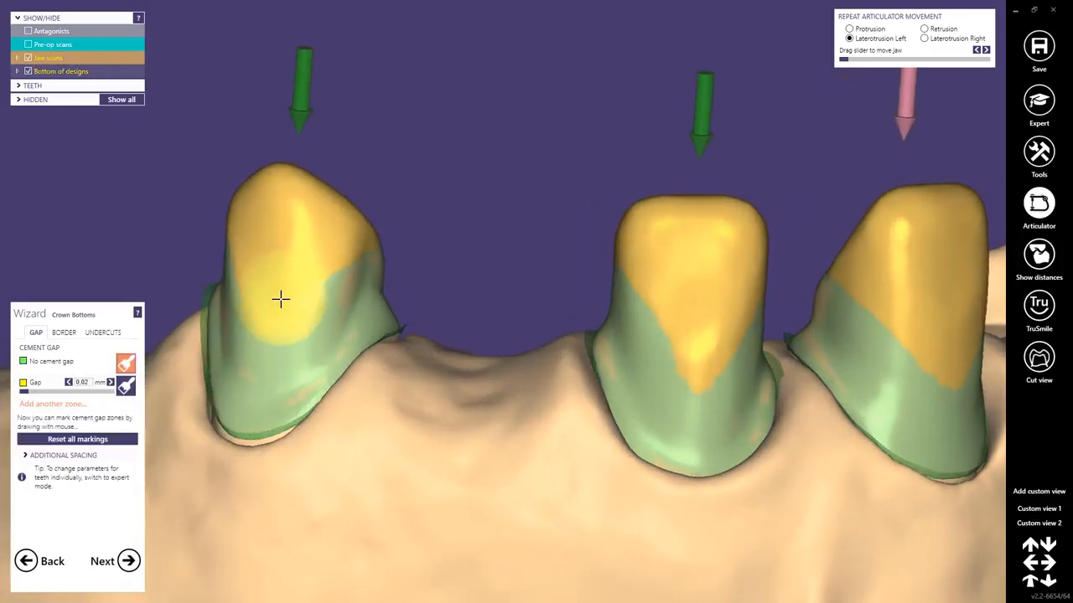
{"action": "left_click_drag", "start_coordinate": [280, 299], "coordinate": [297, 201]}
{"action": "right_click_drag", "start_coordinate": [297, 201], "coordinate": [316, 242]}
{"action": "left_click_drag", "start_coordinate": [316, 242], "coordinate": [277, 265]}
{"action": "right_click_drag", "start_coordinate": [276, 266], "coordinate": [513, 352]}
{"action": "mouse_move", "coordinate": [650, 252]}
{"action": "left_mouse_down"}
{"action": "mouse_move", "coordinate": [680, 270]}
{"action": "mouse_move", "coordinate": [687, 309]}
{"action": "left_mouse_up"}
{"action": "right_click_drag", "start_coordinate": [689, 312], "coordinate": [689, 308]}
{"action": "mouse_move", "coordinate": [689, 308]}
{"action": "left_mouse_down"}
{"action": "mouse_move", "coordinate": [713, 412]}
{"action": "mouse_move", "coordinate": [713, 316]}
{"action": "left_mouse_up"}
Paint the no-cement-gap zone over the remaining surfaces of preparations 21 and 23, checking all four from several sides.
{"action": "left_click_drag", "start_coordinate": [922, 327], "coordinate": [953, 405]}
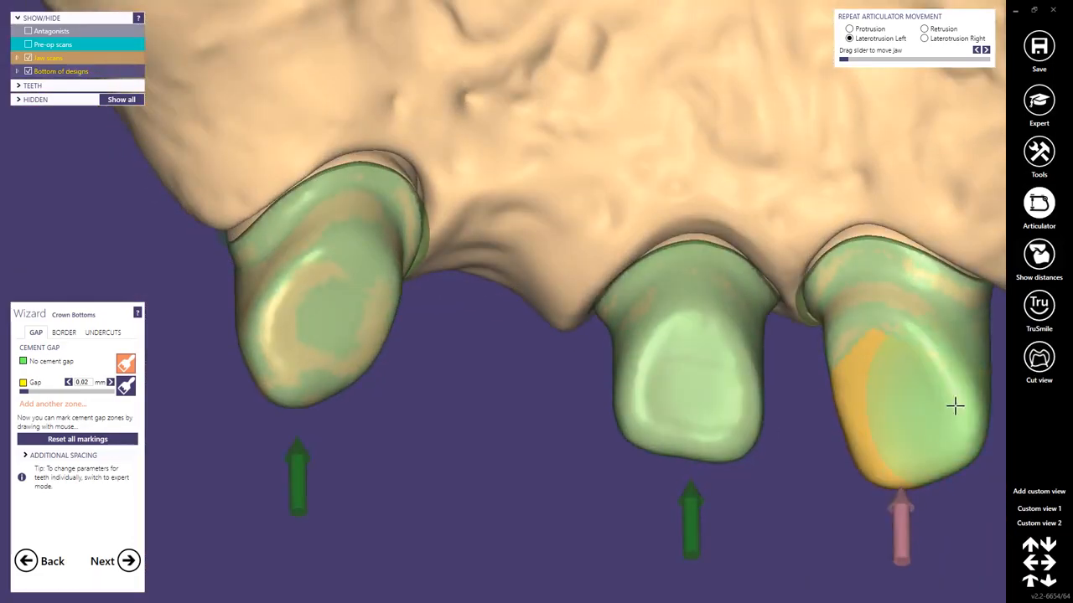
{"action": "right_click_drag", "start_coordinate": [953, 405], "coordinate": [495, 326]}
{"action": "mouse_move", "coordinate": [494, 327]}
{"action": "left_mouse_down"}
{"action": "mouse_move", "coordinate": [470, 297]}
{"action": "mouse_move", "coordinate": [438, 317]}
{"action": "mouse_move", "coordinate": [459, 313]}
{"action": "left_mouse_up"}
{"action": "right_click_drag", "start_coordinate": [459, 314], "coordinate": [477, 361]}
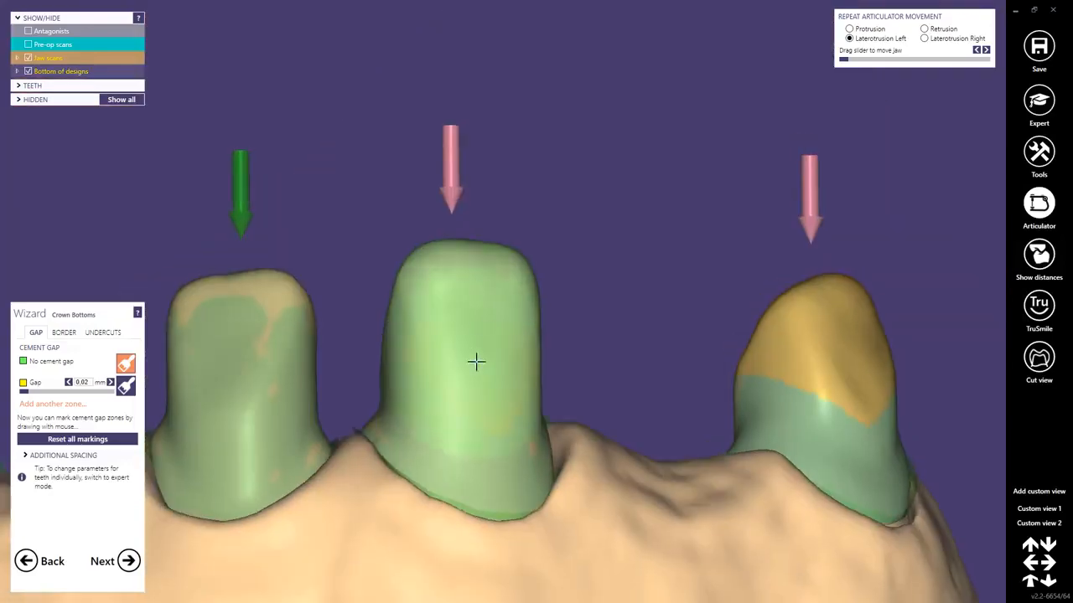
{"action": "left_click_drag", "start_coordinate": [477, 361], "coordinate": [486, 335]}
{"action": "mouse_move", "coordinate": [814, 377]}
{"action": "left_mouse_down"}
{"action": "mouse_move", "coordinate": [835, 324]}
{"action": "mouse_move", "coordinate": [857, 340]}
{"action": "left_mouse_up"}
{"action": "mouse_move", "coordinate": [857, 340]}
{"action": "right_mouse_down"}
{"action": "mouse_move", "coordinate": [790, 381]}
{"action": "mouse_move", "coordinate": [692, 59]}
{"action": "mouse_move", "coordinate": [670, 89]}
{"action": "mouse_move", "coordinate": [689, 201]}
{"action": "right_mouse_up"}
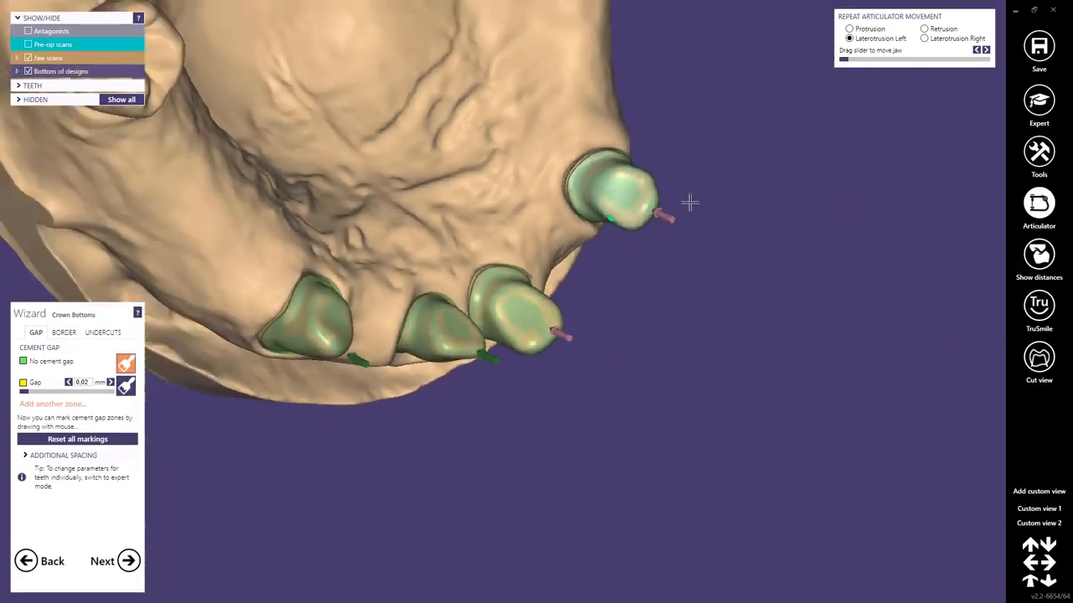
{"action": "left_click_drag", "start_coordinate": [457, 225], "coordinate": [496, 227]}
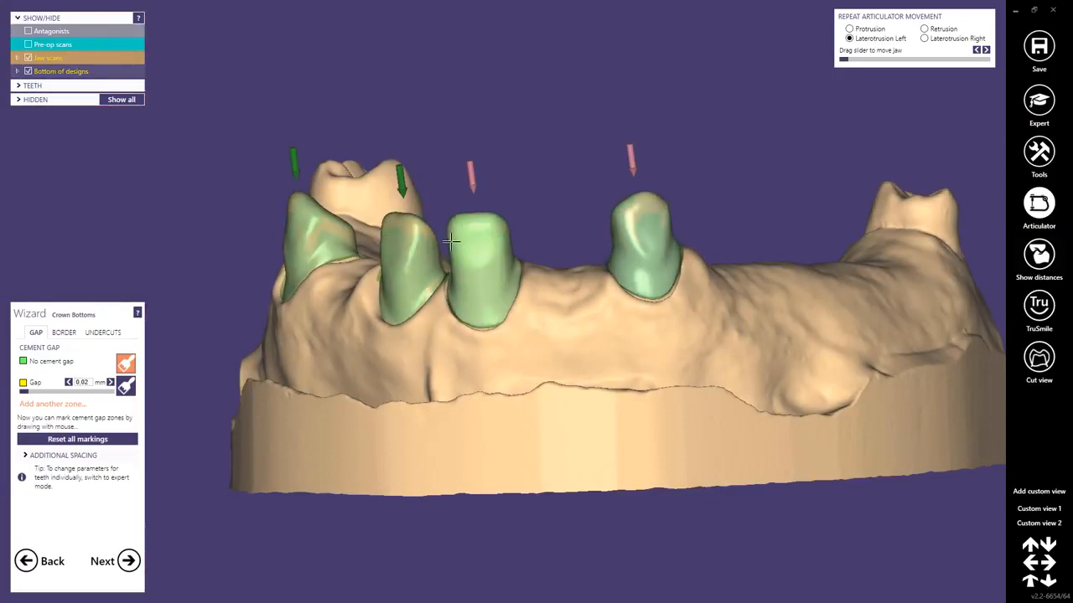
{"action": "right_click_drag", "start_coordinate": [496, 228], "coordinate": [234, 220]}
{"action": "right_click_drag", "start_coordinate": [329, 239], "coordinate": [427, 338]}
Hide the jaw scan and place a cut view through the middle of the tooth 11 preparation.
{"action": "left_click", "coordinate": [483, 382], "text": "ctrl"}
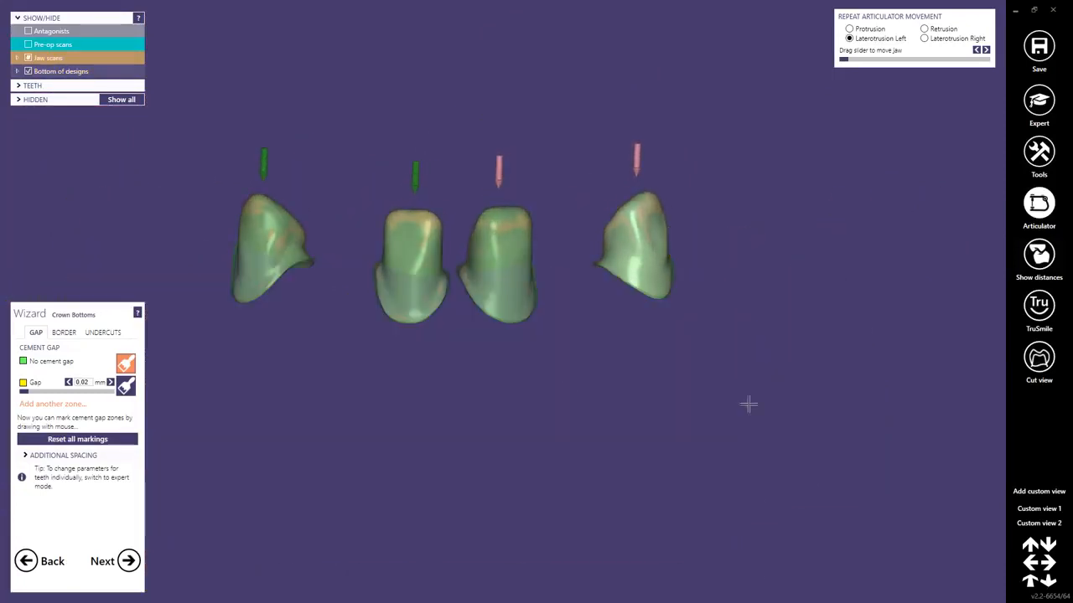
{"action": "left_click", "coordinate": [1039, 359]}
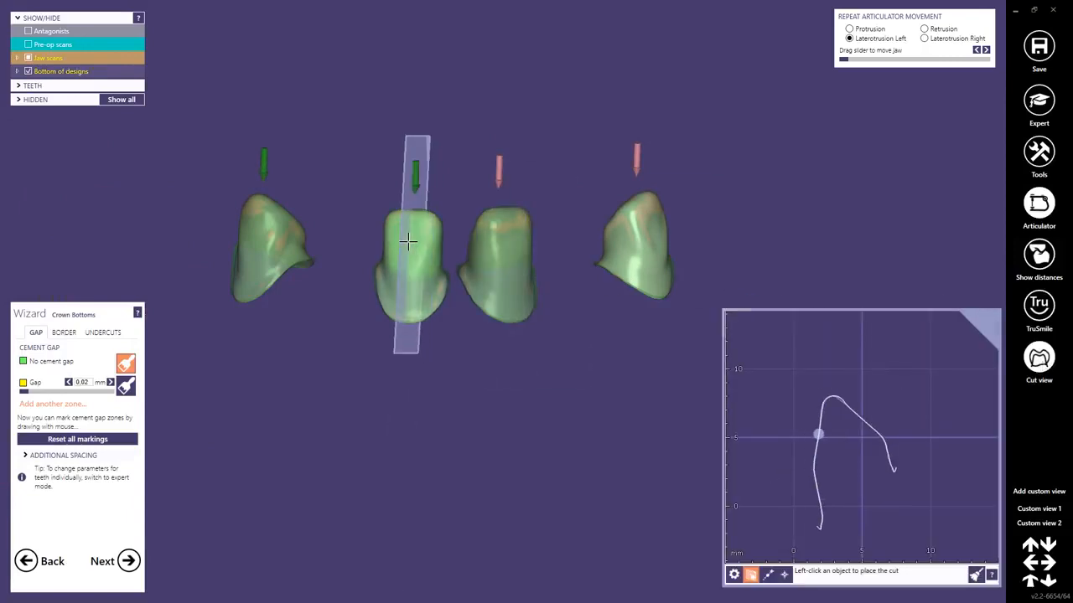
{"action": "left_click", "coordinate": [407, 243]}
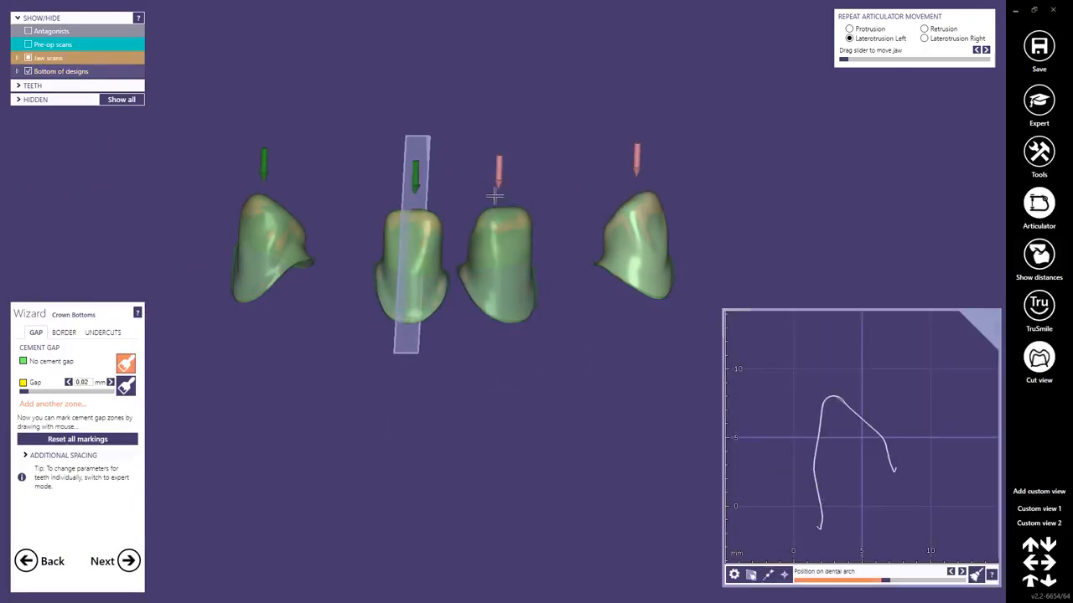
Expand the jaw scans list and tilt the cut view using the orientation options of Preparation (21).
{"action": "left_click", "coordinate": [18, 59]}
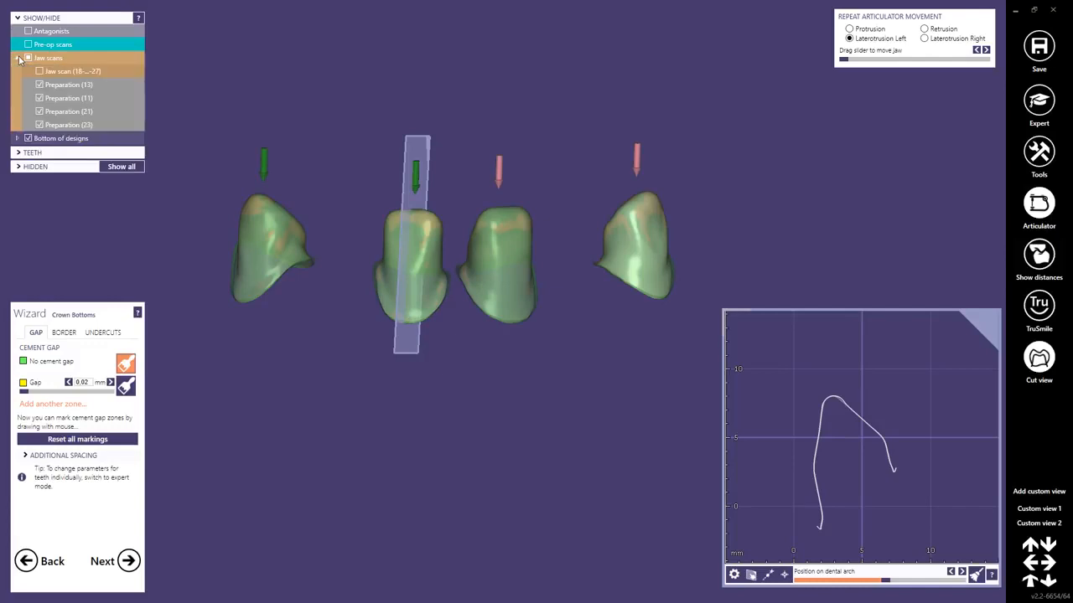
{"action": "right_click", "coordinate": [52, 112]}
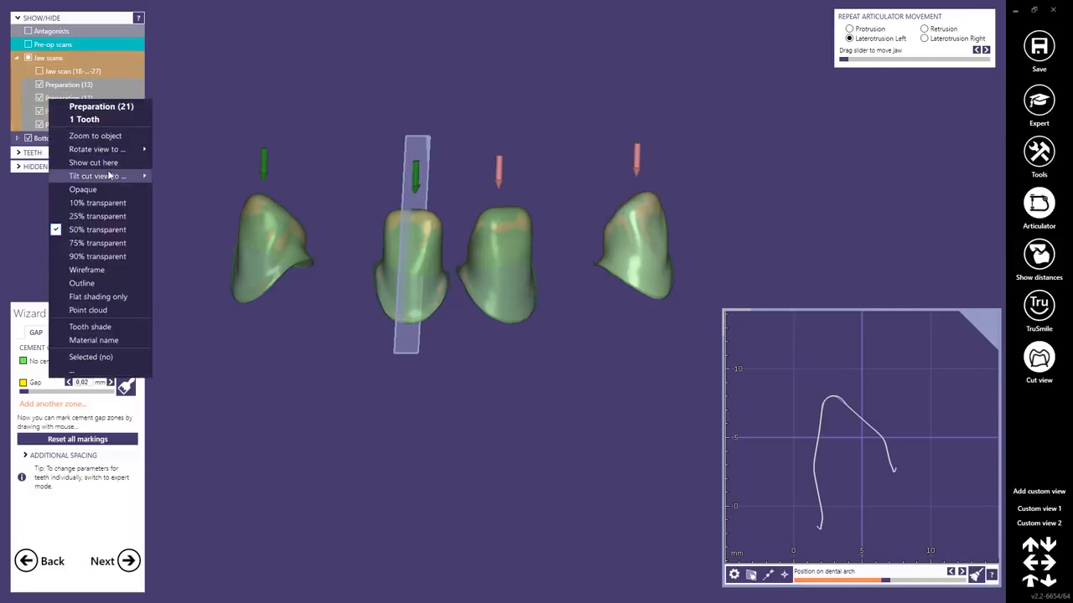
{"action": "mouse_move", "coordinate": [109, 174]}
{"action": "left_click", "coordinate": [205, 192]}
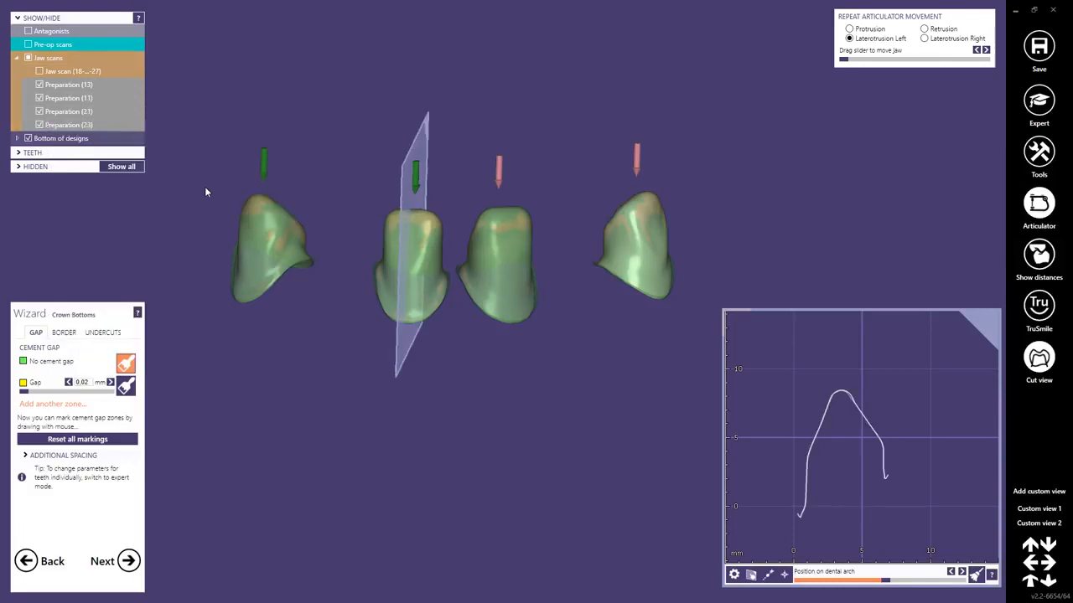
Zoom the cut view in on the tooth 11 wall and measure the distance between preparation and crown bottom.
{"action": "scroll", "coordinate": [817, 419], "scroll_direction": "up", "scroll_amount": 5}
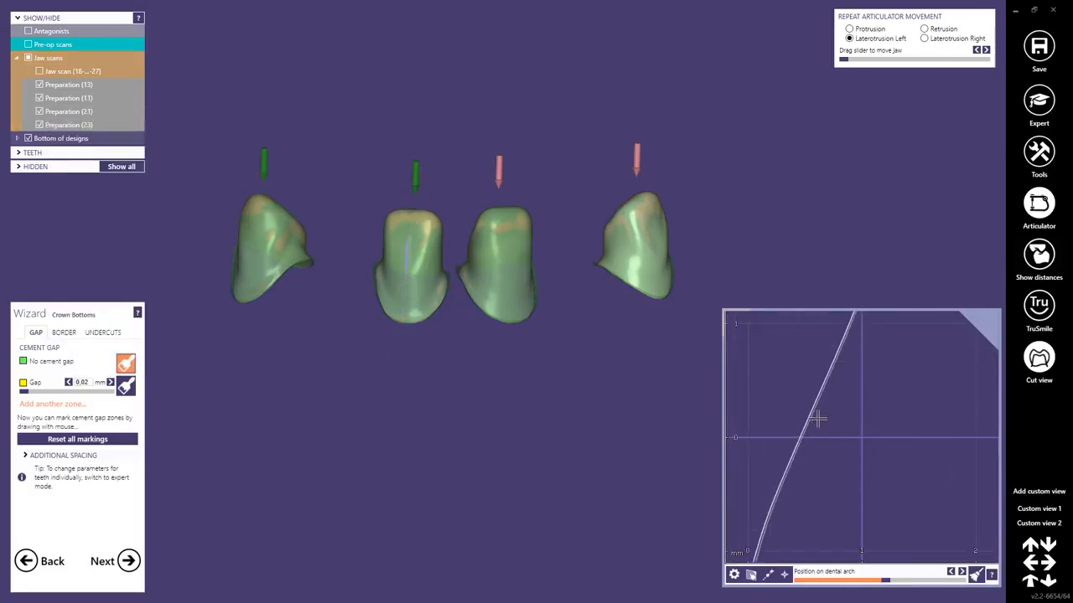
{"action": "scroll", "coordinate": [818, 419], "scroll_direction": "up", "scroll_amount": 5}
{"action": "left_click", "coordinate": [803, 411]}
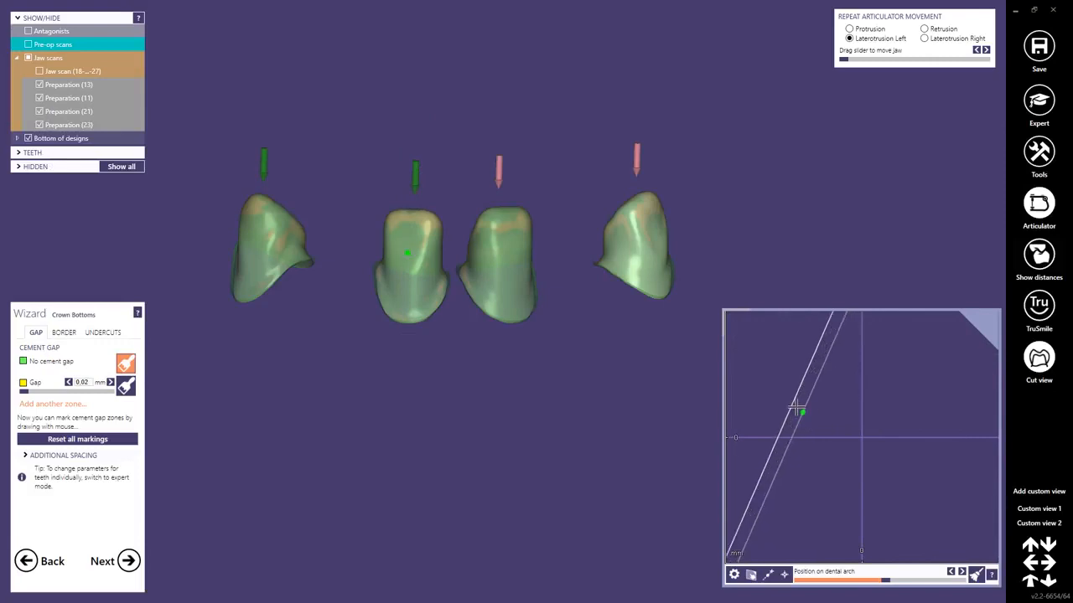
{"action": "mouse_move", "coordinate": [793, 407]}
Set the additional axial and radial spacing of the crown bottoms to 0 mm, check the cut view and close it.
{"action": "left_click", "coordinate": [29, 456]}
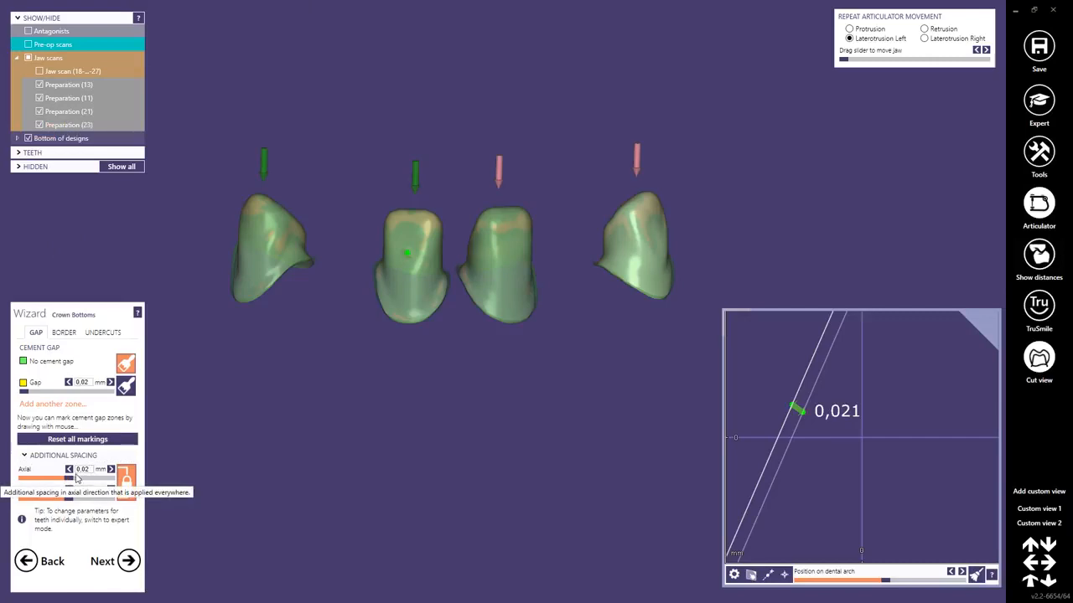
{"action": "left_click_drag", "start_coordinate": [70, 478], "coordinate": [60, 479]}
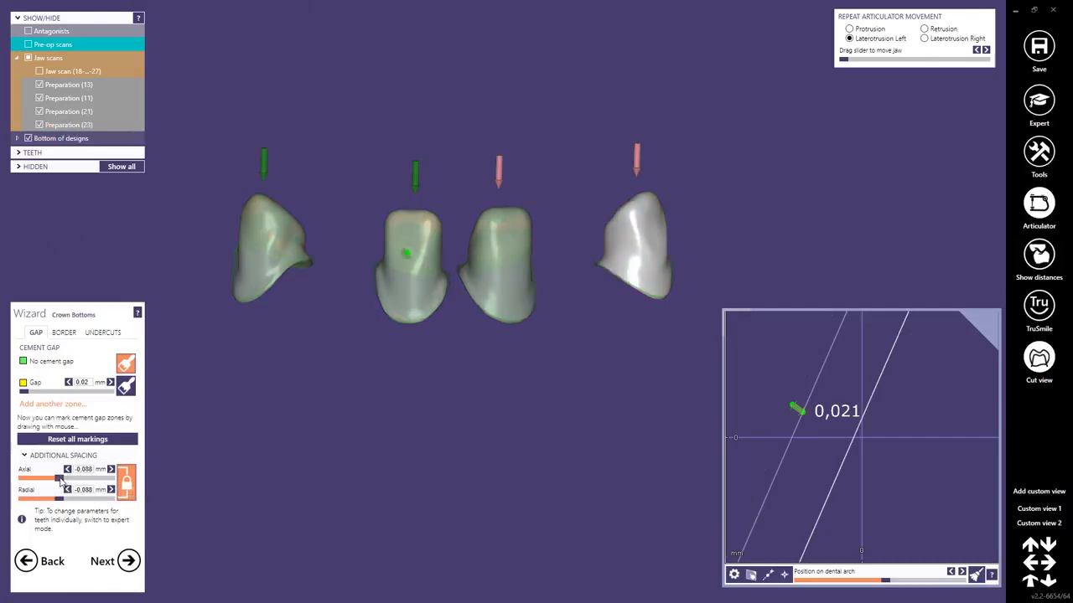
{"action": "left_click", "coordinate": [91, 469]}
{"action": "double_click", "coordinate": [91, 470]}
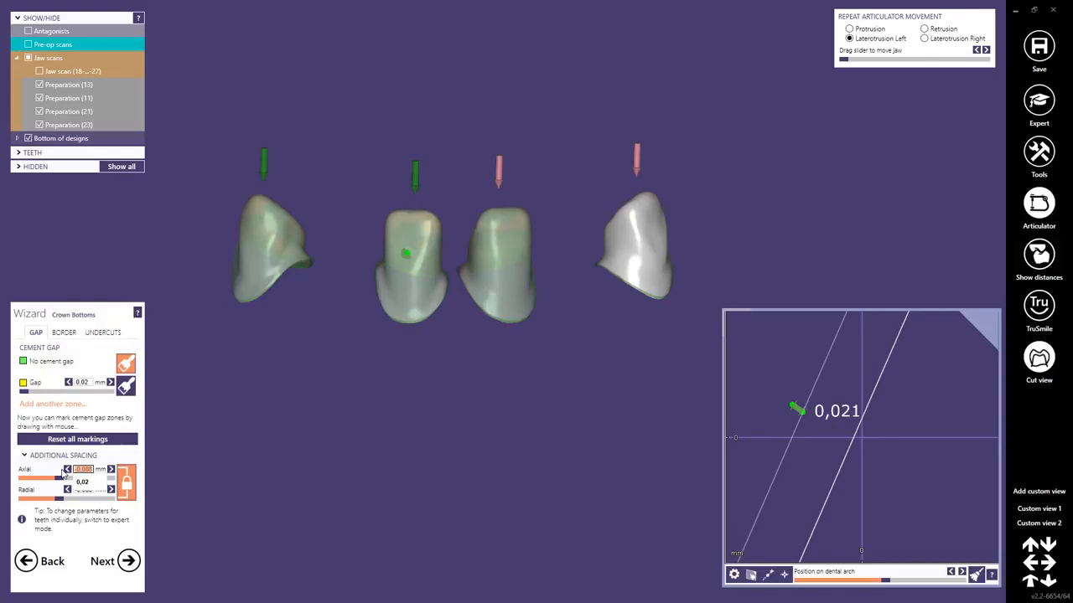
{"action": "type", "text": "0"}
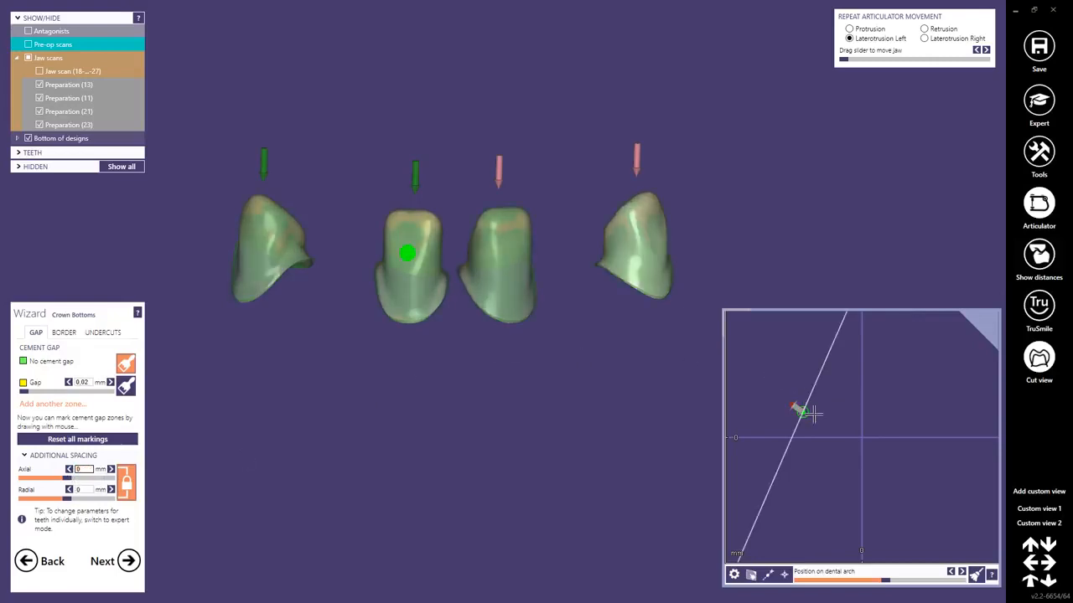
{"action": "scroll", "coordinate": [809, 403], "scroll_direction": "up", "scroll_amount": 6}
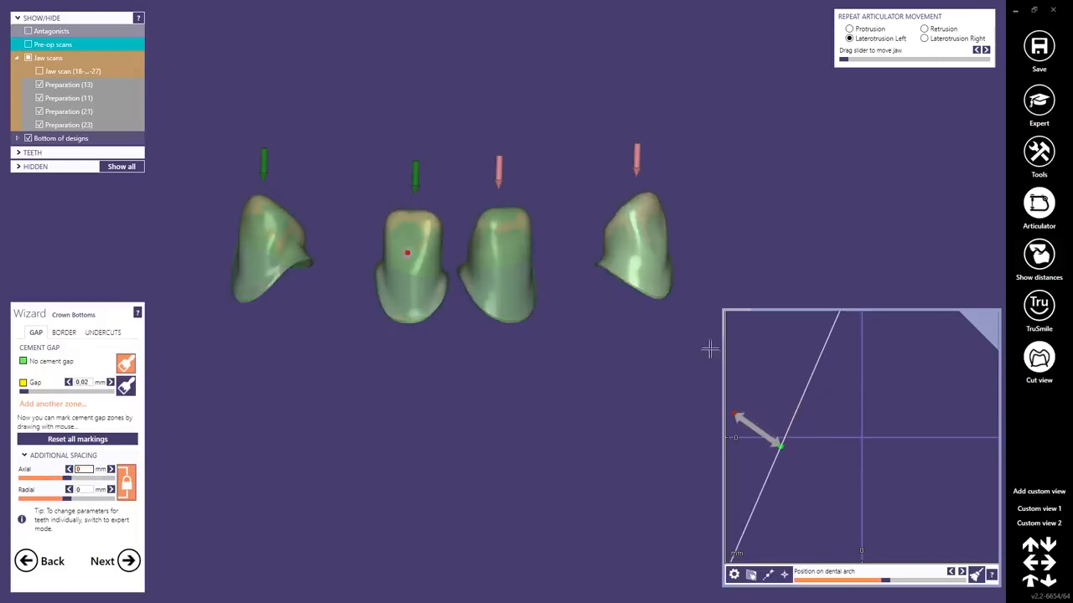
{"action": "scroll", "coordinate": [385, 300], "scroll_direction": "down", "scroll_amount": 5}
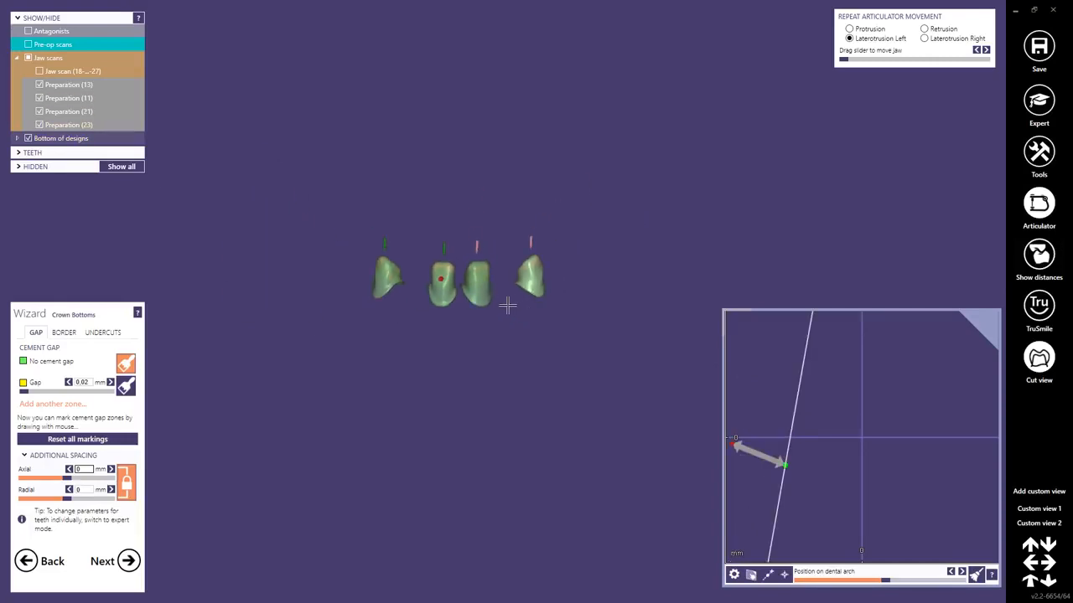
{"action": "left_click", "coordinate": [1039, 359]}
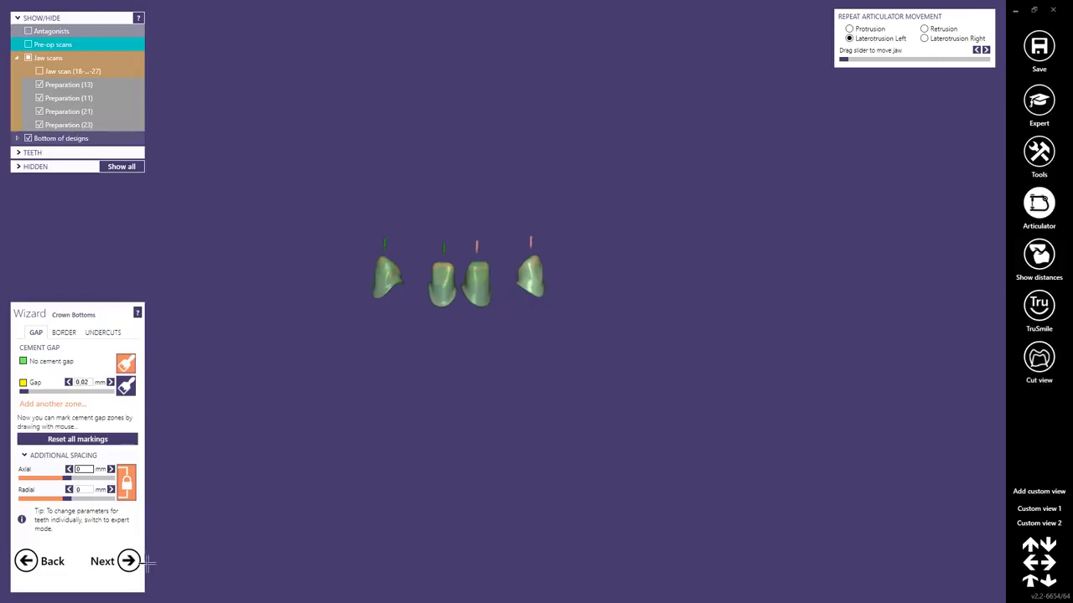
Enable "Don't block out undercuts" for the crown bottoms and apply the undercut settings.
{"action": "left_click", "coordinate": [103, 334]}
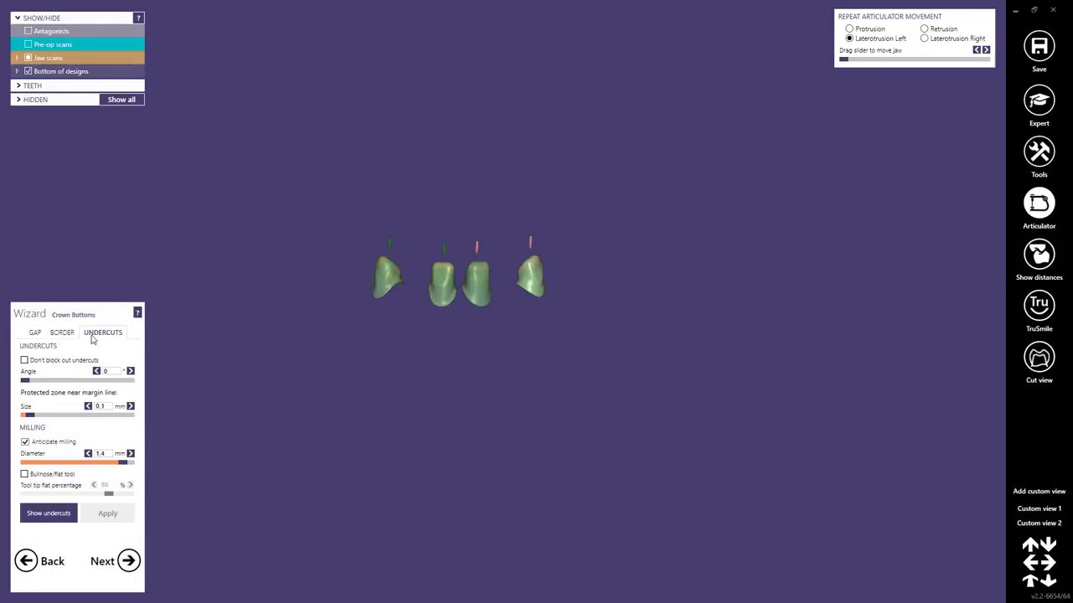
{"action": "left_click", "coordinate": [24, 361]}
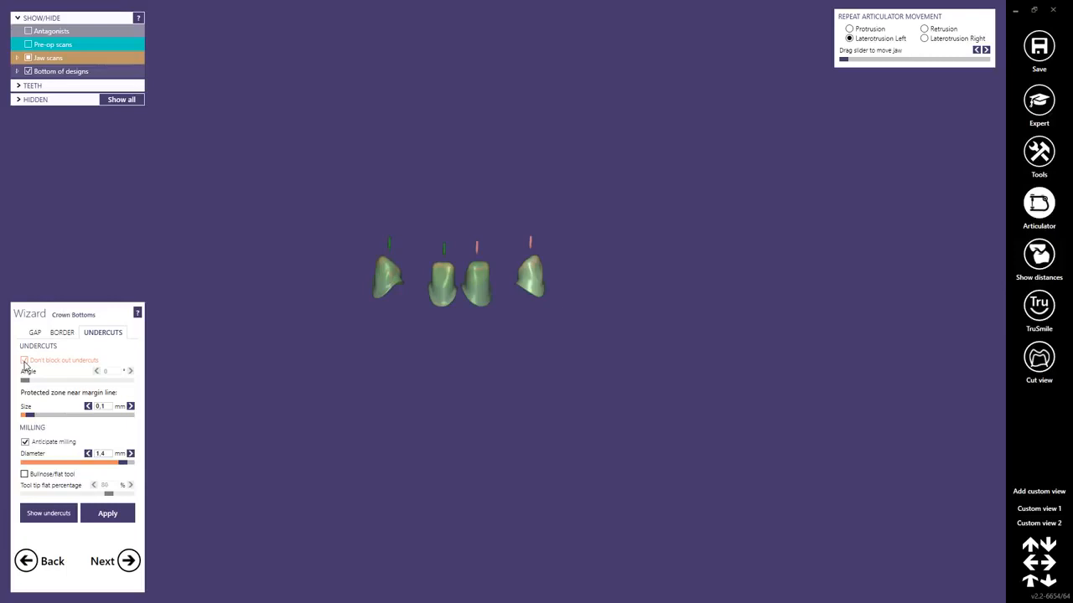
{"action": "left_click", "coordinate": [24, 361]}
{"action": "left_click", "coordinate": [108, 512]}
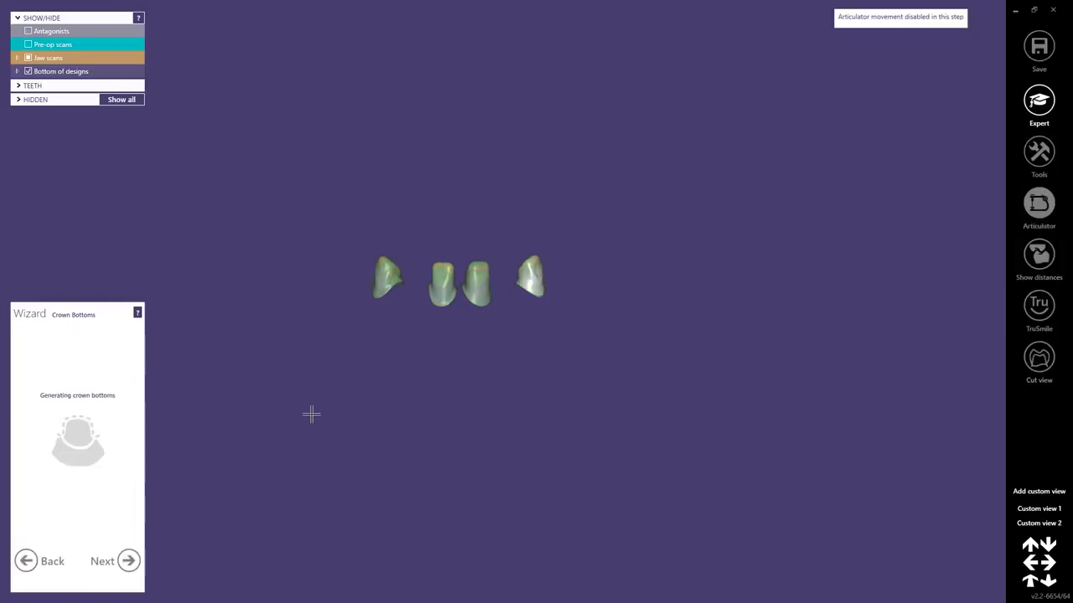
Skip tooth copying to load the default model teeth, hide the antagonists and show the full jaw scans for an occlusal view.
{"action": "left_click", "coordinate": [127, 561]}
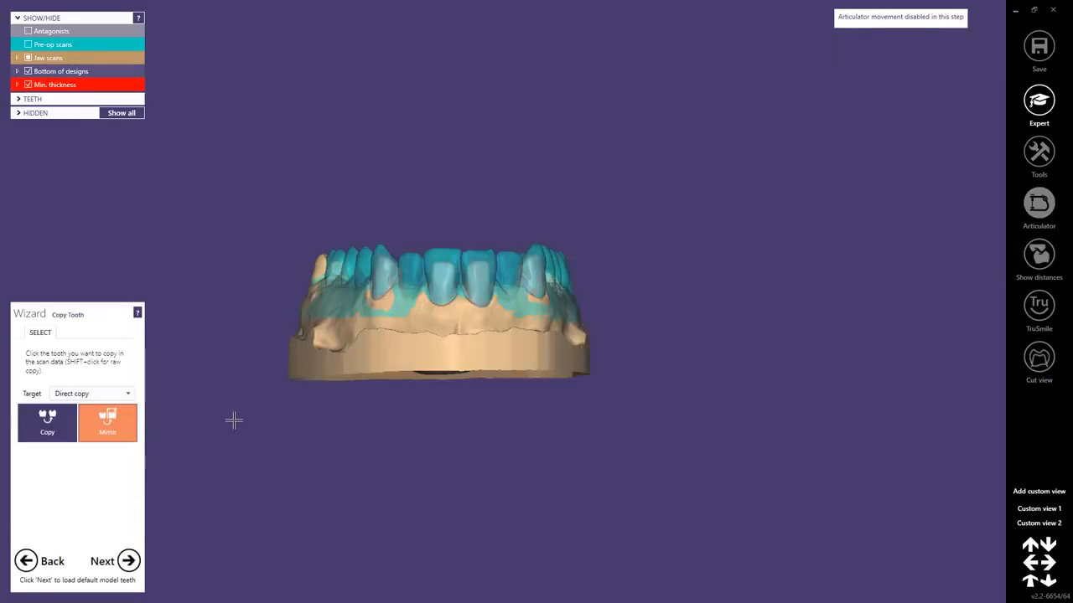
{"action": "left_click", "coordinate": [129, 567]}
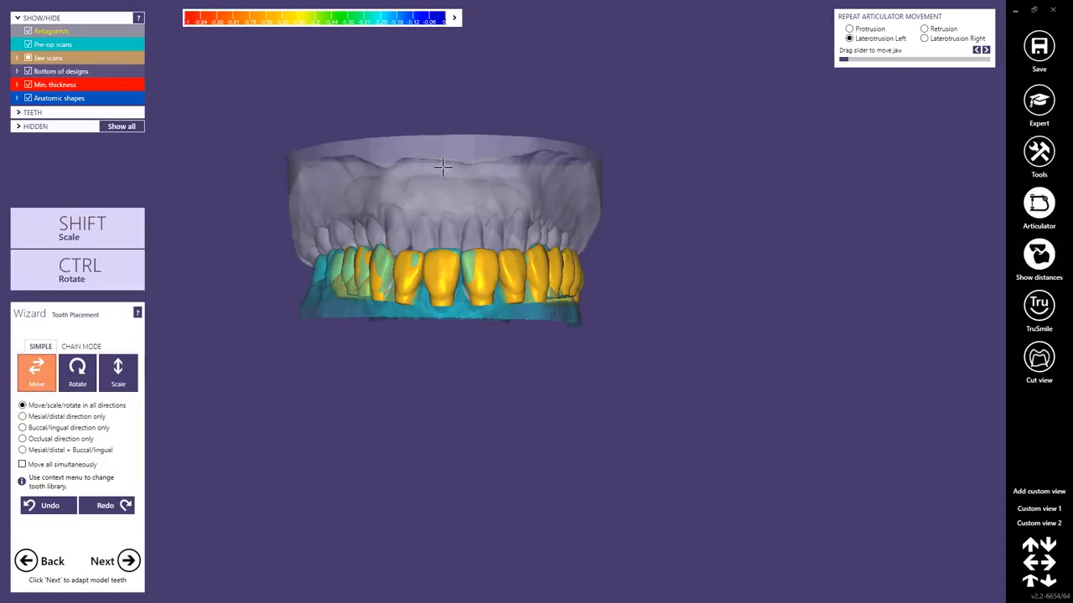
{"action": "left_click", "coordinate": [28, 31]}
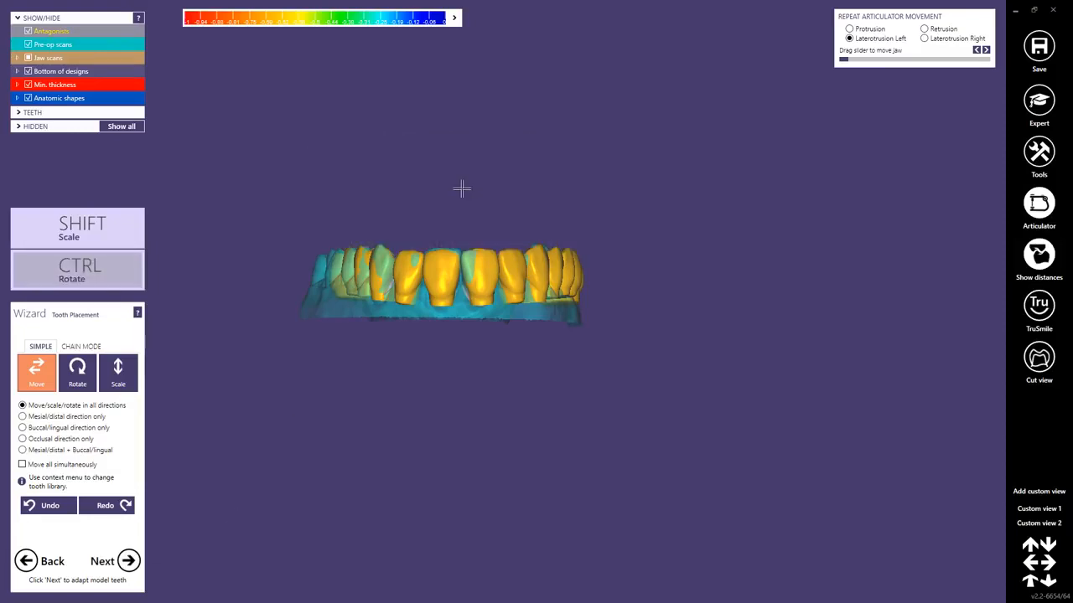
{"action": "left_click", "coordinate": [29, 58]}
{"action": "right_click_drag", "start_coordinate": [498, 201], "coordinate": [506, 301]}
{"action": "scroll", "coordinate": [504, 300], "scroll_direction": "up", "scroll_amount": 1}
{"action": "middle_click_drag", "start_coordinate": [496, 203], "coordinate": [545, 321]}
{"action": "right_click_drag", "start_coordinate": [517, 321], "coordinate": [517, 326]}
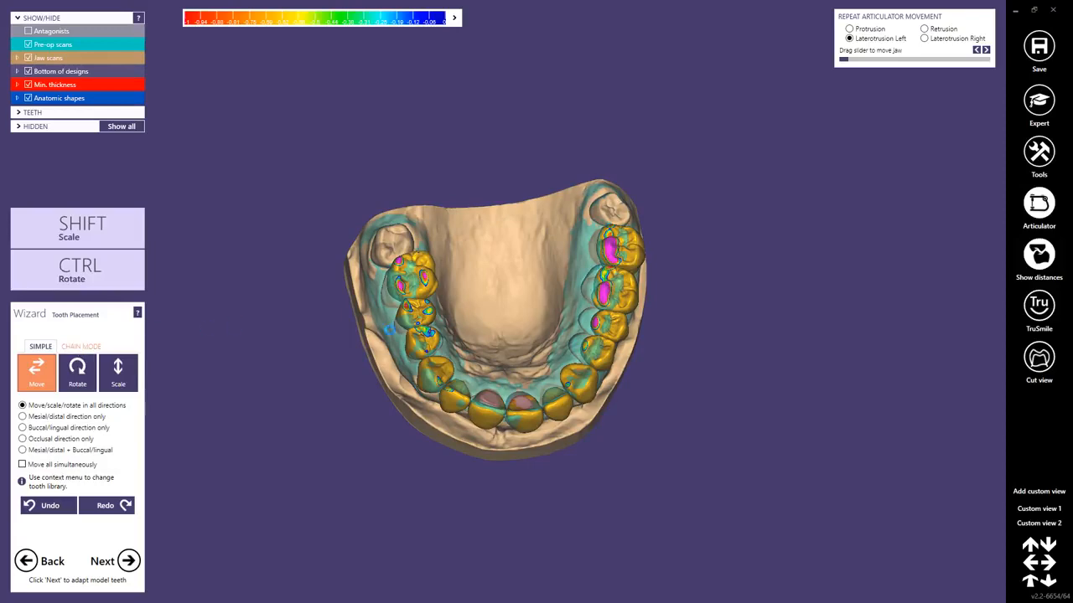
Switch tooth placement to chain mode, lock both distal end control points and adjust the chain end beside tooth 27.
{"action": "left_click", "coordinate": [79, 347]}
{"action": "right_click_drag", "start_coordinate": [478, 319], "coordinate": [516, 359]}
{"action": "scroll", "coordinate": [515, 359], "scroll_direction": "up", "scroll_amount": 5}
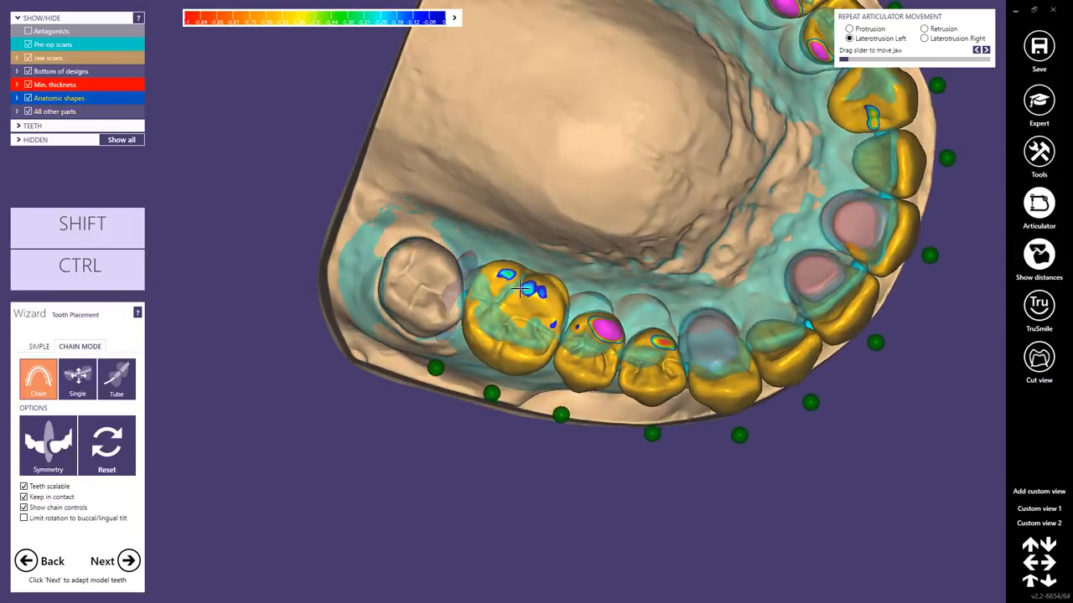
{"action": "right_click_drag", "start_coordinate": [474, 267], "coordinate": [486, 299]}
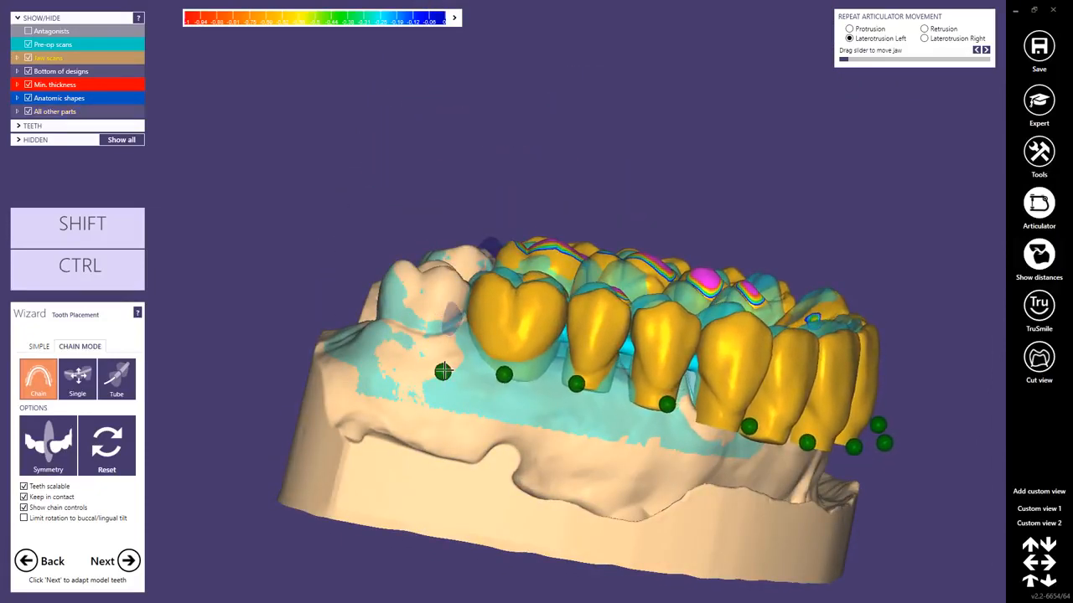
{"action": "right_click_drag", "start_coordinate": [623, 436], "coordinate": [730, 376]}
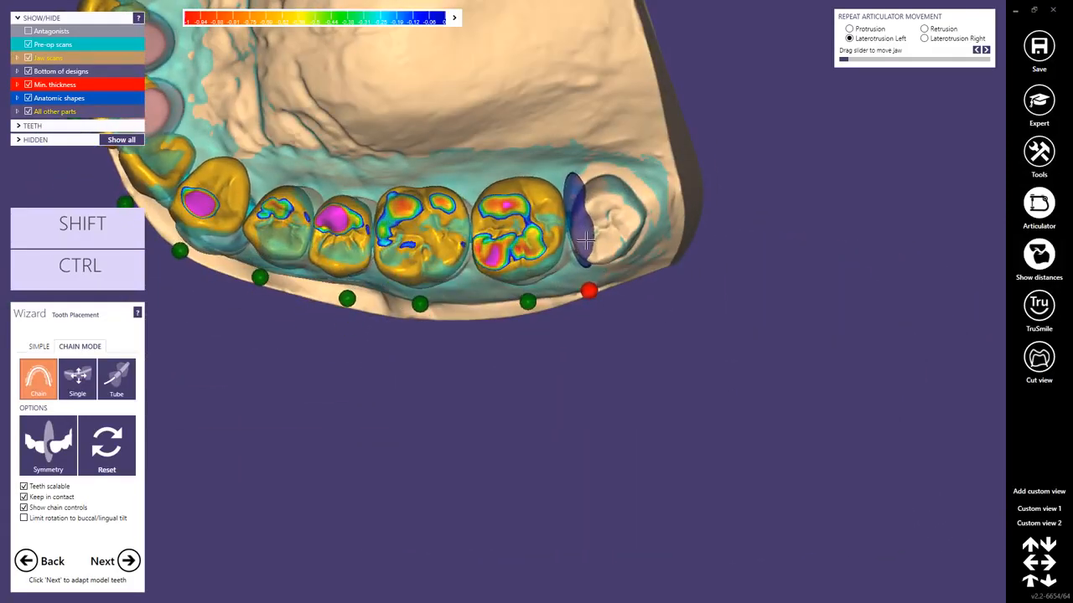
{"action": "right_click_drag", "start_coordinate": [586, 238], "coordinate": [590, 208]}
{"action": "left_click_drag", "start_coordinate": [590, 207], "coordinate": [589, 205]}
Align canine 13 and lateral incisor 12 with the pre-op scan and lock the control points of both teeth.
{"action": "right_click_drag", "start_coordinate": [592, 249], "coordinate": [362, 281]}
{"action": "middle_click_drag", "start_coordinate": [346, 304], "coordinate": [503, 301]}
{"action": "right_click_drag", "start_coordinate": [503, 301], "coordinate": [522, 163]}
{"action": "scroll", "coordinate": [404, 357], "scroll_direction": "up", "scroll_amount": 3}
{"action": "scroll", "coordinate": [450, 370], "scroll_direction": "down", "scroll_amount": 3}
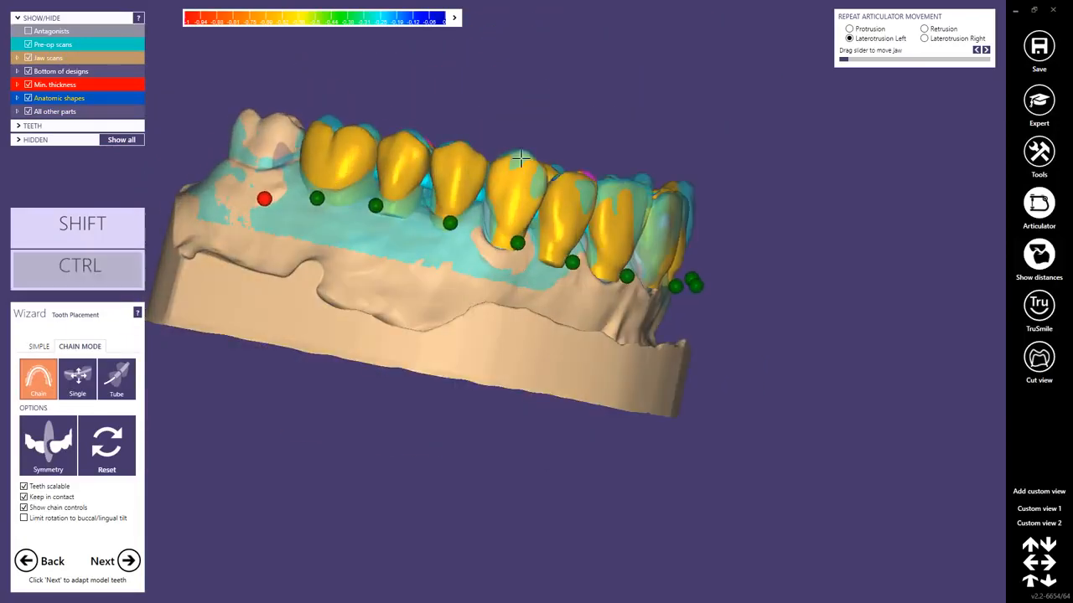
{"action": "right_click_drag", "start_coordinate": [566, 209], "coordinate": [569, 210]}
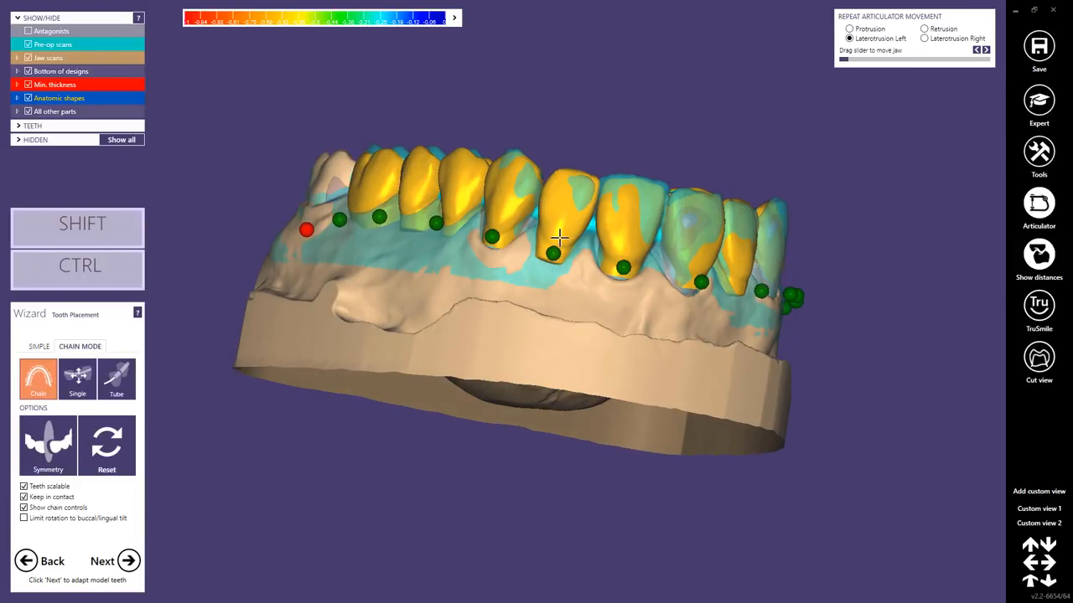
{"action": "left_click_drag", "start_coordinate": [558, 238], "coordinate": [560, 236], "text": "ctrl+shift"}
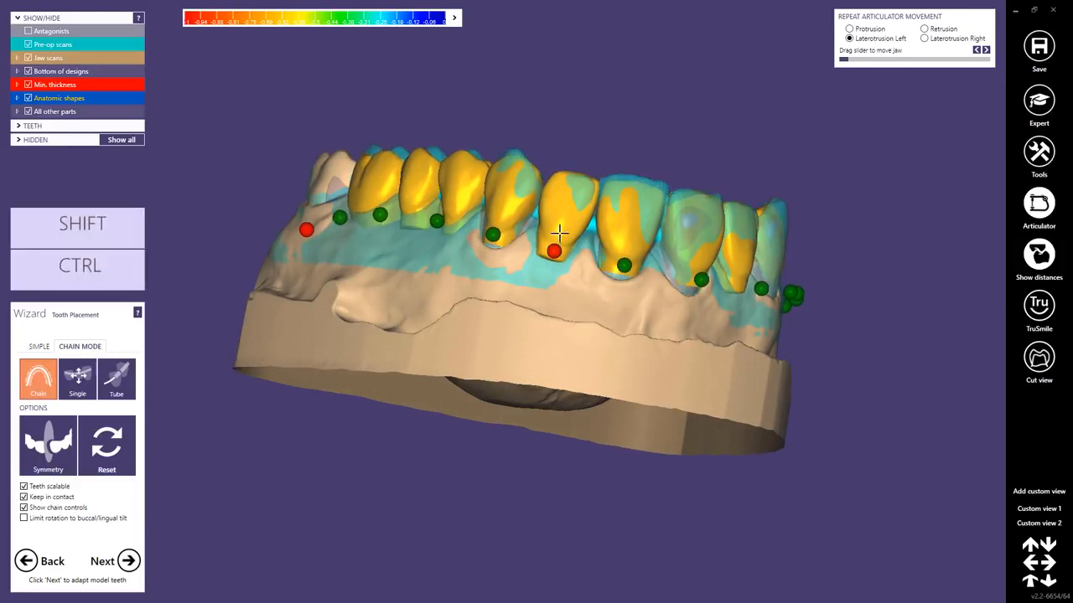
{"action": "right_click_drag", "start_coordinate": [555, 200], "coordinate": [564, 194]}
{"action": "left_click", "coordinate": [505, 242]}
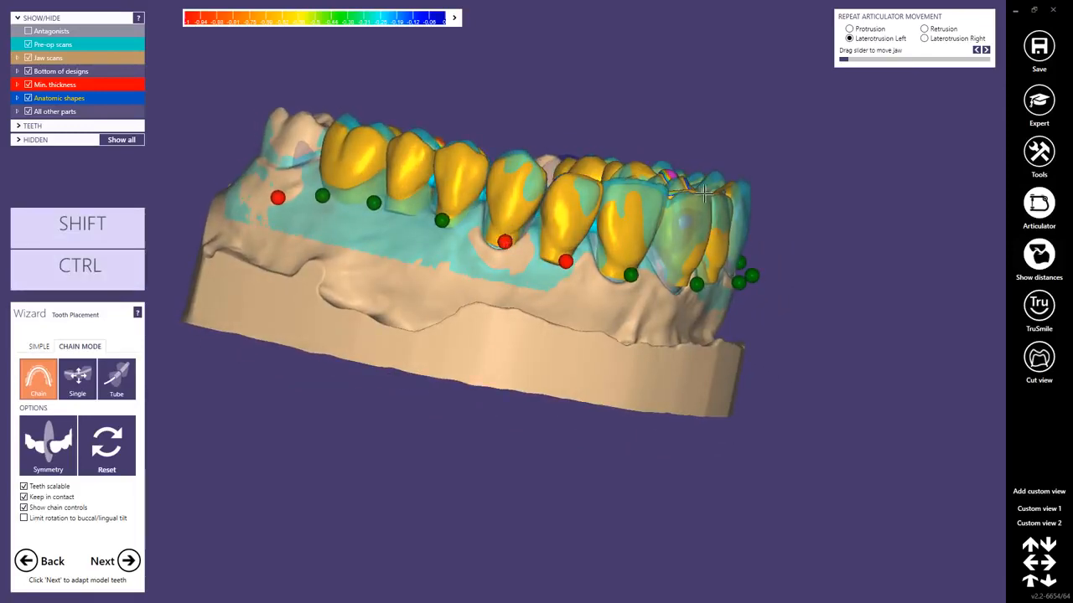
Align canine 23 with the pre-op scan from the buccal side and lock its control point.
{"action": "right_click_drag", "start_coordinate": [687, 253], "coordinate": [489, 202]}
{"action": "middle_click", "coordinate": [733, 184]}
{"action": "right_click_drag", "start_coordinate": [699, 185], "coordinate": [689, 289]}
{"action": "right_click_drag", "start_coordinate": [525, 275], "coordinate": [517, 231]}
{"action": "scroll", "coordinate": [515, 310], "scroll_direction": "up", "scroll_amount": 4}
{"action": "right_click_drag", "start_coordinate": [516, 313], "coordinate": [511, 306]}
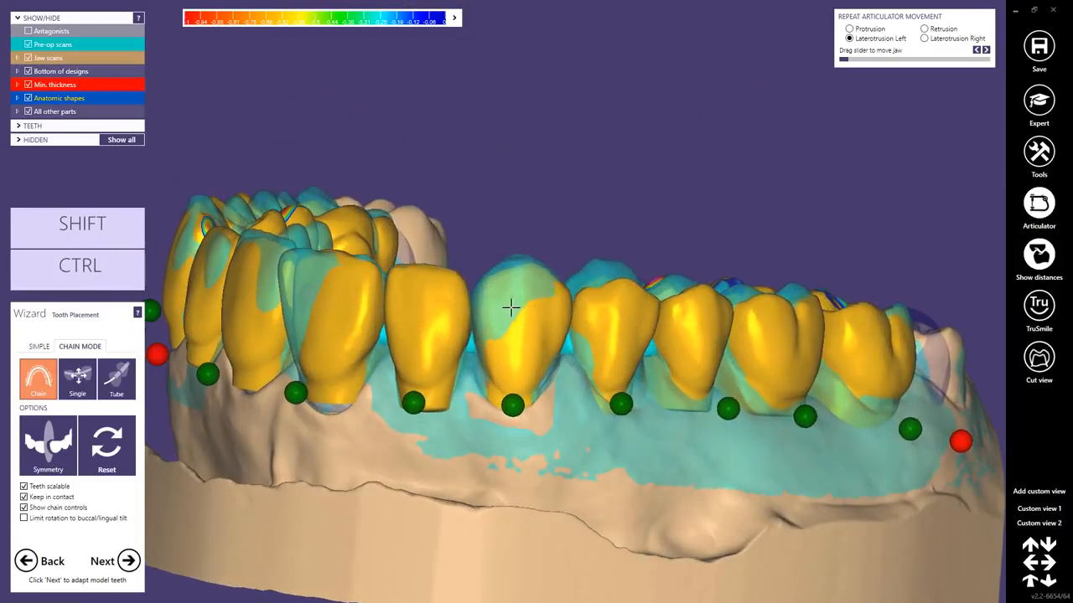
{"action": "mouse_move", "coordinate": [510, 307]}
{"action": "left_mouse_down"}
{"action": "mouse_move", "coordinate": [514, 290]}
{"action": "mouse_move", "coordinate": [511, 316]}
{"action": "mouse_move", "coordinate": [510, 305]}
{"action": "mouse_move", "coordinate": [521, 320]}
{"action": "mouse_move", "coordinate": [510, 298]}
{"action": "mouse_move", "coordinate": [529, 297]}
{"action": "left_mouse_up"}
{"action": "left_click", "coordinate": [513, 403]}
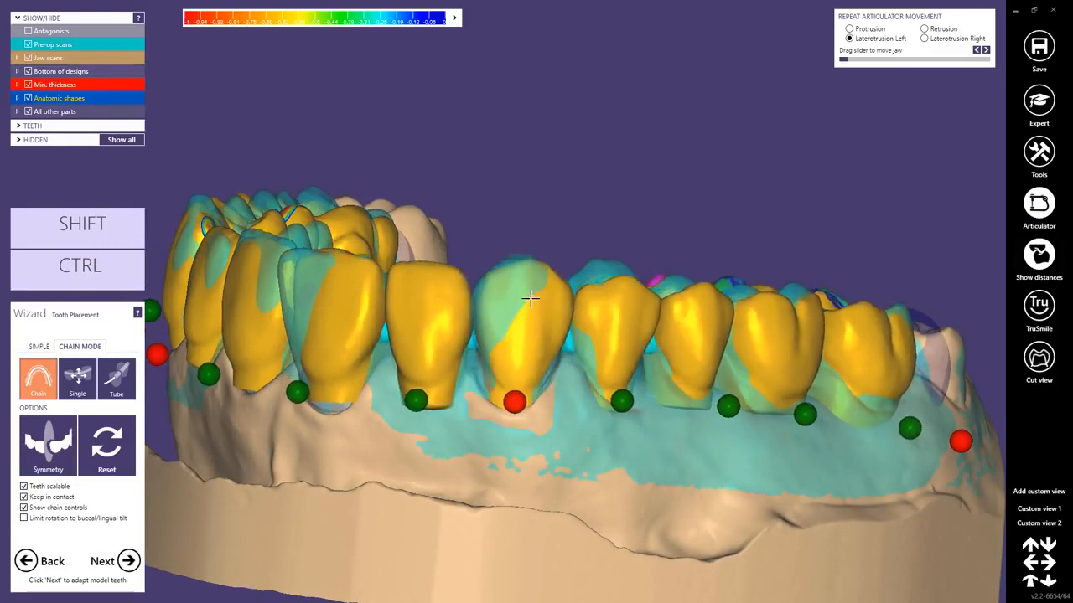
{"action": "right_click_drag", "start_coordinate": [525, 296], "coordinate": [535, 298]}
Fine-tune the position and rotation of canine 23 against the pre-op scan from the occlusal and buccal sides.
{"action": "left_click_drag", "start_coordinate": [498, 227], "coordinate": [493, 230]}
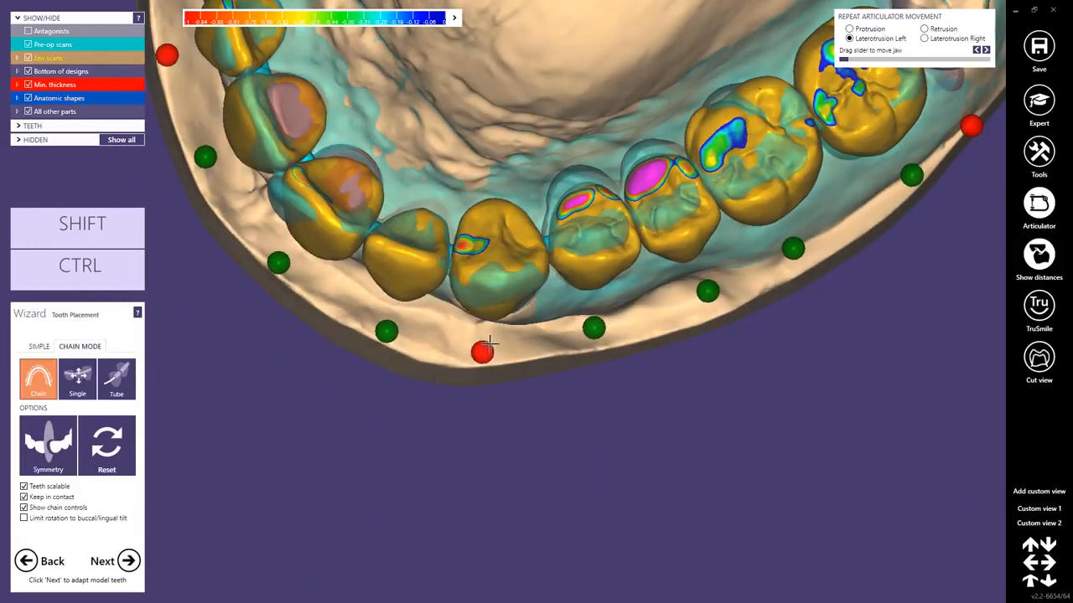
{"action": "right_click_drag", "start_coordinate": [488, 343], "coordinate": [497, 287]}
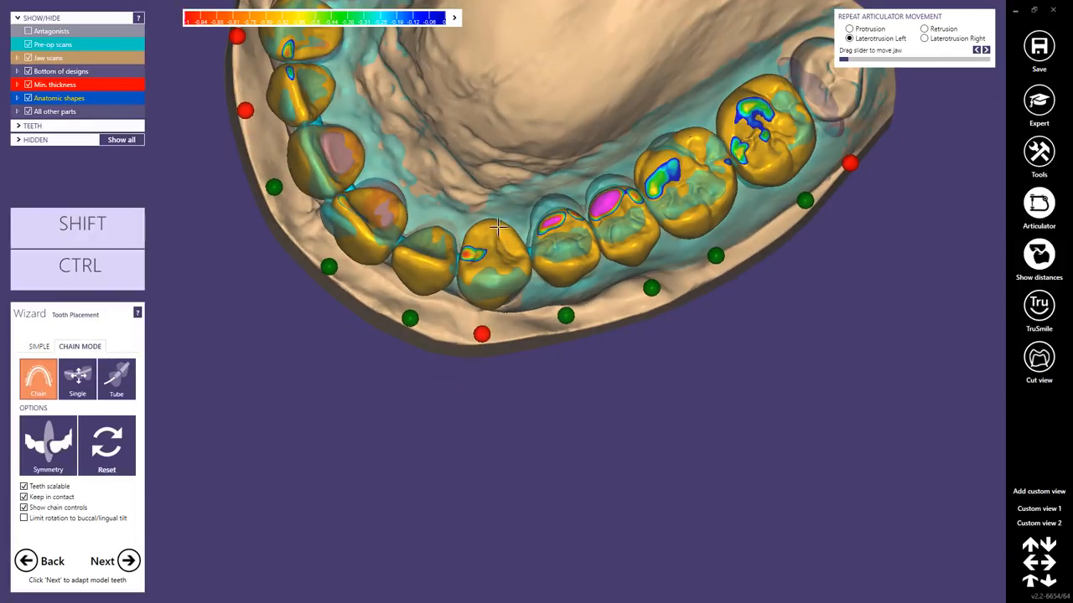
{"action": "right_click_drag", "start_coordinate": [498, 226], "coordinate": [499, 246]}
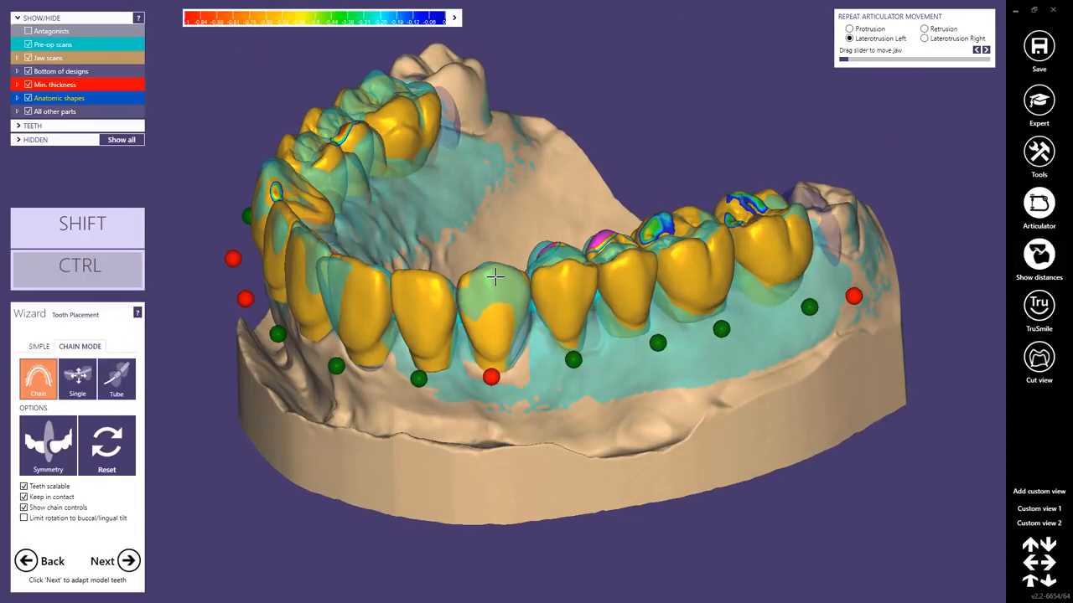
{"action": "left_click_drag", "start_coordinate": [495, 276], "coordinate": [490, 283]}
{"action": "right_click_drag", "start_coordinate": [490, 282], "coordinate": [475, 300]}
Unlock the control point of tooth 12 and move and rotate central incisor 11 to match the pre-op scan.
{"action": "left_click_drag", "start_coordinate": [516, 313], "coordinate": [517, 307]}
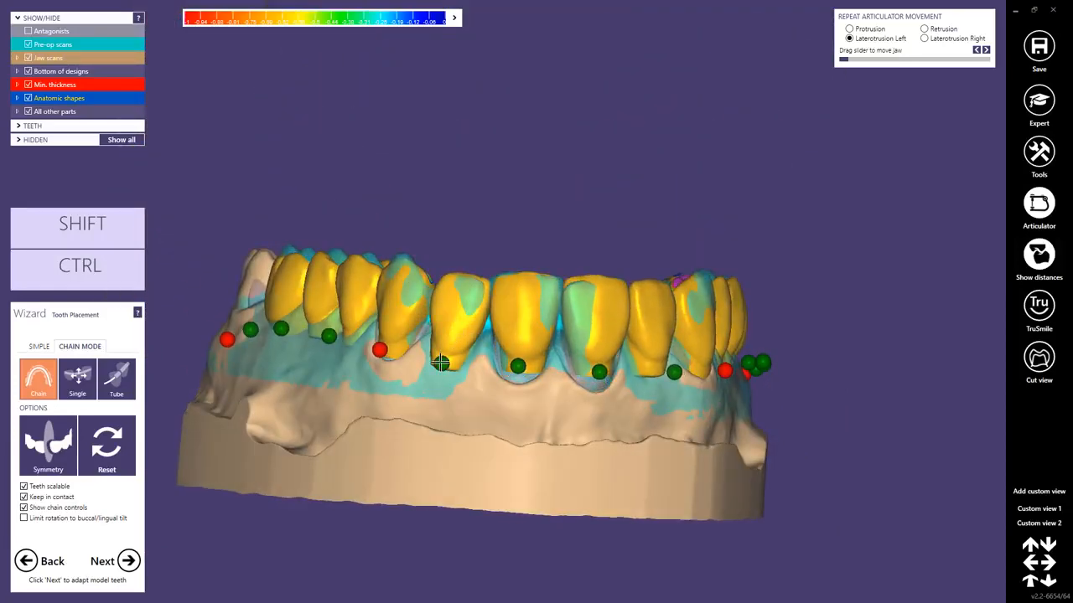
{"action": "left_click_drag", "start_coordinate": [523, 304], "coordinate": [477, 287]}
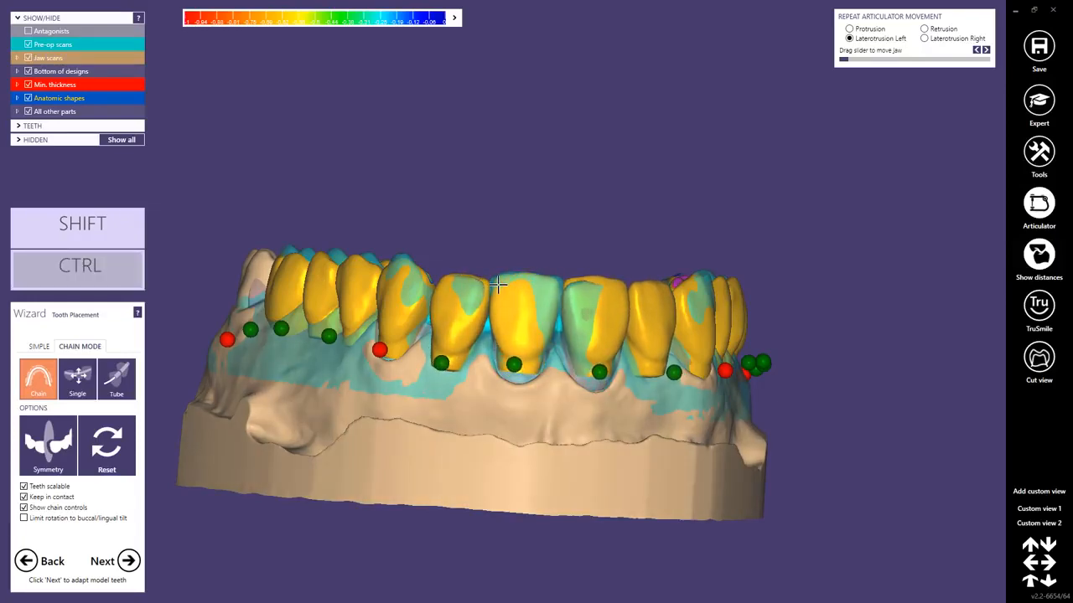
{"action": "right_click_drag", "start_coordinate": [497, 292], "coordinate": [530, 311]}
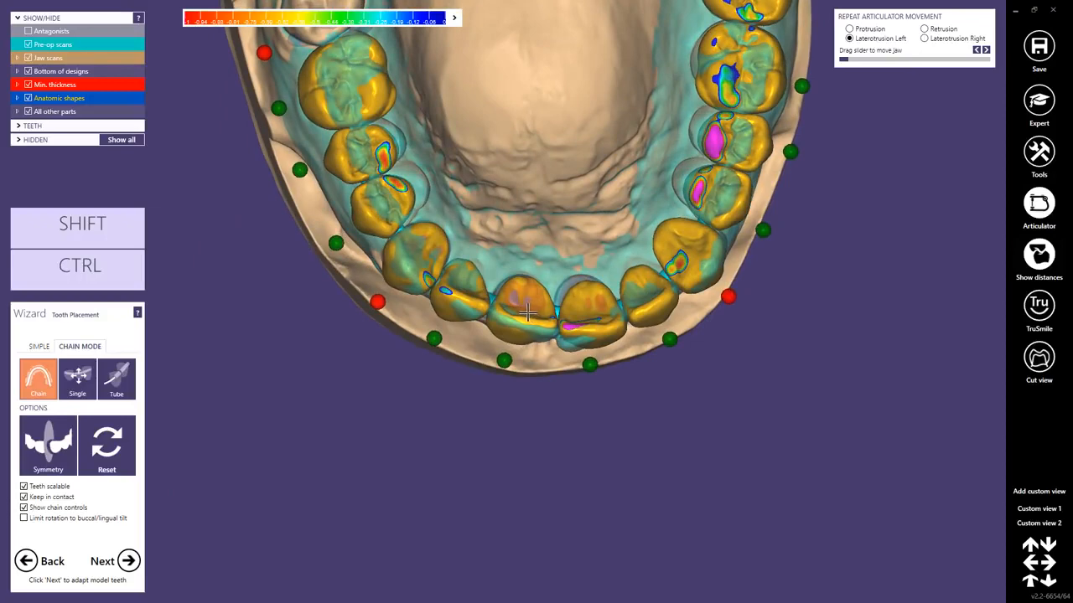
{"action": "left_click_drag", "start_coordinate": [528, 312], "coordinate": [526, 315]}
{"action": "right_click_drag", "start_coordinate": [526, 316], "coordinate": [524, 307]}
{"action": "right_click_drag", "start_coordinate": [419, 220], "coordinate": [446, 232]}
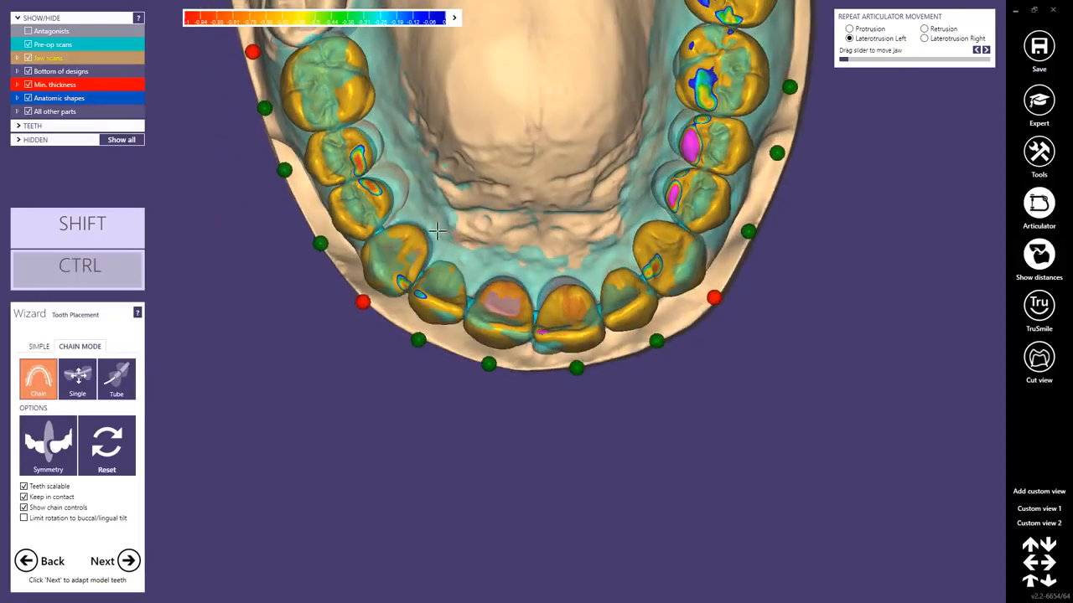
{"action": "scroll", "coordinate": [438, 231], "scroll_direction": "down", "scroll_amount": 3, "text": "ctrl"}
{"action": "right_click_drag", "start_coordinate": [494, 309], "coordinate": [486, 291]}
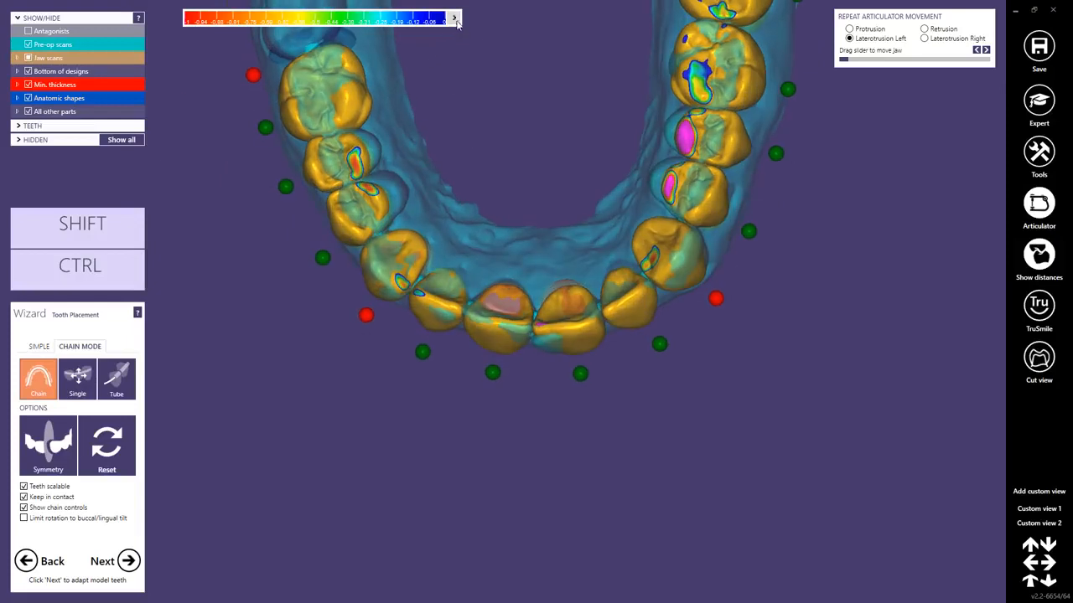
Turn on dynamic antagonist intersections for protrusion, laterotrusion right and left, and retrusion, and bring the whole arch into view.
{"action": "left_click", "coordinate": [453, 19]}
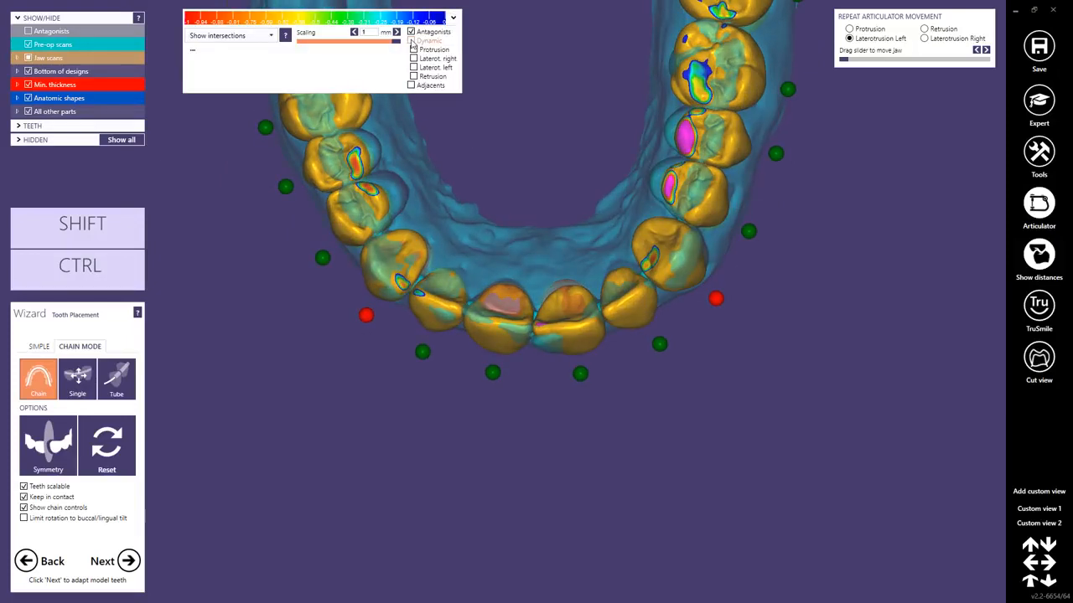
{"action": "left_click", "coordinate": [413, 42]}
{"action": "right_click_drag", "start_coordinate": [539, 161], "coordinate": [517, 290]}
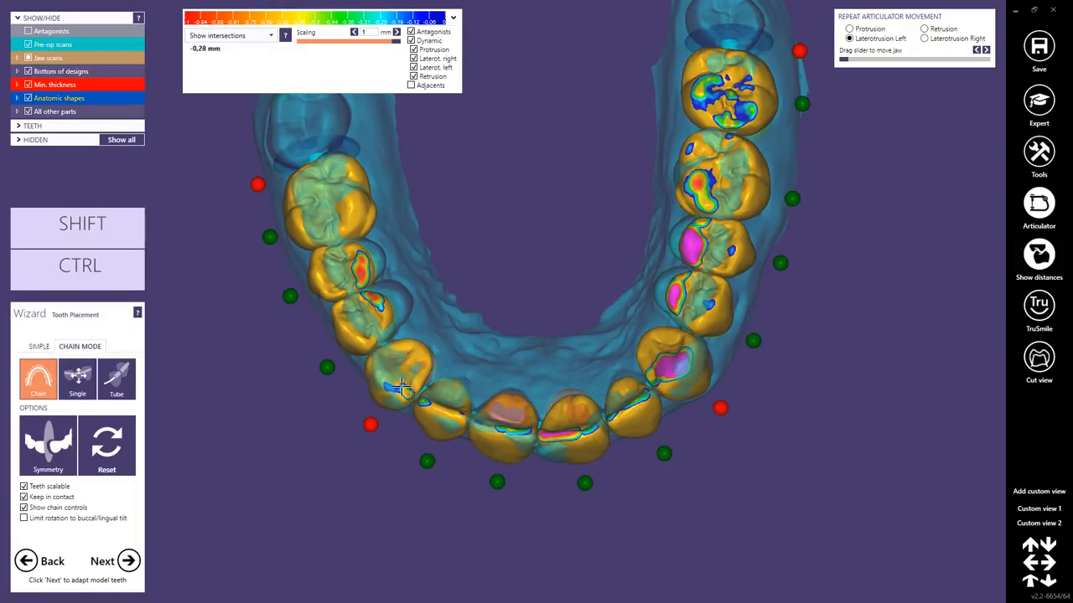
Fine-tune teeth 22, 11 and 13 in the chain to reduce the antagonist intersections, and lock the control points of both central incisors.
{"action": "left_click_drag", "start_coordinate": [439, 406], "coordinate": [438, 413], "text": "ctrl"}
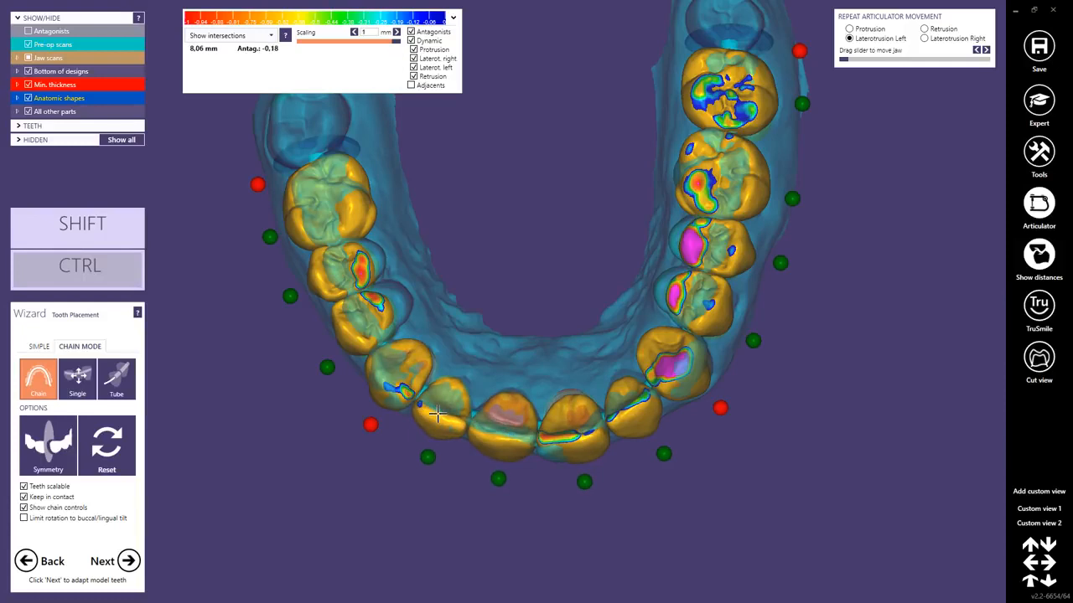
{"action": "left_click_drag", "start_coordinate": [564, 425], "coordinate": [558, 414], "text": "ctrl"}
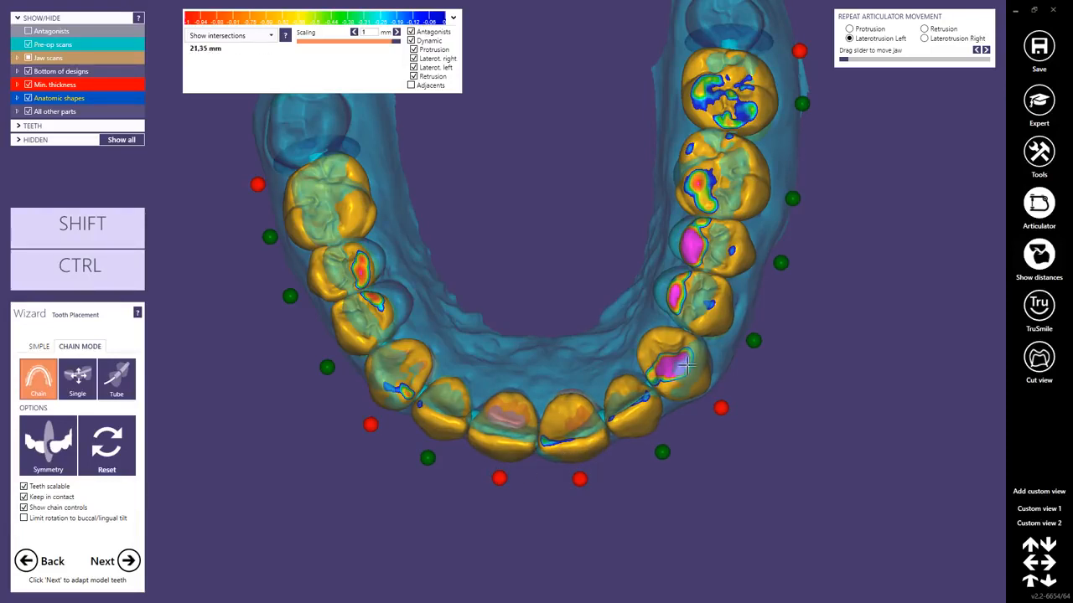
{"action": "left_click_drag", "start_coordinate": [687, 364], "coordinate": [681, 367], "text": "ctrl"}
{"action": "right_click_drag", "start_coordinate": [682, 367], "coordinate": [402, 326]}
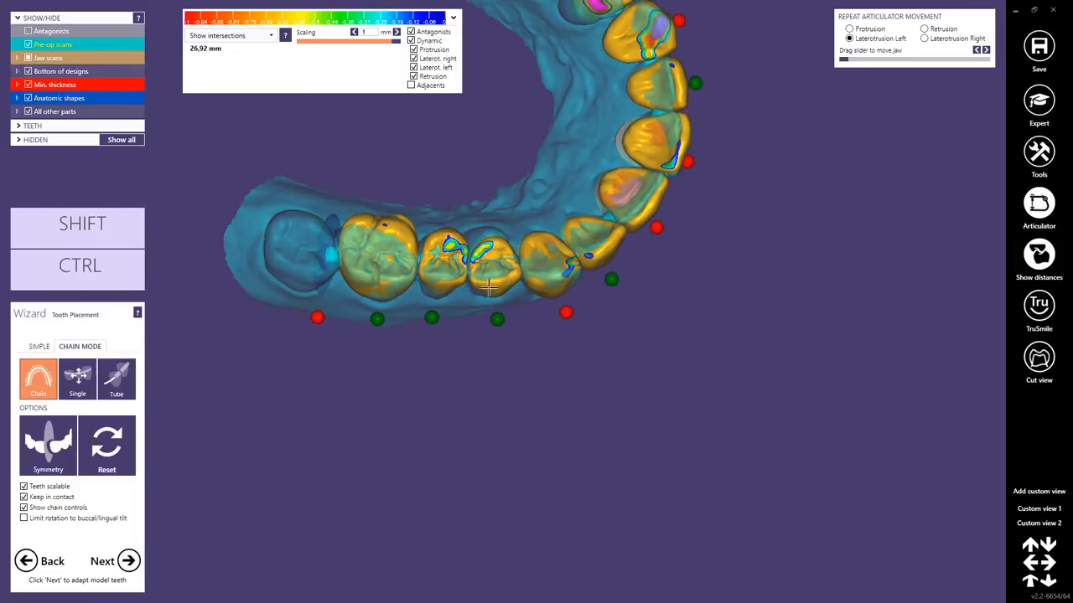
{"action": "right_click_drag", "start_coordinate": [490, 290], "coordinate": [569, 312]}
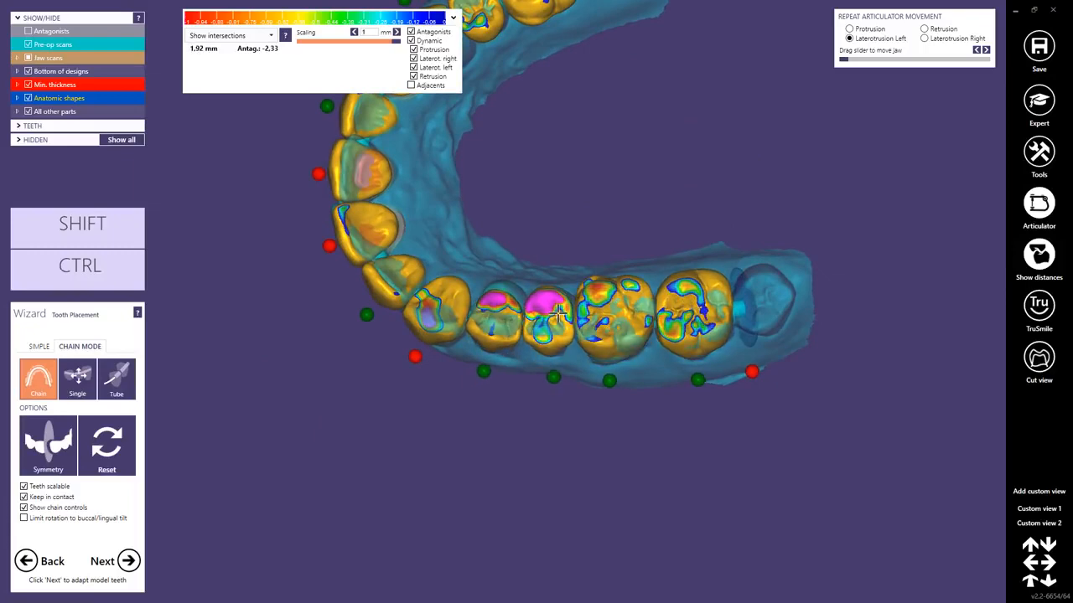
{"action": "right_click_drag", "start_coordinate": [563, 305], "coordinate": [573, 189]}
{"action": "middle_click_drag", "start_coordinate": [541, 304], "coordinate": [541, 316]}
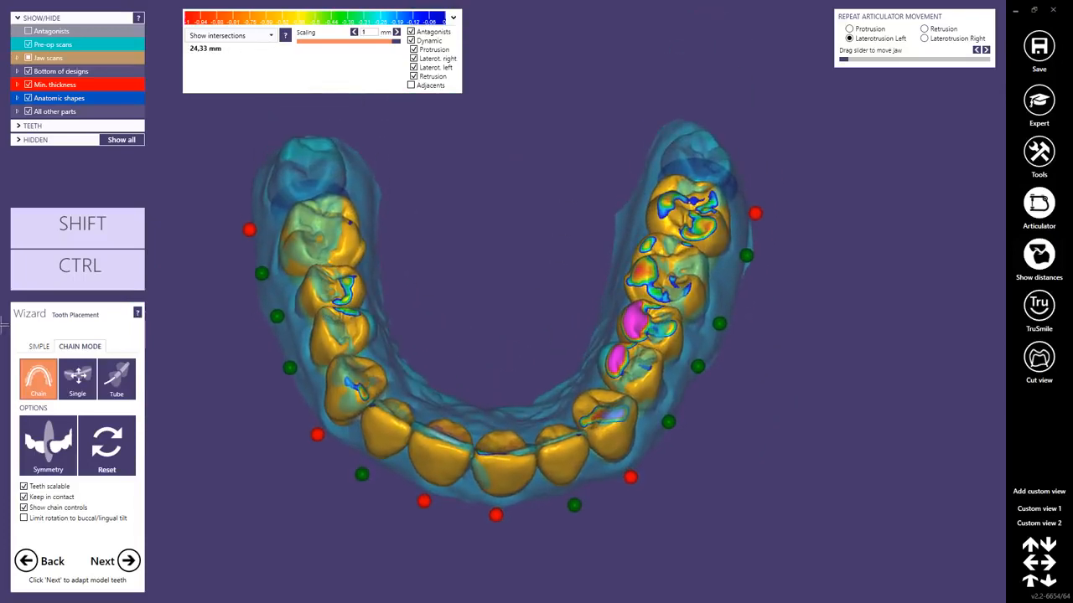
Switch tooth placement to Simple mode and move molar 26 to match the pre-op scan.
{"action": "left_click", "coordinate": [39, 349]}
{"action": "right_click_drag", "start_coordinate": [368, 382], "coordinate": [461, 322]}
{"action": "right_click_drag", "start_coordinate": [527, 229], "coordinate": [519, 243]}
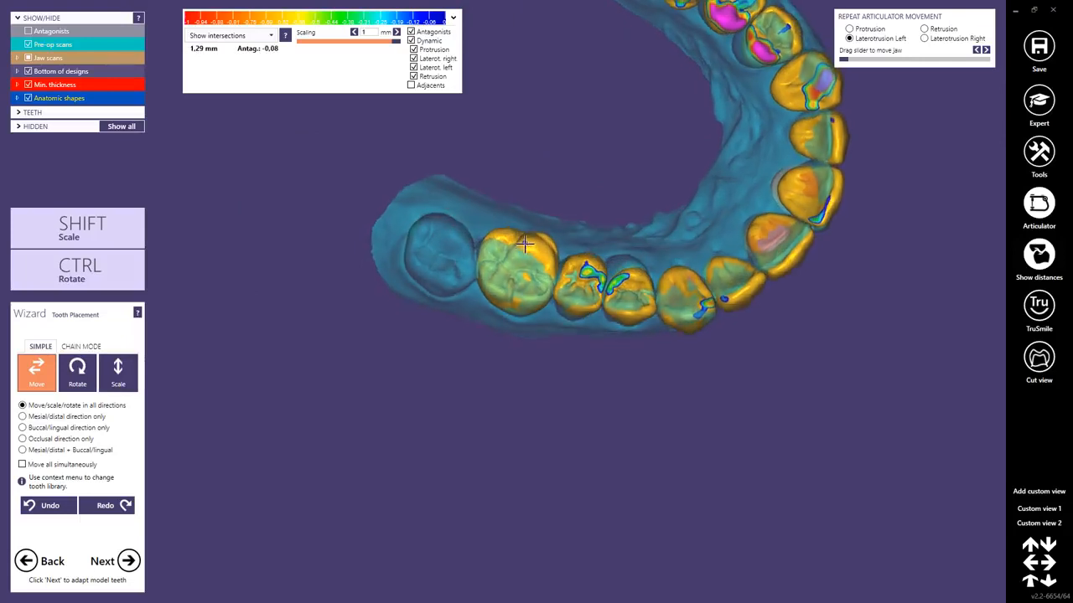
{"action": "scroll", "coordinate": [511, 262], "scroll_direction": "up", "scroll_amount": 3}
{"action": "left_click_drag", "start_coordinate": [508, 264], "coordinate": [528, 250]}
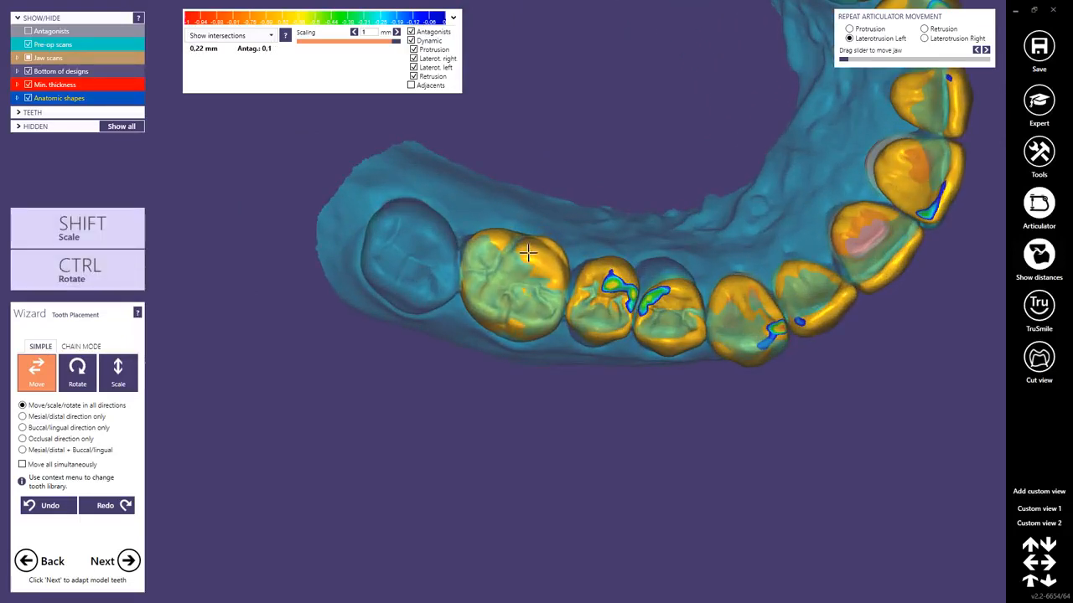
Move and rotate premolars 25 and 24 against the pre-op scan, working from the occlusal and buccal sides.
{"action": "left_click_drag", "start_coordinate": [598, 282], "coordinate": [603, 268], "text": "ctrl"}
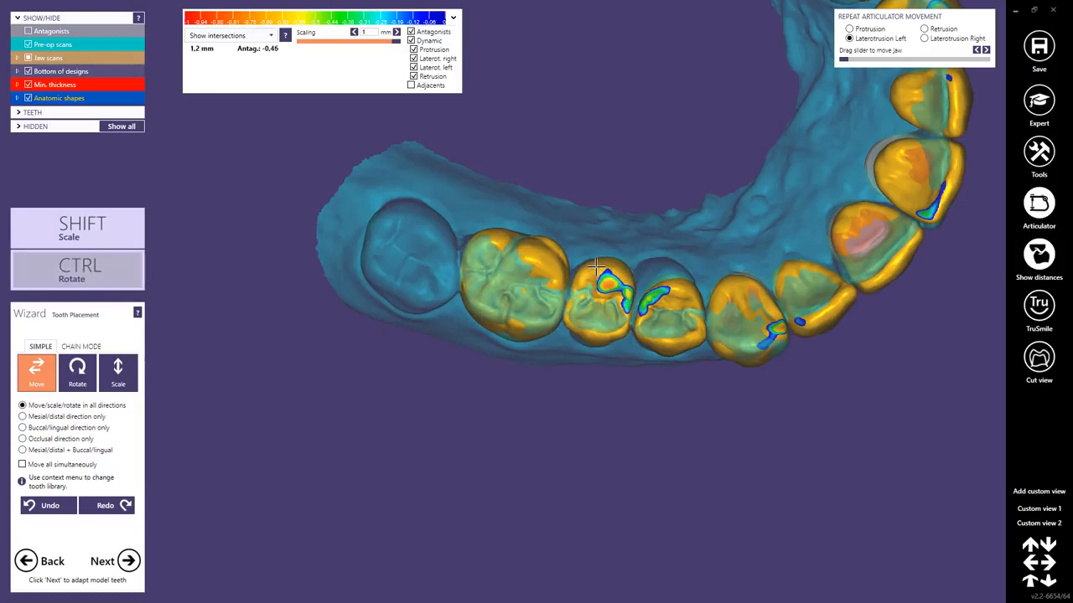
{"action": "left_click_drag", "start_coordinate": [585, 326], "coordinate": [598, 310], "text": "ctrl"}
{"action": "right_click_drag", "start_coordinate": [593, 309], "coordinate": [604, 243]}
{"action": "left_click_drag", "start_coordinate": [607, 242], "coordinate": [608, 243], "text": "ctrl"}
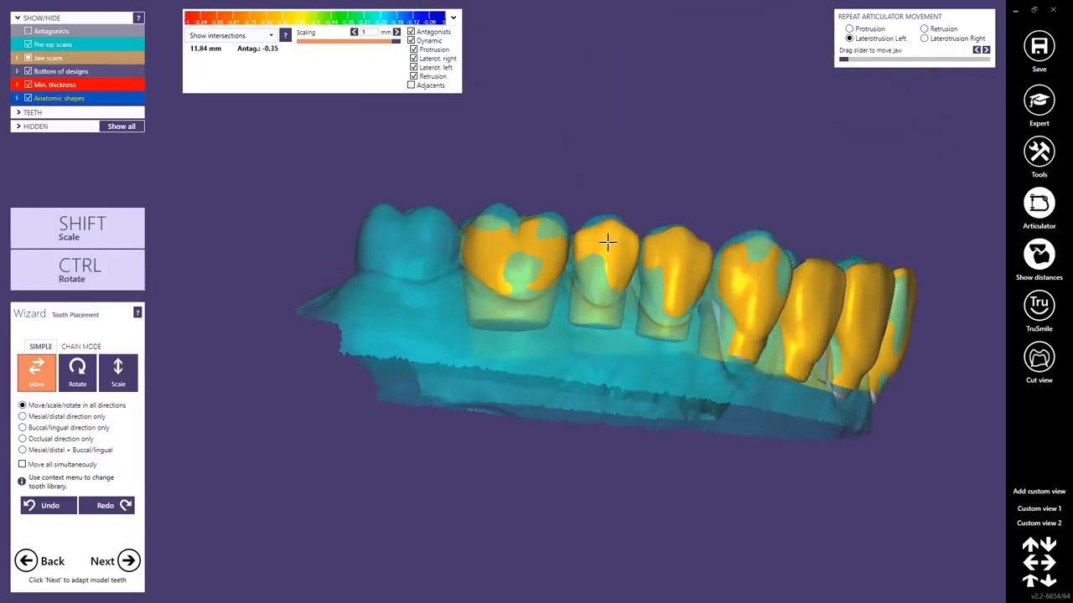
{"action": "right_click_drag", "start_coordinate": [670, 268], "coordinate": [662, 306]}
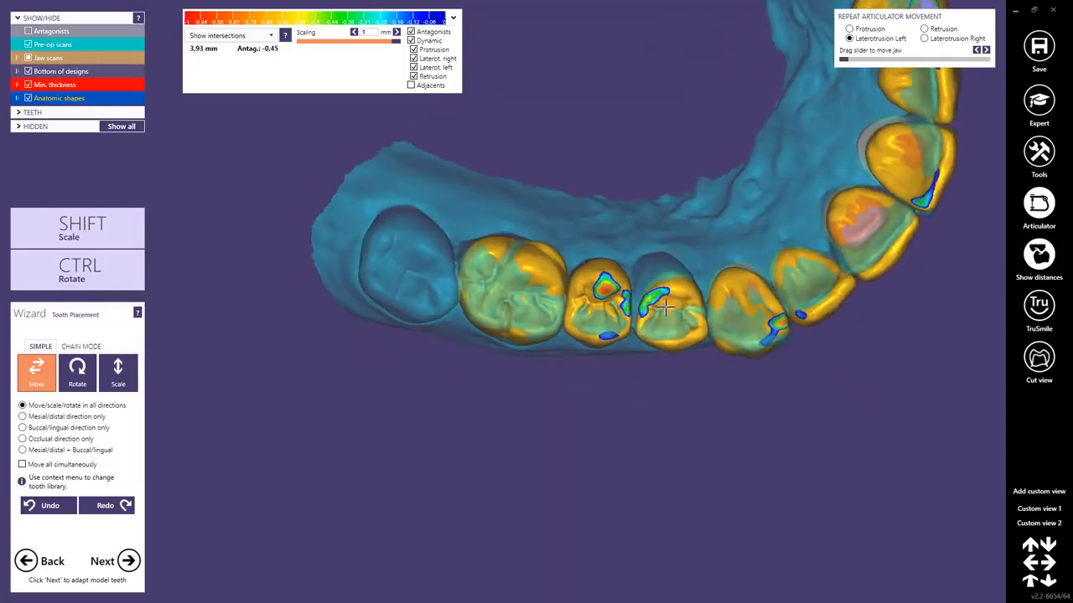
{"action": "left_click_drag", "start_coordinate": [663, 304], "coordinate": [659, 306]}
{"action": "right_click_drag", "start_coordinate": [660, 306], "coordinate": [653, 300]}
{"action": "key", "text": "ctrl"}
Move molars 17 and 16 to match the pre-op scan and reduce their intersections with the antagonist.
{"action": "right_click_drag", "start_coordinate": [525, 279], "coordinate": [735, 300]}
{"action": "scroll", "coordinate": [667, 295], "scroll_direction": "up", "scroll_amount": 3}
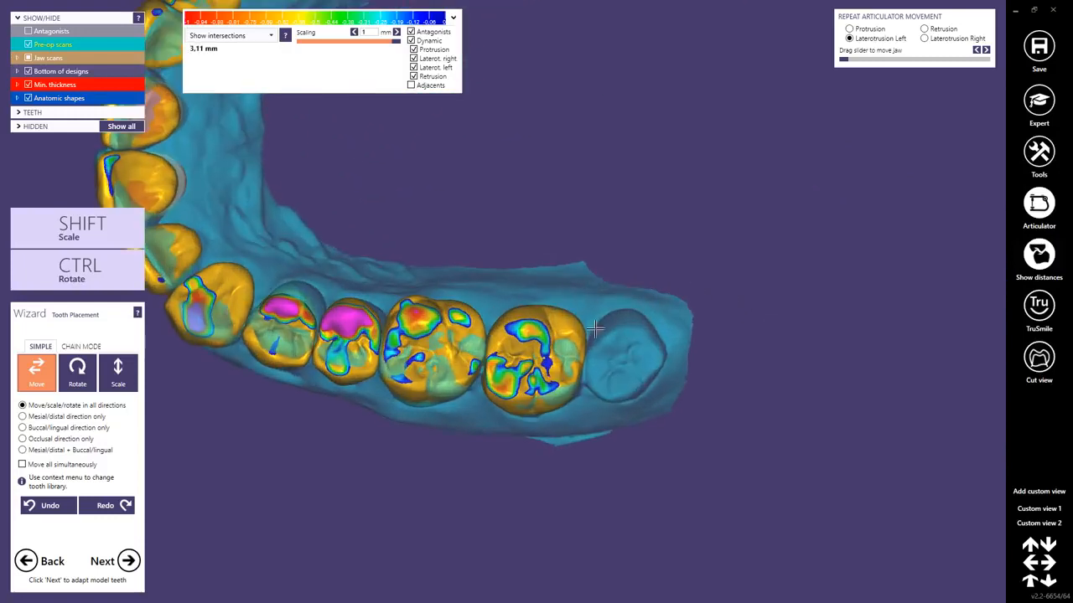
{"action": "left_click_drag", "start_coordinate": [577, 325], "coordinate": [559, 340], "text": "shift"}
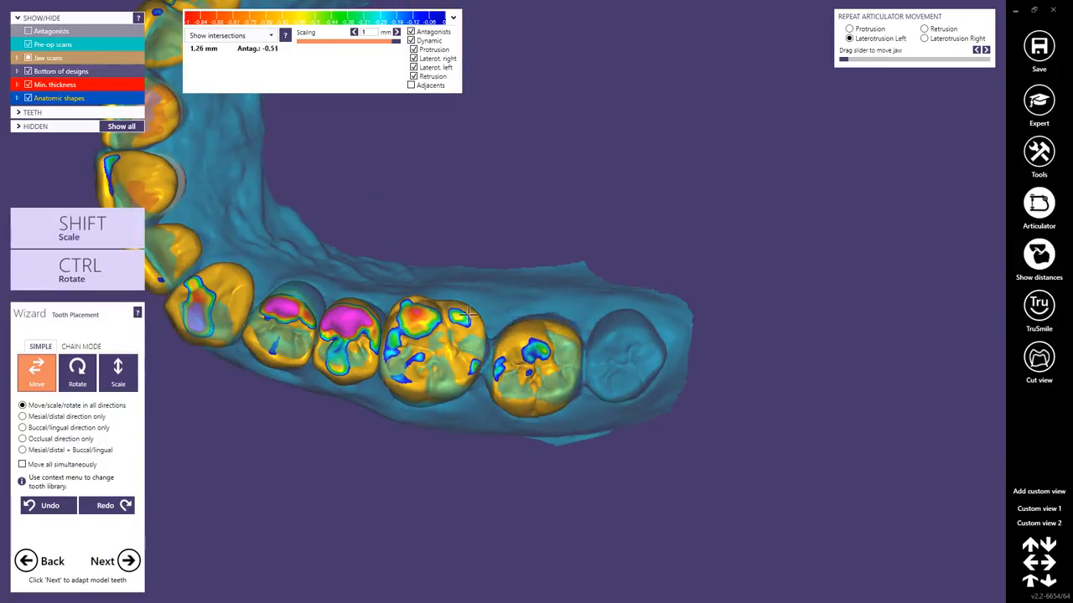
{"action": "left_click_drag", "start_coordinate": [443, 318], "coordinate": [443, 323]}
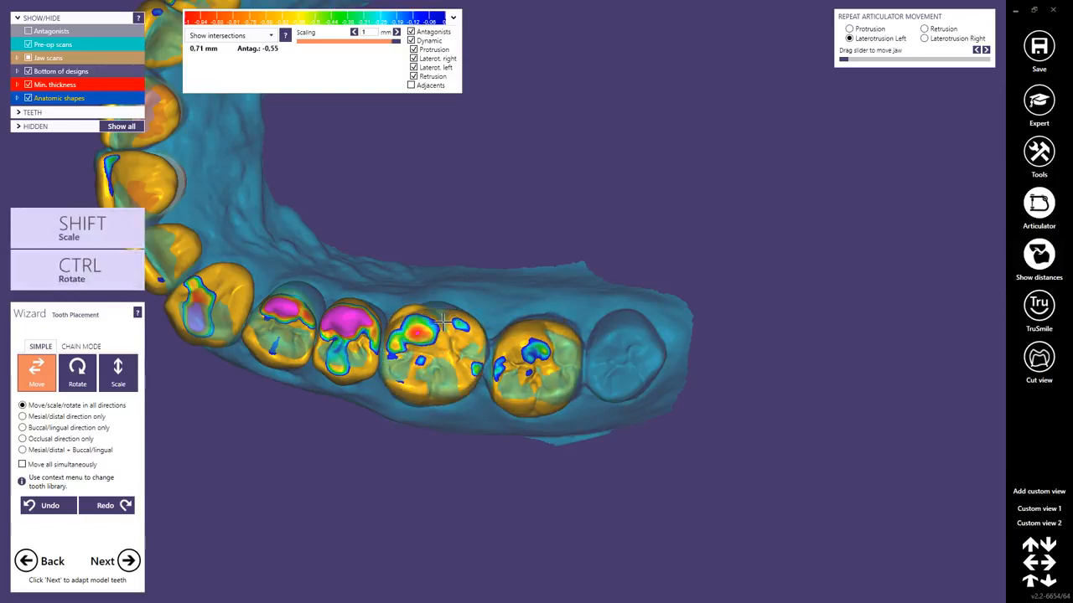
{"action": "right_click_drag", "start_coordinate": [443, 361], "coordinate": [450, 311]}
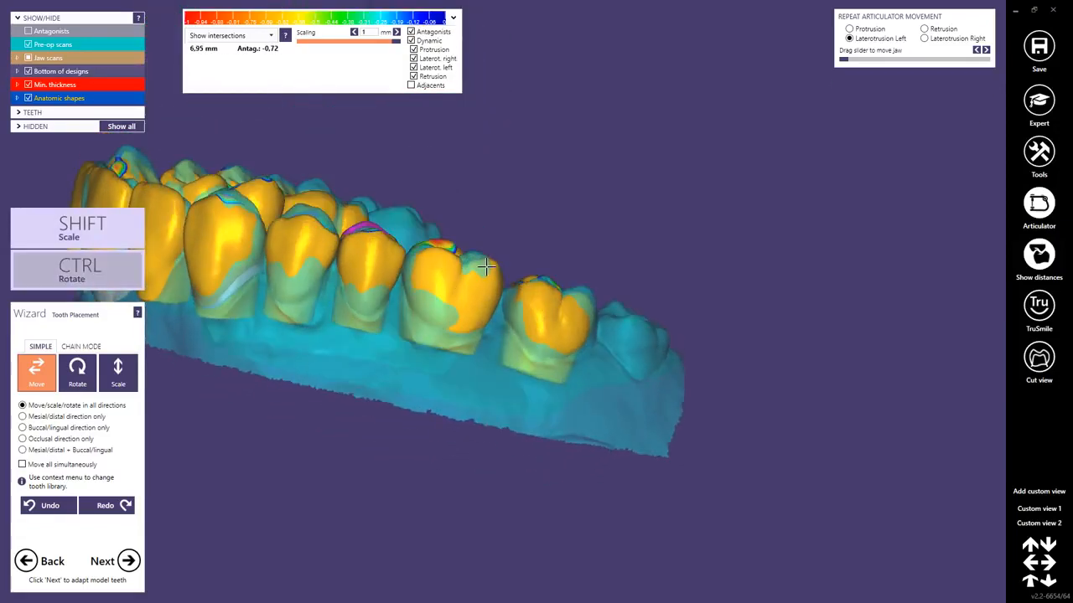
{"action": "mouse_move", "coordinate": [486, 266]}
{"action": "right_mouse_down"}
{"action": "mouse_move", "coordinate": [509, 315]}
{"action": "mouse_move", "coordinate": [471, 294]}
{"action": "mouse_move", "coordinate": [482, 280]}
{"action": "right_mouse_up"}
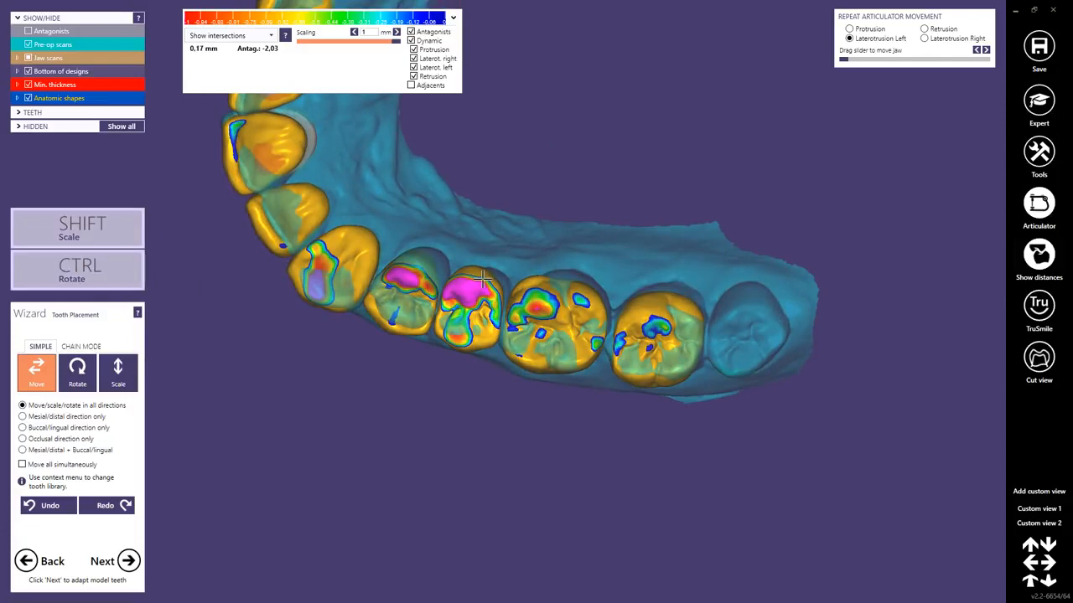
Show the antagonists, hide the pre-op scans, and position premolars 14 and 15 against the opposing teeth.
{"action": "right_click_drag", "start_coordinate": [483, 279], "coordinate": [411, 299]}
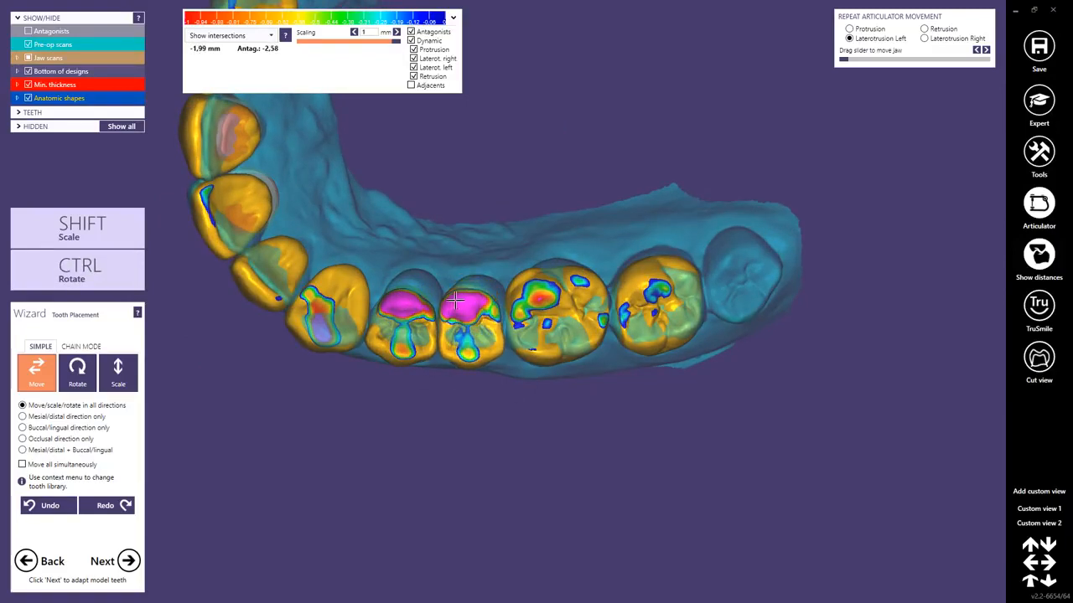
{"action": "right_click_drag", "start_coordinate": [537, 305], "coordinate": [488, 287]}
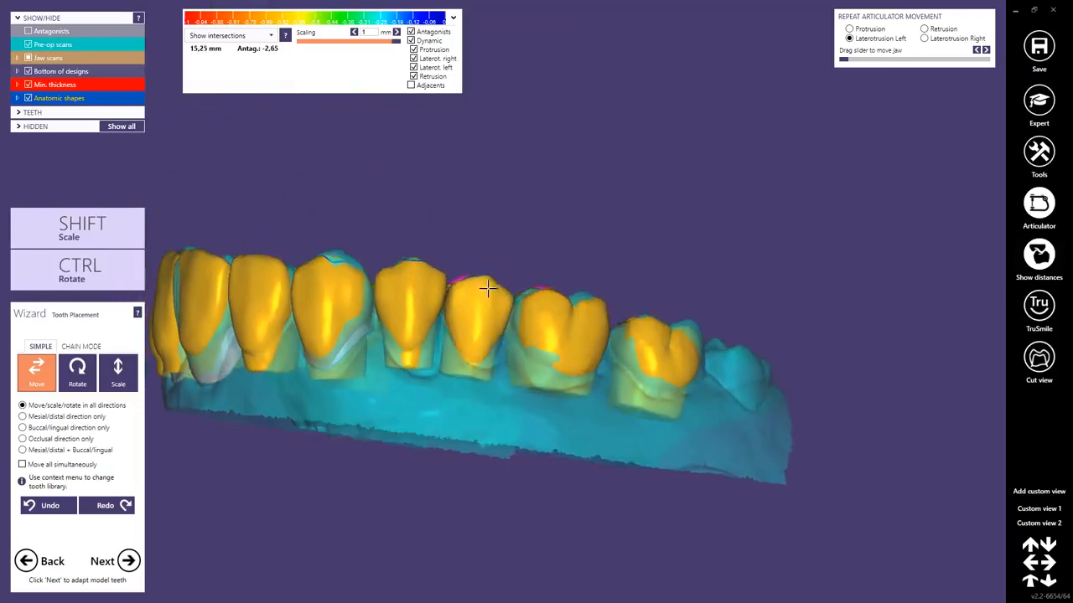
{"action": "left_click", "coordinate": [28, 31]}
{"action": "left_click", "coordinate": [28, 45]}
{"action": "right_click_drag", "start_coordinate": [319, 319], "coordinate": [419, 260]}
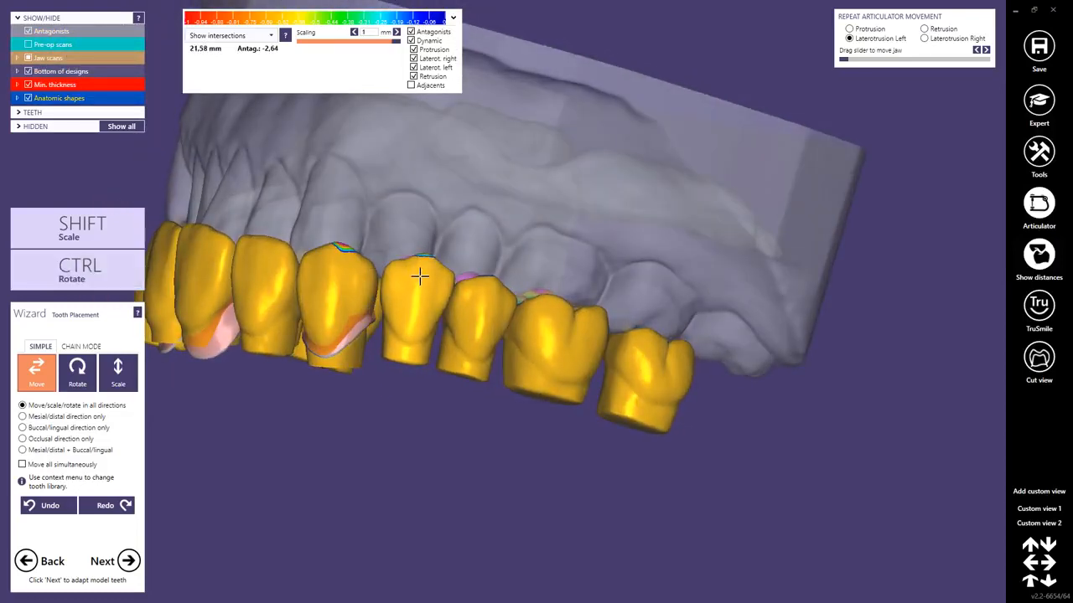
{"action": "left_click_drag", "start_coordinate": [419, 276], "coordinate": [414, 280]}
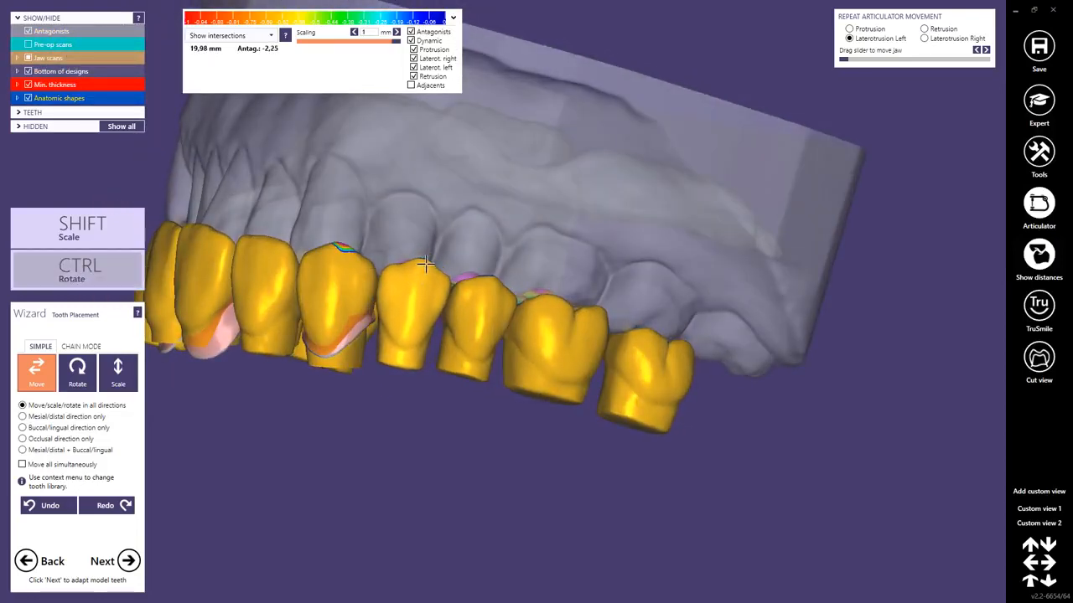
{"action": "right_click_drag", "start_coordinate": [444, 297], "coordinate": [463, 295]}
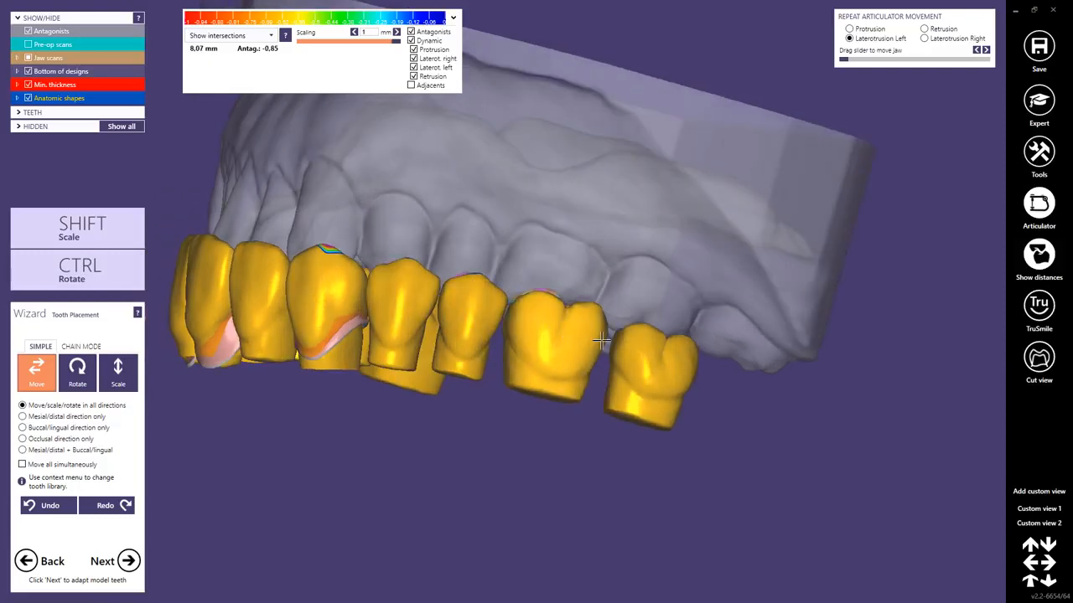
Reposition molars 16 and 17 against the opposing teeth and close up their spacing from the buccal side.
{"action": "left_click_drag", "start_coordinate": [601, 339], "coordinate": [600, 342]}
{"action": "right_click_drag", "start_coordinate": [601, 339], "coordinate": [621, 353]}
{"action": "left_click_drag", "start_coordinate": [621, 354], "coordinate": [617, 350]}
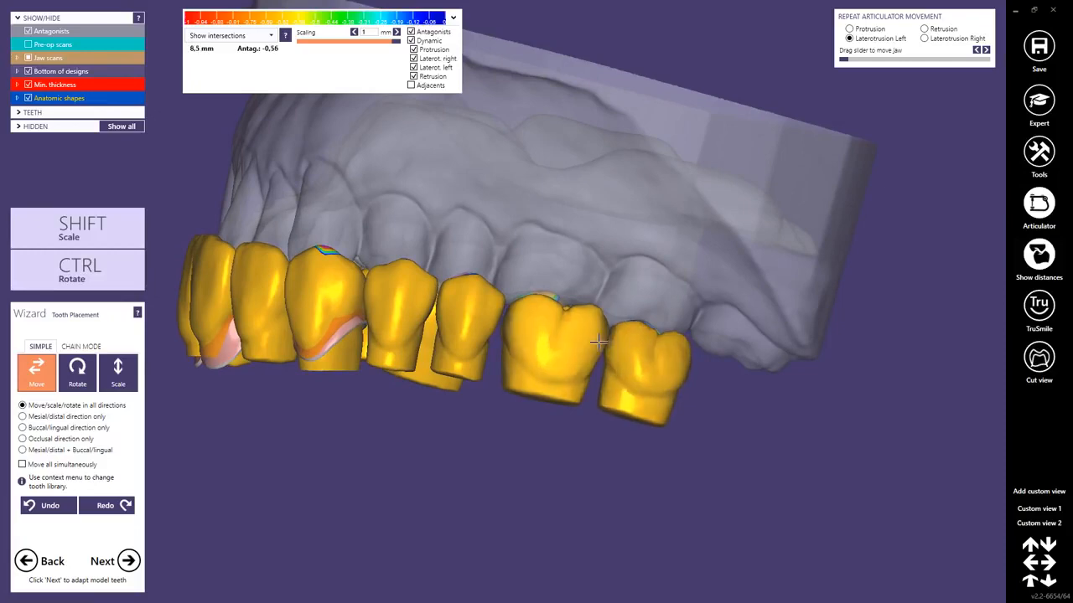
{"action": "right_click_drag", "start_coordinate": [594, 339], "coordinate": [585, 366]}
Adjust both central incisors from the front so that they cover their crown bottoms.
{"action": "scroll", "coordinate": [585, 366], "scroll_direction": "down", "scroll_amount": 4}
{"action": "right_click_drag", "start_coordinate": [371, 311], "coordinate": [427, 261]}
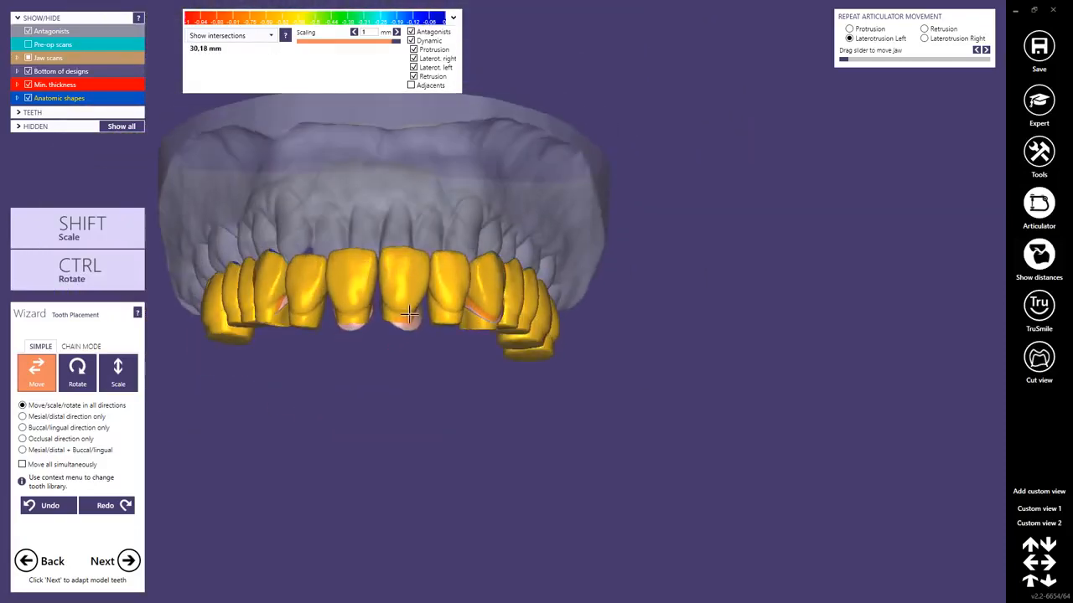
{"action": "scroll", "coordinate": [415, 256], "scroll_direction": "up", "scroll_amount": 2}
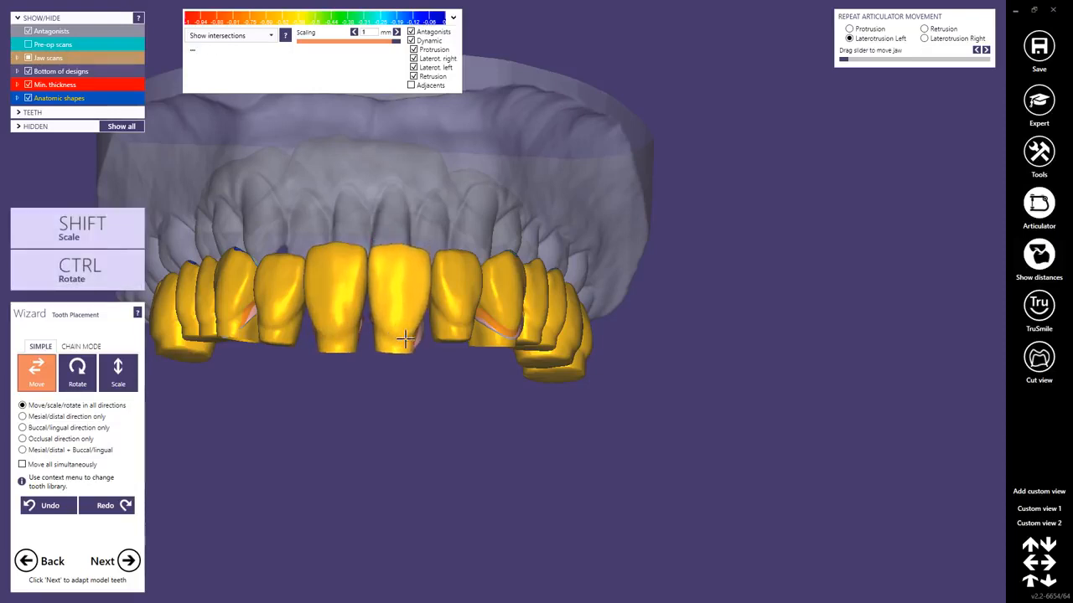
{"action": "right_click_drag", "start_coordinate": [440, 345], "coordinate": [441, 363]}
{"action": "right_click_drag", "start_coordinate": [250, 288], "coordinate": [223, 264]}
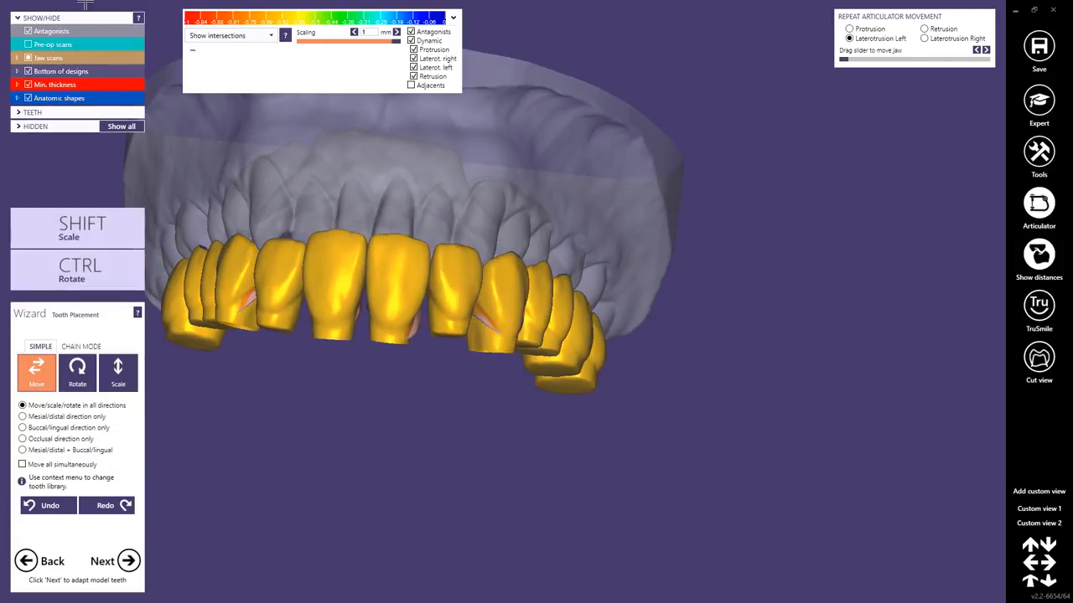
Show all jaw scans and check the tooth setup in occlusion from the side and front.
{"action": "left_click", "coordinate": [29, 57]}
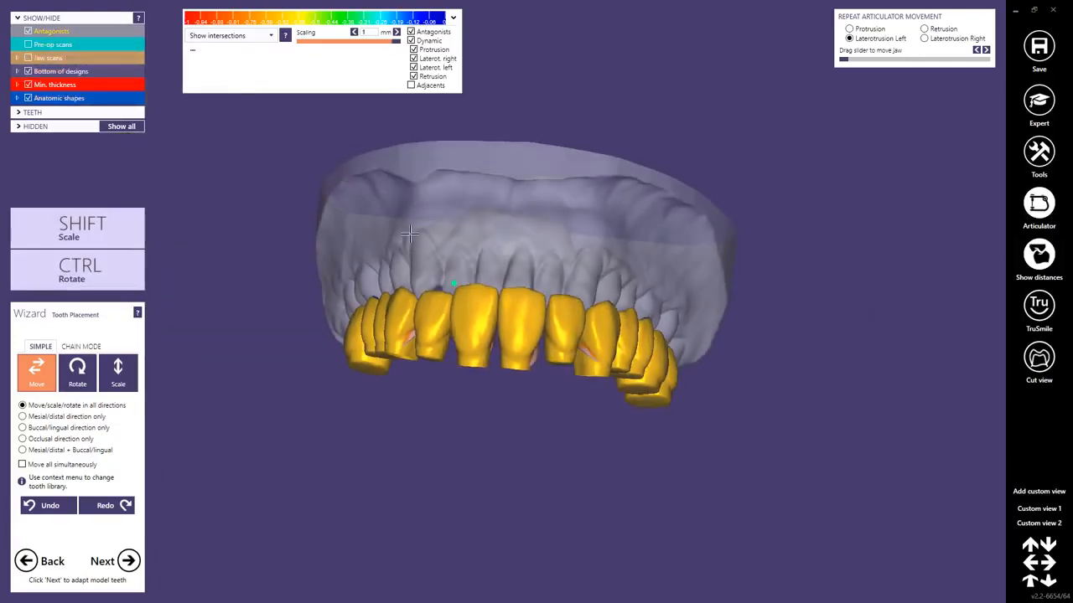
{"action": "left_click", "coordinate": [30, 57]}
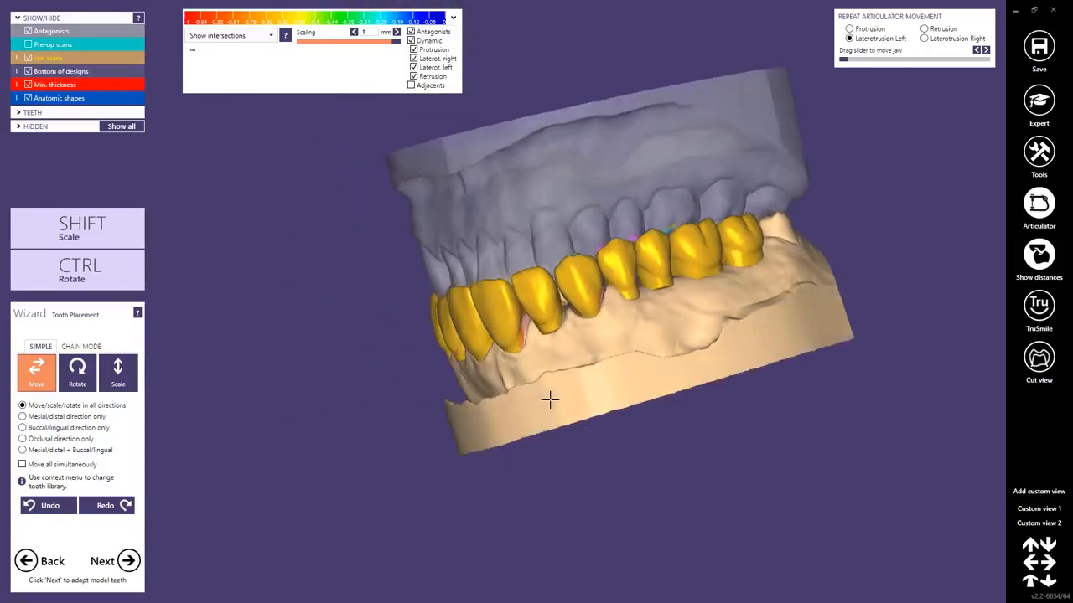
{"action": "scroll", "coordinate": [591, 352], "scroll_direction": "up", "scroll_amount": 2}
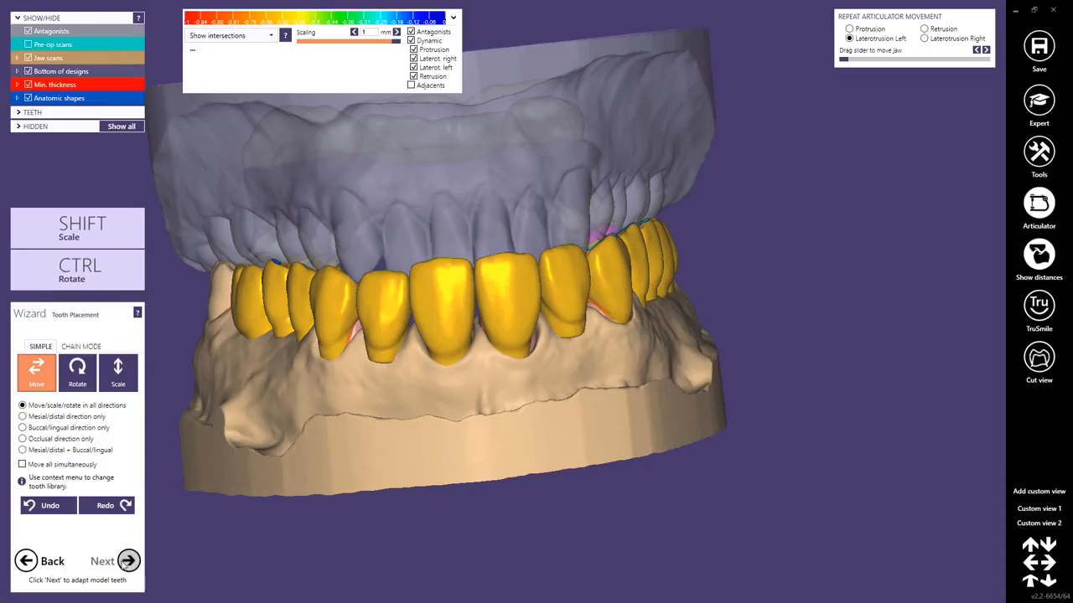
Turn off the intersection color map, switch to Expert mode and start the SmileDesign tool.
{"action": "left_click", "coordinate": [1042, 253]}
{"action": "left_click", "coordinate": [1038, 97]}
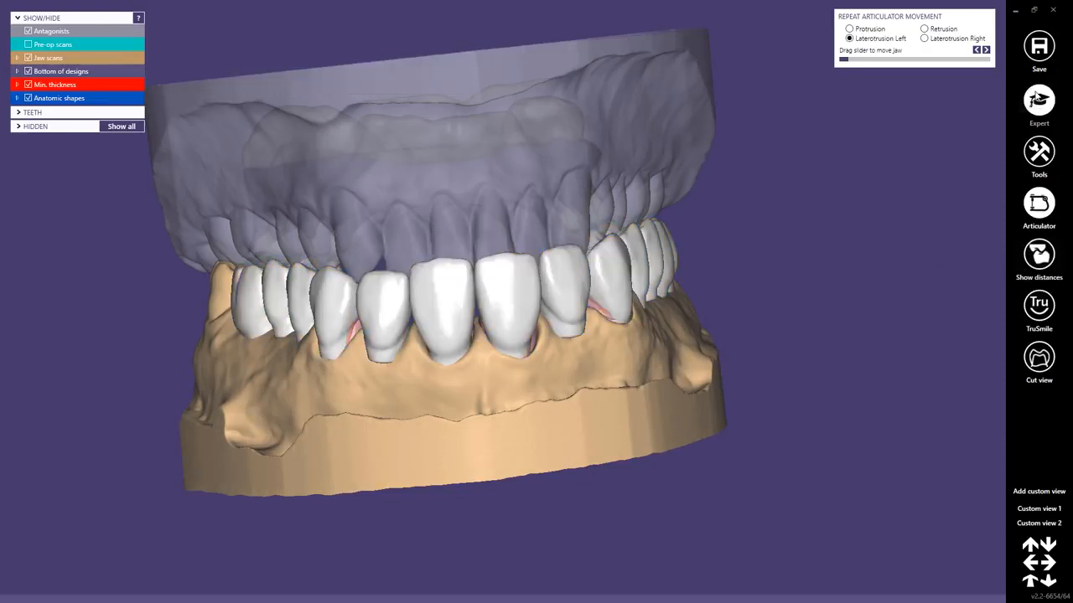
{"action": "left_click", "coordinate": [1038, 150]}
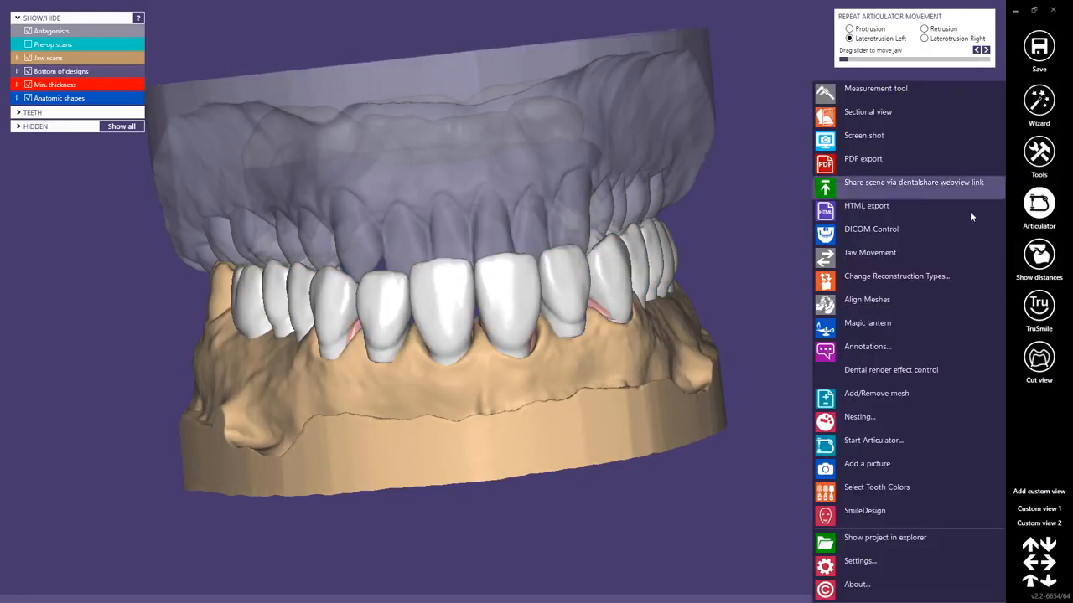
{"action": "left_click", "coordinate": [859, 510]}
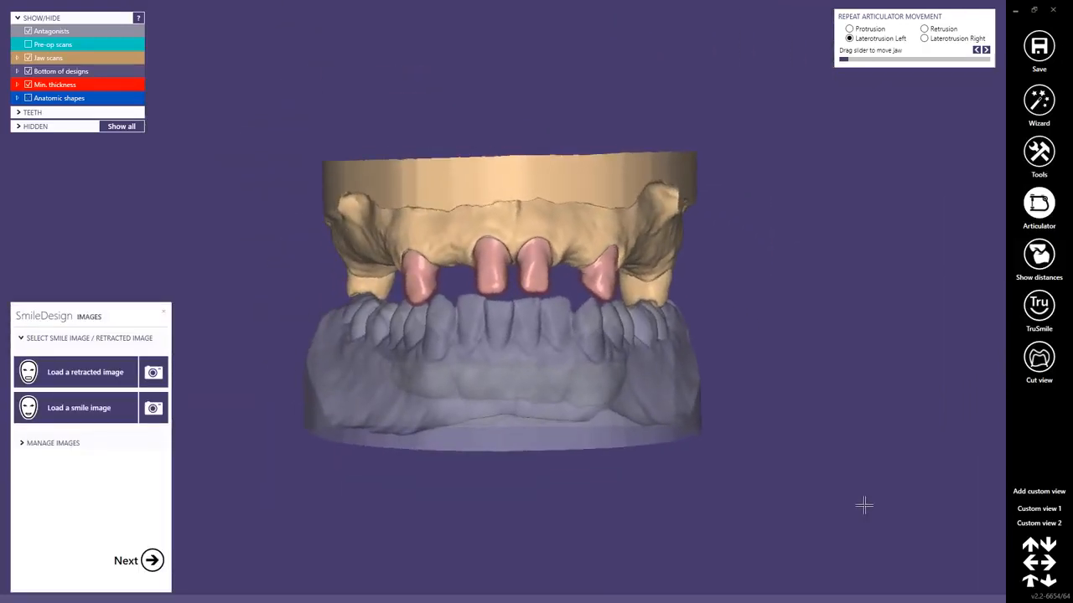
Load ps_retracted.jpg as the retracted image in SmileDesign.
{"action": "left_click", "coordinate": [87, 372]}
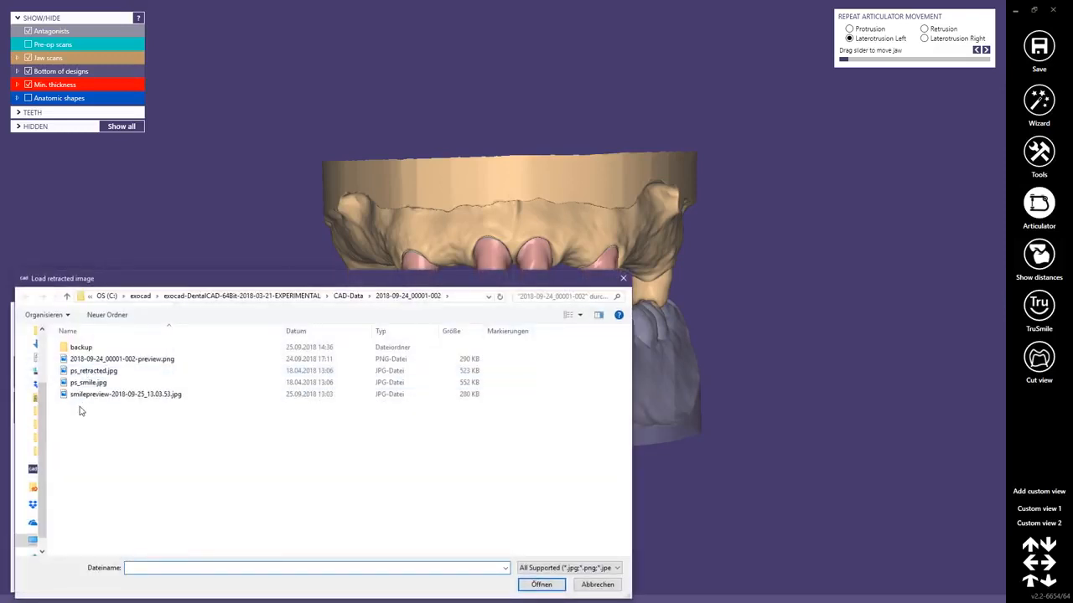
{"action": "double_click", "coordinate": [91, 373]}
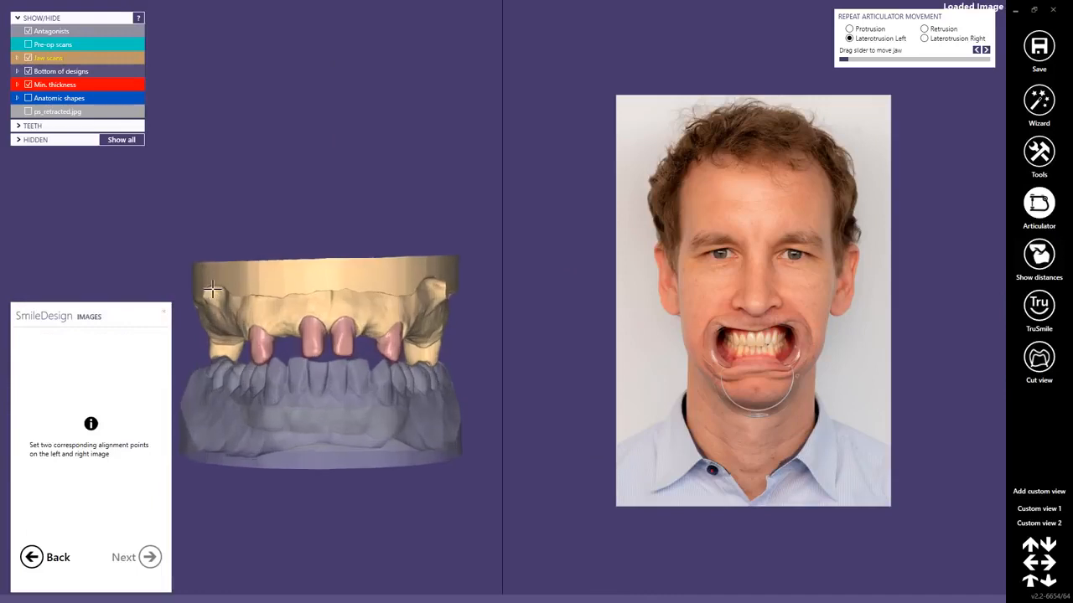
{"action": "scroll", "coordinate": [721, 341], "scroll_direction": "up", "scroll_amount": 3}
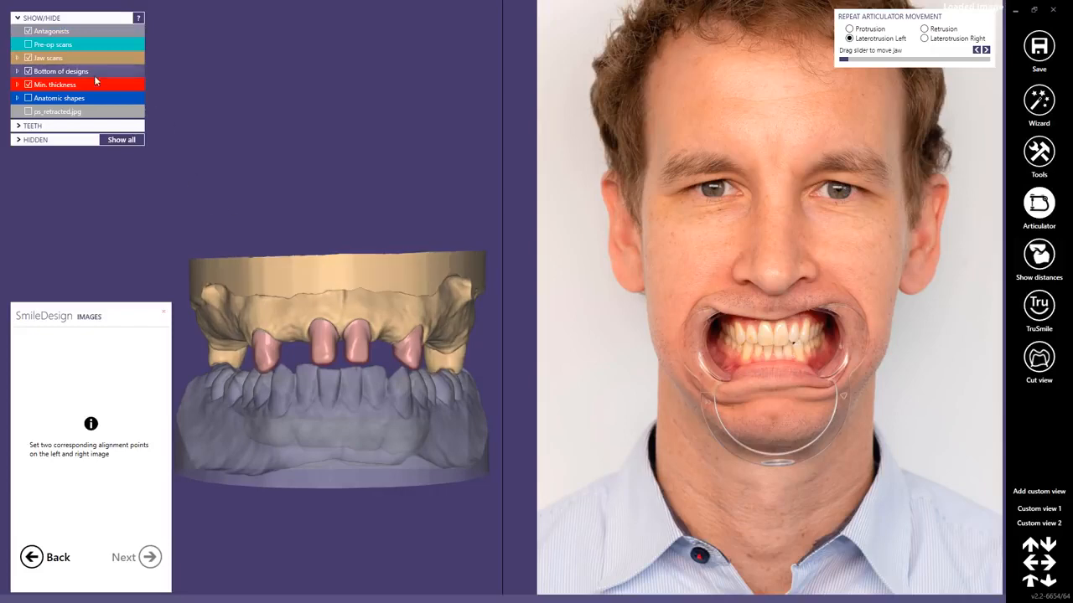
Show the pre-op scans and align them with the retracted photo using matching points on both upper canine tips.
{"action": "left_click", "coordinate": [29, 45]}
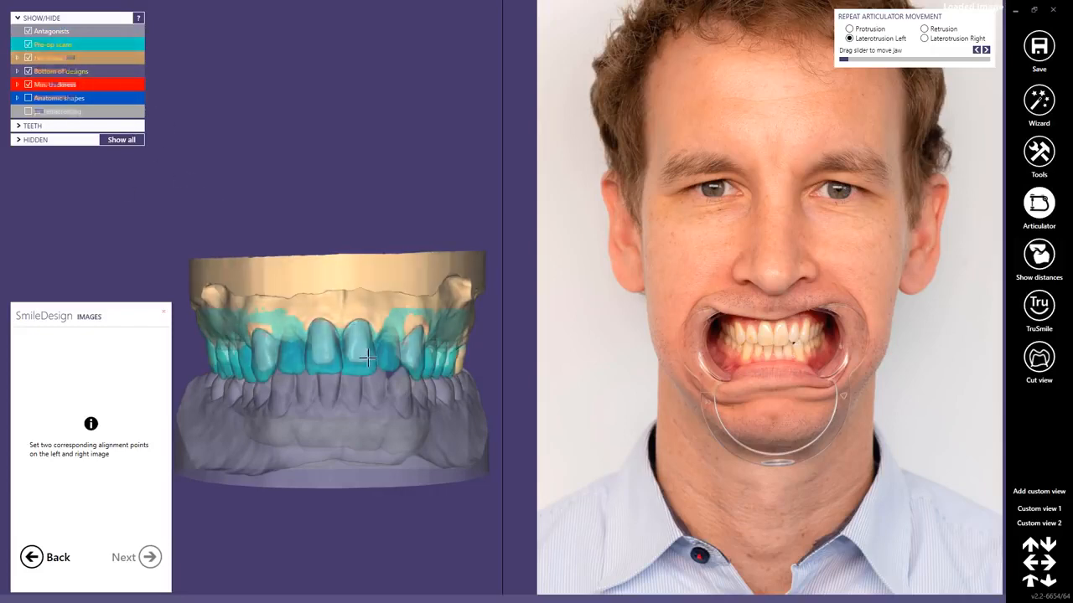
{"action": "scroll", "coordinate": [783, 337], "scroll_direction": "up", "scroll_amount": 3}
{"action": "scroll", "coordinate": [770, 312], "scroll_direction": "up", "scroll_amount": 3}
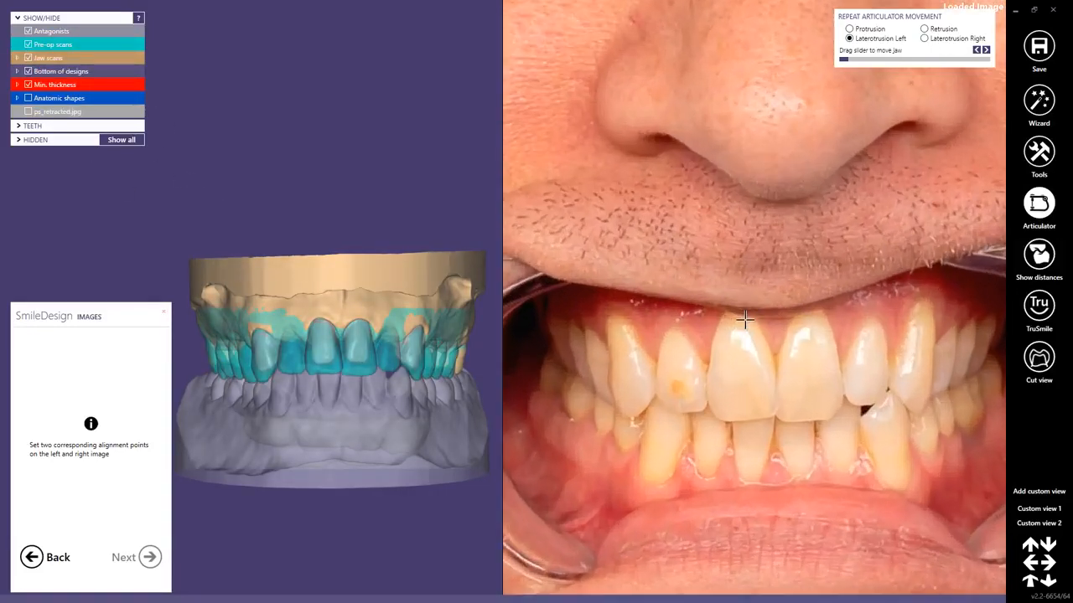
{"action": "scroll", "coordinate": [352, 382], "scroll_direction": "up", "scroll_amount": 2}
{"action": "scroll", "coordinate": [352, 382], "scroll_direction": "up", "scroll_amount": 2}
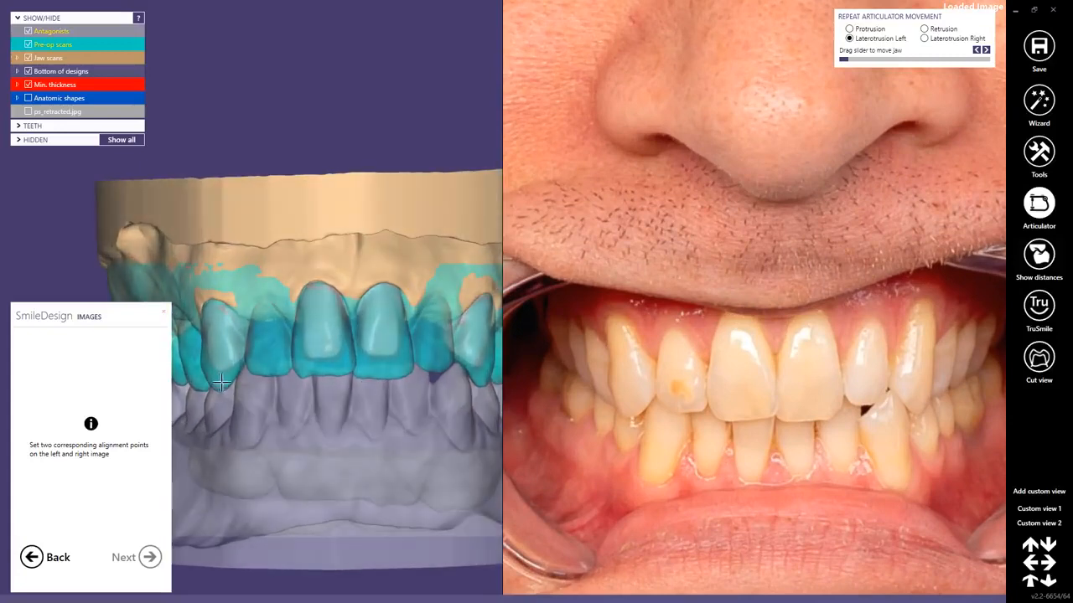
{"action": "left_click", "coordinate": [220, 386]}
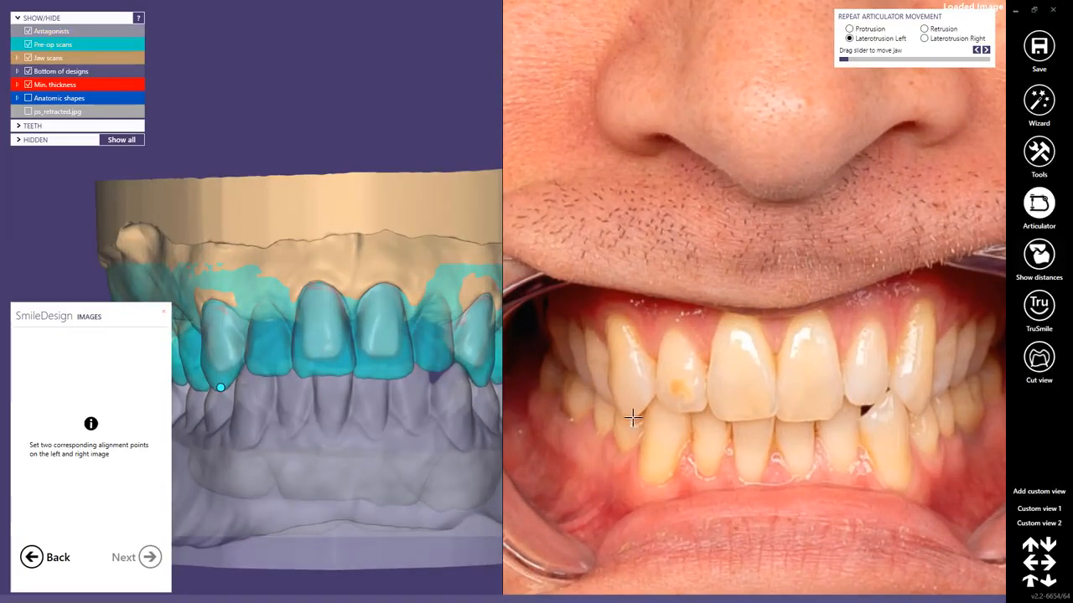
{"action": "left_click", "coordinate": [630, 413]}
{"action": "left_click", "coordinate": [483, 382], "text": "ctrl+shift"}
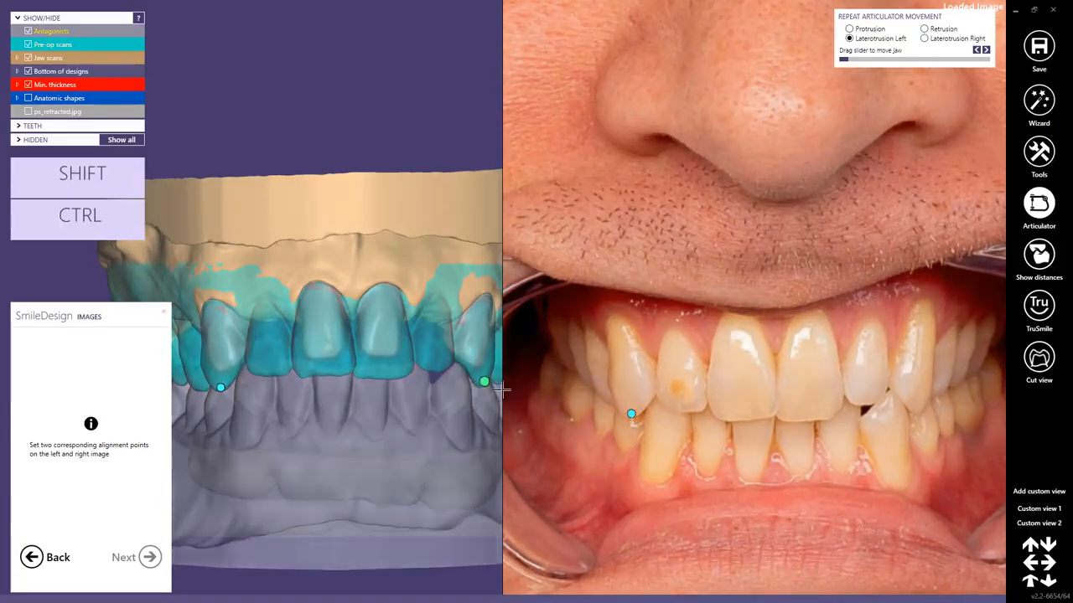
{"action": "left_click", "coordinate": [918, 408]}
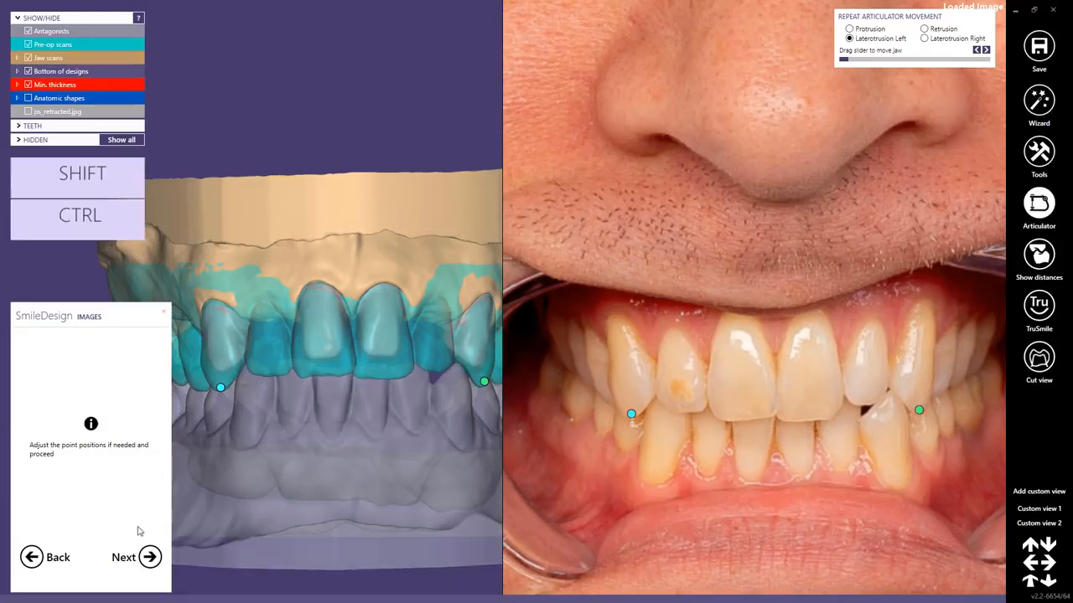
{"action": "left_click", "coordinate": [149, 558]}
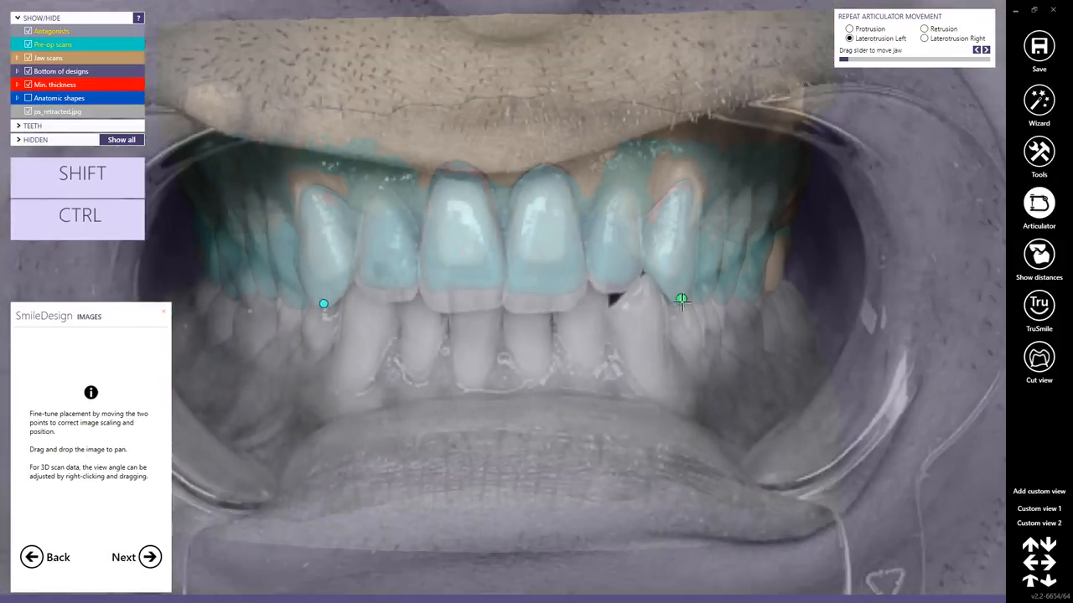
Fine-tune the retracted photo's alignment points and the scan's view angle until the upper teeth coincide, and accept the alignment.
{"action": "left_click_drag", "start_coordinate": [681, 298], "coordinate": [679, 301]}
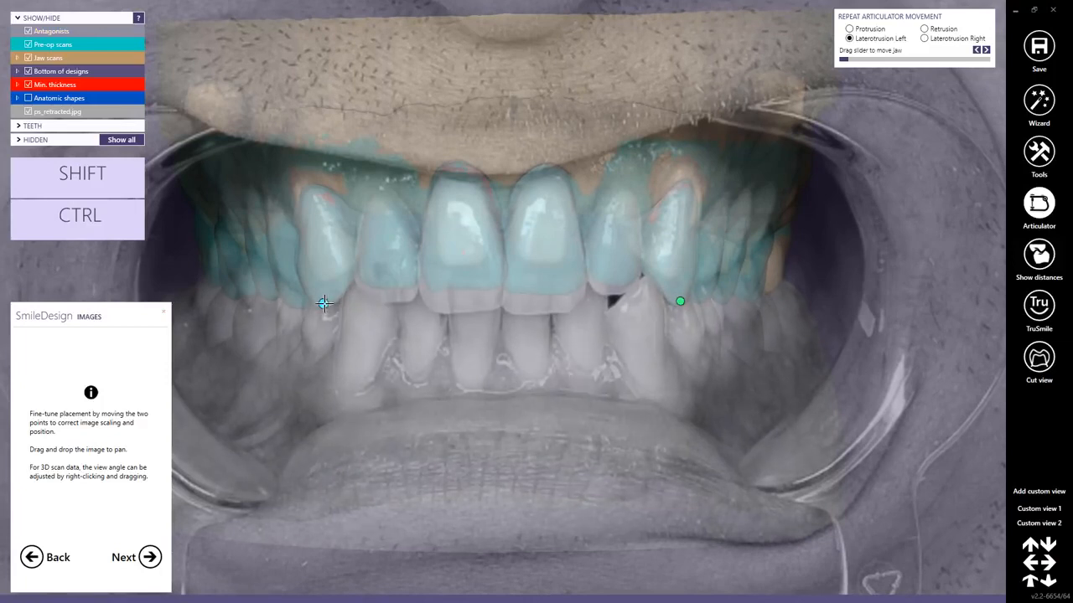
{"action": "left_click_drag", "start_coordinate": [323, 304], "coordinate": [323, 302]}
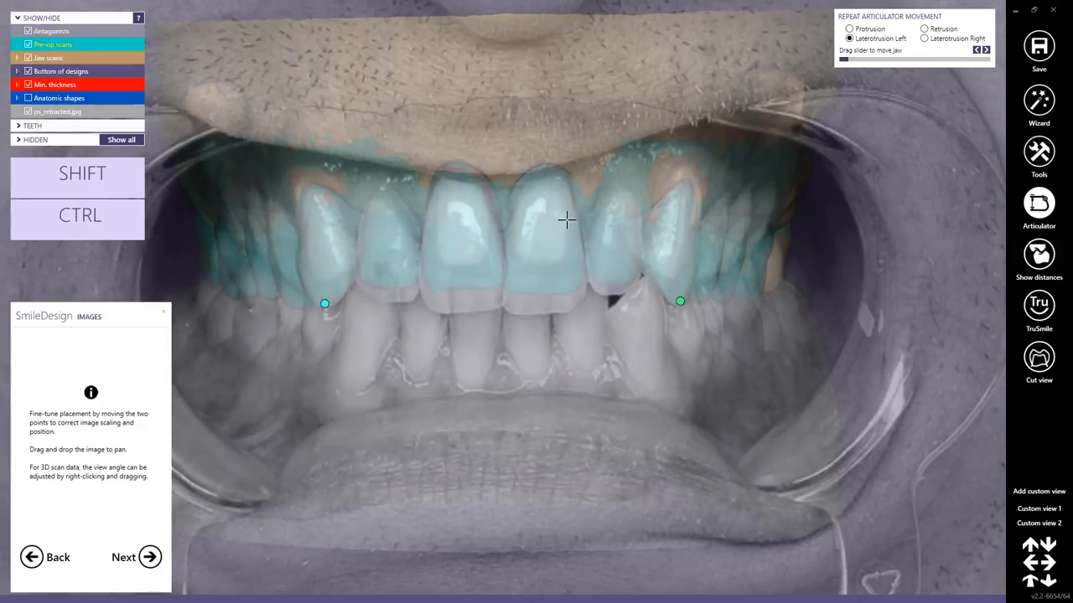
{"action": "right_click_drag", "start_coordinate": [462, 217], "coordinate": [460, 219]}
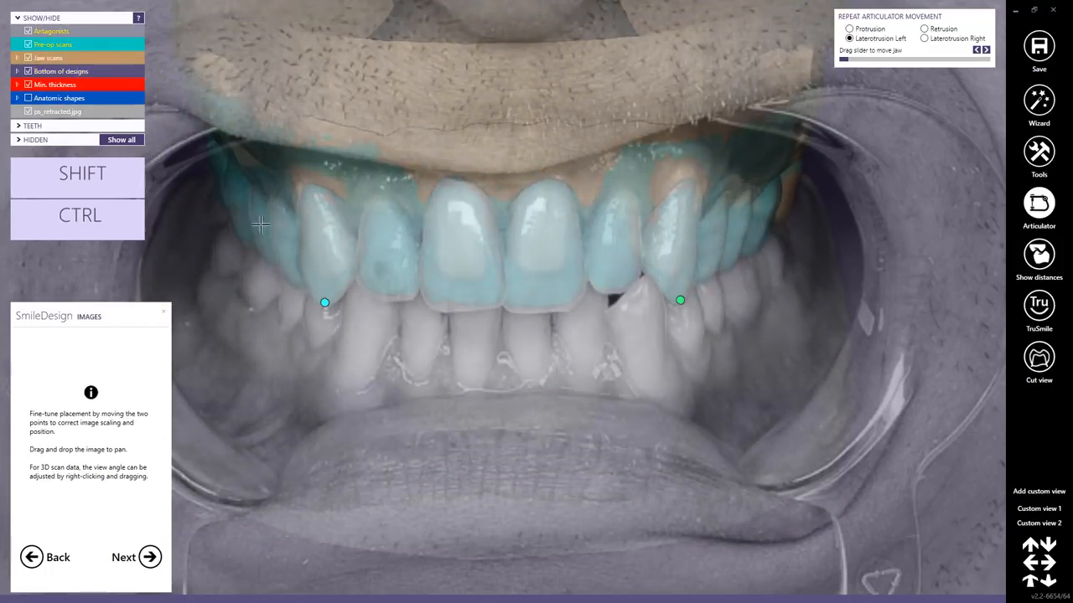
{"action": "right_click_drag", "start_coordinate": [460, 274], "coordinate": [466, 274]}
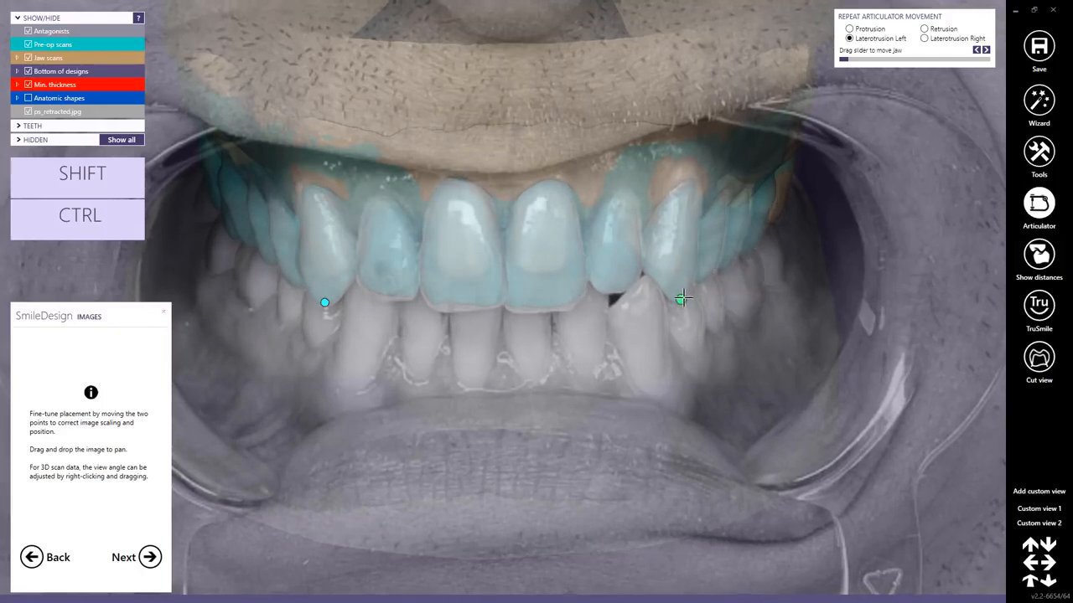
{"action": "left_click_drag", "start_coordinate": [683, 298], "coordinate": [681, 298]}
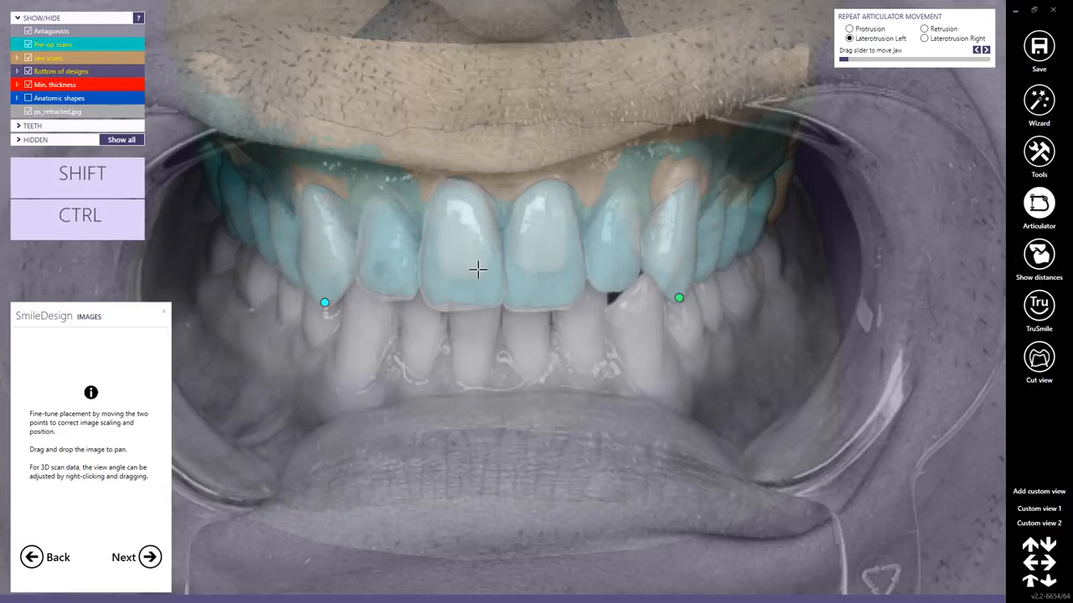
{"action": "right_click", "coordinate": [478, 268]}
{"action": "left_click", "coordinate": [384, 303]}
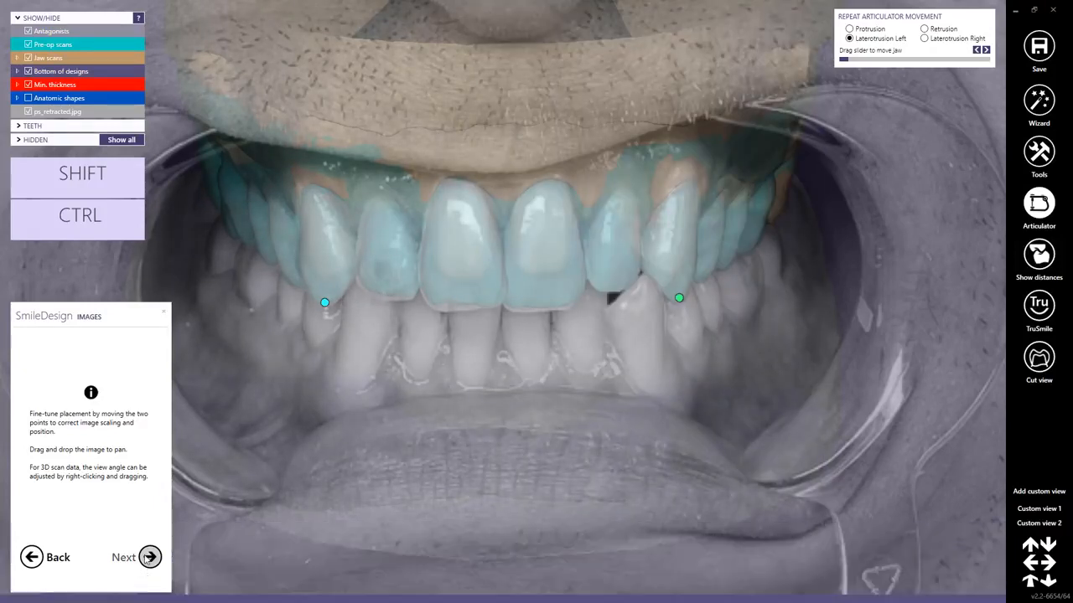
{"action": "left_click", "coordinate": [149, 557]}
Load the patient's smile photo as the smile image and hide the pre-op scans.
{"action": "left_click", "coordinate": [100, 408]}
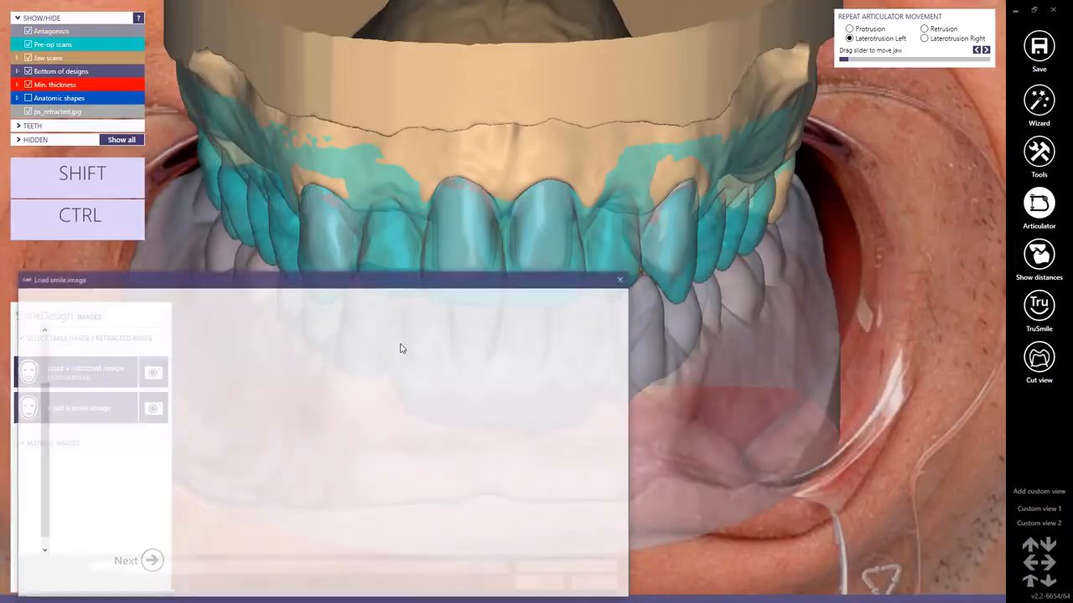
{"action": "double_click", "coordinate": [92, 385]}
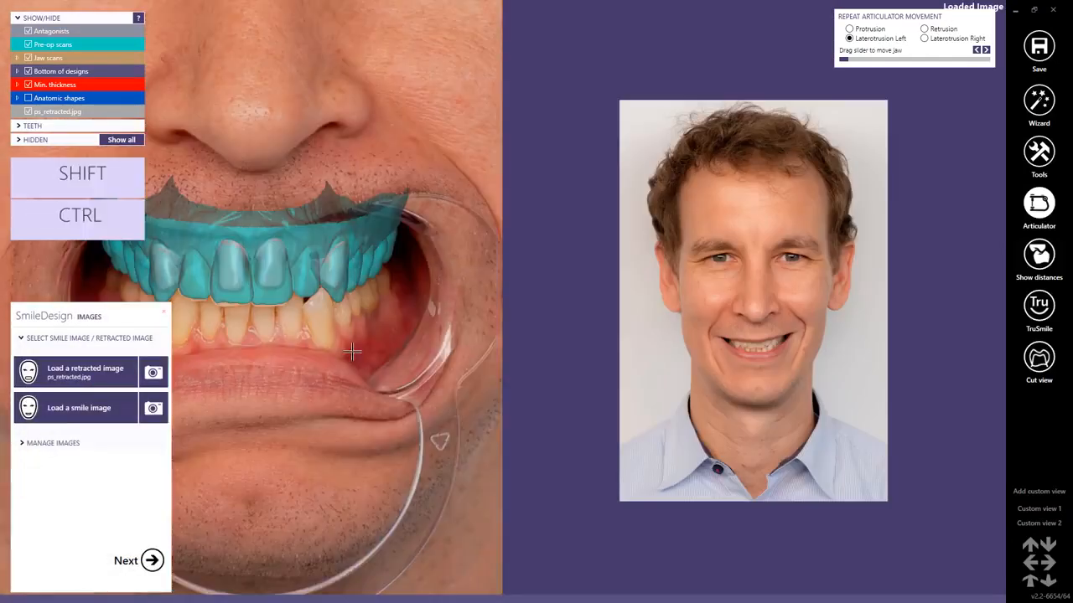
{"action": "scroll", "coordinate": [214, 292], "scroll_direction": "down", "scroll_amount": 2}
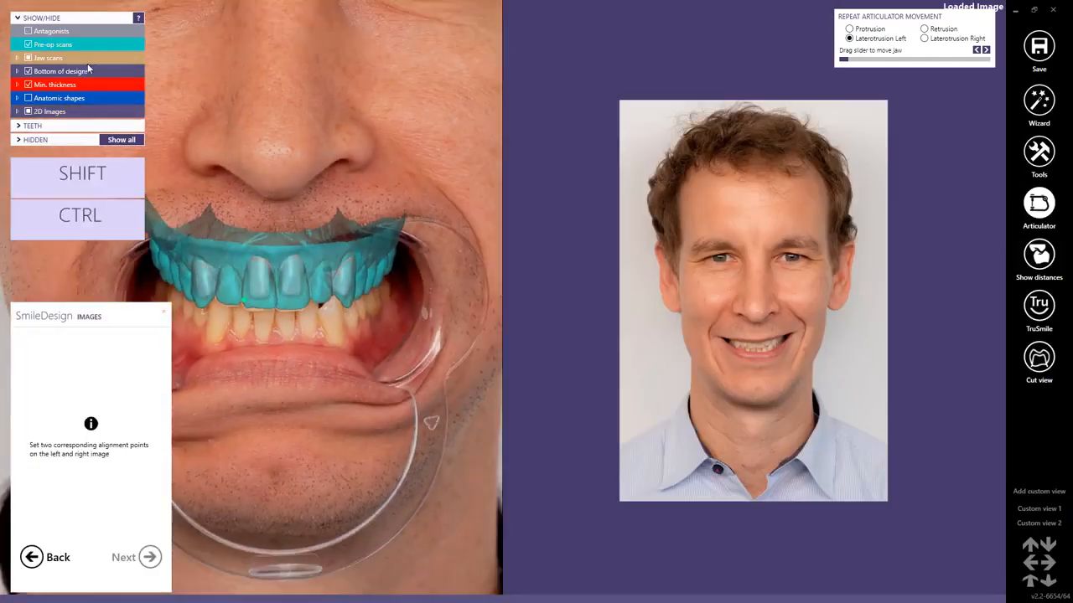
{"action": "left_click", "coordinate": [28, 45]}
Align the smile photo with the retracted photo using matching points on the outer incisal corners of both upper central incisors.
{"action": "scroll", "coordinate": [221, 283], "scroll_direction": "up", "scroll_amount": 3}
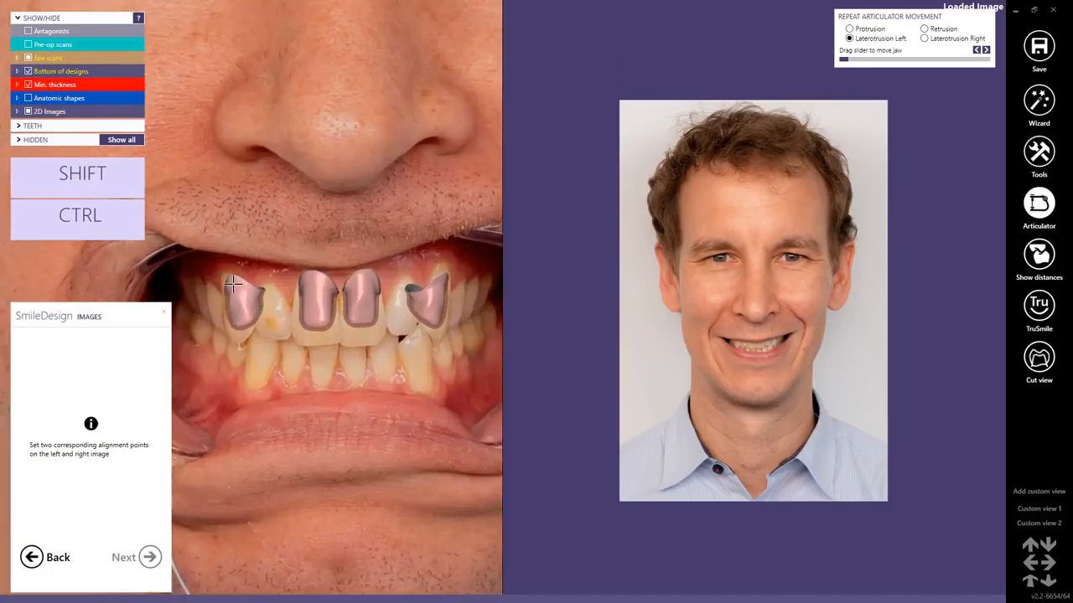
{"action": "scroll", "coordinate": [754, 402], "scroll_direction": "up", "scroll_amount": 10}
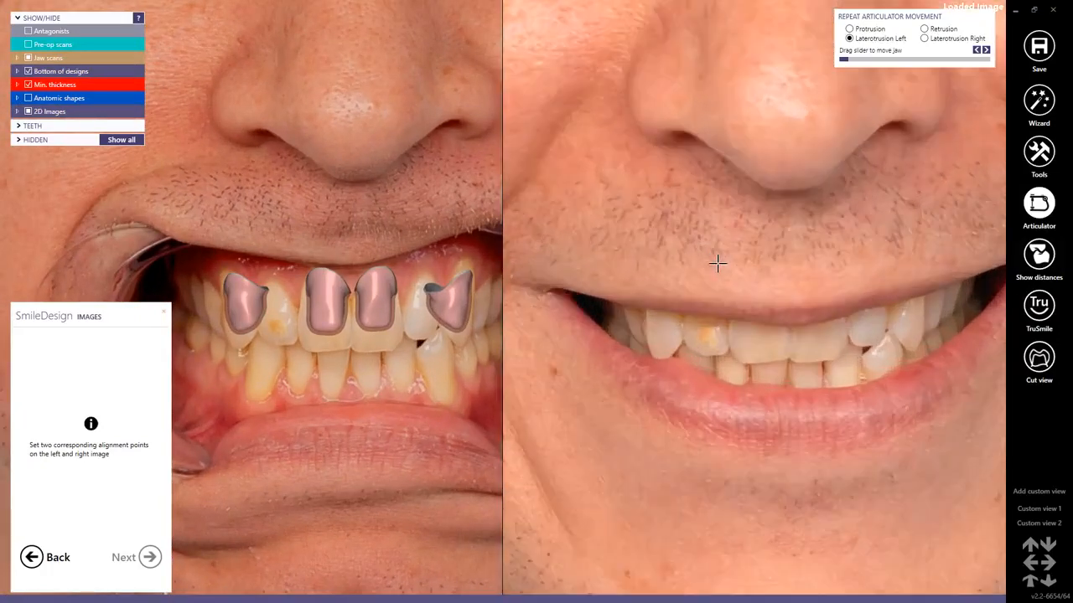
{"action": "scroll", "coordinate": [718, 263], "scroll_direction": "up", "scroll_amount": 2}
{"action": "scroll", "coordinate": [259, 368], "scroll_direction": "up", "scroll_amount": 5}
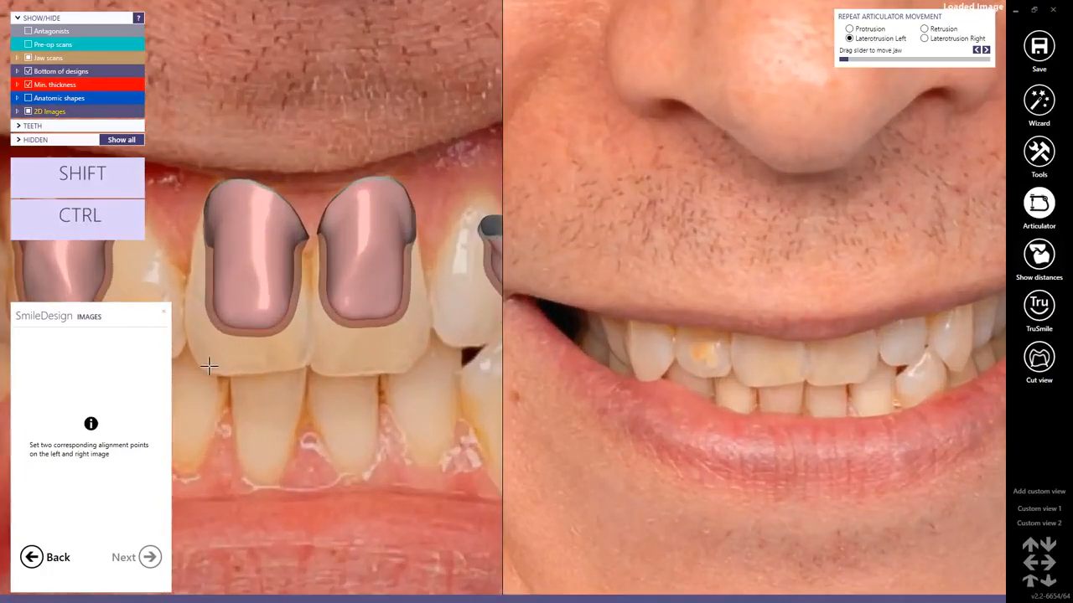
{"action": "left_click", "coordinate": [400, 366]}
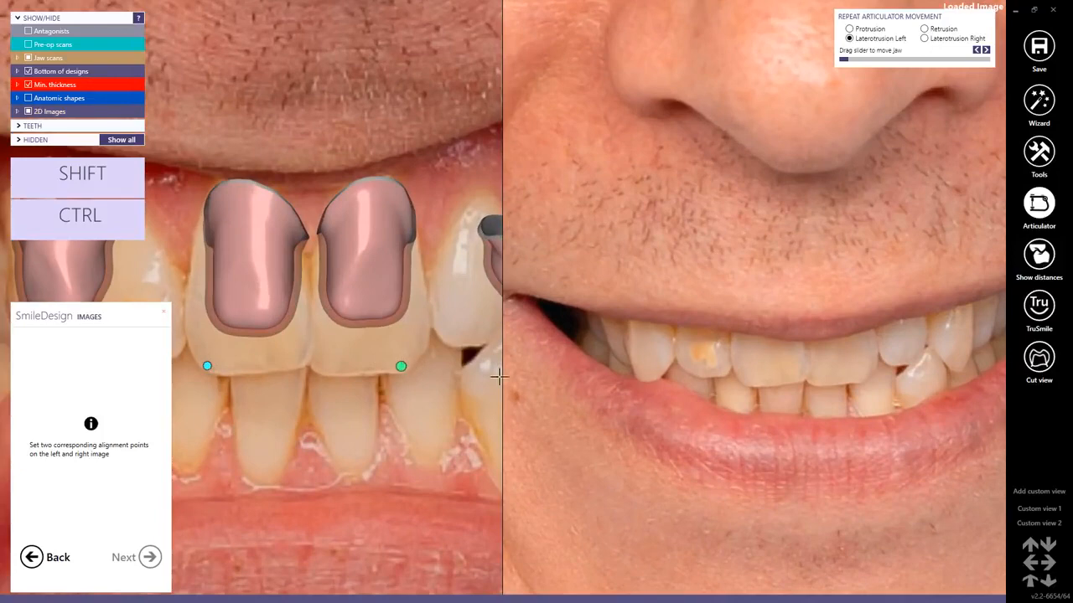
{"action": "left_click", "coordinate": [746, 382]}
{"action": "left_click", "coordinate": [855, 379]}
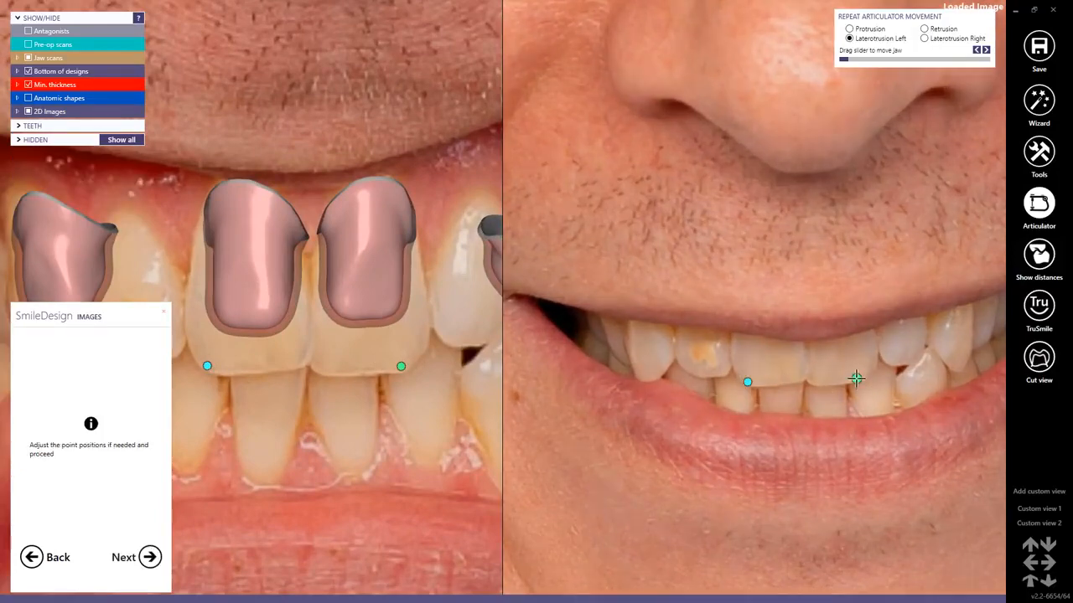
{"action": "left_click", "coordinate": [150, 557]}
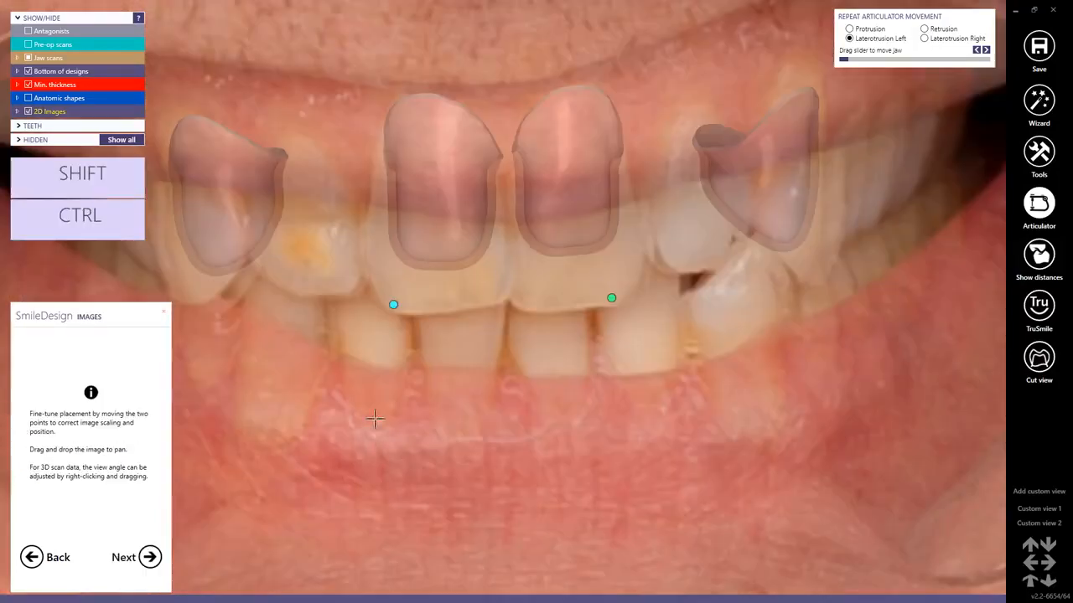
Fine-tune both alignment points so the smile photo's teeth overlap the retracted photo's, and accept the placement.
{"action": "left_click_drag", "start_coordinate": [393, 302], "coordinate": [401, 305]}
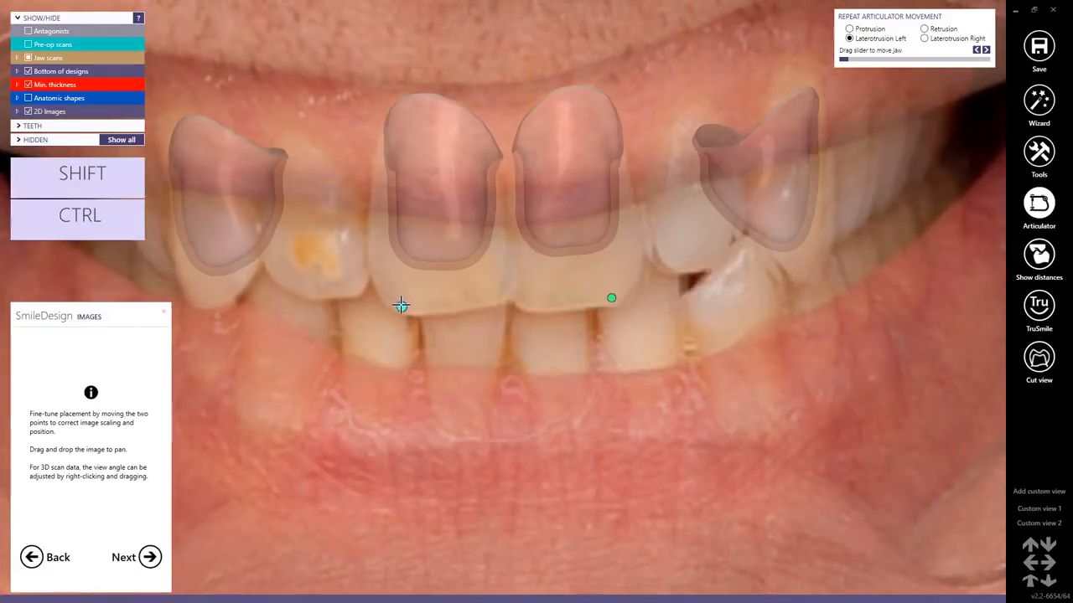
{"action": "left_click_drag", "start_coordinate": [611, 298], "coordinate": [606, 297]}
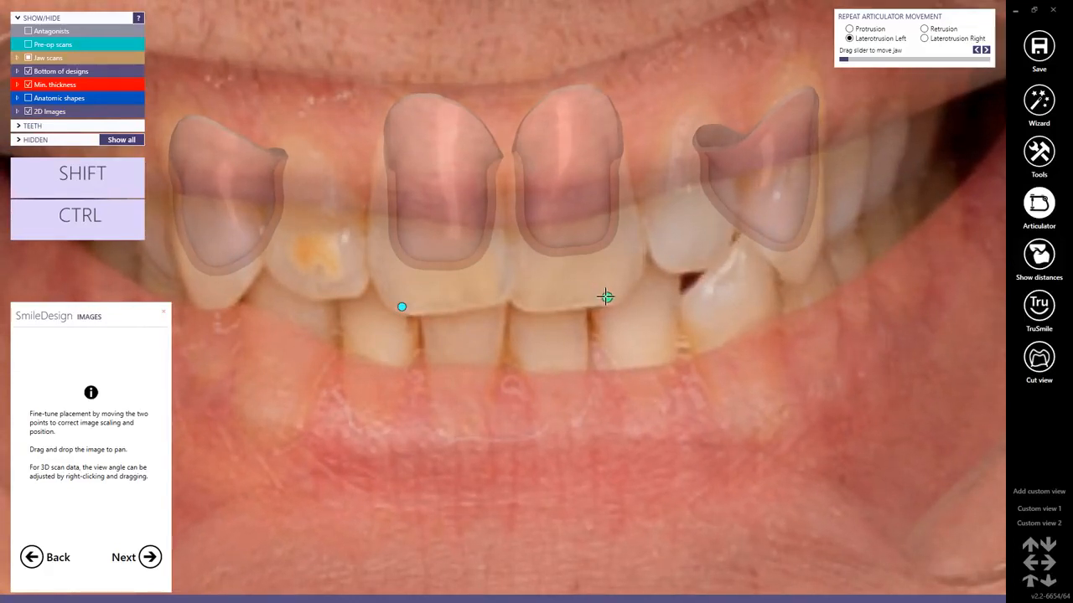
{"action": "left_click", "coordinate": [152, 557]}
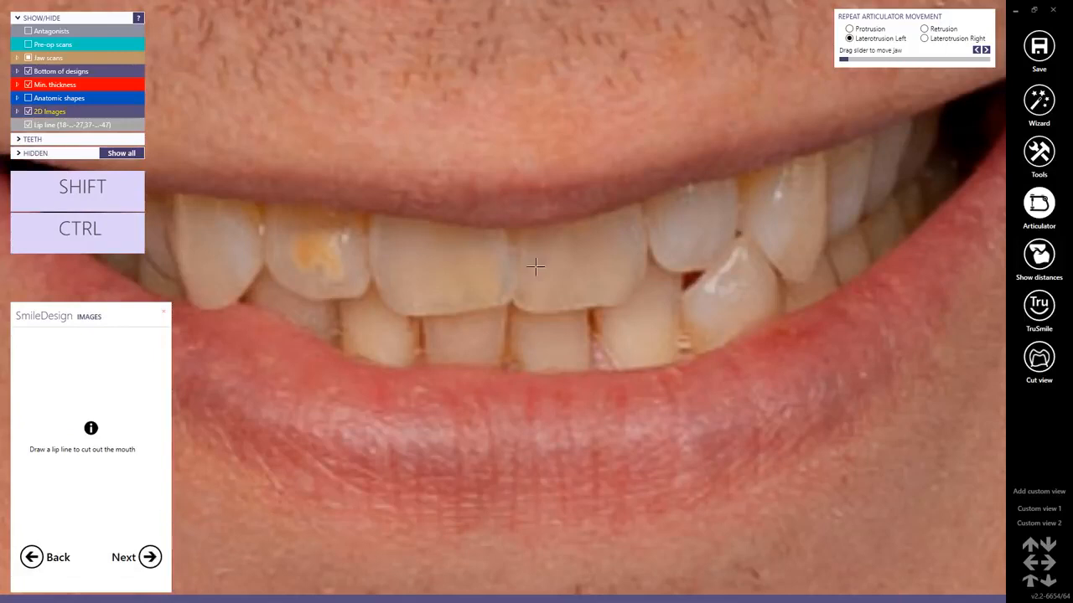
Draw a closed lip line along the inner edges of the upper and lower lips to cut out the mouth, and accept it.
{"action": "scroll", "coordinate": [536, 266], "scroll_direction": "down", "scroll_amount": 3}
{"action": "left_click", "coordinate": [528, 243]}
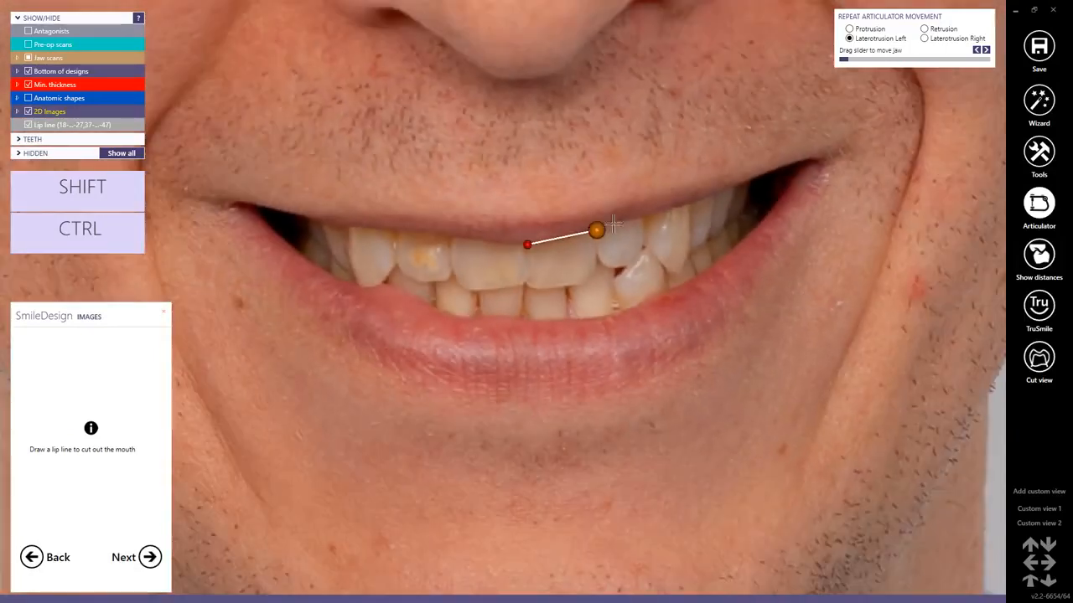
{"action": "left_click", "coordinate": [598, 230]}
{"action": "left_click", "coordinate": [665, 210]}
{"action": "left_click", "coordinate": [719, 191]}
{"action": "left_click", "coordinate": [757, 179]}
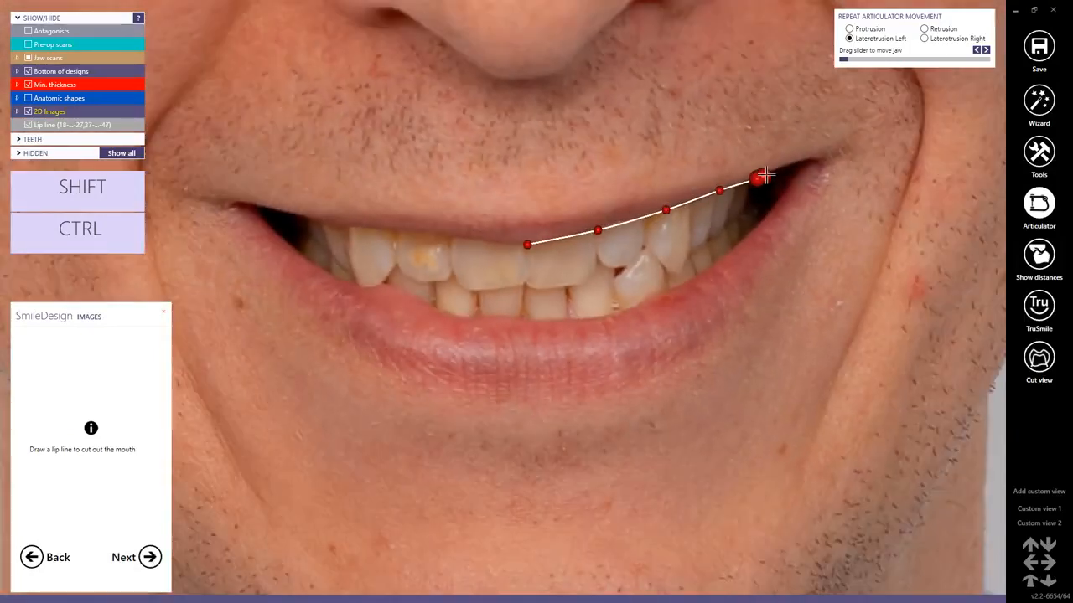
{"action": "left_click", "coordinate": [771, 175]}
{"action": "left_click", "coordinate": [770, 205]}
{"action": "left_click", "coordinate": [733, 250]}
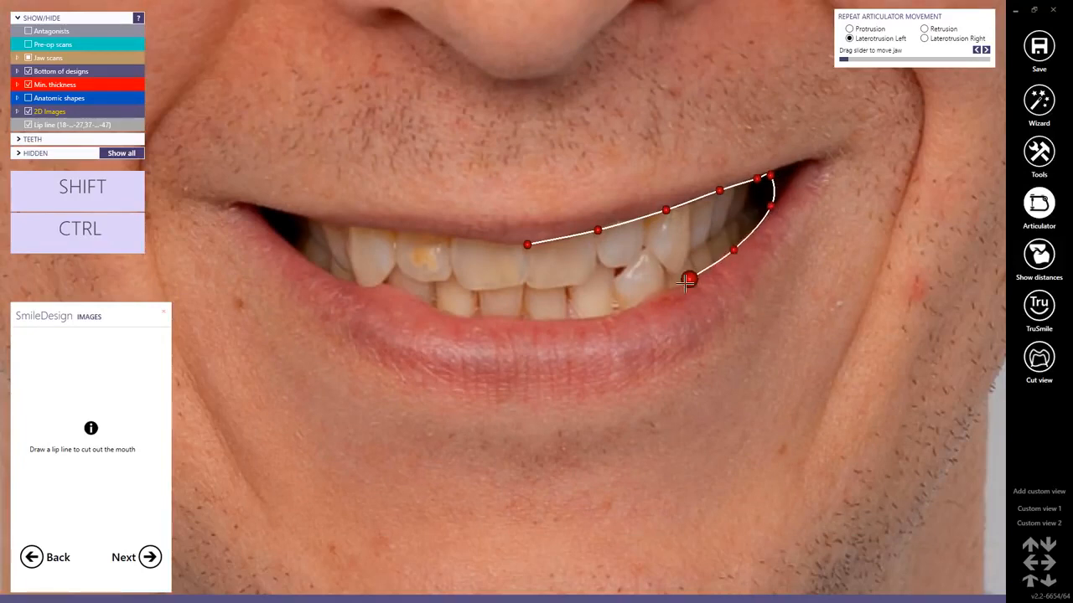
{"action": "left_click", "coordinate": [679, 286]}
{"action": "left_click", "coordinate": [611, 315]}
{"action": "left_click", "coordinate": [508, 323]}
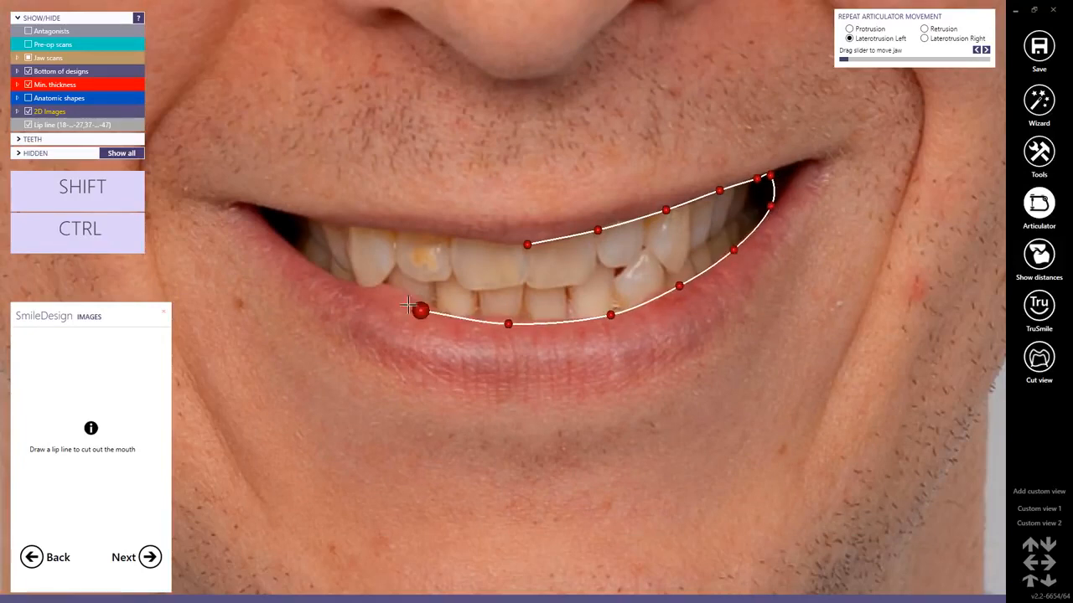
{"action": "left_click", "coordinate": [402, 305]}
{"action": "left_click", "coordinate": [322, 272]}
{"action": "left_click", "coordinate": [277, 236]}
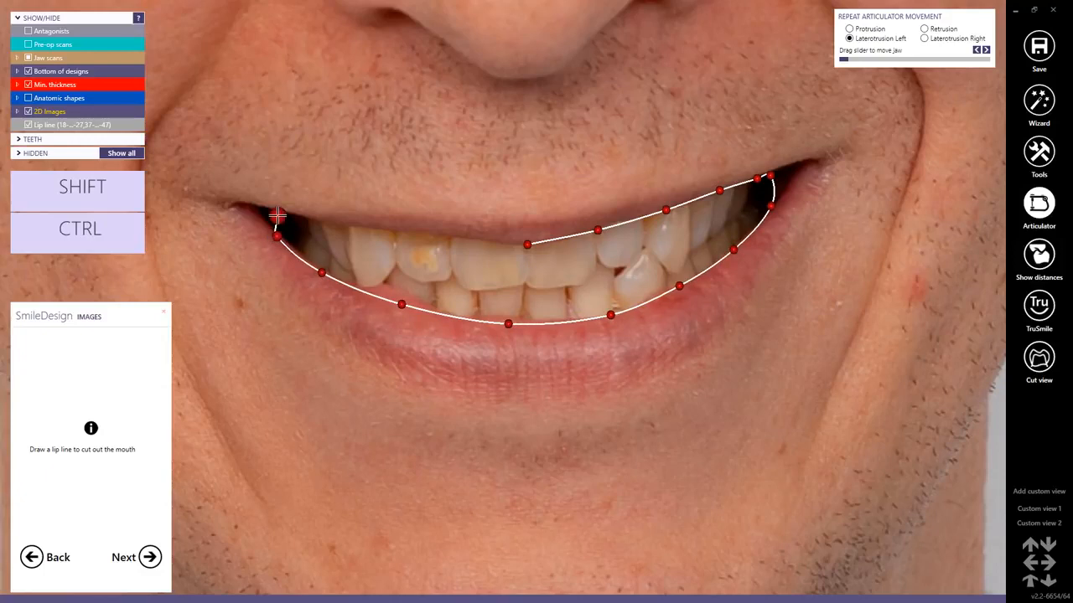
{"action": "left_click", "coordinate": [284, 215]}
{"action": "left_click", "coordinate": [357, 225]}
{"action": "left_click", "coordinate": [447, 236]}
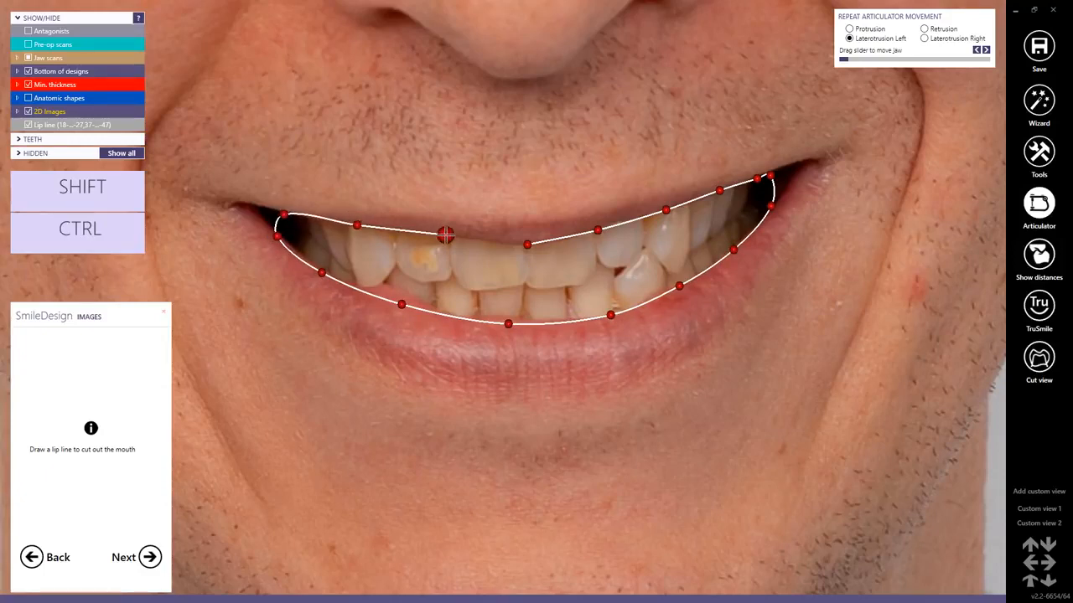
{"action": "left_click", "coordinate": [491, 240]}
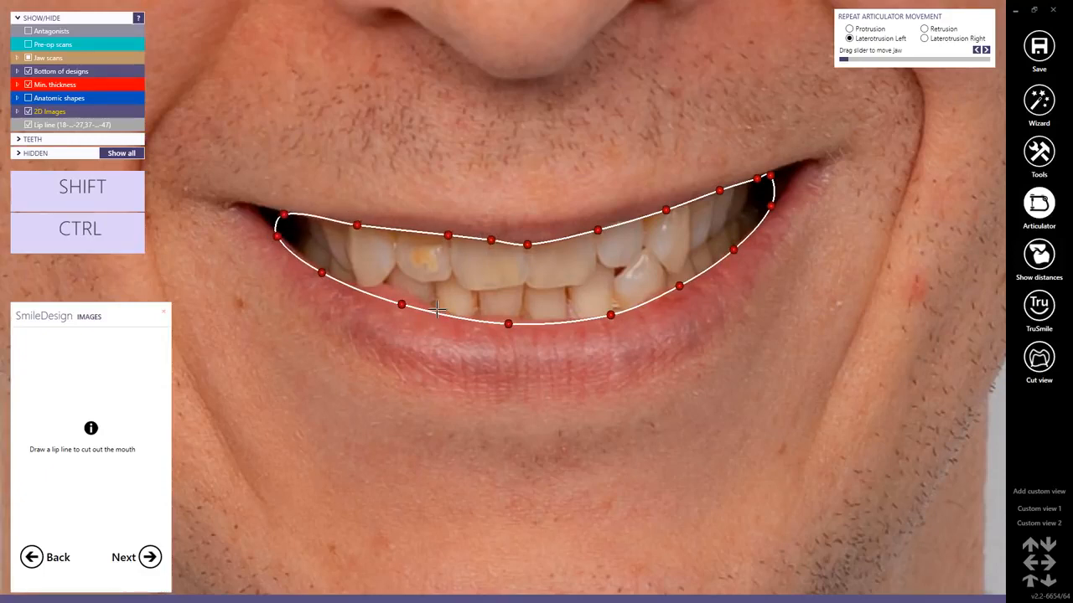
{"action": "left_click", "coordinate": [147, 564]}
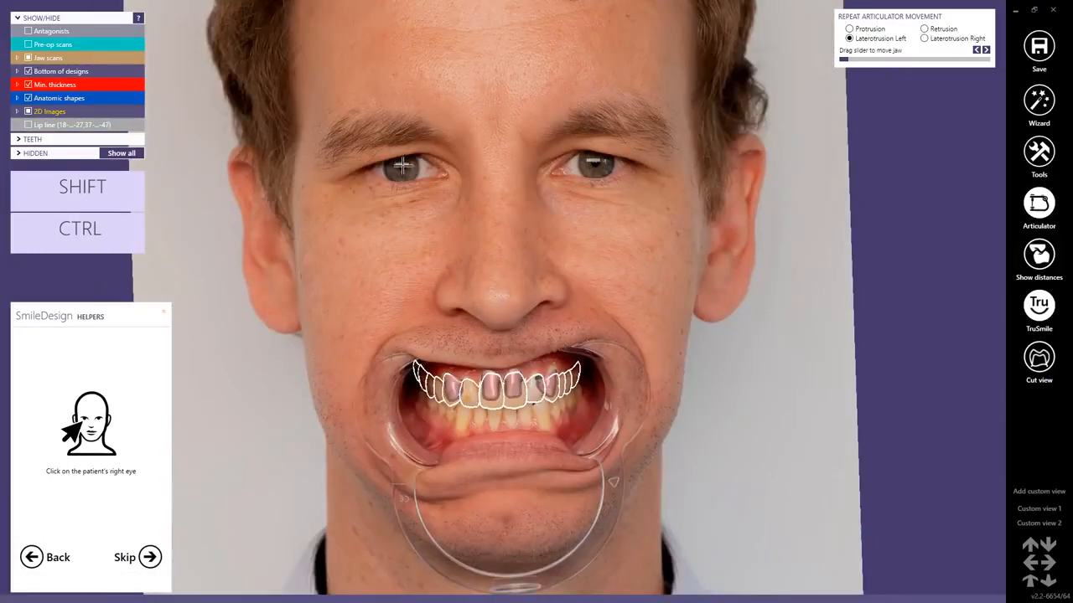
Mark the patient's right and left pupils to place the facial helper lines.
{"action": "left_click", "coordinate": [402, 166]}
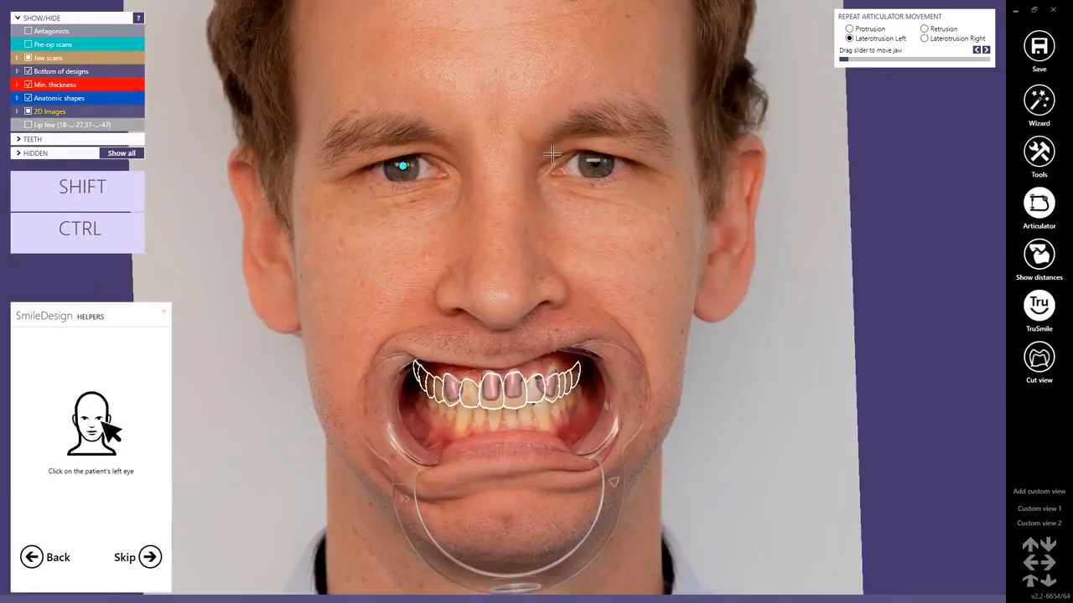
{"action": "left_click", "coordinate": [596, 161]}
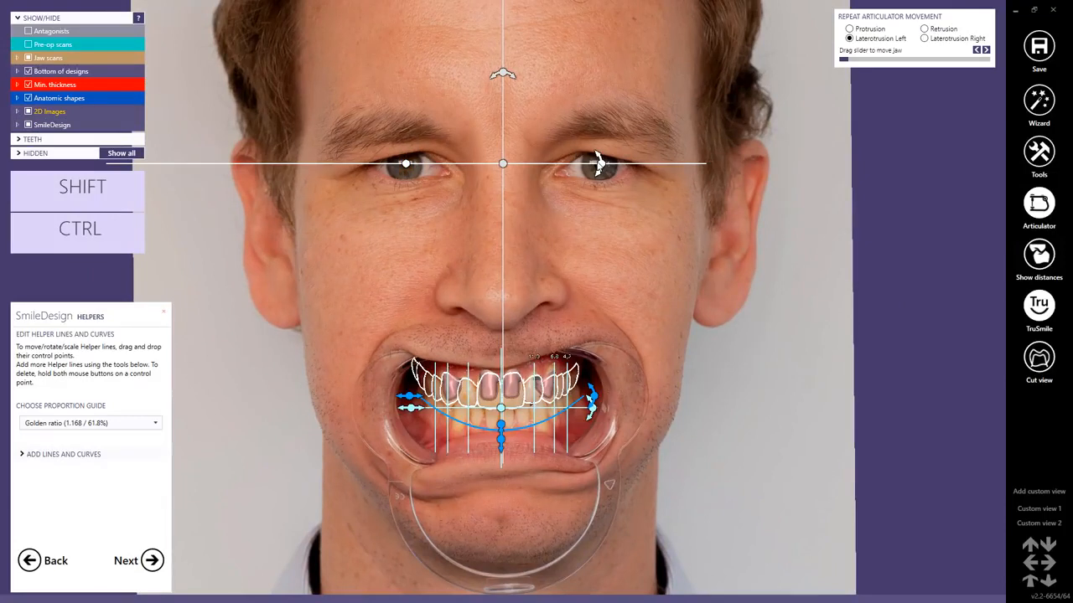
Set the proportion guide to Modified - 1.25 (80%).
{"action": "left_click", "coordinate": [155, 426]}
{"action": "left_click_drag", "start_coordinate": [152, 238], "coordinate": [155, 390]}
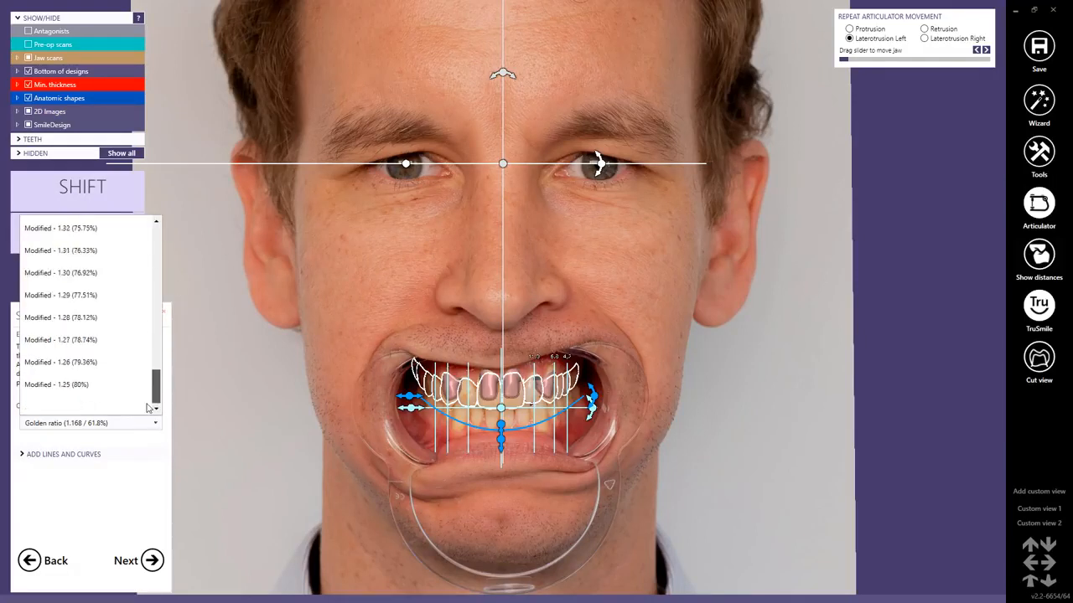
{"action": "left_click", "coordinate": [72, 385]}
Centre the proportion grid between the upper central incisors, with its horizontal line at their incisal edges, and narrow it to fit the front teeth.
{"action": "scroll", "coordinate": [486, 393], "scroll_direction": "up", "scroll_amount": 5}
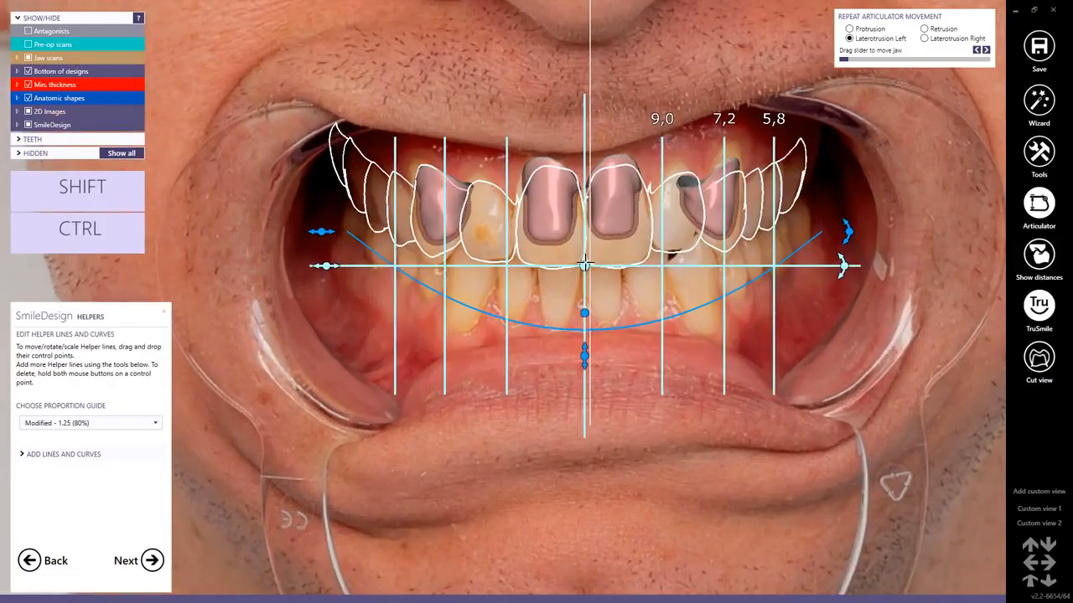
{"action": "left_click_drag", "start_coordinate": [585, 266], "coordinate": [584, 266]}
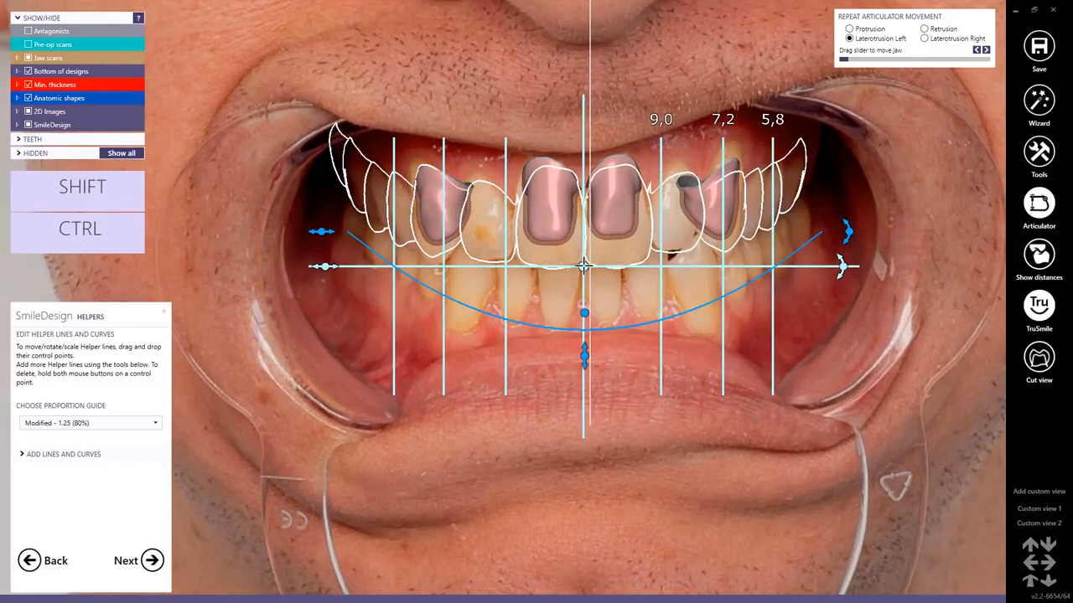
{"action": "left_click_drag", "start_coordinate": [325, 267], "coordinate": [354, 267]}
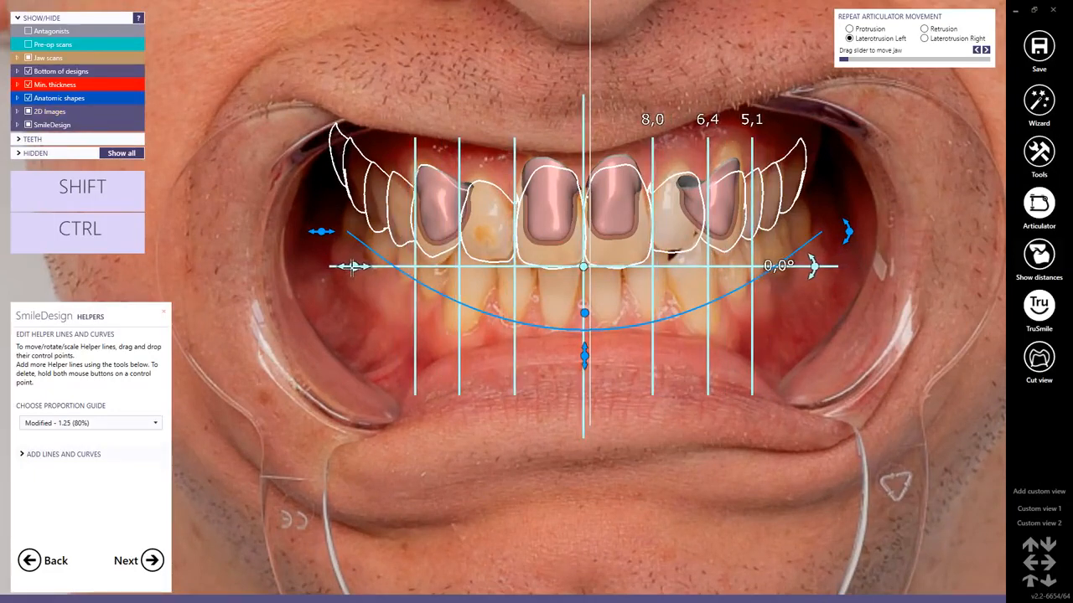
{"action": "left_click_drag", "start_coordinate": [583, 266], "coordinate": [581, 263]}
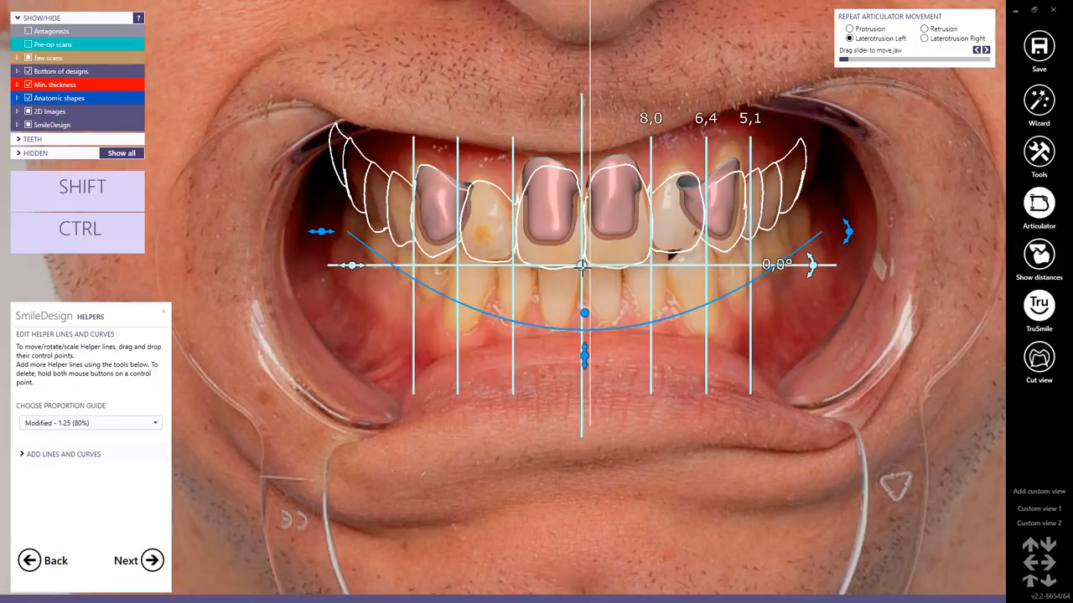
{"action": "left_click_drag", "start_coordinate": [351, 266], "coordinate": [354, 265]}
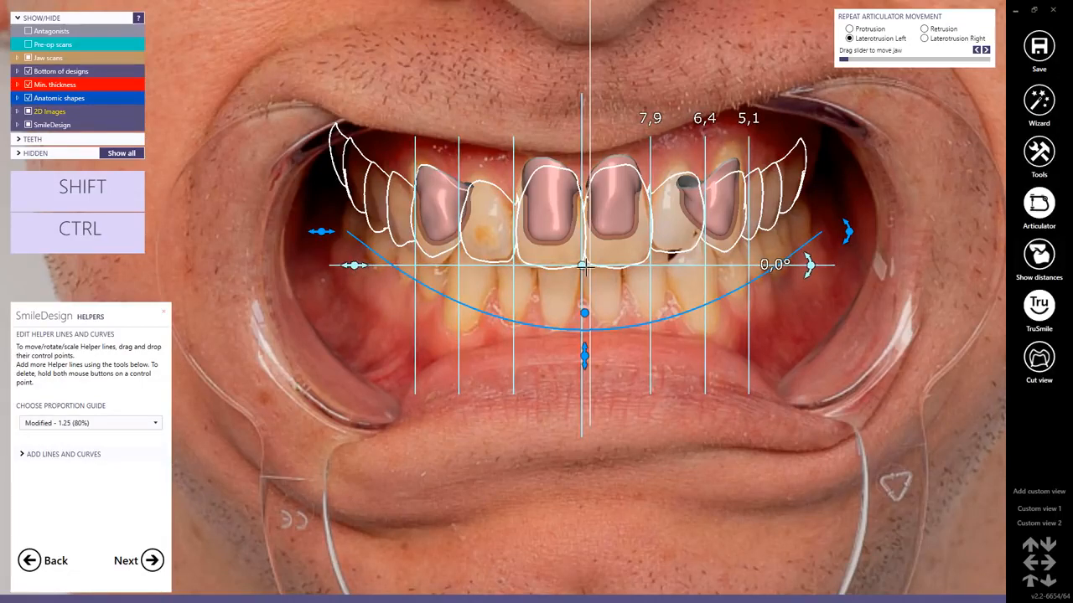
{"action": "left_click_drag", "start_coordinate": [586, 266], "coordinate": [581, 268]}
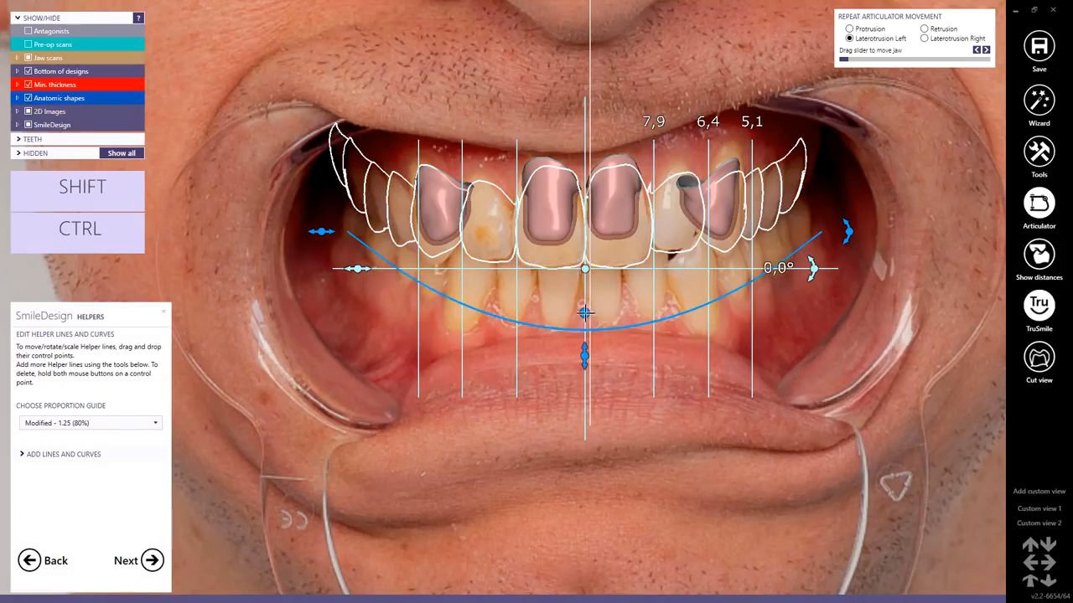
Raise the smile curve towards the incisal edges and adjust its tilt against the temporarily displayed ps_smile.jpg photo.
{"action": "left_click_drag", "start_coordinate": [584, 312], "coordinate": [574, 269]}
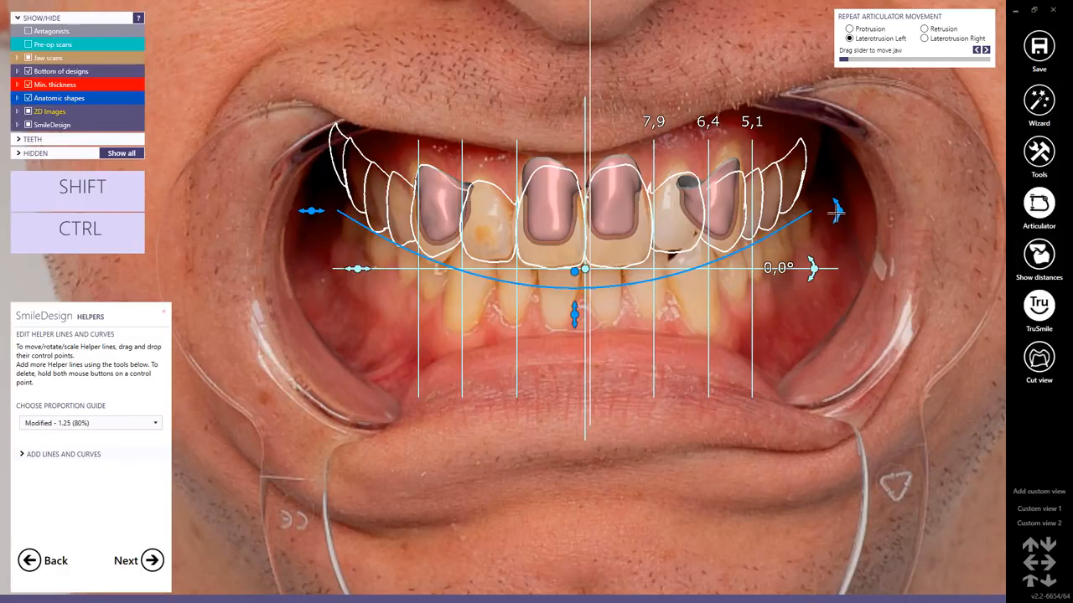
{"action": "left_click_drag", "start_coordinate": [837, 212], "coordinate": [838, 208]}
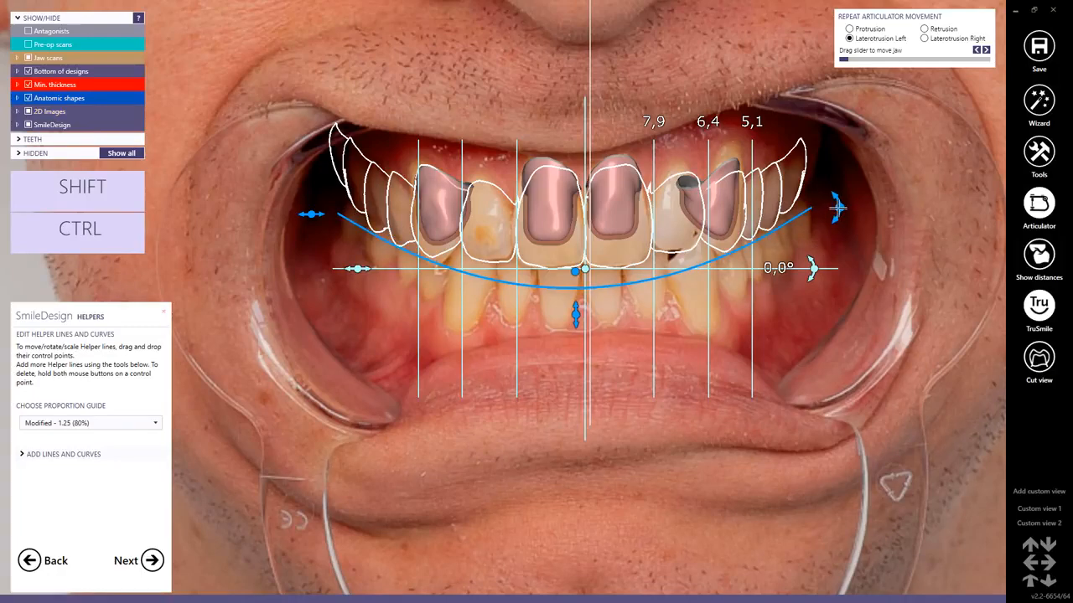
{"action": "left_click", "coordinate": [17, 112]}
{"action": "left_click", "coordinate": [40, 138]}
{"action": "left_click", "coordinate": [41, 138]}
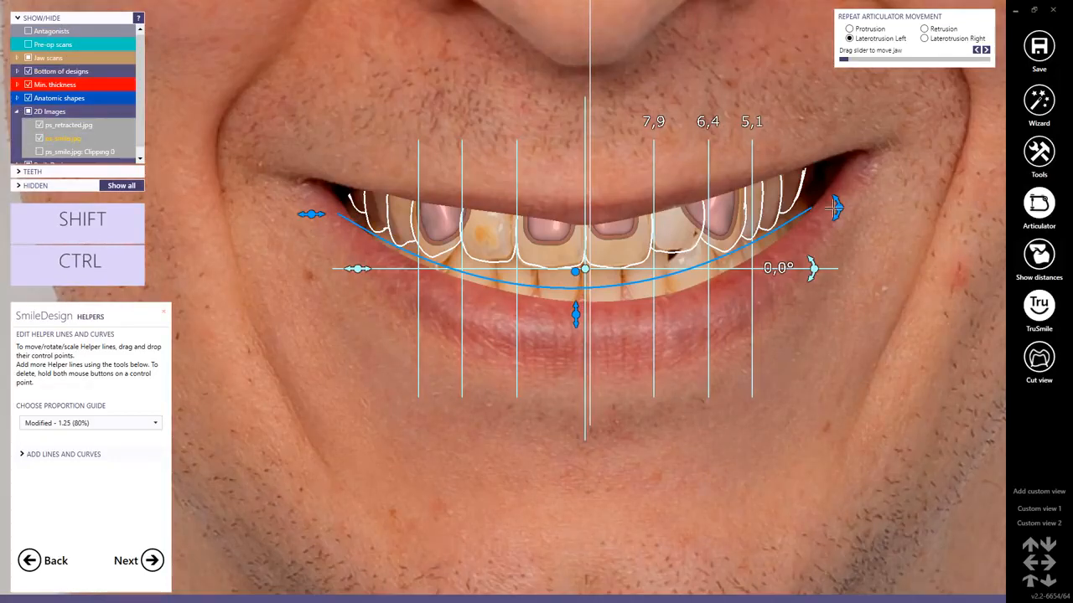
{"action": "left_click_drag", "start_coordinate": [836, 208], "coordinate": [838, 214]}
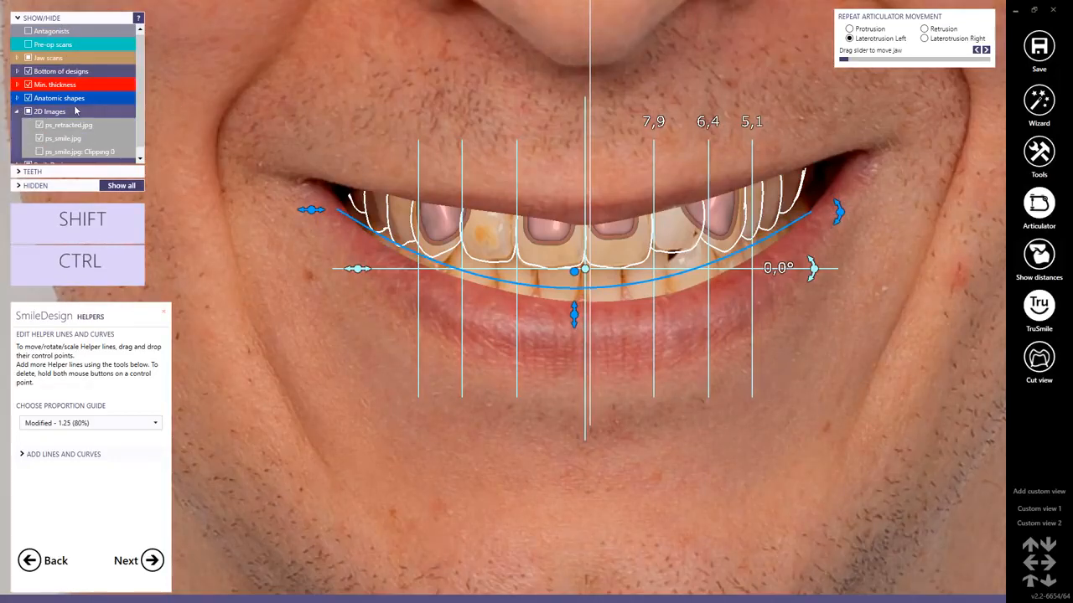
{"action": "left_click", "coordinate": [41, 139]}
{"action": "scroll", "coordinate": [486, 269], "scroll_direction": "down", "scroll_amount": 4}
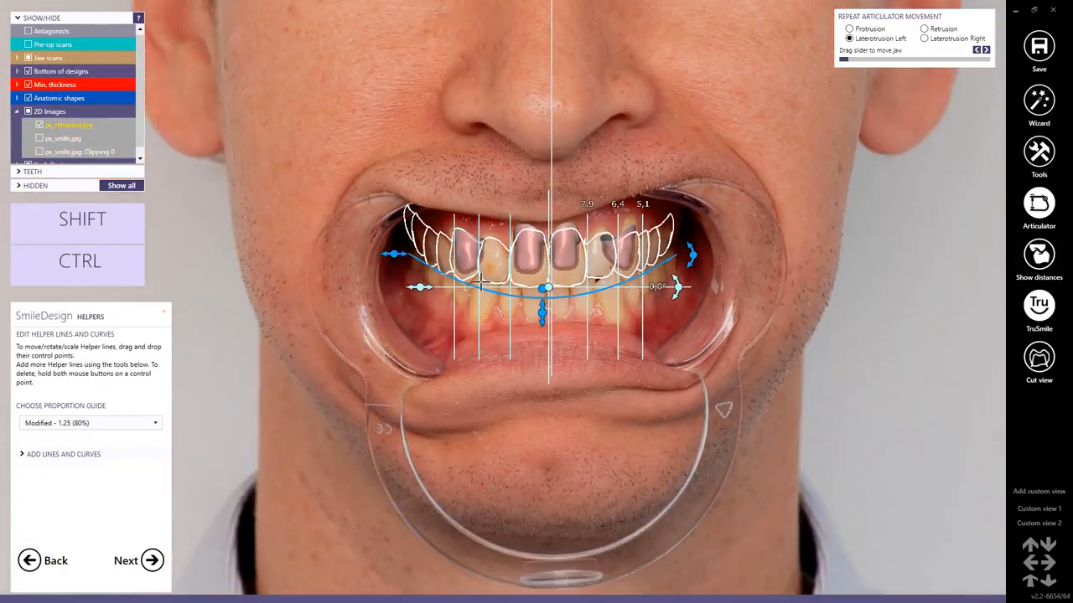
Accept the helper lines to enter modelling, and nudge the upper front teeth from canine to canine as a group.
{"action": "left_click", "coordinate": [21, 454]}
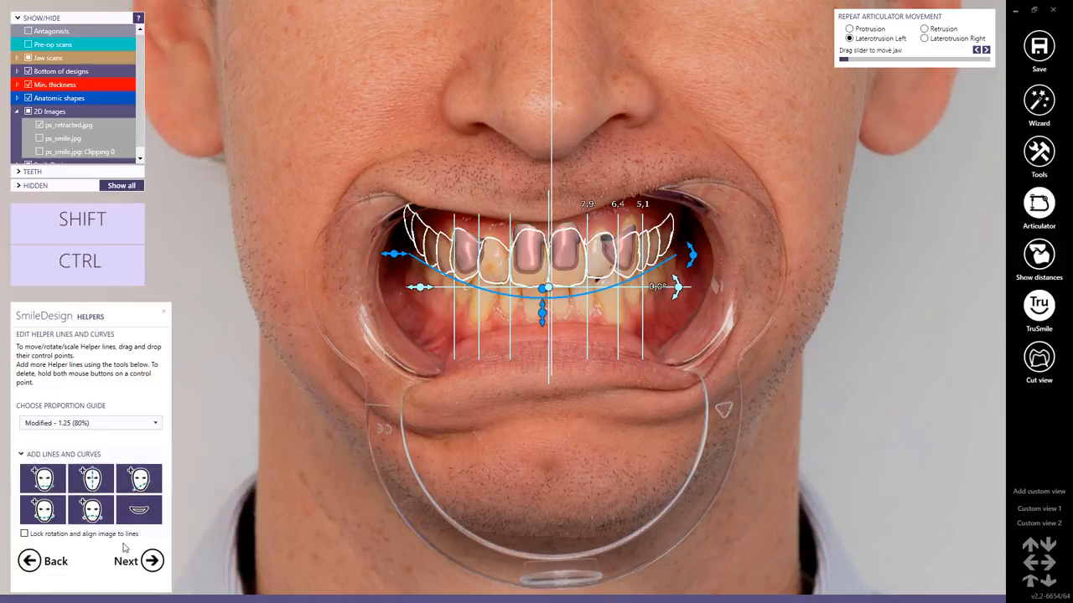
{"action": "left_click", "coordinate": [153, 561]}
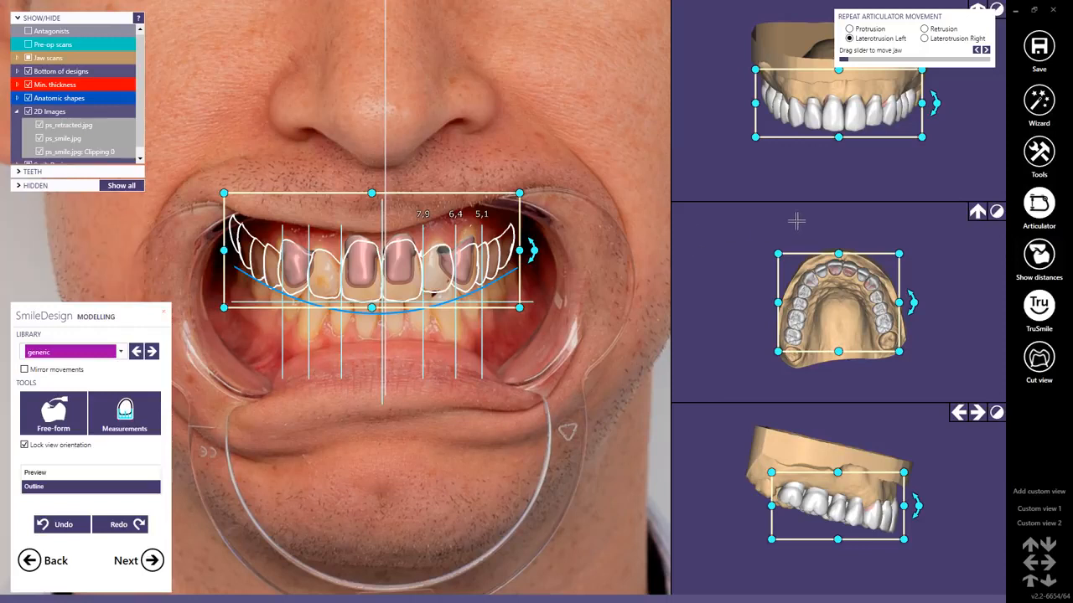
{"action": "left_click_drag", "start_coordinate": [775, 233], "coordinate": [903, 281]}
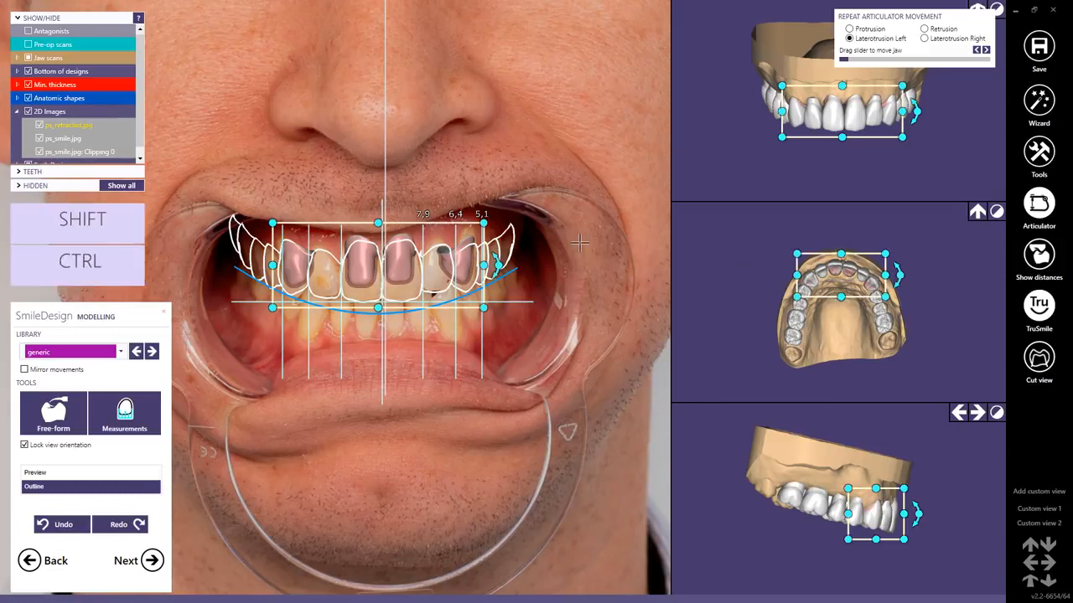
{"action": "left_click_drag", "start_coordinate": [369, 269], "coordinate": [370, 270]}
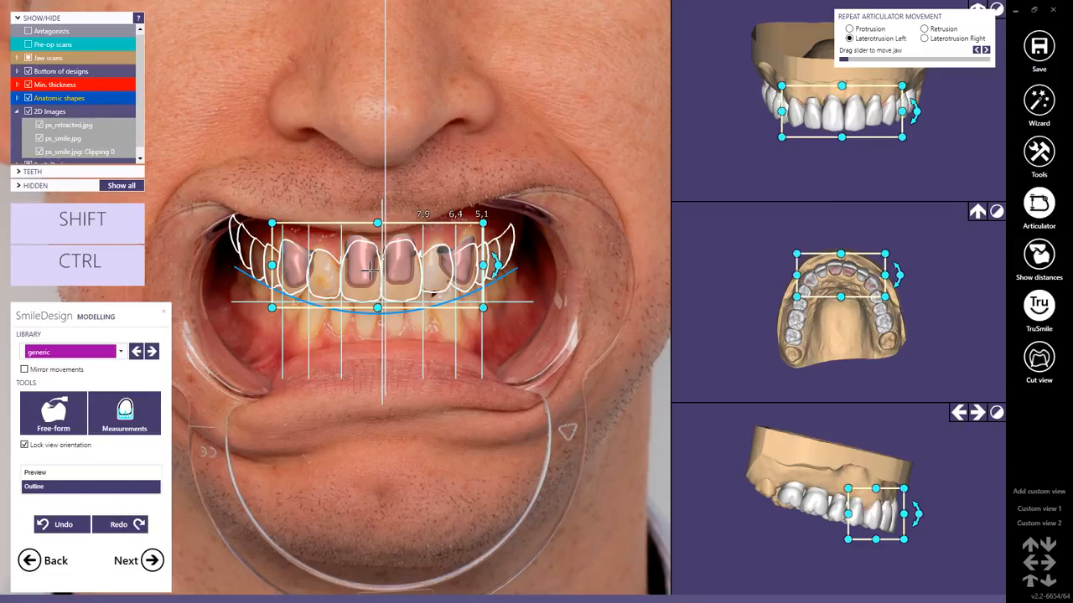
{"action": "left_click", "coordinate": [346, 183]}
Fine-position individual upper front teeth on both sides against the proportion lines in the retracted photo.
{"action": "left_click", "coordinate": [297, 277]}
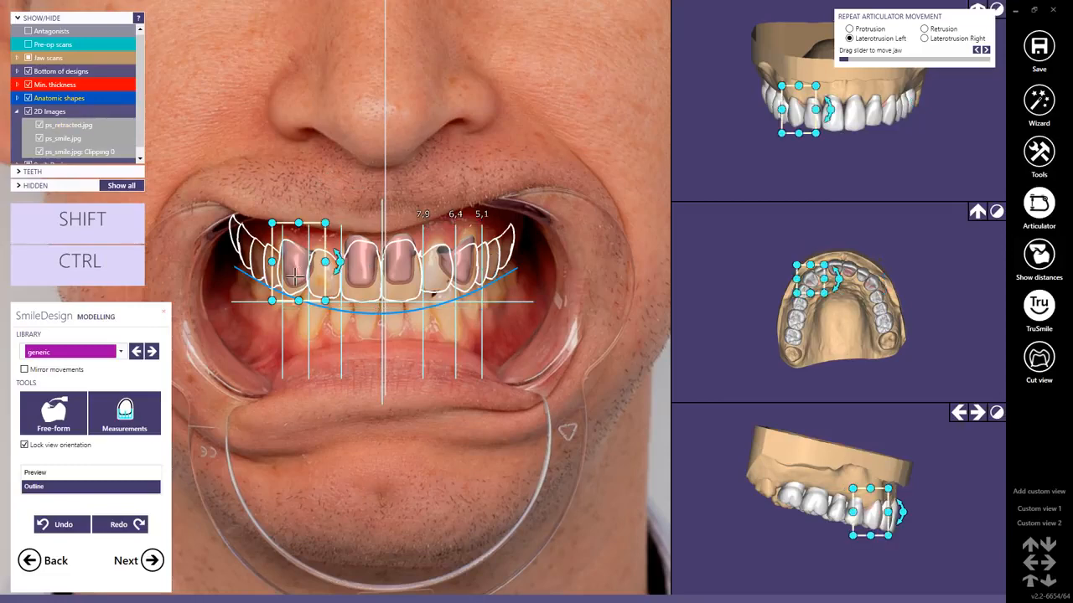
{"action": "scroll", "coordinate": [297, 276], "scroll_direction": "up", "scroll_amount": 3}
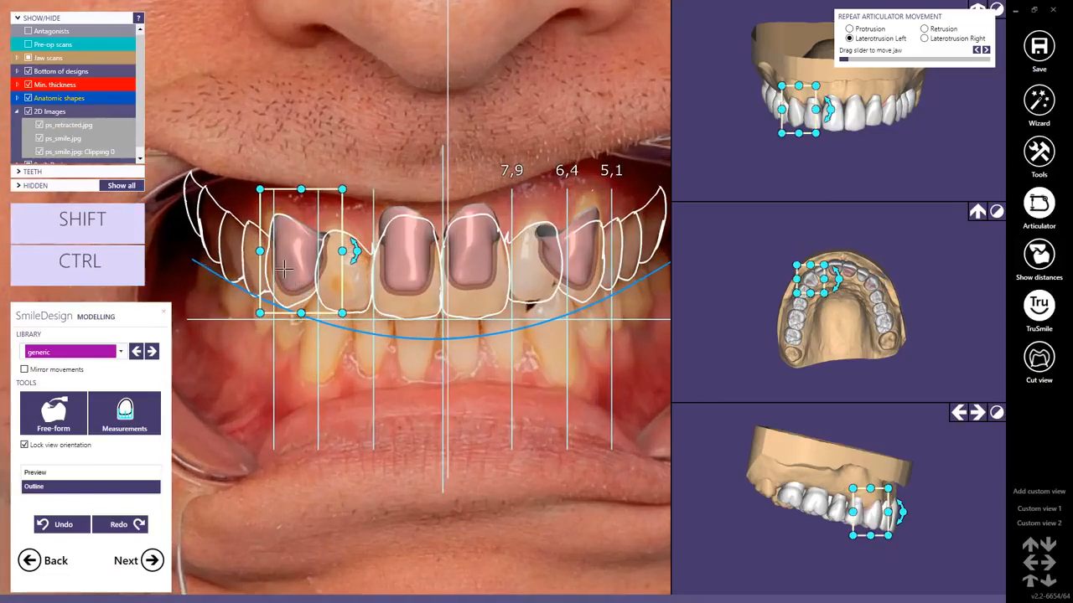
{"action": "left_click_drag", "start_coordinate": [287, 271], "coordinate": [256, 274]}
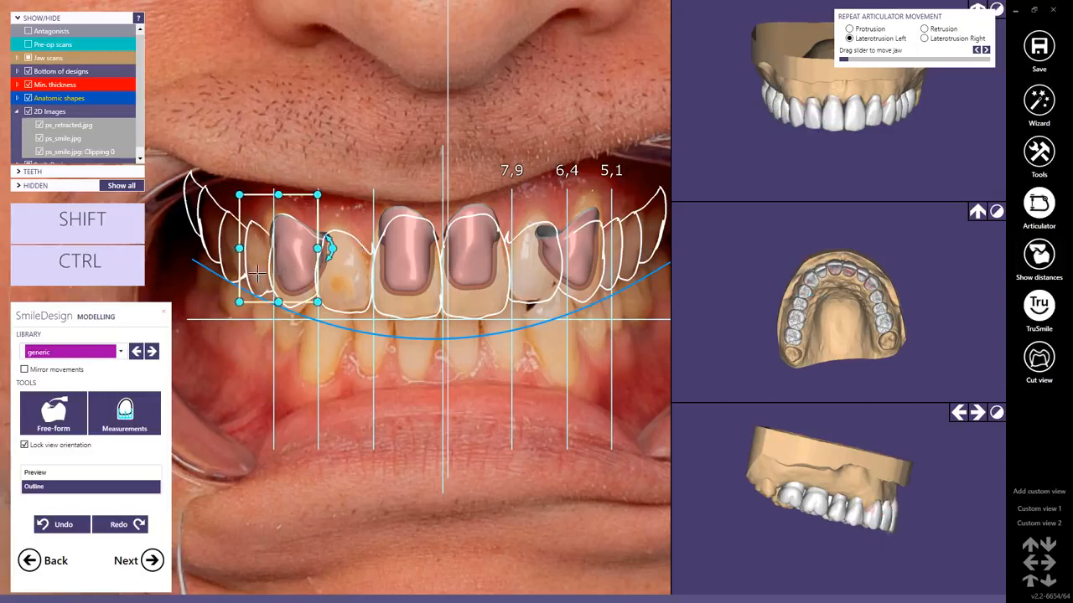
{"action": "left_click", "coordinate": [592, 265]}
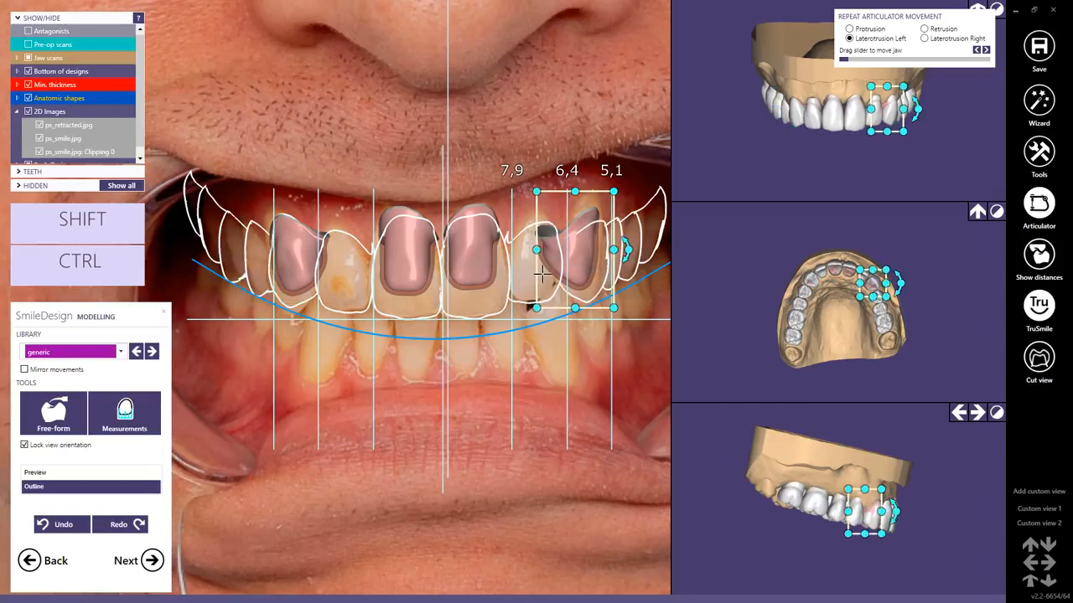
{"action": "left_click_drag", "start_coordinate": [543, 274], "coordinate": [535, 277]}
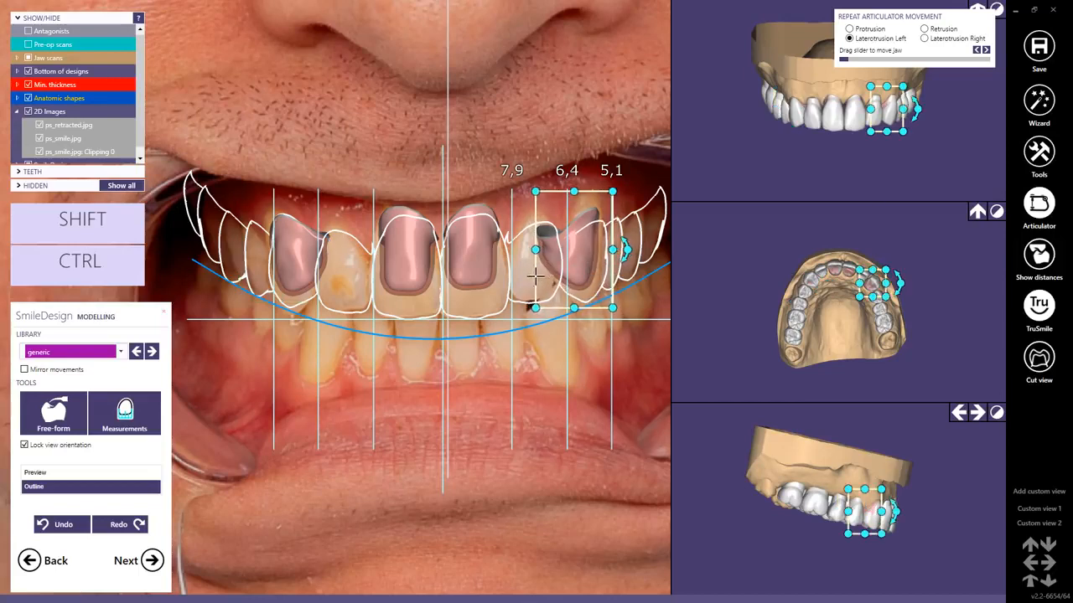
{"action": "left_click", "coordinate": [517, 285]}
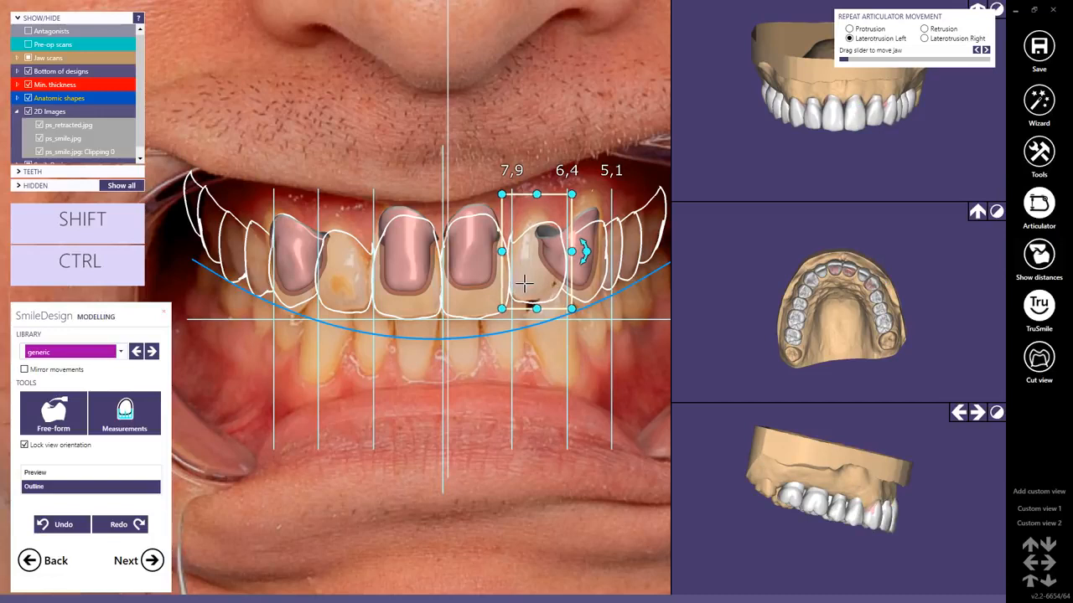
{"action": "left_click", "coordinate": [472, 290]}
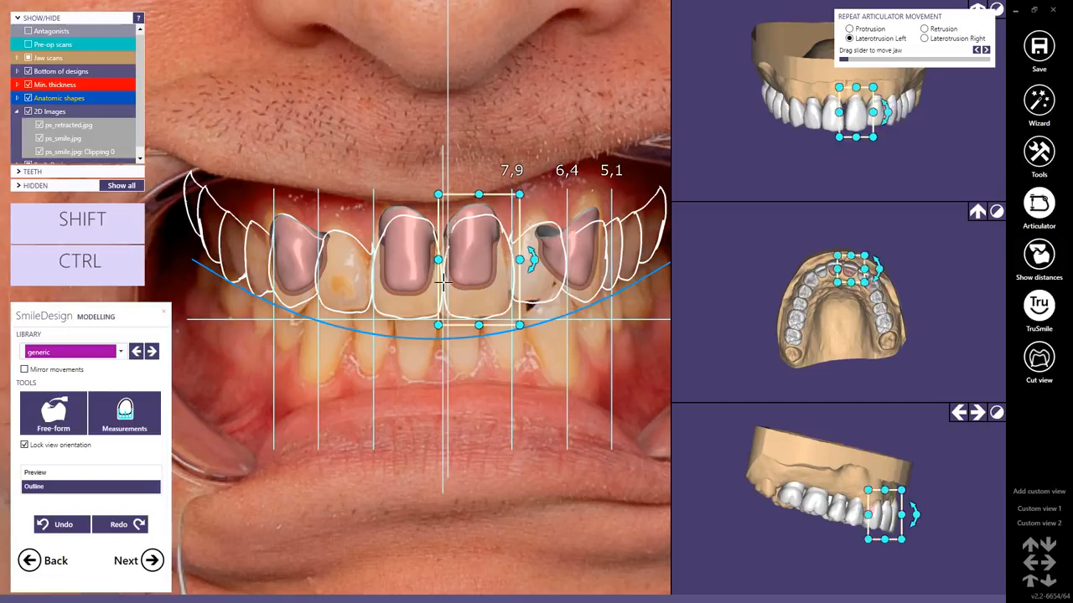
{"action": "left_click", "coordinate": [397, 287]}
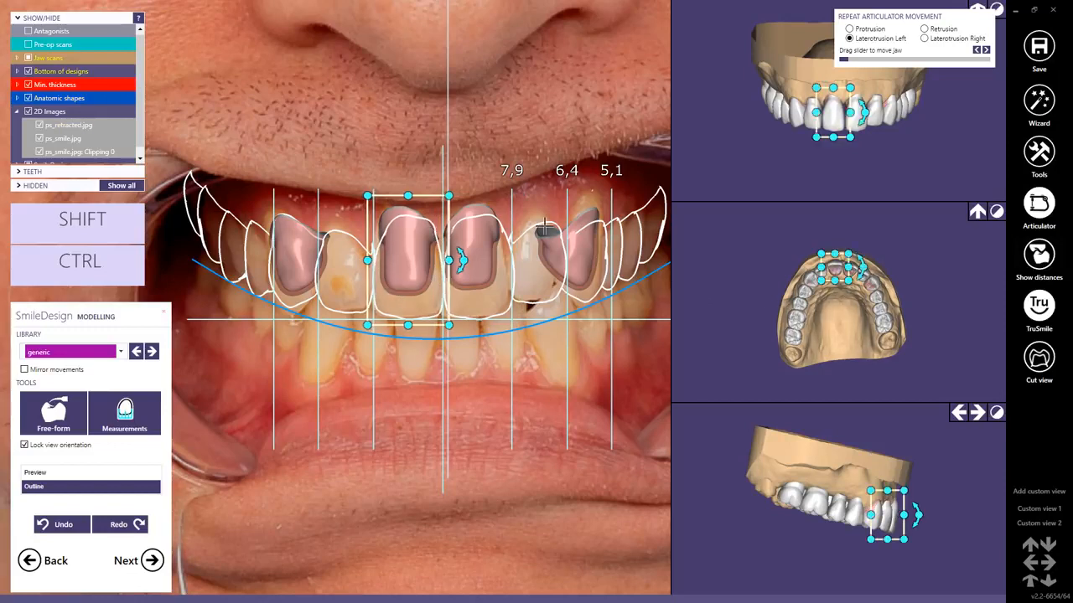
Measure the upper right and left central incisors to compare their dimensions.
{"action": "scroll", "coordinate": [840, 322], "scroll_direction": "up", "scroll_amount": 2}
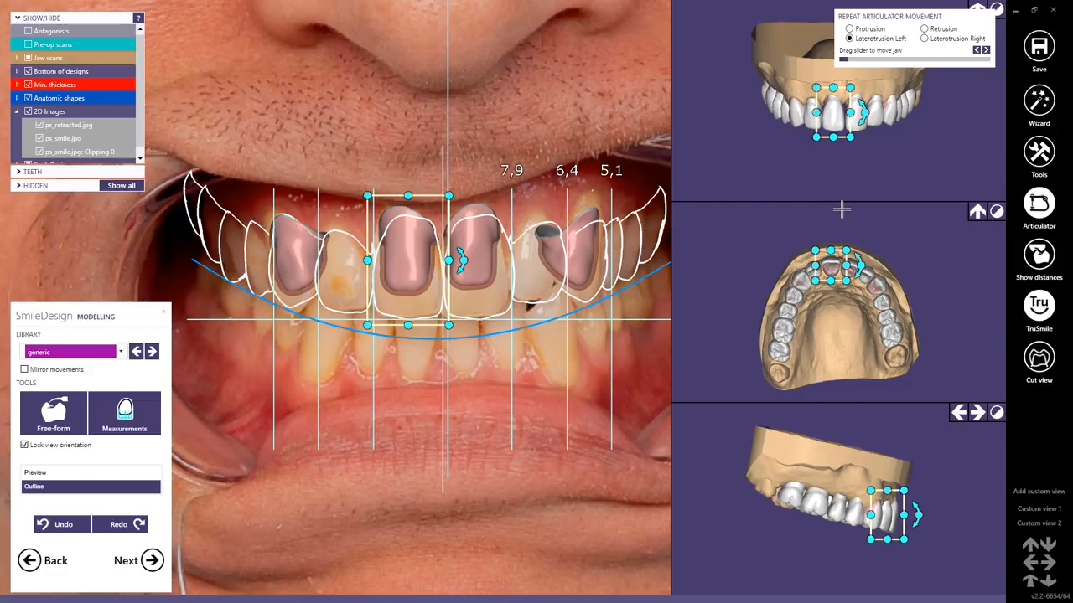
{"action": "left_click", "coordinate": [145, 413]}
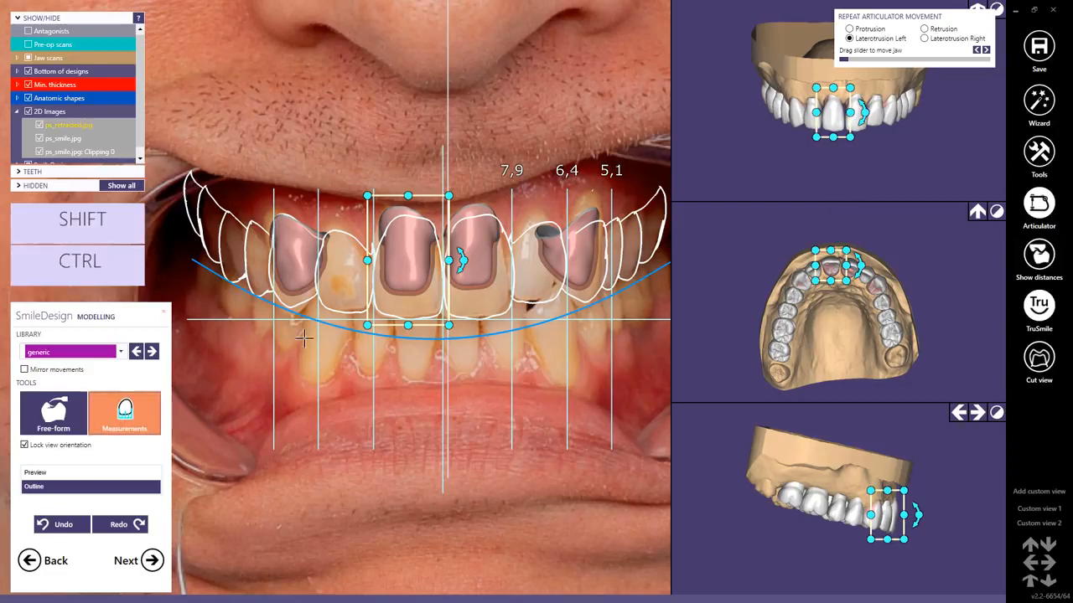
{"action": "left_click", "coordinate": [410, 296]}
{"action": "left_click", "coordinate": [486, 296]}
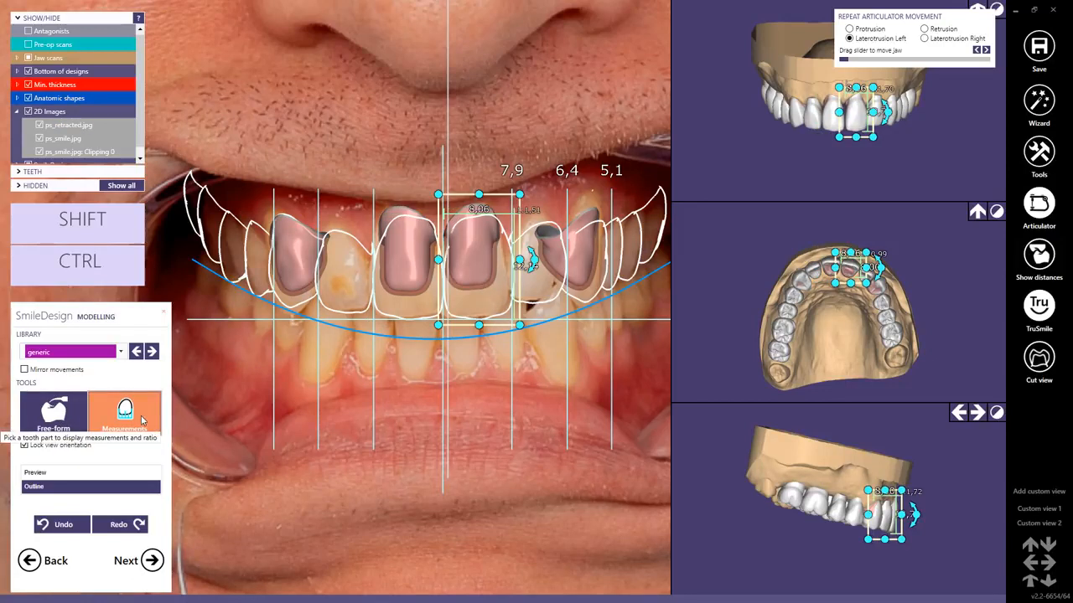
Preview the tooth setup in the smile photo and fine-adjust the upper left and right canines there.
{"action": "left_click", "coordinate": [34, 474]}
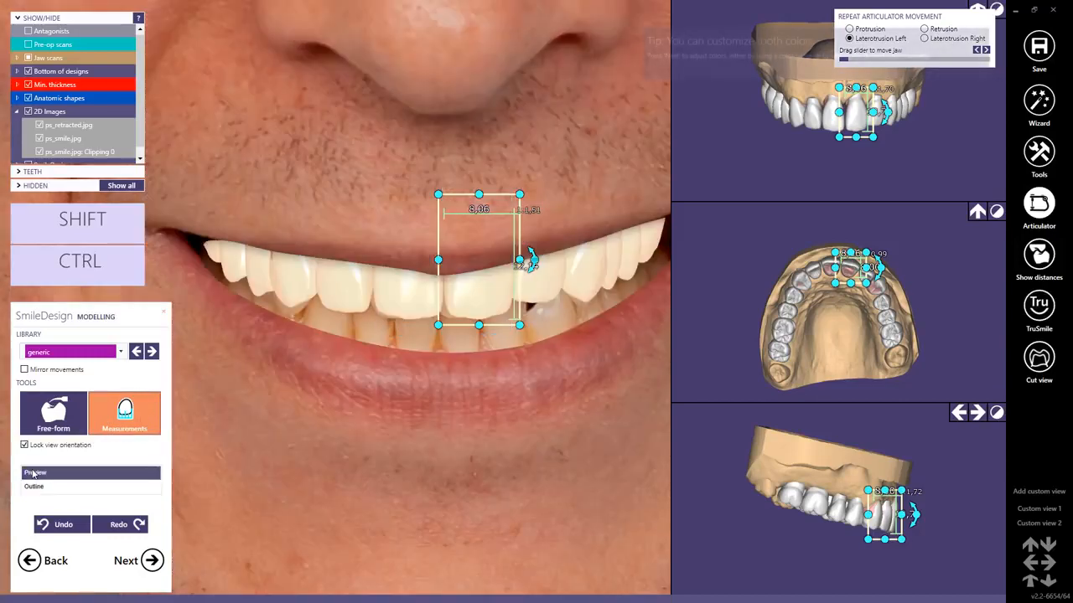
{"action": "scroll", "coordinate": [435, 286], "scroll_direction": "down", "scroll_amount": 3}
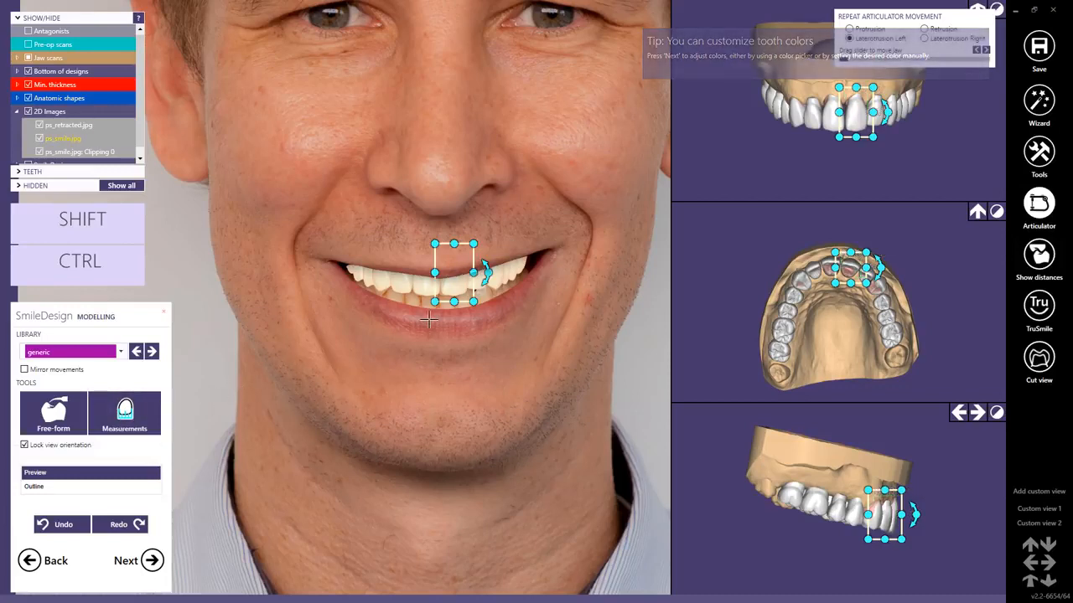
{"action": "left_click", "coordinate": [470, 315]}
{"action": "left_click", "coordinate": [500, 279]}
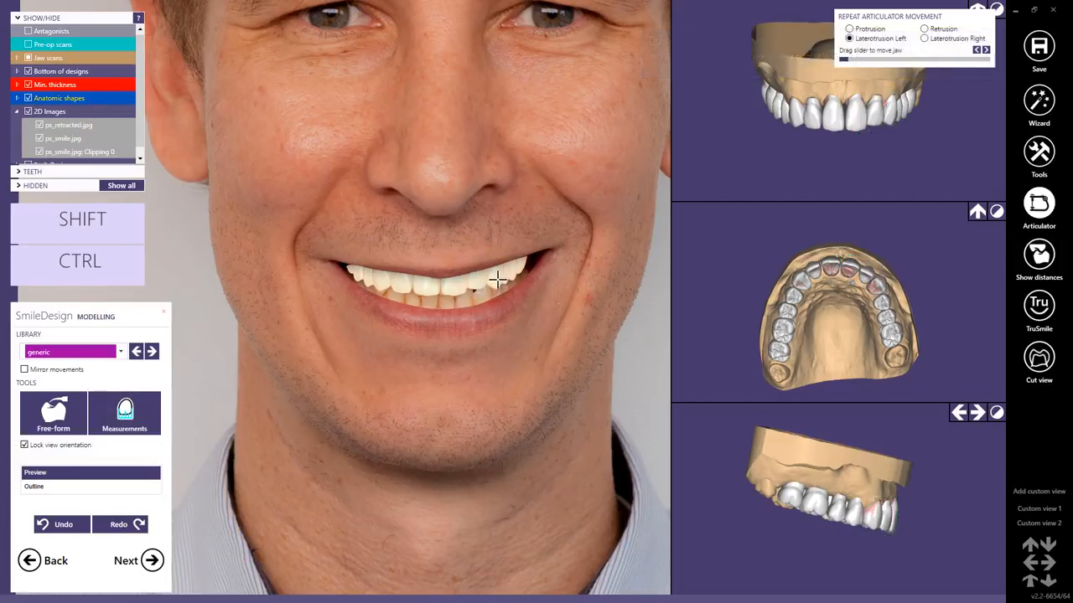
{"action": "left_click_drag", "start_coordinate": [499, 277], "coordinate": [498, 277]}
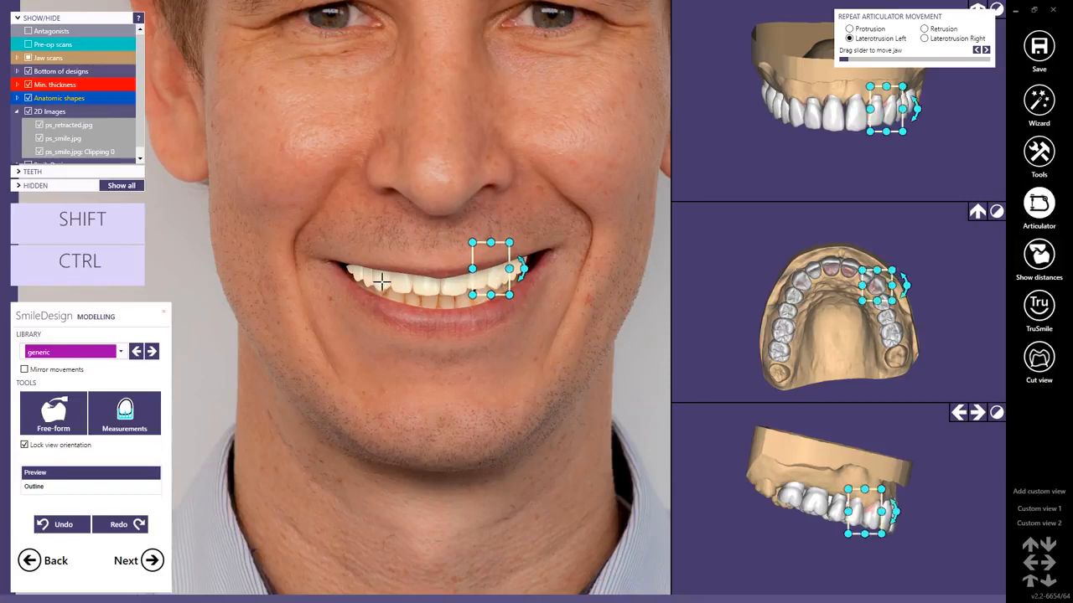
{"action": "left_click", "coordinate": [382, 283]}
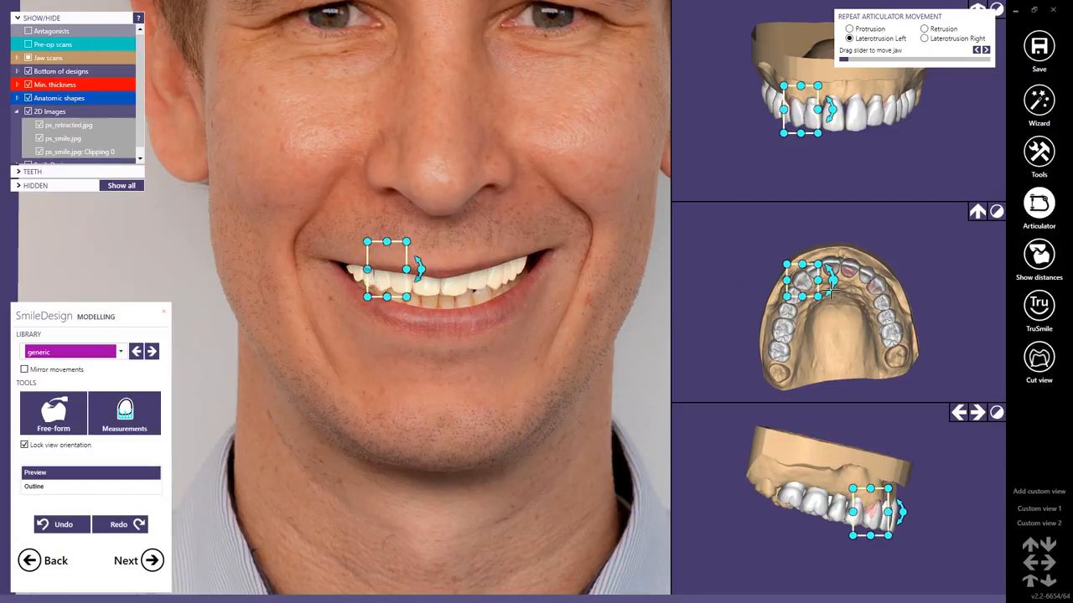
Nudge the upper right lateral incisor into the arch line in the occlusal view.
{"action": "scroll", "coordinate": [832, 288], "scroll_direction": "up", "scroll_amount": 5}
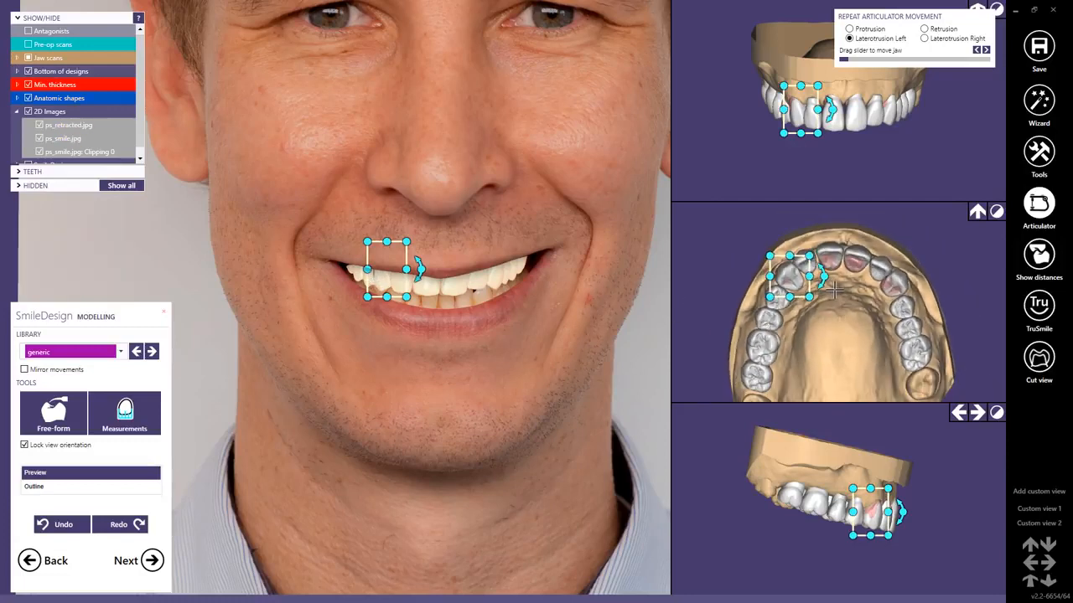
{"action": "scroll", "coordinate": [798, 260], "scroll_direction": "up", "scroll_amount": 2}
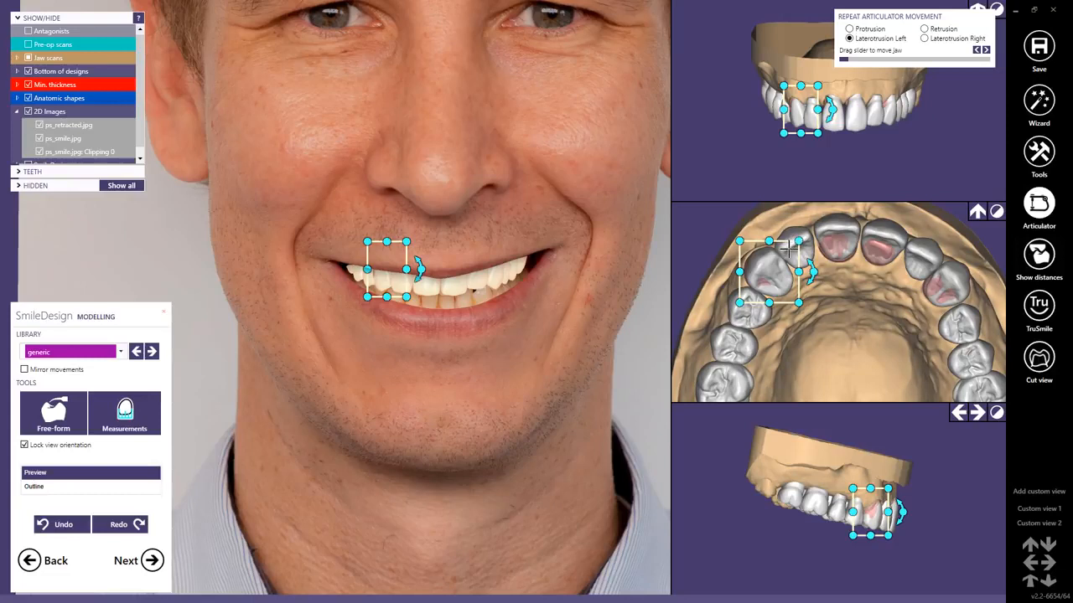
{"action": "left_click", "coordinate": [799, 241]}
{"action": "left_click_drag", "start_coordinate": [800, 242], "coordinate": [801, 243]}
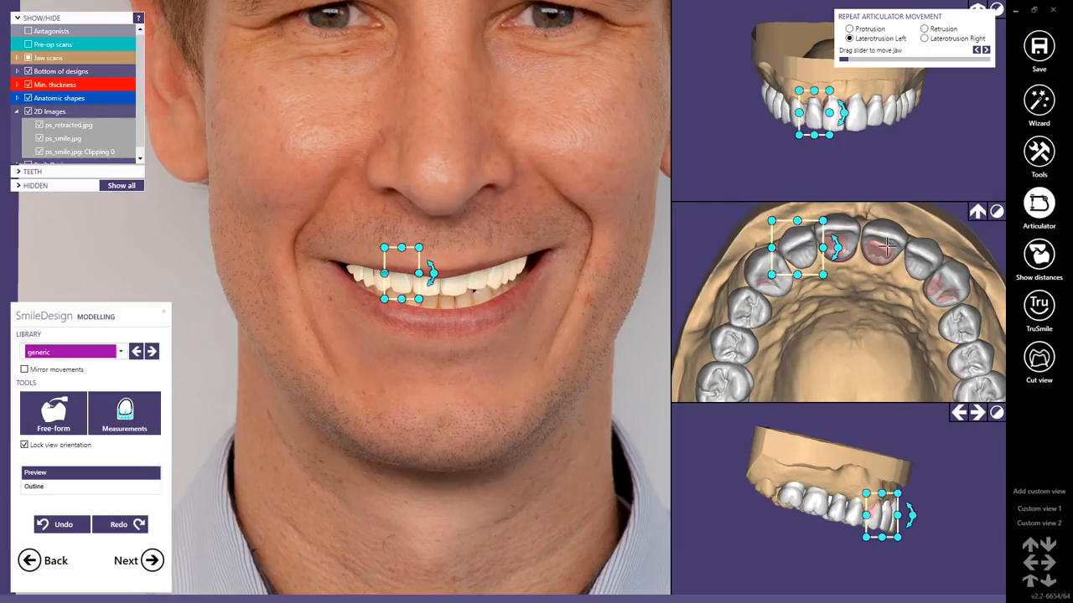
Nudge the upper right central incisor into the arch line in the occlusal view and check the neighbouring left central incisor and right canine.
{"action": "left_click", "coordinate": [859, 233]}
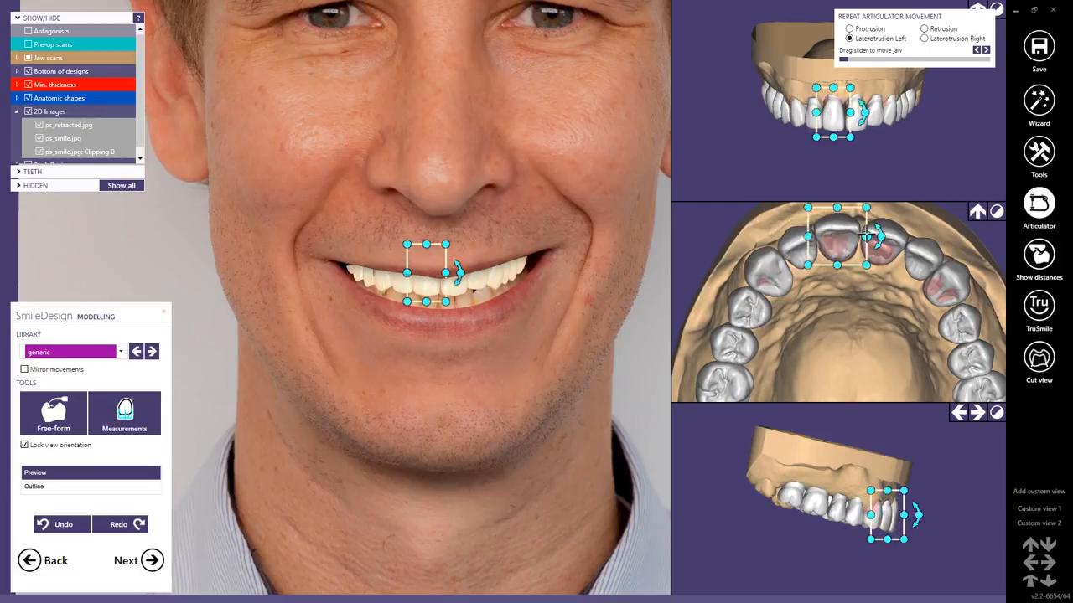
{"action": "left_click_drag", "start_coordinate": [867, 237], "coordinate": [854, 241]}
{"action": "left_click", "coordinate": [891, 240]}
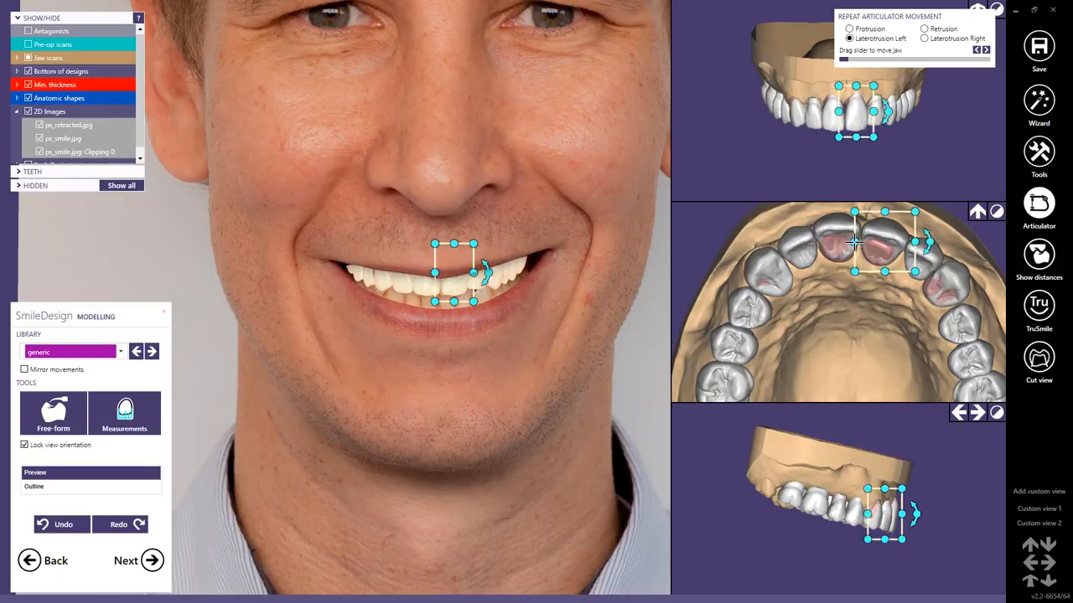
{"action": "left_click", "coordinate": [790, 284]}
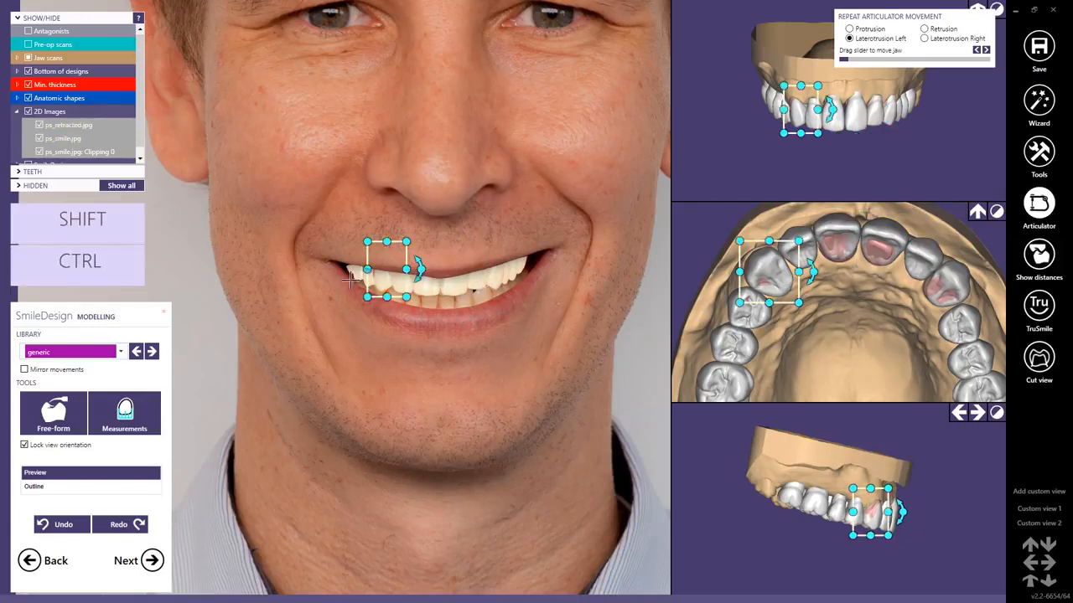
Proceed to the SmileDesign preview and pick the tooth base color from a shadowy area of the lower teeth in the smile photo.
{"action": "left_click", "coordinate": [151, 560]}
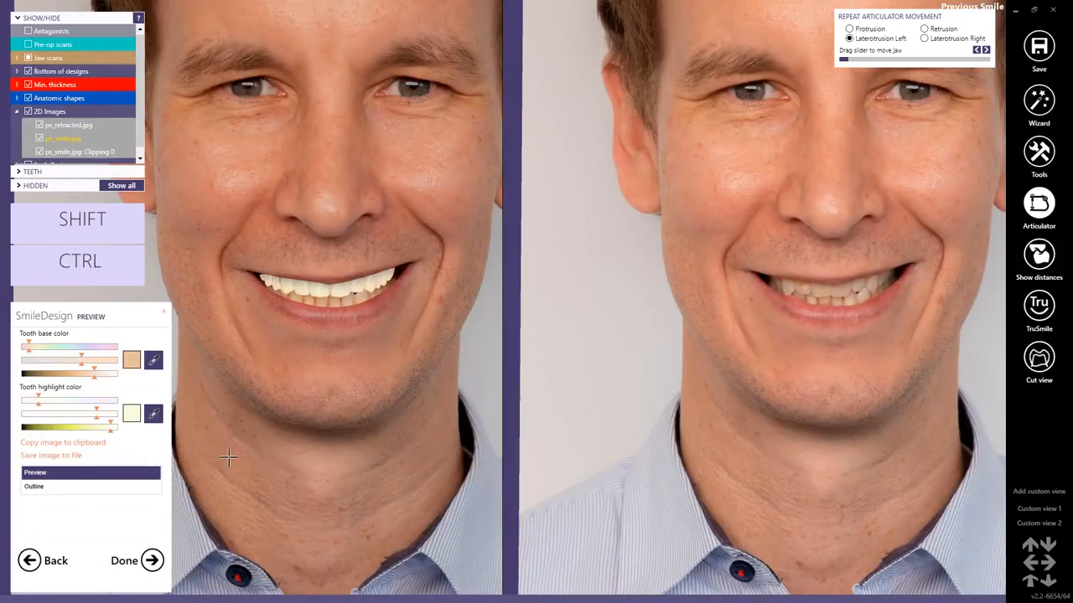
{"action": "left_click", "coordinate": [156, 361]}
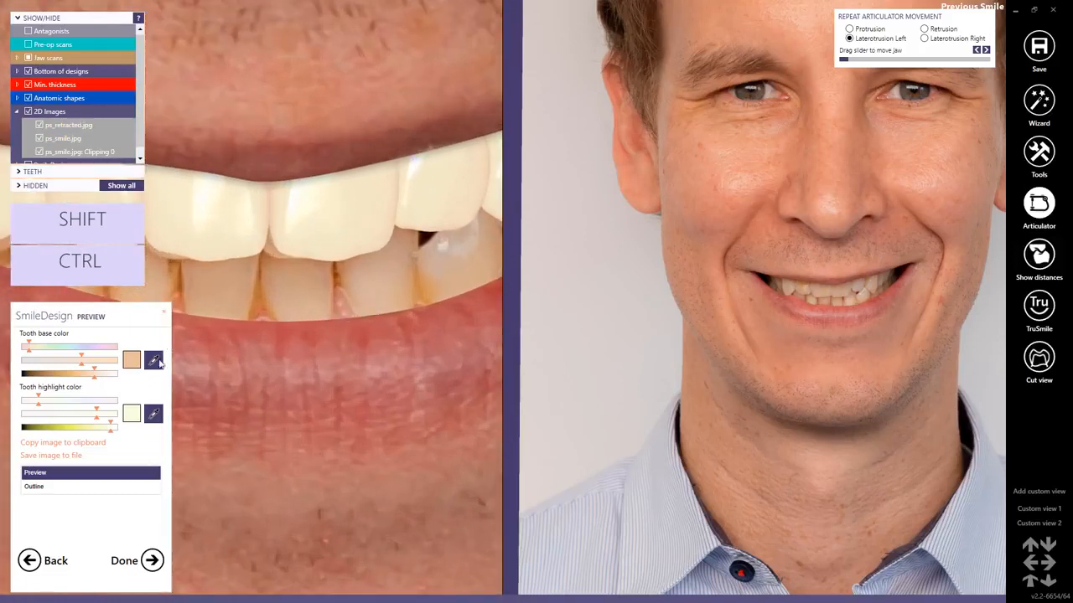
{"action": "left_click", "coordinate": [152, 362]}
{"action": "left_click", "coordinate": [422, 291]}
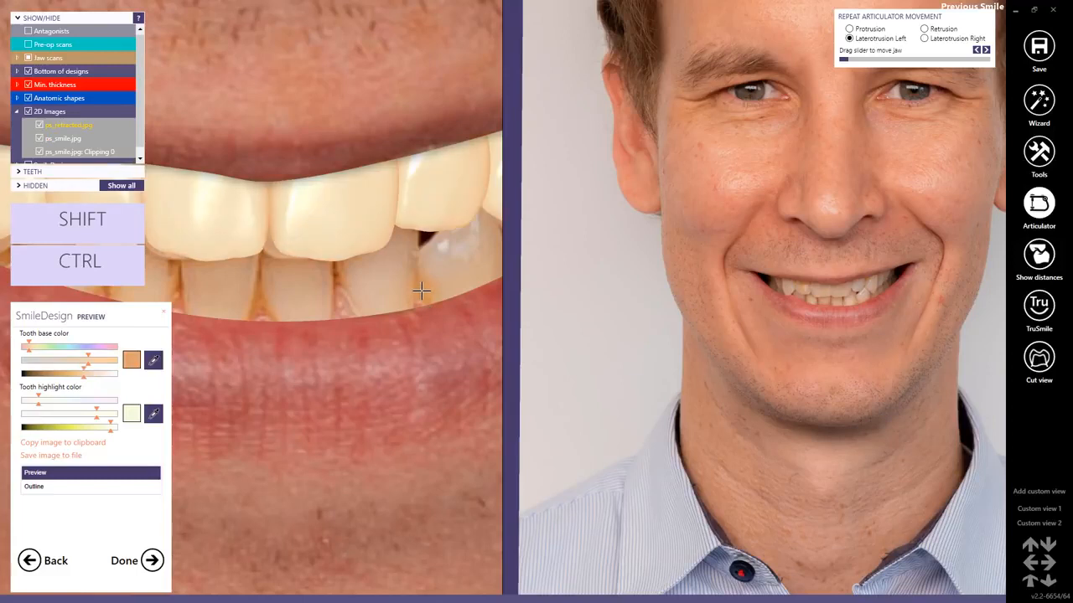
Pick the tooth highlight color from a bright spot on a natural tooth in the smile photo.
{"action": "scroll", "coordinate": [422, 291], "scroll_direction": "down", "scroll_amount": 1}
{"action": "left_click", "coordinate": [153, 413]}
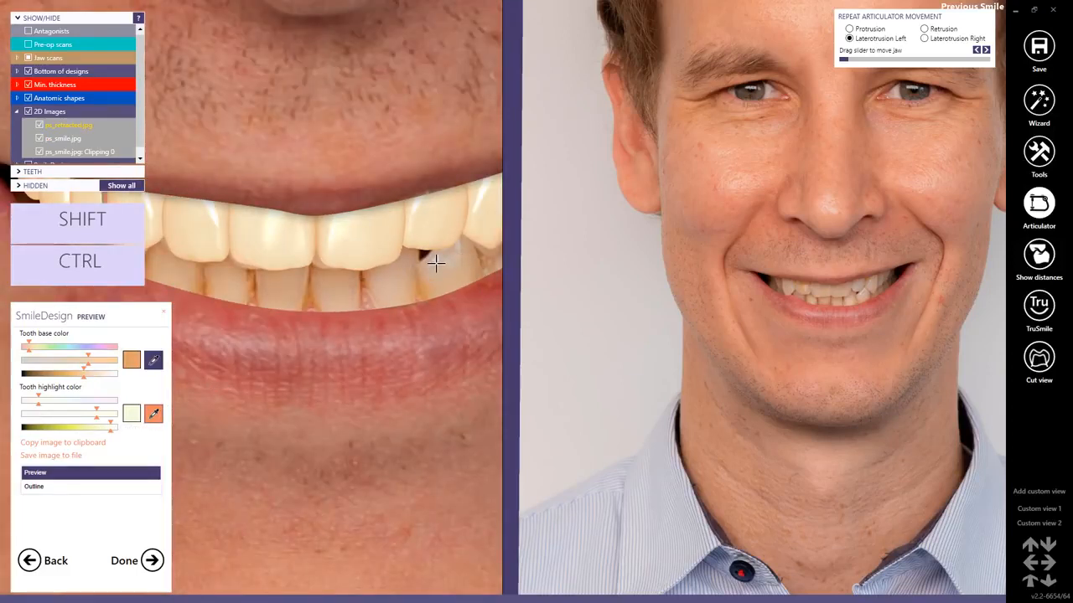
{"action": "left_click", "coordinate": [434, 263]}
{"action": "left_click", "coordinate": [153, 414]}
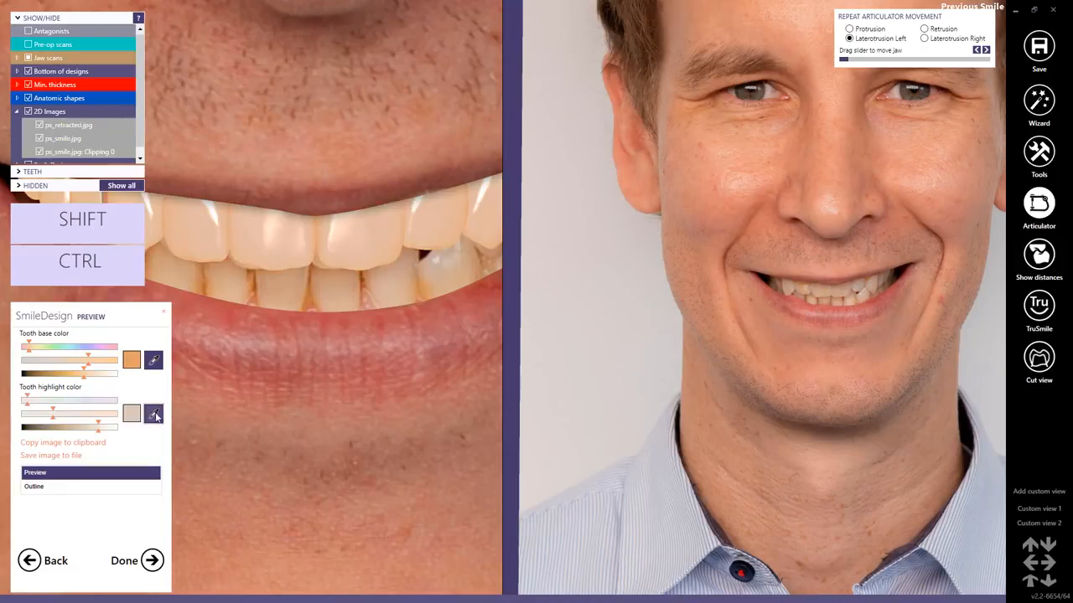
{"action": "left_click", "coordinate": [434, 259]}
{"action": "scroll", "coordinate": [434, 259], "scroll_direction": "down", "scroll_amount": 5}
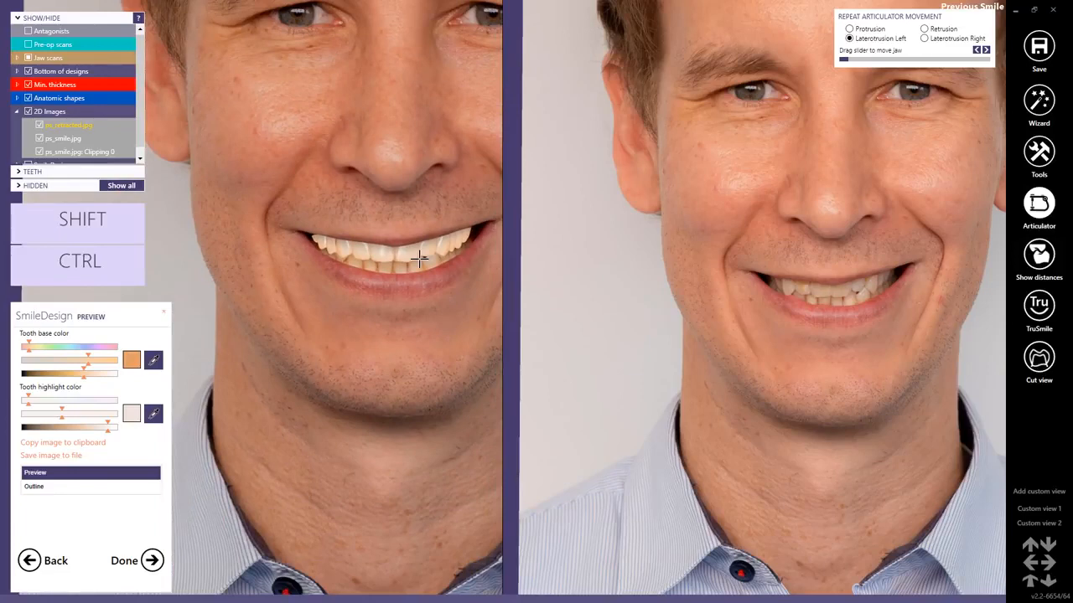
Return to SmileDesign modelling and show the tooth setup as a preview in the smile photo.
{"action": "left_click", "coordinate": [29, 560]}
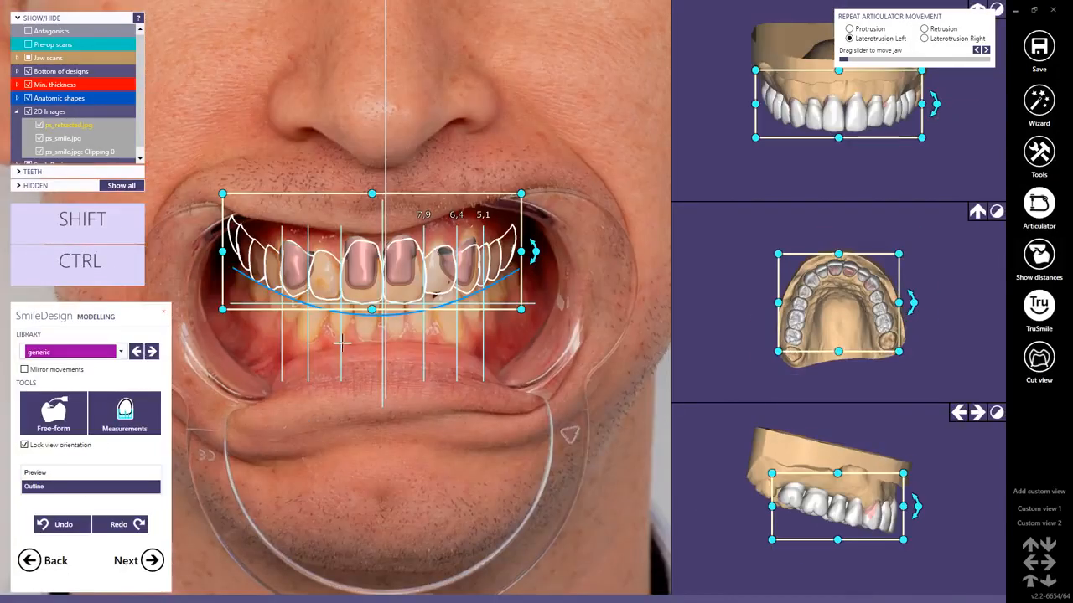
{"action": "left_click", "coordinate": [37, 473]}
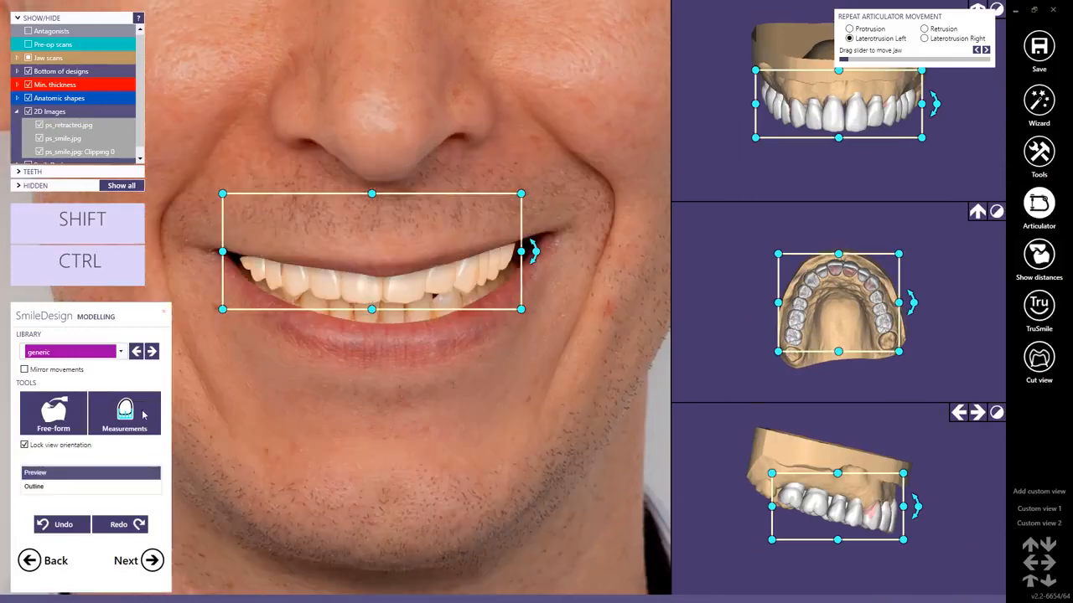
{"action": "left_click", "coordinate": [405, 290]}
{"action": "left_click", "coordinate": [403, 289]}
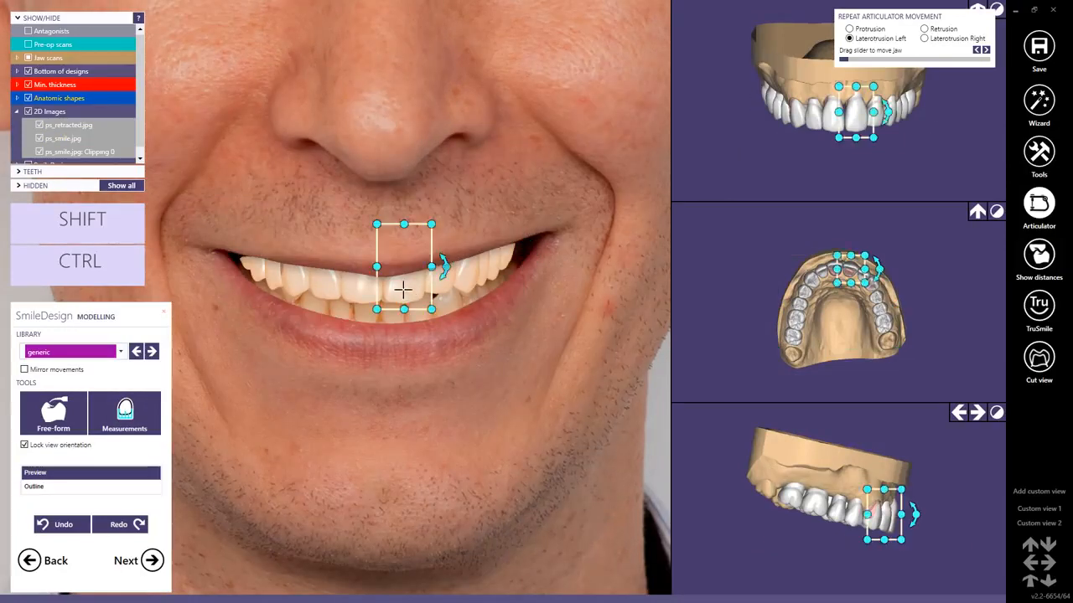
{"action": "scroll", "coordinate": [402, 289], "scroll_direction": "down", "scroll_amount": 5}
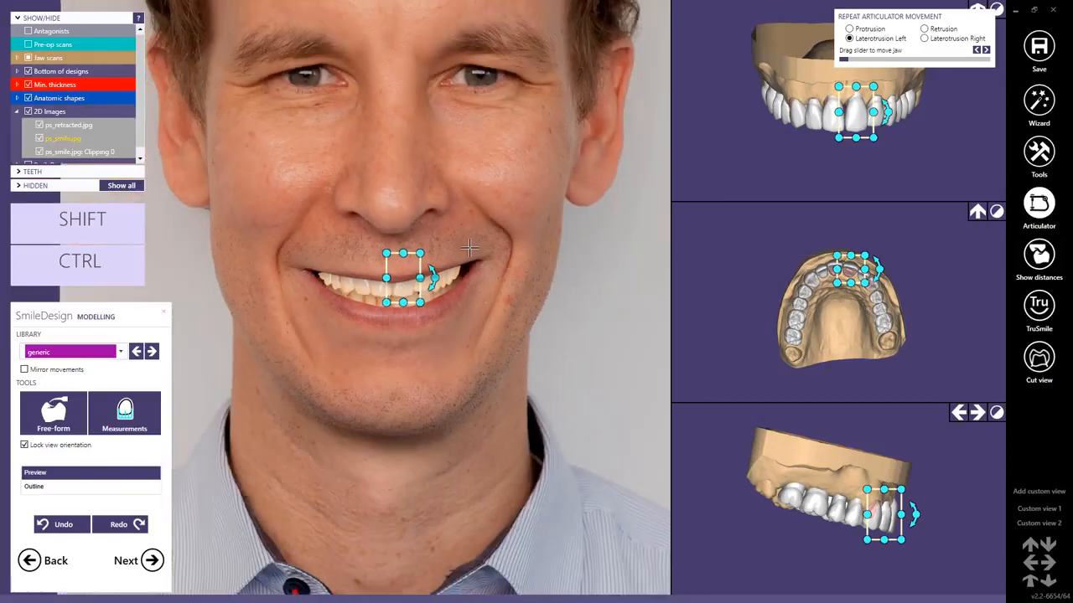
{"action": "left_click", "coordinate": [467, 351]}
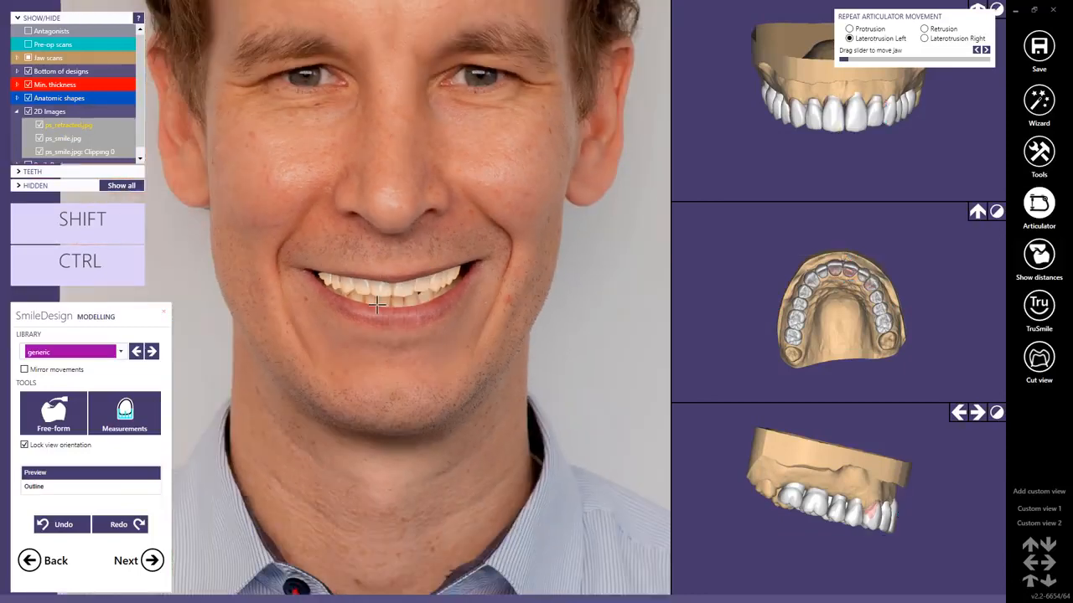
Examine the upper left canine and the posterior teeth on both sides in the smile photo preview.
{"action": "scroll", "coordinate": [413, 300], "scroll_direction": "up", "scroll_amount": 5}
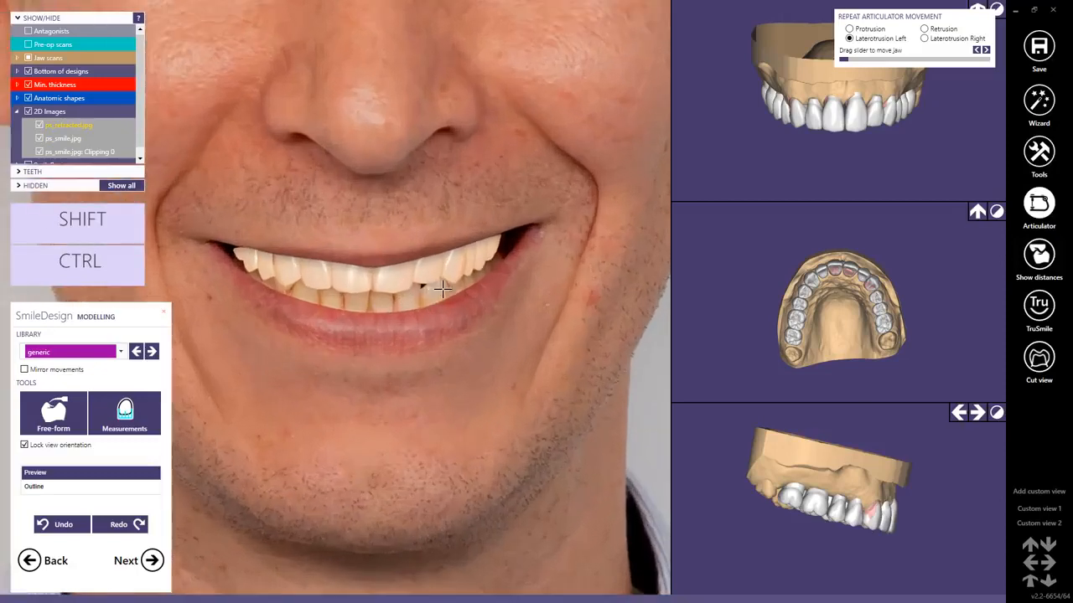
{"action": "left_click", "coordinate": [457, 264]}
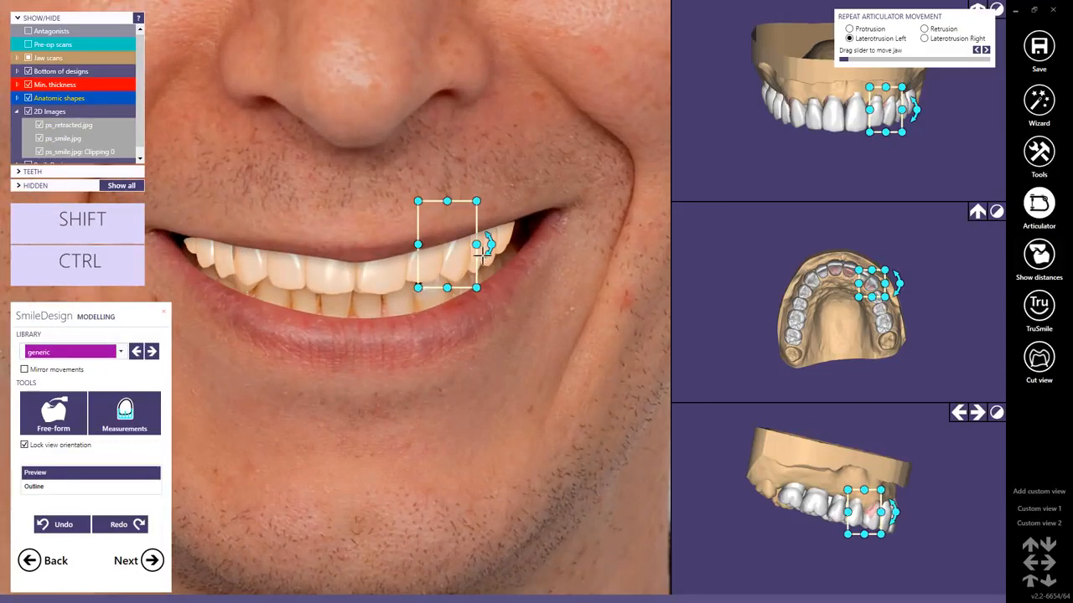
{"action": "mouse_move", "coordinate": [477, 255]}
{"action": "left_click_drag", "start_coordinate": [477, 255], "coordinate": [492, 248]}
{"action": "mouse_move", "coordinate": [492, 250]}
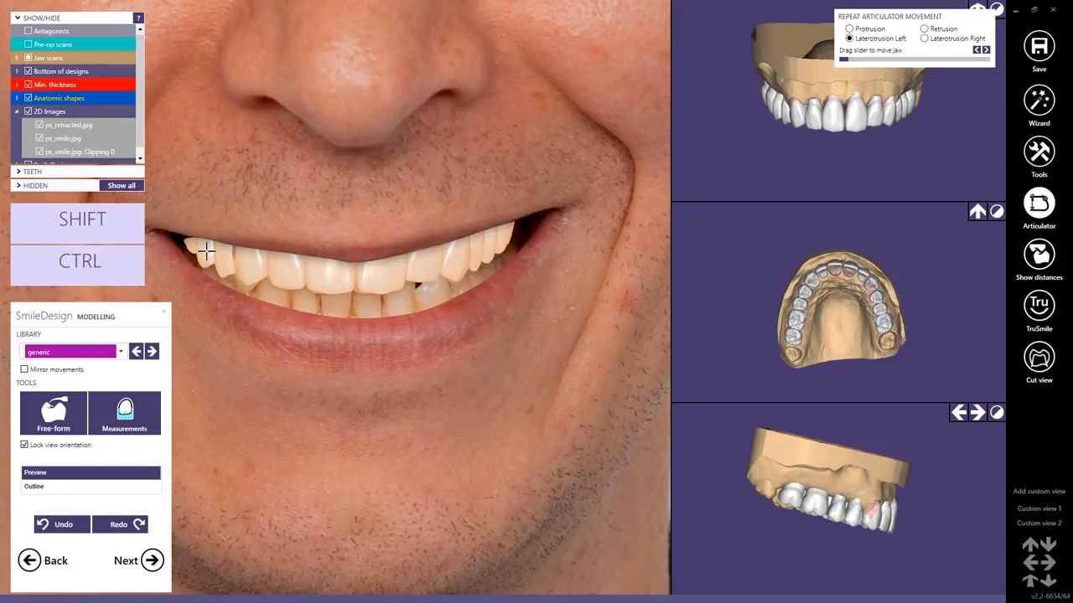
{"action": "mouse_move", "coordinate": [205, 250]}
{"action": "left_click_drag", "start_coordinate": [205, 249], "coordinate": [210, 246]}
{"action": "scroll", "coordinate": [353, 378], "scroll_direction": "down", "scroll_amount": 5}
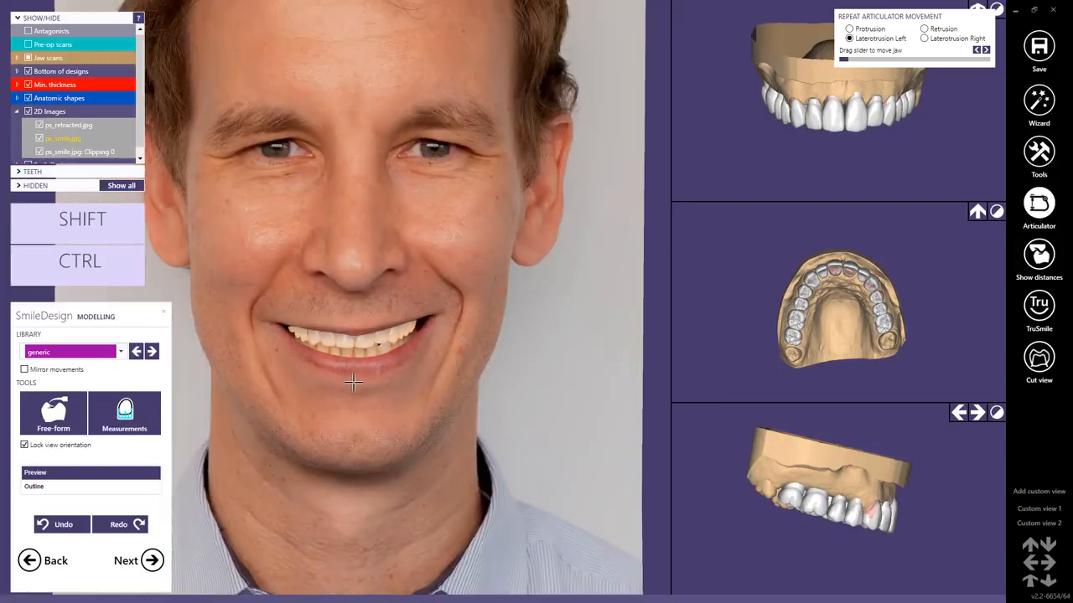
Save the final smile preview image to file and finish SmileDesign.
{"action": "left_click", "coordinate": [151, 562]}
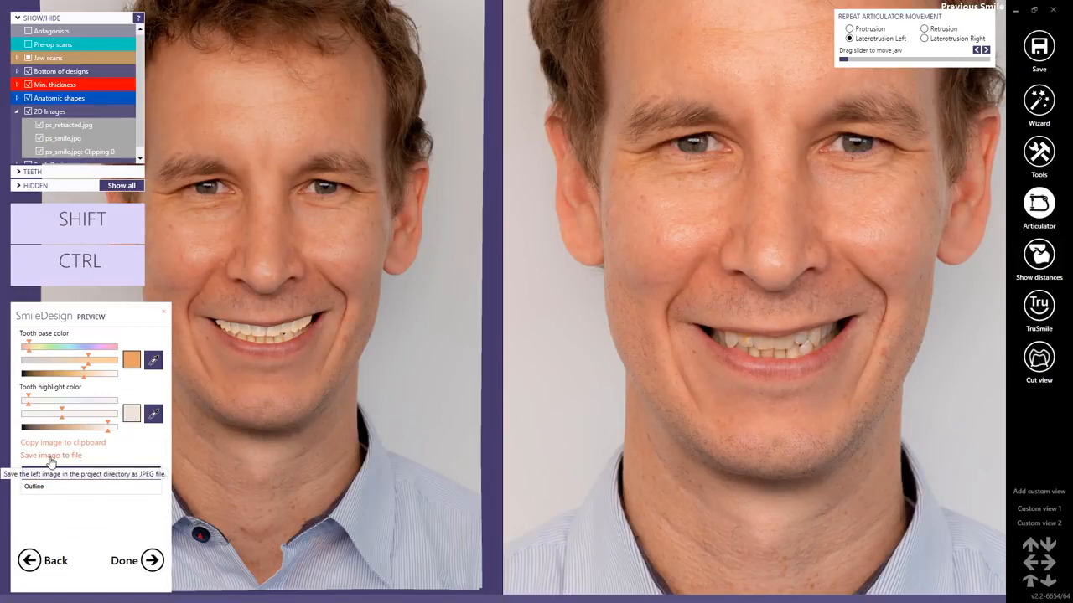
{"action": "left_click", "coordinate": [51, 455]}
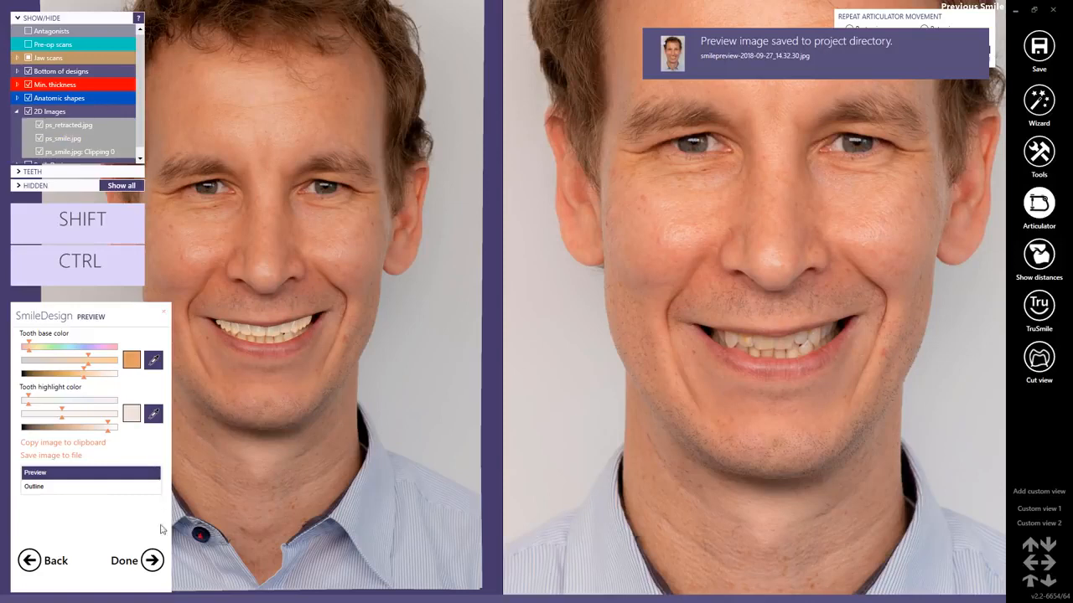
{"action": "left_click", "coordinate": [147, 564]}
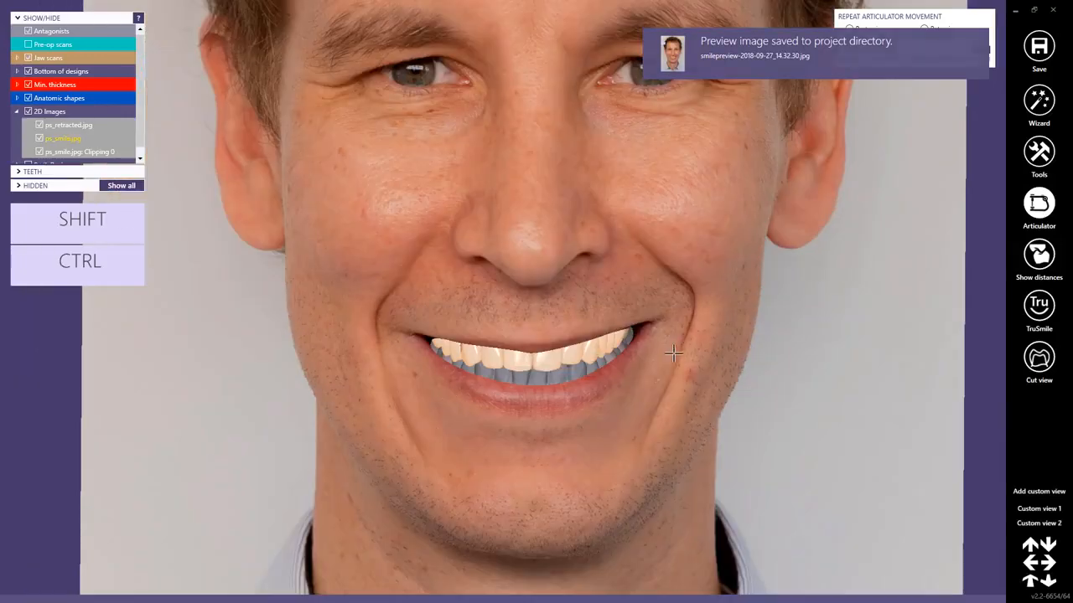
Switch back to the wizard and advance from Tooth Placement to Free-Forming, adapting the model teeth.
{"action": "scroll", "coordinate": [673, 353], "scroll_direction": "down", "scroll_amount": 3}
{"action": "scroll", "coordinate": [674, 354], "scroll_direction": "down", "scroll_amount": 2}
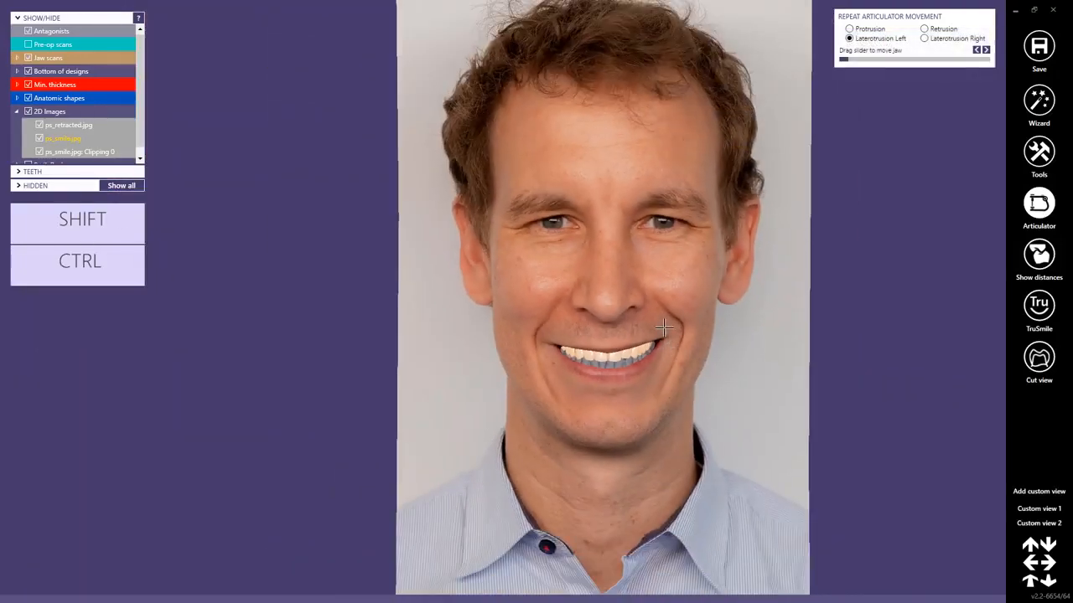
{"action": "middle_click", "coordinate": [665, 328]}
{"action": "scroll", "coordinate": [514, 257], "scroll_direction": "down", "scroll_amount": 1}
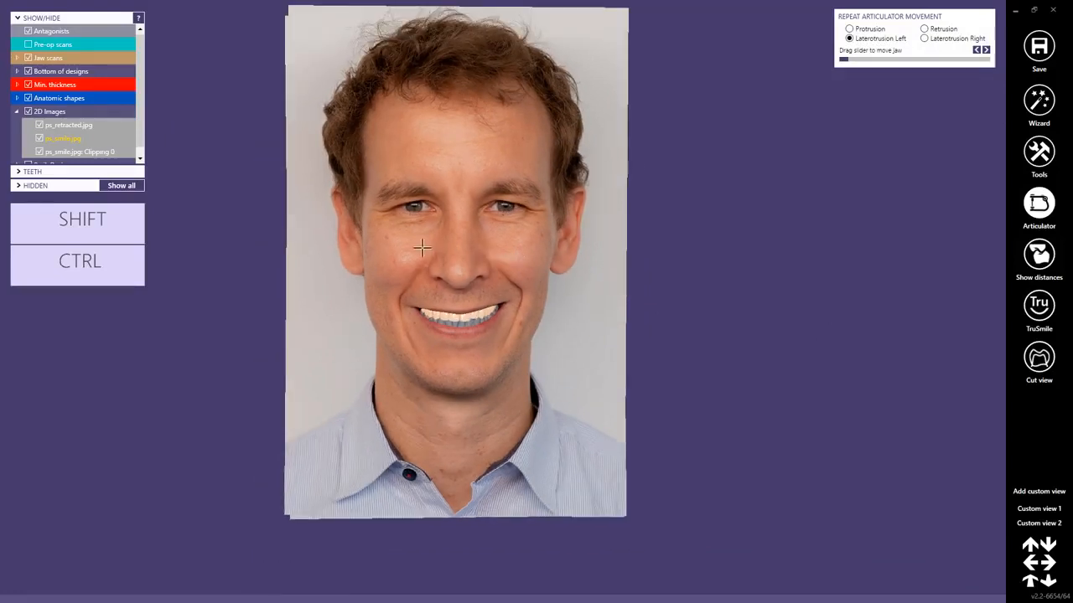
{"action": "mouse_move", "coordinate": [414, 247]}
{"action": "right_mouse_down"}
{"action": "mouse_move", "coordinate": [449, 243]}
{"action": "mouse_move", "coordinate": [415, 245]}
{"action": "right_mouse_up"}
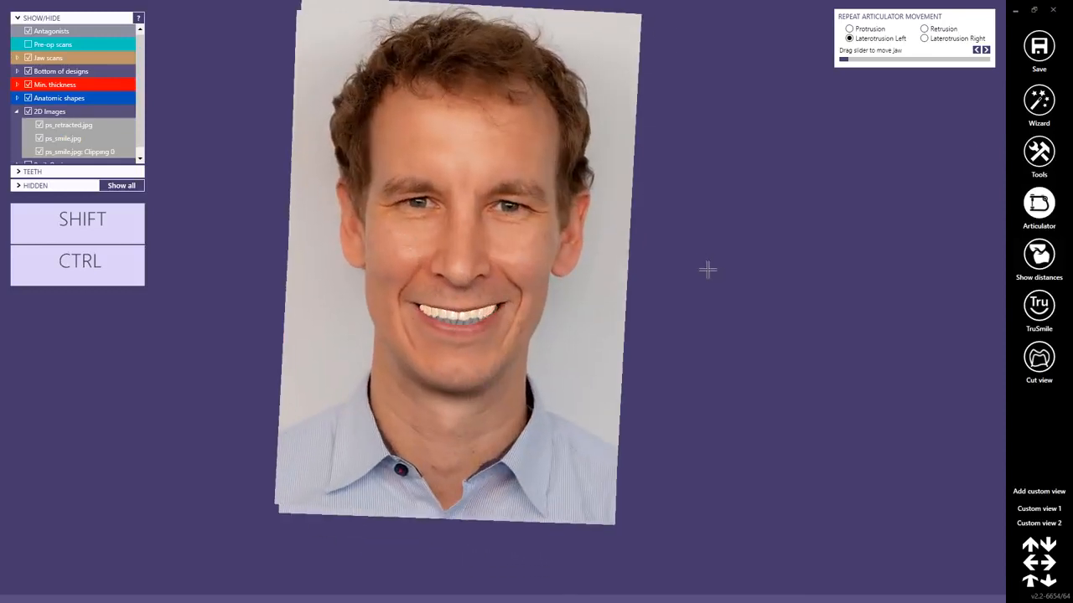
{"action": "left_click", "coordinate": [513, 262], "text": "ctrl+shift"}
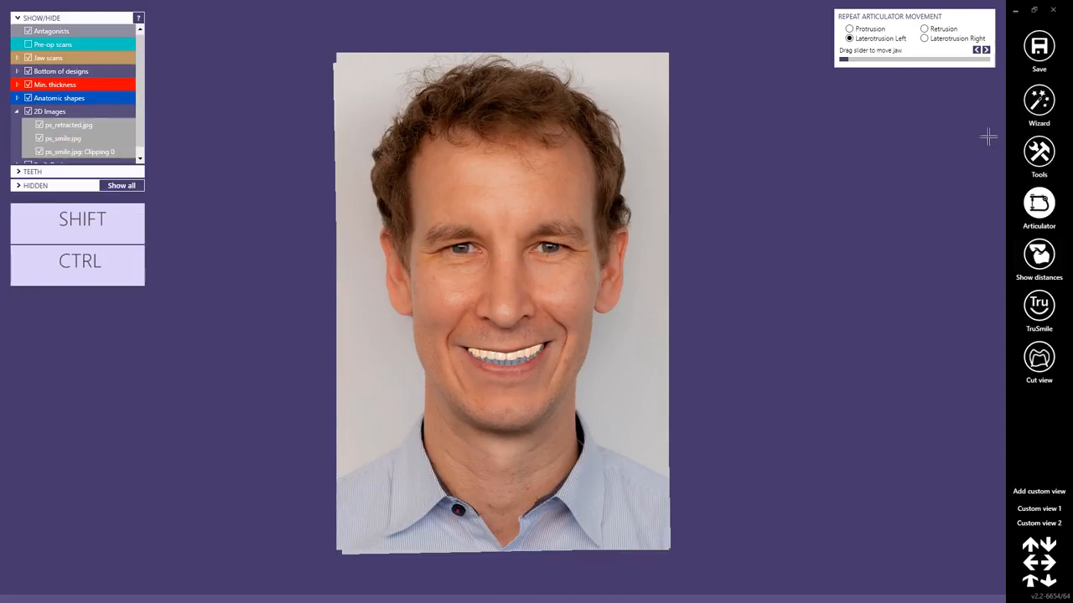
{"action": "left_click", "coordinate": [1039, 99]}
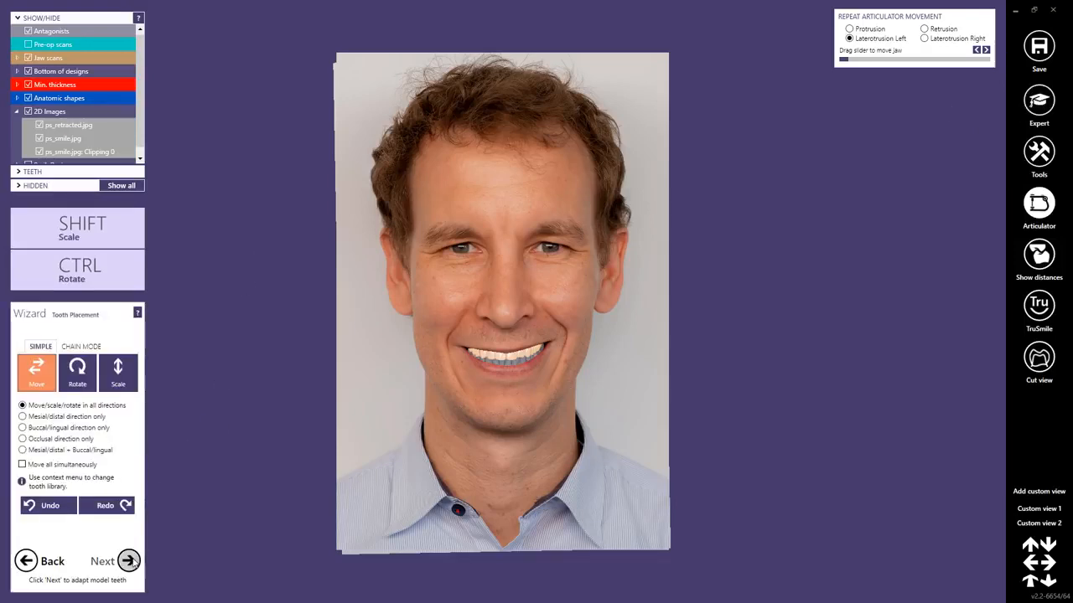
{"action": "left_click", "coordinate": [130, 562]}
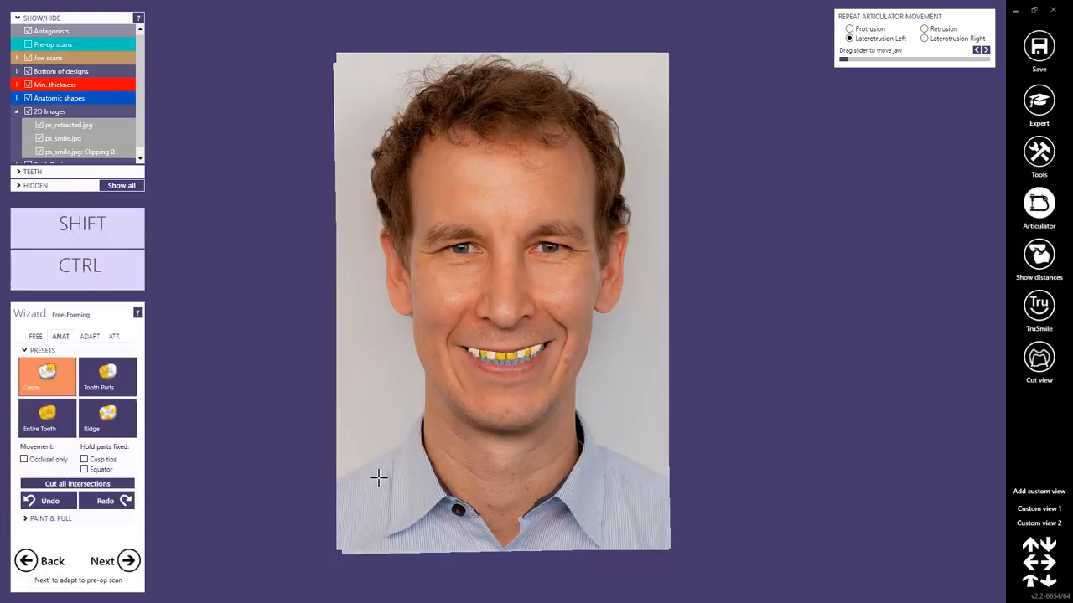
Turn on TruSmile rendering and change its display mode to Smile Design.
{"action": "left_click", "coordinate": [1039, 305]}
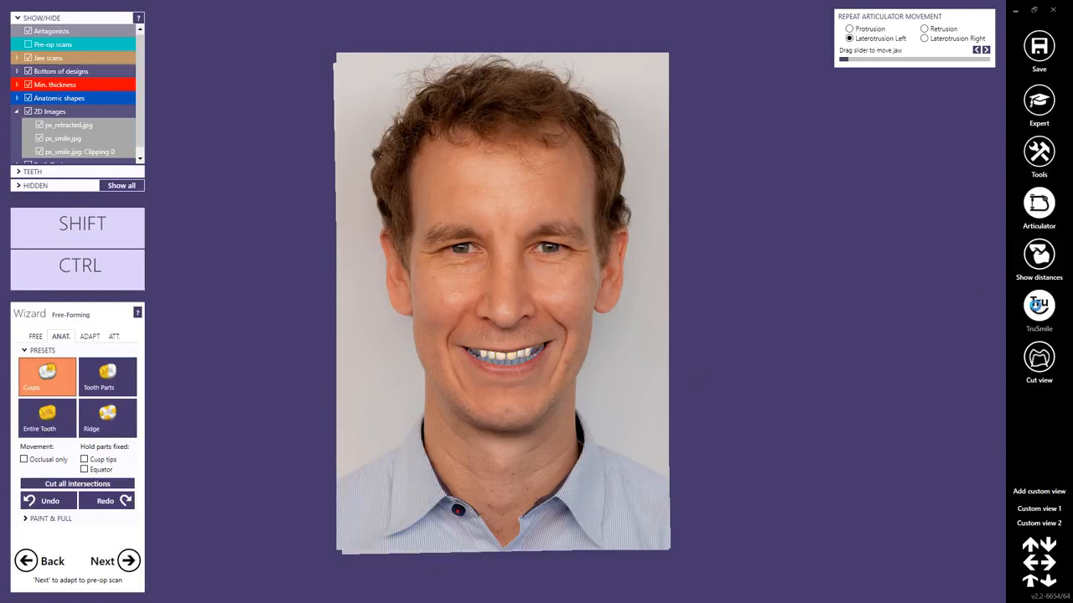
{"action": "right_click", "coordinate": [1043, 310]}
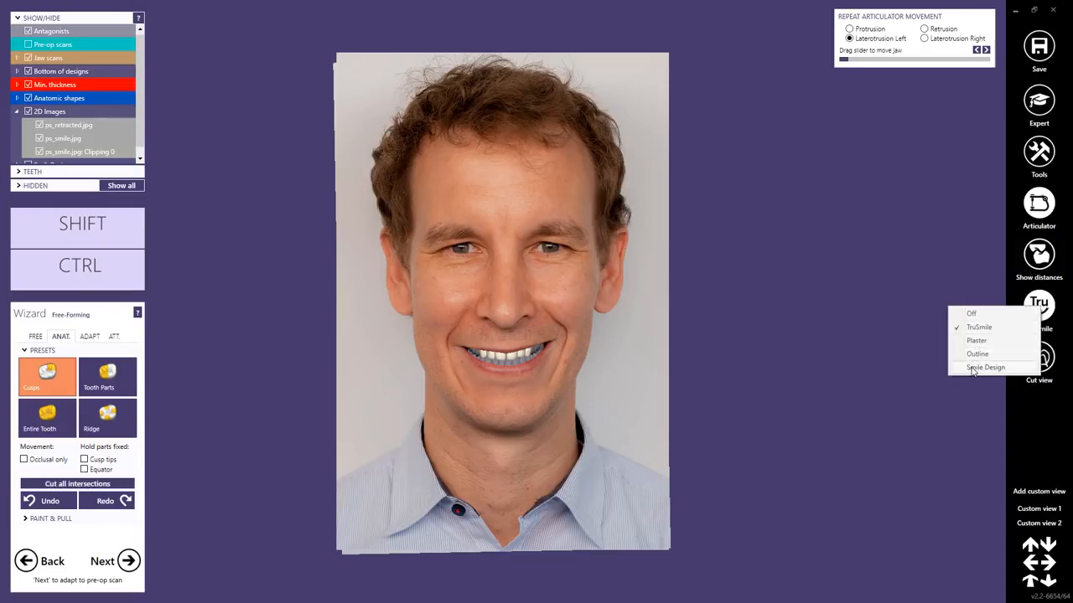
{"action": "left_click", "coordinate": [972, 368]}
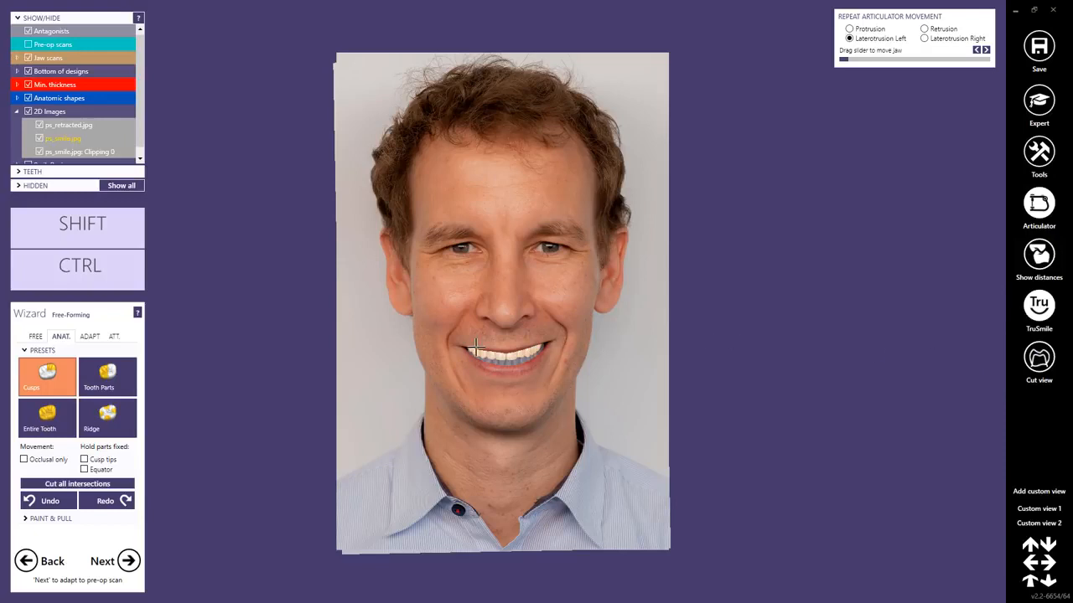
Hide all 2D images so only the 3D models with the designed teeth are shown.
{"action": "left_click", "coordinate": [27, 112]}
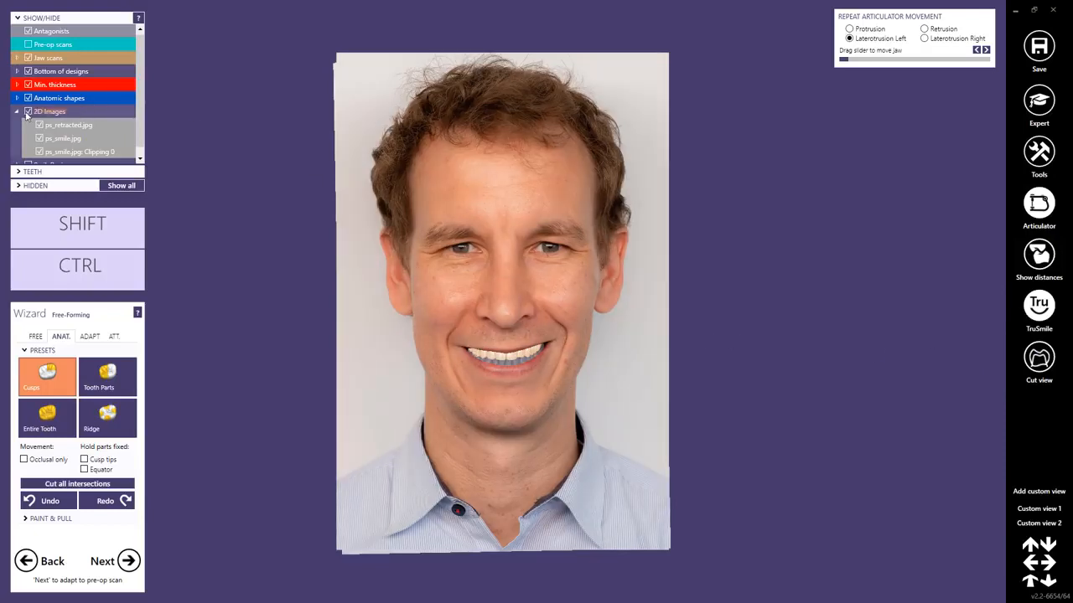
{"action": "scroll", "coordinate": [509, 339], "scroll_direction": "up", "scroll_amount": 3}
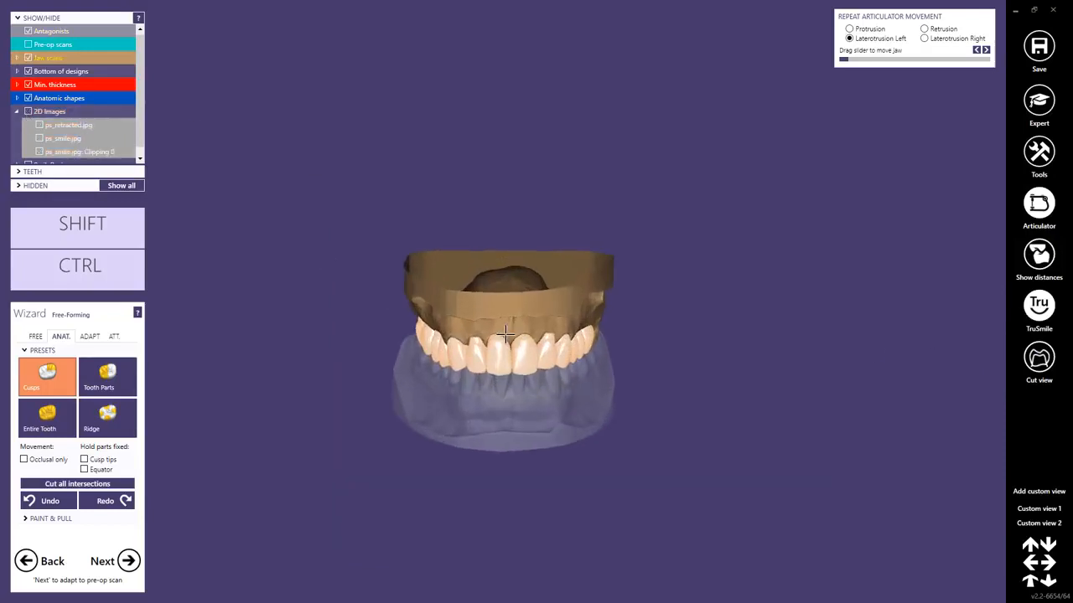
{"action": "right_click_drag", "start_coordinate": [506, 339], "coordinate": [505, 321]}
{"action": "scroll", "coordinate": [505, 324], "scroll_direction": "up", "scroll_amount": 4}
{"action": "scroll", "coordinate": [270, 334], "scroll_direction": "up", "scroll_amount": 1}
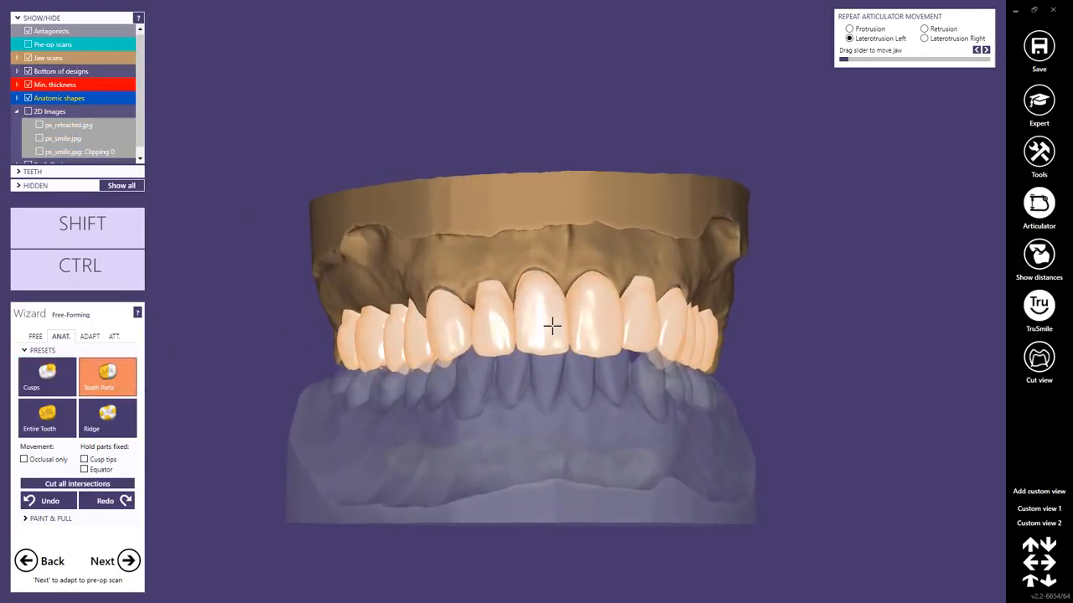
Switch the tooth display from Smile Design back to TruSmile rendering on the 3D model.
{"action": "right_click_drag", "start_coordinate": [561, 343], "coordinate": [606, 351]}
{"action": "left_click", "coordinate": [1043, 313]}
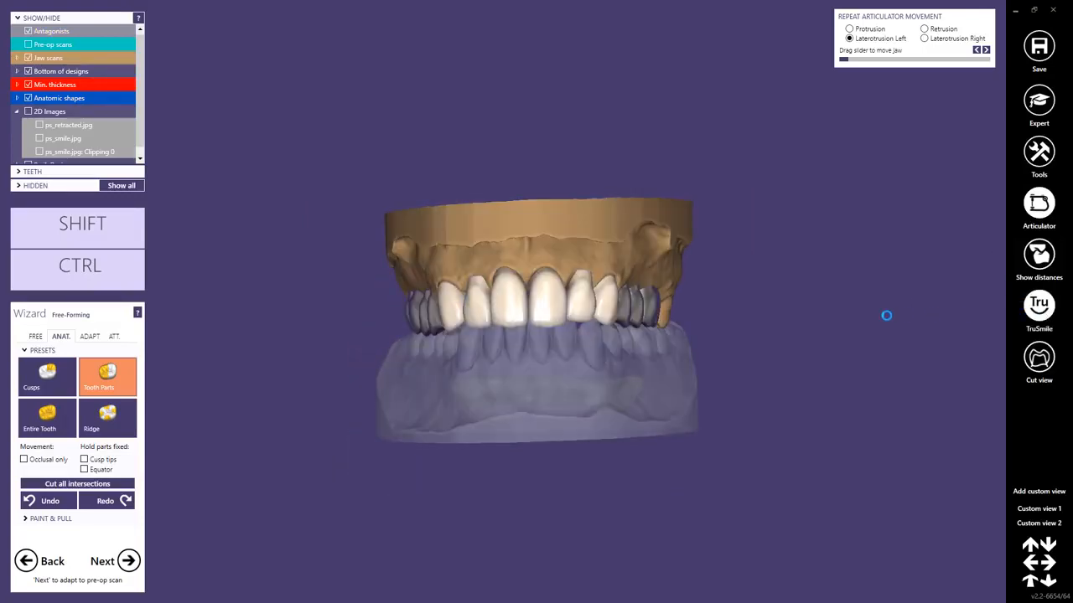
{"action": "mouse_move", "coordinate": [578, 359]}
{"action": "right_mouse_down"}
{"action": "mouse_move", "coordinate": [562, 355]}
{"action": "mouse_move", "coordinate": [576, 356]}
{"action": "right_mouse_up"}
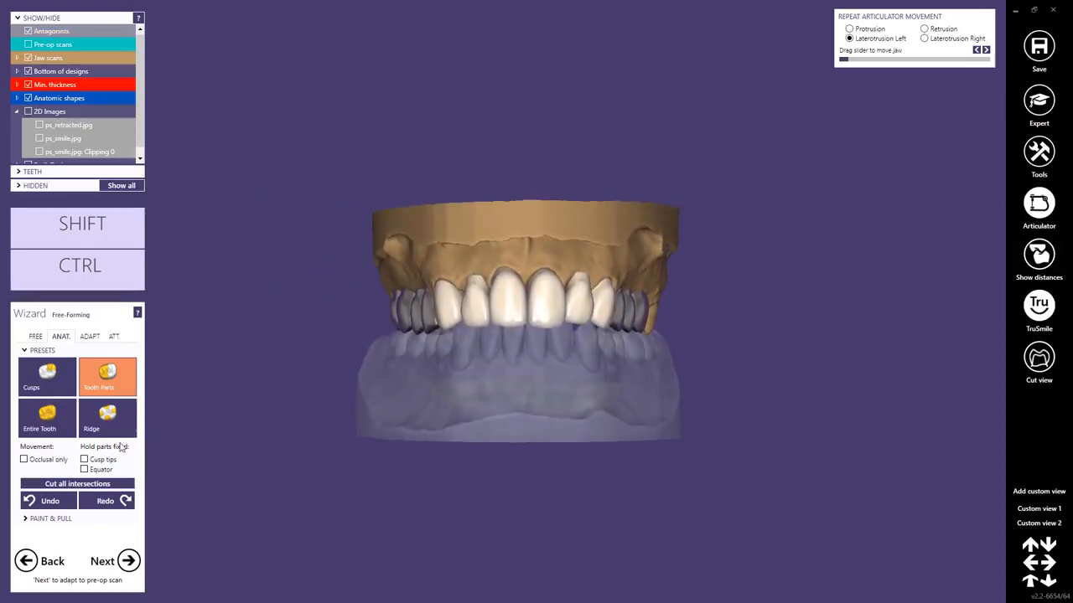
Hide the antagonists and turn the upper jaw model to its occlusal side.
{"action": "right_click_drag", "start_coordinate": [437, 371], "coordinate": [439, 358]}
{"action": "left_click", "coordinate": [485, 410], "text": "ctrl"}
{"action": "mouse_move", "coordinate": [486, 410]}
{"action": "right_mouse_down"}
{"action": "mouse_move", "coordinate": [495, 393]}
{"action": "mouse_move", "coordinate": [499, 404]}
{"action": "right_mouse_up"}
Turn on the distance display to colour-map the contacts on the designed upper teeth.
{"action": "scroll", "coordinate": [394, 446], "scroll_direction": "up", "scroll_amount": 5}
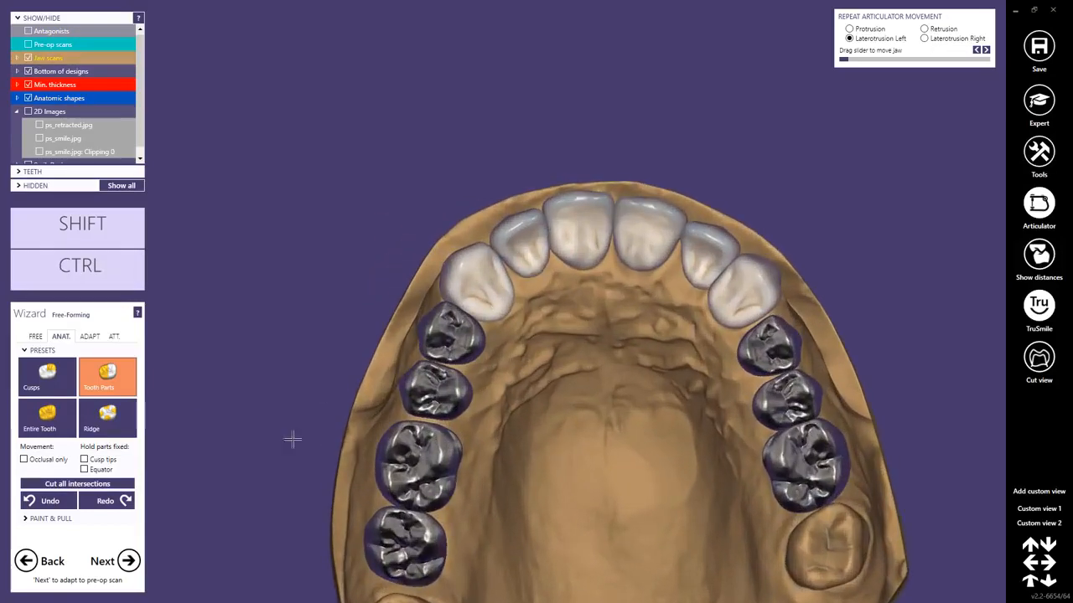
{"action": "scroll", "coordinate": [292, 439], "scroll_direction": "up", "scroll_amount": 1}
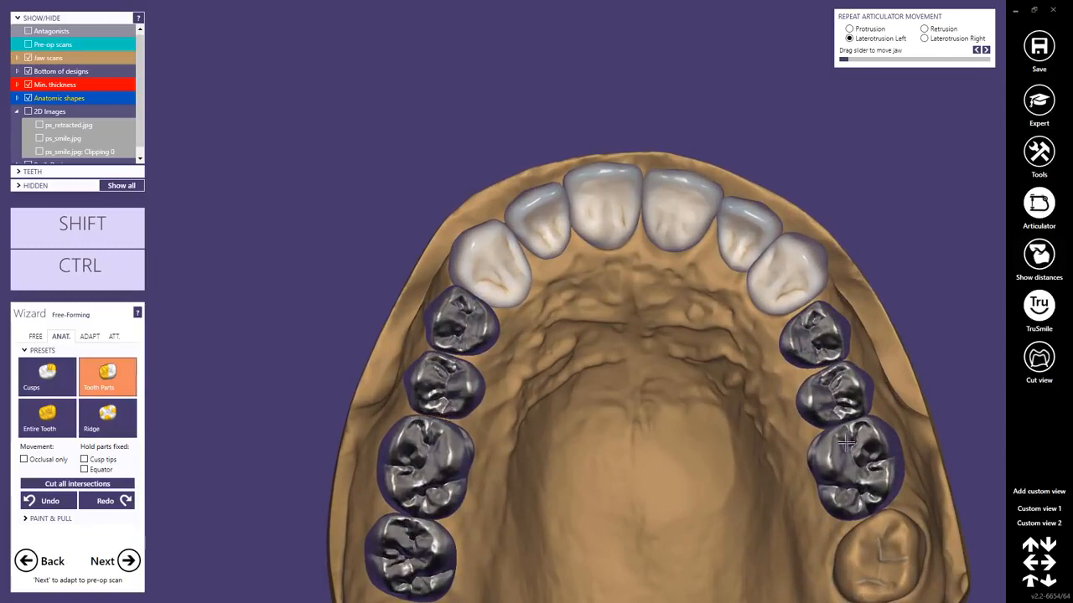
{"action": "right_click_drag", "start_coordinate": [828, 412], "coordinate": [813, 419]}
{"action": "right_click_drag", "start_coordinate": [540, 297], "coordinate": [514, 311]}
{"action": "scroll", "coordinate": [513, 312], "scroll_direction": "up", "scroll_amount": 3}
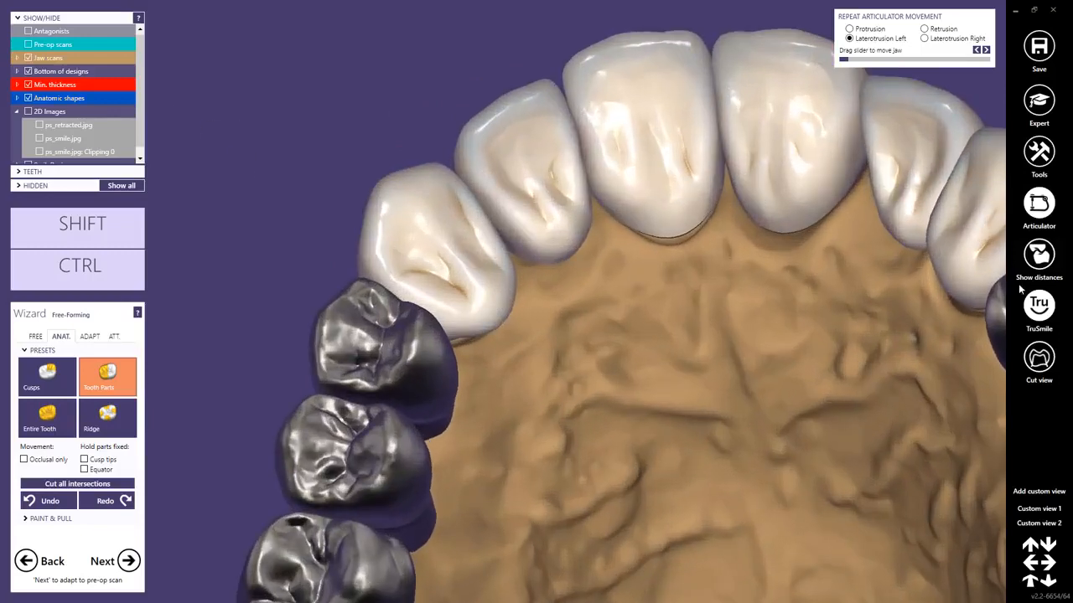
{"action": "left_click", "coordinate": [1039, 255]}
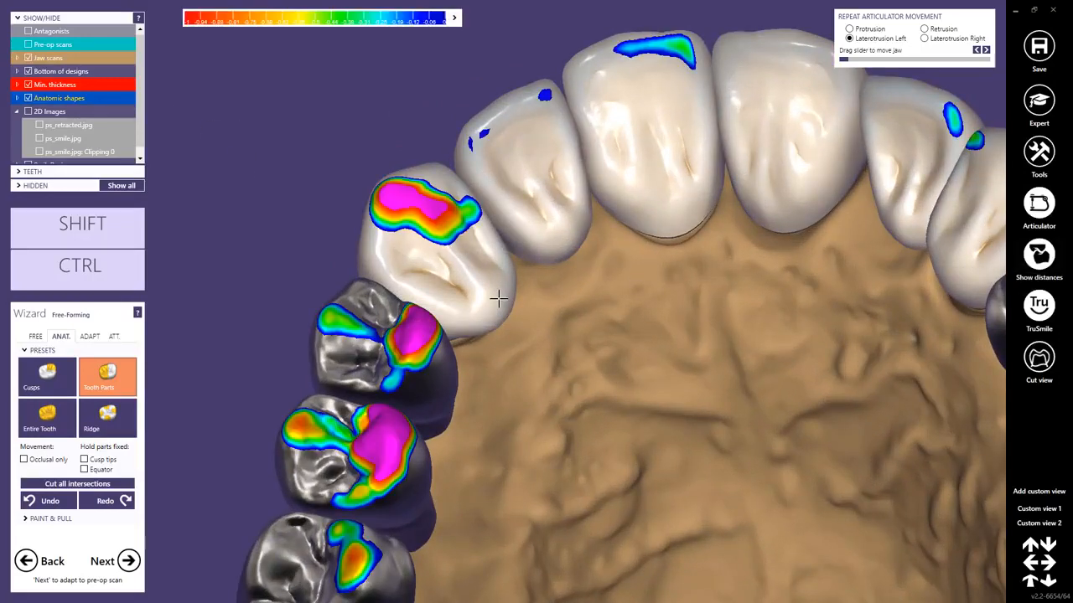
Examine the contact areas, the undersides of the pontics and crowns, and the labial surfaces of the designed teeth from several directions.
{"action": "left_click_drag", "start_coordinate": [498, 298], "coordinate": [461, 285]}
{"action": "right_click_drag", "start_coordinate": [461, 285], "coordinate": [483, 302]}
{"action": "right_click_drag", "start_coordinate": [564, 267], "coordinate": [816, 300]}
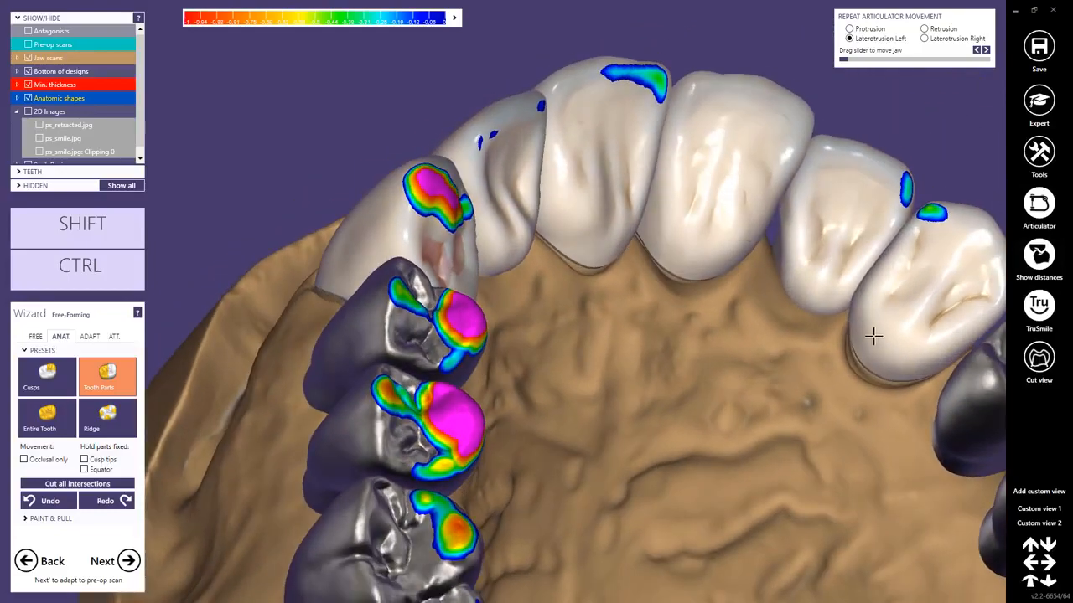
{"action": "right_click_drag", "start_coordinate": [870, 326], "coordinate": [656, 434]}
{"action": "scroll", "coordinate": [655, 434], "scroll_direction": "up", "scroll_amount": 4}
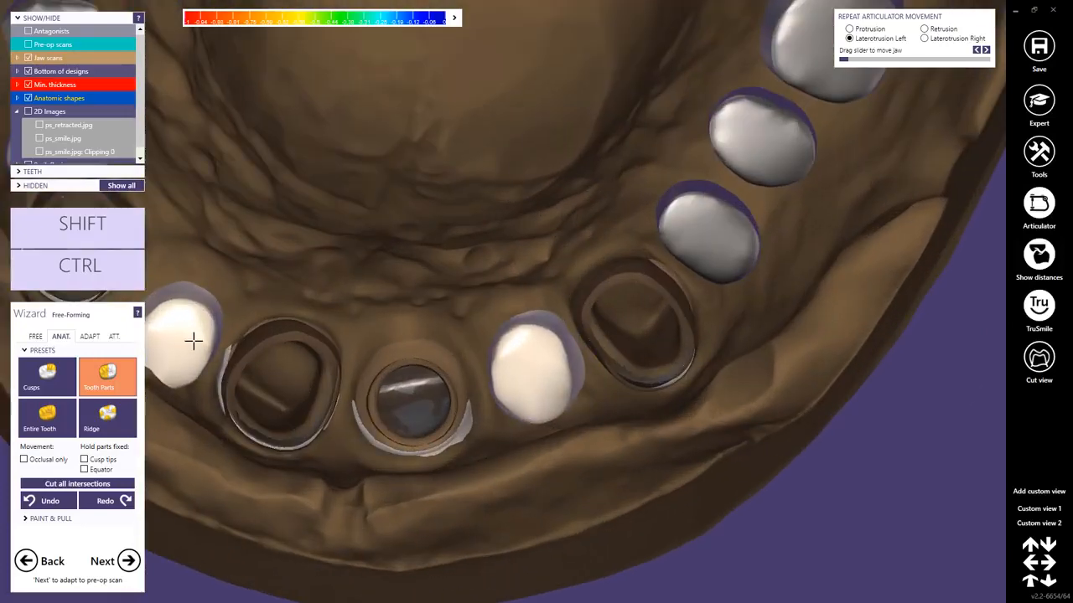
{"action": "right_click_drag", "start_coordinate": [192, 340], "coordinate": [495, 336]}
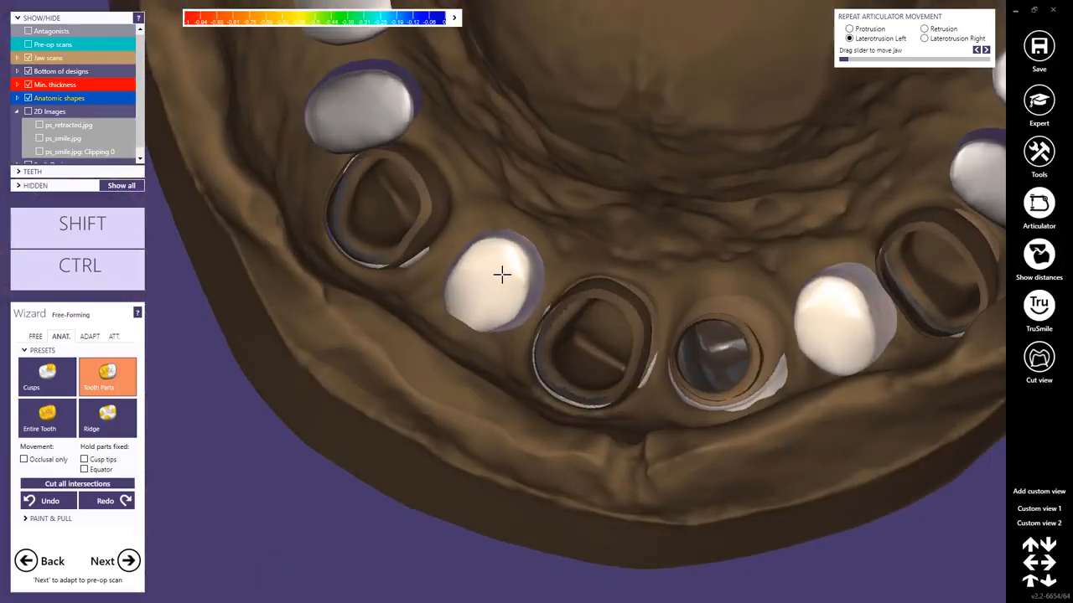
{"action": "scroll", "coordinate": [578, 249], "scroll_direction": "down", "scroll_amount": 5}
{"action": "mouse_move", "coordinate": [584, 247]}
{"action": "right_mouse_down"}
{"action": "mouse_move", "coordinate": [588, 213]}
{"action": "mouse_move", "coordinate": [586, 236]}
{"action": "right_mouse_up"}
{"action": "scroll", "coordinate": [575, 309], "scroll_direction": "up", "scroll_amount": 3}
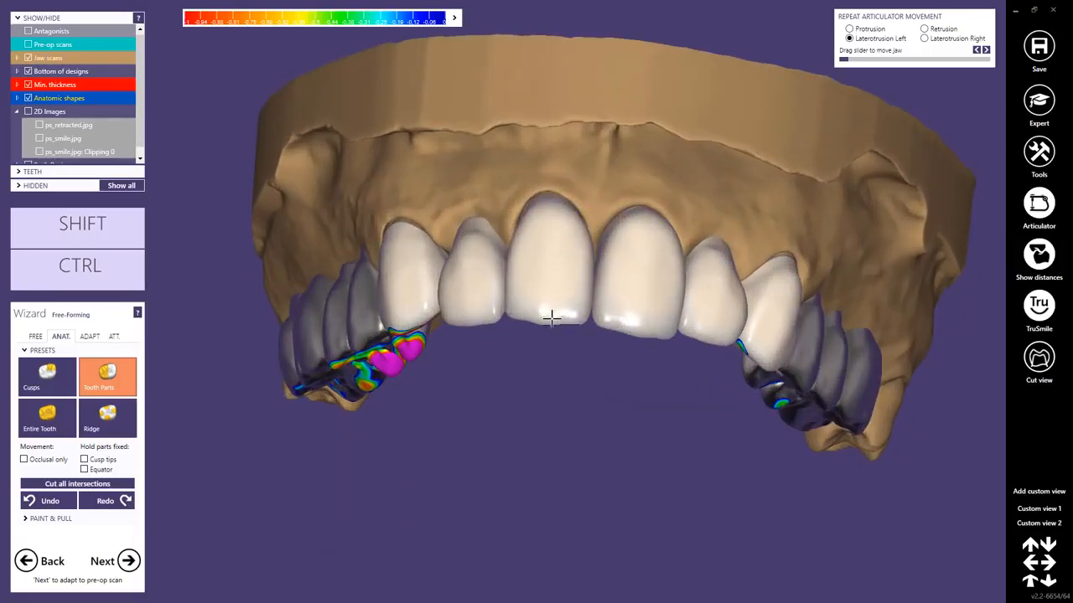
{"action": "right_click_drag", "start_coordinate": [552, 318], "coordinate": [551, 324]}
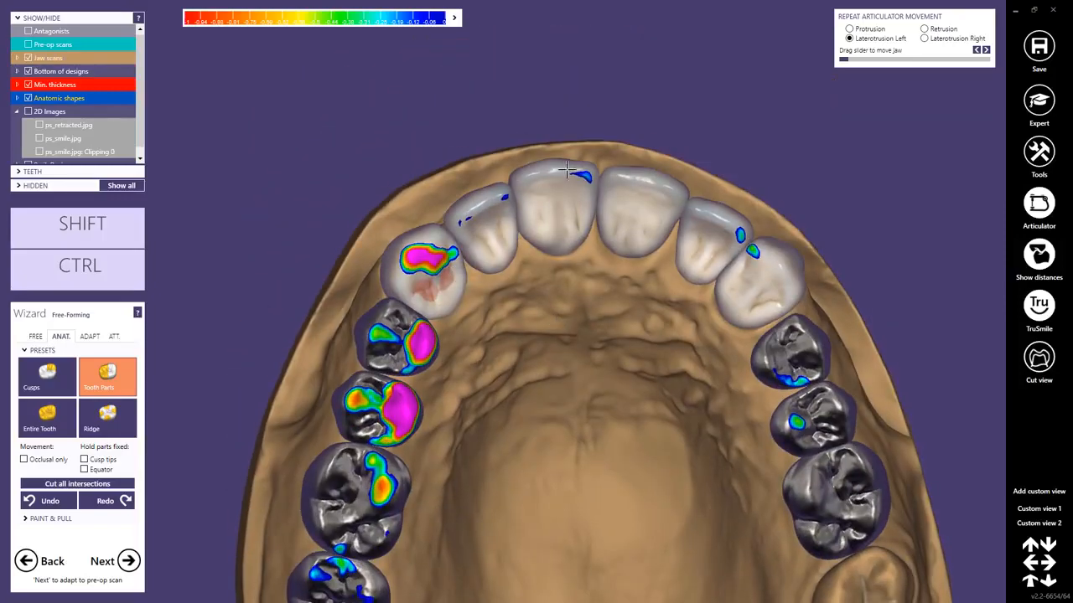
{"action": "right_click_drag", "start_coordinate": [568, 170], "coordinate": [549, 360]}
{"action": "scroll", "coordinate": [619, 316], "scroll_direction": "up", "scroll_amount": 3}
Smooth the side of the upper left lateral incisor facing the canine with the free-forming Smooth/Flatten brush.
{"action": "left_click", "coordinate": [36, 336]}
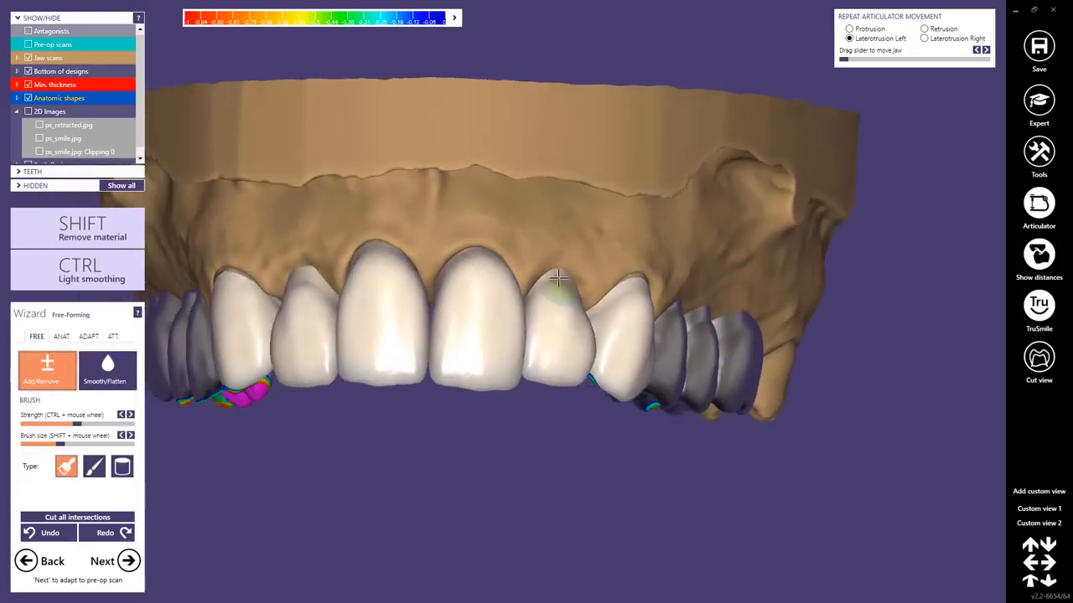
{"action": "scroll", "coordinate": [549, 335], "scroll_direction": "up", "scroll_amount": 5}
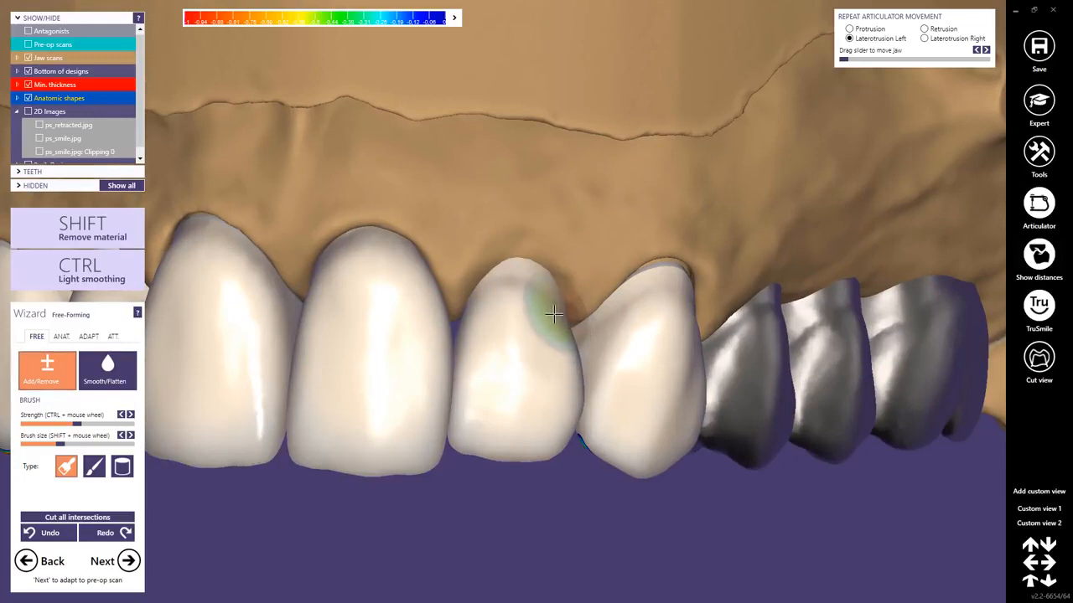
{"action": "left_click", "coordinate": [107, 368]}
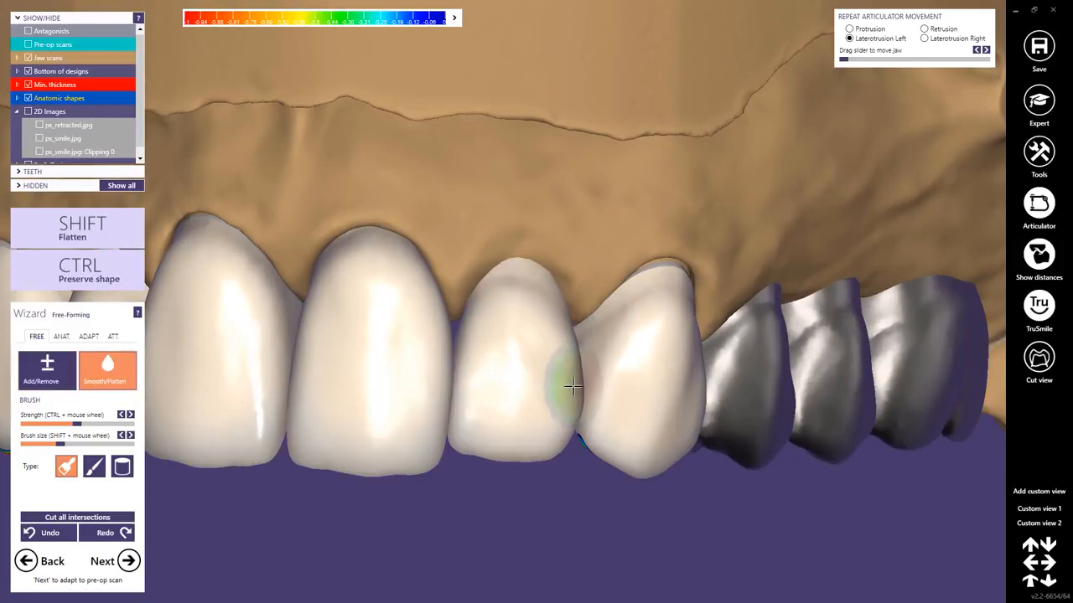
{"action": "mouse_move", "coordinate": [577, 397]}
{"action": "right_mouse_down"}
{"action": "mouse_move", "coordinate": [586, 397]}
{"action": "mouse_move", "coordinate": [579, 383]}
{"action": "right_mouse_up"}
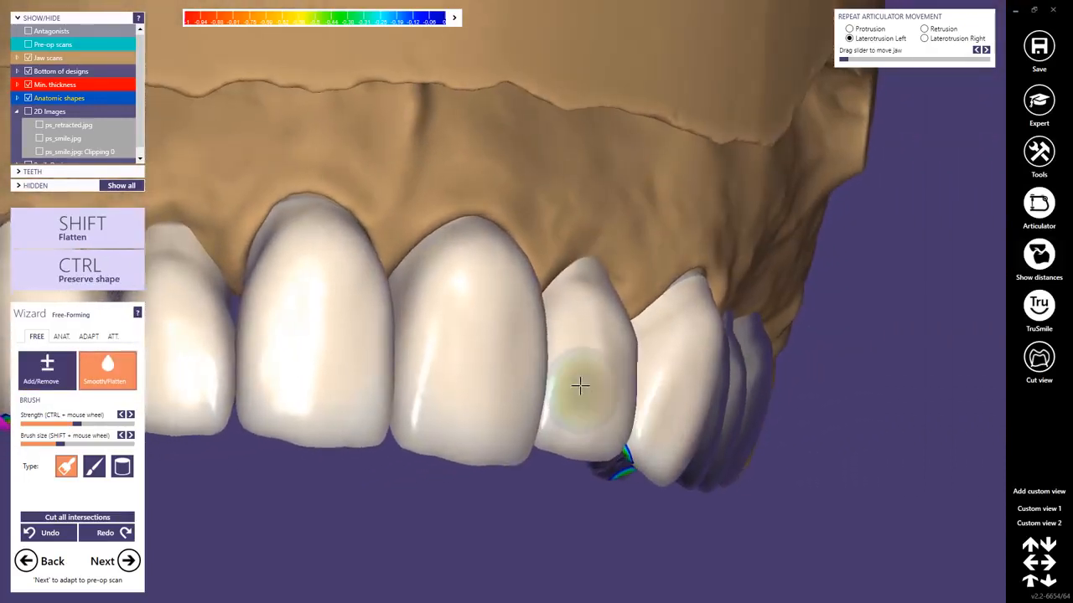
{"action": "scroll", "coordinate": [570, 375], "scroll_direction": "down", "scroll_amount": 5}
{"action": "mouse_move", "coordinate": [534, 343]}
{"action": "right_mouse_down"}
{"action": "mouse_move", "coordinate": [523, 340]}
{"action": "mouse_move", "coordinate": [543, 341]}
{"action": "right_mouse_up"}
{"action": "scroll", "coordinate": [579, 363], "scroll_direction": "up", "scroll_amount": 4}
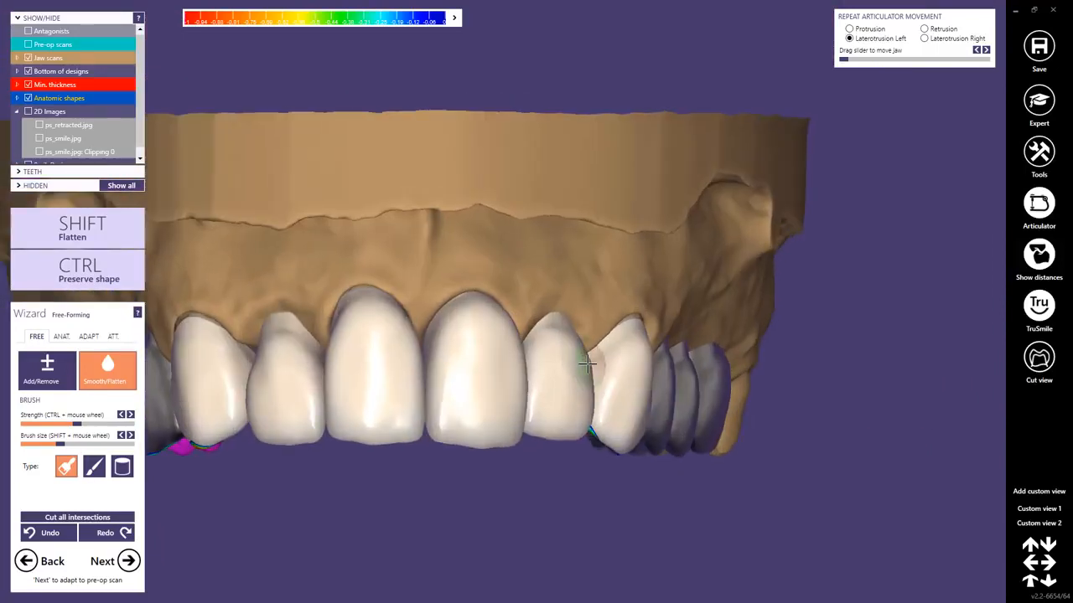
Choose the approximal adaptation type and cut all intersections of the designed teeth with the antagonist, gingiva and neighbouring teeth.
{"action": "scroll", "coordinate": [556, 377], "scroll_direction": "down", "scroll_amount": 4}
{"action": "right_click_drag", "start_coordinate": [536, 399], "coordinate": [490, 329]}
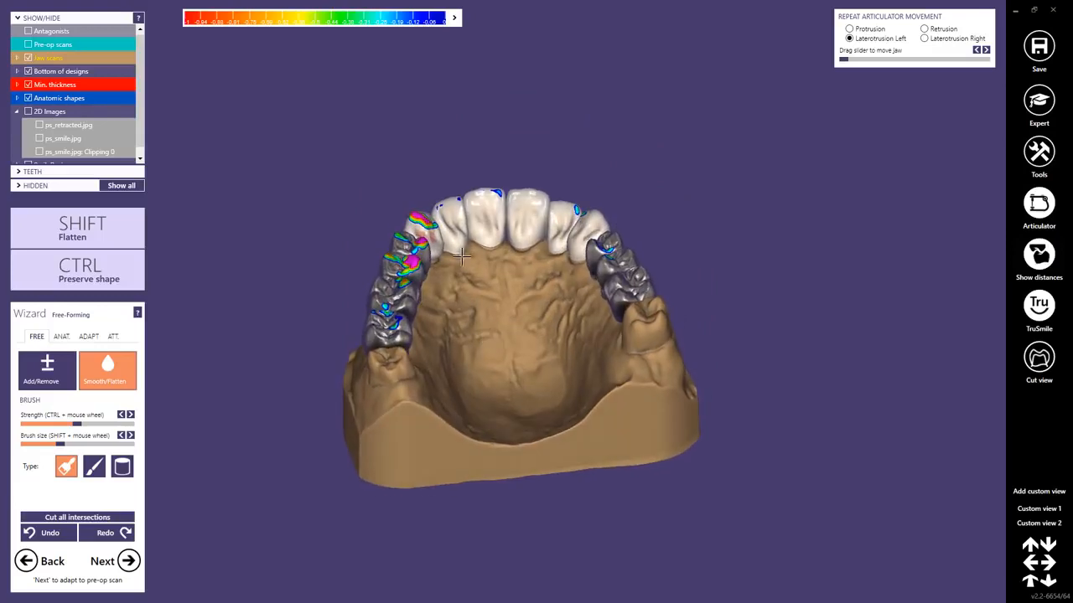
{"action": "left_click", "coordinate": [86, 336]}
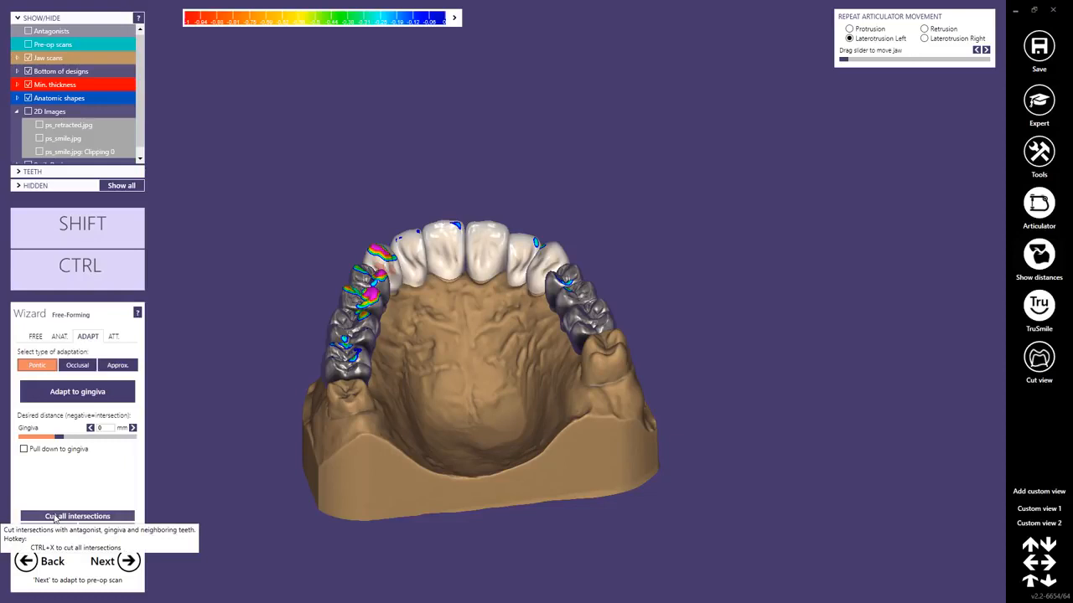
{"action": "left_click", "coordinate": [119, 367]}
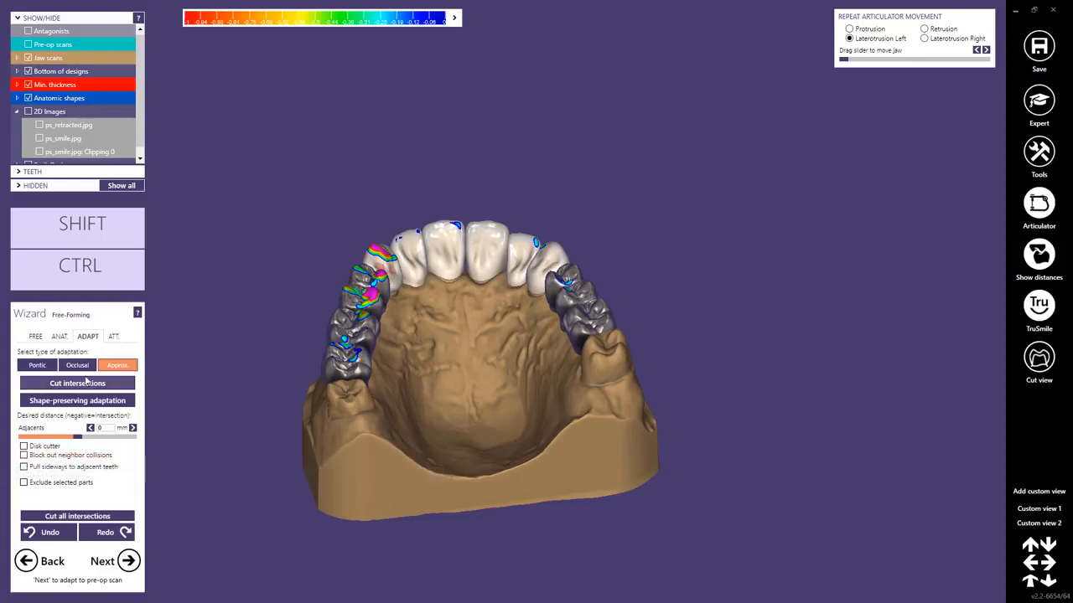
{"action": "left_click", "coordinate": [50, 516]}
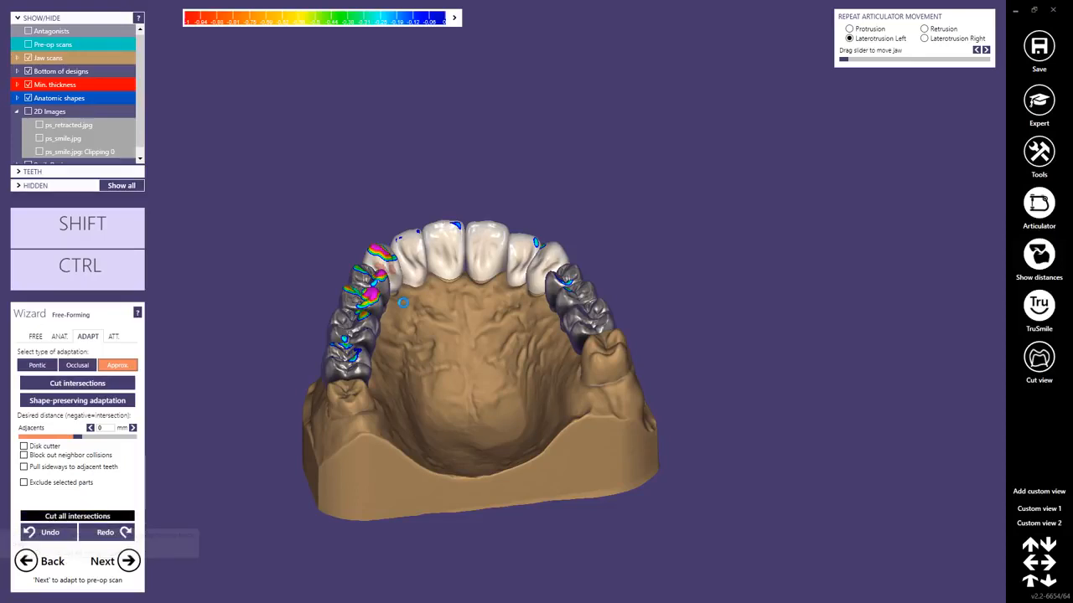
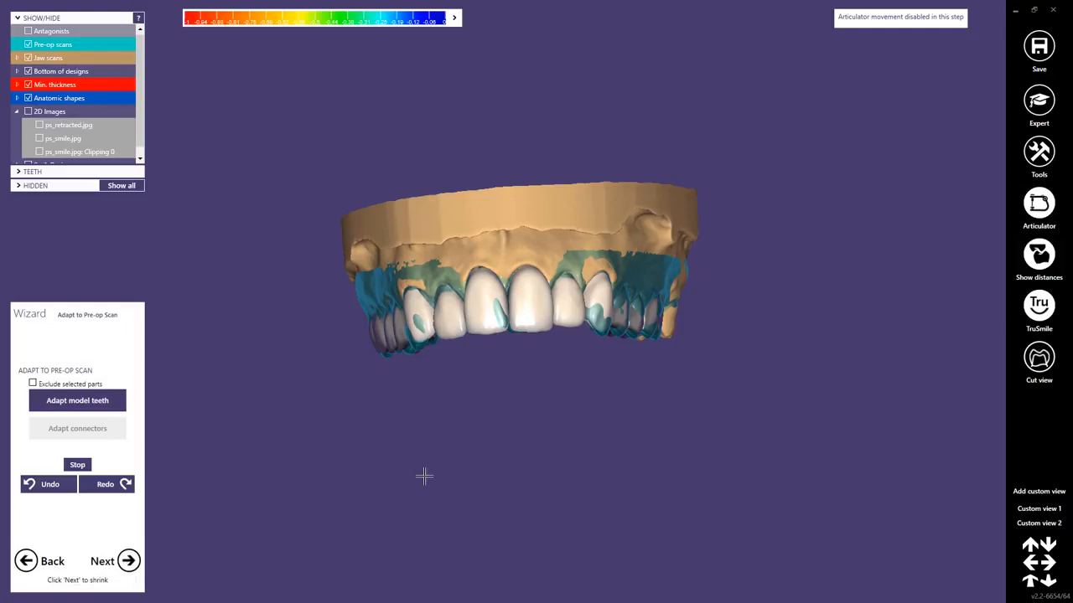
Hide the pre-op scans and proceed to the Shrinking stage of the design.
{"action": "right_click_drag", "start_coordinate": [465, 410], "coordinate": [461, 418]}
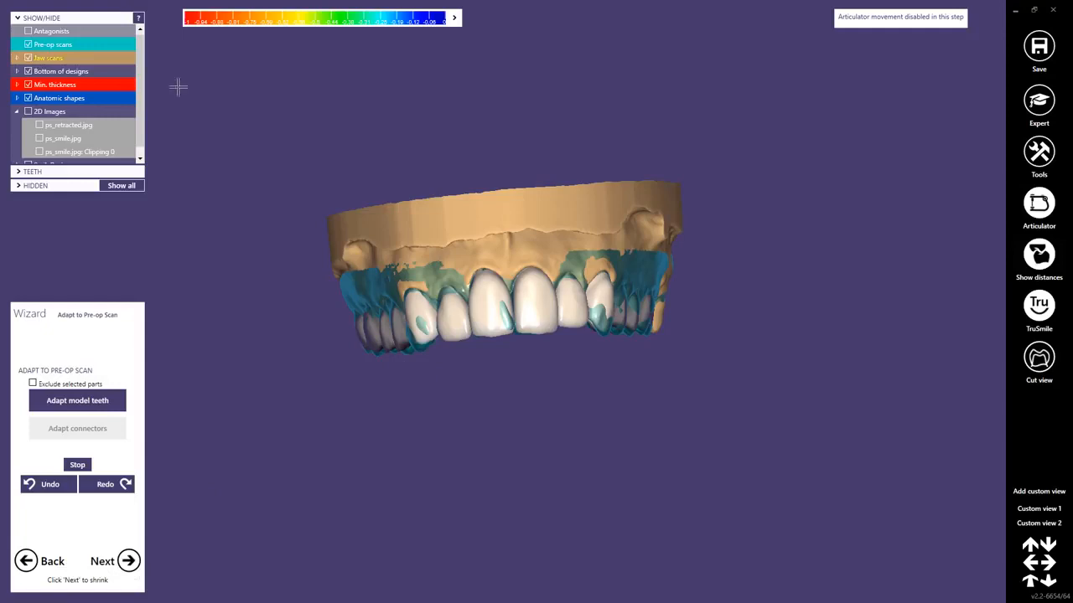
{"action": "left_click", "coordinate": [28, 45]}
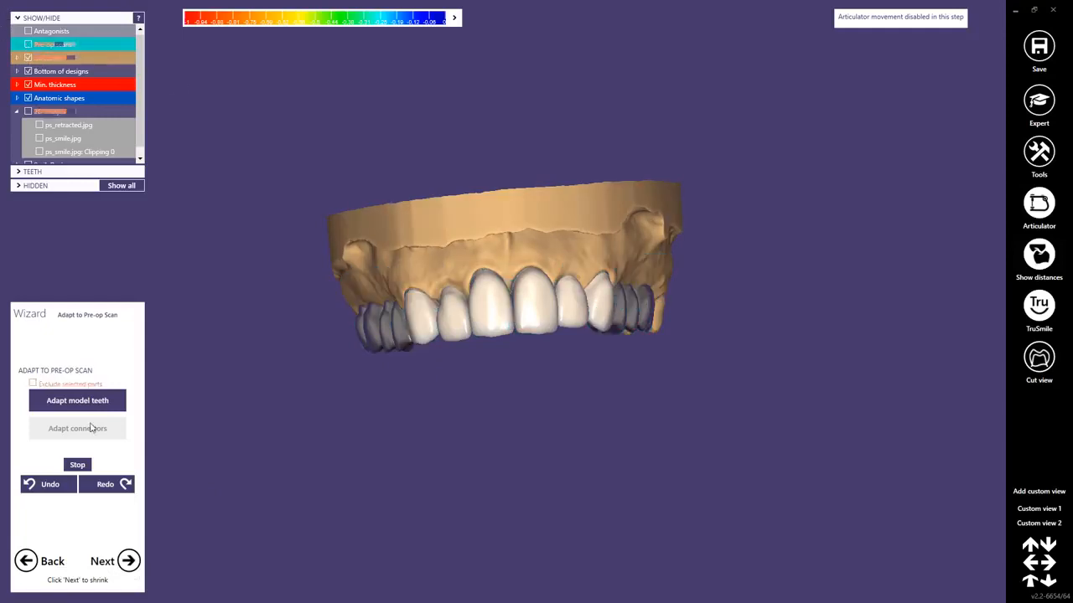
{"action": "left_click", "coordinate": [113, 561]}
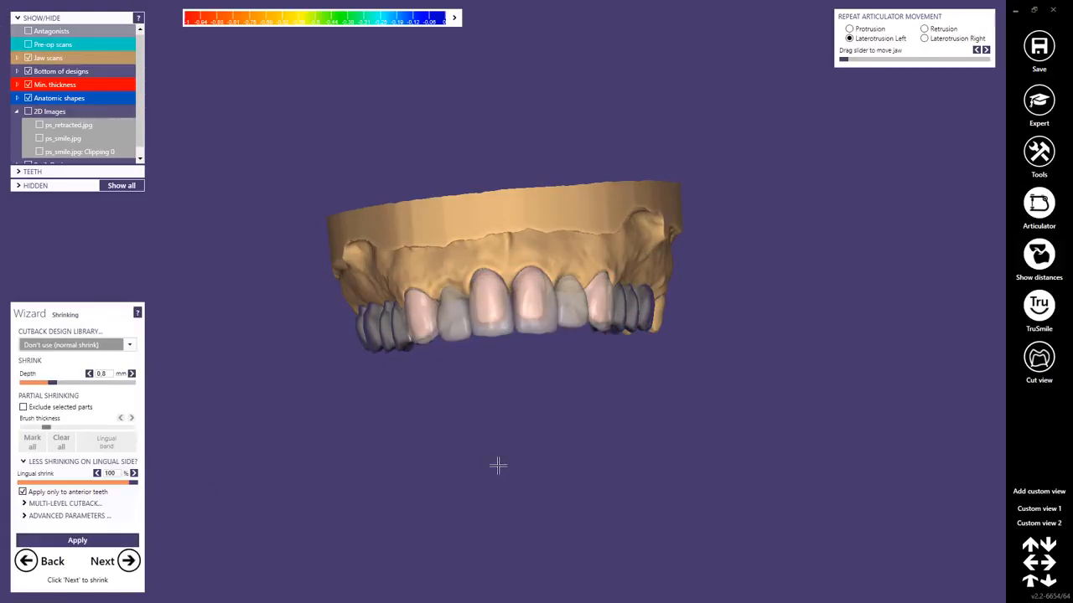
Enable excluding selected parts from shrinking and mark all surfaces of the six anterior teeth as excluded.
{"action": "right_click_drag", "start_coordinate": [497, 466], "coordinate": [496, 413]}
{"action": "scroll", "coordinate": [495, 297], "scroll_direction": "up", "scroll_amount": 2}
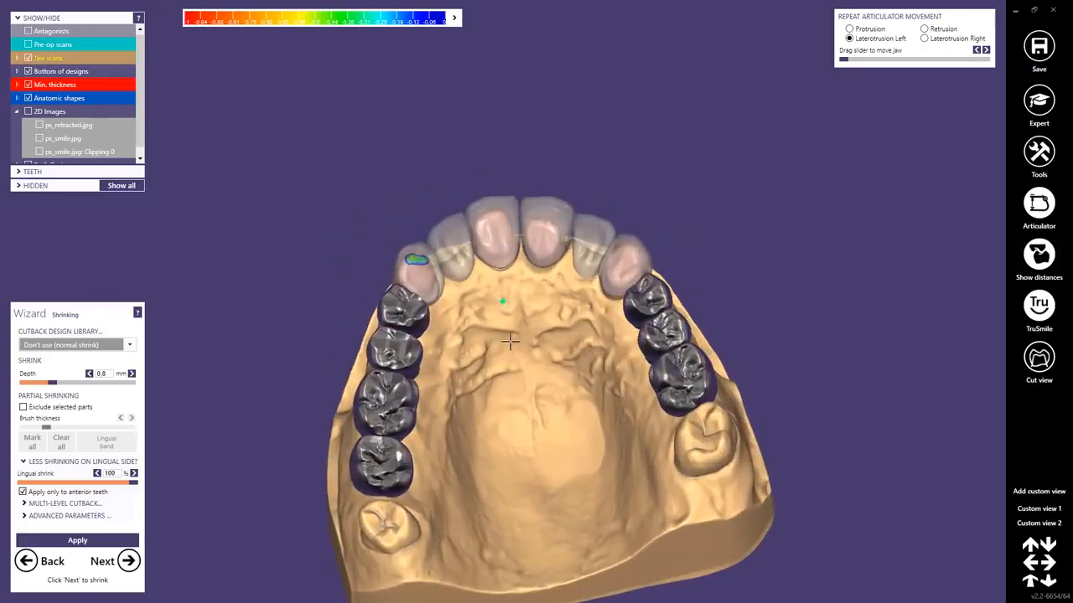
{"action": "mouse_move", "coordinate": [511, 340]}
{"action": "right_mouse_down"}
{"action": "mouse_move", "coordinate": [509, 260]}
{"action": "mouse_move", "coordinate": [510, 352]}
{"action": "mouse_move", "coordinate": [513, 333]}
{"action": "right_mouse_up"}
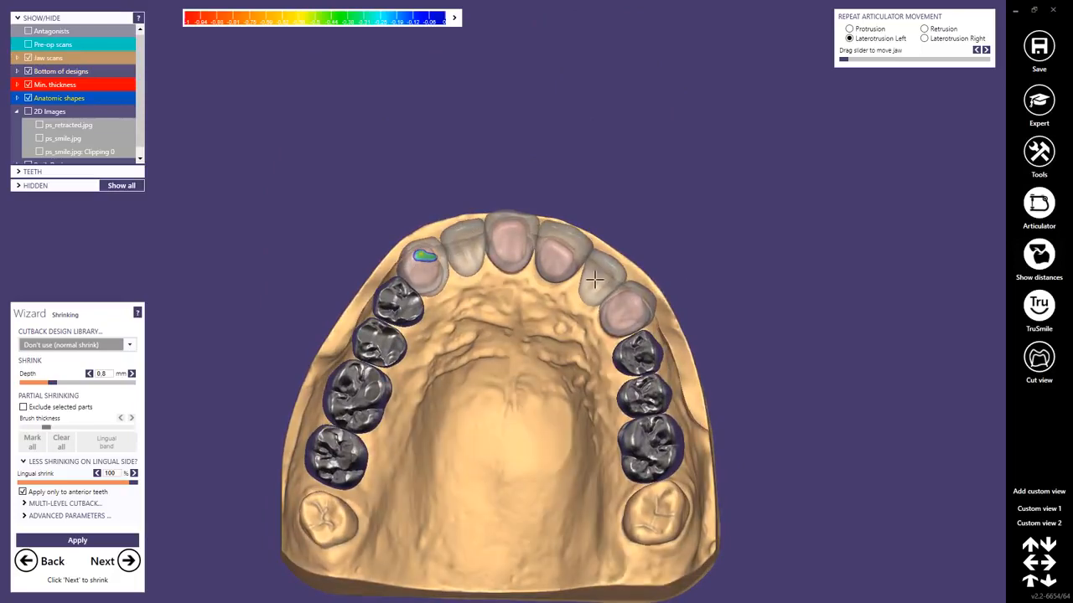
{"action": "mouse_move", "coordinate": [472, 301]}
{"action": "right_mouse_down"}
{"action": "mouse_move", "coordinate": [483, 298]}
{"action": "mouse_move", "coordinate": [475, 299]}
{"action": "right_mouse_up"}
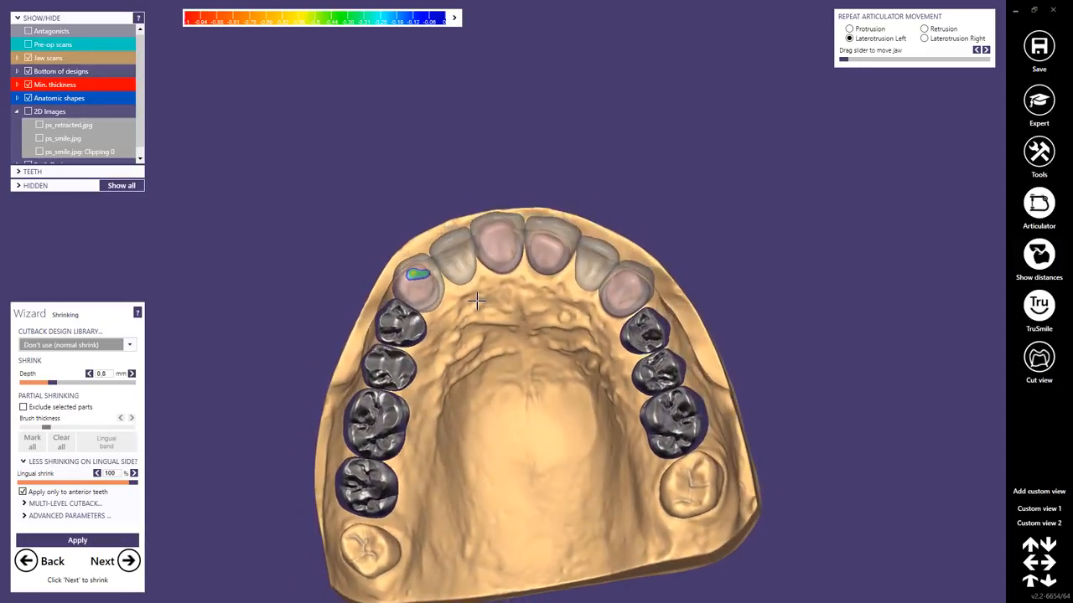
{"action": "left_click", "coordinate": [23, 407]}
{"action": "scroll", "coordinate": [413, 273], "scroll_direction": "up", "scroll_amount": 5}
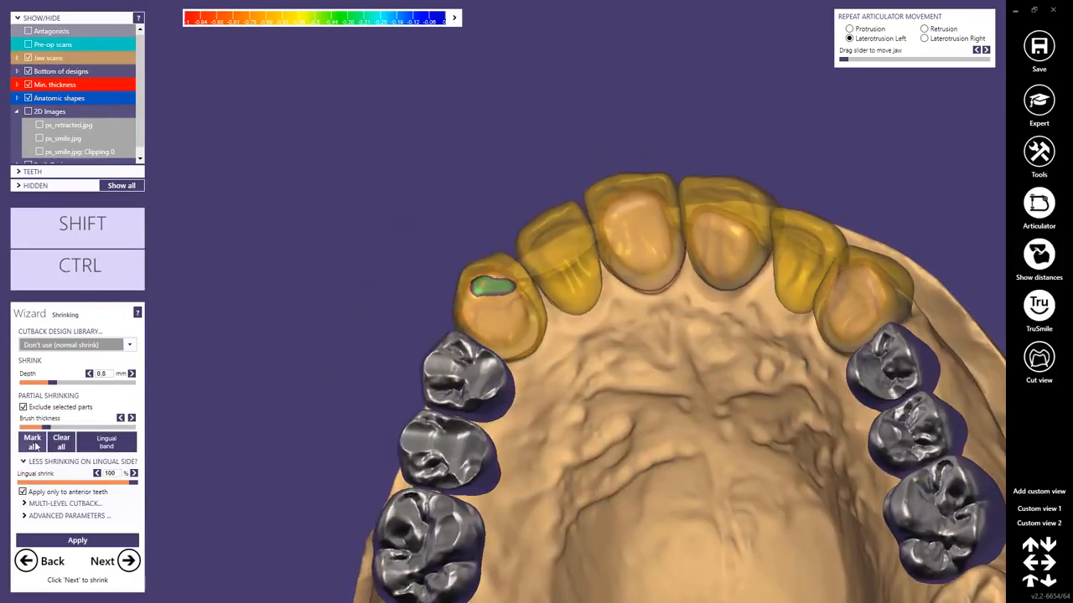
{"action": "left_click", "coordinate": [34, 444]}
Hide the two premolars and the first molar on each side of the arch.
{"action": "middle_click", "coordinate": [473, 393], "text": "ctrl"}
{"action": "middle_click", "coordinate": [452, 453], "text": "ctrl"}
{"action": "middle_click", "coordinate": [437, 537], "text": "ctrl"}
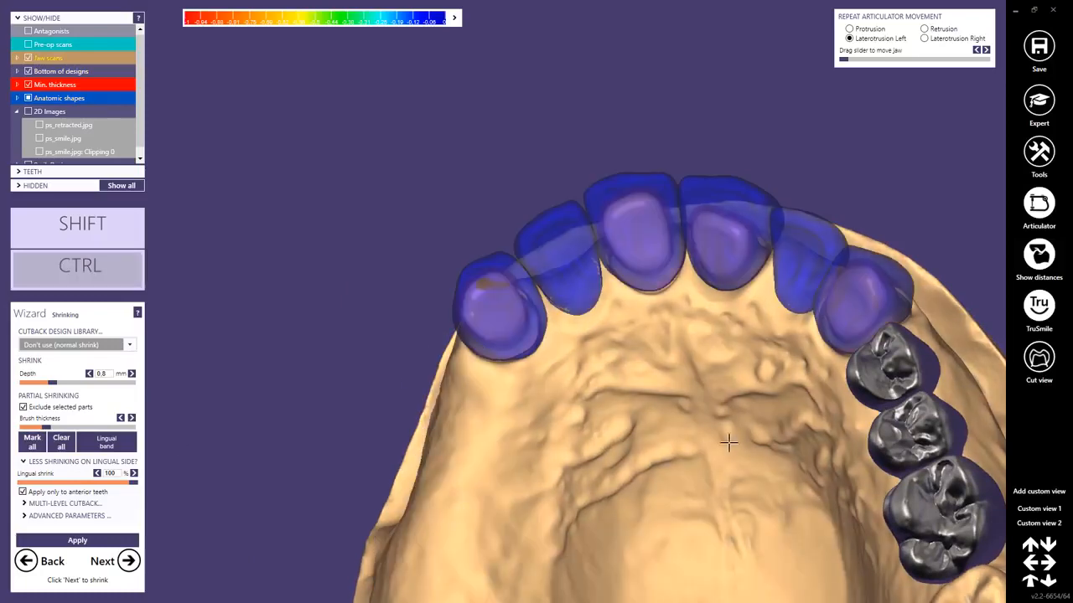
{"action": "middle_click", "coordinate": [892, 370], "text": "ctrl"}
{"action": "middle_click", "coordinate": [912, 436], "text": "ctrl"}
{"action": "middle_click", "coordinate": [930, 510], "text": "ctrl"}
Enlarge the marking brush and erase the exclusion marking from the labial surface of the upper right canine, keeping the incisal edge marked.
{"action": "right_click_drag", "start_coordinate": [563, 394], "coordinate": [550, 413]}
{"action": "scroll", "coordinate": [509, 350], "scroll_direction": "up", "scroll_amount": 6}
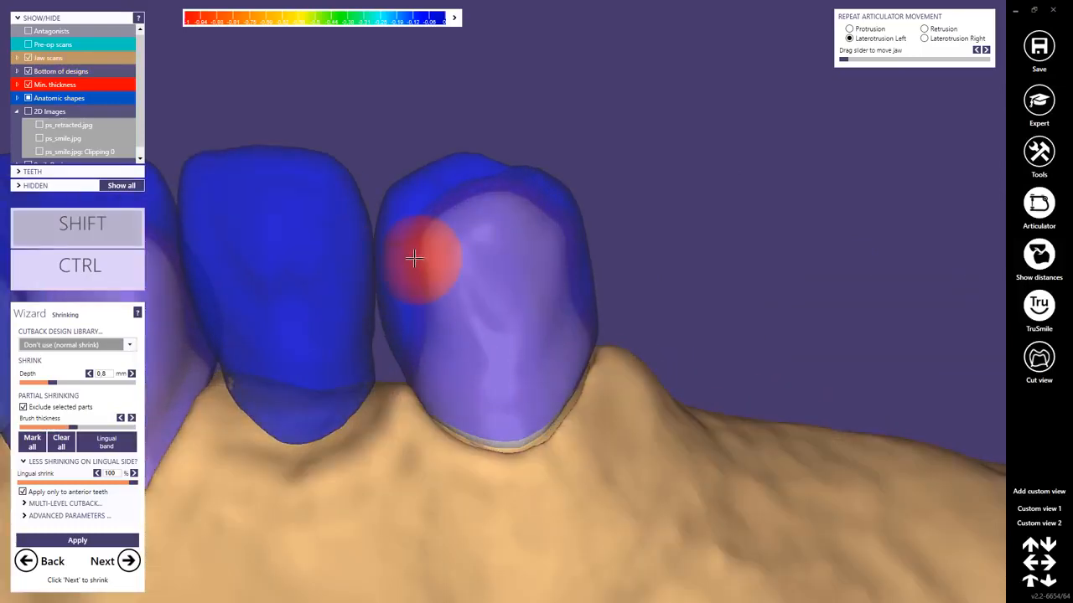
{"action": "mouse_move", "coordinate": [414, 258]}
{"action": "left_mouse_down"}
{"action": "mouse_move", "coordinate": [436, 206]}
{"action": "mouse_move", "coordinate": [542, 230]}
{"action": "mouse_move", "coordinate": [526, 248]}
{"action": "left_mouse_up"}
{"action": "right_click_drag", "start_coordinate": [527, 250], "coordinate": [560, 223]}
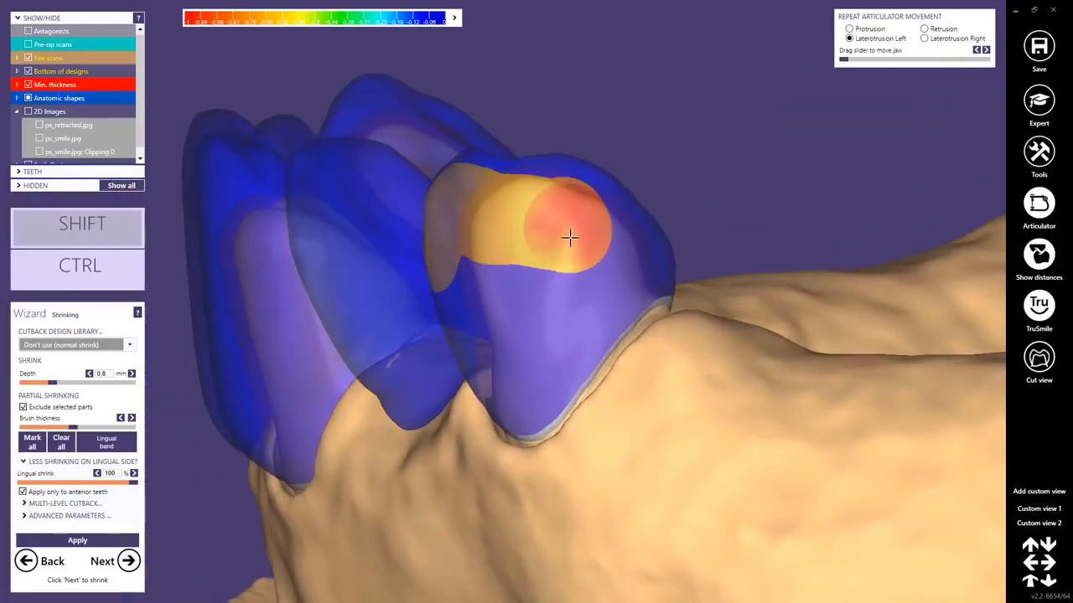
{"action": "mouse_move", "coordinate": [569, 238]}
{"action": "left_mouse_down", "text": "shift"}
{"action": "mouse_move", "coordinate": [529, 252]}
{"action": "mouse_move", "coordinate": [534, 316]}
{"action": "mouse_move", "coordinate": [512, 391]}
{"action": "left_mouse_up", "text": "shift"}
{"action": "mouse_move", "coordinate": [512, 390]}
{"action": "right_mouse_down"}
{"action": "mouse_move", "coordinate": [539, 427]}
{"action": "mouse_move", "coordinate": [443, 257]}
{"action": "right_mouse_up"}
{"action": "mouse_move", "coordinate": [443, 257]}
{"action": "left_mouse_down", "text": "shift"}
{"action": "mouse_move", "coordinate": [424, 232]}
{"action": "mouse_move", "coordinate": [388, 354]}
{"action": "mouse_move", "coordinate": [441, 402]}
{"action": "left_mouse_up", "text": "shift"}
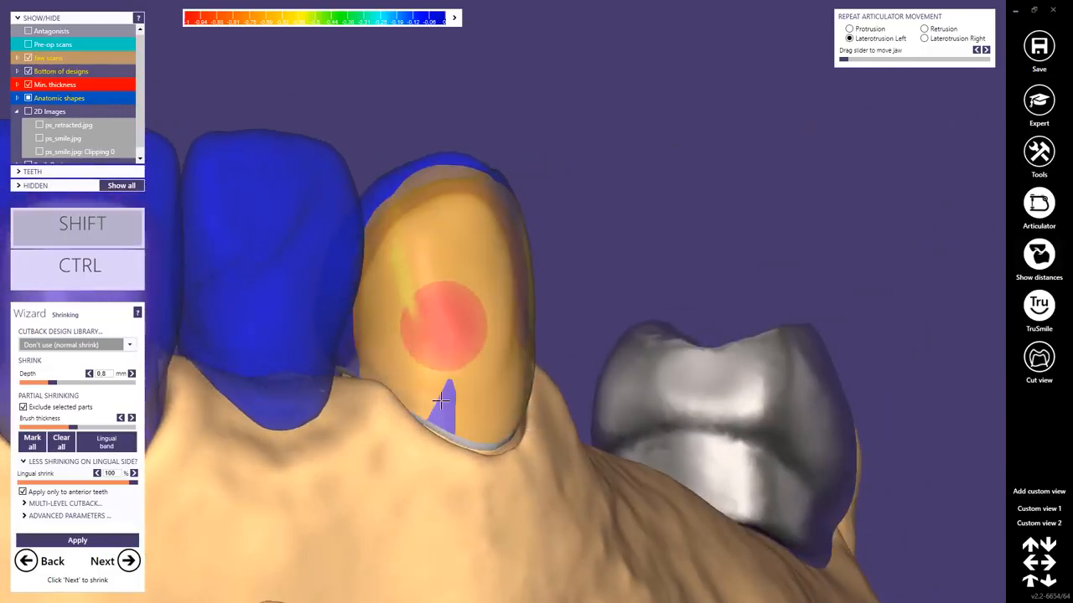
{"action": "mouse_move", "coordinate": [441, 402]}
{"action": "right_mouse_down"}
{"action": "mouse_move", "coordinate": [288, 256]}
{"action": "mouse_move", "coordinate": [333, 263]}
{"action": "right_mouse_up"}
Erase the exclusion marking from the labial surface of the upper right lateral incisor, keeping its incisal edge marked.
{"action": "left_click_drag", "start_coordinate": [441, 235], "coordinate": [488, 224], "text": "shift"}
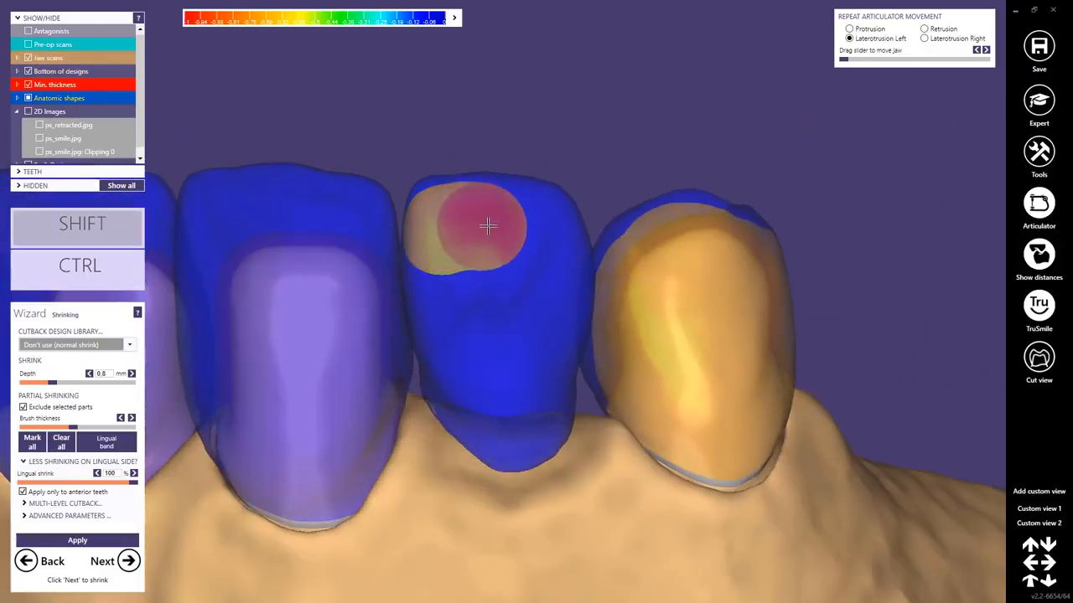
{"action": "mouse_move", "coordinate": [541, 228]}
{"action": "right_mouse_down"}
{"action": "mouse_move", "coordinate": [531, 256]}
{"action": "mouse_move", "coordinate": [546, 232]}
{"action": "right_mouse_up"}
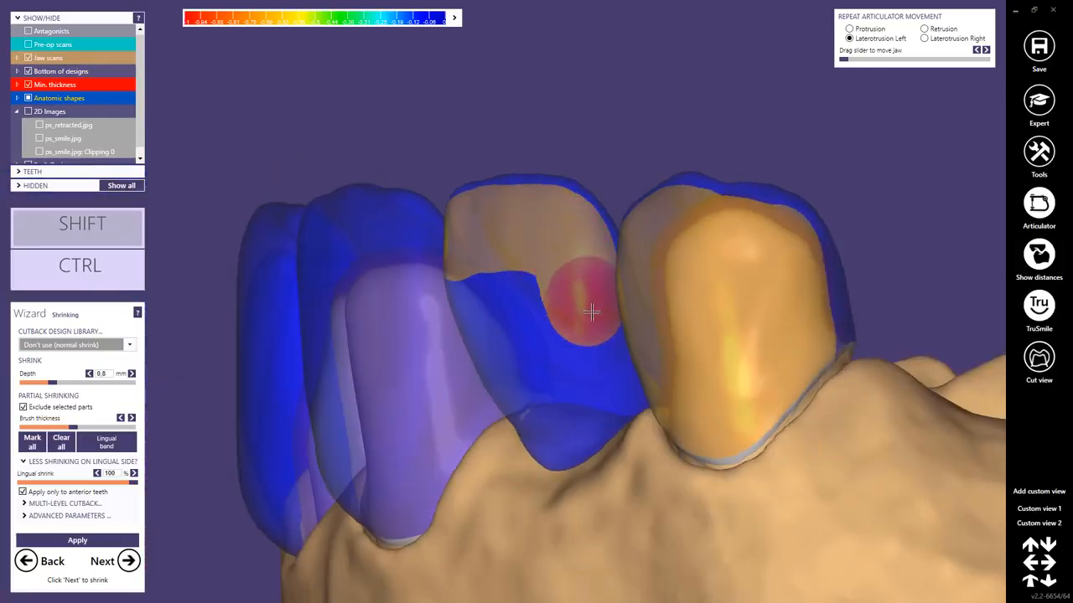
{"action": "left_click_drag", "start_coordinate": [595, 386], "coordinate": [543, 422], "text": "shift"}
{"action": "right_click_drag", "start_coordinate": [536, 420], "coordinate": [546, 407]}
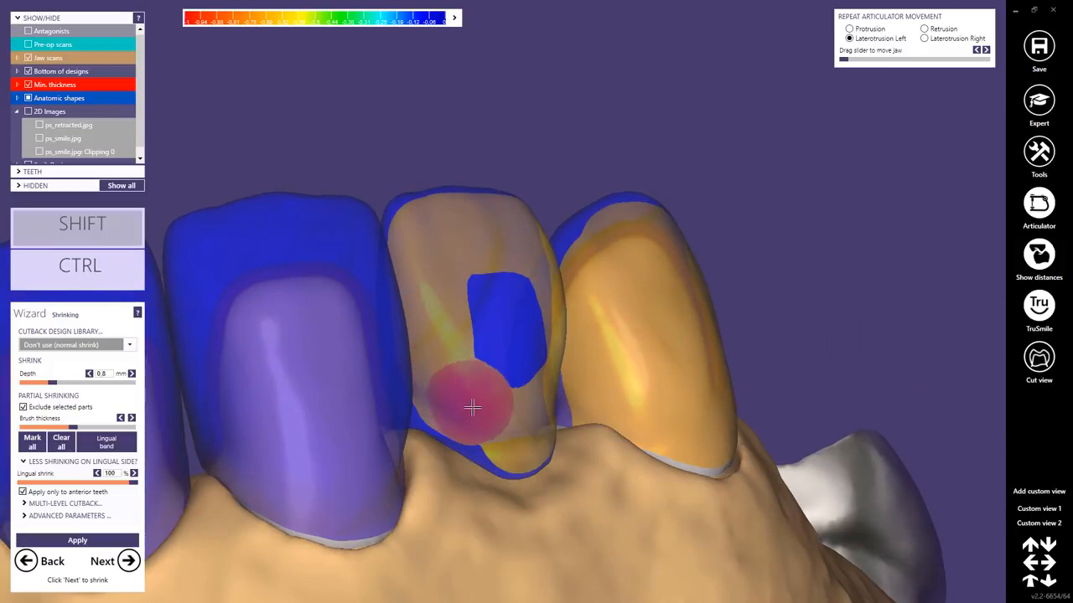
{"action": "mouse_move", "coordinate": [471, 407]}
{"action": "left_mouse_down", "text": "shift"}
{"action": "mouse_move", "coordinate": [512, 376]}
{"action": "mouse_move", "coordinate": [507, 321]}
{"action": "left_mouse_up", "text": "shift"}
Erase the exclusion marking from the labial and proximal surfaces of the upper right central incisor, keeping its incisal edge marked.
{"action": "mouse_move", "coordinate": [508, 321]}
{"action": "right_mouse_down"}
{"action": "mouse_move", "coordinate": [297, 299]}
{"action": "mouse_move", "coordinate": [388, 367]}
{"action": "mouse_move", "coordinate": [364, 313]}
{"action": "mouse_move", "coordinate": [410, 335]}
{"action": "mouse_move", "coordinate": [494, 272]}
{"action": "right_mouse_up"}
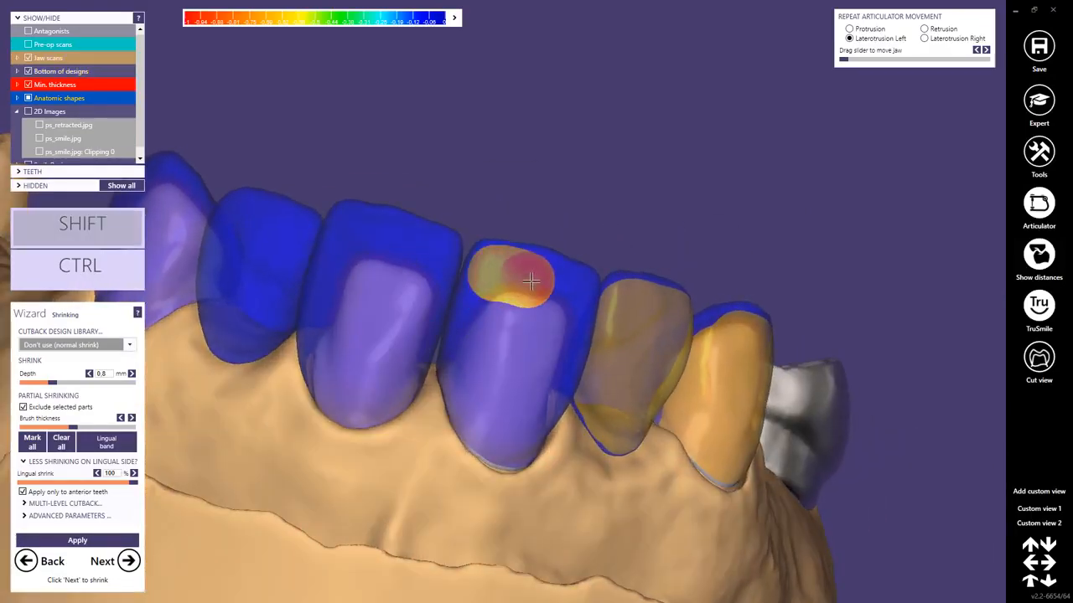
{"action": "right_click_drag", "start_coordinate": [567, 315], "coordinate": [581, 299]}
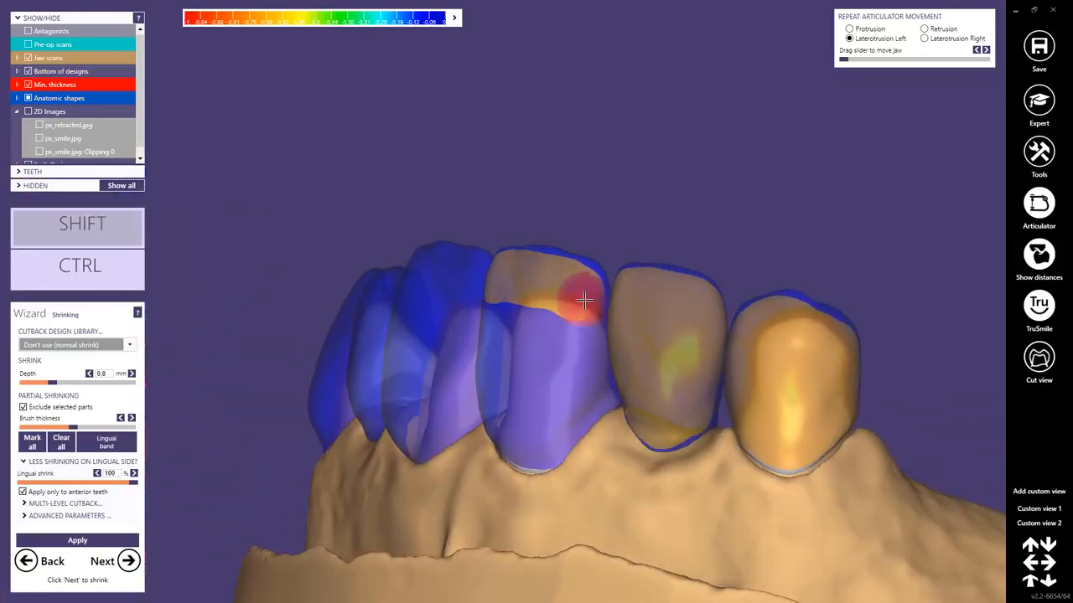
{"action": "left_click_drag", "start_coordinate": [582, 299], "coordinate": [578, 365], "text": "shift"}
{"action": "left_click_drag", "start_coordinate": [562, 417], "coordinate": [555, 443], "text": "shift"}
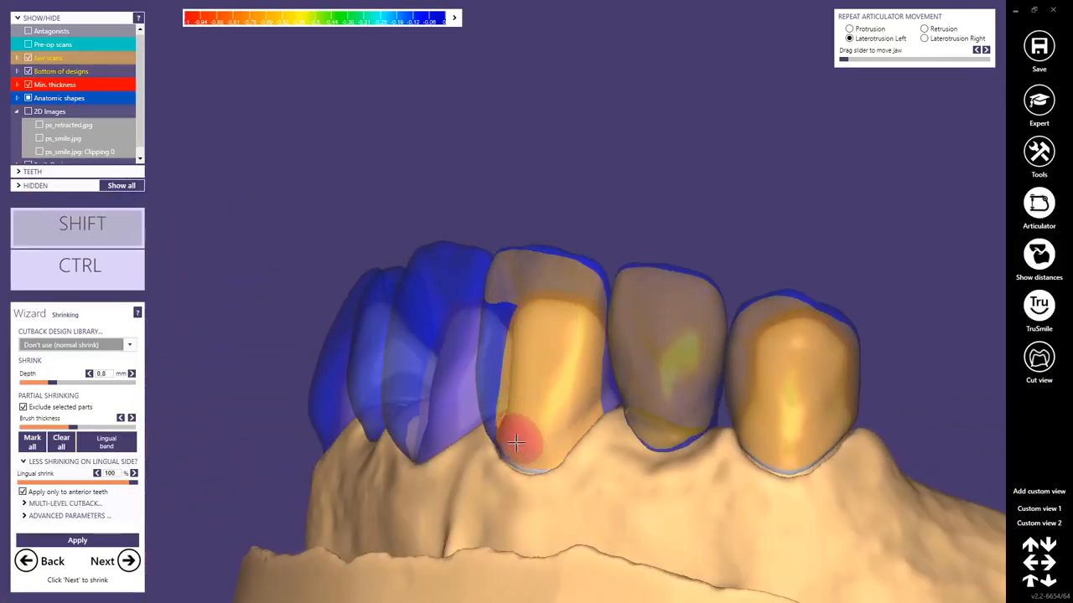
{"action": "mouse_move", "coordinate": [516, 443]}
{"action": "right_mouse_down"}
{"action": "mouse_move", "coordinate": [541, 450]}
{"action": "mouse_move", "coordinate": [542, 437]}
{"action": "right_mouse_up"}
{"action": "mouse_move", "coordinate": [474, 295]}
{"action": "left_mouse_down", "text": "shift"}
{"action": "mouse_move", "coordinate": [455, 426]}
{"action": "mouse_move", "coordinate": [507, 397]}
{"action": "left_mouse_up", "text": "shift"}
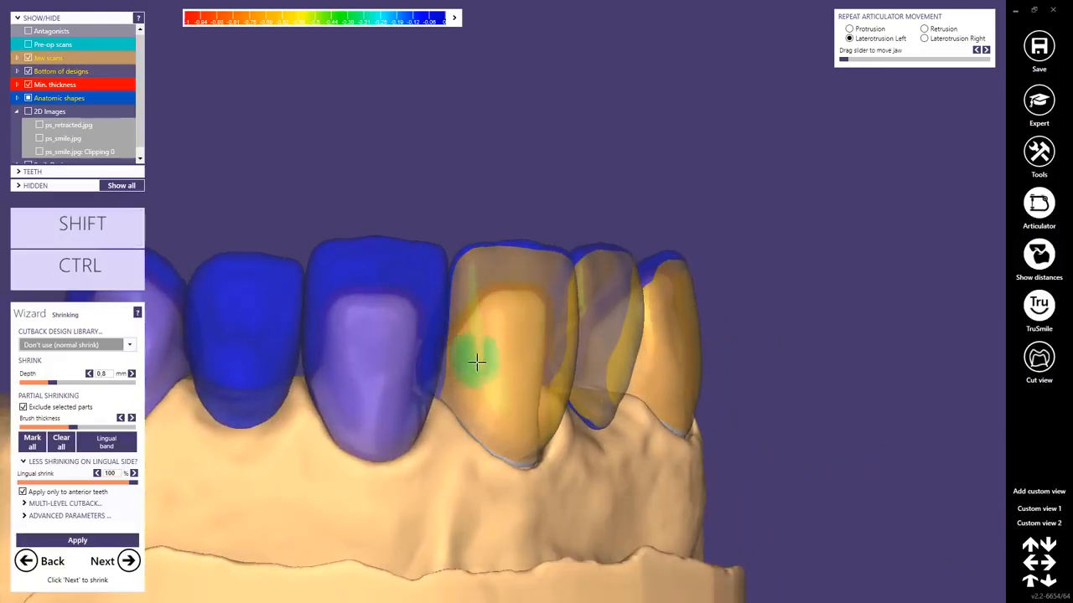
{"action": "right_click_drag", "start_coordinate": [476, 362], "coordinate": [479, 364]}
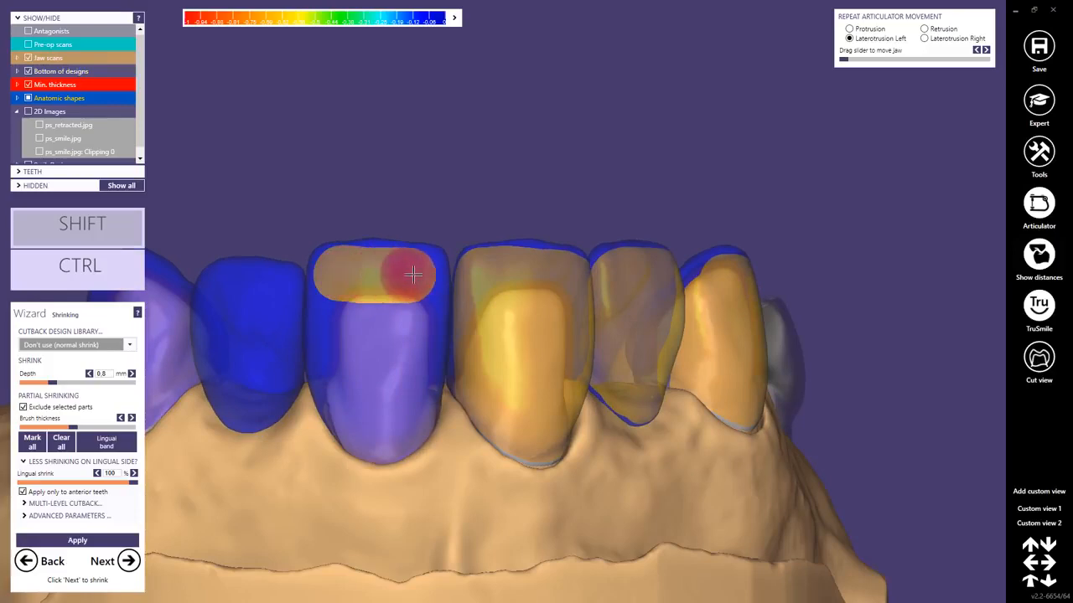
Erase the exclusion marking from the labial and proximal surfaces of the upper left central incisor, keeping its incisal edge marked.
{"action": "mouse_move", "coordinate": [365, 269]}
{"action": "right_mouse_down"}
{"action": "mouse_move", "coordinate": [390, 305]}
{"action": "mouse_move", "coordinate": [443, 280]}
{"action": "right_mouse_up"}
{"action": "left_click_drag", "start_coordinate": [450, 303], "coordinate": [458, 352]}
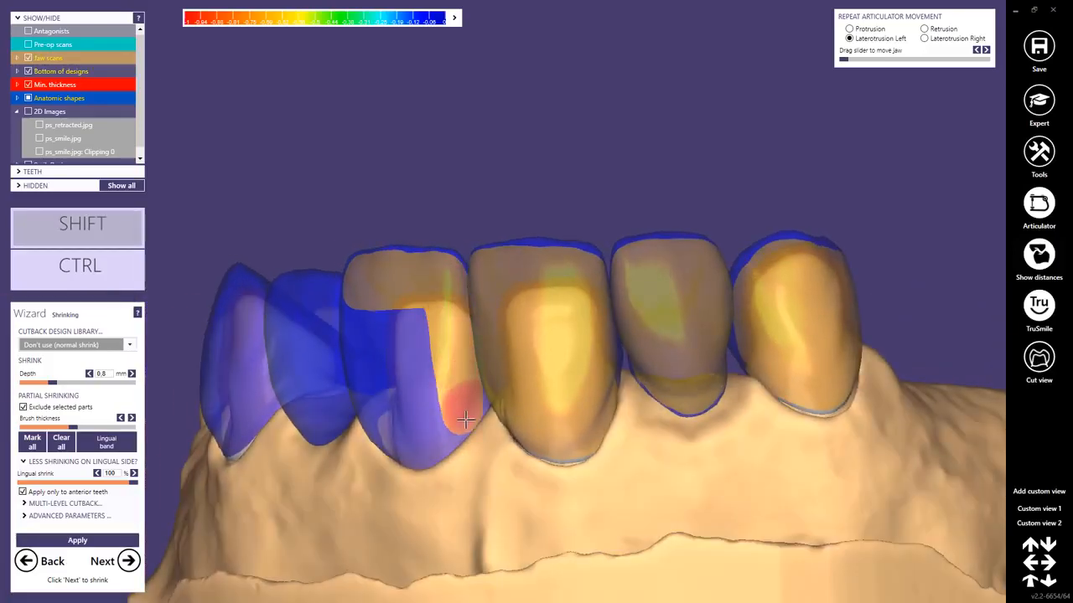
{"action": "right_click_drag", "start_coordinate": [466, 419], "coordinate": [350, 269]}
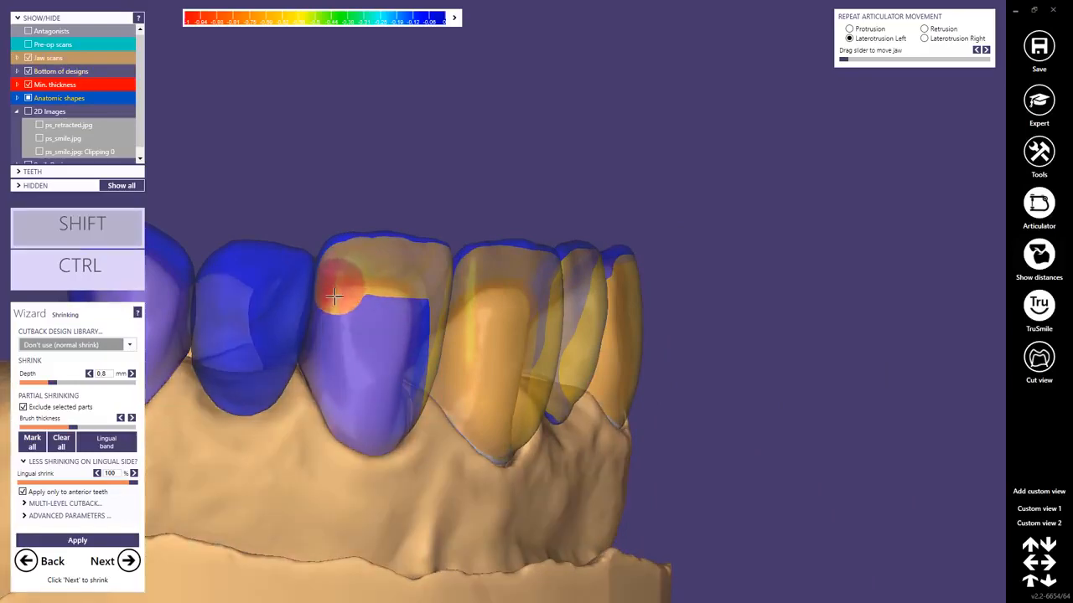
{"action": "left_click_drag", "start_coordinate": [335, 295], "coordinate": [317, 351]}
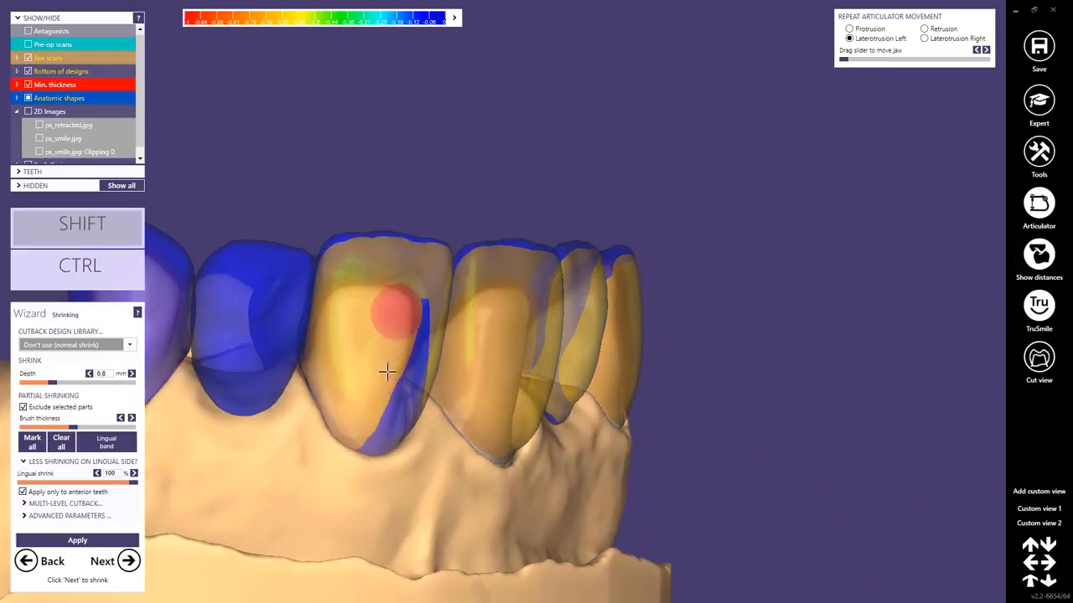
{"action": "left_click_drag", "start_coordinate": [408, 317], "coordinate": [388, 462], "text": "shift"}
{"action": "mouse_move", "coordinate": [388, 462]}
{"action": "right_mouse_down"}
{"action": "mouse_move", "coordinate": [391, 426]}
{"action": "mouse_move", "coordinate": [419, 411]}
{"action": "mouse_move", "coordinate": [244, 306]}
{"action": "right_mouse_up"}
Erase the exclusion marking from the labial surface of the upper left lateral incisor, keeping its incisal edge marked.
{"action": "middle_click_drag", "start_coordinate": [244, 306], "coordinate": [501, 302]}
{"action": "scroll", "coordinate": [464, 282], "scroll_direction": "up", "scroll_amount": 3}
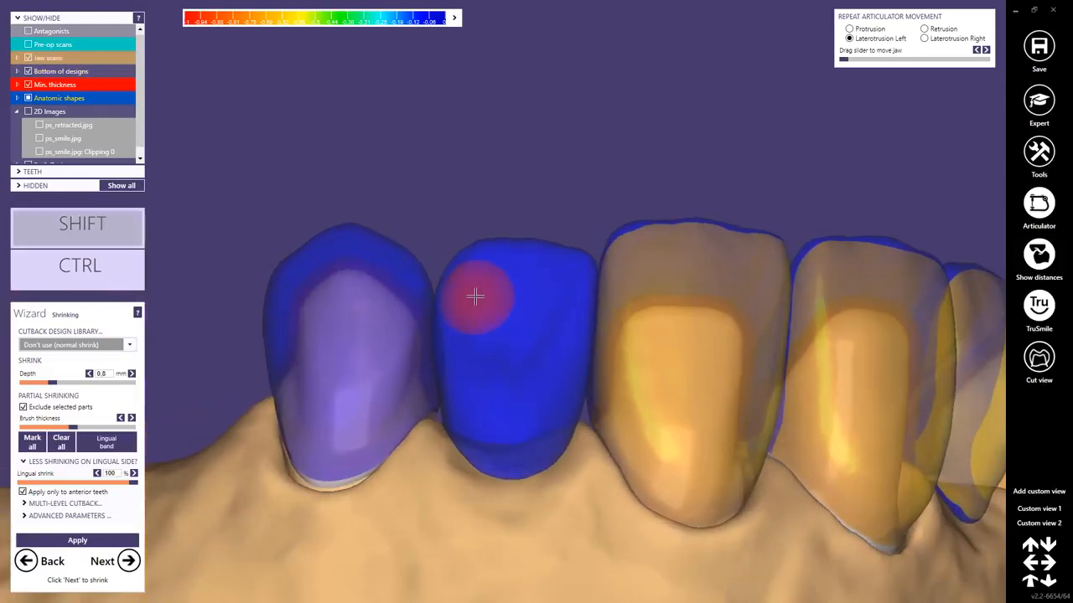
{"action": "left_click_drag", "start_coordinate": [555, 282], "coordinate": [562, 283], "text": "shift"}
{"action": "right_click_drag", "start_coordinate": [543, 293], "coordinate": [580, 286]}
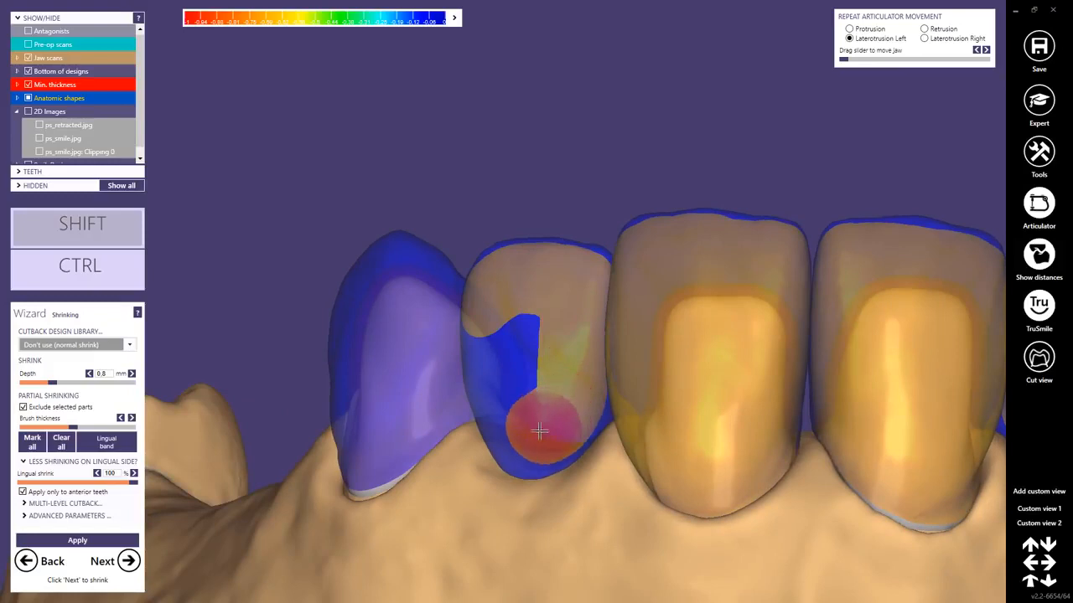
{"action": "left_click_drag", "start_coordinate": [539, 431], "coordinate": [524, 328], "text": "shift"}
{"action": "left_click", "coordinate": [520, 320]}
{"action": "mouse_move", "coordinate": [519, 320]}
{"action": "right_mouse_down"}
{"action": "mouse_move", "coordinate": [536, 332]}
{"action": "mouse_move", "coordinate": [512, 306]}
{"action": "right_mouse_up"}
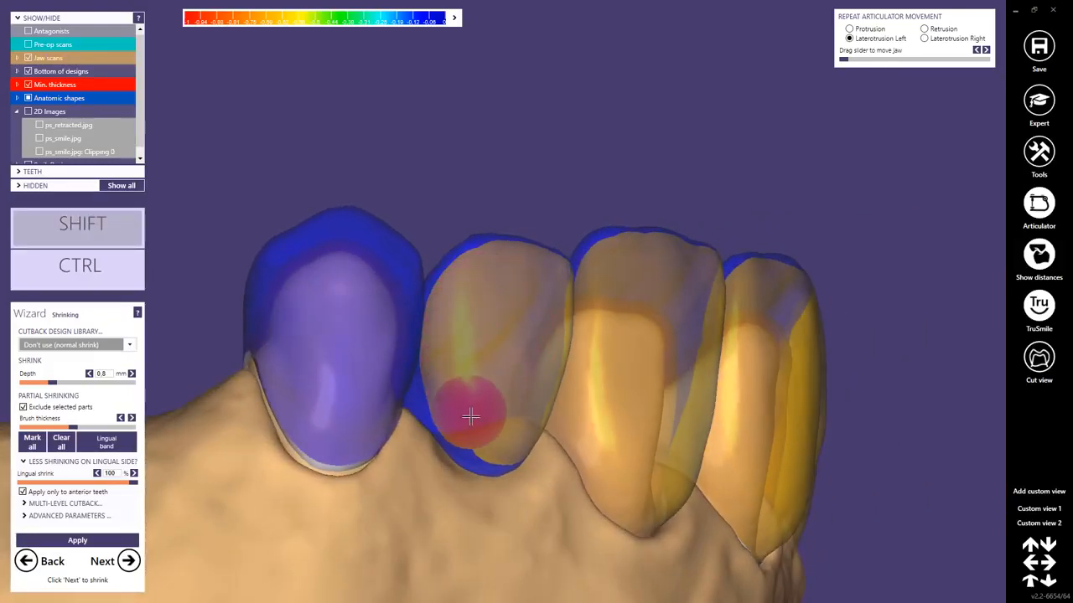
{"action": "mouse_move", "coordinate": [531, 408]}
{"action": "right_mouse_down"}
{"action": "mouse_move", "coordinate": [491, 330]}
{"action": "mouse_move", "coordinate": [287, 246]}
{"action": "mouse_move", "coordinate": [294, 282]}
{"action": "right_mouse_up"}
Erase the exclusion marking from the labial surface of the upper left canine, keeping its incisal edge marked.
{"action": "mouse_move", "coordinate": [333, 249]}
{"action": "left_mouse_down", "text": "shift"}
{"action": "mouse_move", "coordinate": [385, 283]}
{"action": "mouse_move", "coordinate": [356, 262]}
{"action": "left_mouse_up", "text": "shift"}
{"action": "left_click", "coordinate": [384, 279], "text": "shift"}
{"action": "mouse_move", "coordinate": [356, 261]}
{"action": "right_mouse_down"}
{"action": "mouse_move", "coordinate": [350, 281]}
{"action": "mouse_move", "coordinate": [410, 292]}
{"action": "right_mouse_up"}
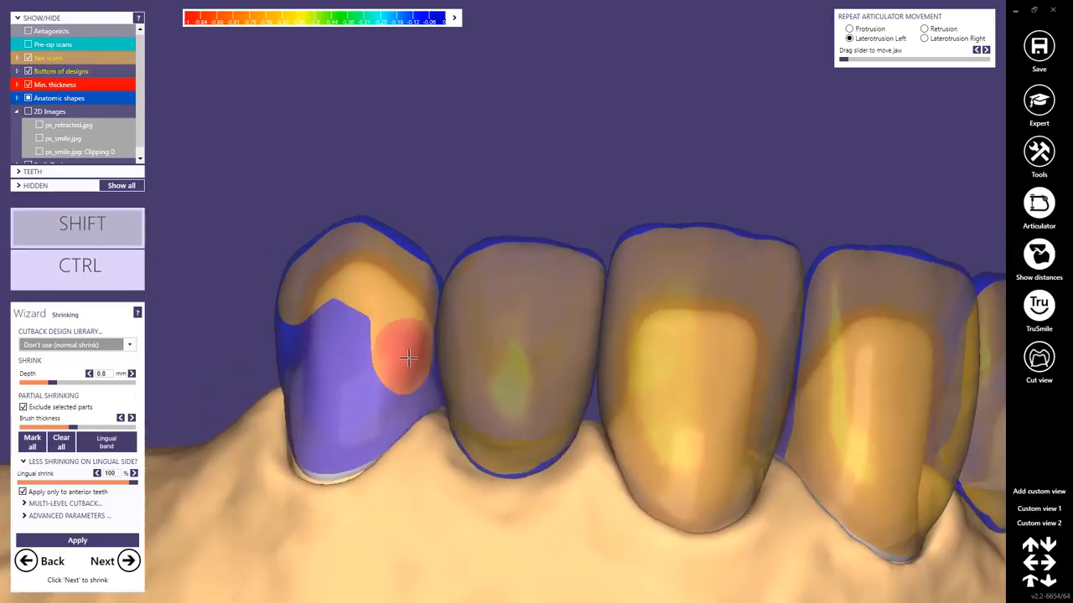
{"action": "mouse_move", "coordinate": [408, 425]}
{"action": "left_mouse_down", "text": "shift"}
{"action": "mouse_move", "coordinate": [354, 424]}
{"action": "mouse_move", "coordinate": [311, 383]}
{"action": "left_mouse_up", "text": "shift"}
{"action": "mouse_move", "coordinate": [311, 383]}
{"action": "right_mouse_down"}
{"action": "mouse_move", "coordinate": [364, 414]}
{"action": "mouse_move", "coordinate": [388, 289]}
{"action": "right_mouse_up"}
{"action": "mouse_move", "coordinate": [371, 251]}
{"action": "left_mouse_down", "text": "shift"}
{"action": "mouse_move", "coordinate": [343, 296]}
{"action": "mouse_move", "coordinate": [363, 326]}
{"action": "left_mouse_up", "text": "shift"}
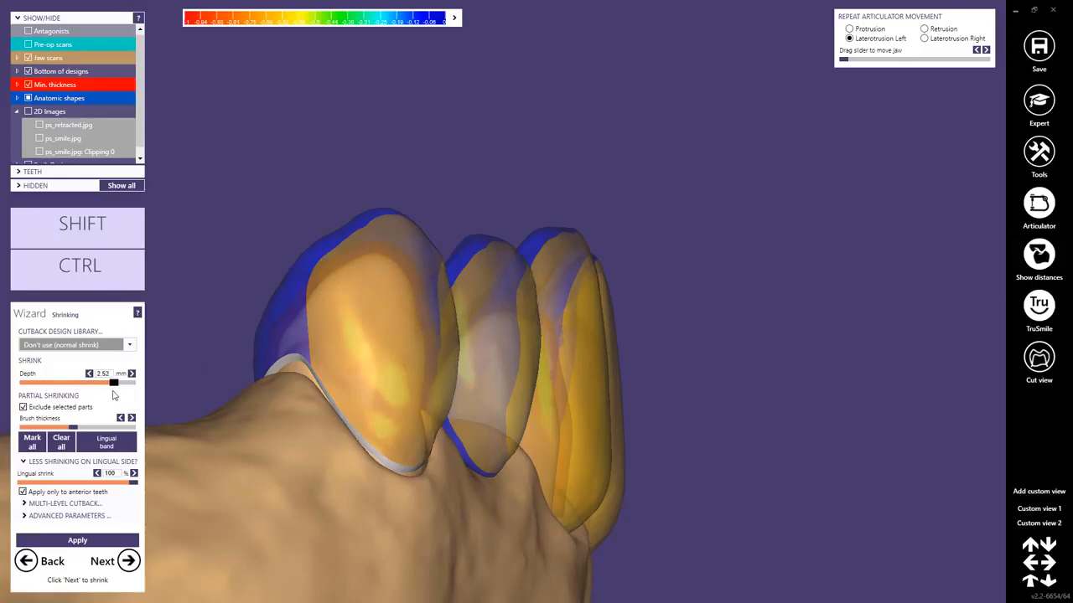
Set the shrink depth to 2.52 mm and apply the shrinking to the unmarked labial surfaces of the anterior teeth.
{"action": "right_click_drag", "start_coordinate": [719, 372], "coordinate": [743, 411]}
{"action": "scroll", "coordinate": [718, 374], "scroll_direction": "down", "scroll_amount": 2}
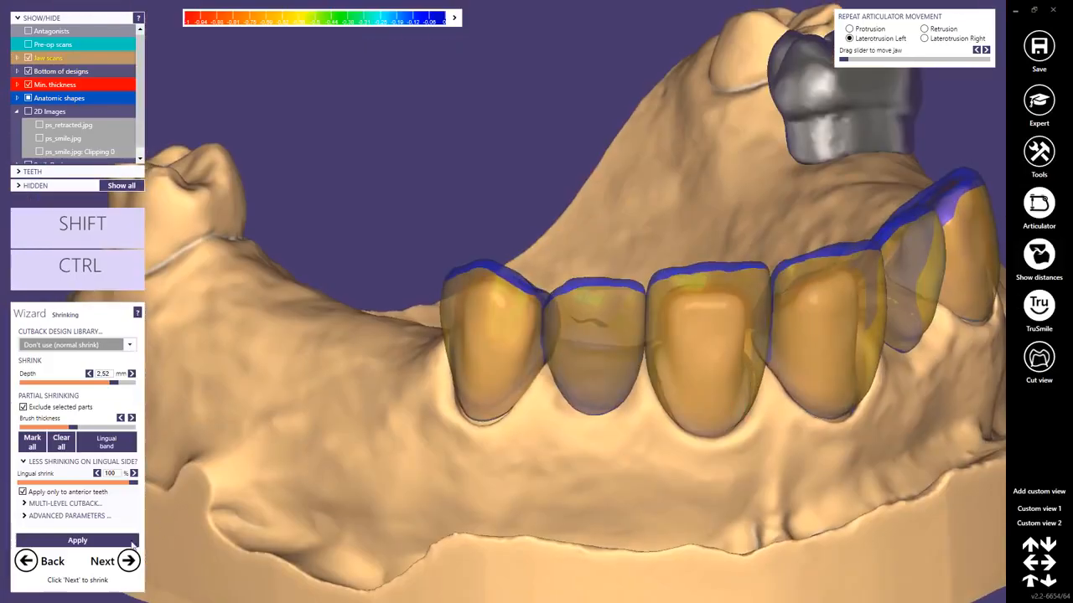
{"action": "left_click", "coordinate": [81, 541]}
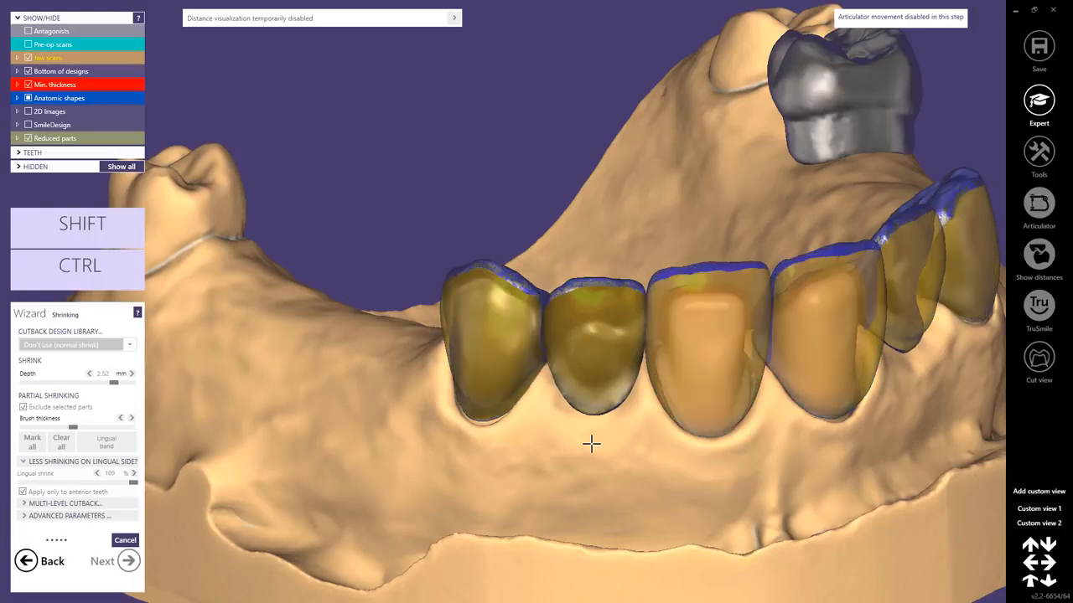
{"action": "middle_click_drag", "start_coordinate": [730, 468], "coordinate": [608, 428]}
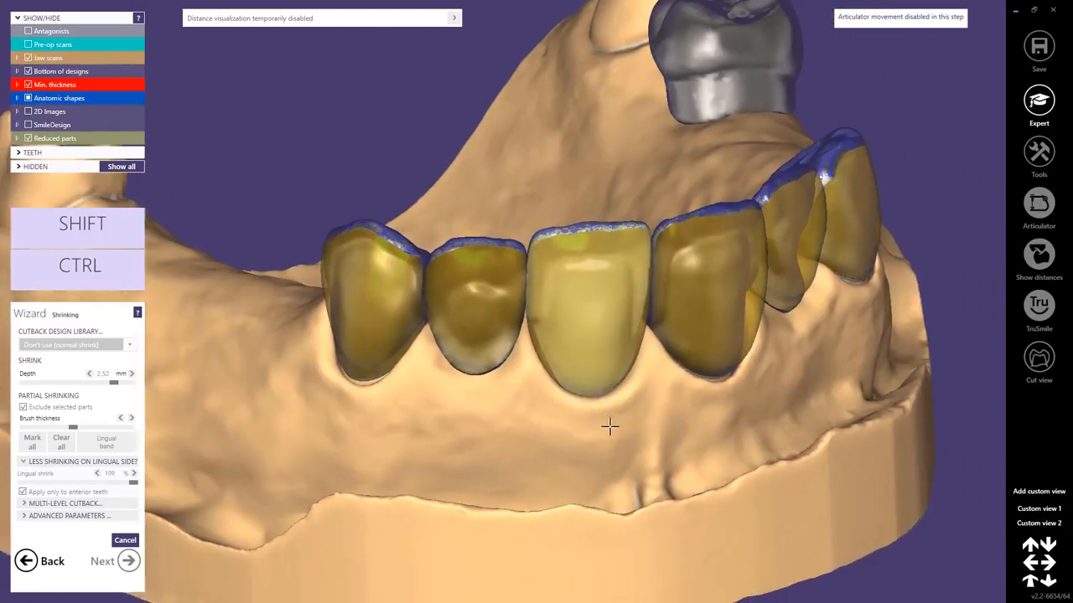
{"action": "right_click_drag", "start_coordinate": [609, 429], "coordinate": [549, 395]}
{"action": "right_click_drag", "start_coordinate": [528, 433], "coordinate": [501, 453]}
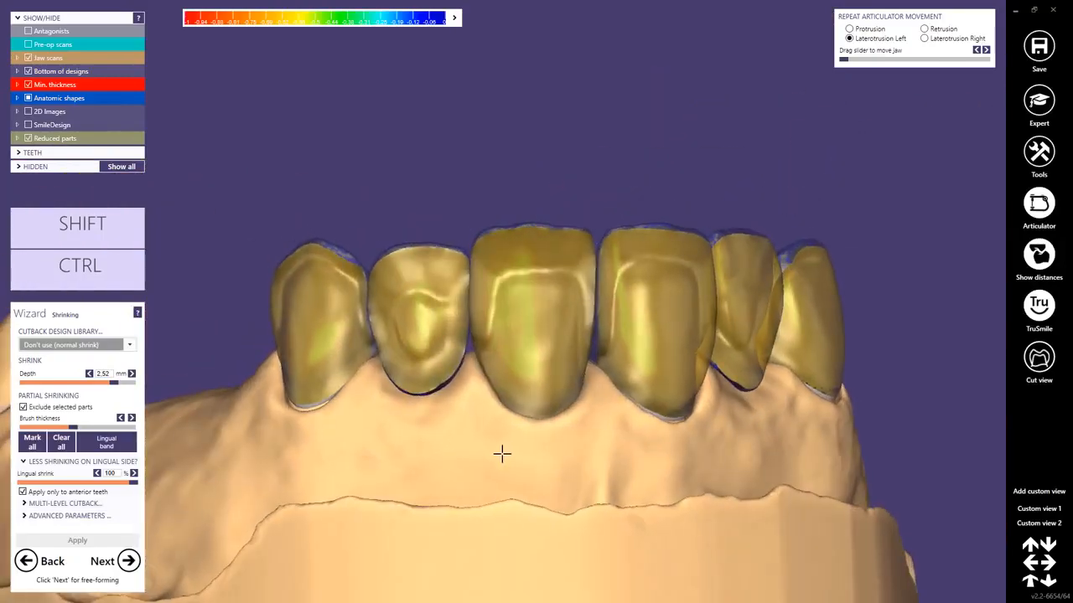
Proceed to free-forming the reduced framework, accepting the adjusted reduction value, and choose the Tooth Parts anatomic preset.
{"action": "left_click", "coordinate": [126, 563]}
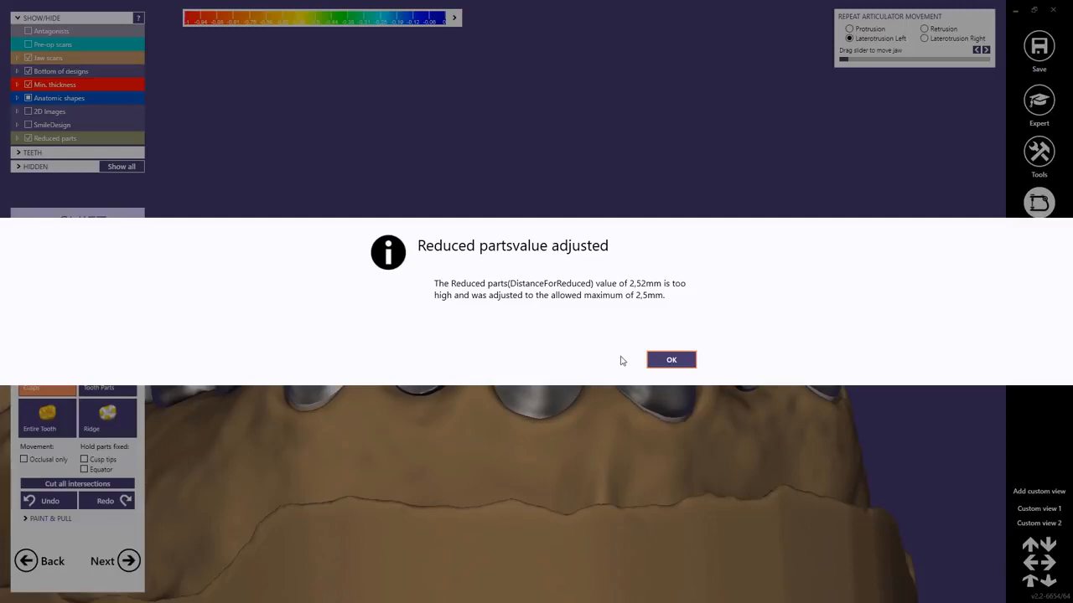
{"action": "left_click", "coordinate": [670, 360]}
{"action": "right_click_drag", "start_coordinate": [593, 438], "coordinate": [610, 420]}
{"action": "right_click_drag", "start_coordinate": [529, 377], "coordinate": [530, 379]}
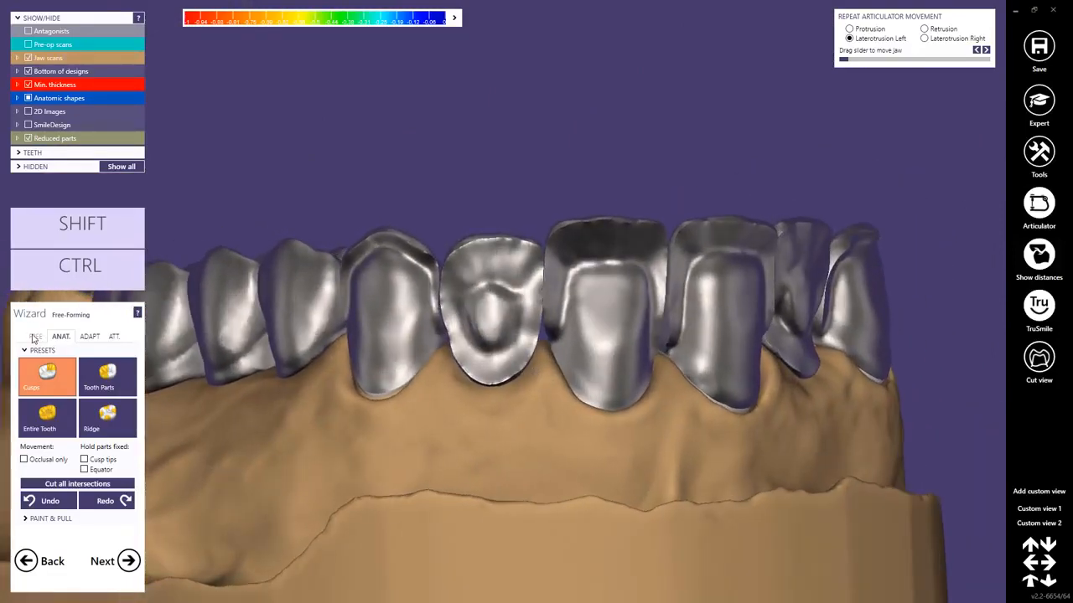
{"action": "scroll", "coordinate": [670, 352], "scroll_direction": "up", "scroll_amount": 5}
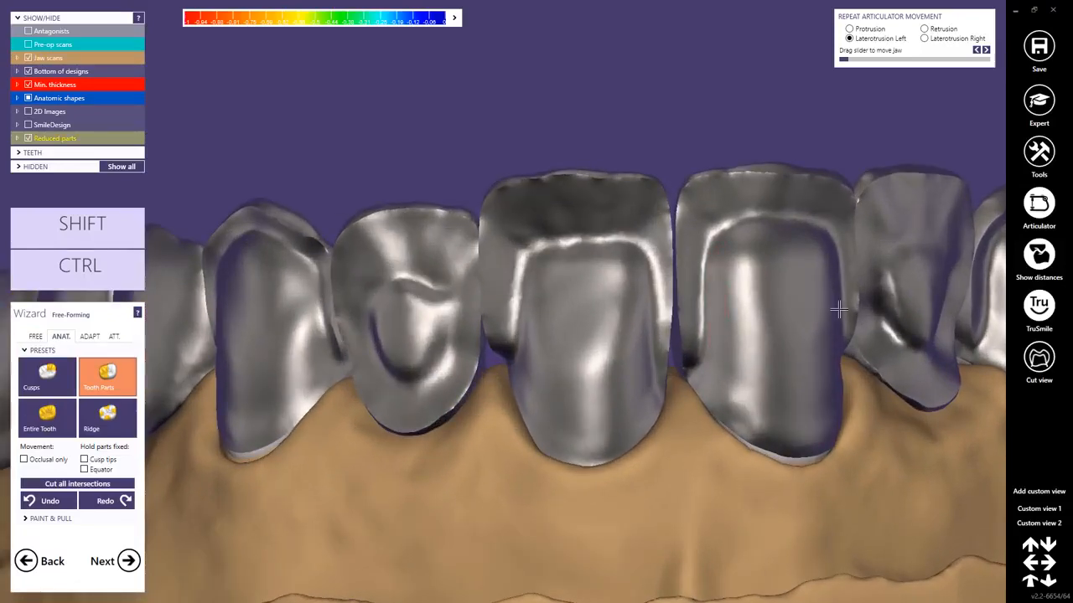
{"action": "right_click_drag", "start_coordinate": [838, 310], "coordinate": [785, 400]}
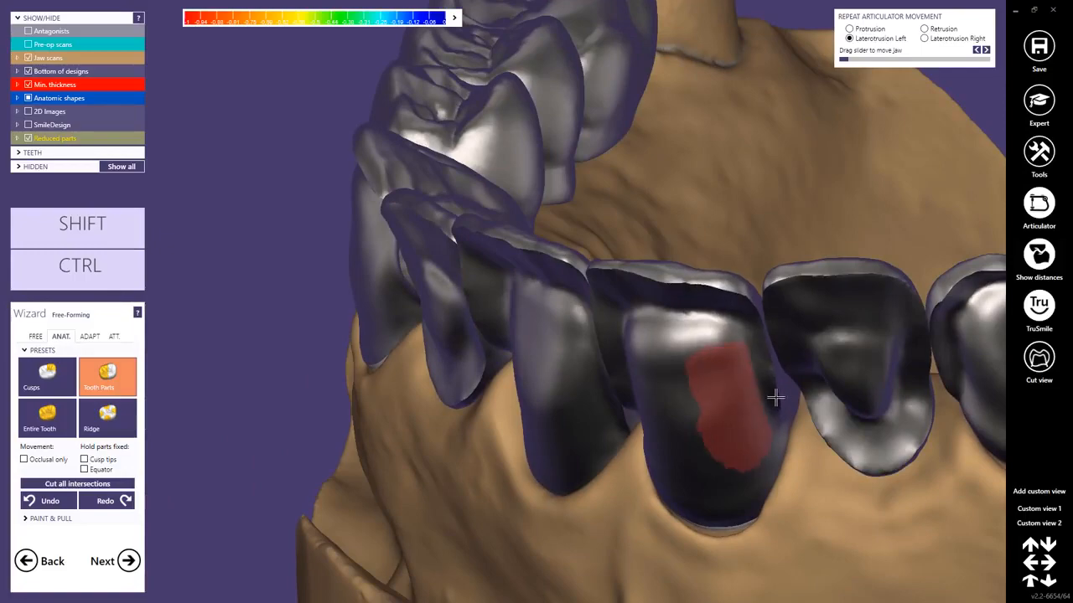
Check the reduced framework from the labial side, glance at the distance display options, and proceed to the connector design.
{"action": "scroll", "coordinate": [772, 399], "scroll_direction": "down", "scroll_amount": 3}
{"action": "mouse_move", "coordinate": [773, 399]}
{"action": "right_mouse_down"}
{"action": "mouse_move", "coordinate": [804, 390]}
{"action": "mouse_move", "coordinate": [780, 402]}
{"action": "right_mouse_up"}
{"action": "middle_click_drag", "start_coordinate": [764, 459], "coordinate": [705, 409]}
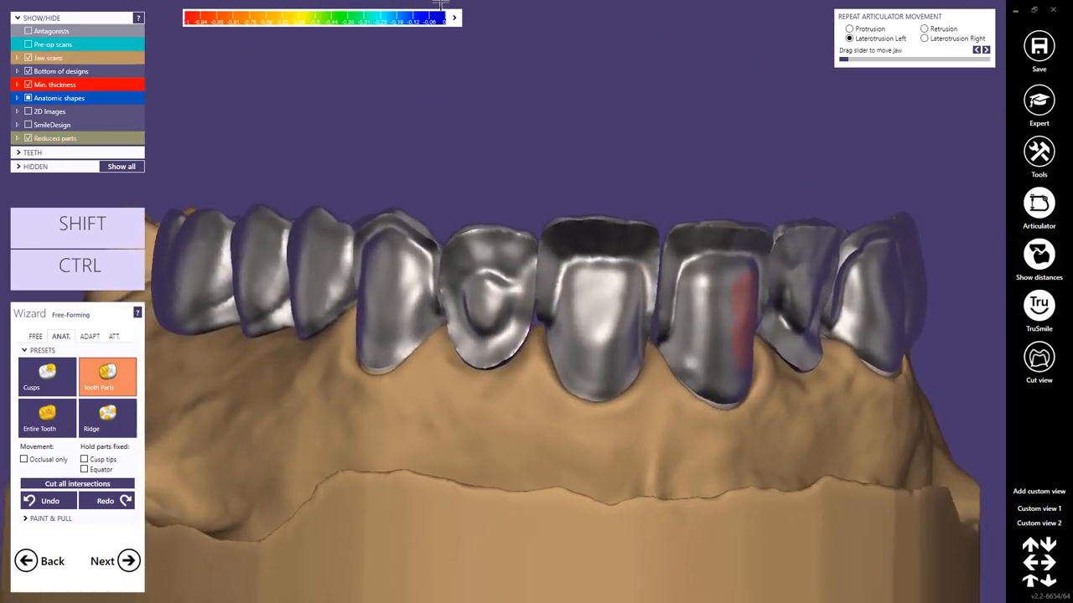
{"action": "left_click", "coordinate": [453, 18]}
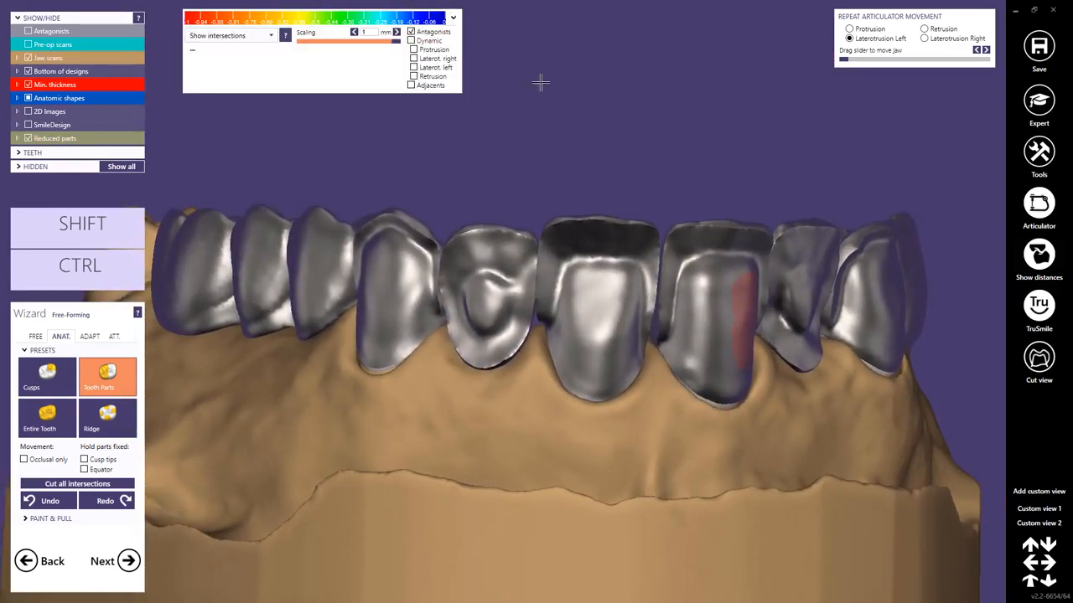
{"action": "left_click", "coordinate": [453, 18]}
{"action": "right_click_drag", "start_coordinate": [634, 125], "coordinate": [641, 143]}
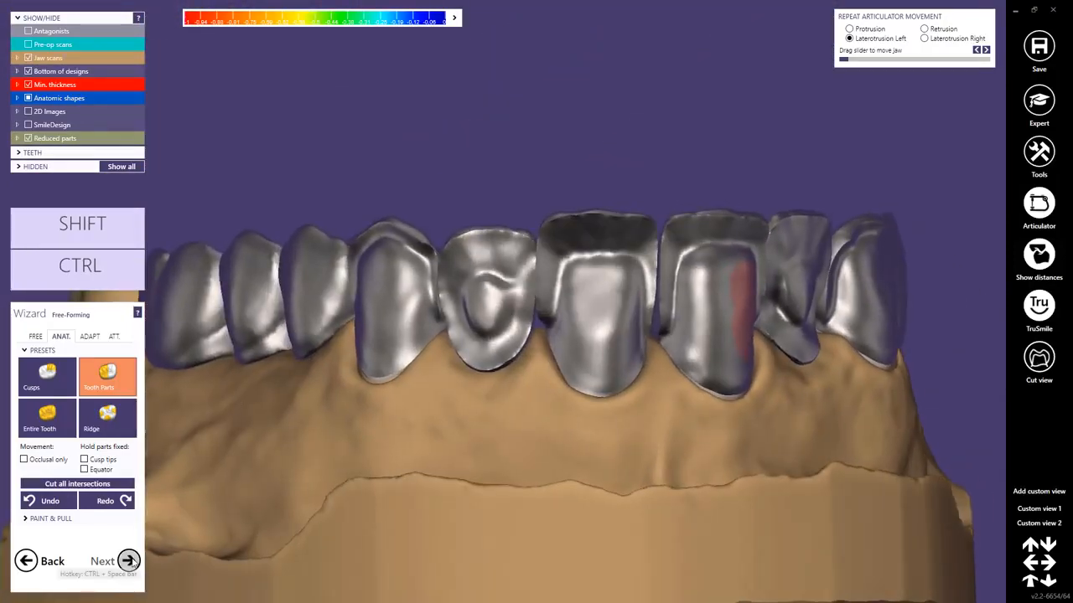
{"action": "right_click_drag", "start_coordinate": [533, 442], "coordinate": [534, 471]}
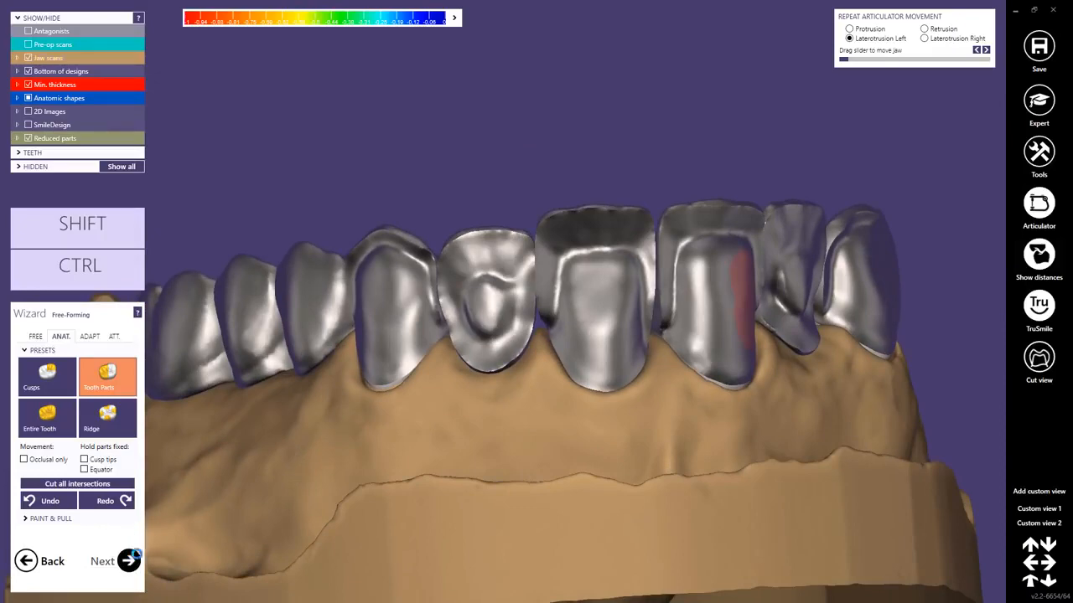
{"action": "left_click", "coordinate": [129, 561]}
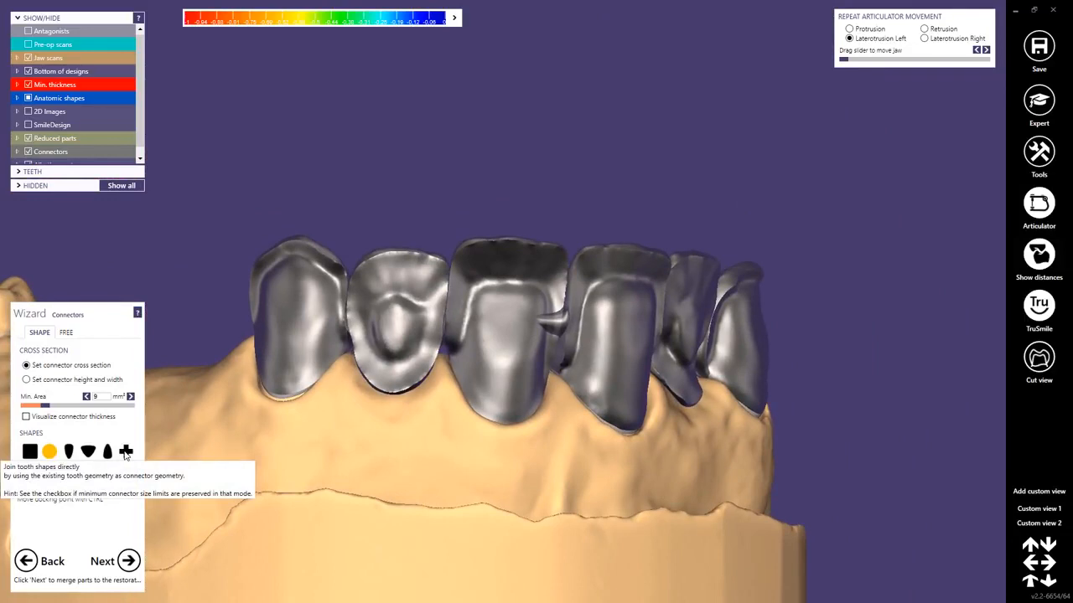
Try joining the anterior teeth directly through their existing tooth geometry and check the contact areas from the palatal side.
{"action": "left_click", "coordinate": [126, 452]}
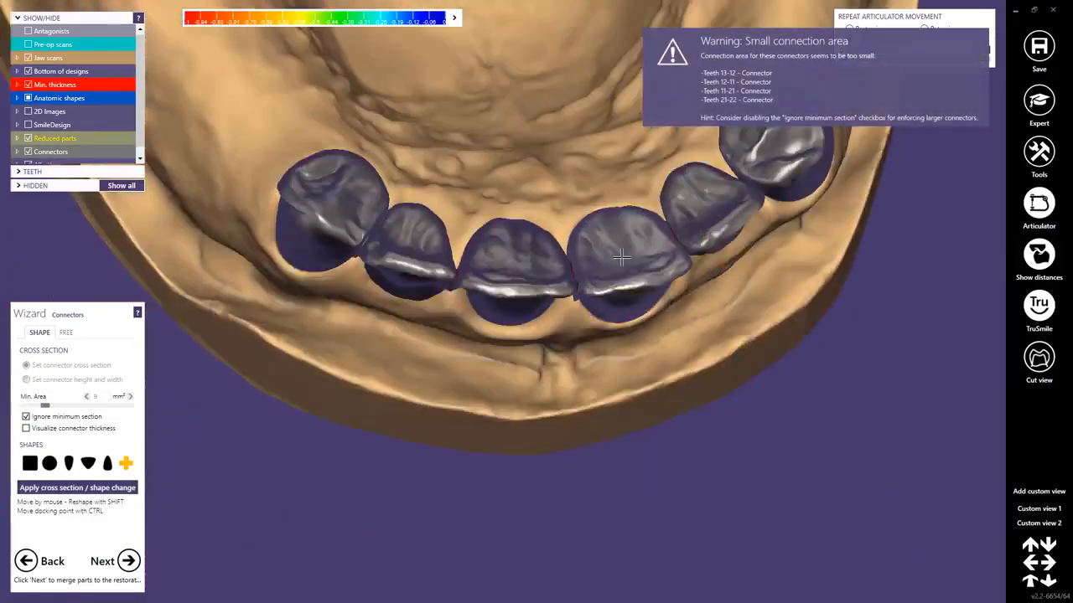
{"action": "right_click_drag", "start_coordinate": [621, 257], "coordinate": [614, 247]}
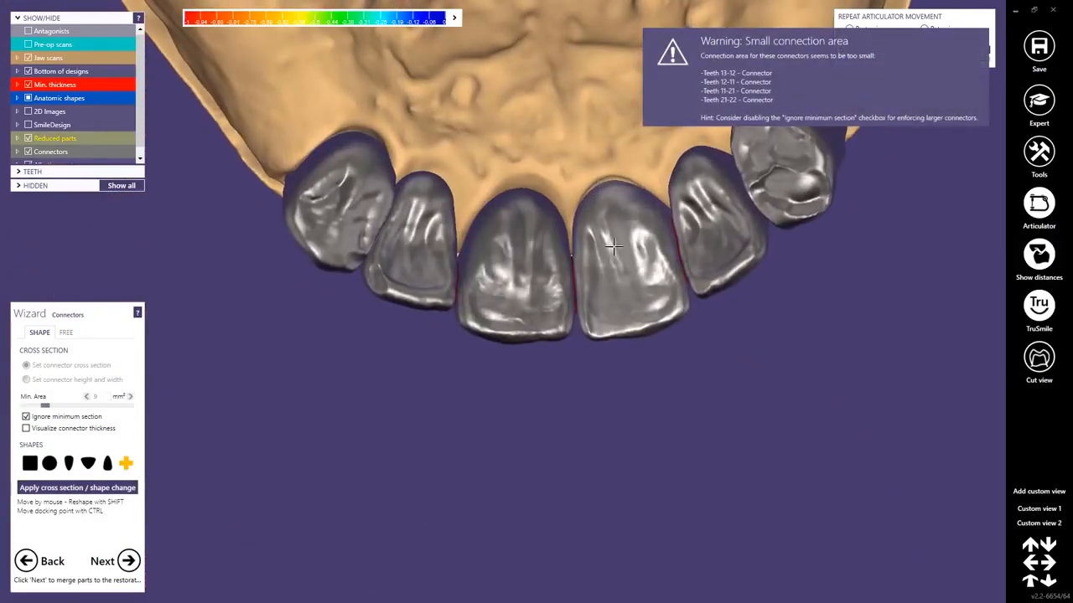
{"action": "right_click_drag", "start_coordinate": [523, 291], "coordinate": [547, 287]}
{"action": "right_click_drag", "start_coordinate": [738, 174], "coordinate": [742, 232]}
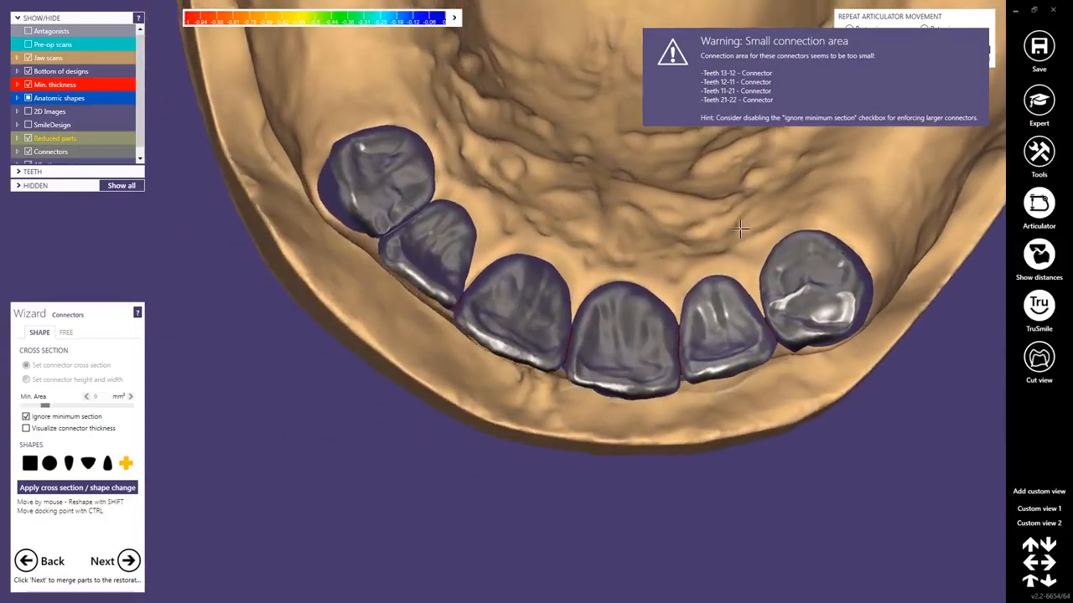
{"action": "scroll", "coordinate": [707, 356], "scroll_direction": "up", "scroll_amount": 3}
{"action": "right_click_drag", "start_coordinate": [707, 355], "coordinate": [732, 332]}
Switch the anterior connectors to the drop-shaped cross section with a minimum area of 6 mm² and apply the change.
{"action": "left_click", "coordinate": [108, 464]}
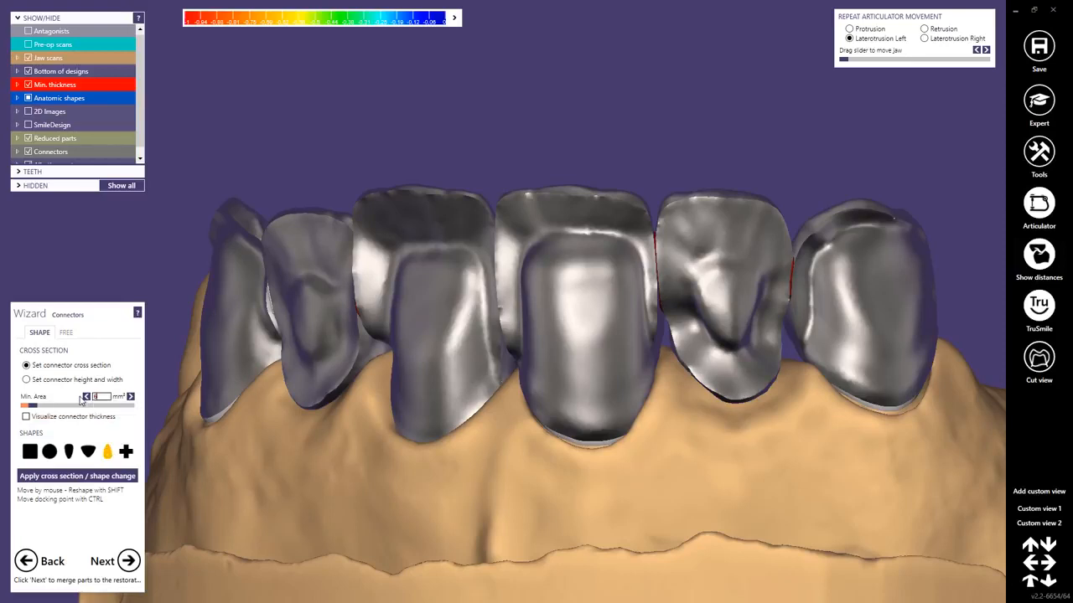
{"action": "right_click_drag", "start_coordinate": [575, 388], "coordinate": [521, 395]}
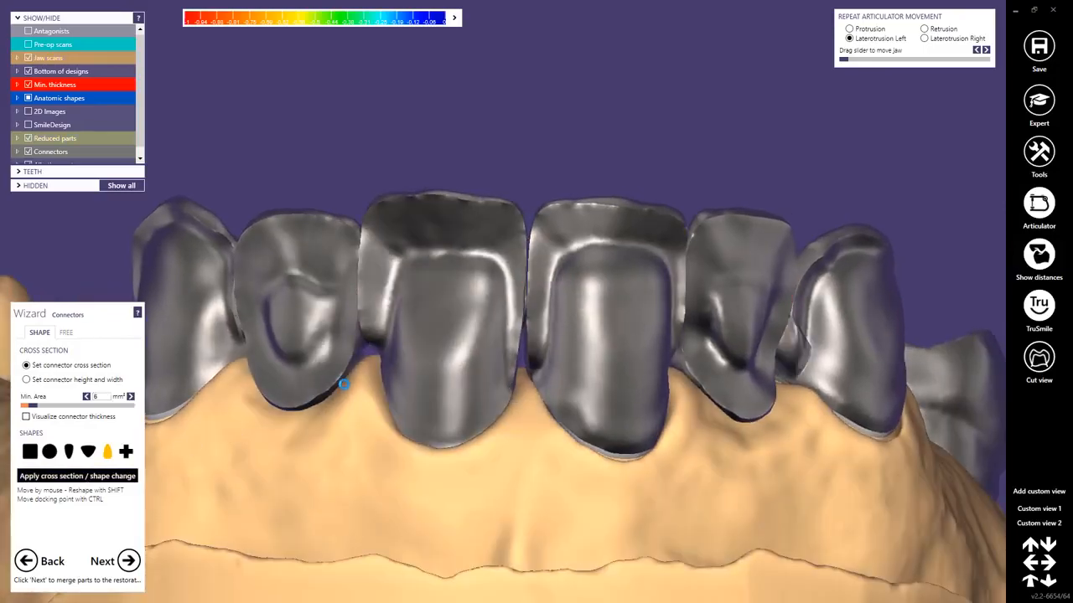
{"action": "mouse_move", "coordinate": [401, 366]}
{"action": "right_mouse_down"}
{"action": "mouse_move", "coordinate": [417, 337]}
{"action": "mouse_move", "coordinate": [416, 379]}
{"action": "right_mouse_up"}
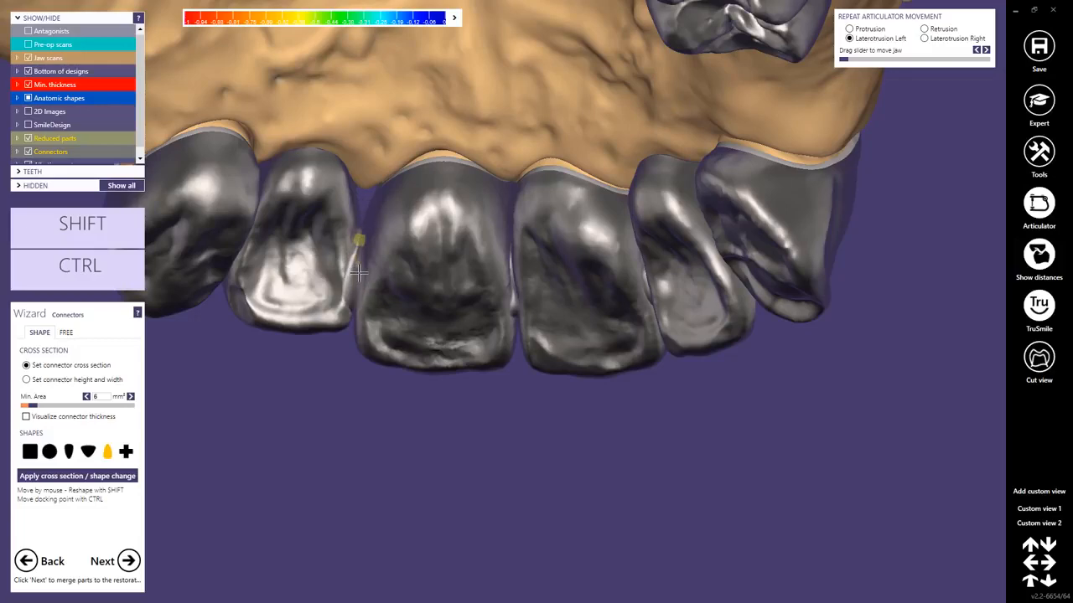
Reposition the connectors between a lateral and central incisor and between the opposite lateral incisor and canine.
{"action": "right_click_drag", "start_coordinate": [356, 276], "coordinate": [351, 254]}
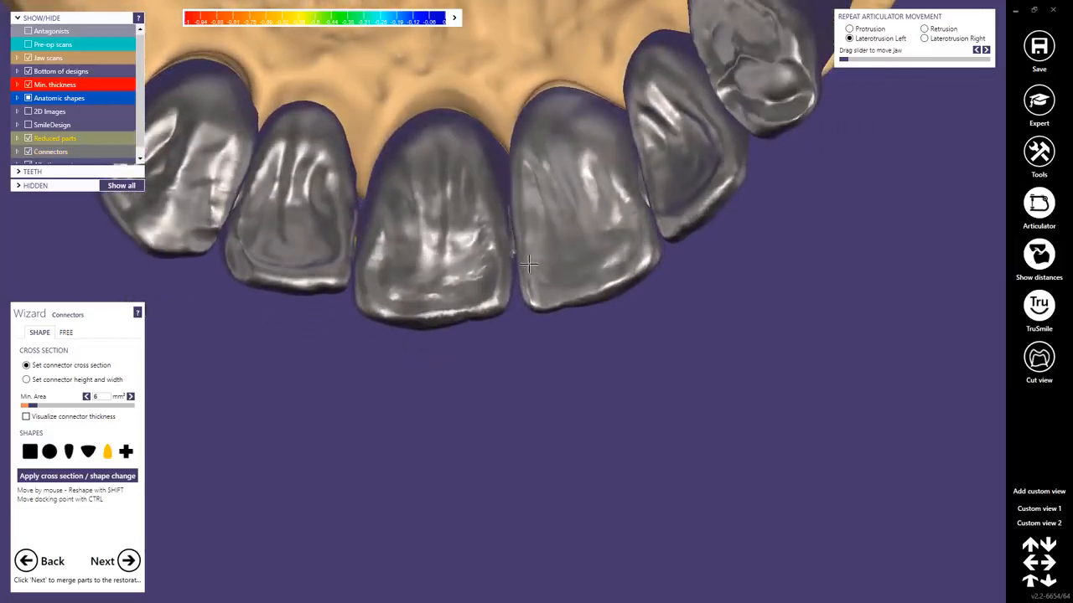
{"action": "right_click_drag", "start_coordinate": [528, 265], "coordinate": [606, 228]}
{"action": "right_click_drag", "start_coordinate": [671, 215], "coordinate": [786, 253]}
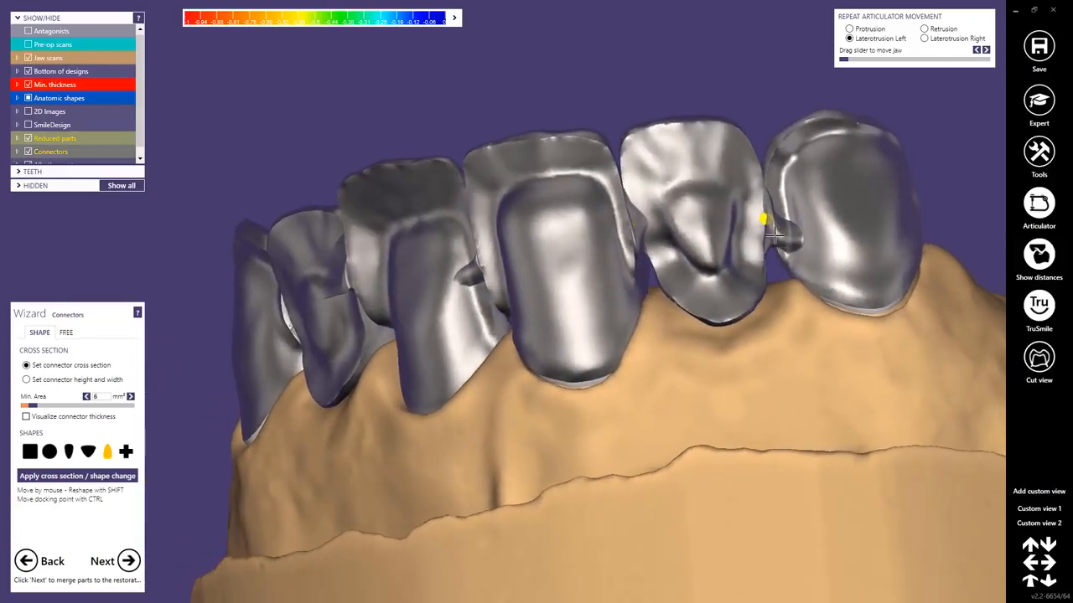
{"action": "left_click_drag", "start_coordinate": [774, 236], "coordinate": [771, 227], "text": "ctrl+shift"}
Move the connector between the central incisors and the protruding one beside the lateral incisor so they sit within the contact areas.
{"action": "right_click_drag", "start_coordinate": [712, 251], "coordinate": [758, 274]}
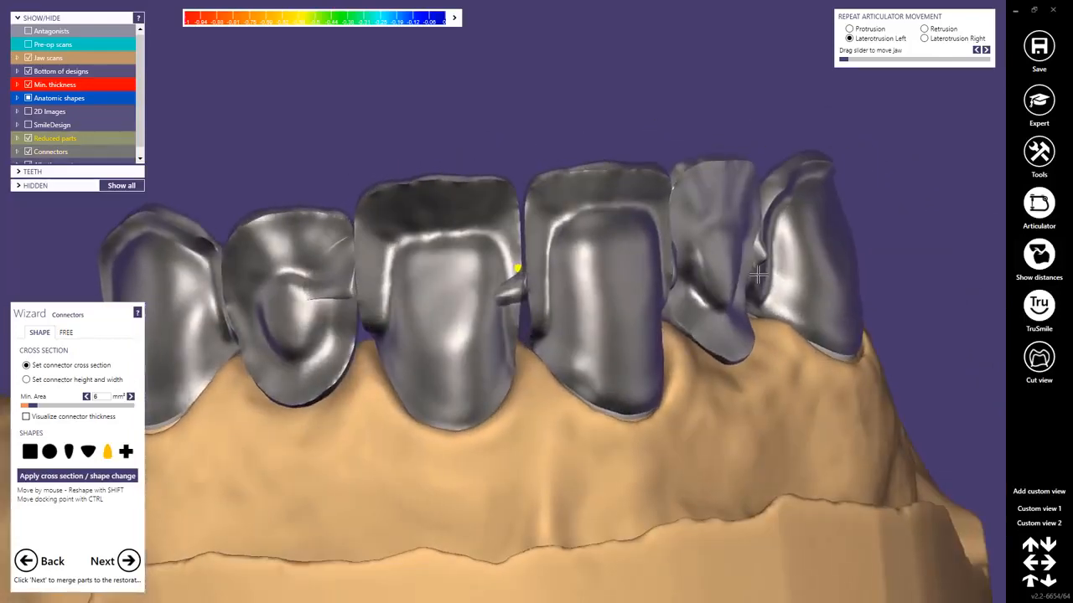
{"action": "left_click_drag", "start_coordinate": [511, 289], "coordinate": [523, 297], "text": "ctrl+shift"}
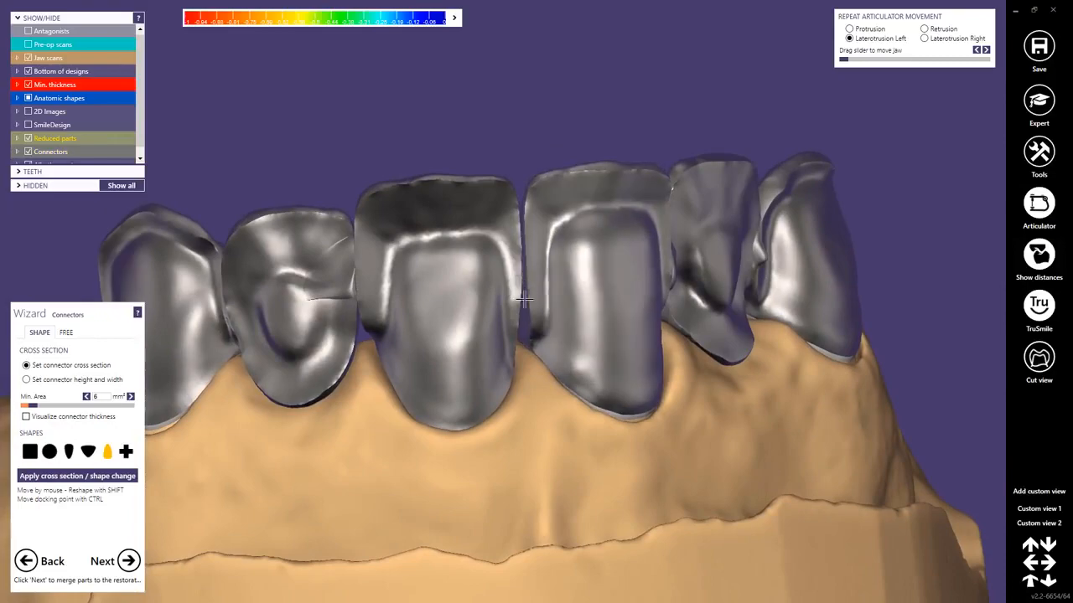
{"action": "right_click_drag", "start_coordinate": [524, 299], "coordinate": [429, 295]}
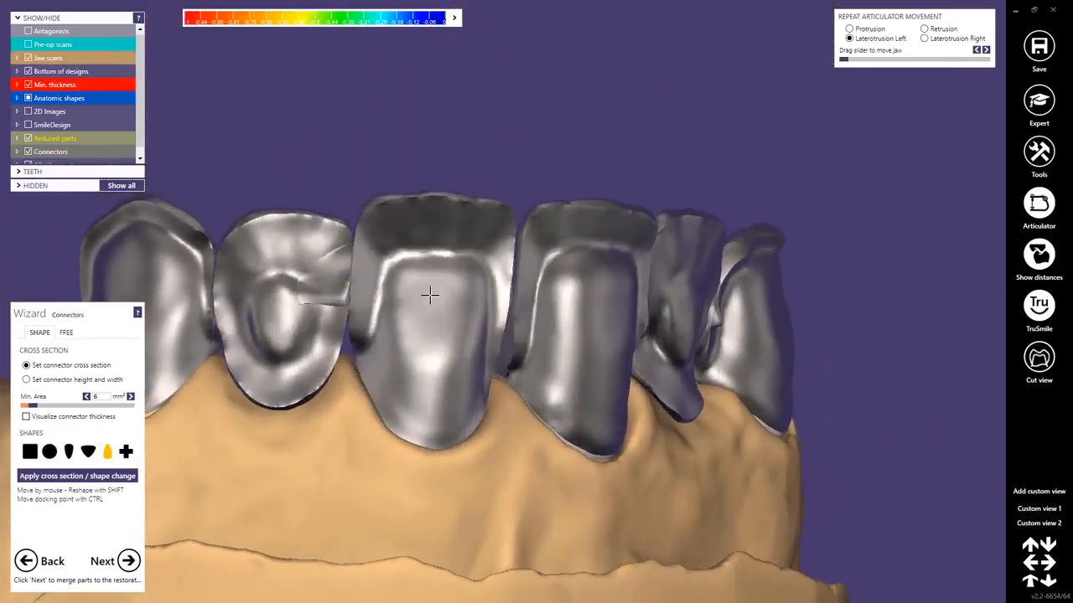
{"action": "left_click_drag", "start_coordinate": [344, 285], "coordinate": [329, 287], "text": "ctrl+shift"}
{"action": "right_click_drag", "start_coordinate": [329, 251], "coordinate": [329, 367]}
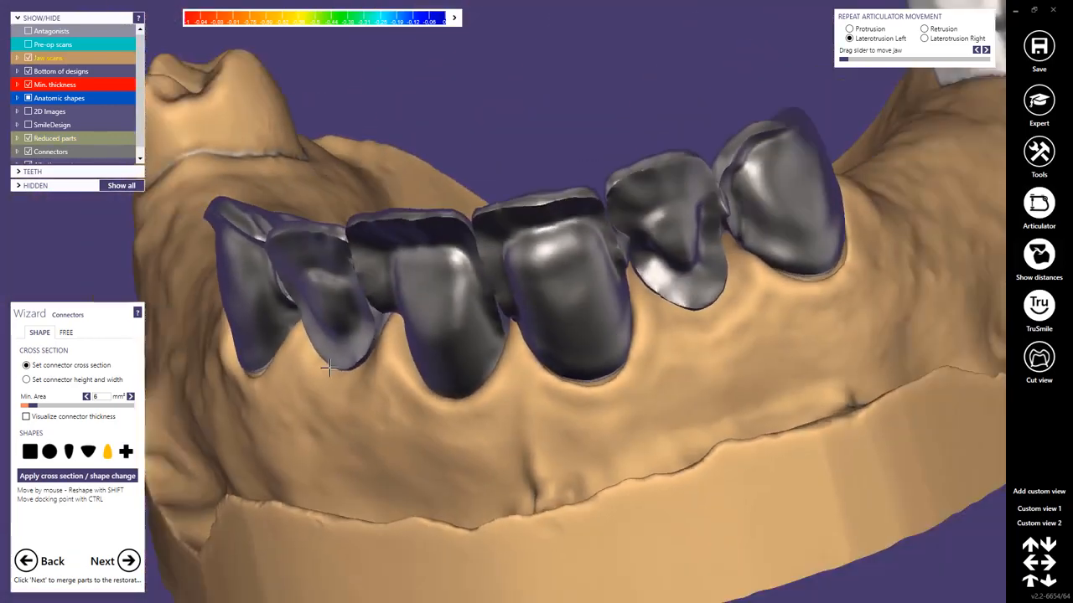
{"action": "scroll", "coordinate": [329, 368], "scroll_direction": "down", "scroll_amount": 2}
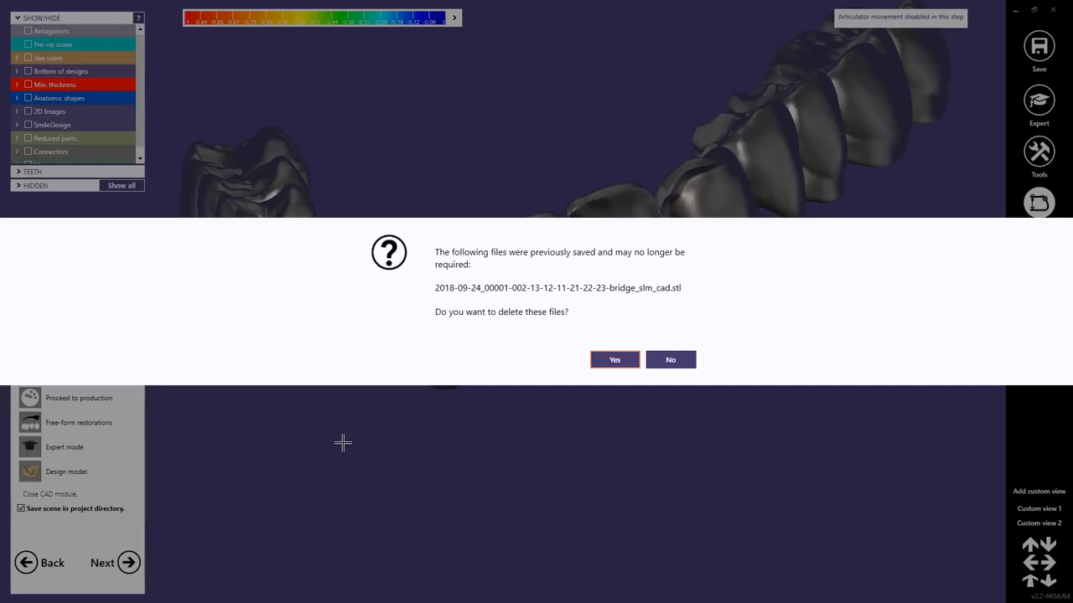
Delete the previously saved bridge STL file and continue with free-forming the merged restorations.
{"action": "left_click", "coordinate": [605, 360]}
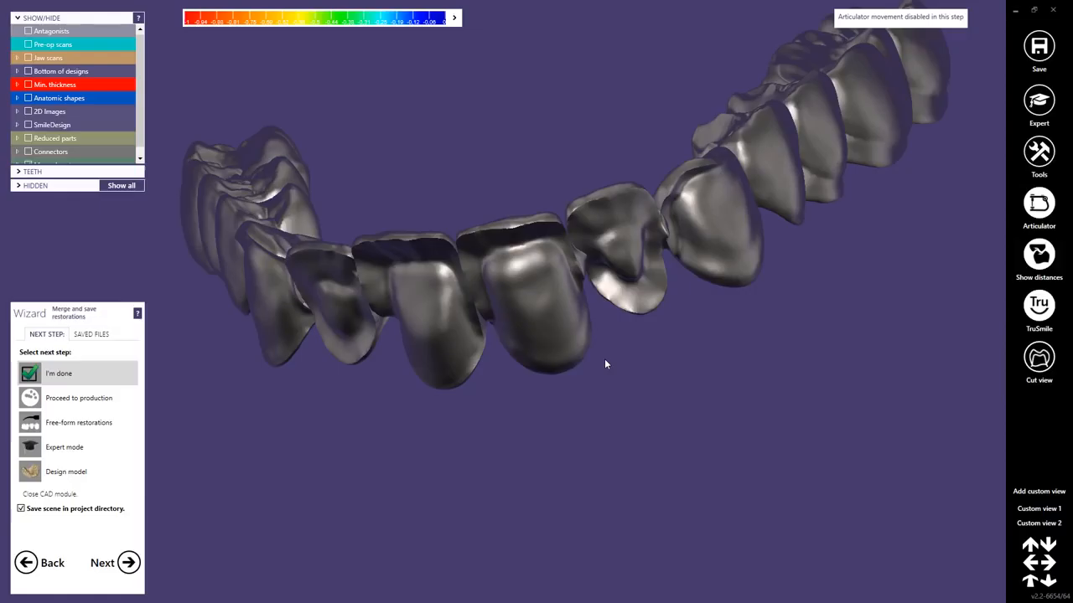
{"action": "left_click", "coordinate": [65, 427]}
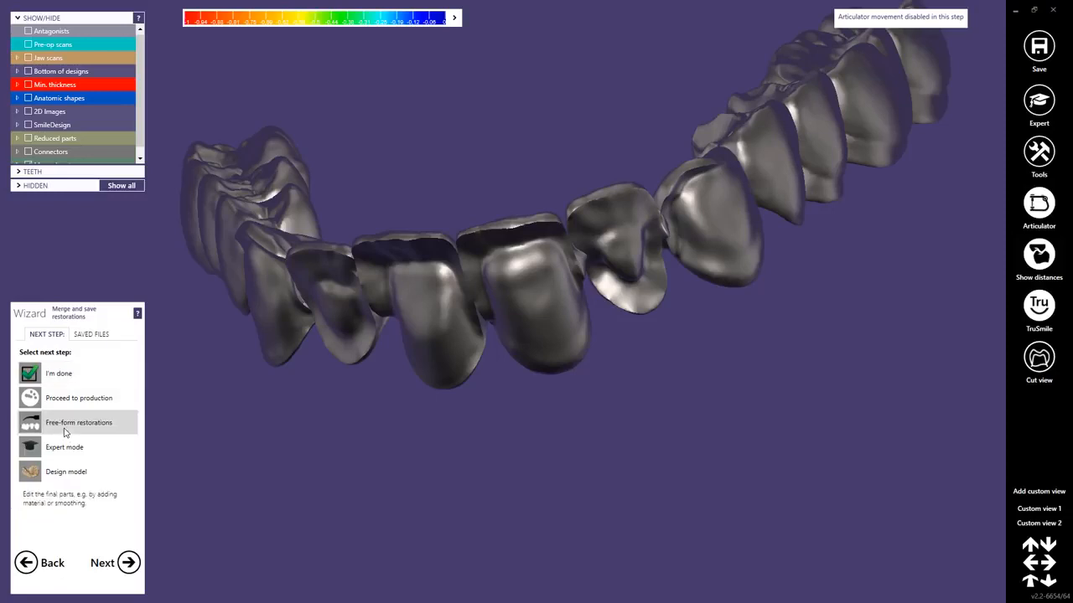
{"action": "left_click", "coordinate": [127, 564]}
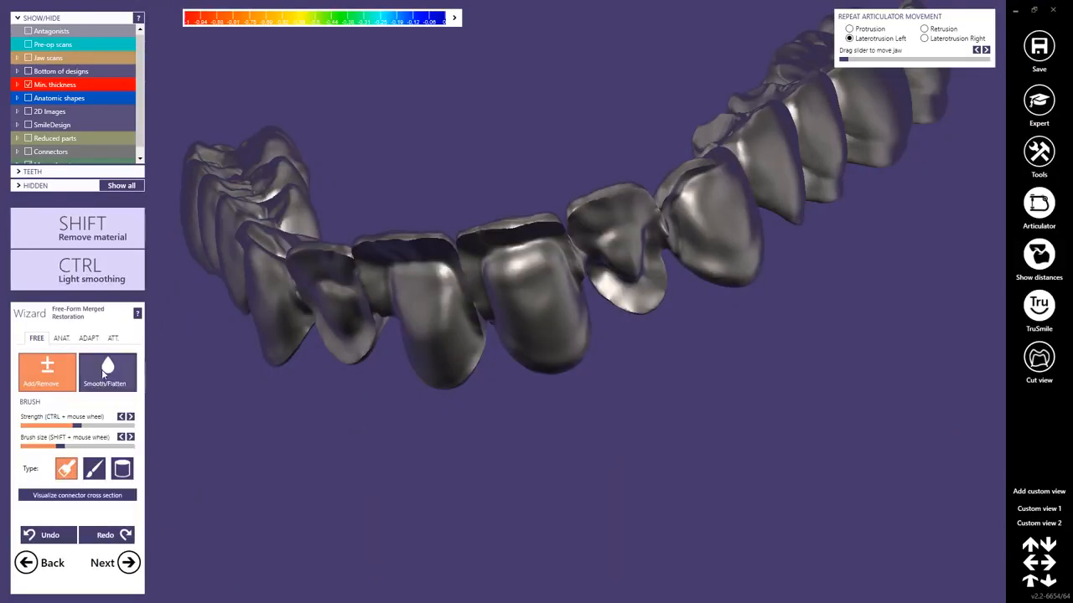
Smooth the transitions between the connectors and the anterior teeth along the labial side with the Smooth/Flatten tool.
{"action": "left_click", "coordinate": [104, 375]}
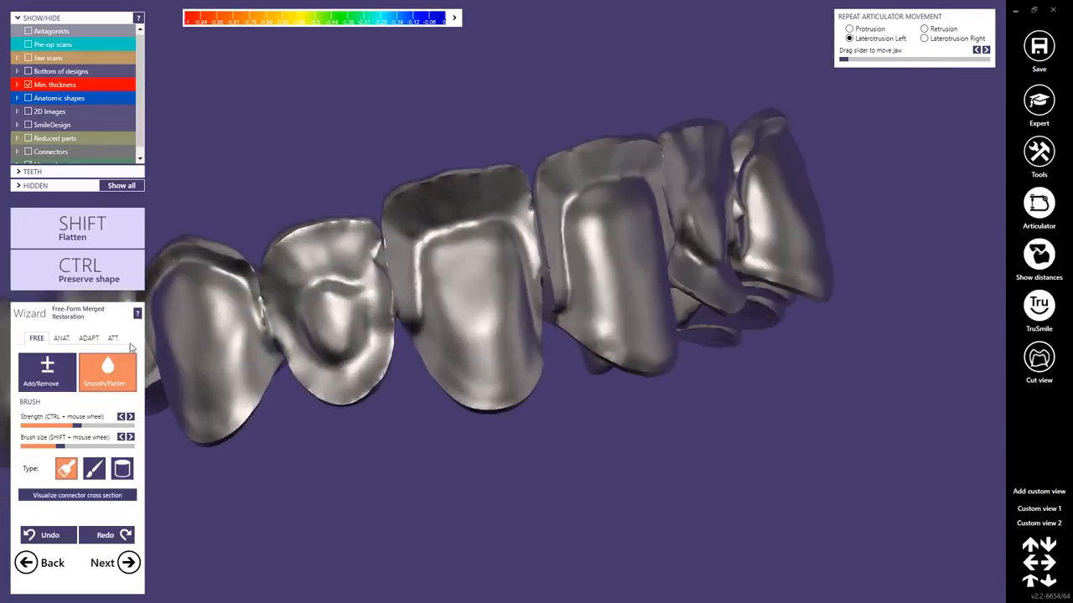
{"action": "left_click_drag", "start_coordinate": [262, 304], "coordinate": [268, 322]}
{"action": "left_click_drag", "start_coordinate": [394, 269], "coordinate": [387, 313]}
{"action": "left_click_drag", "start_coordinate": [546, 230], "coordinate": [561, 291]}
{"action": "right_click_drag", "start_coordinate": [761, 267], "coordinate": [735, 288]}
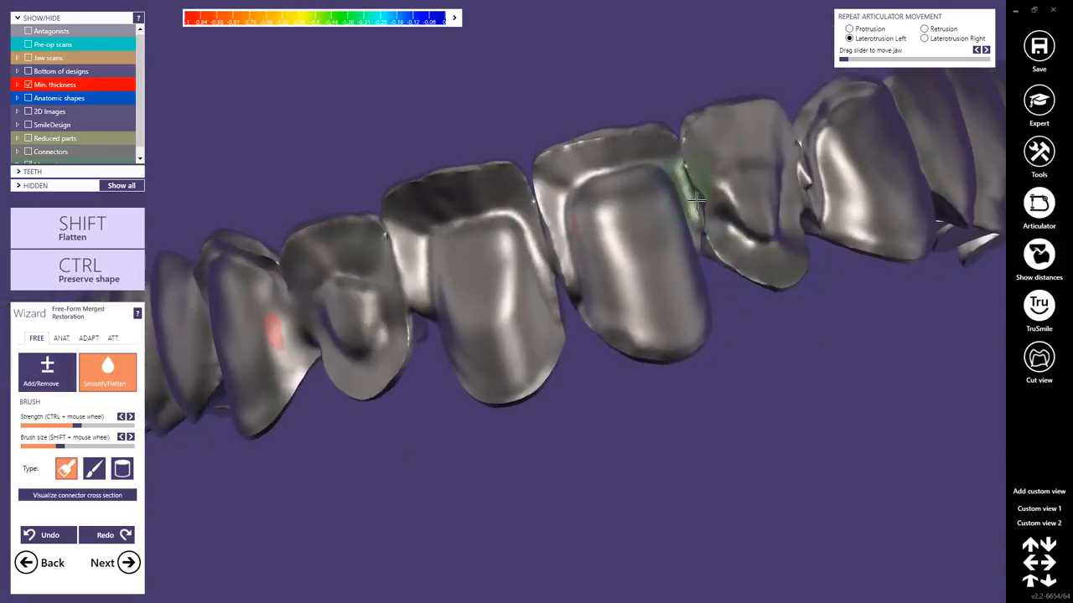
{"action": "left_click_drag", "start_coordinate": [698, 200], "coordinate": [702, 221]}
{"action": "left_click_drag", "start_coordinate": [804, 161], "coordinate": [809, 191]}
{"action": "scroll", "coordinate": [682, 256], "scroll_direction": "down", "scroll_amount": 3}
{"action": "mouse_move", "coordinate": [682, 256]}
{"action": "right_mouse_down"}
{"action": "mouse_move", "coordinate": [682, 276]}
{"action": "mouse_move", "coordinate": [685, 256]}
{"action": "mouse_move", "coordinate": [670, 258]}
{"action": "right_mouse_up"}
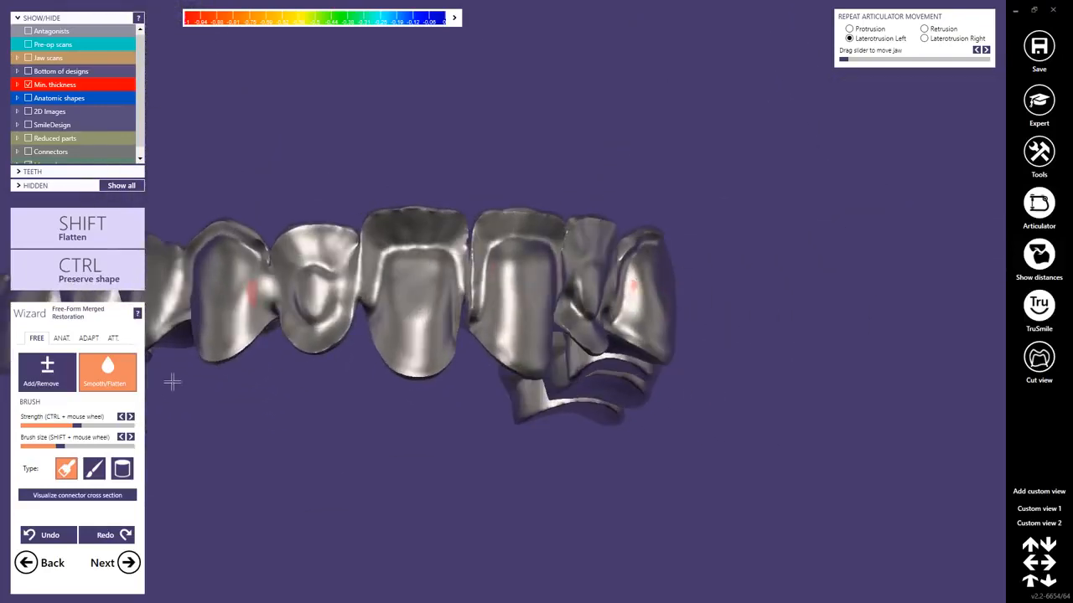
Reduce the smoothing brush size and smooth the interproximal edges around the central incisors.
{"action": "scroll", "coordinate": [387, 231], "scroll_direction": "up", "scroll_amount": 5}
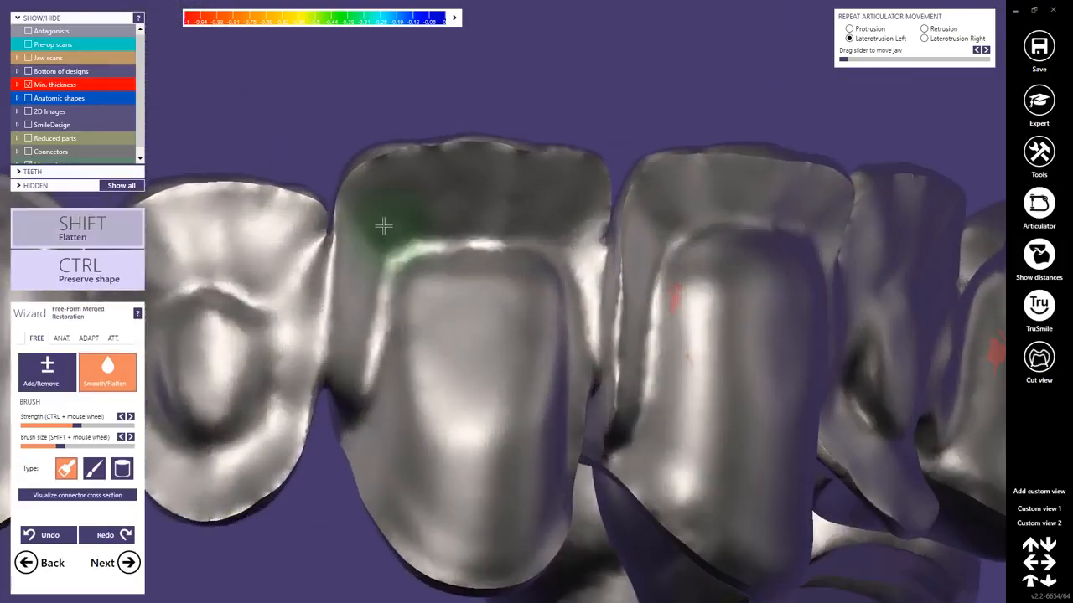
{"action": "scroll", "coordinate": [383, 226], "scroll_direction": "down", "scroll_amount": 4, "text": "shift"}
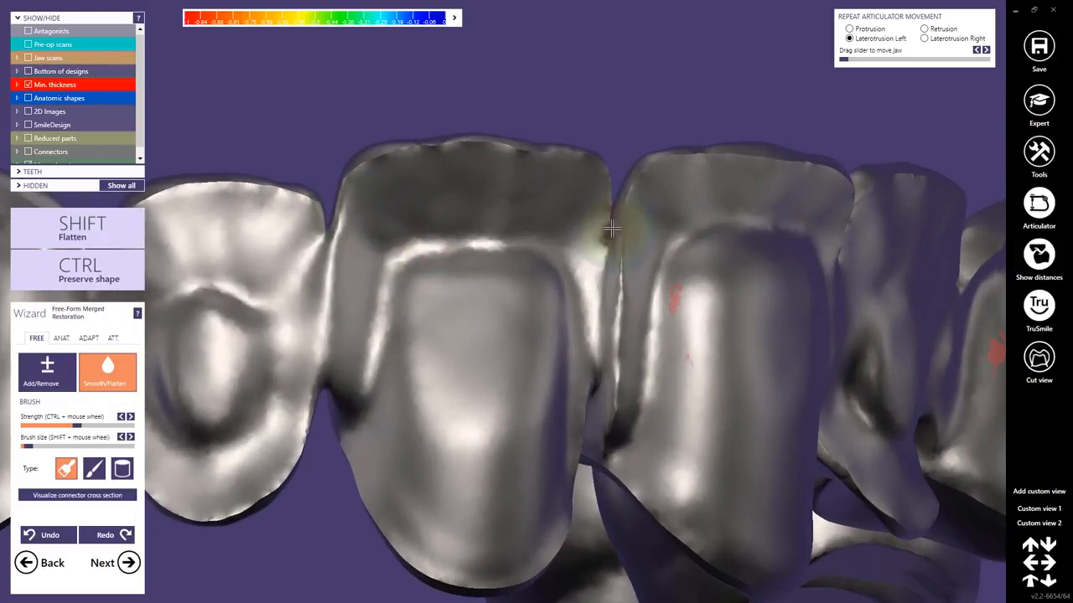
{"action": "right_click_drag", "start_coordinate": [611, 228], "coordinate": [545, 213]}
{"action": "right_click_drag", "start_coordinate": [683, 294], "coordinate": [787, 291]}
{"action": "right_click_drag", "start_coordinate": [855, 239], "coordinate": [615, 260]}
Smooth the remaining connector areas beside the lateral incisors and canines, then check the whole bridge from the front.
{"action": "scroll", "coordinate": [444, 320], "scroll_direction": "down", "scroll_amount": 4}
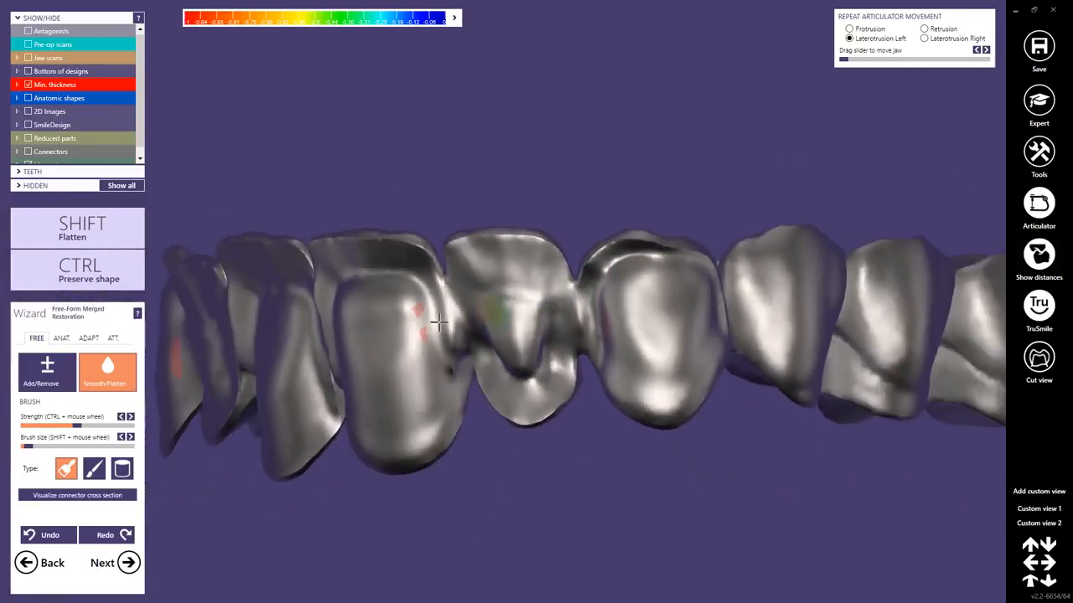
{"action": "right_click_drag", "start_coordinate": [438, 321], "coordinate": [377, 331]}
{"action": "scroll", "coordinate": [377, 331], "scroll_direction": "up", "scroll_amount": 3}
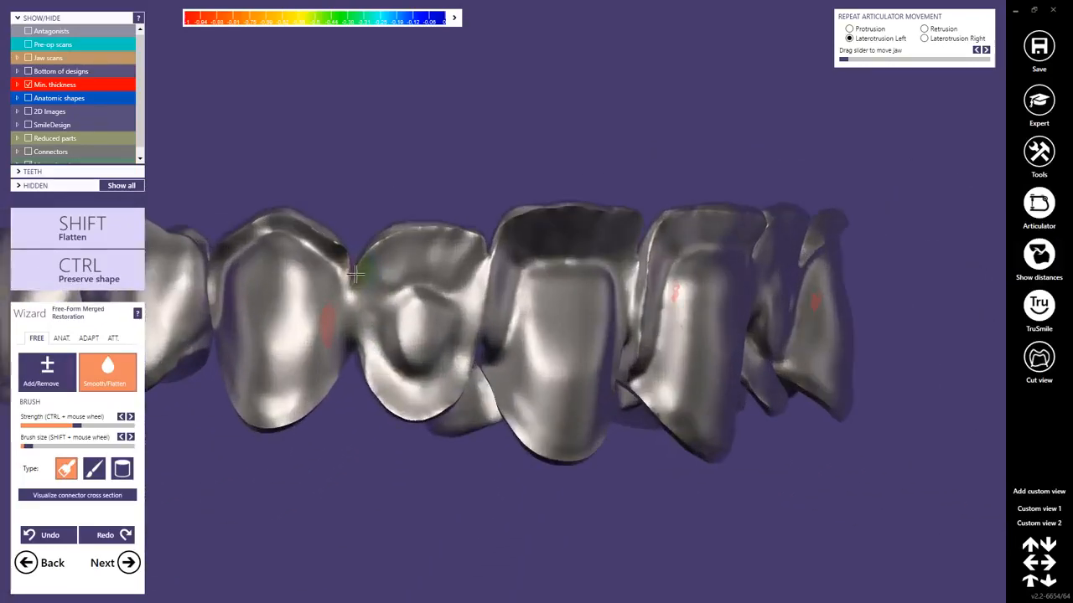
{"action": "right_click_drag", "start_coordinate": [335, 252], "coordinate": [492, 392]}
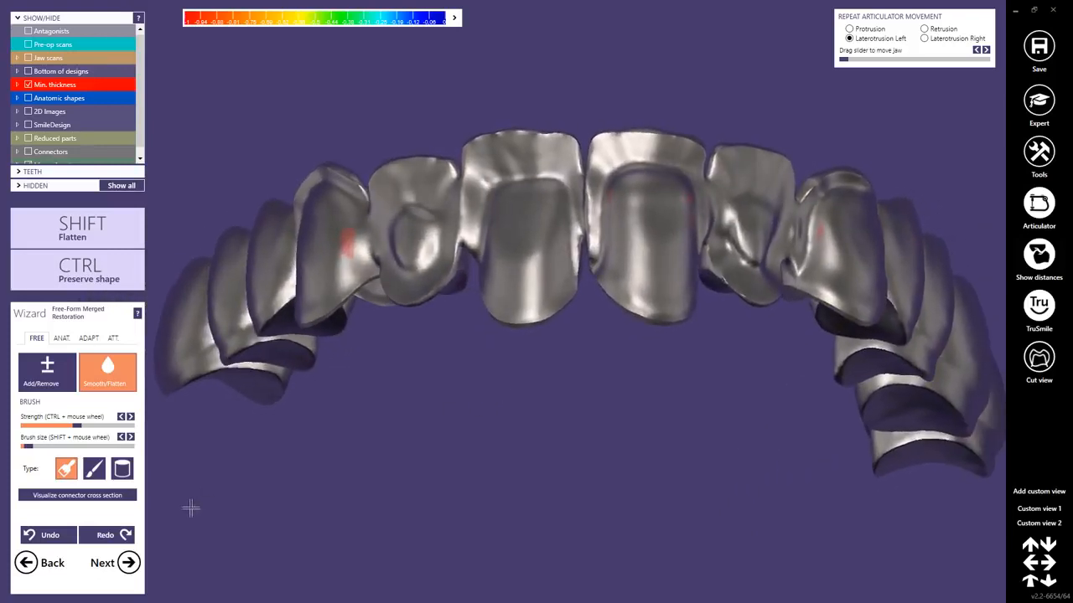
Save the free-forming modifications and finish the design, overwriting the existing scene file in the project directory.
{"action": "left_click", "coordinate": [132, 563]}
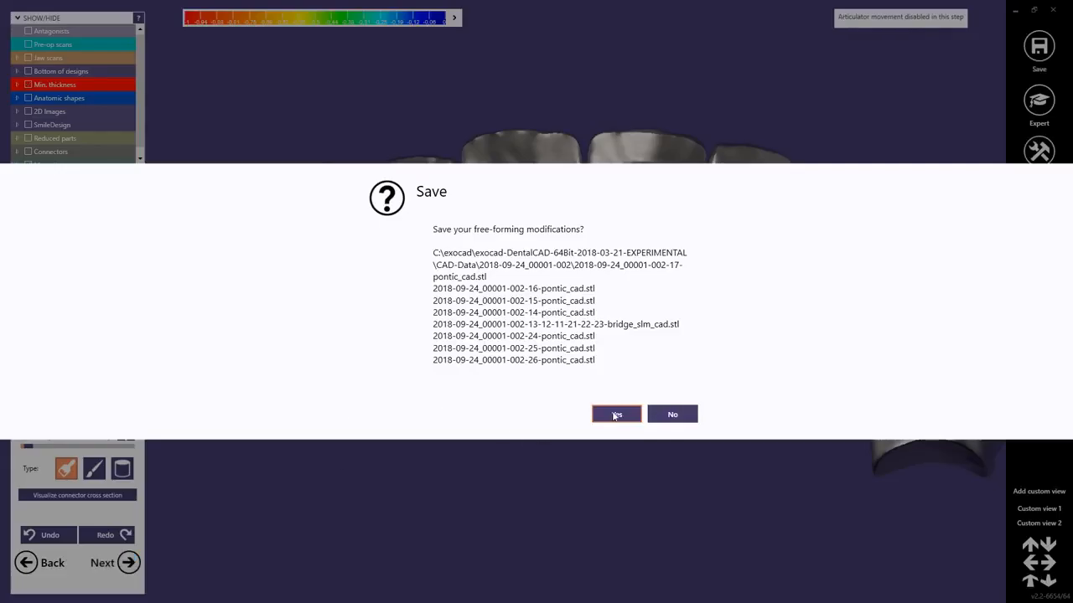
{"action": "left_click", "coordinate": [615, 414]}
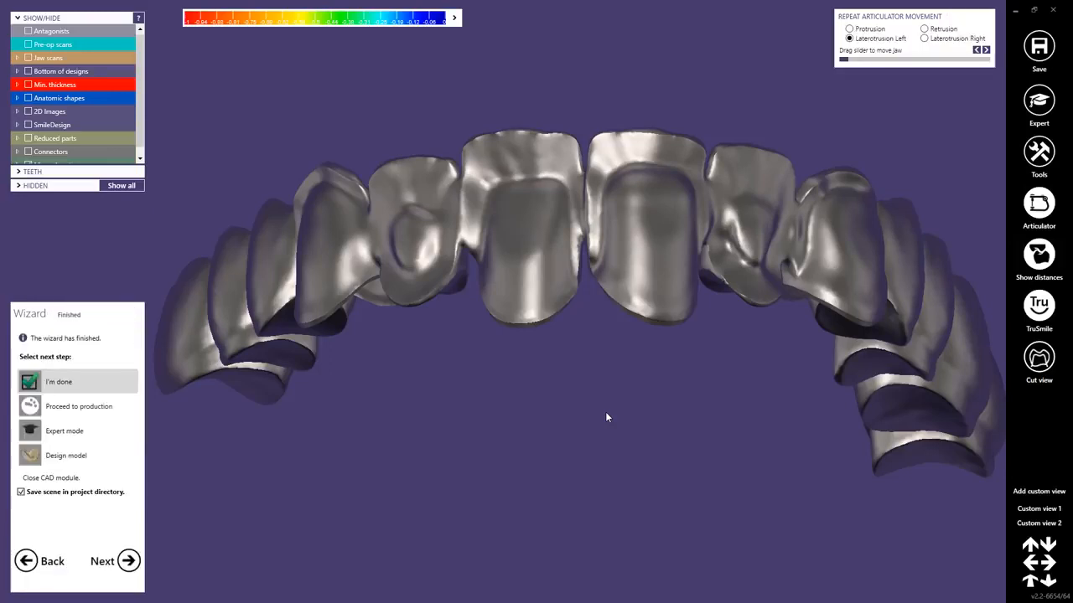
{"action": "left_click", "coordinate": [127, 560]}
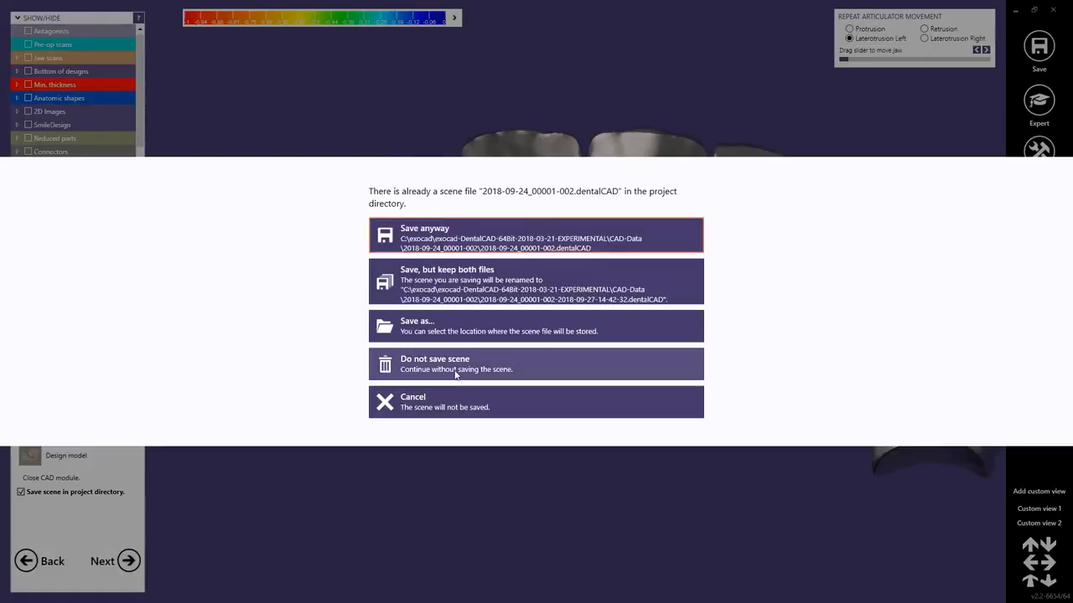
{"action": "left_click", "coordinate": [453, 251]}
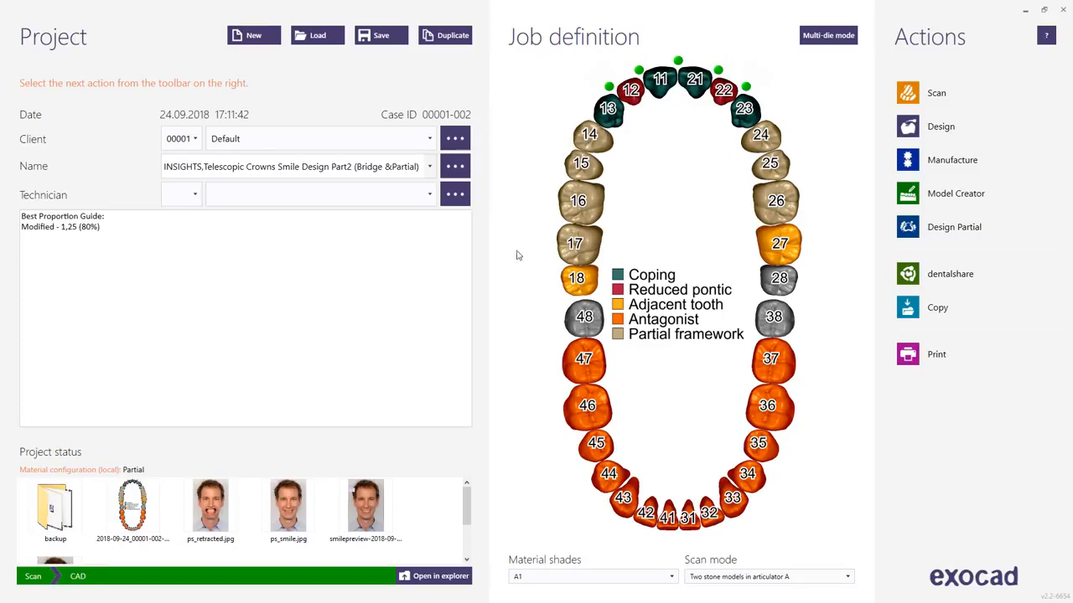
Start the partial denture design in PartialCAD by loading the upper jaw scan file.
{"action": "left_click", "coordinate": [921, 236]}
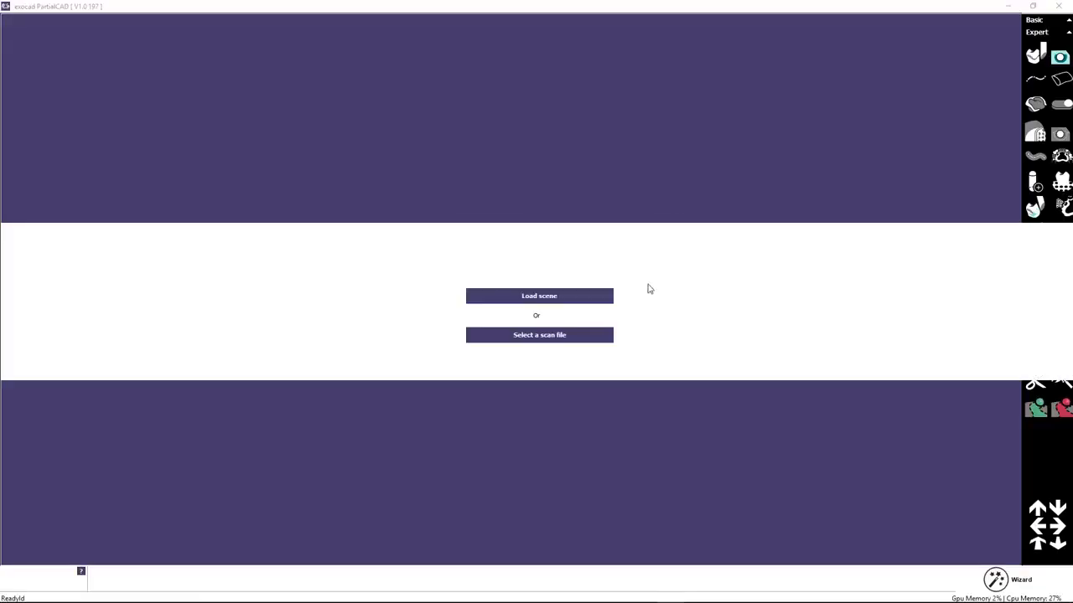
{"action": "left_click", "coordinate": [525, 338]}
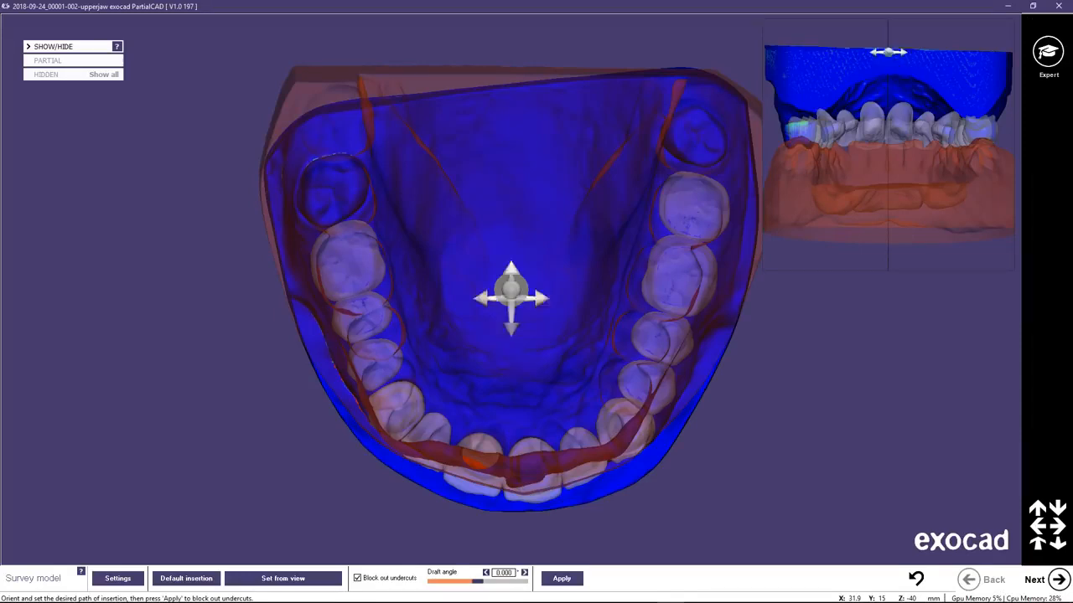
Hide the antagonist and inspect the undercut colour map on the upper jaw scan from labial and occlusal views.
{"action": "left_click", "coordinate": [28, 47]}
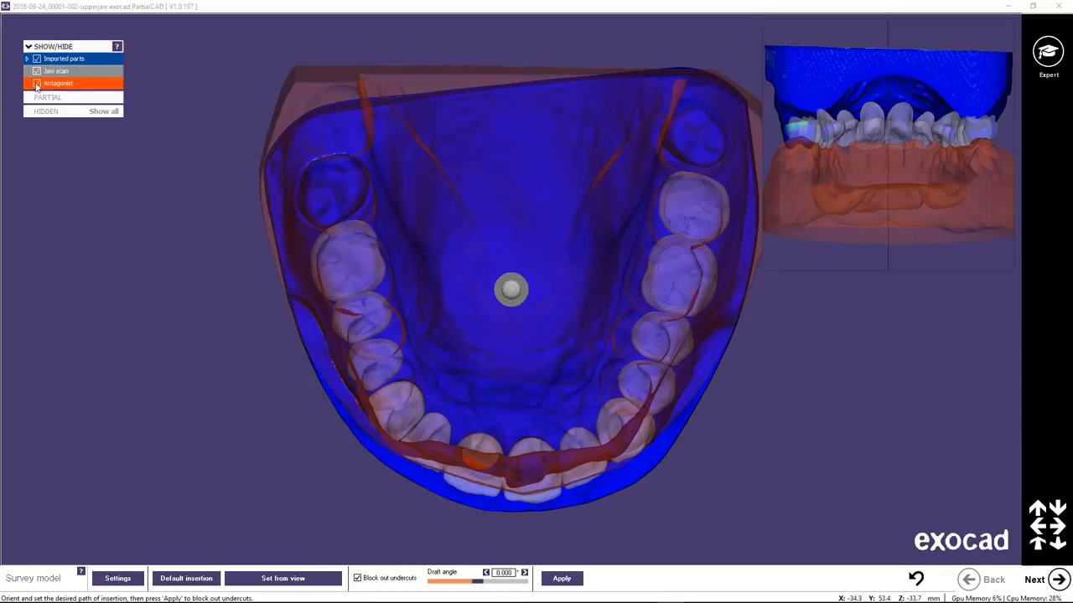
{"action": "left_click", "coordinate": [36, 83]}
{"action": "right_click_drag", "start_coordinate": [450, 383], "coordinate": [530, 343]}
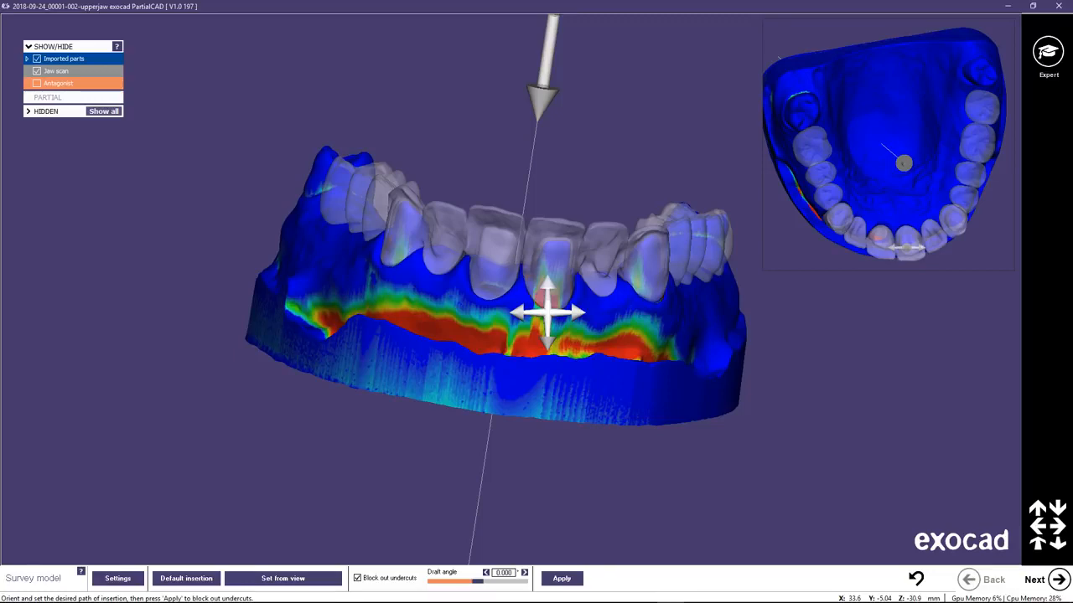
{"action": "left_click_drag", "start_coordinate": [547, 311], "coordinate": [549, 381]}
{"action": "scroll", "coordinate": [548, 369], "scroll_direction": "up", "scroll_amount": 3}
{"action": "left_click_drag", "start_coordinate": [511, 155], "coordinate": [512, 157]}
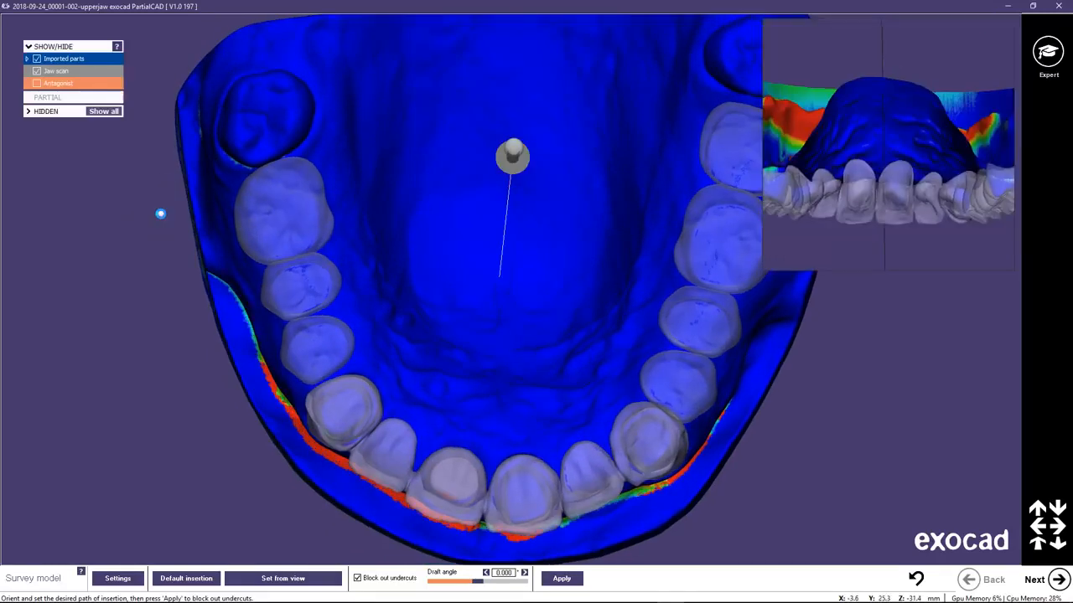
Hide the jaw scan, line up the view with the anterior bridge crowns, and set the insertion direction from that view.
{"action": "left_click", "coordinate": [36, 72]}
{"action": "right_click_drag", "start_coordinate": [532, 375], "coordinate": [539, 382]}
{"action": "scroll", "coordinate": [512, 502], "scroll_direction": "up", "scroll_amount": 3}
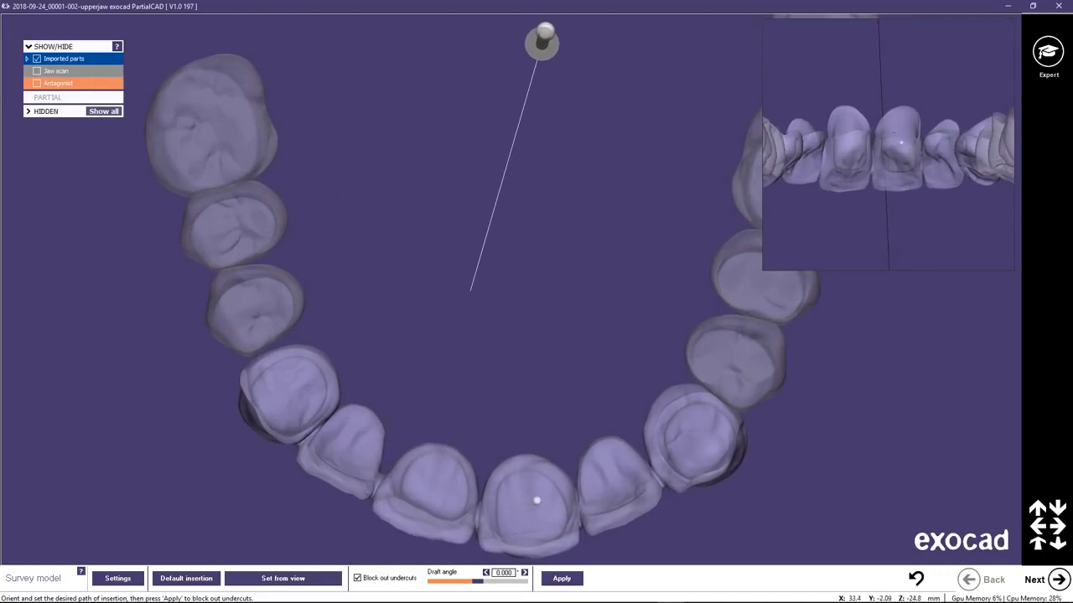
{"action": "middle_click", "coordinate": [537, 501]}
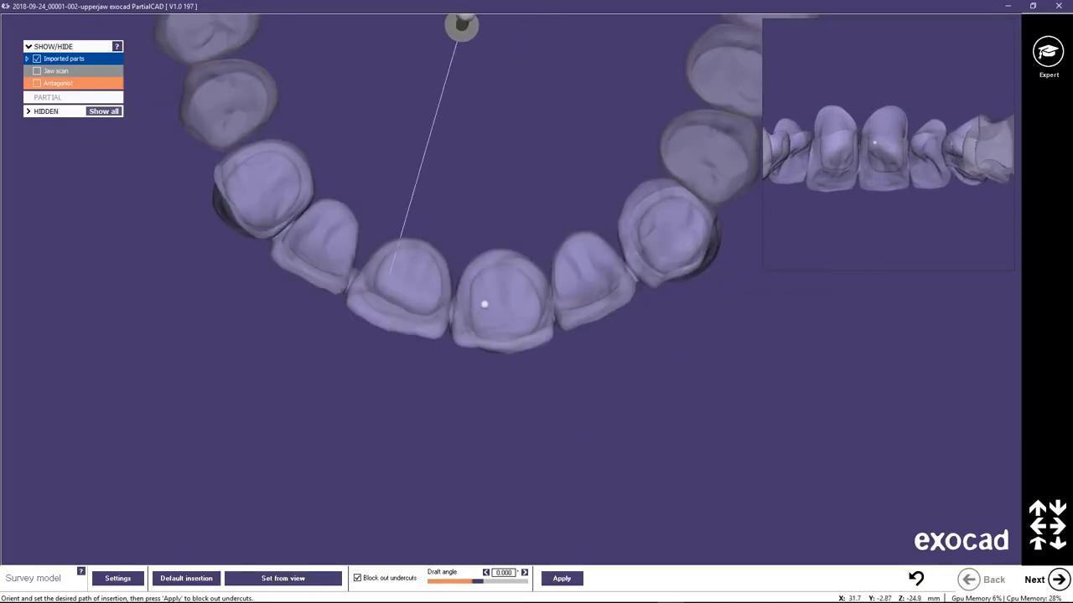
{"action": "right_click_drag", "start_coordinate": [485, 305], "coordinate": [484, 299]}
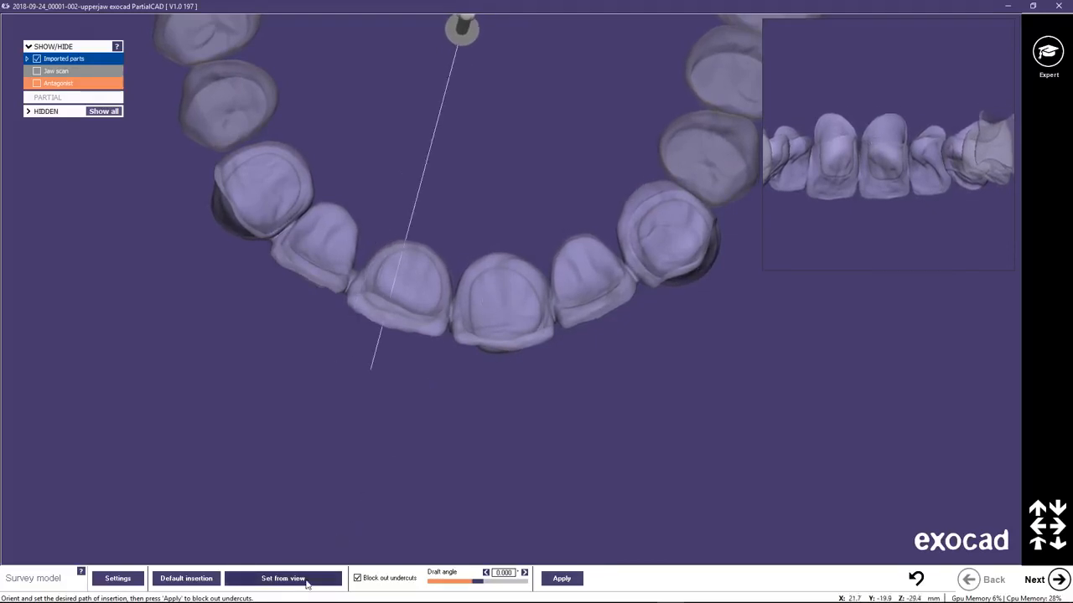
{"action": "left_click", "coordinate": [277, 578]}
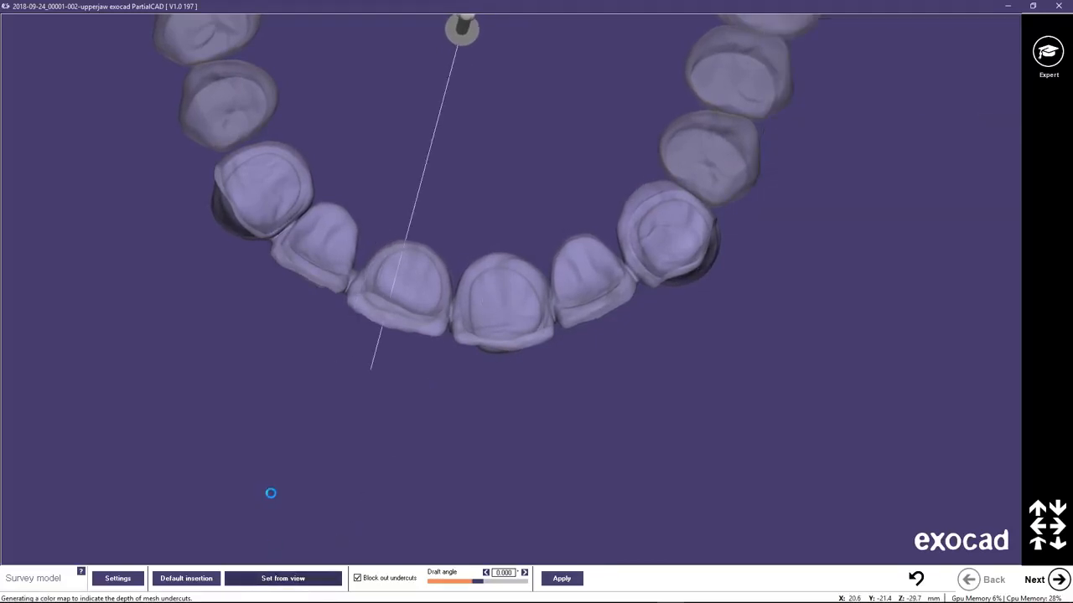
Show the jaw scan again and apply the undercut block-out along the new insertion path with a 0.000 draft angle.
{"action": "left_click", "coordinate": [36, 71]}
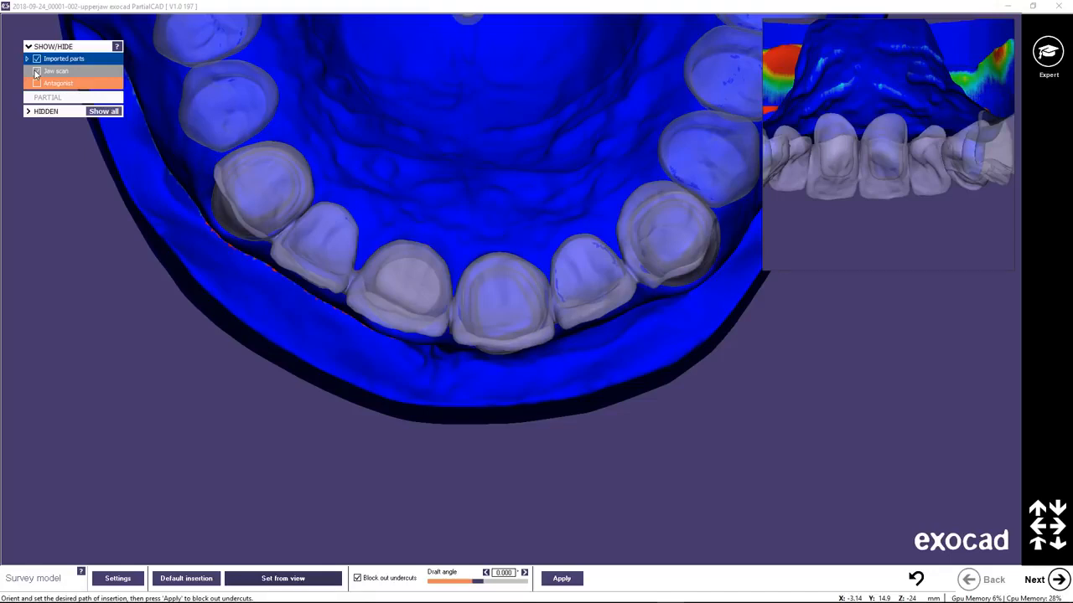
{"action": "scroll", "coordinate": [466, 262], "scroll_direction": "down", "scroll_amount": 5}
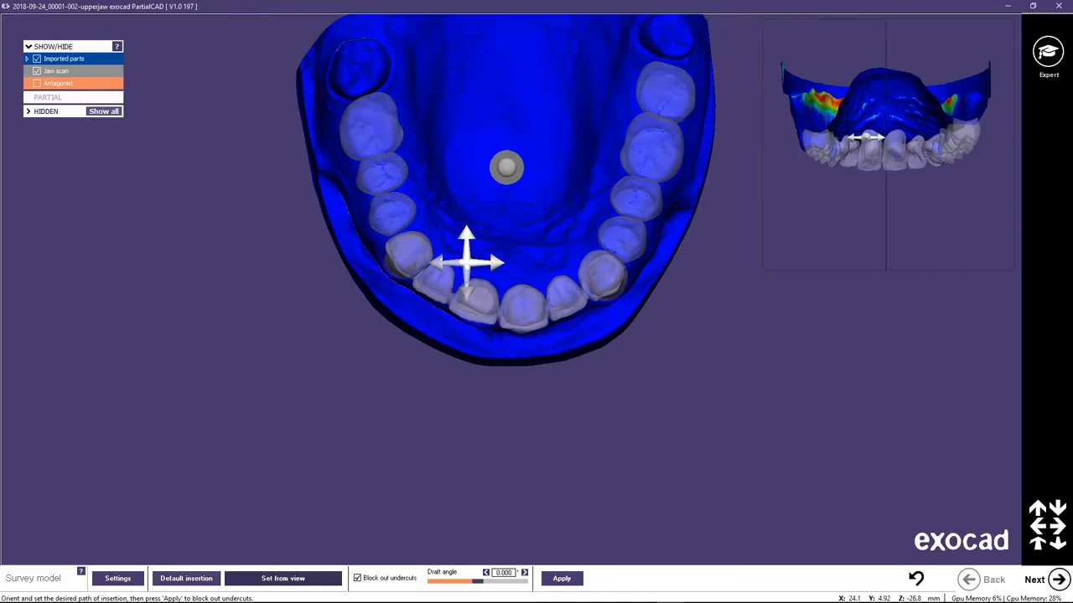
{"action": "left_click", "coordinate": [562, 578]}
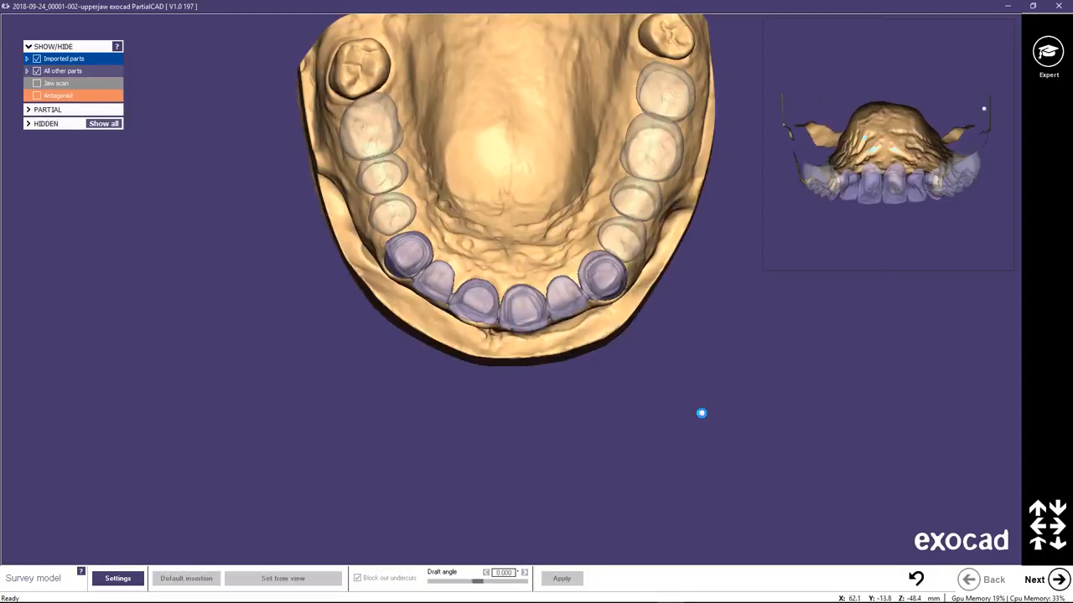
Inspect the blocked-out areas beneath the anterior bridge from the front, and continue to the blockout editing stage.
{"action": "right_click_drag", "start_coordinate": [550, 330], "coordinate": [552, 287]}
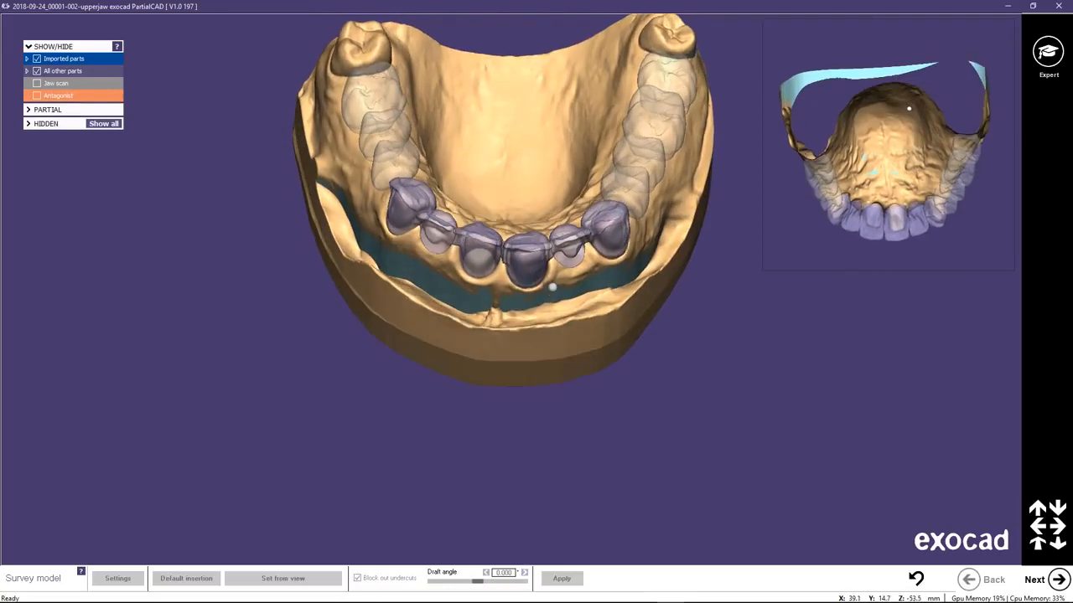
{"action": "scroll", "coordinate": [552, 288], "scroll_direction": "up", "scroll_amount": 3}
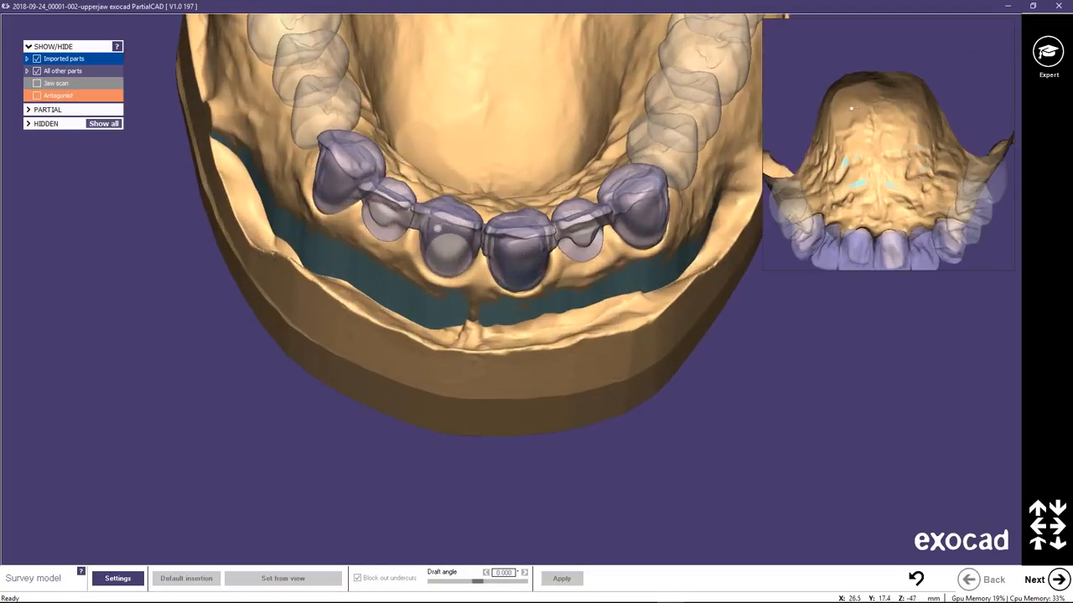
{"action": "right_click_drag", "start_coordinate": [447, 252], "coordinate": [528, 187]}
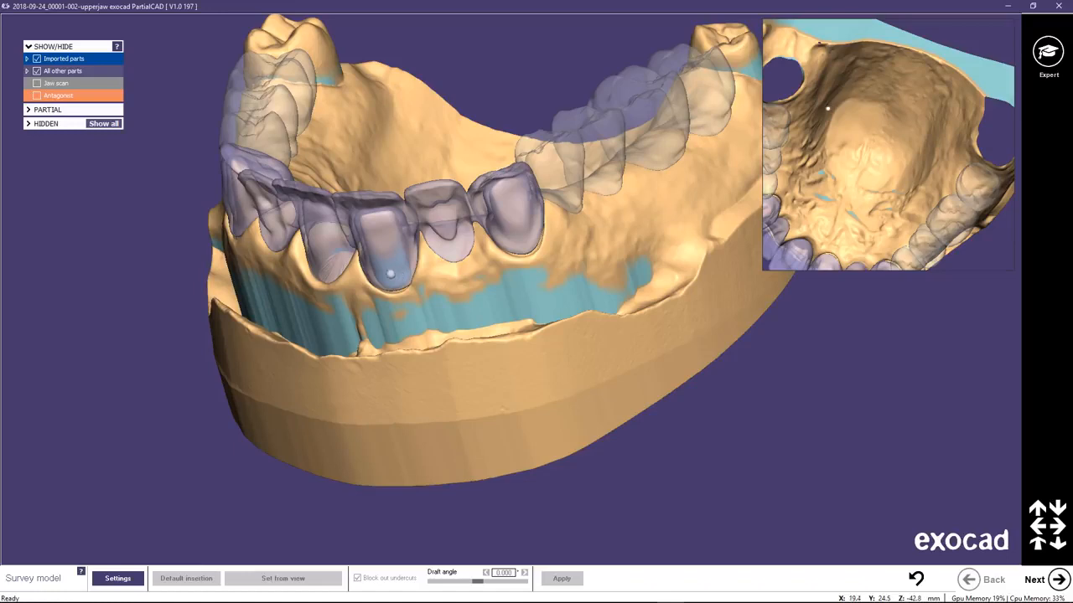
{"action": "right_click_drag", "start_coordinate": [395, 275], "coordinate": [407, 275]}
{"action": "middle_click_drag", "start_coordinate": [398, 246], "coordinate": [463, 333]}
{"action": "right_click_drag", "start_coordinate": [463, 334], "coordinate": [466, 260]}
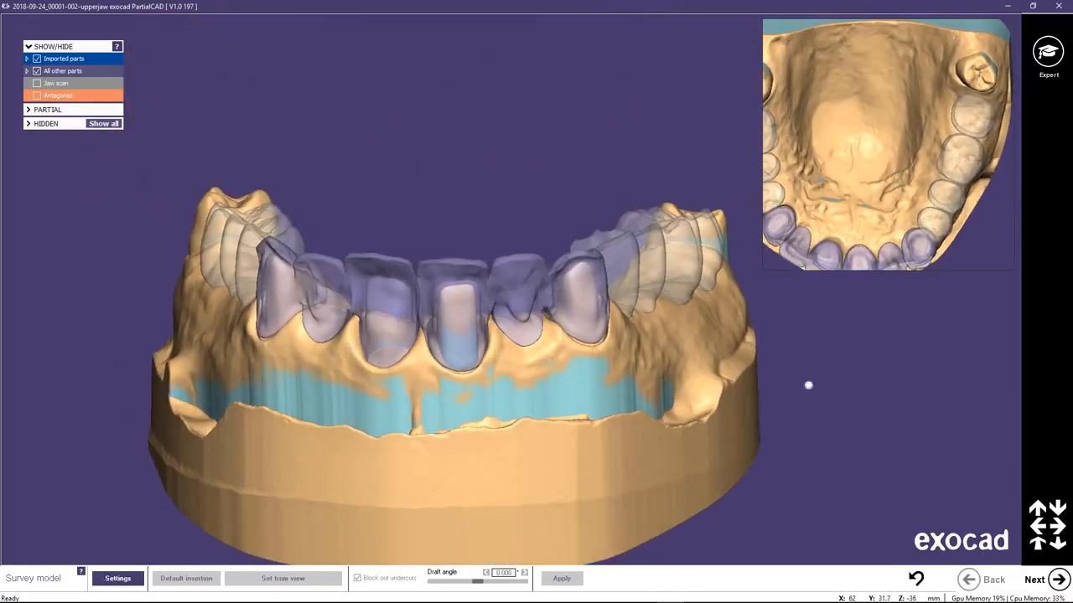
{"action": "left_click", "coordinate": [1056, 579]}
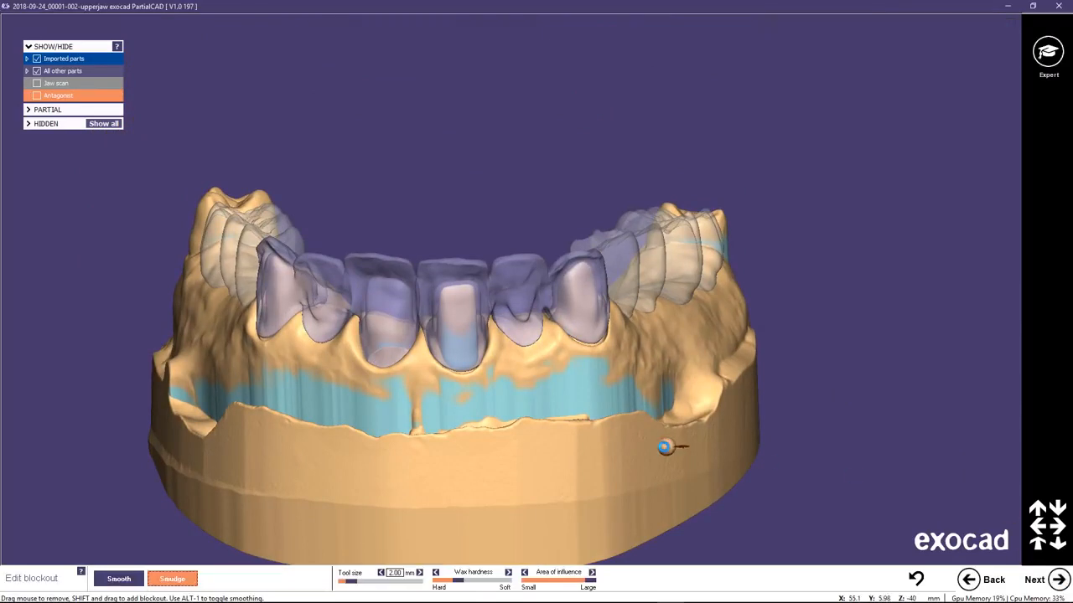
Enlarge the smudge tool to 3.00 mm and remove excess blockout from the crown of the first rear molar.
{"action": "right_click_drag", "start_coordinate": [628, 391], "coordinate": [699, 324]}
{"action": "middle_click", "coordinate": [888, 326]}
{"action": "scroll", "coordinate": [670, 285], "scroll_direction": "up", "scroll_amount": 5}
{"action": "scroll", "coordinate": [569, 151], "scroll_direction": "up", "scroll_amount": 2, "text": "ctrl"}
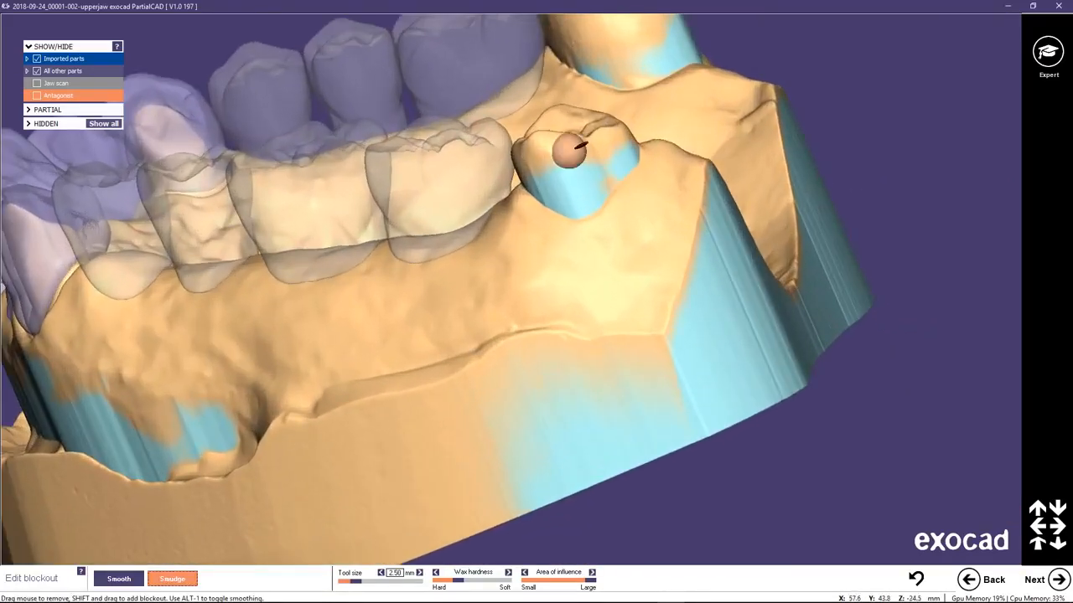
{"action": "scroll", "coordinate": [569, 151], "scroll_direction": "up", "scroll_amount": 2, "text": "ctrl"}
{"action": "mouse_move", "coordinate": [570, 151]}
{"action": "left_mouse_down"}
{"action": "mouse_move", "coordinate": [632, 158]}
{"action": "mouse_move", "coordinate": [538, 159]}
{"action": "left_mouse_up"}
{"action": "scroll", "coordinate": [597, 99], "scroll_direction": "down", "scroll_amount": 2}
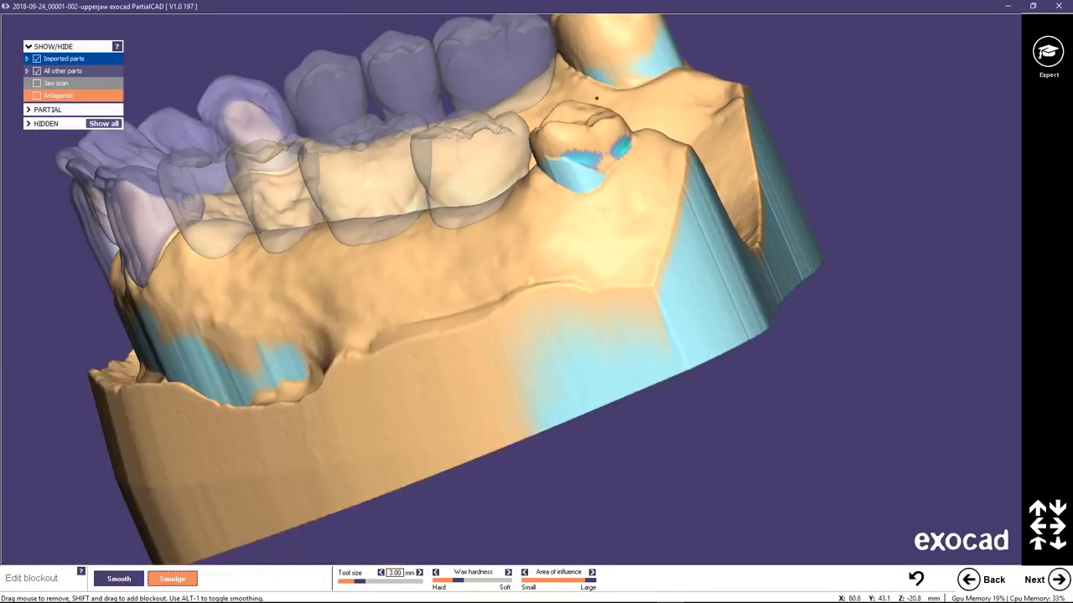
Remove excess blockout from the rear molar on the opposite side of the arch.
{"action": "middle_click", "coordinate": [630, 55]}
{"action": "right_click_drag", "start_coordinate": [583, 181], "coordinate": [540, 253]}
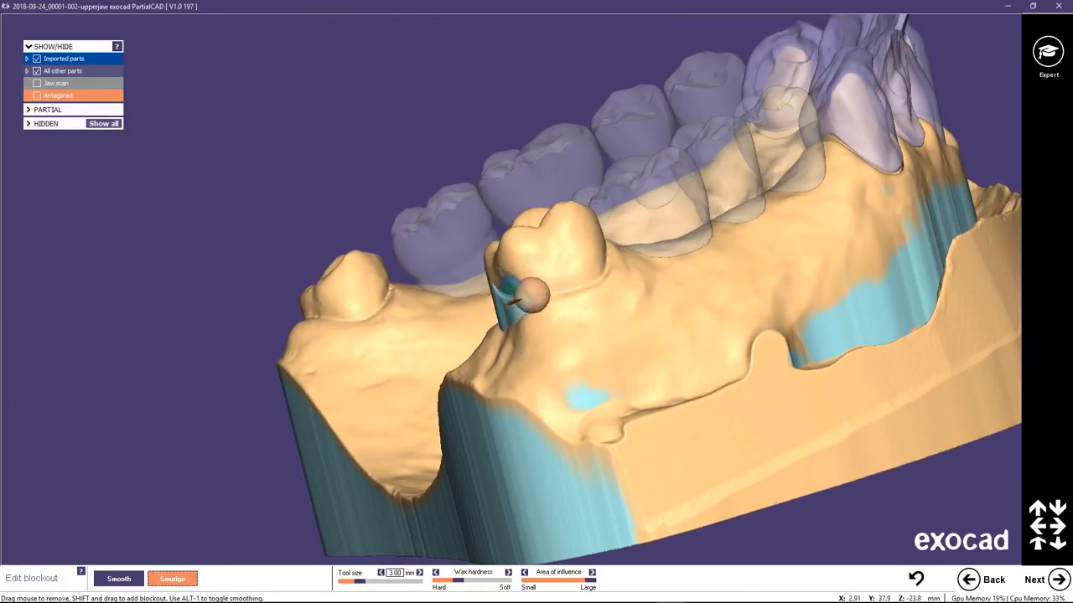
{"action": "scroll", "coordinate": [558, 282], "scroll_direction": "down", "scroll_amount": 2}
{"action": "right_click_drag", "start_coordinate": [637, 290], "coordinate": [638, 286]}
{"action": "right_click_drag", "start_coordinate": [424, 283], "coordinate": [643, 200]}
{"action": "middle_click_drag", "start_coordinate": [839, 292], "coordinate": [649, 194]}
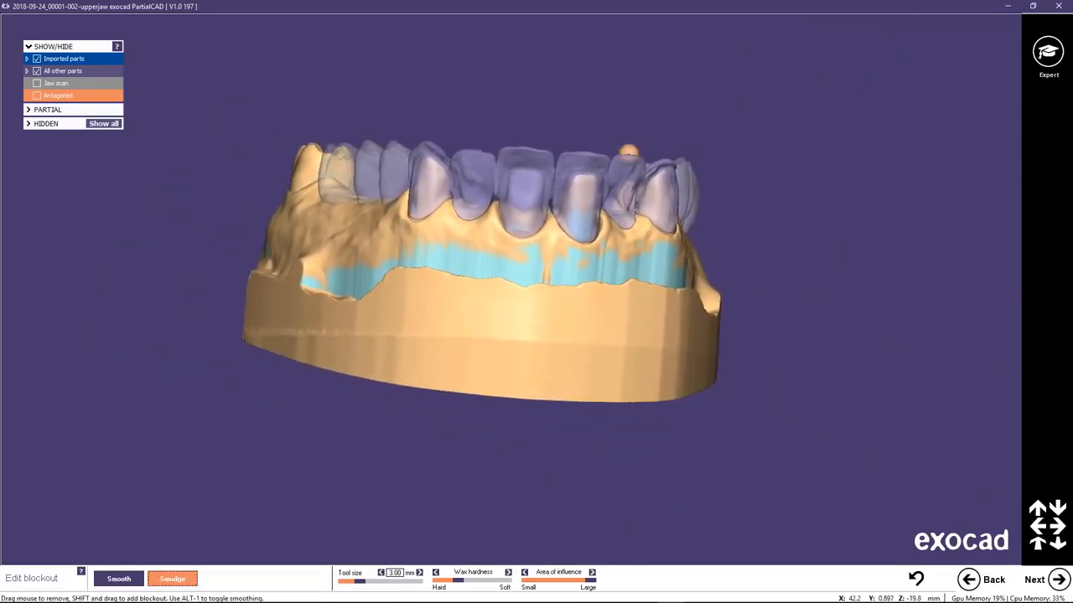
Hide partial pontics 14 to 17 and 24 to 26, keeping the anterior bridge and the refractory model shown.
{"action": "right_click_drag", "start_coordinate": [591, 125], "coordinate": [578, 141]}
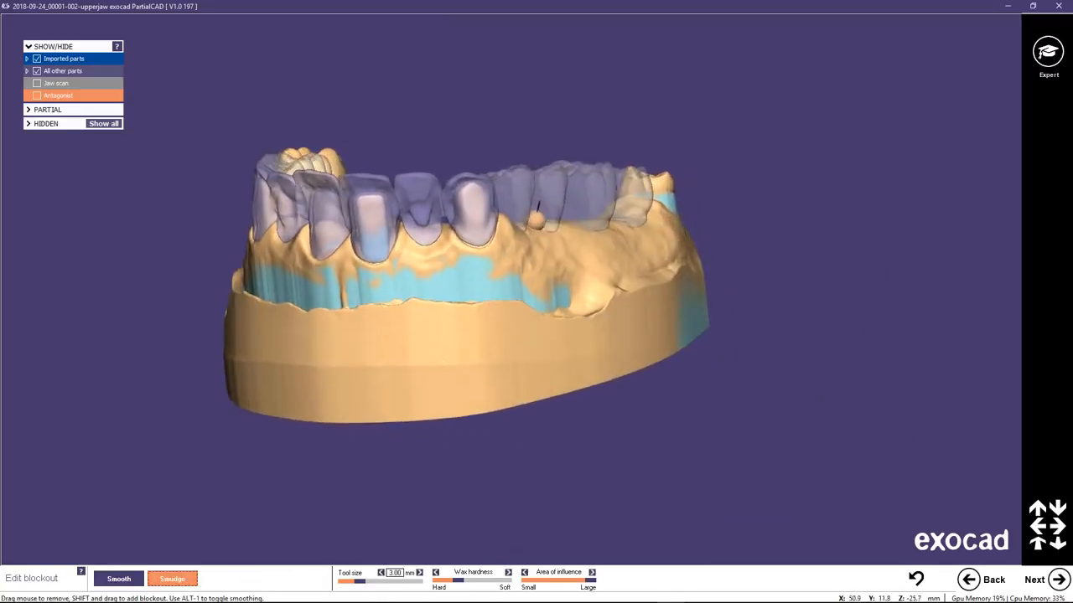
{"action": "middle_click", "coordinate": [536, 223]}
{"action": "mouse_move", "coordinate": [514, 227]}
{"action": "right_mouse_down"}
{"action": "mouse_move", "coordinate": [452, 287]}
{"action": "mouse_move", "coordinate": [489, 314]}
{"action": "right_mouse_up"}
{"action": "scroll", "coordinate": [451, 290], "scroll_direction": "up", "scroll_amount": 2}
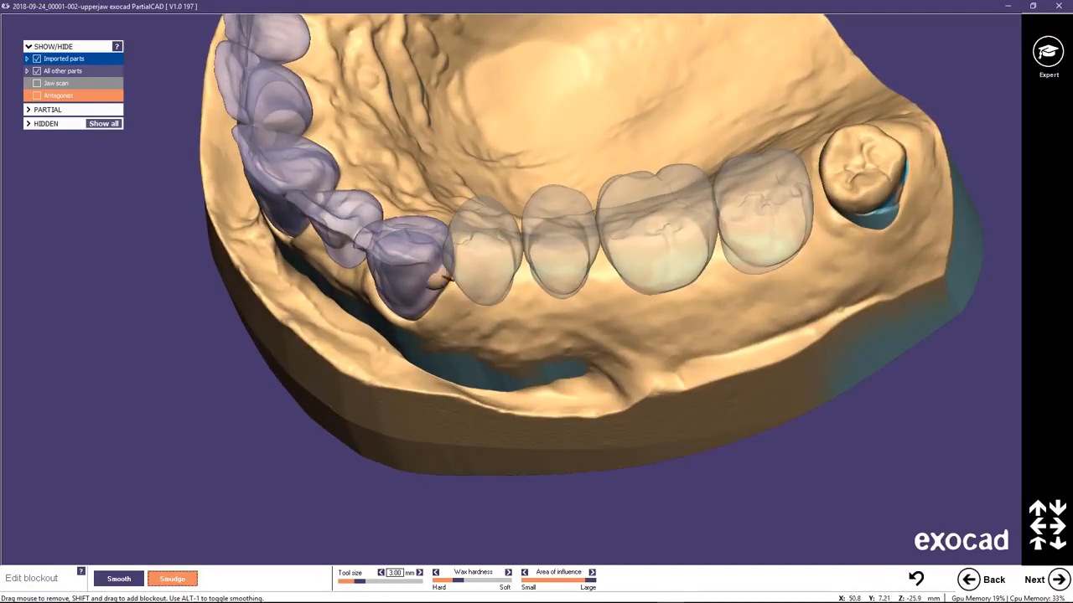
{"action": "left_click", "coordinate": [28, 72]}
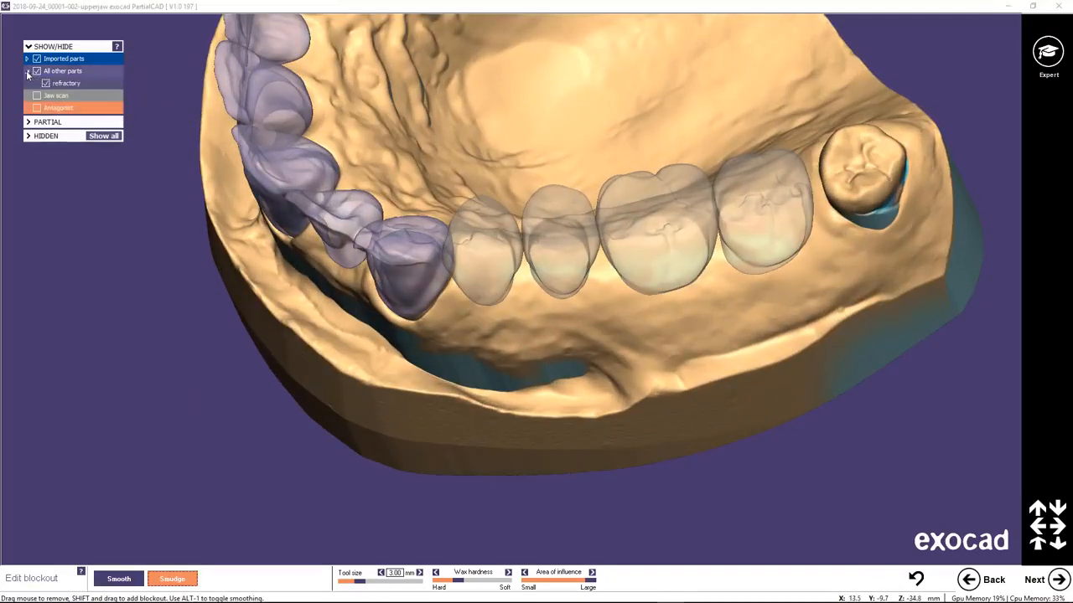
{"action": "left_click", "coordinate": [27, 59]}
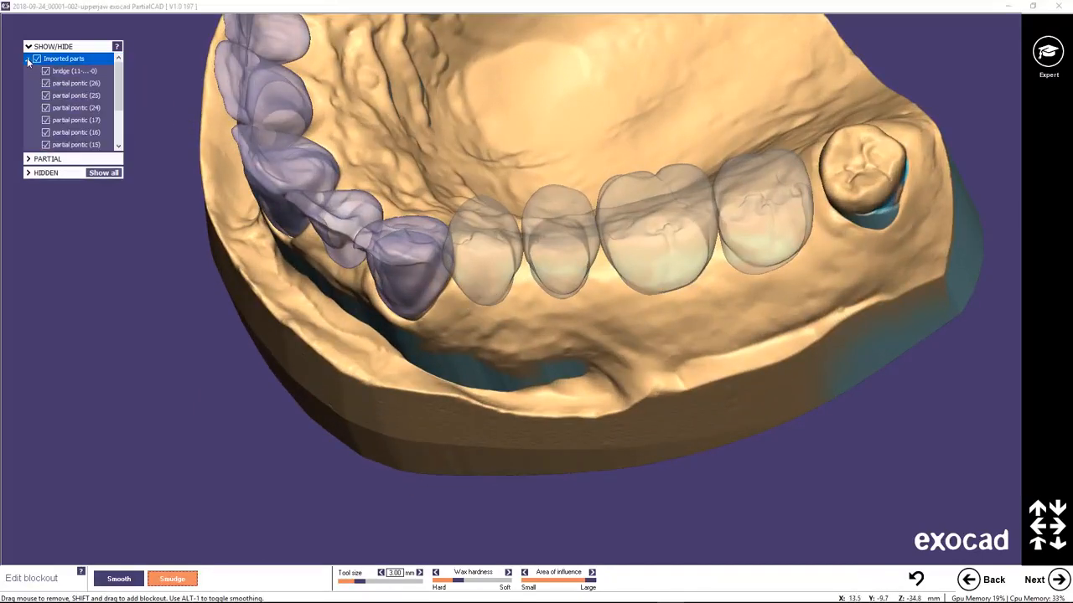
{"action": "mouse_move", "coordinate": [117, 87]}
{"action": "left_mouse_down"}
{"action": "mouse_move", "coordinate": [116, 98]}
{"action": "mouse_move", "coordinate": [117, 89]}
{"action": "left_mouse_up"}
{"action": "left_click", "coordinate": [46, 119]}
{"action": "left_click", "coordinate": [46, 133]}
{"action": "left_click", "coordinate": [46, 145]}
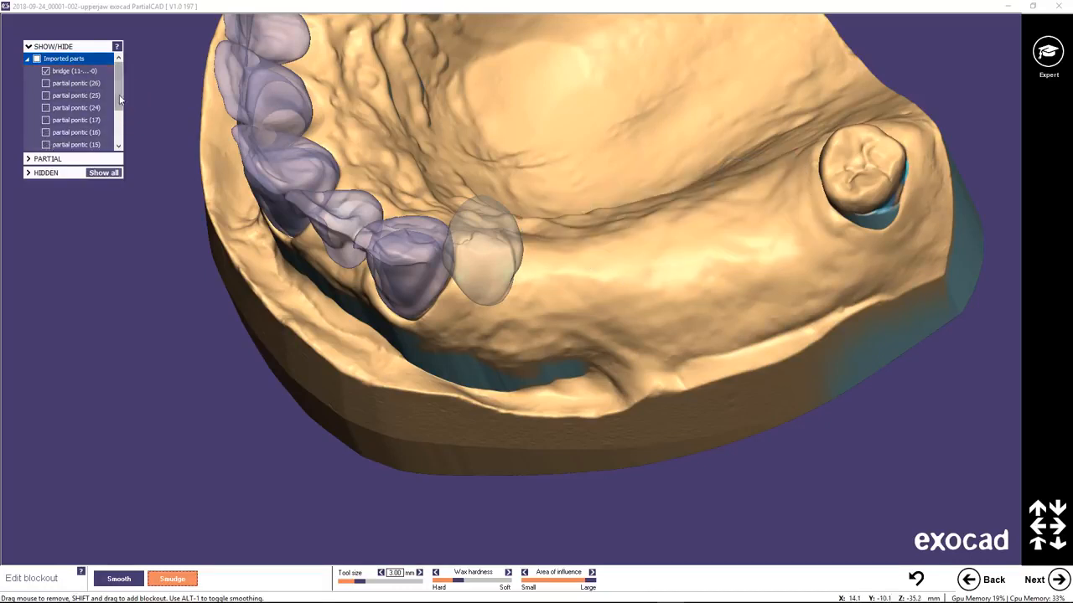
{"action": "scroll", "coordinate": [120, 99], "scroll_direction": "down", "scroll_amount": 1}
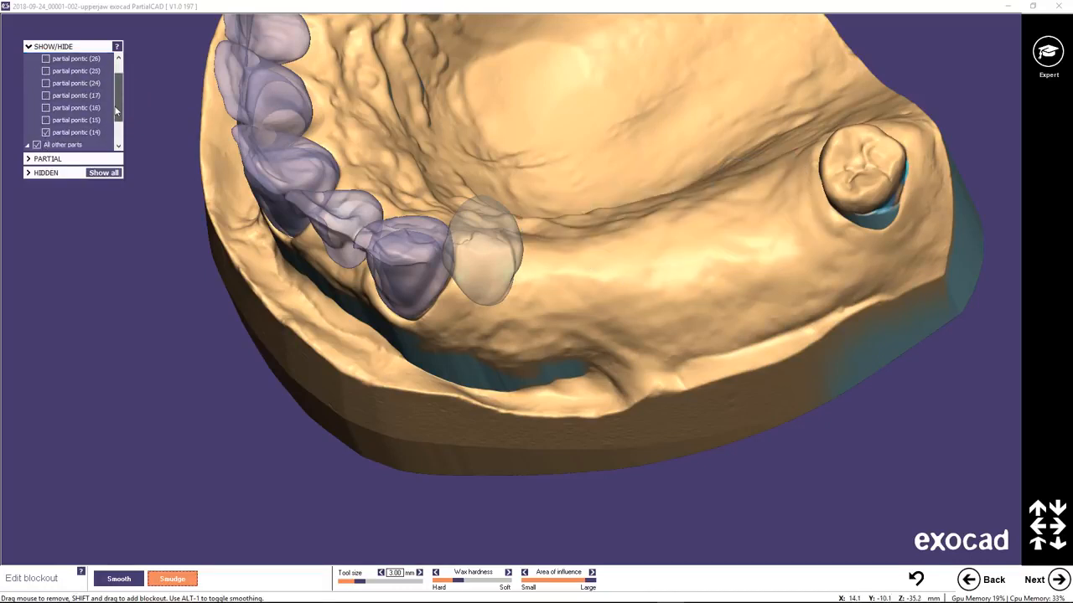
{"action": "left_click", "coordinate": [46, 133]}
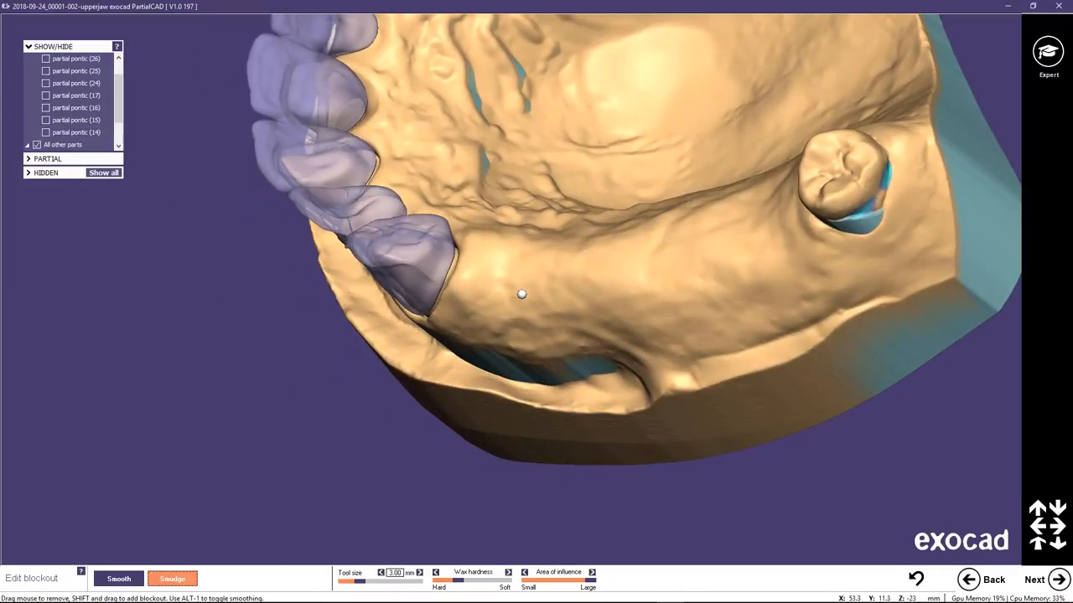
Switch to the material-adding smoothing mode and fill the gap along the distal margin of the bridge's canine crown with blockout.
{"action": "scroll", "coordinate": [463, 245], "scroll_direction": "up", "scroll_amount": 4}
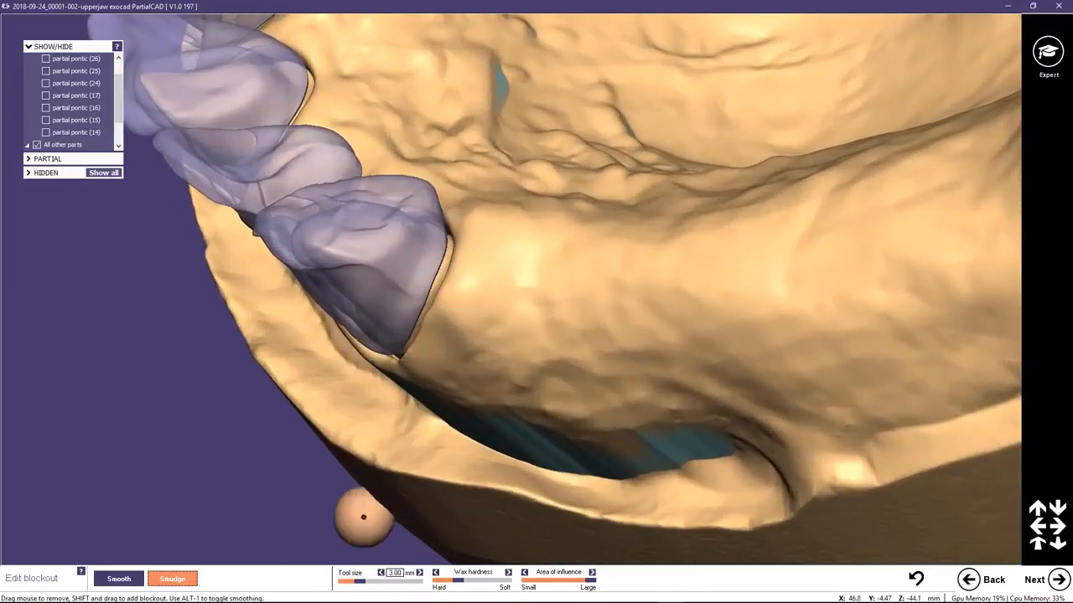
{"action": "left_click", "coordinate": [124, 578]}
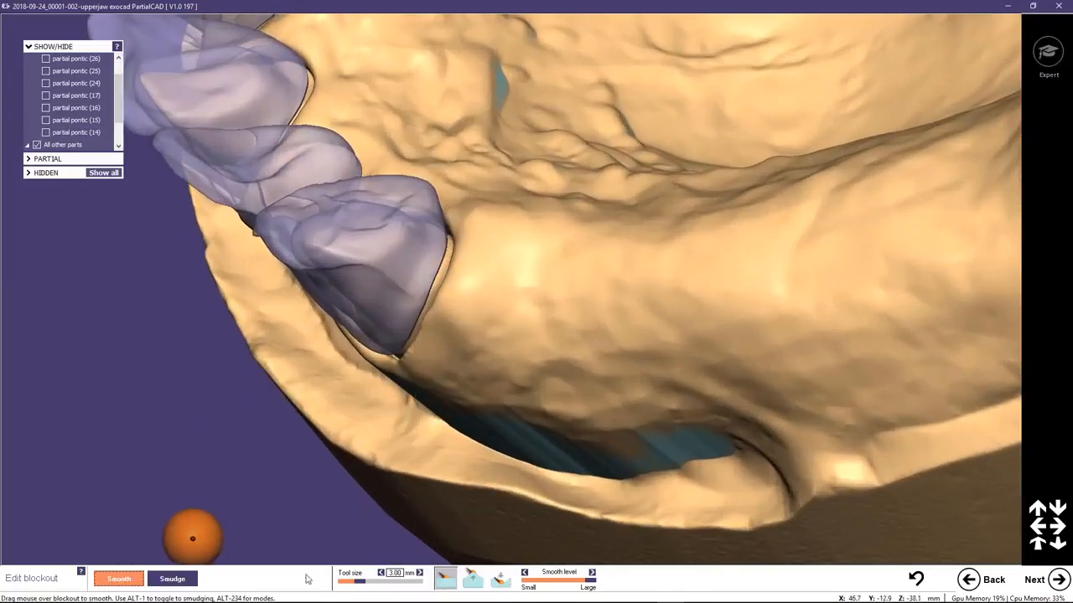
{"action": "left_click", "coordinate": [472, 578]}
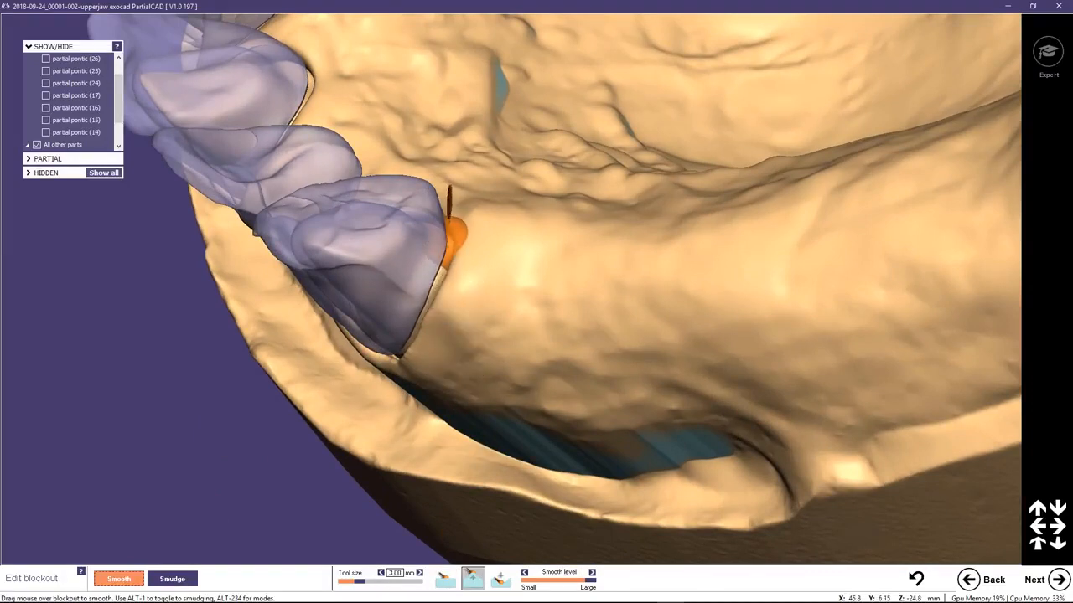
{"action": "mouse_move", "coordinate": [453, 238]}
{"action": "left_mouse_down"}
{"action": "mouse_move", "coordinate": [419, 331]}
{"action": "mouse_move", "coordinate": [455, 242]}
{"action": "mouse_move", "coordinate": [430, 322]}
{"action": "mouse_move", "coordinate": [453, 273]}
{"action": "left_mouse_up"}
{"action": "right_click_drag", "start_coordinate": [531, 278], "coordinate": [459, 213]}
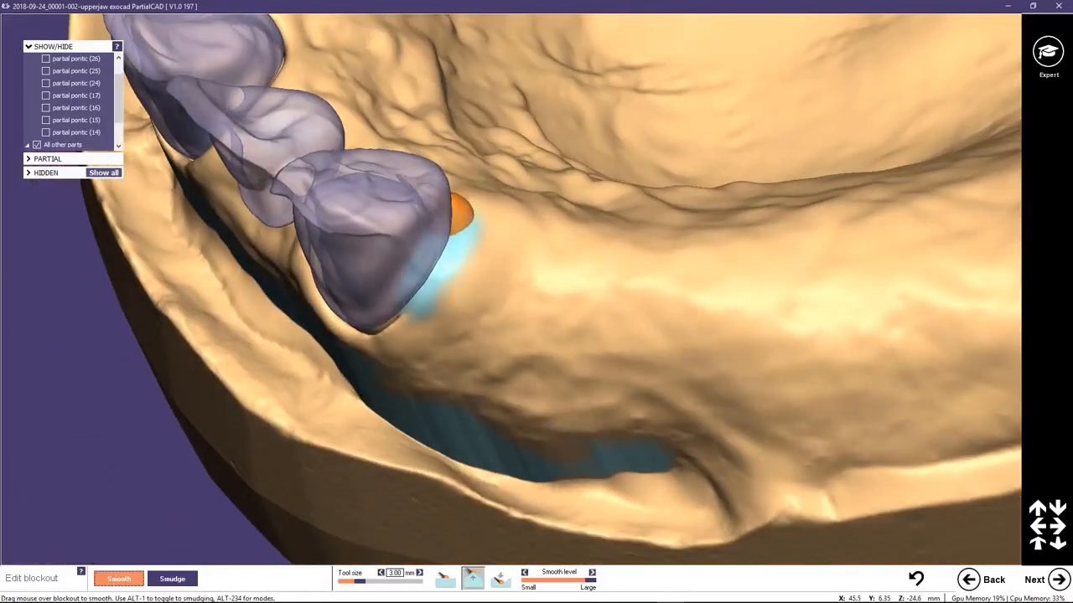
{"action": "middle_click_drag", "start_coordinate": [448, 241], "coordinate": [438, 257]}
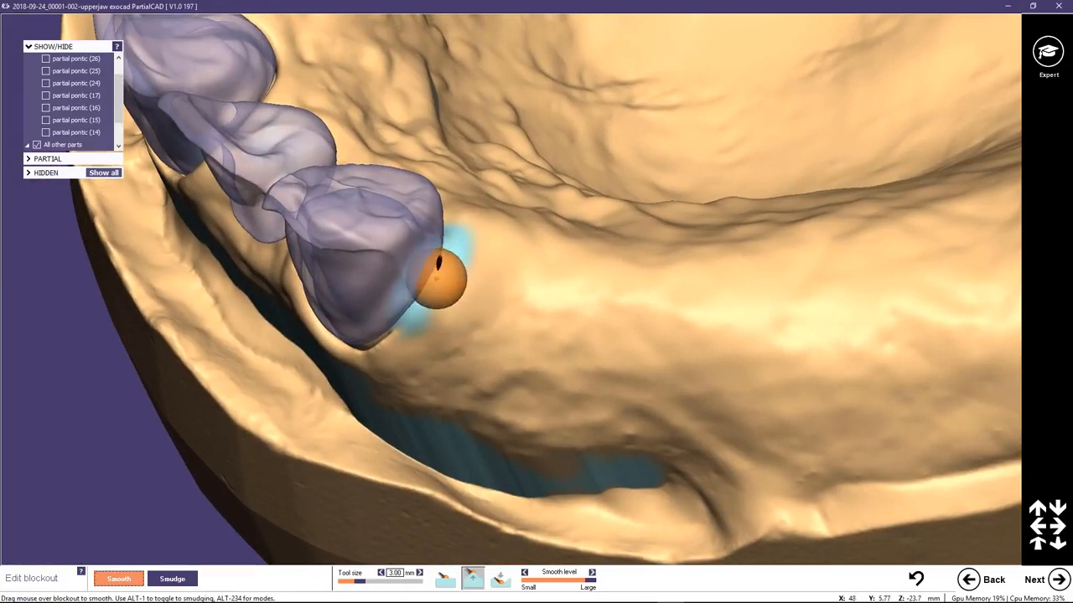
{"action": "left_click_drag", "start_coordinate": [392, 342], "coordinate": [440, 267]}
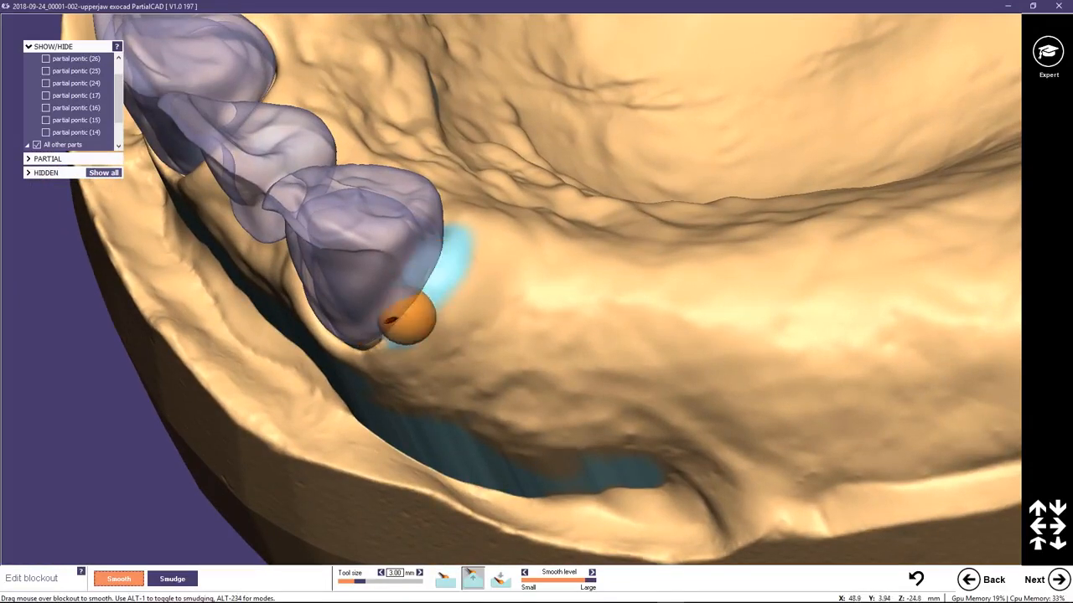
{"action": "mouse_move", "coordinate": [439, 275]}
{"action": "right_mouse_down"}
{"action": "mouse_move", "coordinate": [479, 220]}
{"action": "mouse_move", "coordinate": [455, 232]}
{"action": "right_mouse_up"}
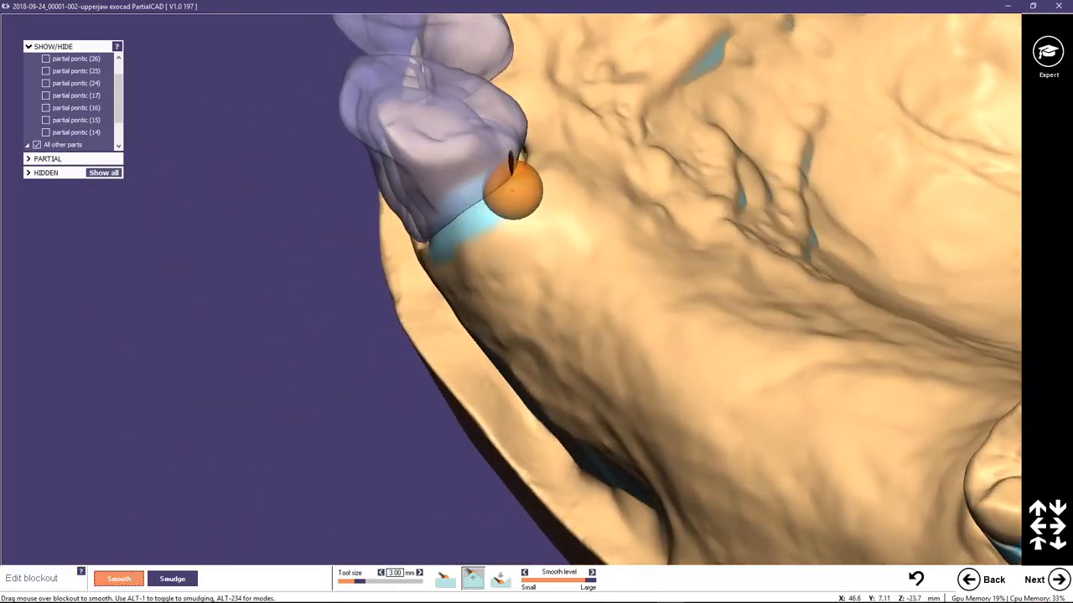
Fill the gap along the distal margin of the canine crown at the other end of the bridge with blockout.
{"action": "right_click_drag", "start_coordinate": [553, 304], "coordinate": [592, 259]}
{"action": "scroll", "coordinate": [591, 119], "scroll_direction": "down", "scroll_amount": 3}
{"action": "middle_click", "coordinate": [584, 121]}
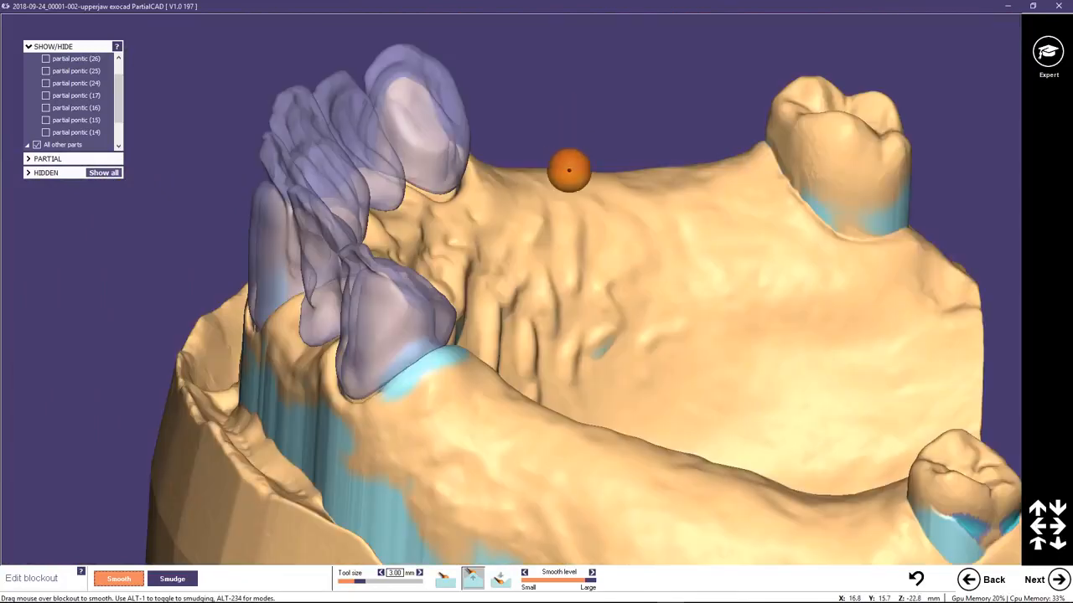
{"action": "right_click_drag", "start_coordinate": [569, 170], "coordinate": [519, 172]}
{"action": "scroll", "coordinate": [520, 172], "scroll_direction": "up", "scroll_amount": 3}
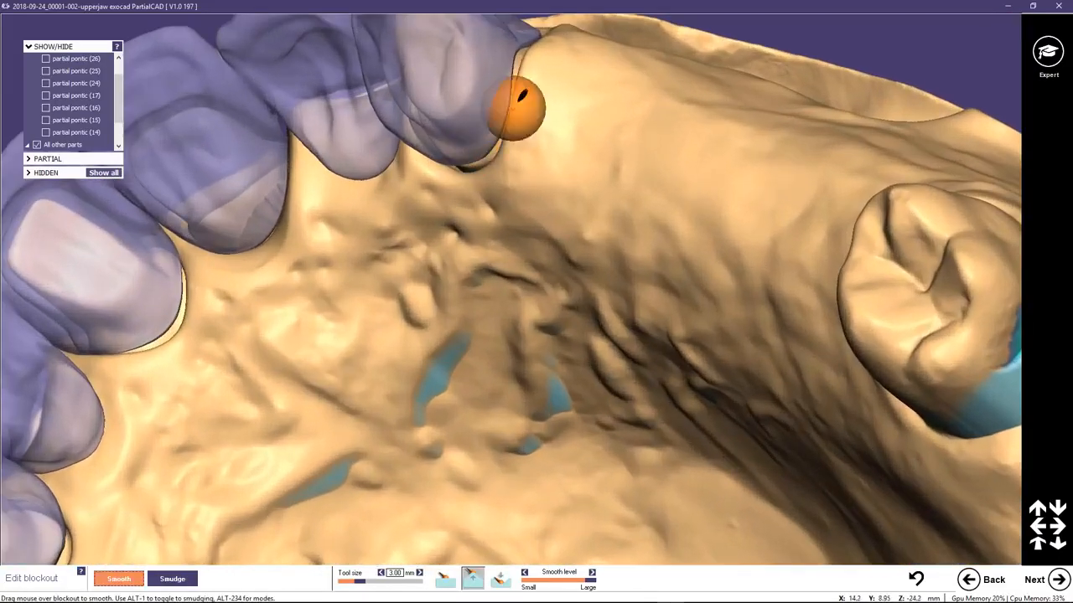
{"action": "middle_click", "coordinate": [549, 77]}
{"action": "scroll", "coordinate": [496, 226], "scroll_direction": "up", "scroll_amount": 2}
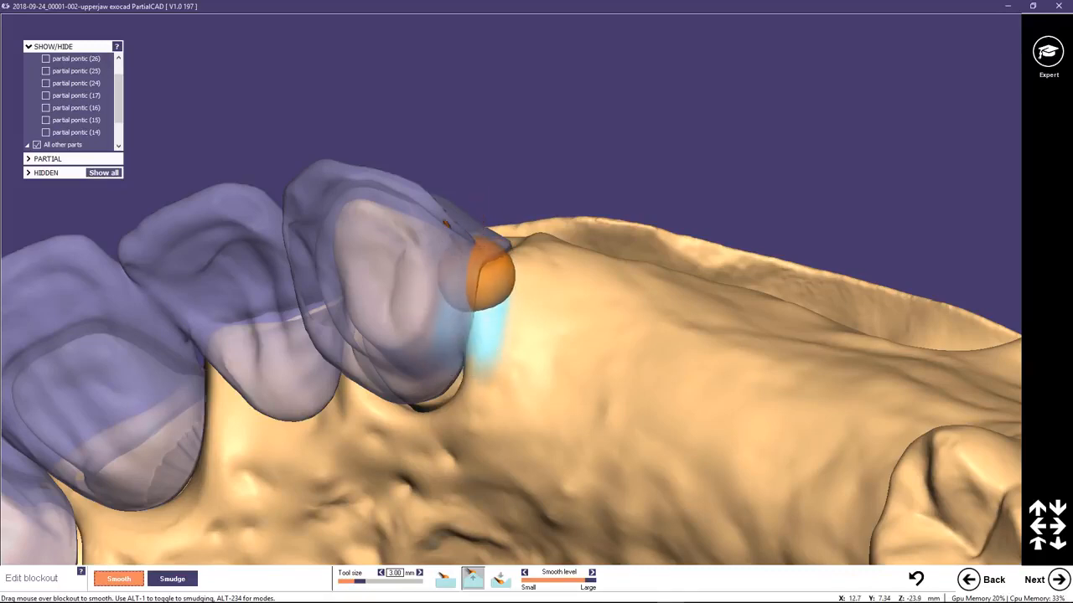
{"action": "left_click_drag", "start_coordinate": [490, 327], "coordinate": [485, 318]}
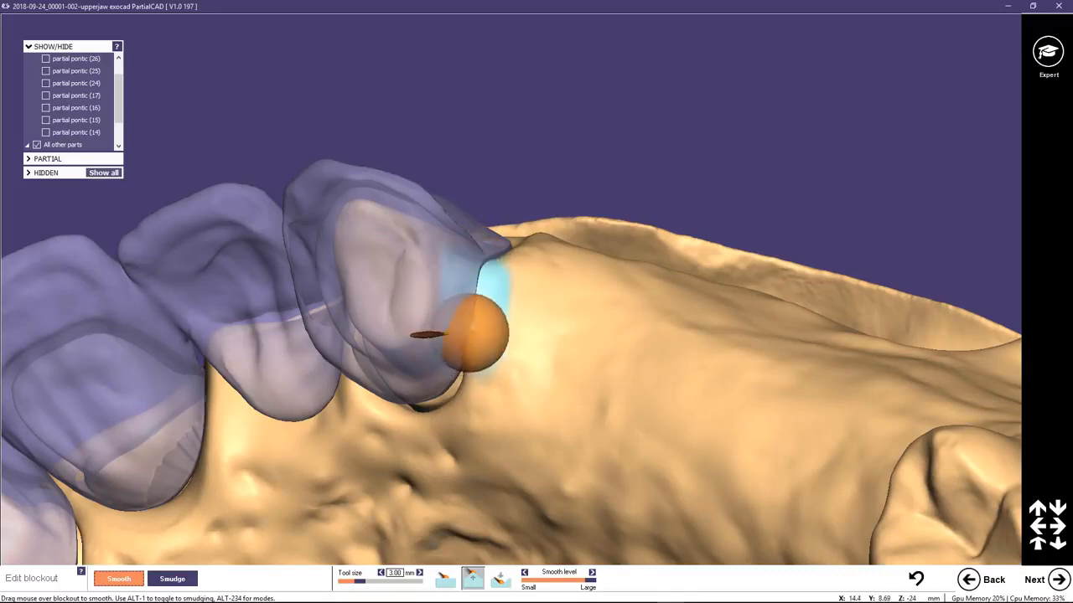
{"action": "right_click_drag", "start_coordinate": [481, 326], "coordinate": [462, 324]}
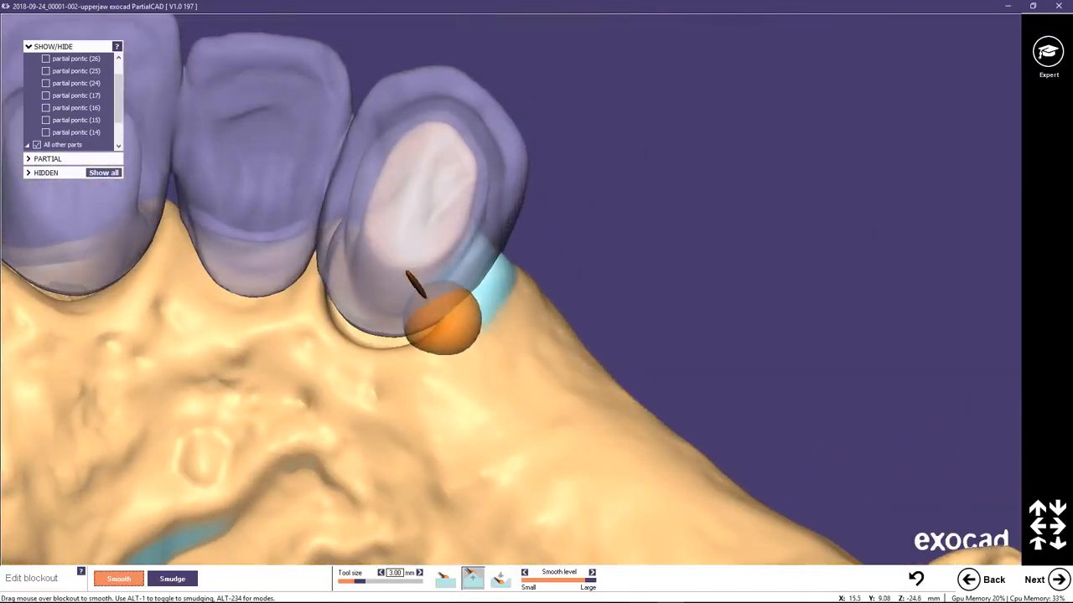
{"action": "scroll", "coordinate": [398, 331], "scroll_direction": "down", "scroll_amount": 5}
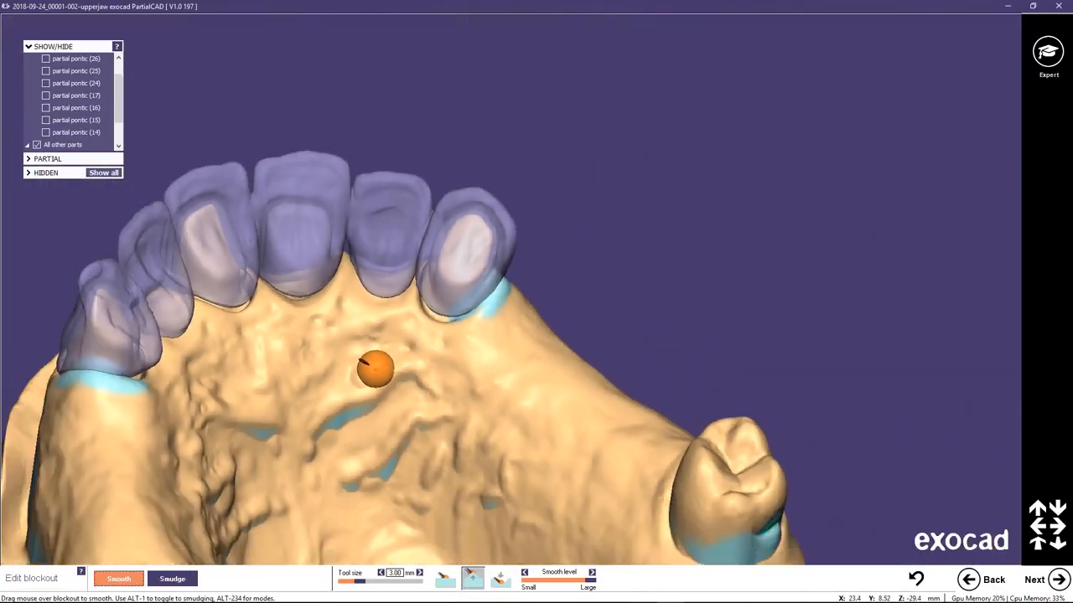
{"action": "right_click_drag", "start_coordinate": [374, 369], "coordinate": [376, 407]}
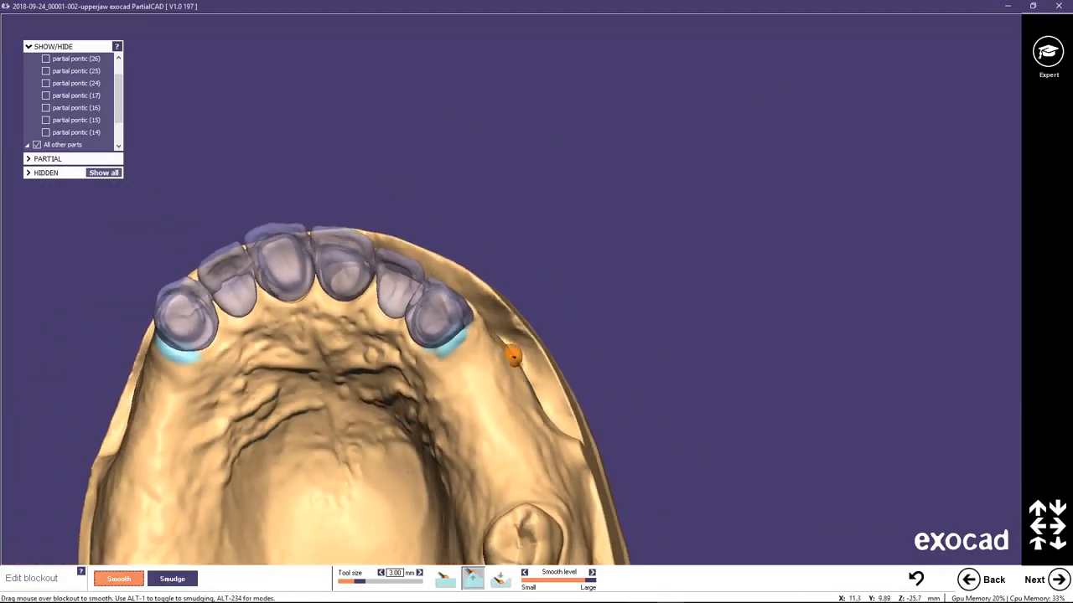
Accept the edited blockout and continue to drawing the connector and mesh, with the whole palate in view.
{"action": "left_click", "coordinate": [1059, 579]}
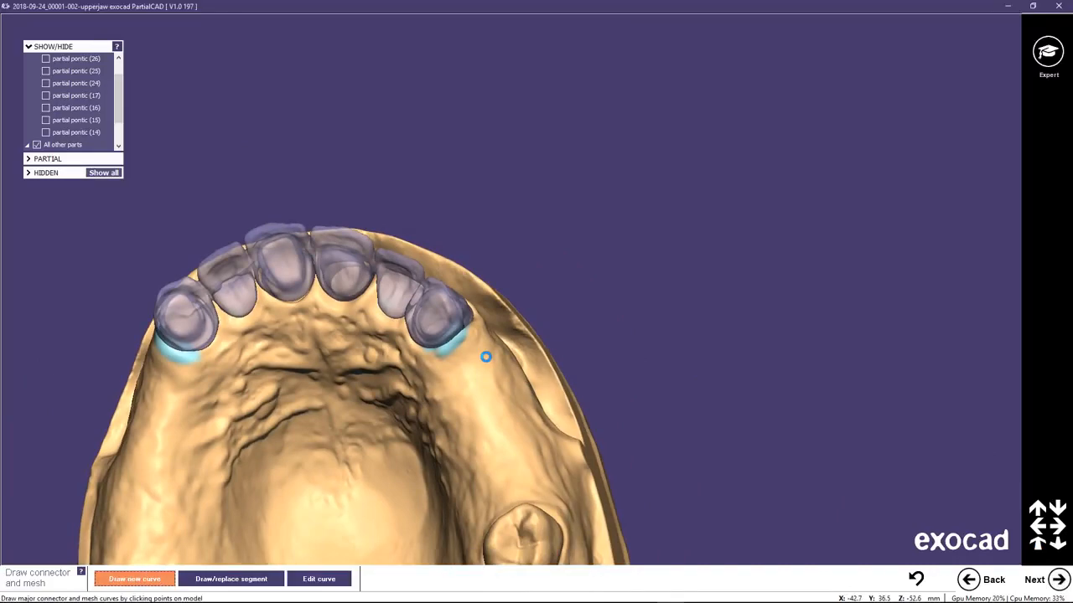
{"action": "middle_click", "coordinate": [323, 378]}
{"action": "right_click_drag", "start_coordinate": [520, 355], "coordinate": [512, 377]}
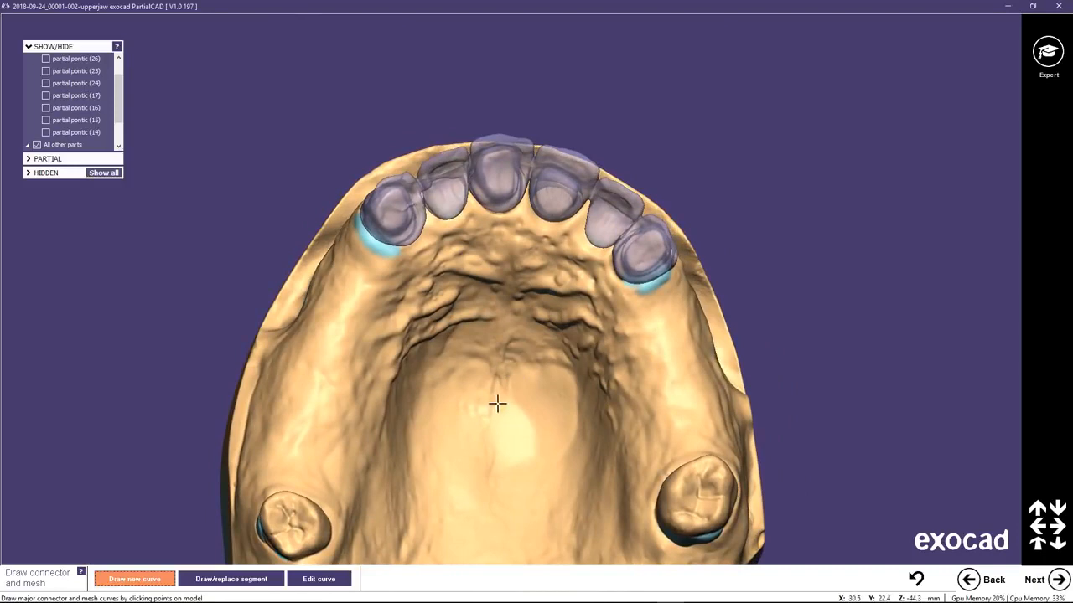
{"action": "middle_click", "coordinate": [500, 393]}
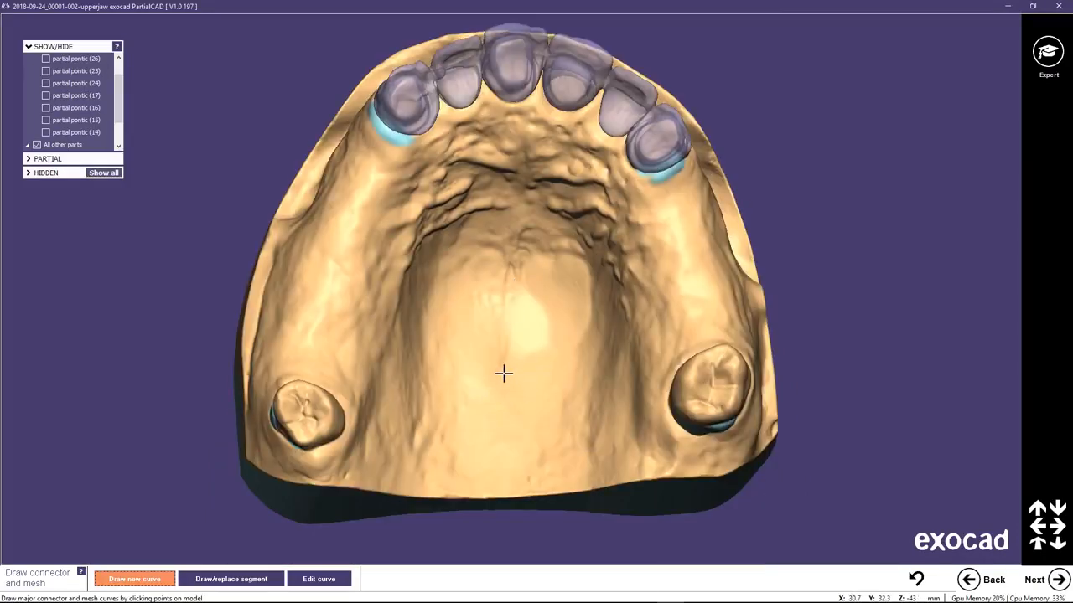
{"action": "left_click", "coordinate": [445, 367]}
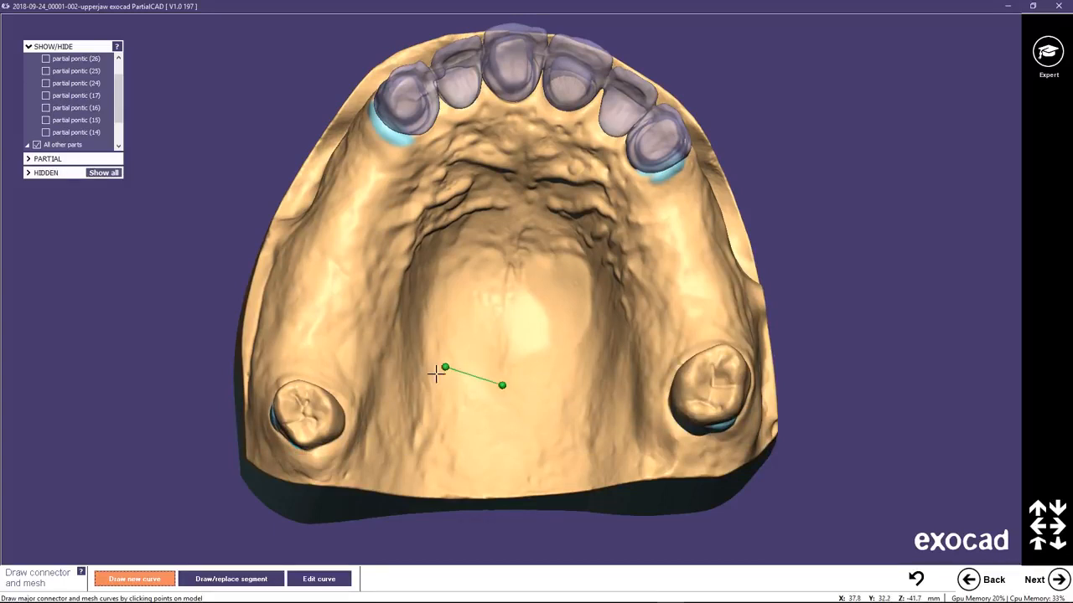
{"action": "left_click", "coordinate": [408, 419]}
{"action": "left_click", "coordinate": [374, 391]}
{"action": "key", "text": "ctrl+z"}
{"action": "key", "text": "ctrl+z"}
{"action": "key", "text": "ctrl+z"}
Show partial pontics 24 to 26 and 14 to 17 on the model again.
{"action": "left_click", "coordinate": [46, 59]}
{"action": "left_click", "coordinate": [46, 70]}
{"action": "left_click", "coordinate": [46, 83]}
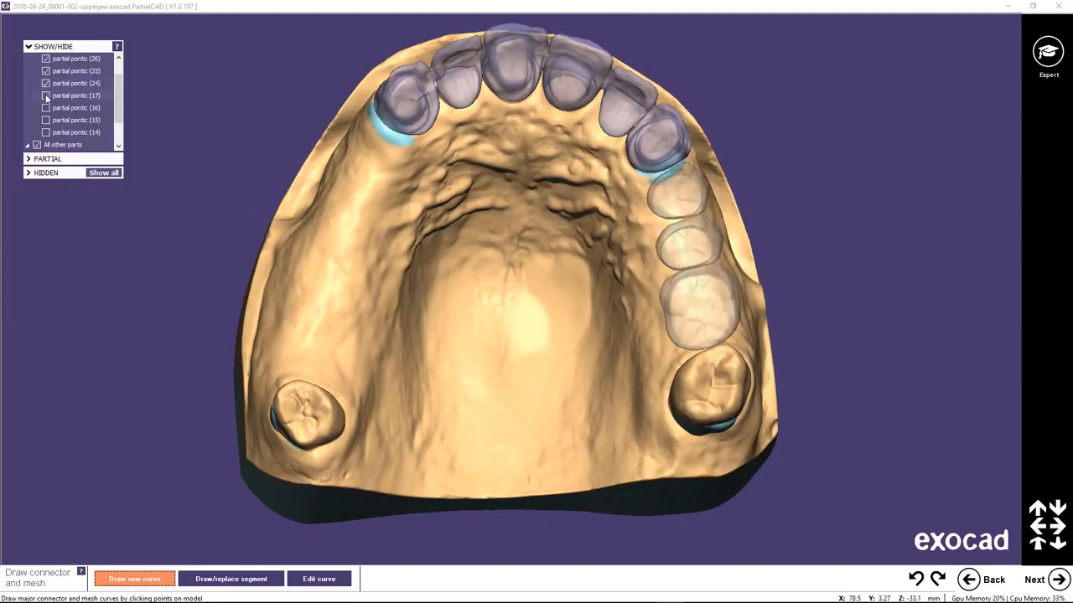
{"action": "left_click", "coordinate": [46, 95]}
{"action": "left_click", "coordinate": [46, 107]}
{"action": "left_click", "coordinate": [46, 119]}
{"action": "left_click", "coordinate": [46, 132]}
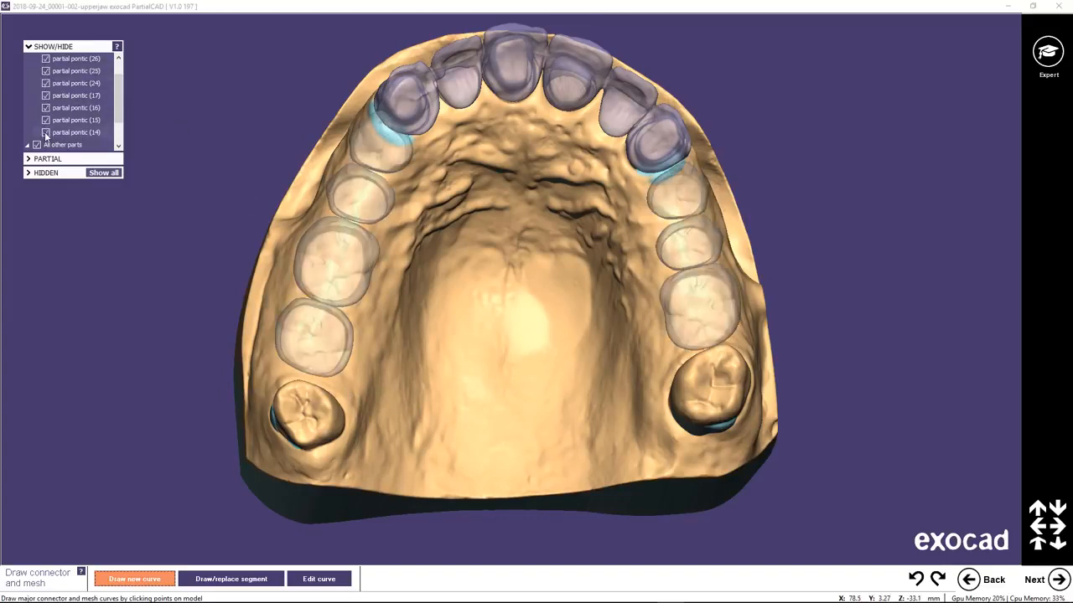
Draw a closed mesh curve on the ridge around the outline of partial pontics 14 to 17.
{"action": "left_click", "coordinate": [366, 127]}
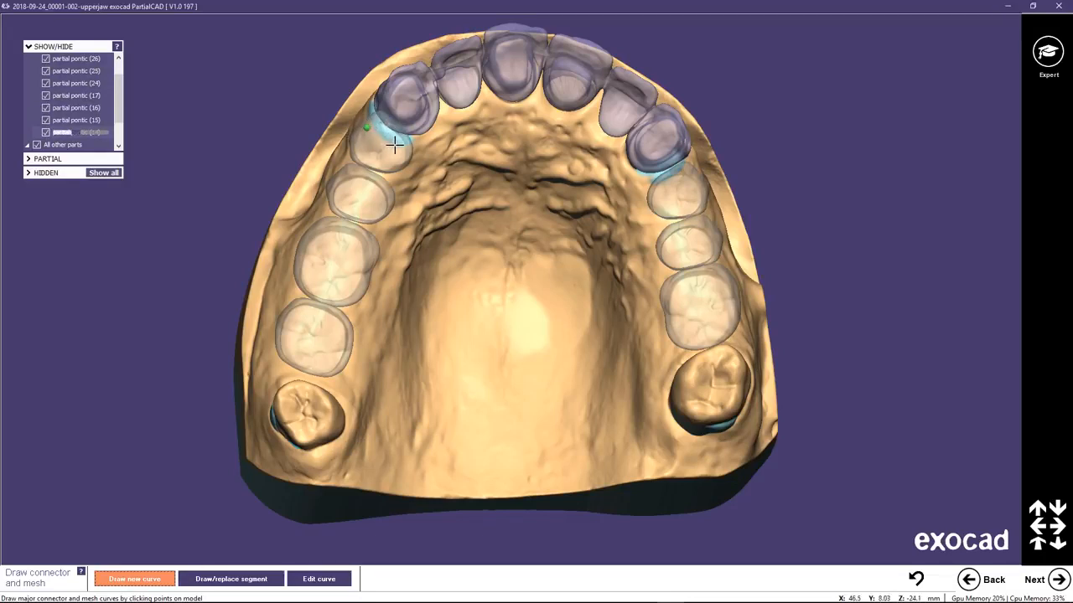
{"action": "left_click", "coordinate": [396, 173]}
{"action": "left_click", "coordinate": [383, 206]}
{"action": "left_click", "coordinate": [347, 330]}
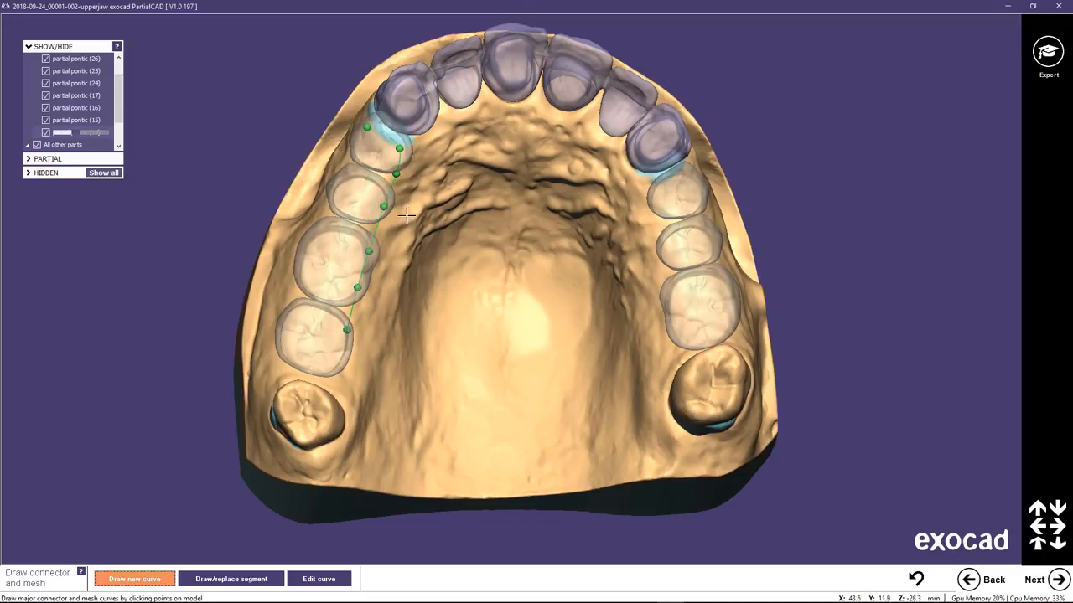
{"action": "left_click", "coordinate": [339, 366]}
{"action": "left_click", "coordinate": [303, 369]}
{"action": "left_click", "coordinate": [282, 329]}
{"action": "left_click", "coordinate": [311, 299]}
{"action": "left_click", "coordinate": [304, 254]}
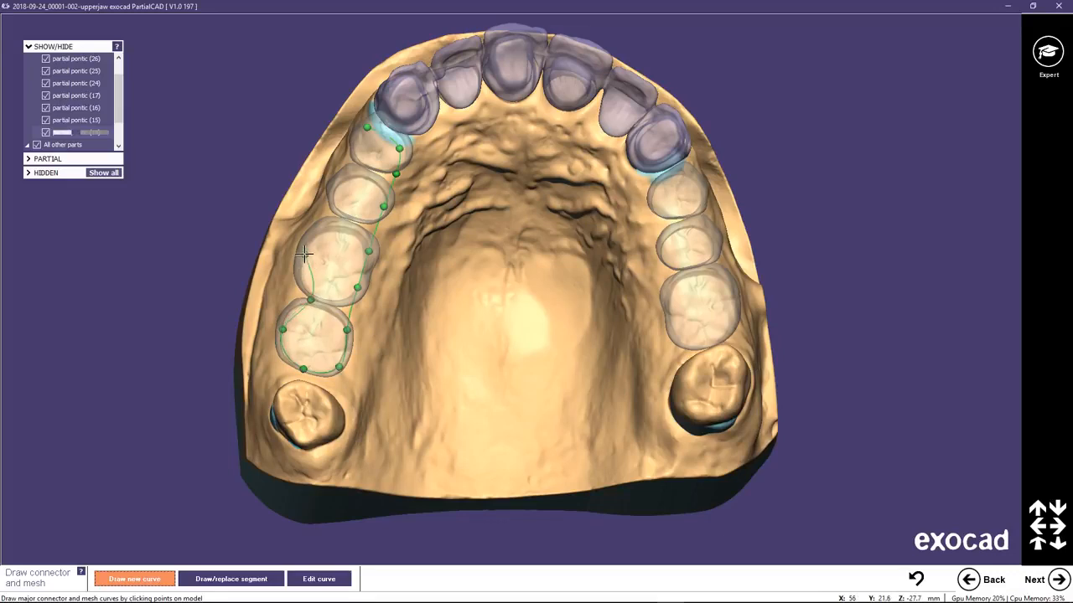
{"action": "left_click", "coordinate": [336, 217]}
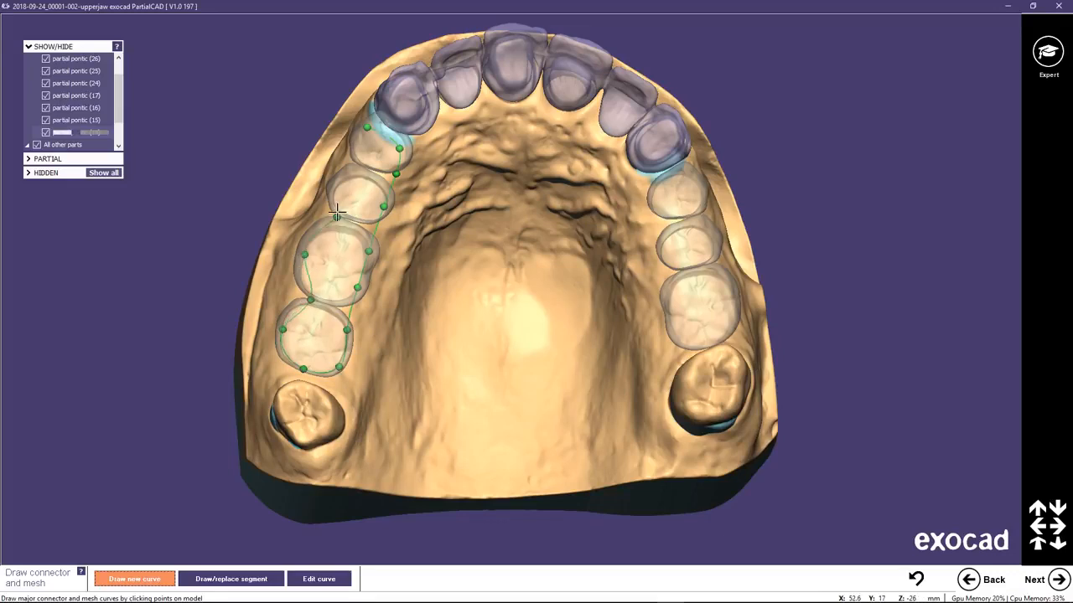
{"action": "left_click", "coordinate": [358, 161]}
{"action": "double_click", "coordinate": [360, 143]}
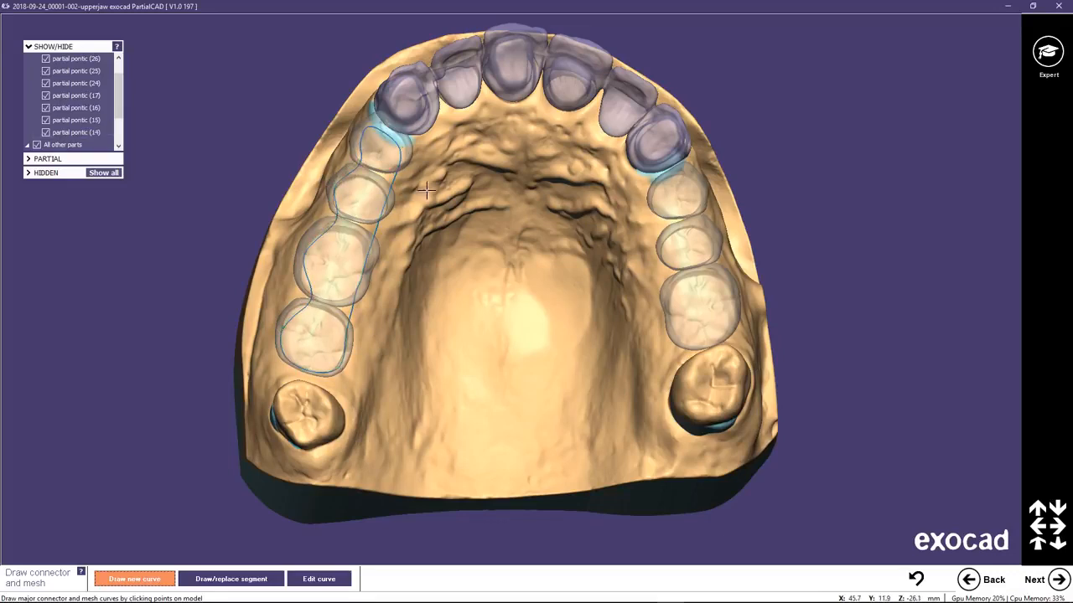
Draw a closed mesh curve on the ridge around the outline of partial pontics 24 to 26.
{"action": "left_click", "coordinate": [655, 198]}
{"action": "left_click", "coordinate": [668, 279]}
{"action": "left_click", "coordinate": [678, 341]}
{"action": "left_click", "coordinate": [722, 334]}
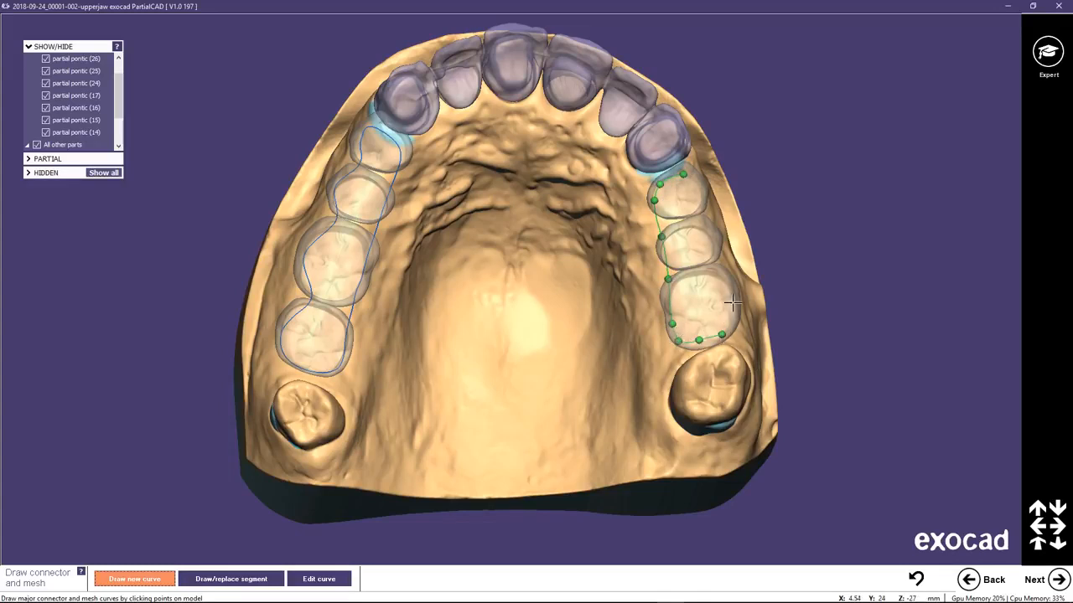
{"action": "left_click", "coordinate": [733, 302]}
{"action": "left_click", "coordinate": [714, 237]}
{"action": "left_click", "coordinate": [693, 213]}
{"action": "left_click", "coordinate": [699, 190]}
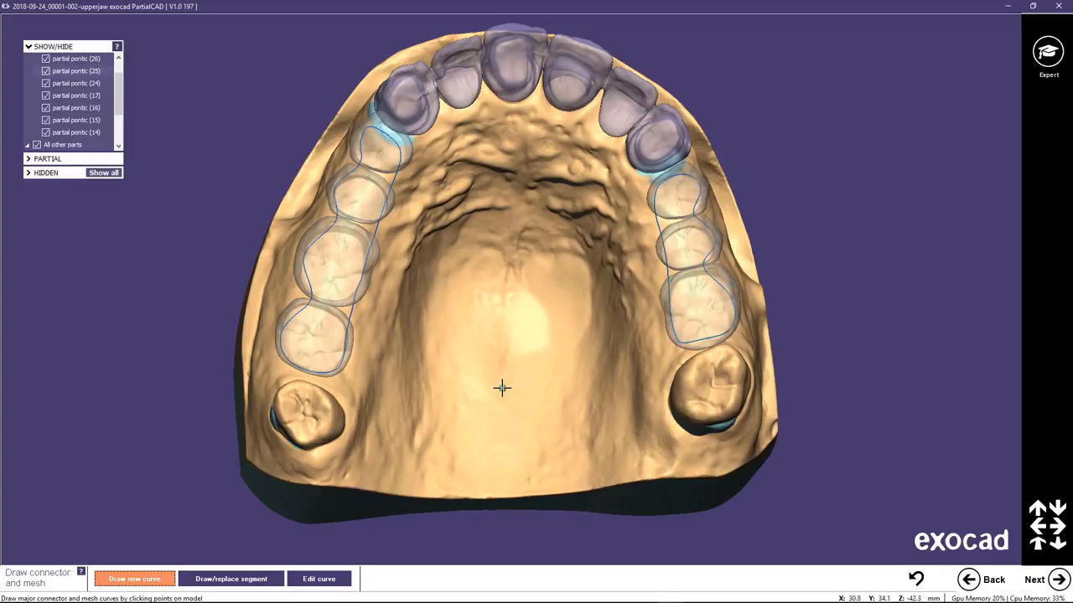
Start the major connector curve at the posterior palatal midline and lead it in a wave to the distal end of pontic 17.
{"action": "left_click", "coordinate": [455, 367]}
{"action": "left_click", "coordinate": [410, 424]}
{"action": "left_click", "coordinate": [377, 379]}
{"action": "double_click", "coordinate": [345, 382]}
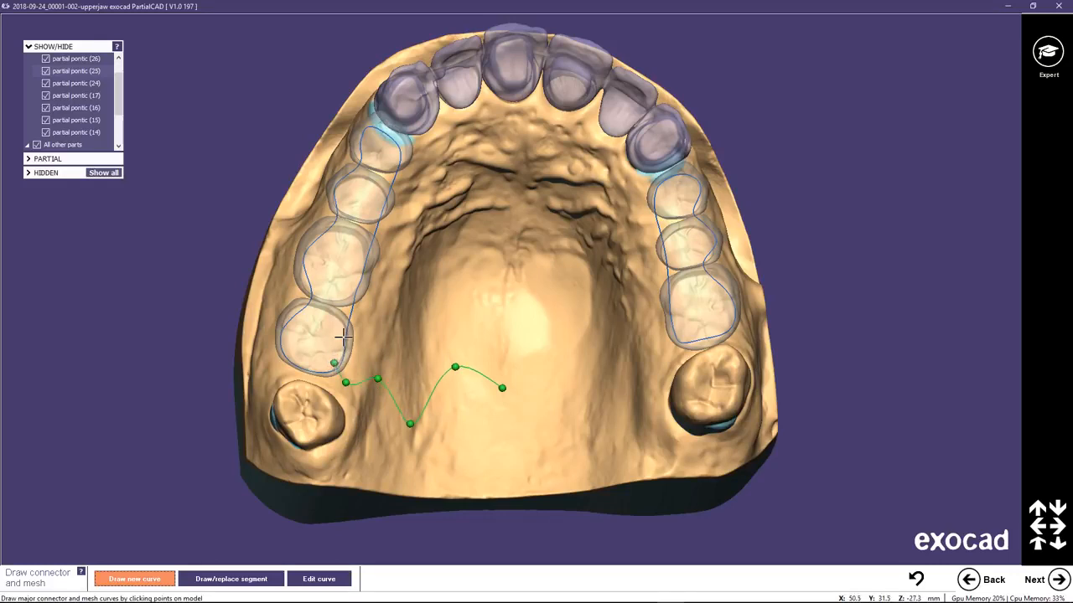
Continue the major connector curve forward just inside the palatal edge of the mesh, from pontic 17 to the canine beside pontic 14.
{"action": "left_click", "coordinate": [358, 271]}
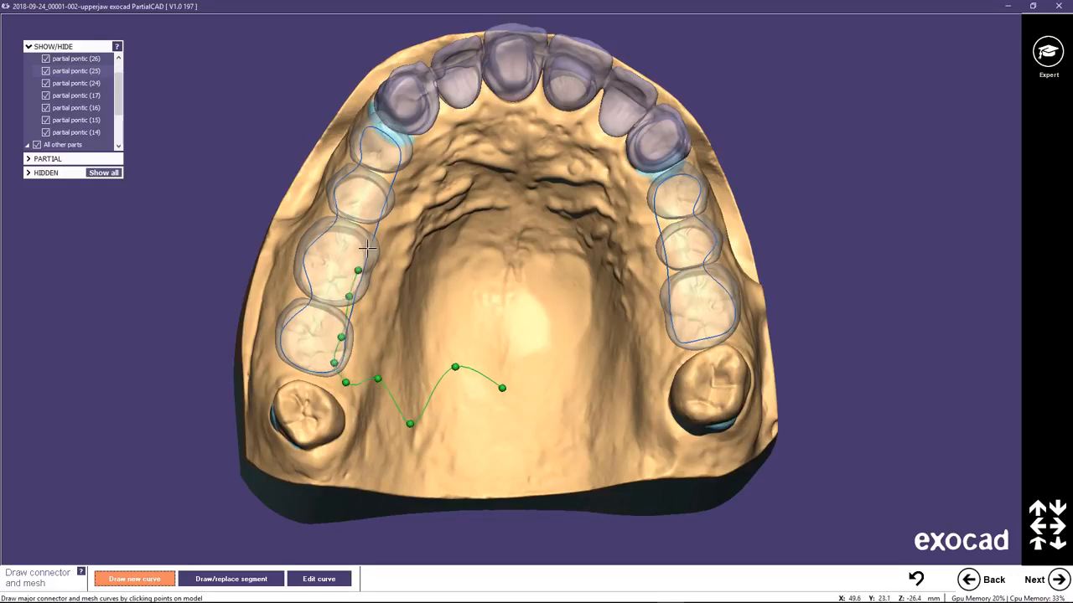
{"action": "left_click", "coordinate": [370, 230]}
{"action": "left_click", "coordinate": [380, 196]}
{"action": "left_click", "coordinate": [394, 154]}
{"action": "left_click", "coordinate": [394, 135]}
{"action": "left_click", "coordinate": [410, 138]}
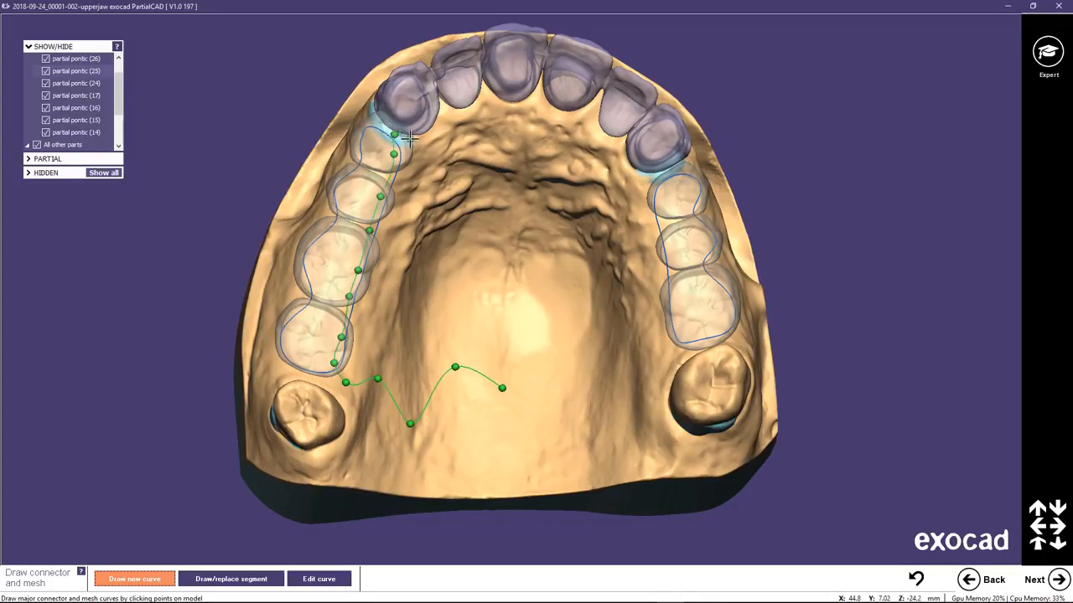
Lead the connector curve back from the canine and across the palate behind the rugae to the opposite palatal slope.
{"action": "left_click", "coordinate": [432, 175]}
{"action": "left_click", "coordinate": [428, 242]}
{"action": "left_click", "coordinate": [440, 265]}
{"action": "left_click", "coordinate": [474, 259]}
{"action": "left_click", "coordinate": [511, 274]}
{"action": "right_click_drag", "start_coordinate": [521, 271], "coordinate": [549, 263]}
{"action": "left_click", "coordinate": [546, 263]}
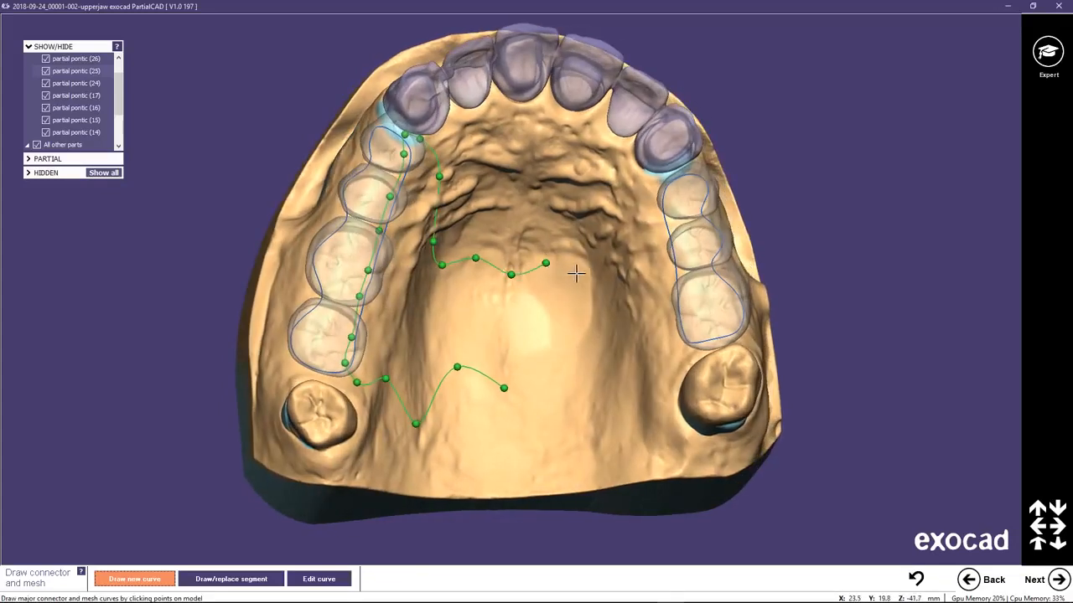
{"action": "left_click", "coordinate": [592, 274]}
{"action": "left_click", "coordinate": [627, 263]}
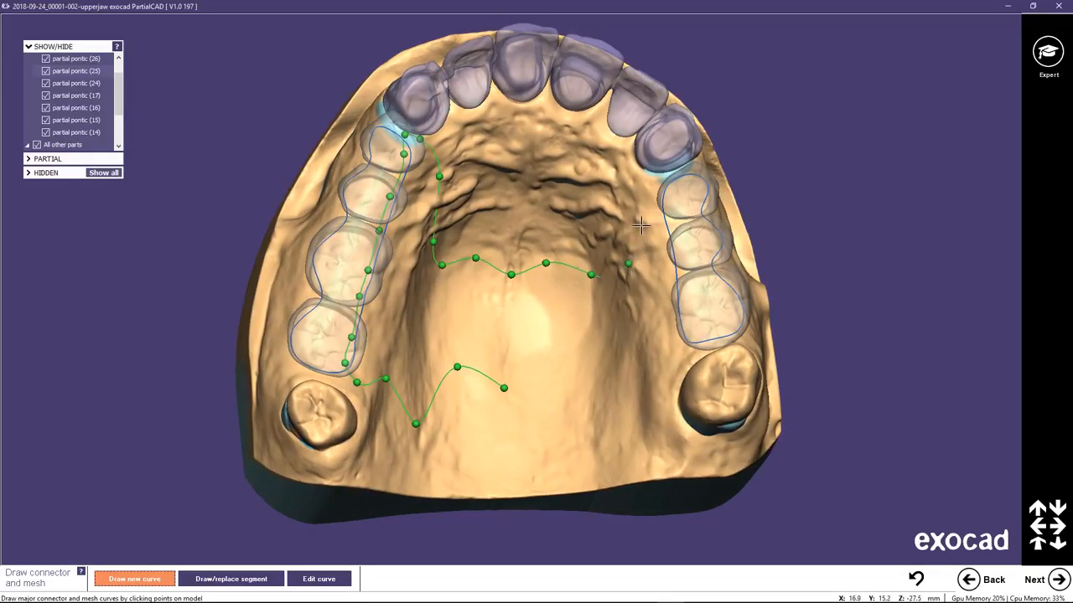
Run the connector curve forward to the canine beside pontic 24, then back inside the mesh curve along pontics 24 to 26.
{"action": "left_click", "coordinate": [640, 226]}
{"action": "left_click", "coordinate": [652, 185]}
{"action": "left_click", "coordinate": [663, 174]}
{"action": "left_click", "coordinate": [679, 243]}
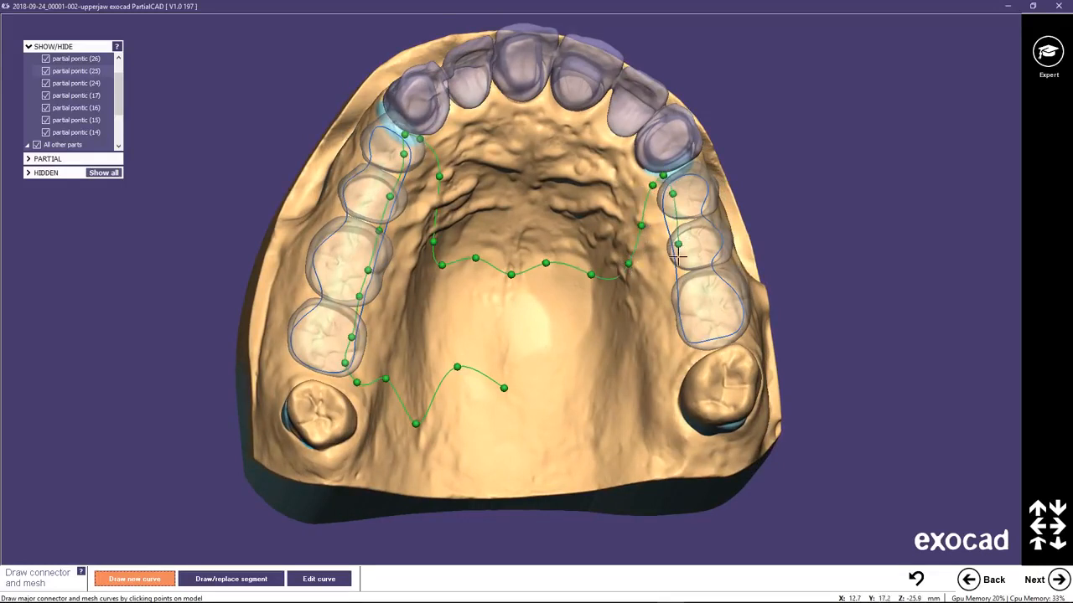
{"action": "left_click", "coordinate": [685, 312]}
{"action": "left_click", "coordinate": [693, 334]}
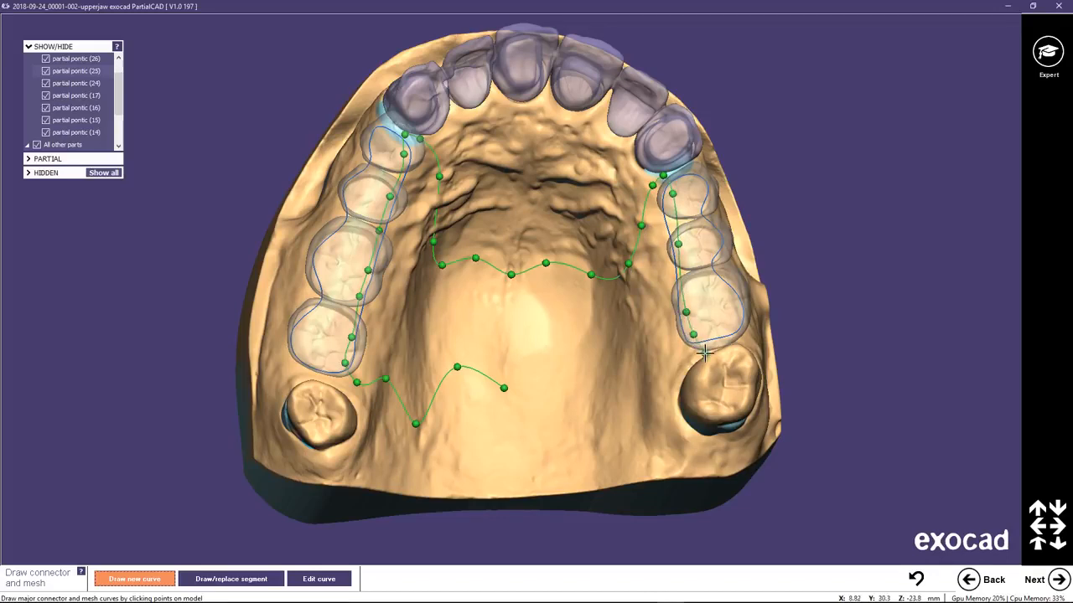
Lead the connector curve from the distal end of pontic 26 across the posterior palate and close it at its starting point.
{"action": "left_click", "coordinate": [704, 354]}
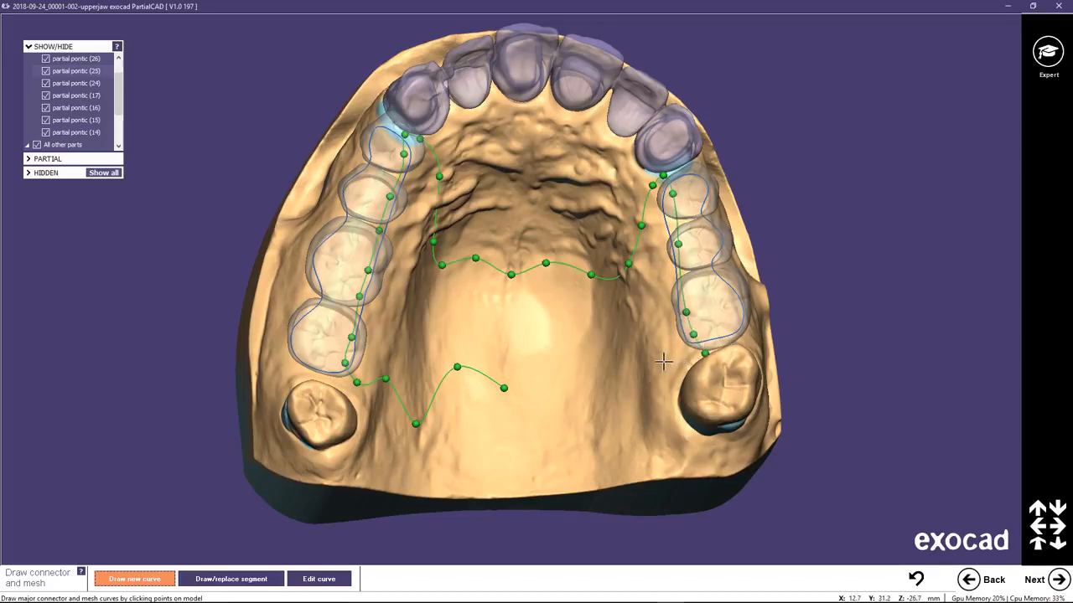
{"action": "left_click", "coordinate": [622, 416]}
{"action": "left_click", "coordinate": [557, 361]}
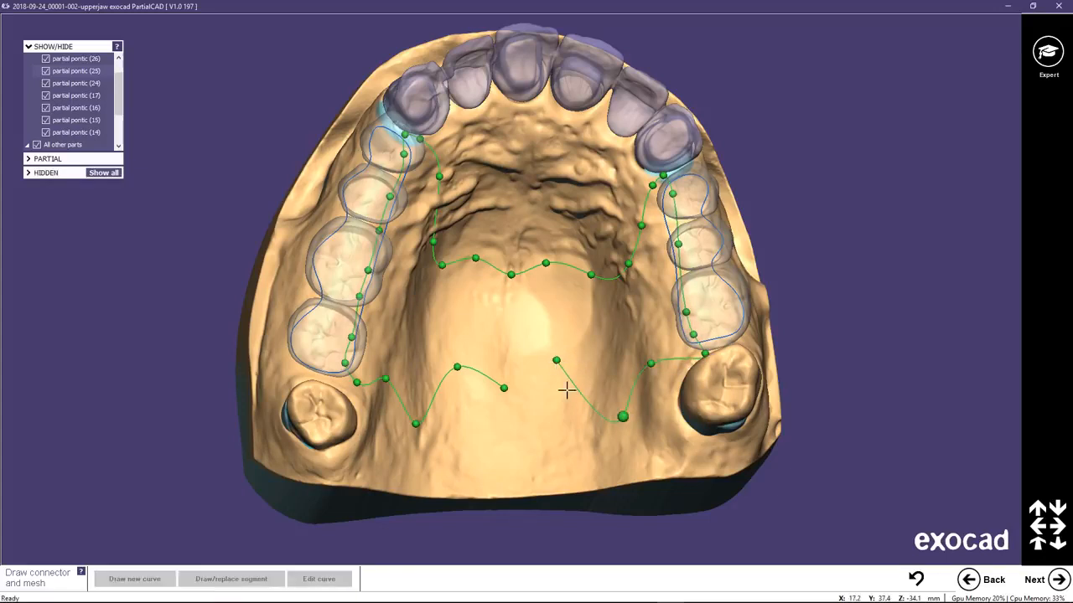
{"action": "left_click", "coordinate": [528, 366]}
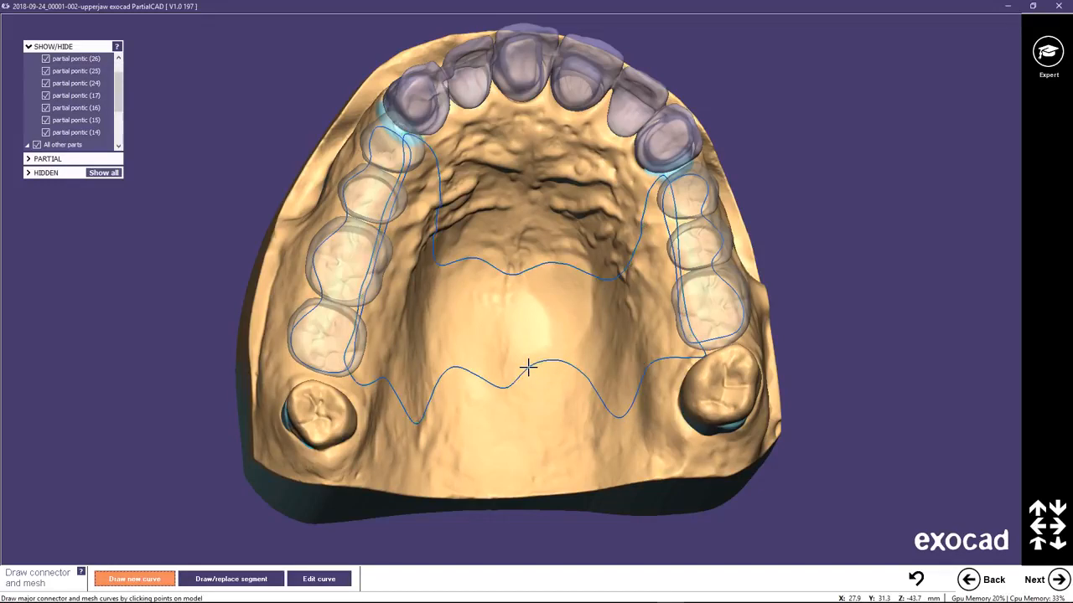
Edit the connector curve's posterior border at the midline by repositioning a neighbouring point and deleting the surplus one.
{"action": "left_click", "coordinate": [318, 578]}
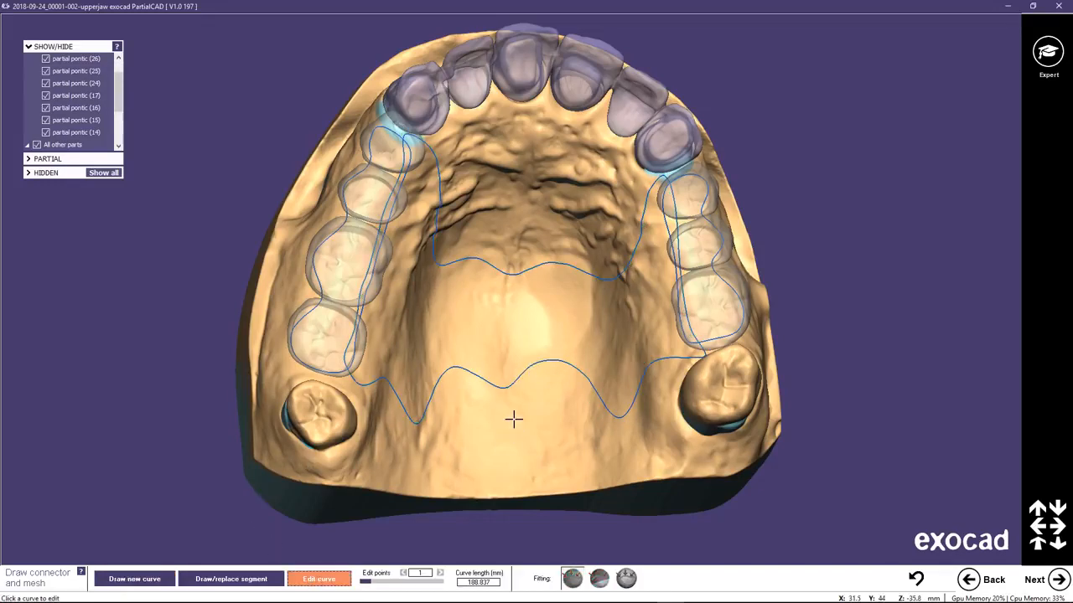
{"action": "left_click", "coordinate": [503, 388]}
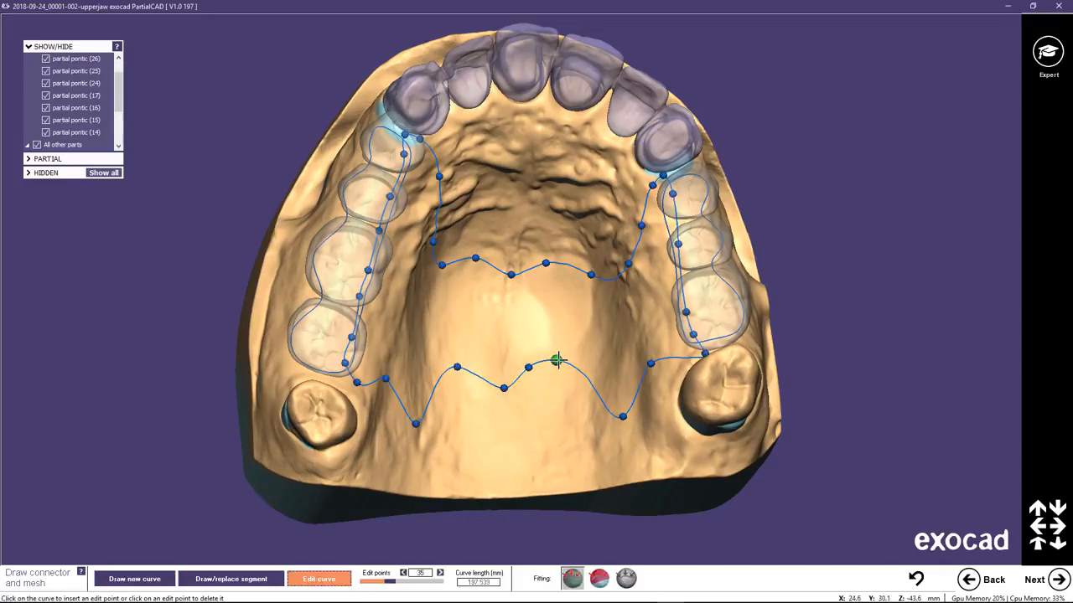
{"action": "left_click_drag", "start_coordinate": [559, 362], "coordinate": [565, 373]}
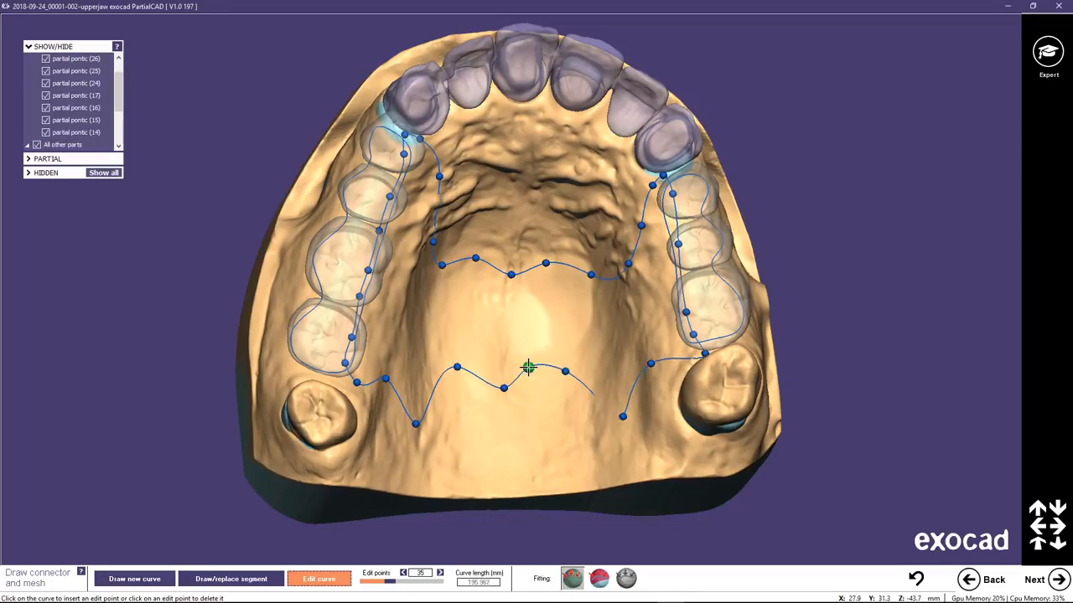
{"action": "left_click", "coordinate": [528, 367]}
{"action": "right_click_drag", "start_coordinate": [527, 383], "coordinate": [503, 387]}
{"action": "left_click_drag", "start_coordinate": [502, 388], "coordinate": [509, 387]}
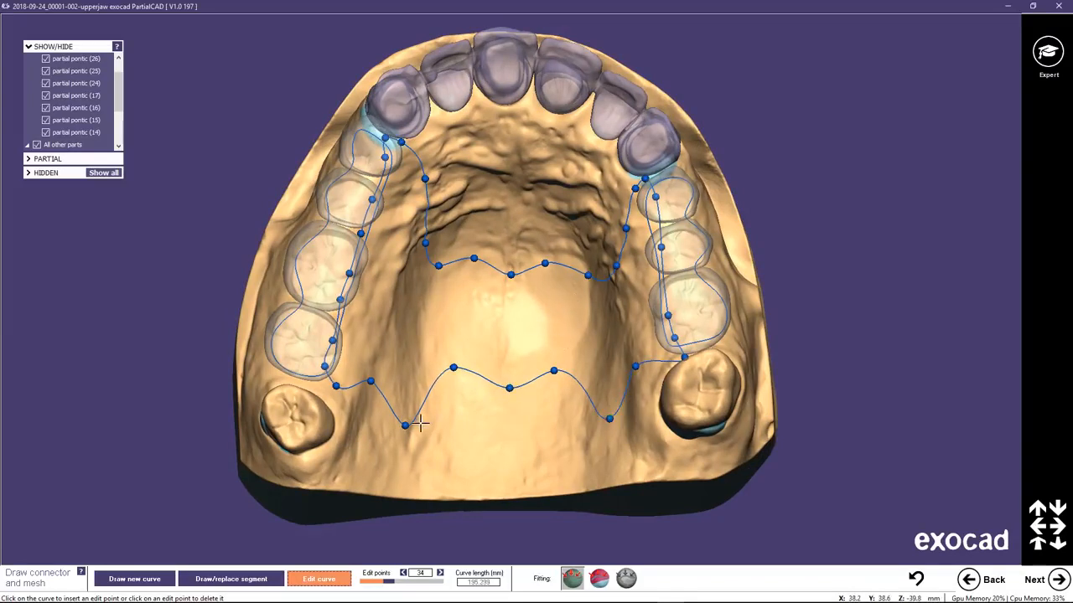
Adjust the connector curve's posterior border and extend its ends outward behind pontics 17 and 26.
{"action": "left_click_drag", "start_coordinate": [406, 425], "coordinate": [401, 415]}
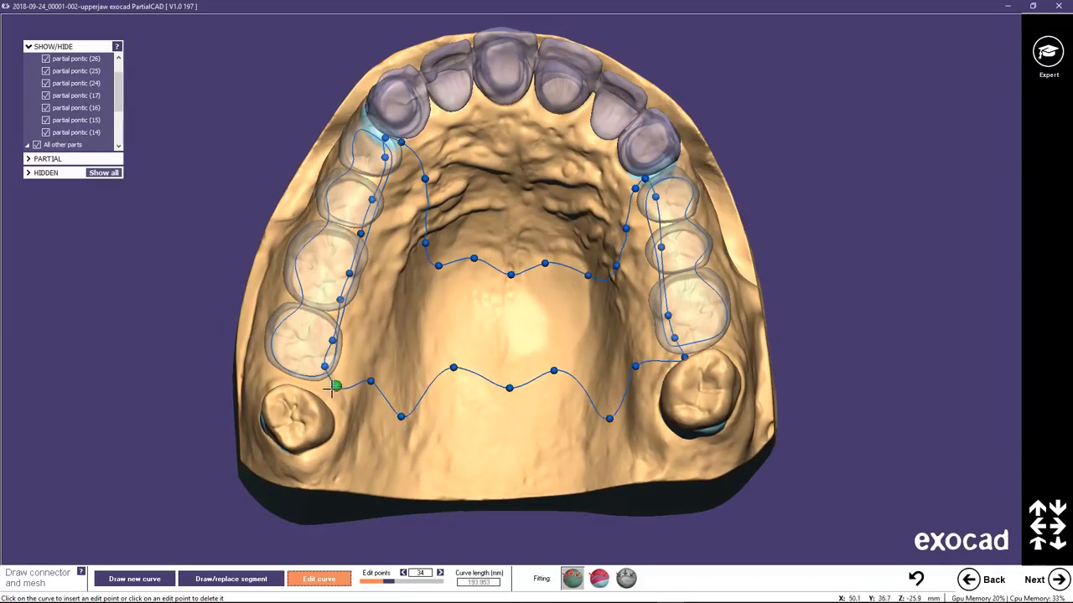
{"action": "left_click_drag", "start_coordinate": [333, 388], "coordinate": [306, 382]}
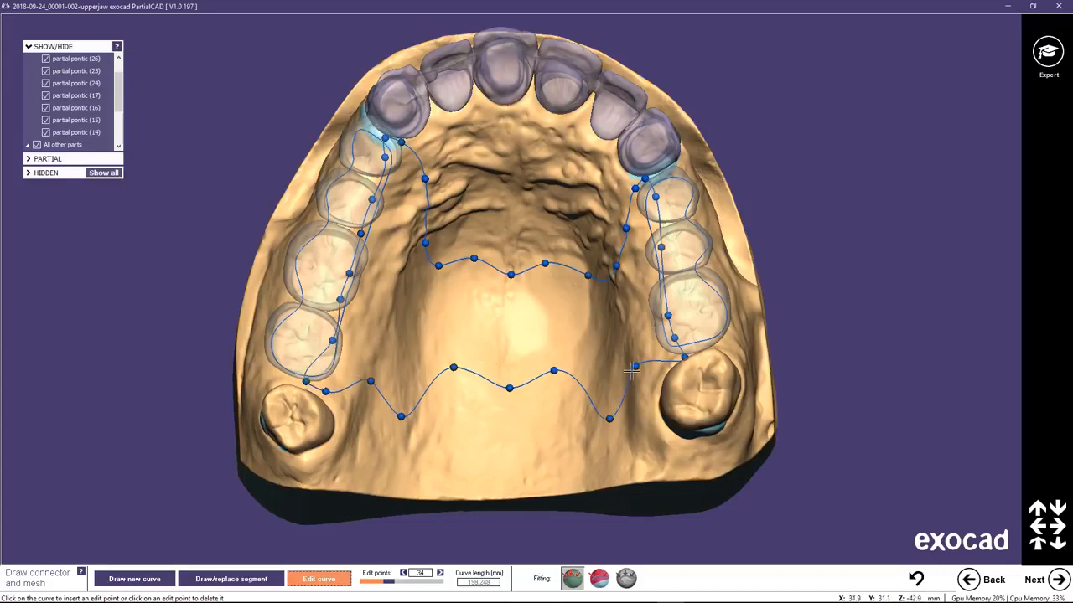
{"action": "mouse_move", "coordinate": [675, 337]}
{"action": "left_mouse_down"}
{"action": "mouse_move", "coordinate": [690, 338]}
{"action": "mouse_move", "coordinate": [683, 354]}
{"action": "left_mouse_up"}
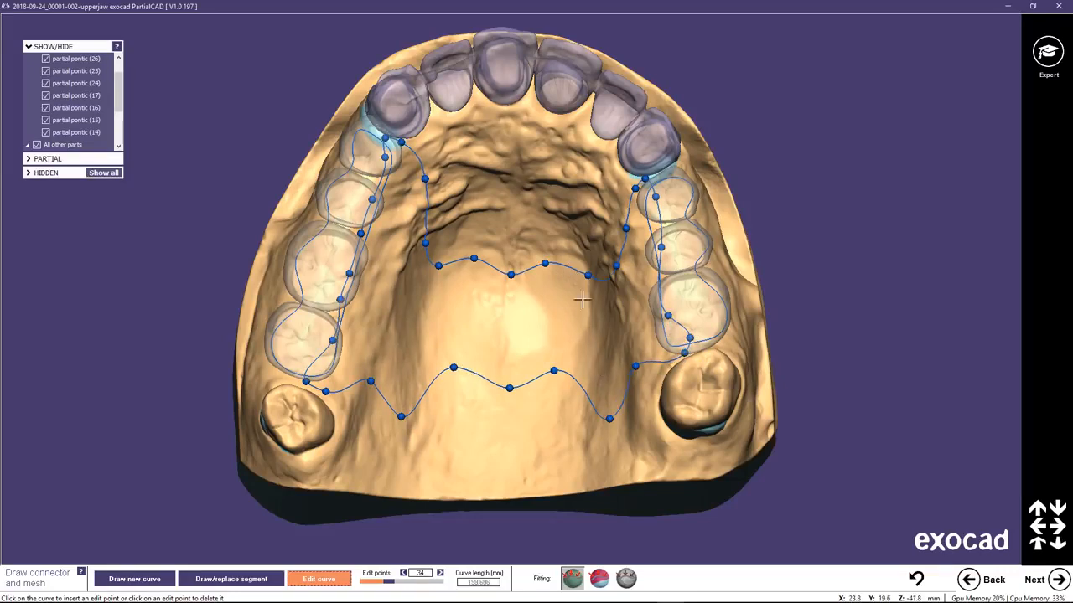
Proceed to applying the mesh and connector, and set the round mesh pattern's hole size to 3.000 mm.
{"action": "left_click", "coordinate": [1058, 578]}
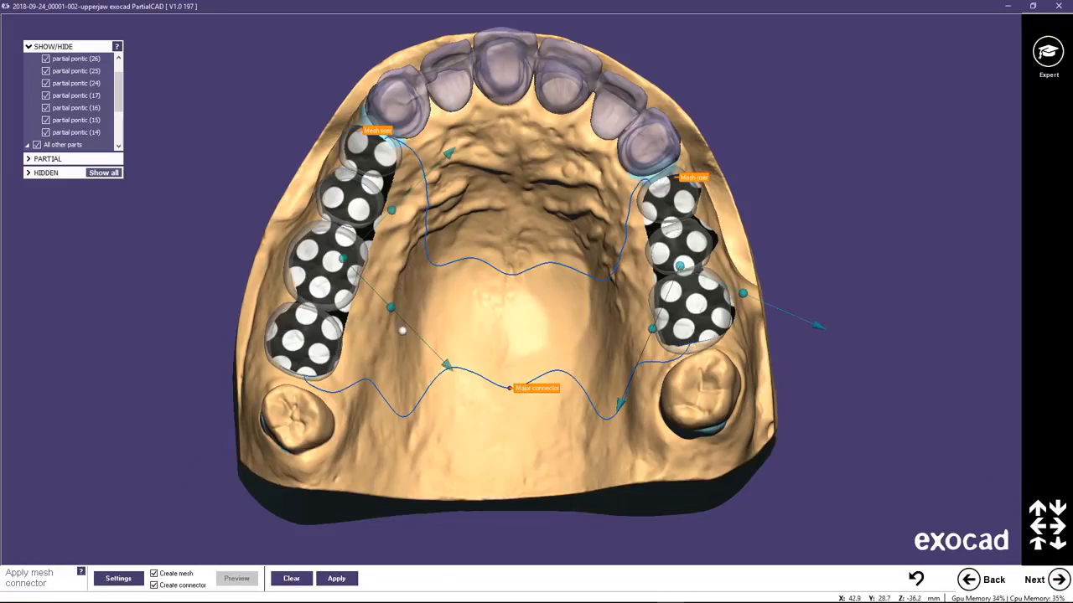
{"action": "left_click", "coordinate": [119, 579]}
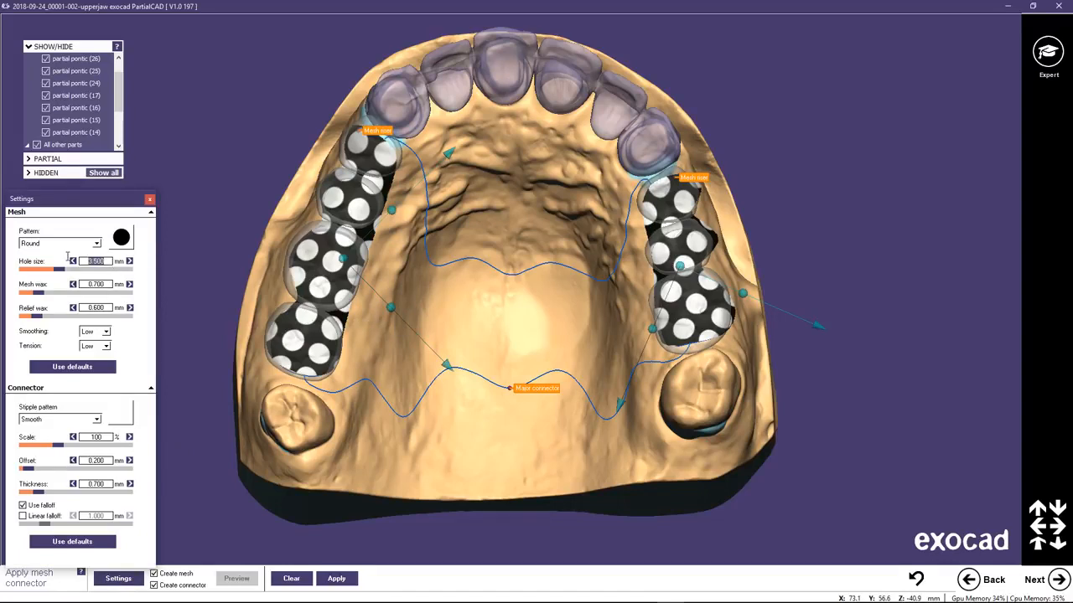
{"action": "key", "text": "Return"}
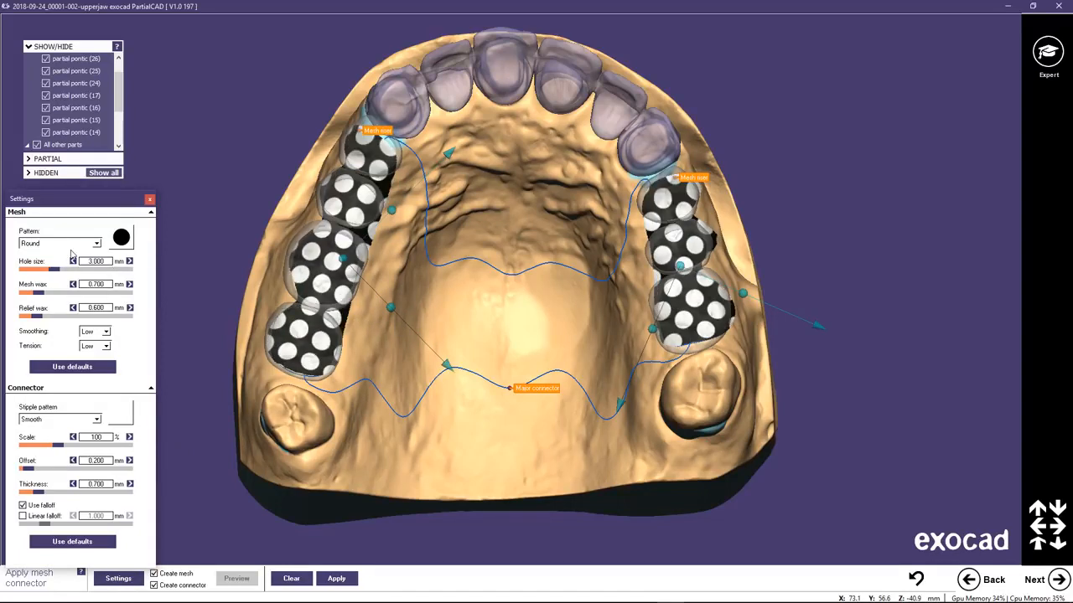
{"action": "left_click", "coordinate": [150, 201]}
Rotate and shift the hole patterns of both meshes to redistribute the holes over pontics 14 to 17 and 24 to 26.
{"action": "mouse_move", "coordinate": [391, 305]}
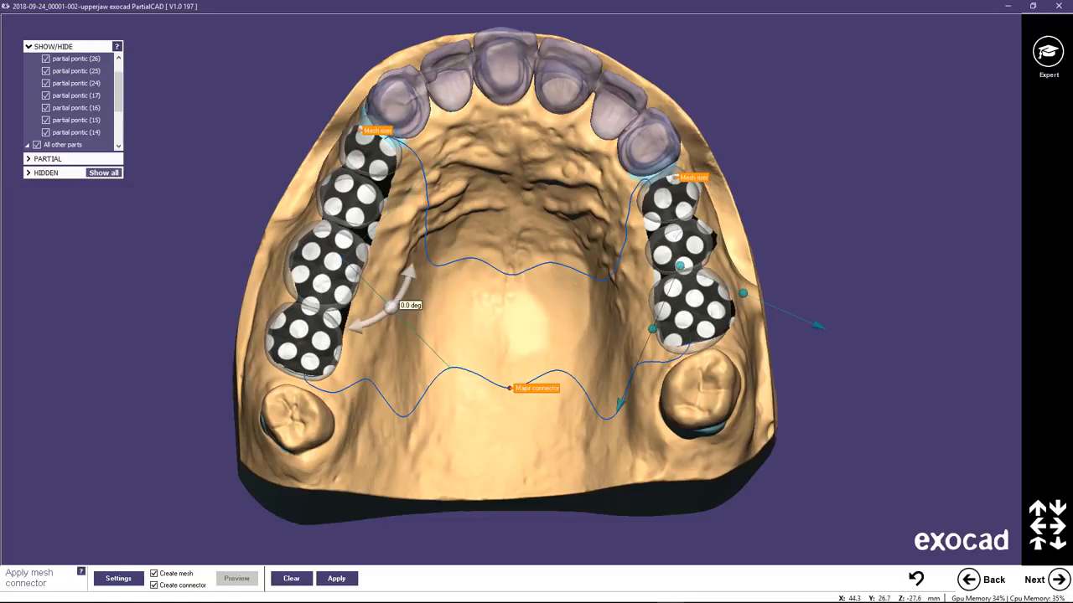
{"action": "mouse_move", "coordinate": [390, 305]}
{"action": "left_mouse_down"}
{"action": "mouse_move", "coordinate": [390, 292]}
{"action": "mouse_move", "coordinate": [390, 309]}
{"action": "left_mouse_up"}
{"action": "mouse_move", "coordinate": [344, 258]}
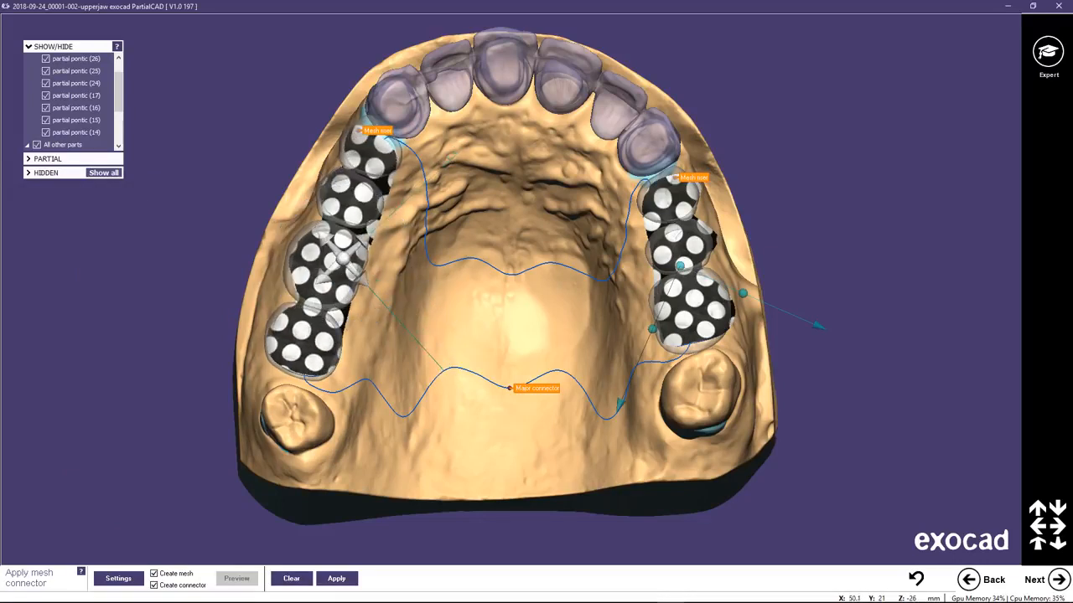
{"action": "left_click_drag", "start_coordinate": [343, 258], "coordinate": [343, 250]}
{"action": "left_click_drag", "start_coordinate": [300, 191], "coordinate": [298, 191]}
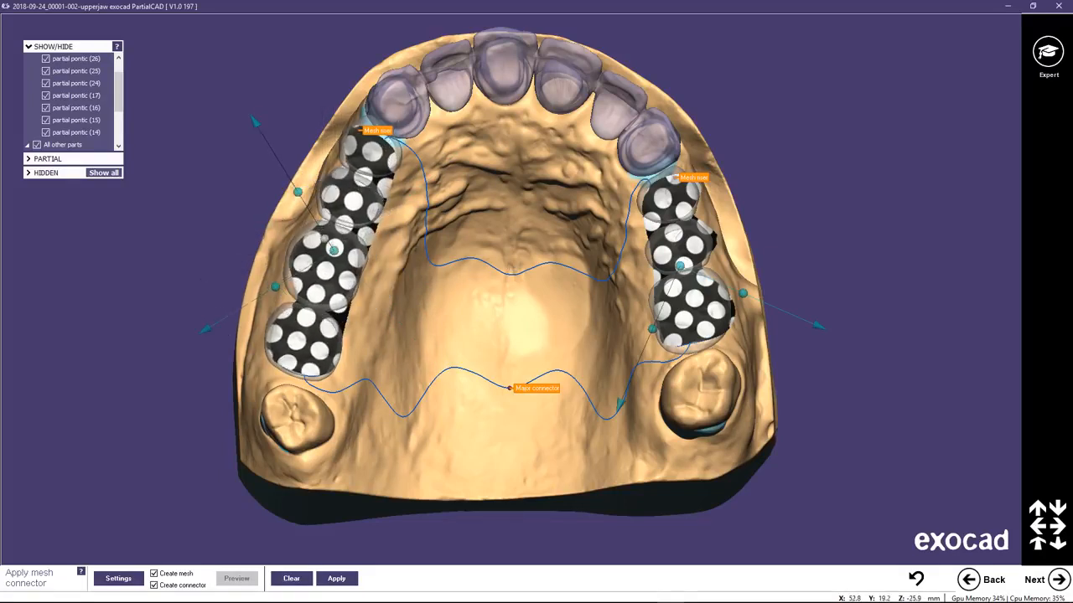
{"action": "left_click_drag", "start_coordinate": [333, 251], "coordinate": [327, 247]}
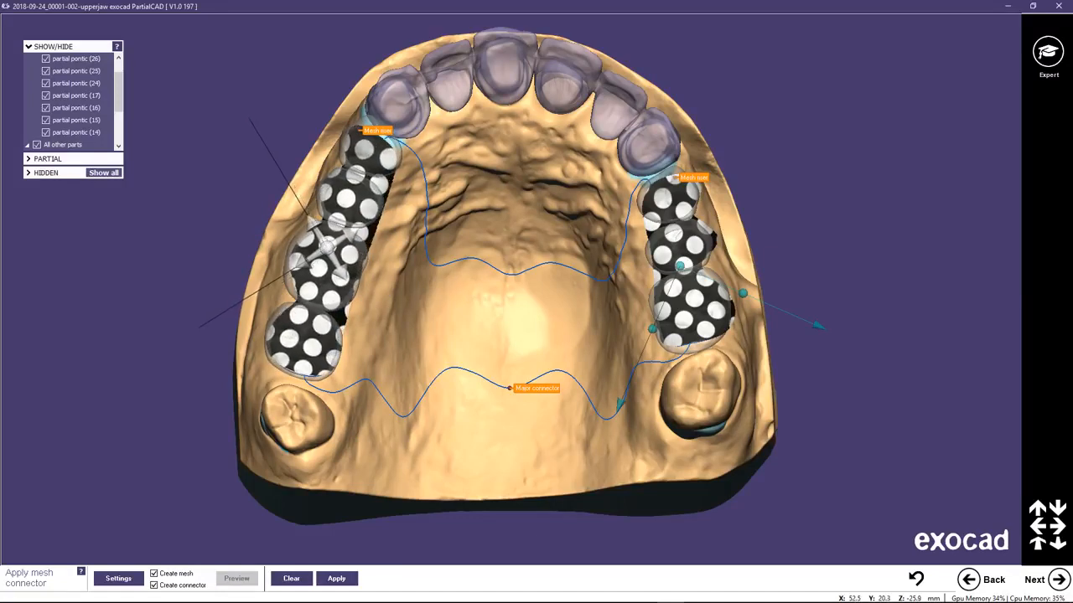
{"action": "left_click_drag", "start_coordinate": [743, 292], "coordinate": [740, 244]}
{"action": "left_click_drag", "start_coordinate": [678, 267], "coordinate": [689, 264]}
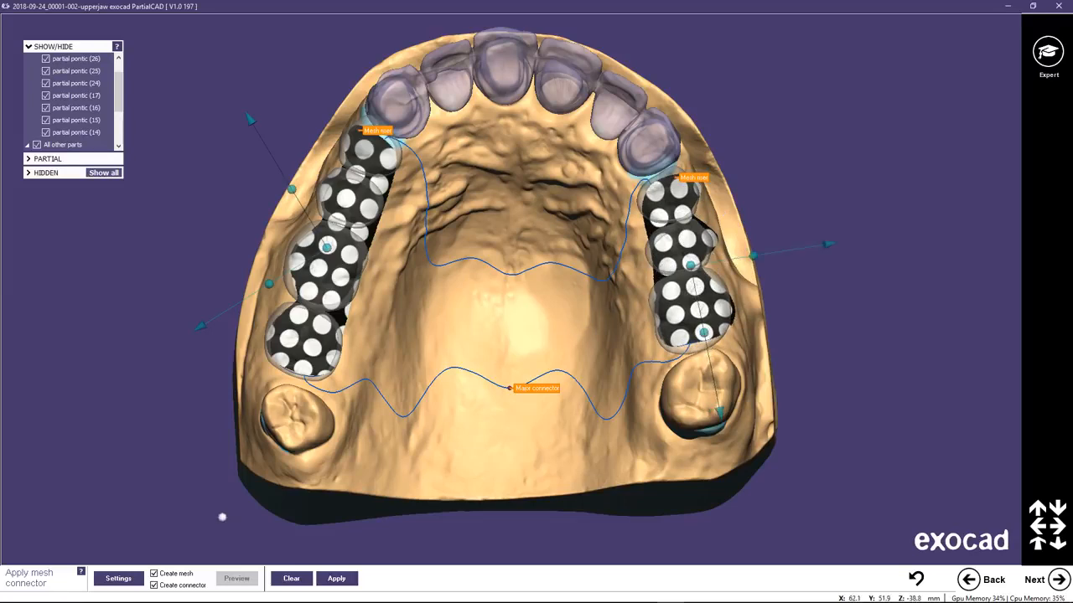
Set the connector's stipple pattern to Coarse and apply the meshes and major connector.
{"action": "left_click", "coordinate": [118, 579]}
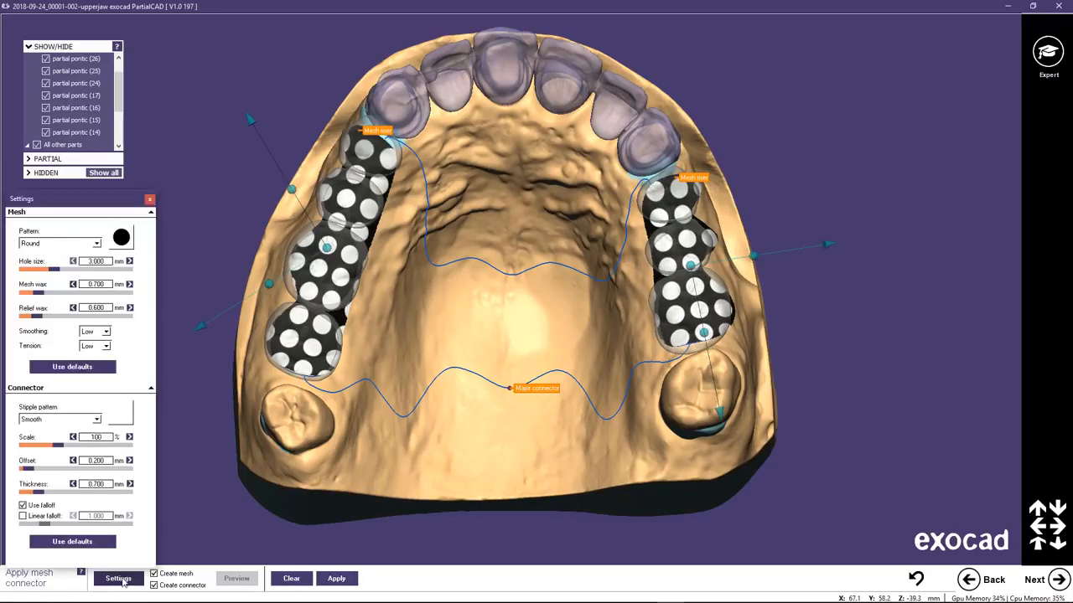
{"action": "left_click", "coordinate": [96, 420]}
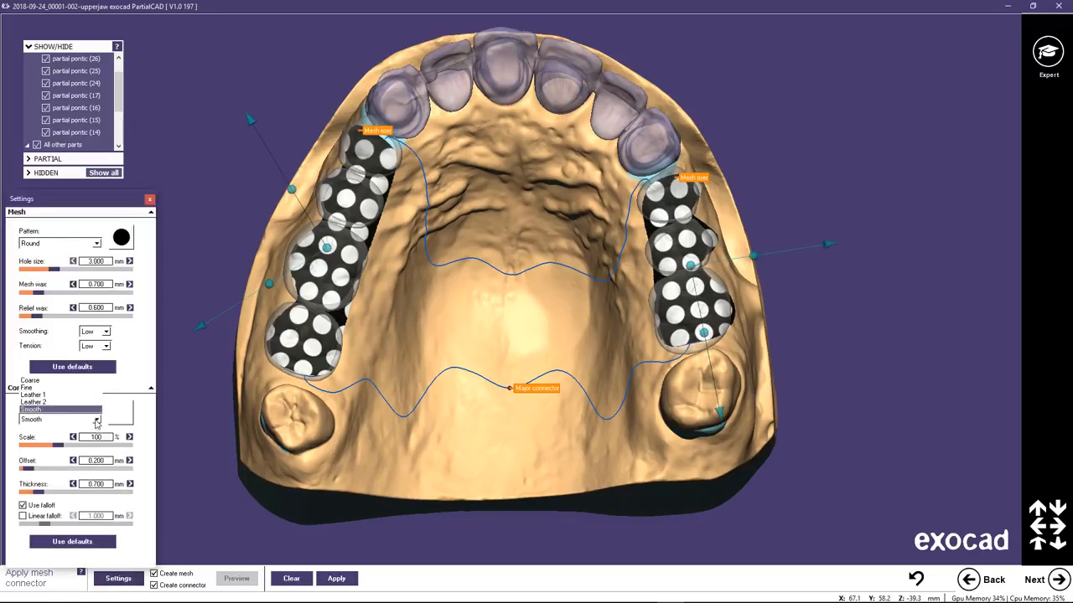
{"action": "left_click", "coordinate": [63, 383]}
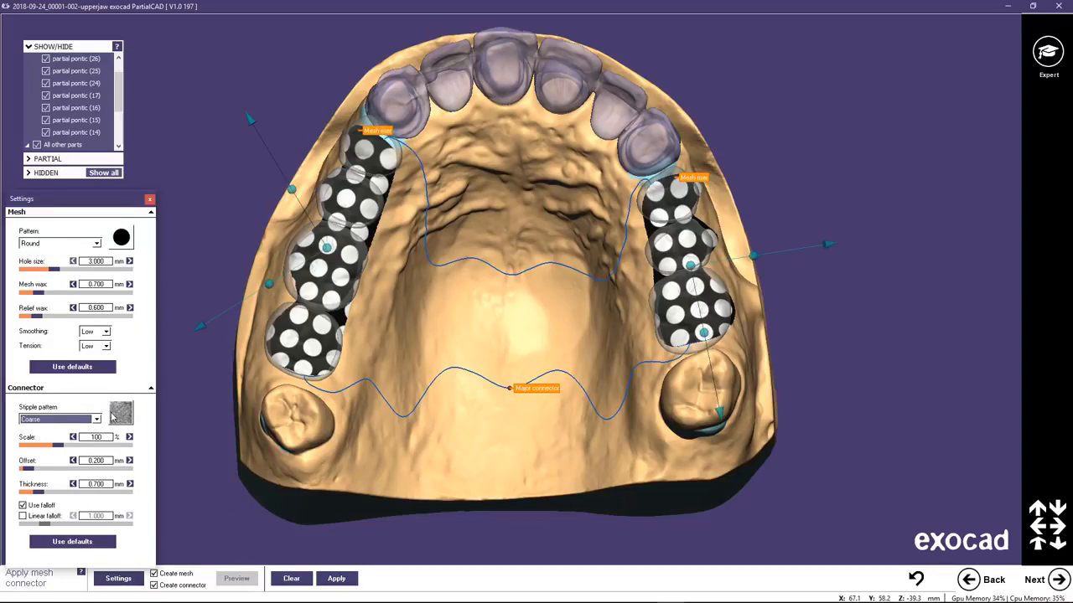
{"action": "left_click", "coordinate": [336, 580]}
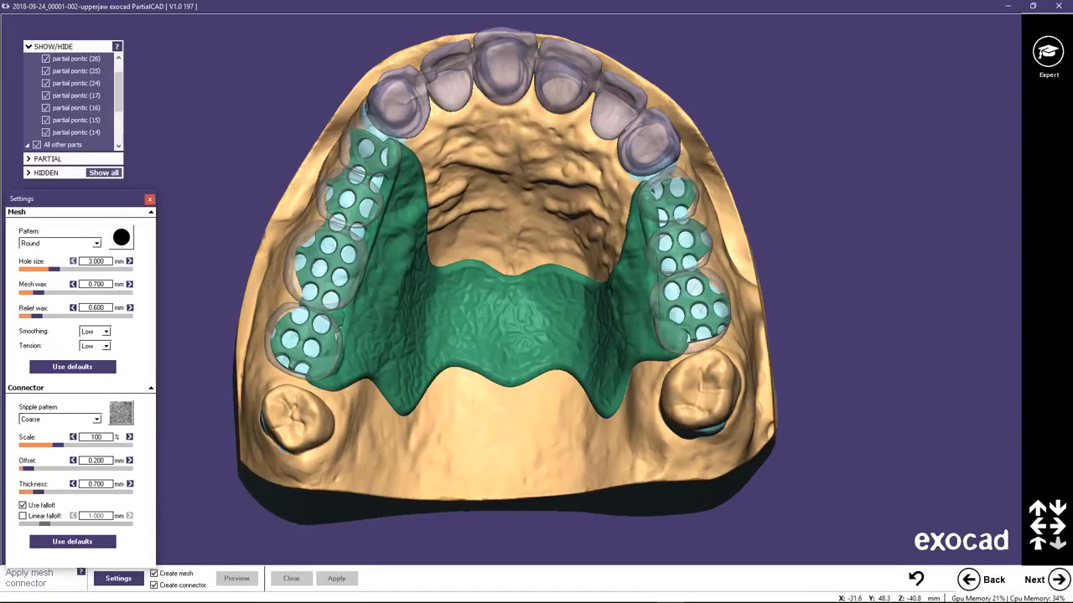
Draw a clasp curve on the molar behind pontic 17, from the palatal side around the mesial side to the buccal side.
{"action": "left_click", "coordinate": [1057, 579]}
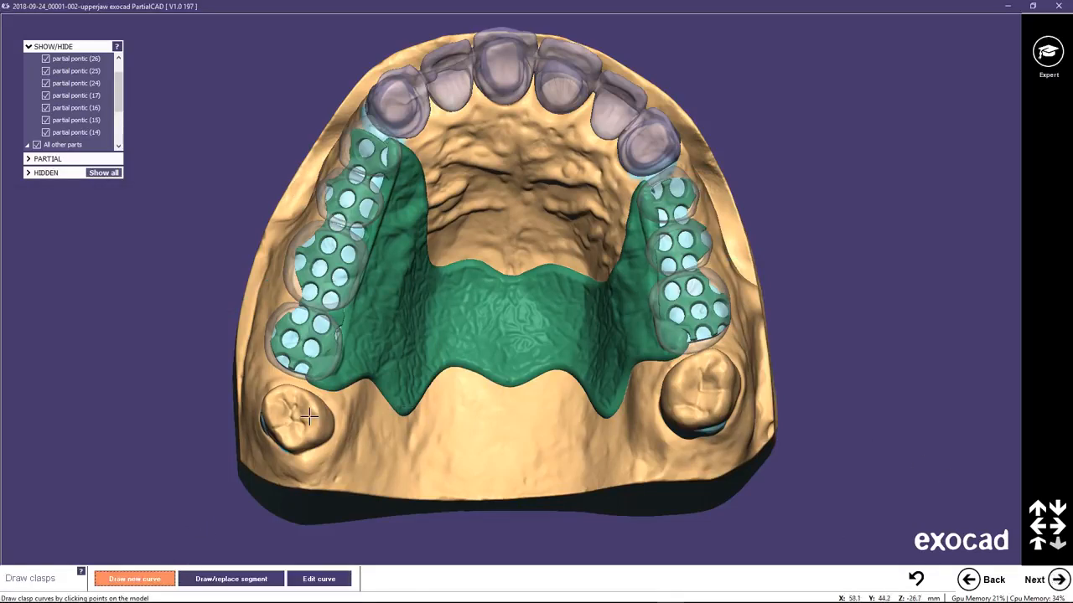
{"action": "right_click_drag", "start_coordinate": [309, 415], "coordinate": [144, 276]}
{"action": "scroll", "coordinate": [449, 311], "scroll_direction": "up", "scroll_amount": 4}
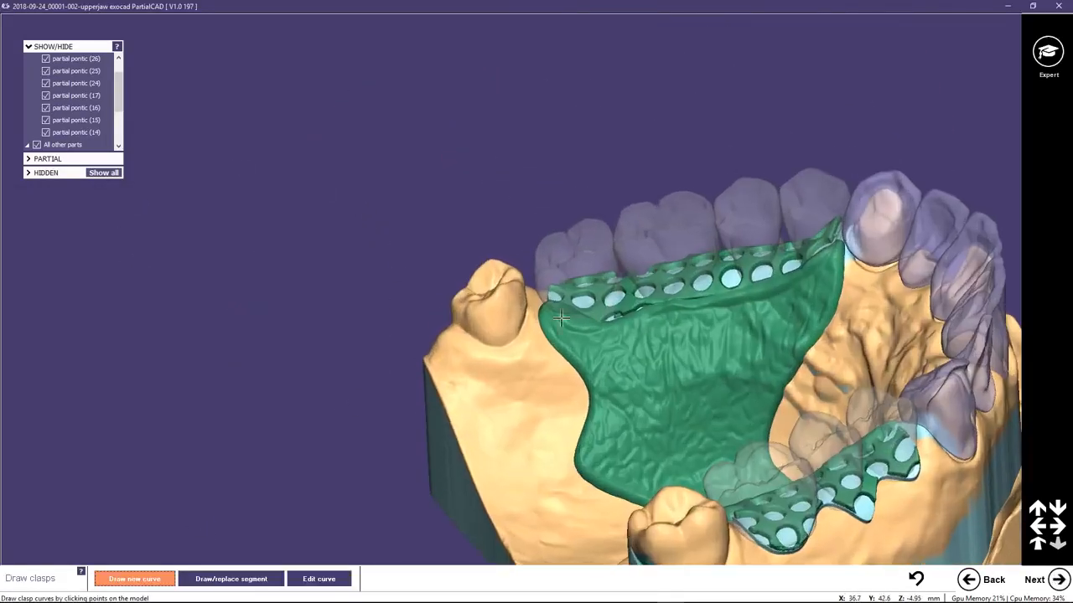
{"action": "left_click", "coordinate": [450, 323]}
{"action": "left_click", "coordinate": [511, 304]}
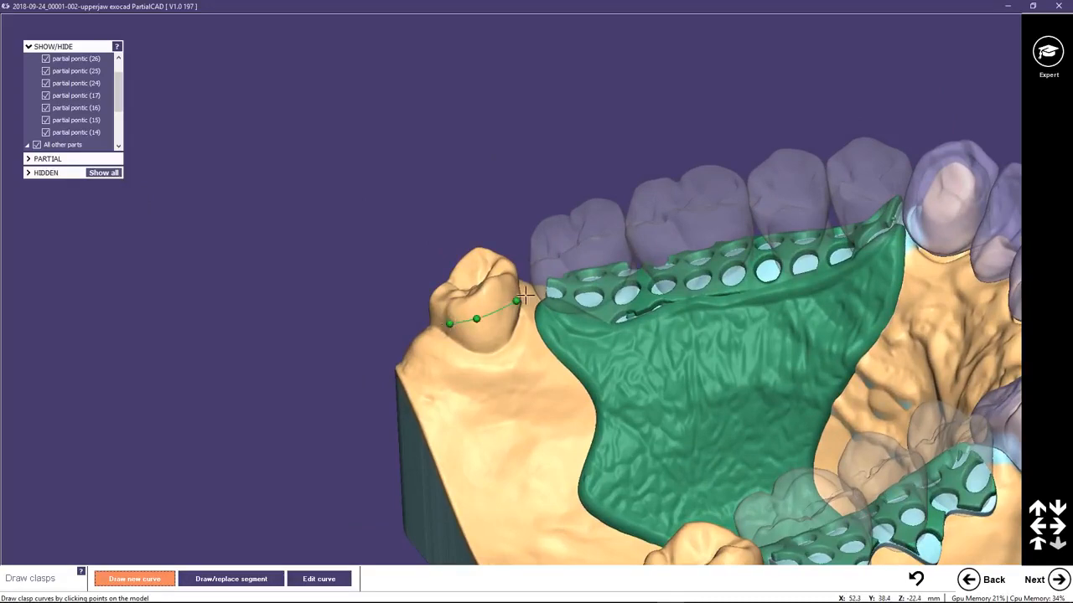
{"action": "right_click_drag", "start_coordinate": [515, 302], "coordinate": [611, 257]}
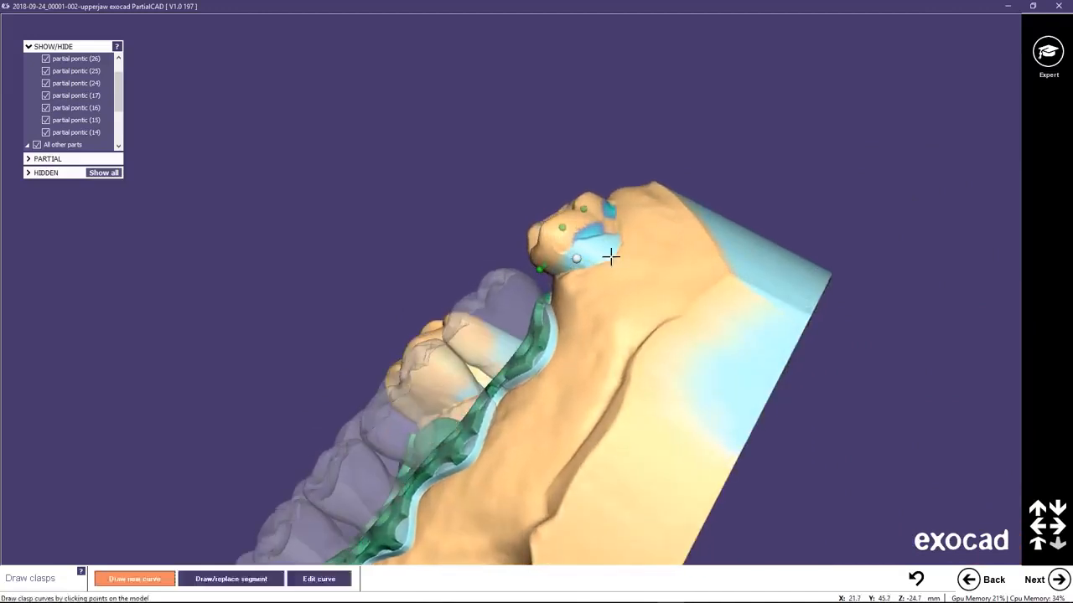
{"action": "left_click", "coordinate": [555, 254]}
{"action": "left_click", "coordinate": [570, 240]}
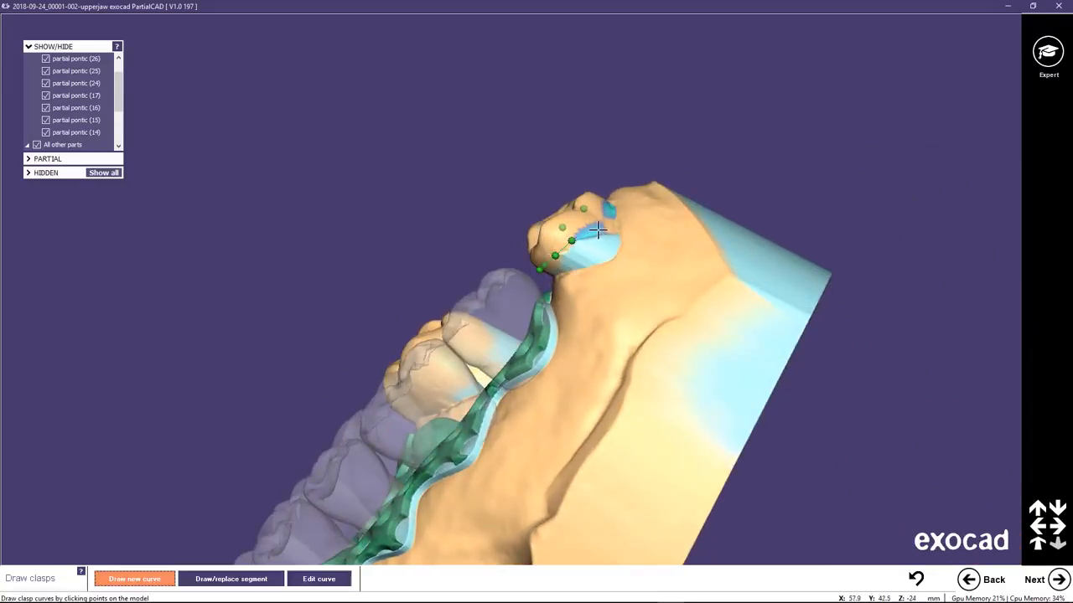
{"action": "left_click", "coordinate": [593, 230]}
{"action": "mouse_move", "coordinate": [610, 216]}
{"action": "right_mouse_down"}
{"action": "mouse_move", "coordinate": [412, 309]}
{"action": "mouse_move", "coordinate": [411, 361]}
{"action": "mouse_move", "coordinate": [517, 414]}
{"action": "mouse_move", "coordinate": [376, 247]}
{"action": "mouse_move", "coordinate": [492, 217]}
{"action": "right_mouse_up"}
Draw a clasp curve on the molar behind pontic 26, from the palatal side around the mesial side to the distobuccal end.
{"action": "left_click", "coordinate": [505, 210]}
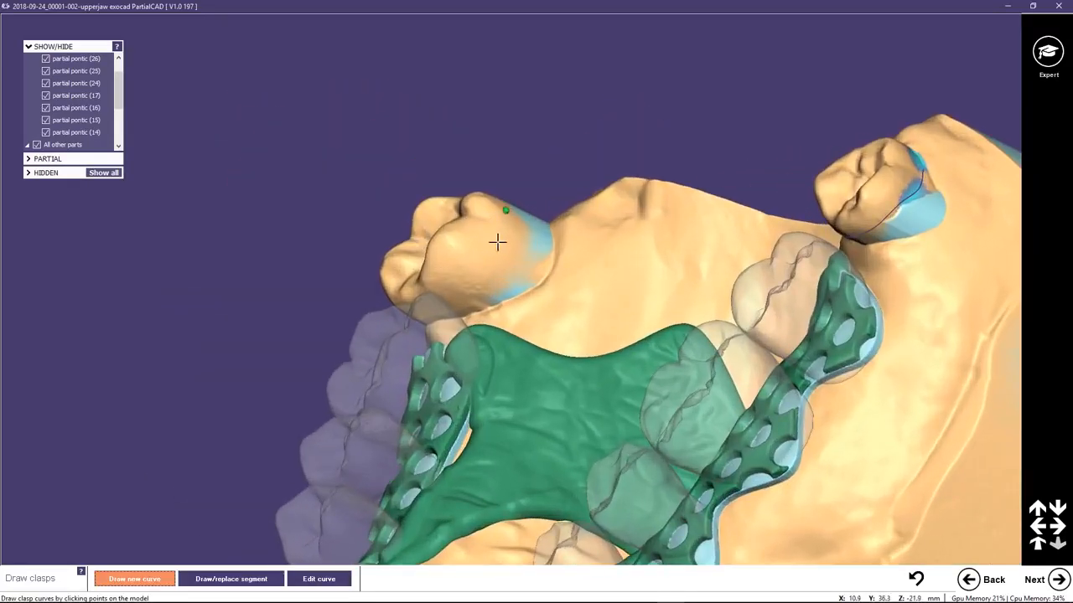
{"action": "left_click", "coordinate": [497, 242]}
{"action": "left_click", "coordinate": [469, 280]}
{"action": "left_click", "coordinate": [424, 303]}
{"action": "right_click_drag", "start_coordinate": [499, 287], "coordinate": [311, 355]}
{"action": "left_click", "coordinate": [353, 318]}
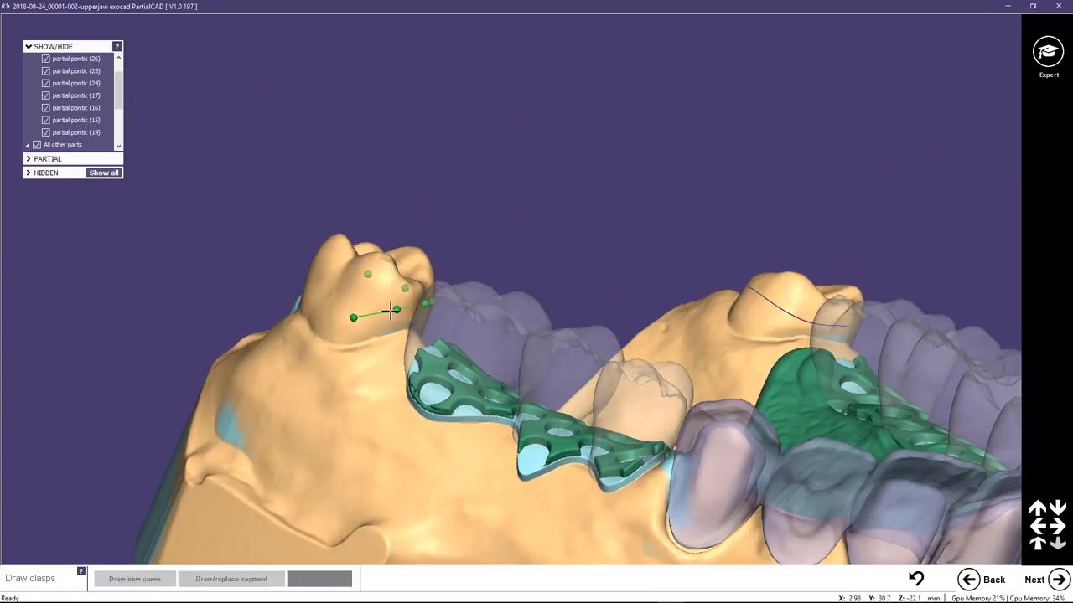
{"action": "right_click_drag", "start_coordinate": [353, 318], "coordinate": [383, 312]}
{"action": "left_click", "coordinate": [305, 314]}
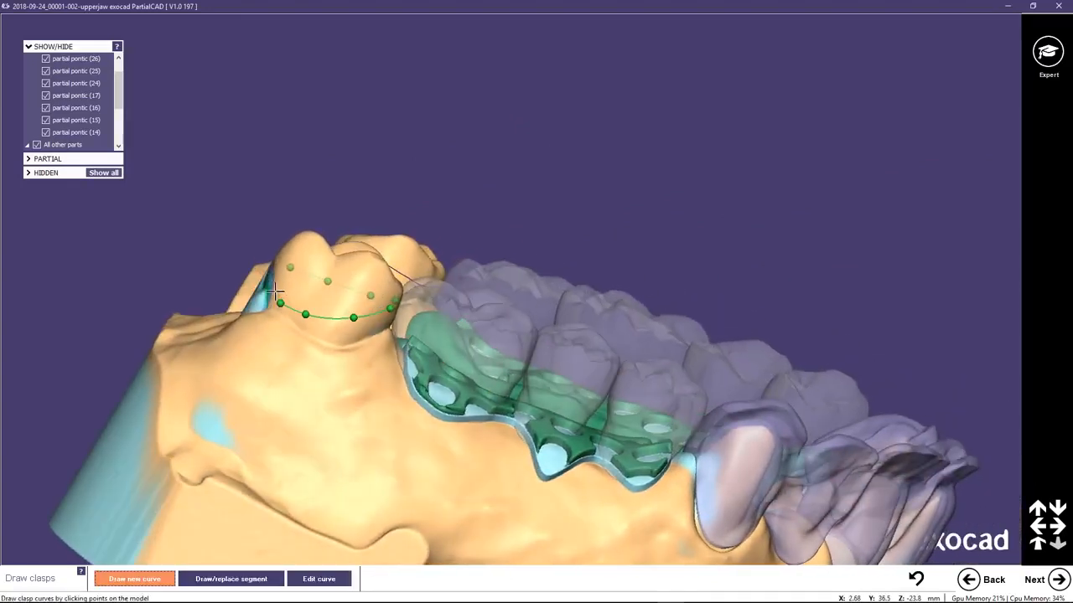
{"action": "double_click", "coordinate": [273, 287]}
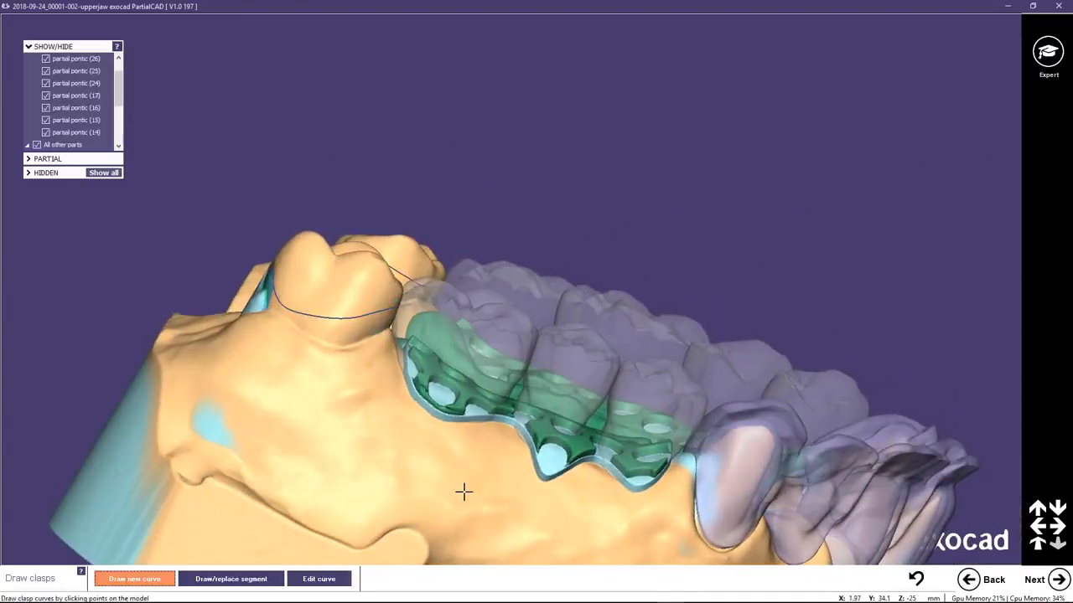
Form a clasp from the curve on the molar behind pontic 26, using the Posterior profile.
{"action": "left_click", "coordinate": [1058, 578]}
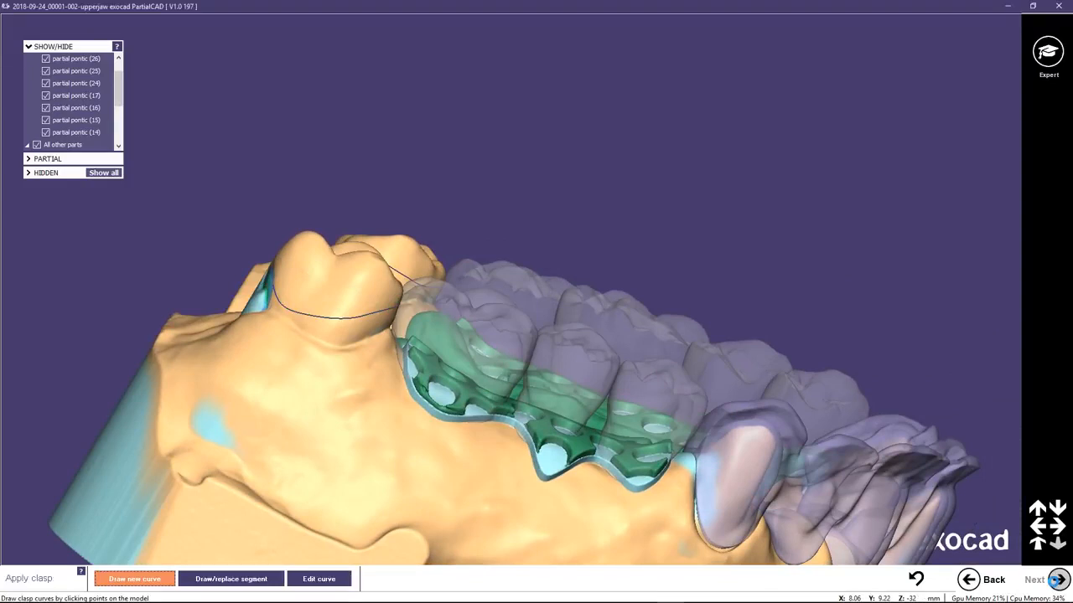
{"action": "left_click", "coordinate": [343, 316]}
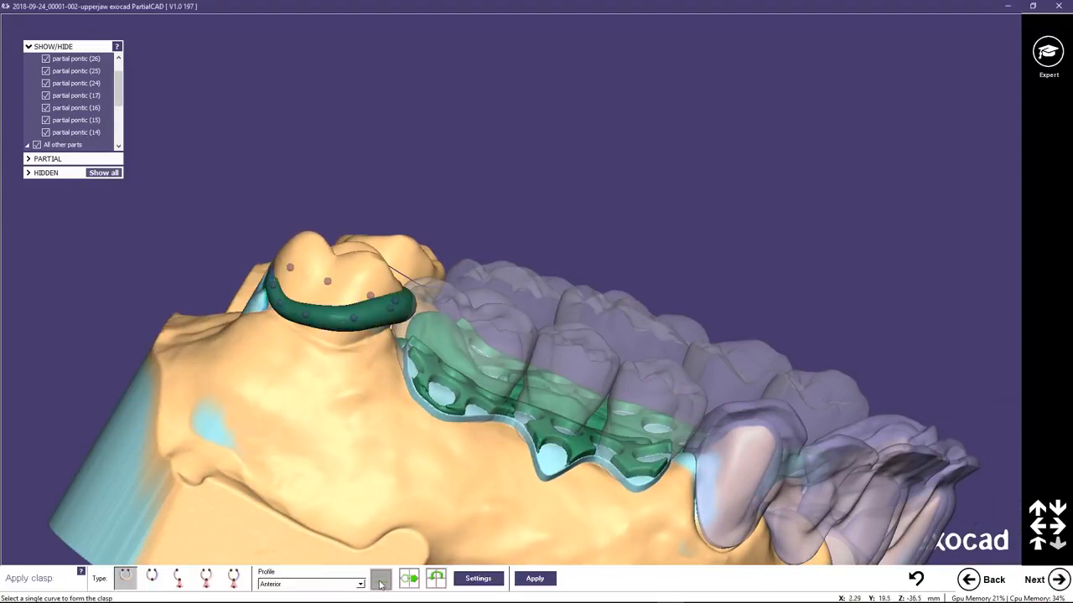
{"action": "left_click", "coordinate": [361, 584]}
{"action": "left_click", "coordinate": [322, 538]}
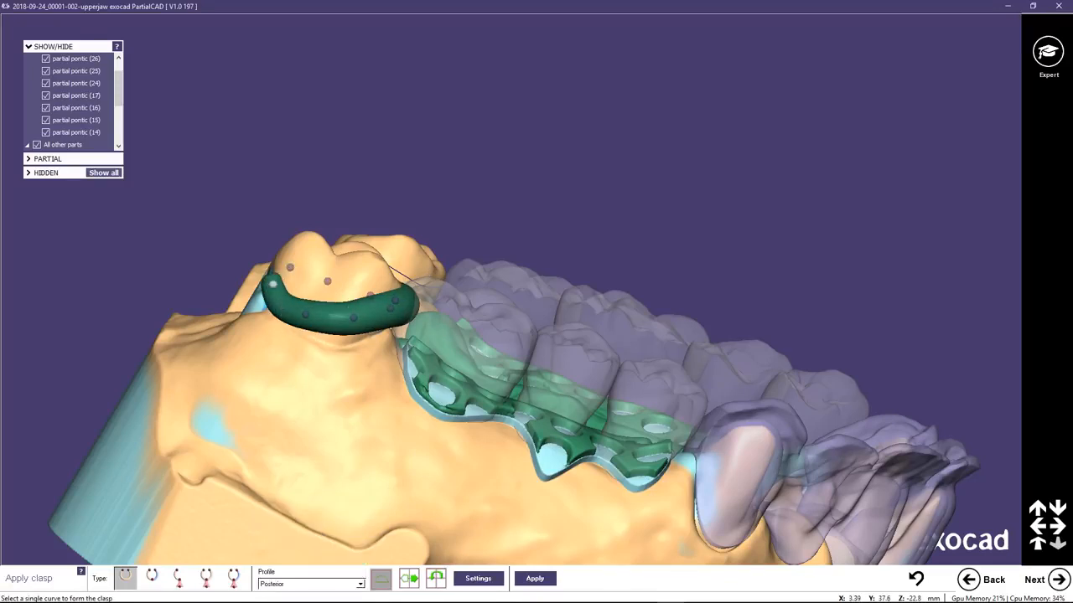
Reshape the buccal end of the clasp behind pontic 26 by moving its curve points, and apply the clasp.
{"action": "left_click_drag", "start_coordinate": [277, 284], "coordinate": [278, 282]}
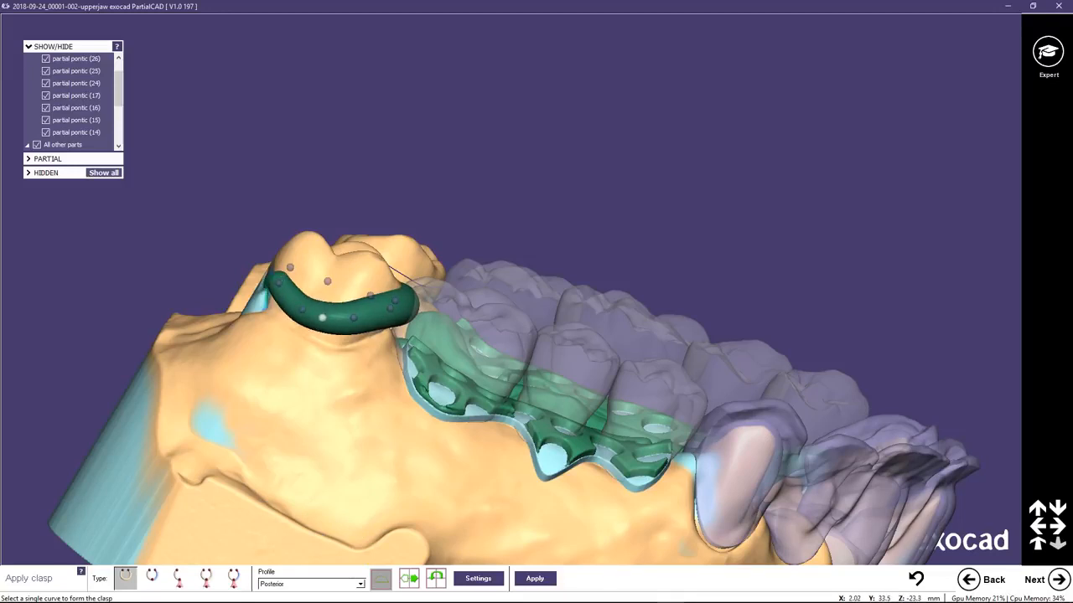
{"action": "left_click", "coordinate": [323, 317]}
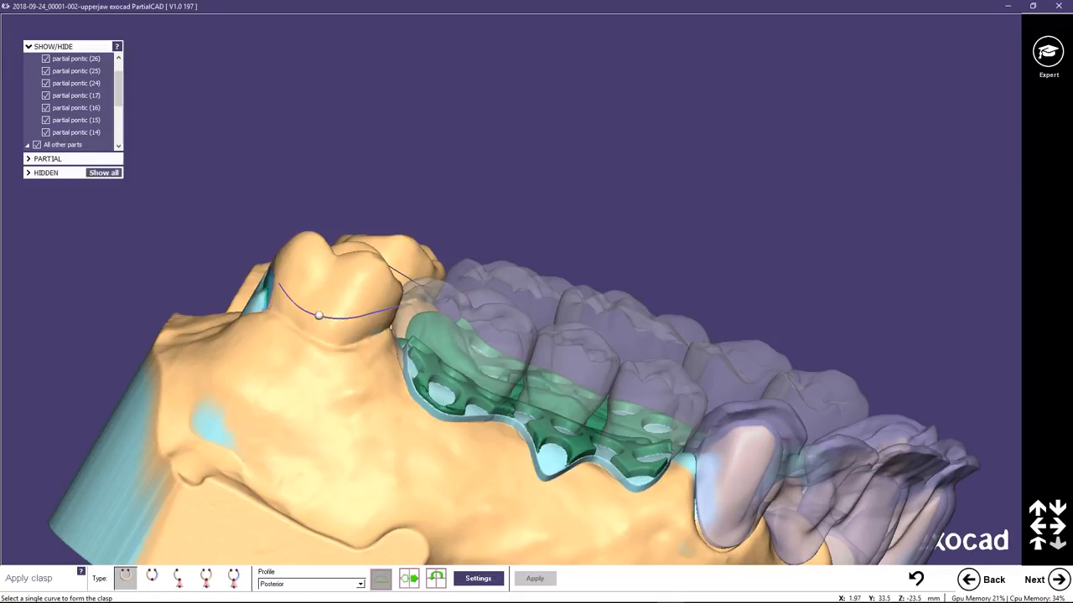
{"action": "left_click", "coordinate": [320, 319]}
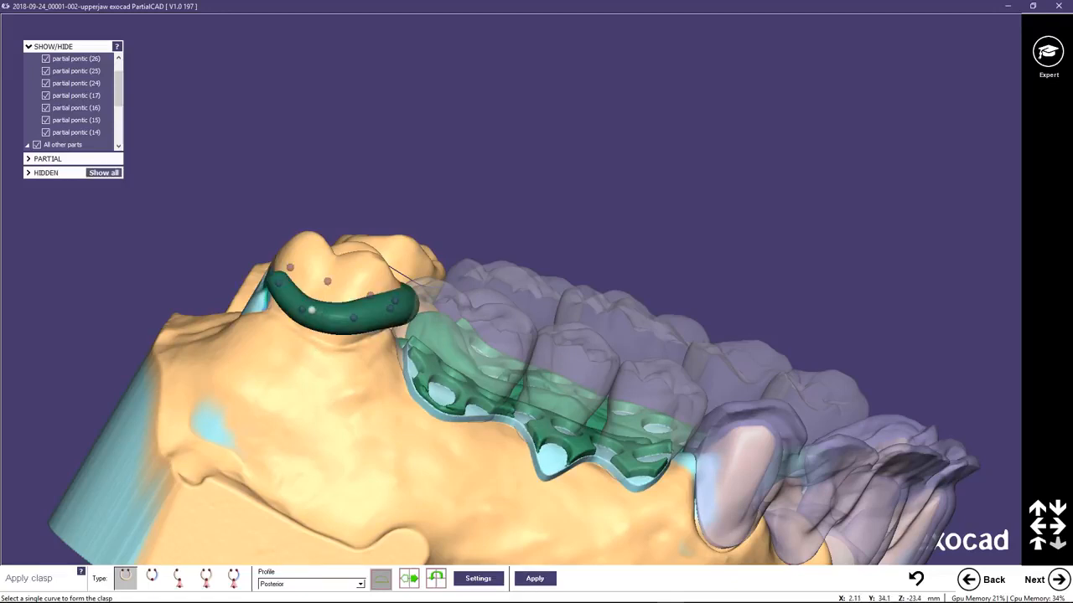
{"action": "left_click", "coordinate": [331, 319]}
{"action": "left_click", "coordinate": [326, 317]}
{"action": "mouse_move", "coordinate": [375, 320]}
{"action": "right_mouse_down"}
{"action": "mouse_move", "coordinate": [364, 314]}
{"action": "mouse_move", "coordinate": [366, 323]}
{"action": "right_mouse_up"}
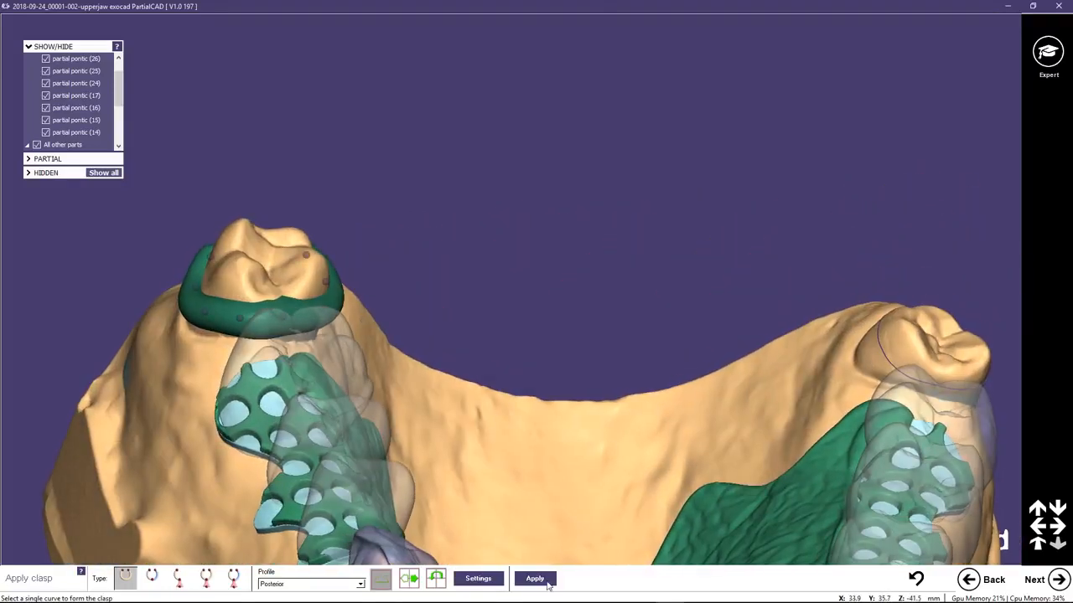
{"action": "left_click", "coordinate": [534, 579]}
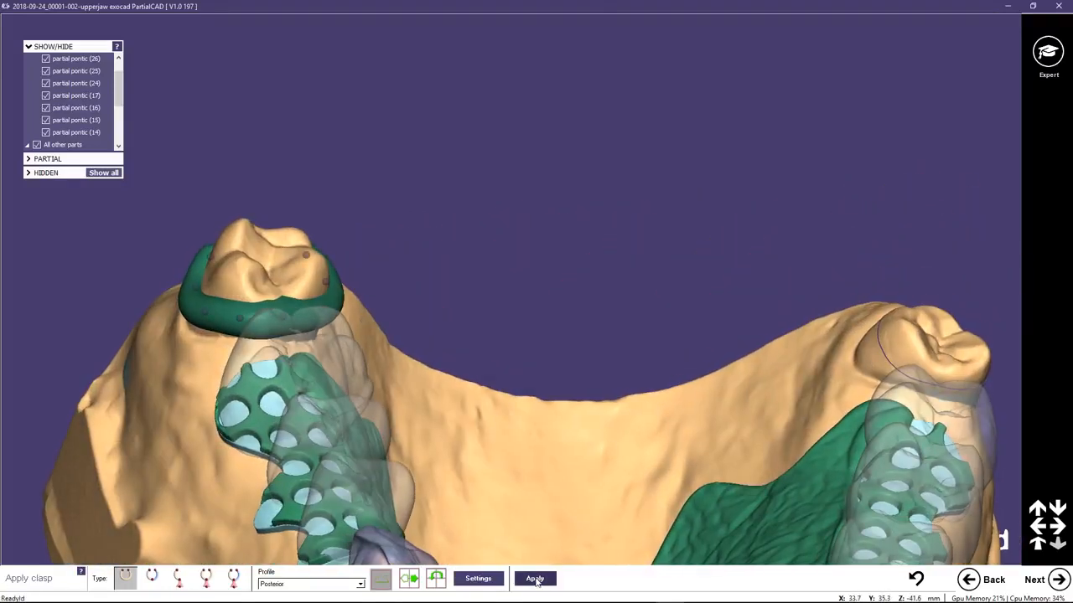
Form a Posterior-profile clasp from the curve on the molar behind pontic 17 and proceed to filling in wax.
{"action": "left_click", "coordinate": [889, 360]}
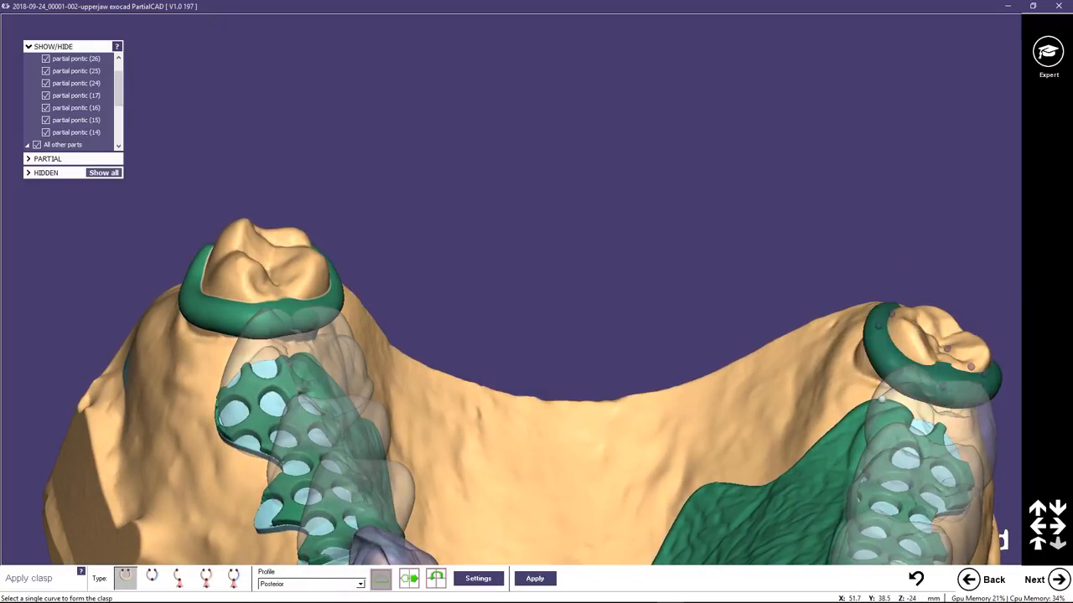
{"action": "right_click_drag", "start_coordinate": [868, 392], "coordinate": [867, 392]}
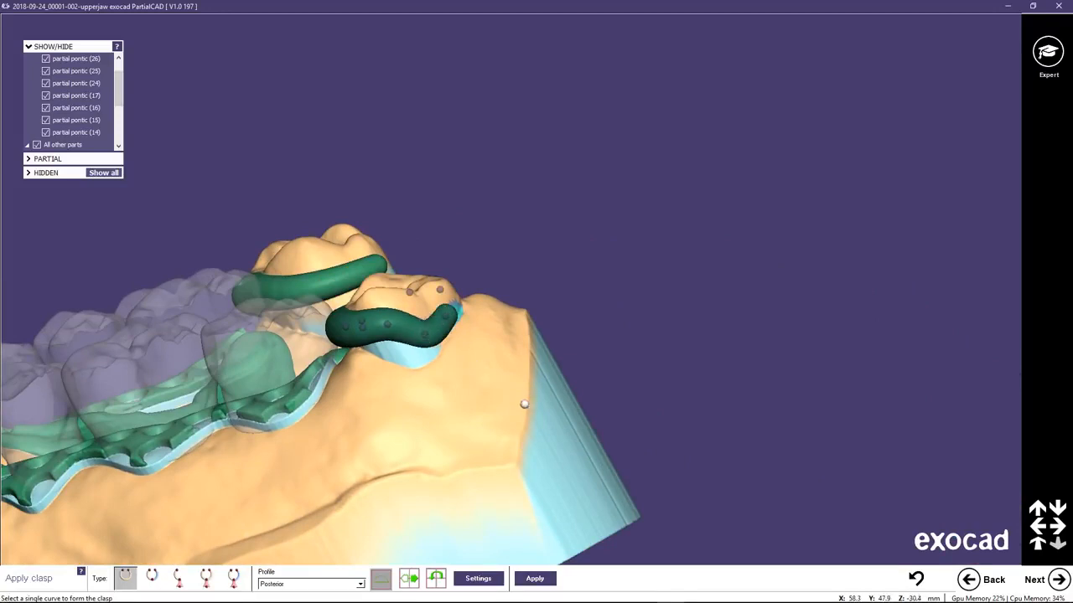
{"action": "right_click_drag", "start_coordinate": [490, 398], "coordinate": [430, 389]}
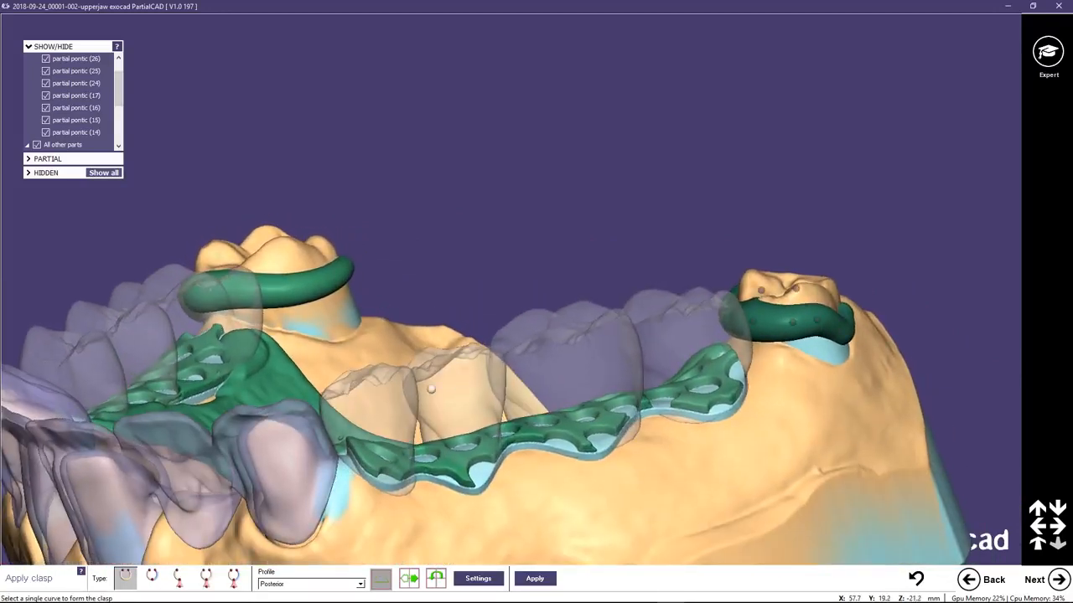
{"action": "left_click", "coordinate": [1058, 579]}
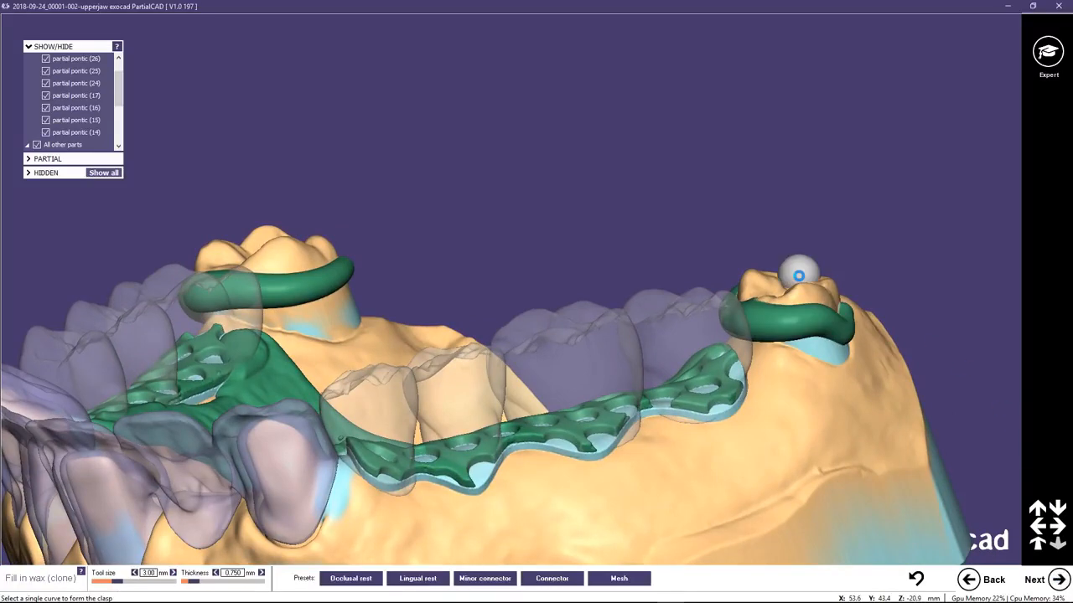
Add an occlusal rest in wax on the mesial side of the molar behind pontic 17, with tool size 2.50 mm and thickness 0.600 mm.
{"action": "right_click_drag", "start_coordinate": [757, 300], "coordinate": [783, 287]}
{"action": "mouse_move", "coordinate": [784, 286]}
{"action": "middle_mouse_down"}
{"action": "mouse_move", "coordinate": [537, 228]}
{"action": "mouse_move", "coordinate": [448, 192]}
{"action": "middle_mouse_up"}
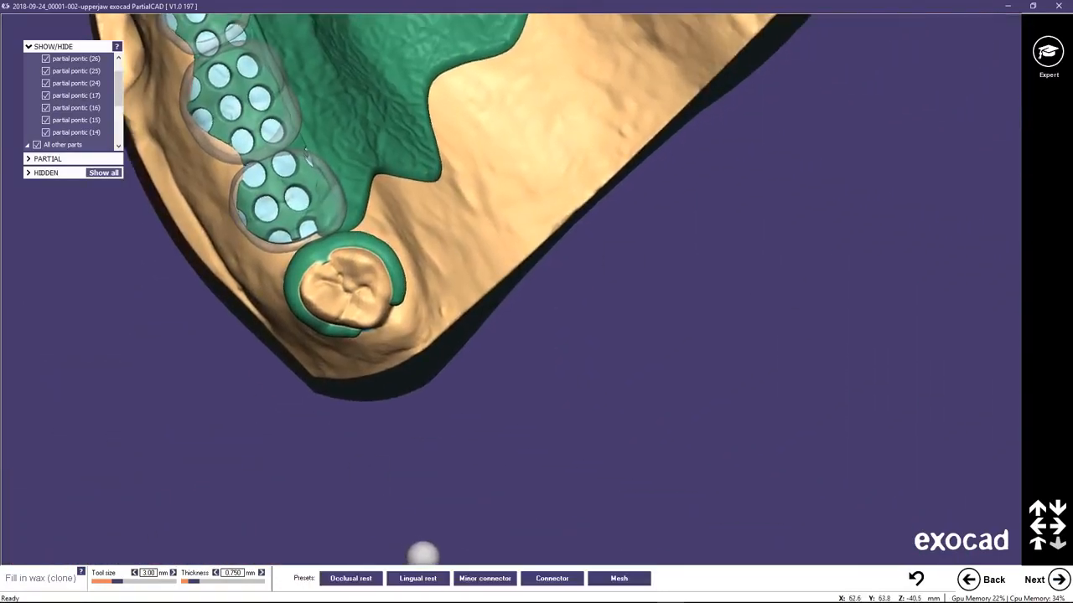
{"action": "left_click", "coordinate": [351, 578]}
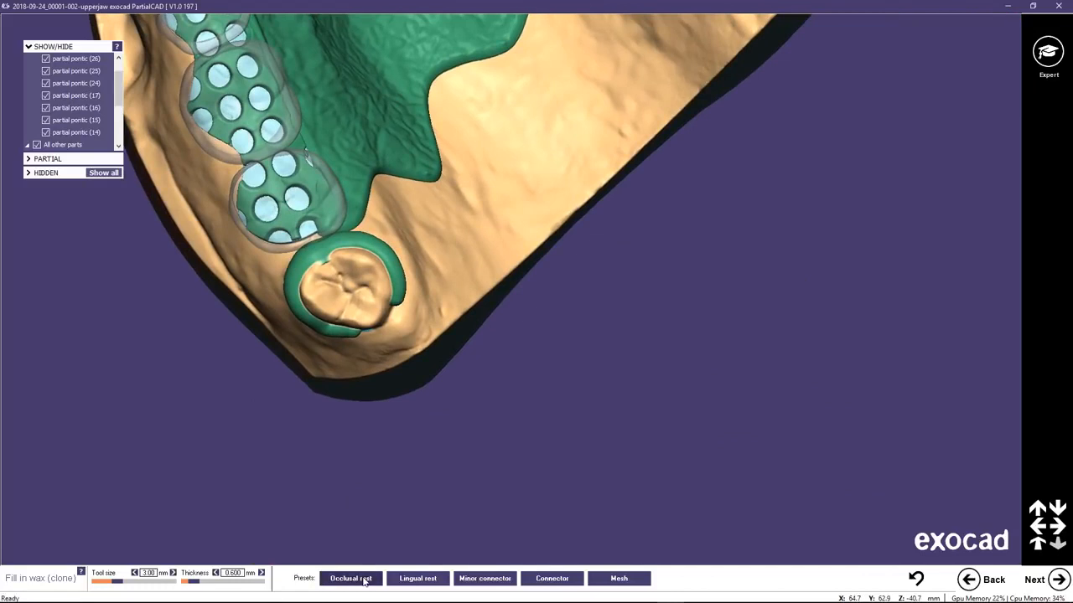
{"action": "scroll", "coordinate": [333, 268], "scroll_direction": "down", "scroll_amount": 3, "text": "ctrl"}
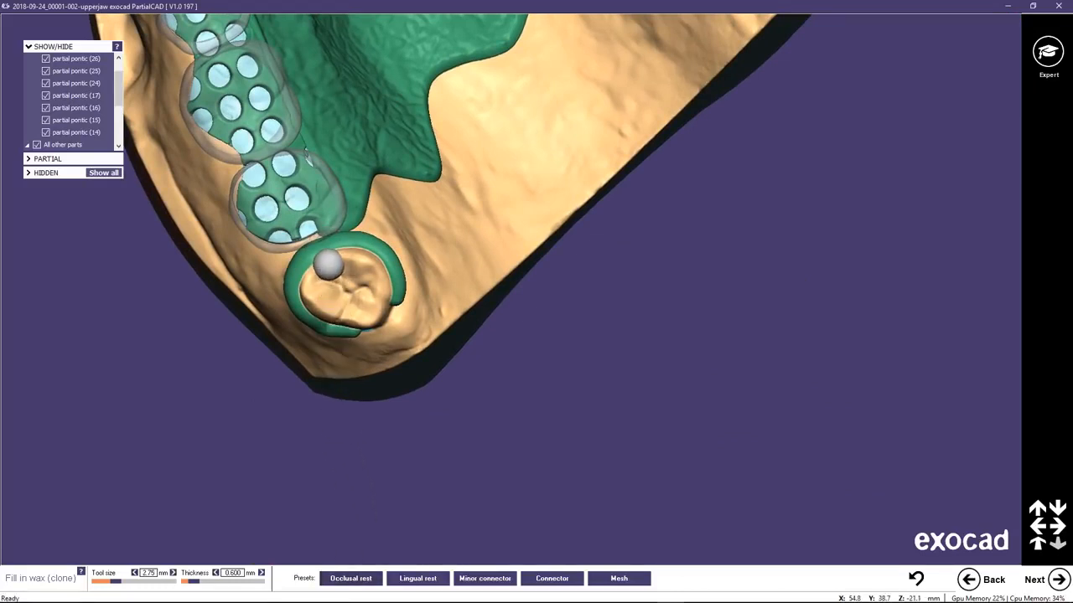
{"action": "scroll", "coordinate": [327, 260], "scroll_direction": "up", "scroll_amount": 3}
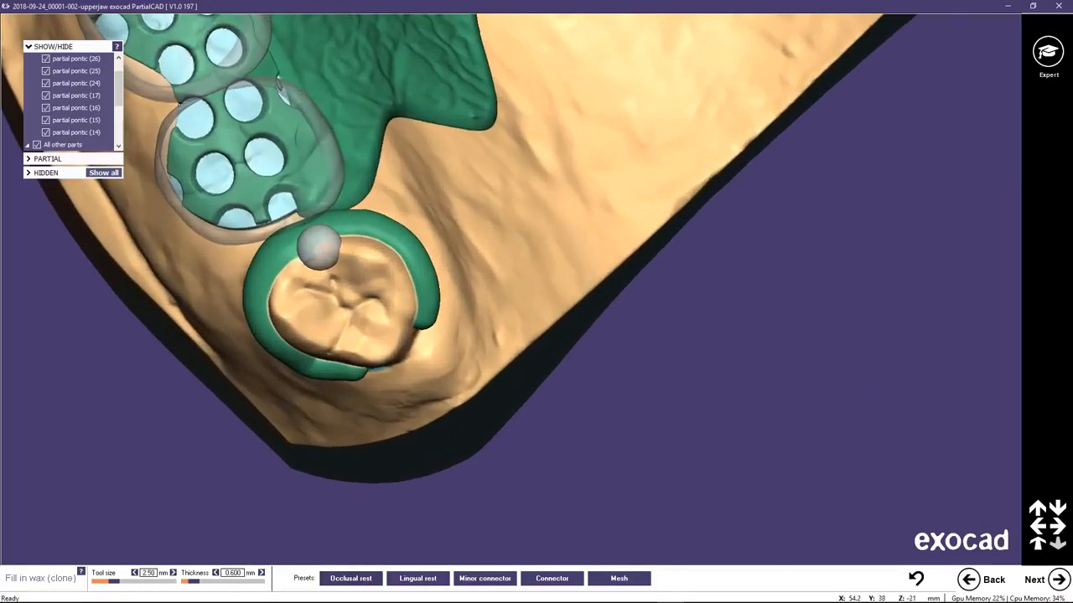
{"action": "left_click_drag", "start_coordinate": [319, 242], "coordinate": [295, 250]}
{"action": "scroll", "coordinate": [539, 186], "scroll_direction": "down", "scroll_amount": 2}
{"action": "scroll", "coordinate": [538, 186], "scroll_direction": "down", "scroll_amount": 2}
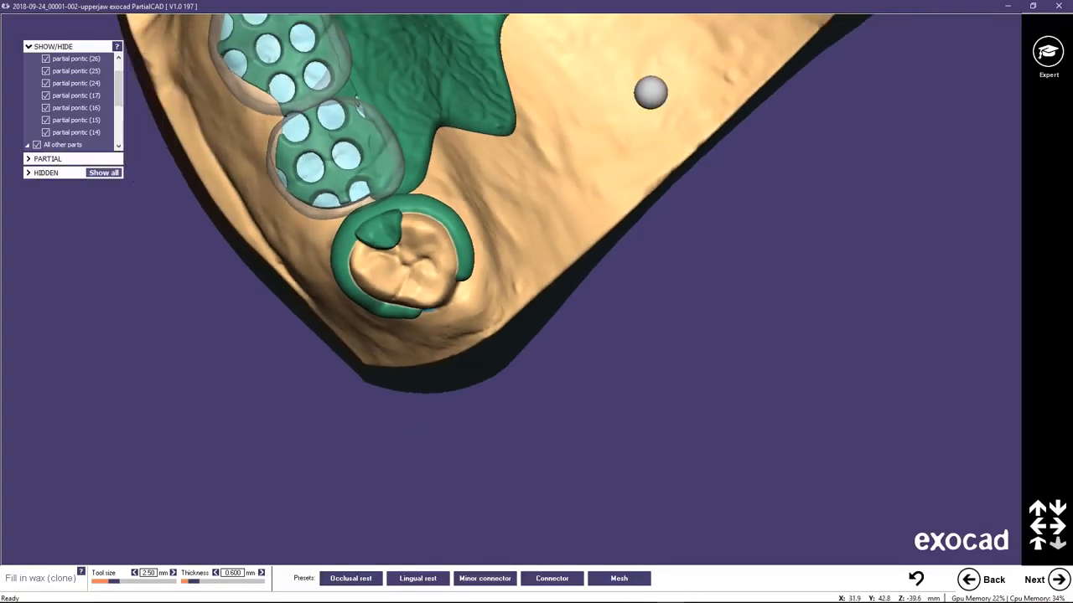
Add a matching 0.600 mm occlusal rest in wax on the mesial side of the molar behind pontic 26.
{"action": "middle_click", "coordinate": [649, 93]}
{"action": "middle_click", "coordinate": [609, 123]}
{"action": "scroll", "coordinate": [609, 122], "scroll_direction": "up", "scroll_amount": 3}
{"action": "mouse_move", "coordinate": [617, 77]}
{"action": "left_mouse_down"}
{"action": "mouse_move", "coordinate": [617, 55]}
{"action": "mouse_move", "coordinate": [615, 77]}
{"action": "left_mouse_up"}
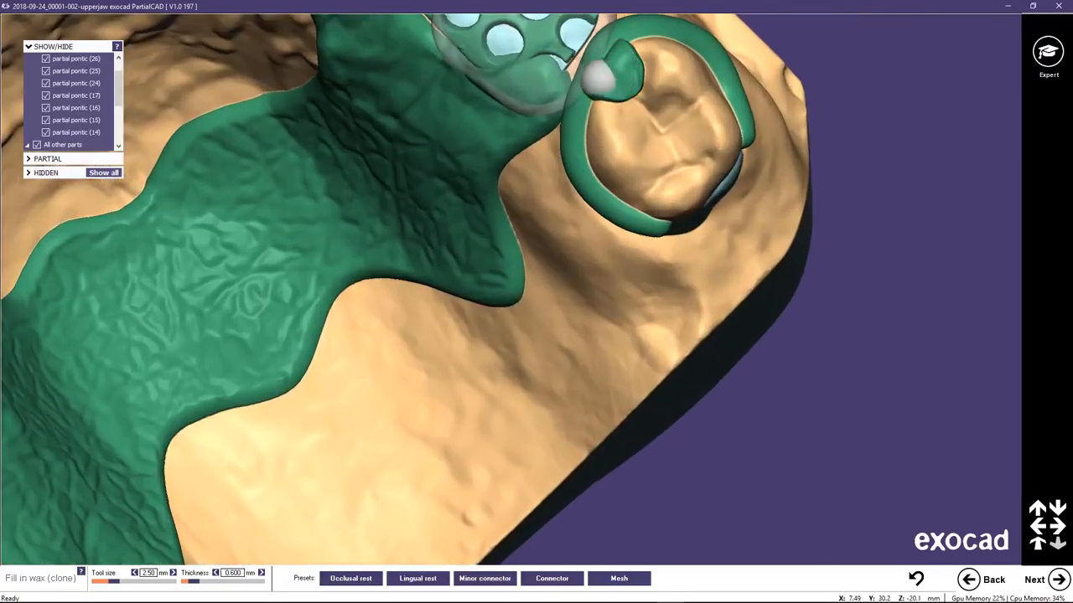
{"action": "middle_click", "coordinate": [579, 159]}
{"action": "right_click_drag", "start_coordinate": [640, 286], "coordinate": [650, 238]}
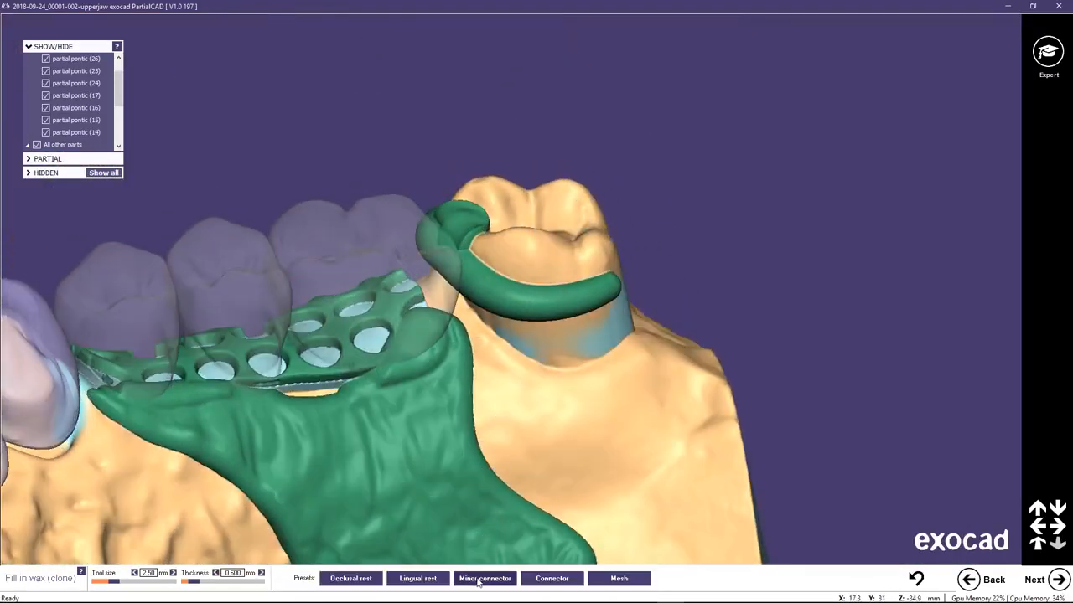
Build a minor connector between the clasp behind pontic 26 and the framework, with tool size 3.25 mm and thickness 0.700 mm.
{"action": "left_click", "coordinate": [478, 579]}
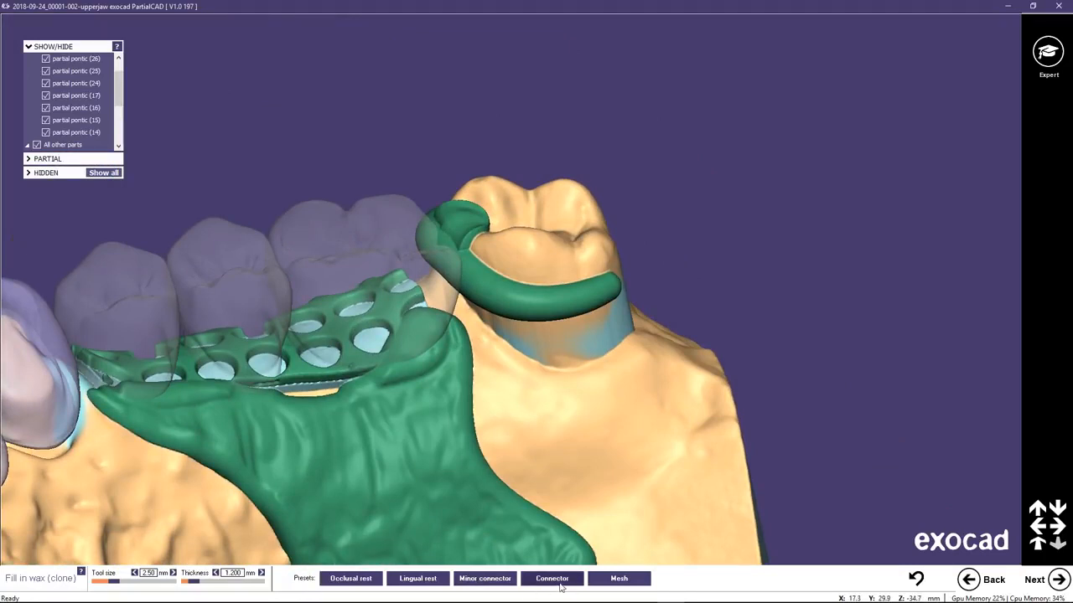
{"action": "right_click_drag", "start_coordinate": [533, 505], "coordinate": [544, 500]}
{"action": "scroll", "coordinate": [472, 318], "scroll_direction": "up", "scroll_amount": 3}
{"action": "scroll", "coordinate": [472, 318], "scroll_direction": "up", "scroll_amount": 2}
{"action": "scroll", "coordinate": [390, 253], "scroll_direction": "up", "scroll_amount": 3, "text": "shift"}
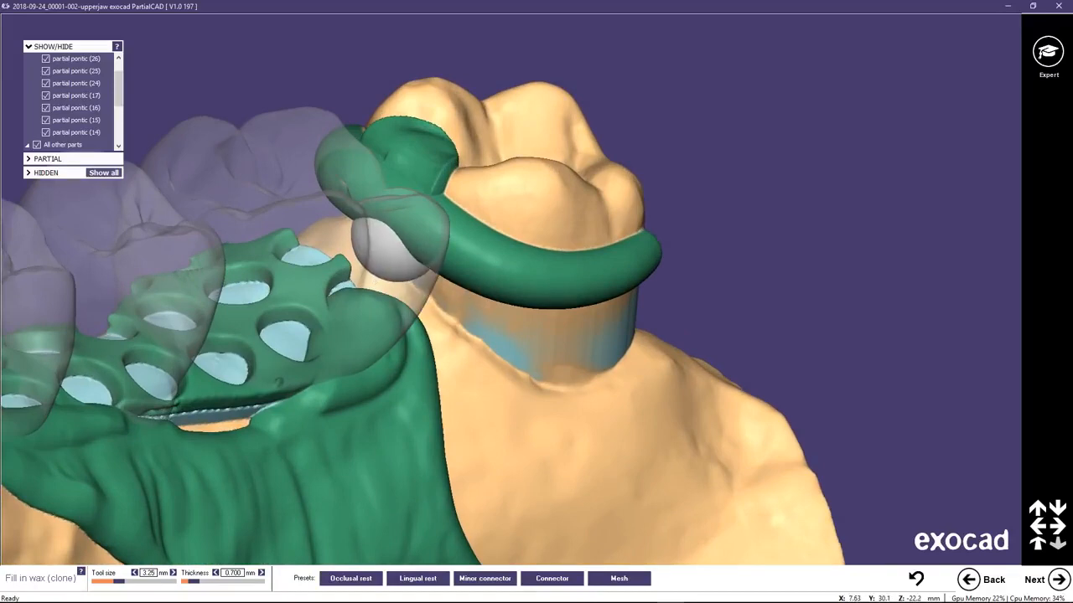
{"action": "left_click", "coordinate": [390, 253]}
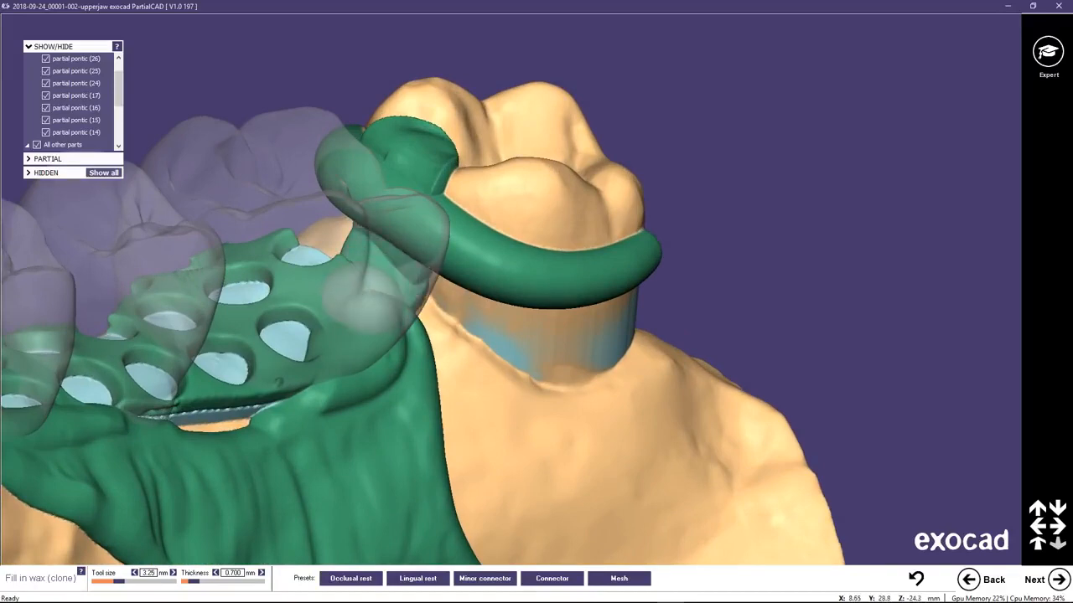
{"action": "mouse_move", "coordinate": [426, 293]}
{"action": "right_mouse_down"}
{"action": "mouse_move", "coordinate": [426, 320]}
{"action": "mouse_move", "coordinate": [433, 307]}
{"action": "right_mouse_up"}
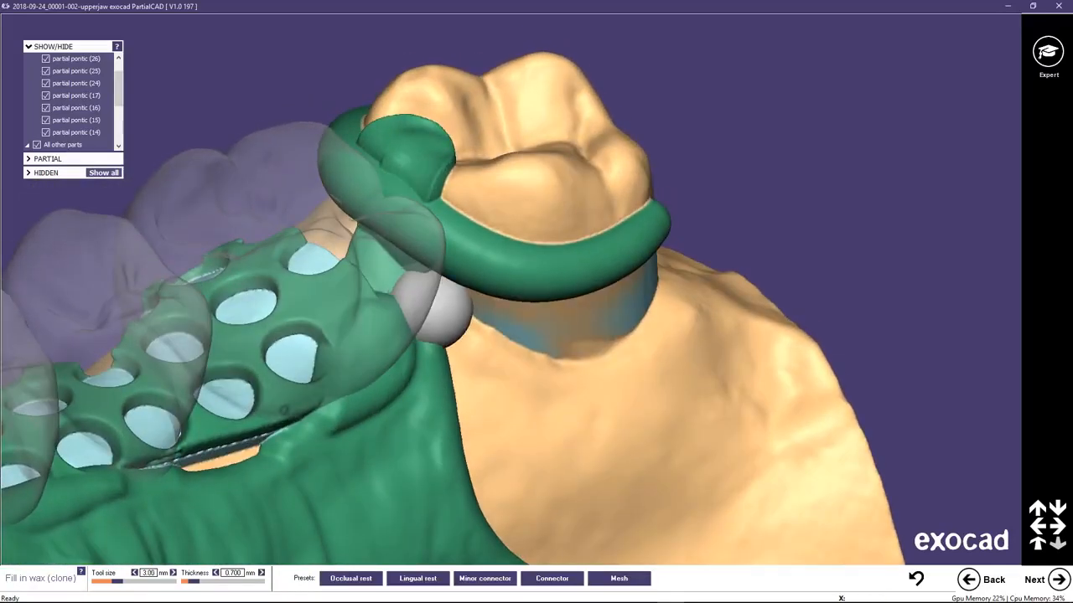
Extend the minor connector behind pontic 26 down its palatal side to the major connector, using a 2.25 mm tool size.
{"action": "scroll", "coordinate": [427, 298], "scroll_direction": "down", "scroll_amount": 4, "text": "shift"}
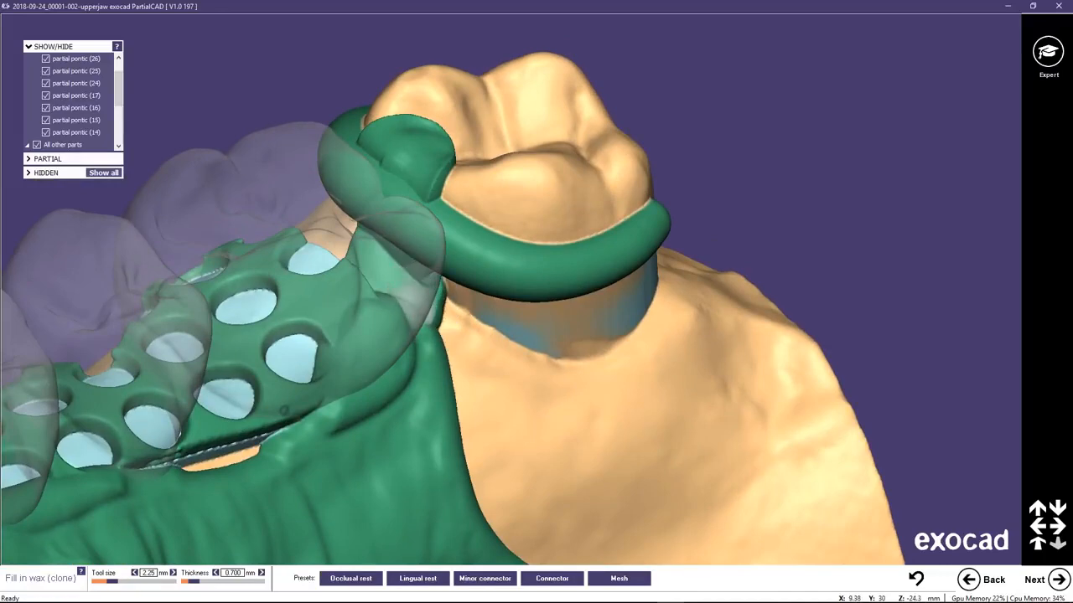
{"action": "right_click_drag", "start_coordinate": [437, 367], "coordinate": [447, 376]}
{"action": "right_click_drag", "start_coordinate": [455, 287], "coordinate": [470, 258]}
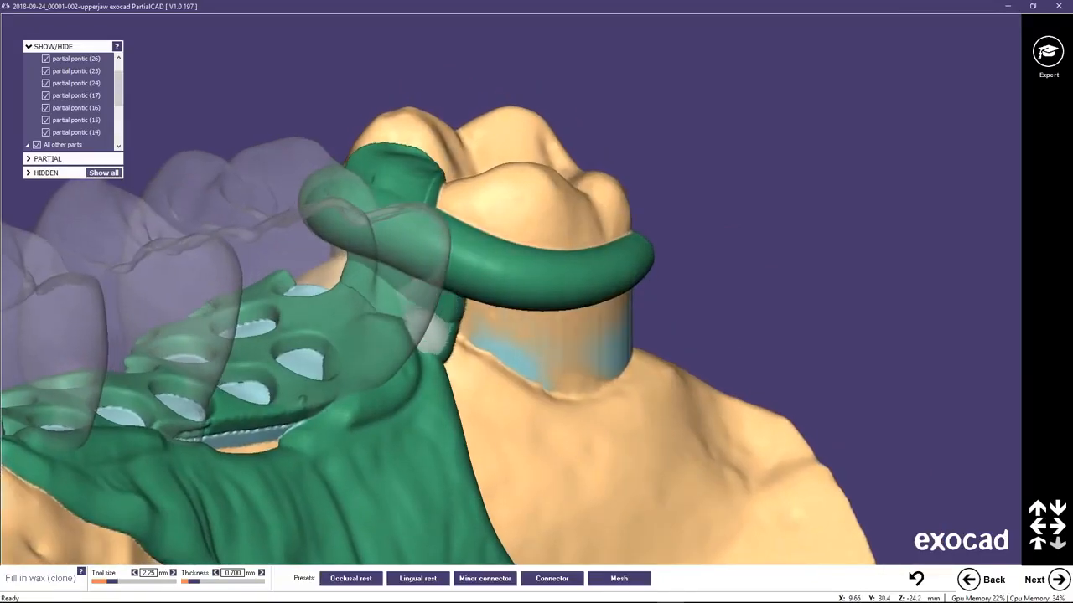
{"action": "mouse_move", "coordinate": [371, 497]}
{"action": "right_mouse_down"}
{"action": "mouse_move", "coordinate": [374, 560]}
{"action": "mouse_move", "coordinate": [372, 508]}
{"action": "right_mouse_up"}
{"action": "right_click_drag", "start_coordinate": [378, 387], "coordinate": [368, 239]}
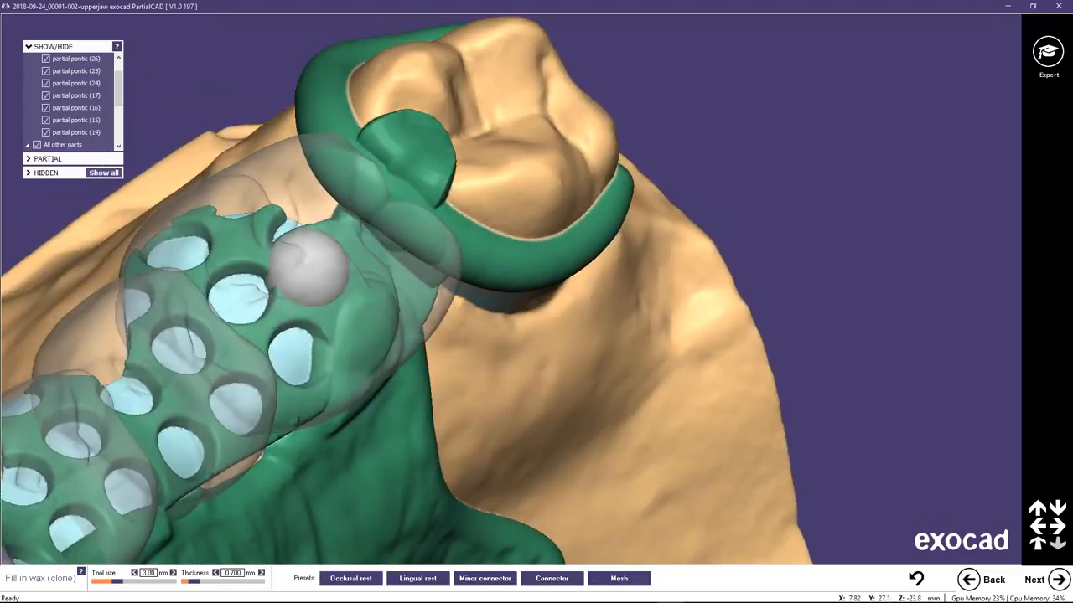
Fill in a 0.700 mm minor connector between the clasp behind pontic 17 and the framework, with tool size 3.00 mm.
{"action": "right_click_drag", "start_coordinate": [311, 263], "coordinate": [472, 480]}
{"action": "right_click_drag", "start_coordinate": [589, 500], "coordinate": [324, 300]}
{"action": "scroll", "coordinate": [515, 279], "scroll_direction": "up", "scroll_amount": 2}
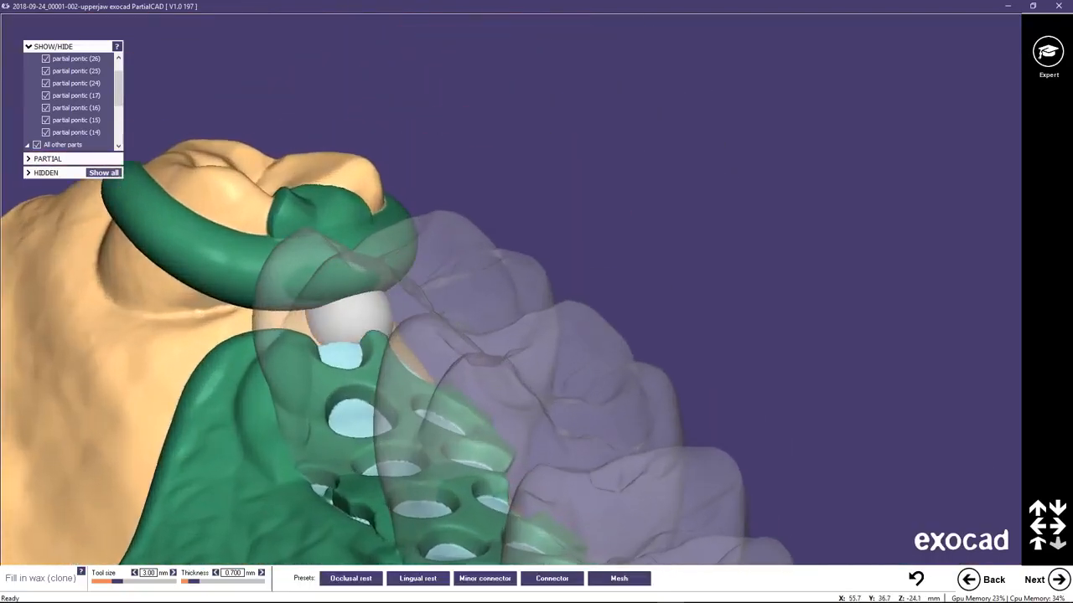
{"action": "left_click_drag", "start_coordinate": [276, 318], "coordinate": [260, 344]}
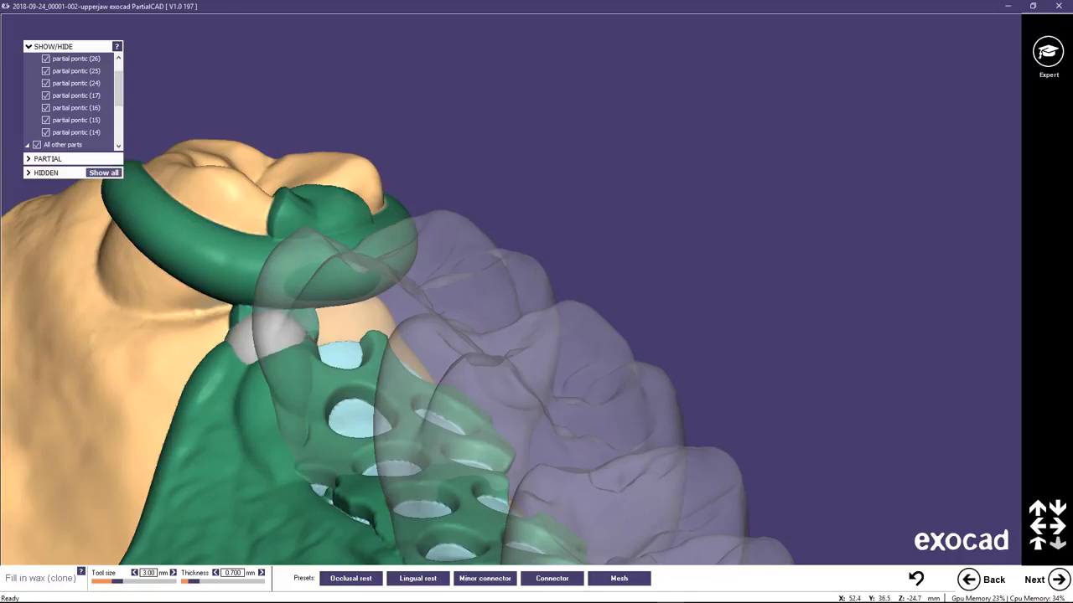
{"action": "right_click_drag", "start_coordinate": [260, 343], "coordinate": [355, 311]}
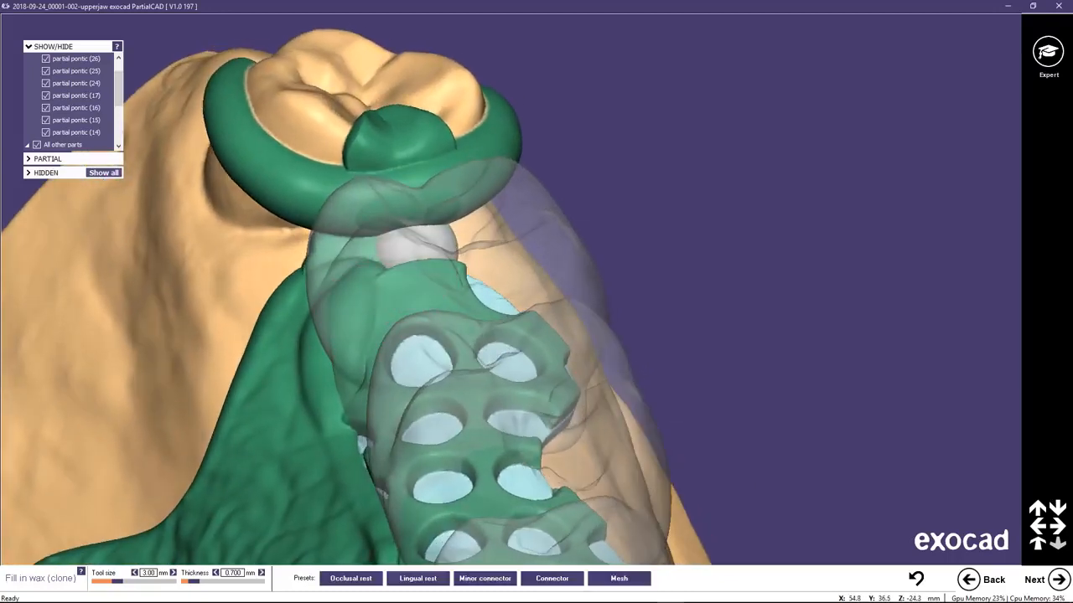
{"action": "right_click_drag", "start_coordinate": [354, 311], "coordinate": [581, 308]}
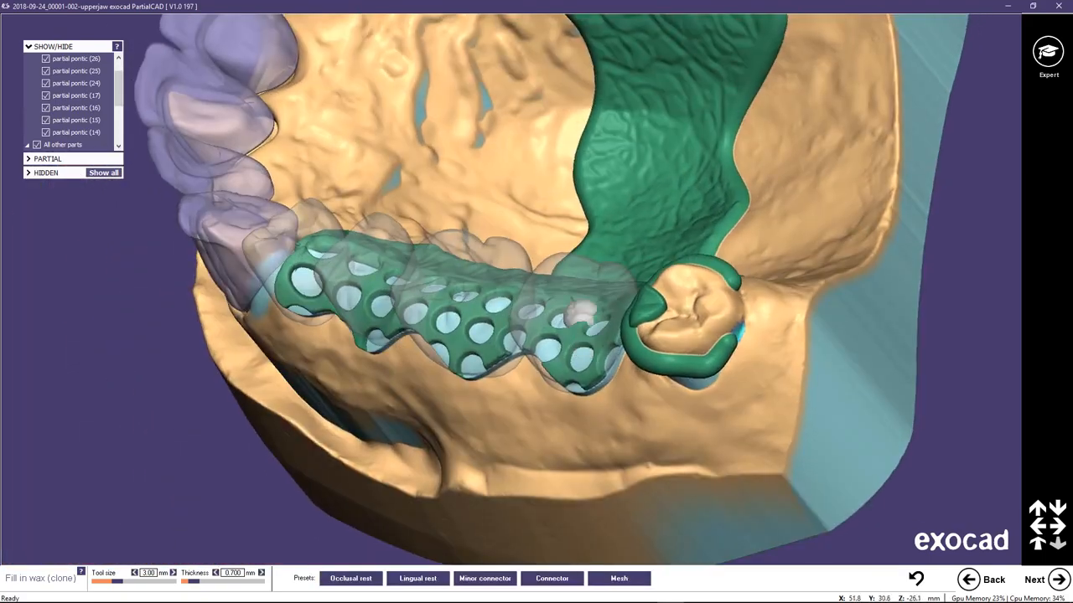
Fill in wax at the mesial end of the mesh under pontic 14, up to the neighbouring crown, with tool size 2.25 mm.
{"action": "middle_click", "coordinate": [442, 261]}
{"action": "right_click_drag", "start_coordinate": [402, 287], "coordinate": [399, 314]}
{"action": "scroll", "coordinate": [399, 314], "scroll_direction": "down", "scroll_amount": 3}
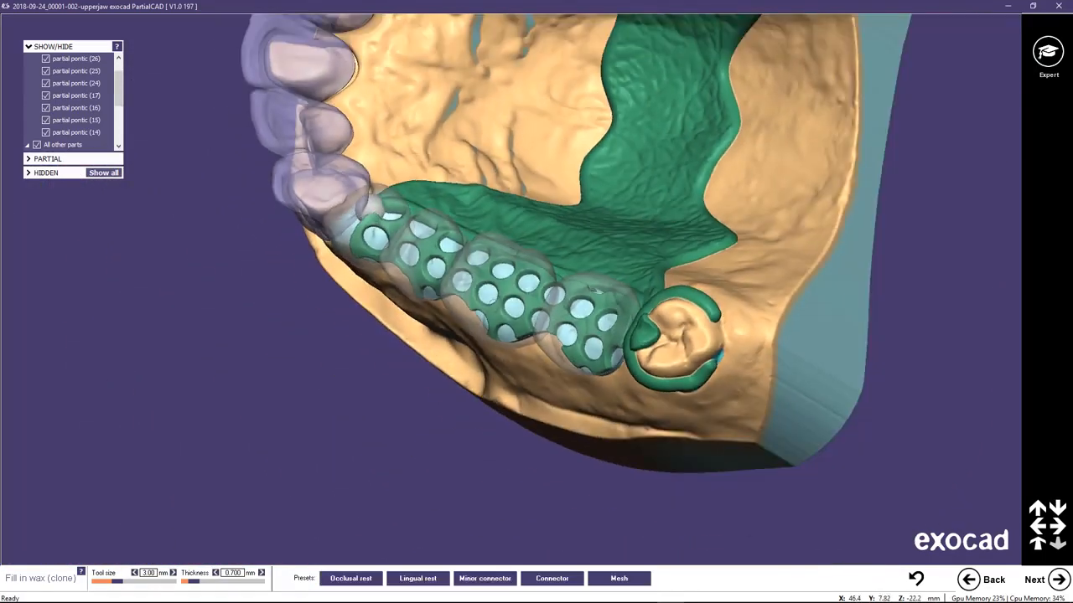
{"action": "scroll", "coordinate": [399, 314], "scroll_direction": "up", "scroll_amount": 5}
{"action": "scroll", "coordinate": [363, 203], "scroll_direction": "up", "scroll_amount": 3}
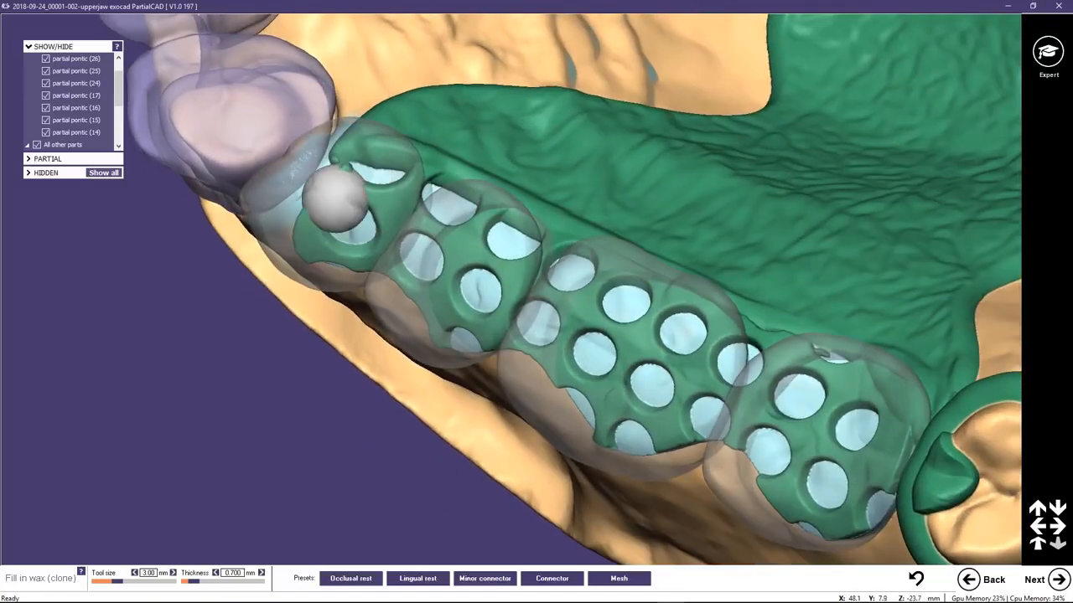
{"action": "scroll", "coordinate": [327, 191], "scroll_direction": "down", "scroll_amount": 3, "text": "shift"}
{"action": "left_click_drag", "start_coordinate": [327, 183], "coordinate": [340, 173]}
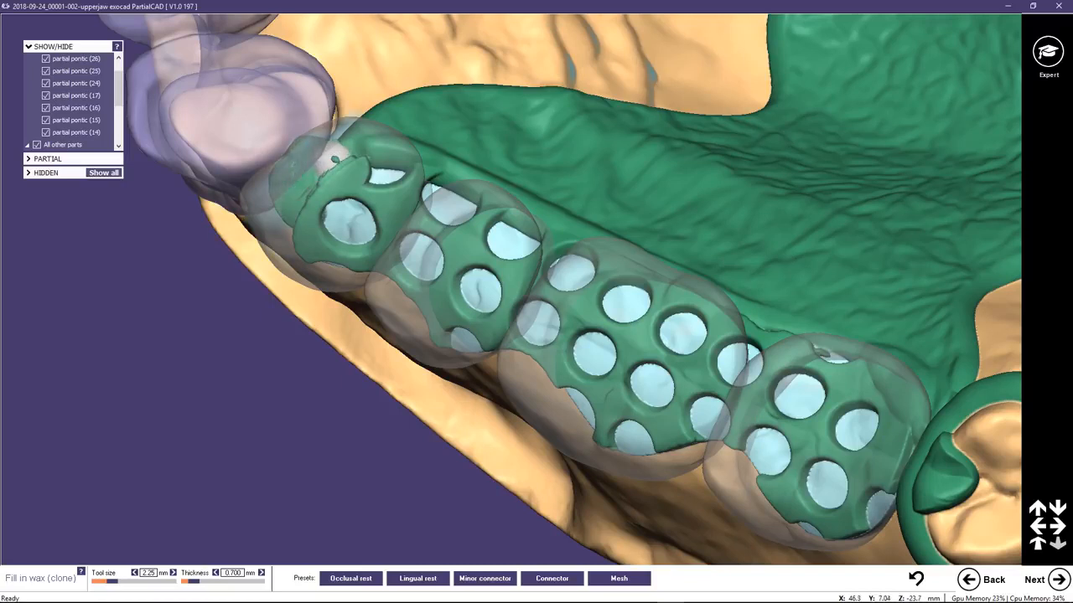
{"action": "mouse_move", "coordinate": [335, 180]}
{"action": "left_mouse_down"}
{"action": "mouse_move", "coordinate": [355, 153]}
{"action": "mouse_move", "coordinate": [360, 161]}
{"action": "left_mouse_up"}
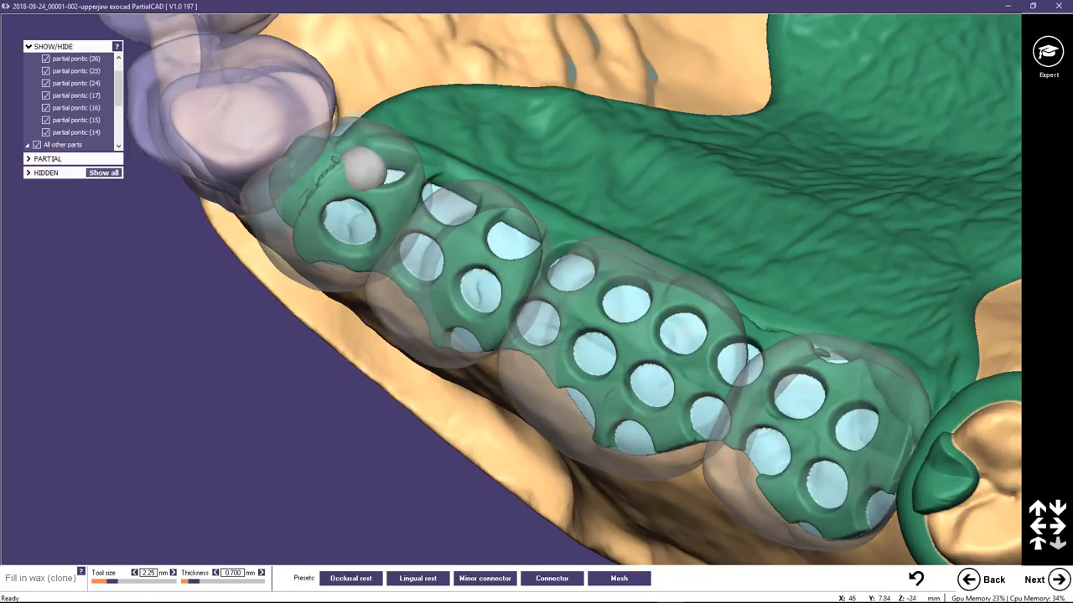
{"action": "middle_click", "coordinate": [304, 204]}
{"action": "right_click_drag", "start_coordinate": [438, 239], "coordinate": [456, 228]}
{"action": "scroll", "coordinate": [469, 232], "scroll_direction": "down", "scroll_amount": 2}
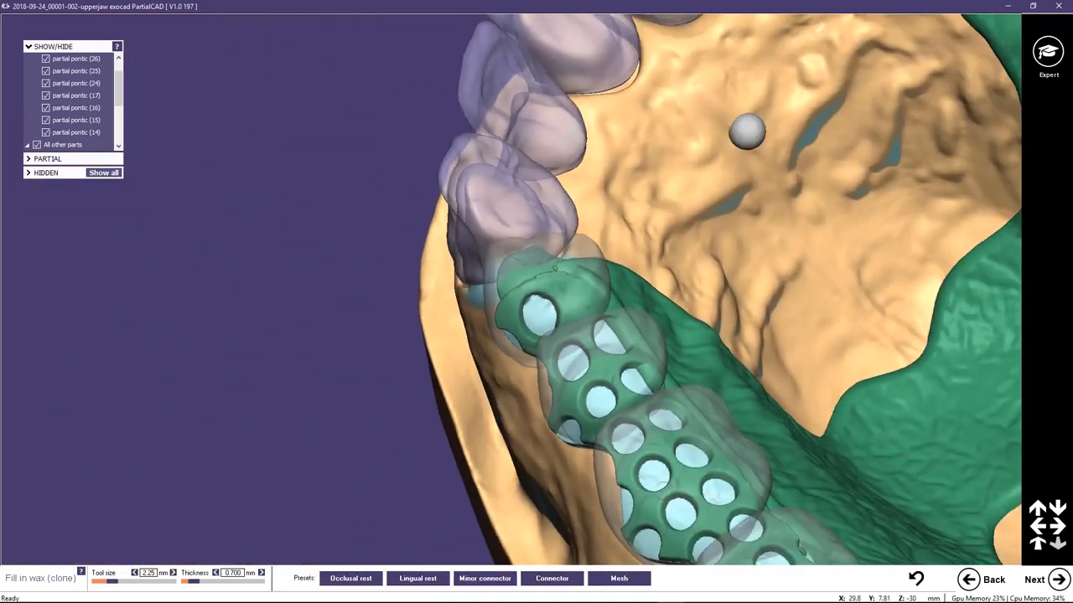
Fill in wax at the mesial end of the mesh under pontic 24, up to the neighbouring crown, with tool size 2.25 mm.
{"action": "middle_click", "coordinate": [909, 74]}
{"action": "middle_click", "coordinate": [526, 141]}
{"action": "right_click_drag", "start_coordinate": [558, 125], "coordinate": [533, 176]}
{"action": "scroll", "coordinate": [534, 178], "scroll_direction": "up", "scroll_amount": 2}
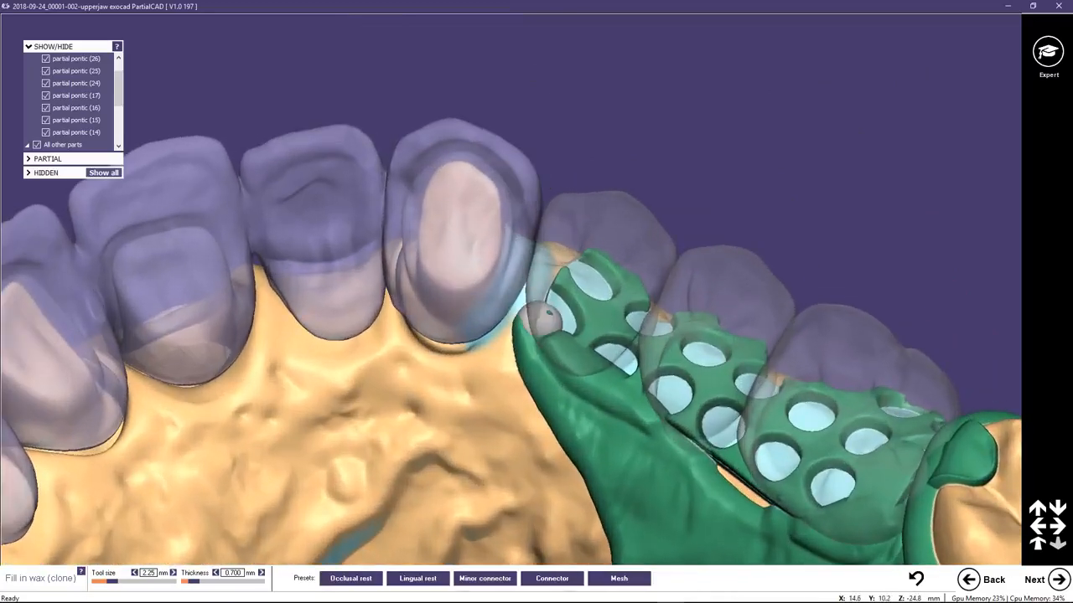
{"action": "mouse_move", "coordinate": [526, 293]}
{"action": "left_mouse_down"}
{"action": "mouse_move", "coordinate": [525, 265]}
{"action": "mouse_move", "coordinate": [555, 270]}
{"action": "left_mouse_up"}
{"action": "mouse_move", "coordinate": [556, 323]}
{"action": "right_mouse_down"}
{"action": "mouse_move", "coordinate": [548, 341]}
{"action": "mouse_move", "coordinate": [547, 325]}
{"action": "right_mouse_up"}
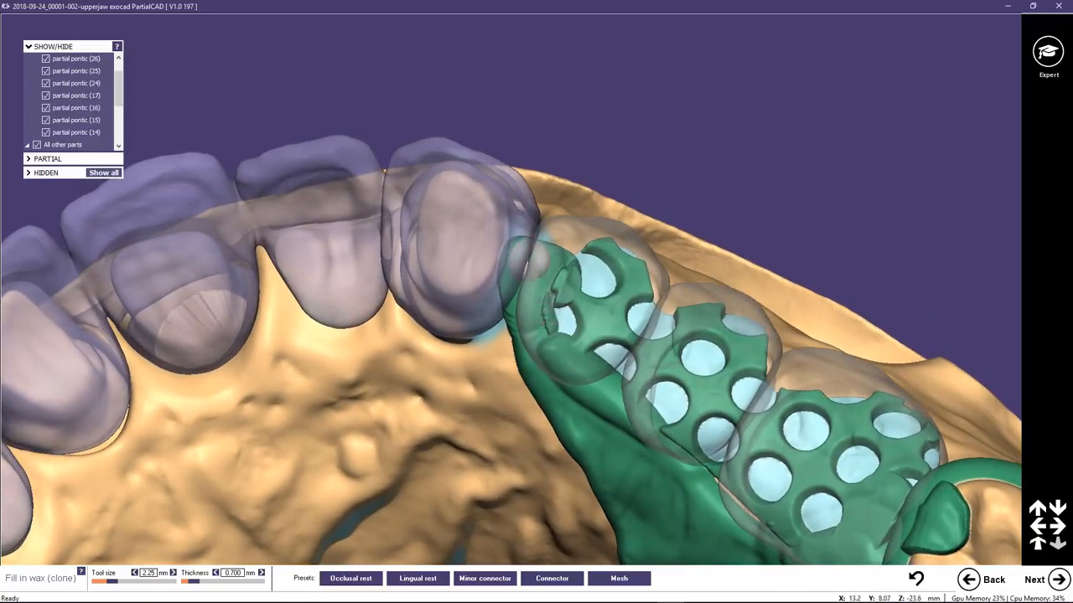
{"action": "mouse_move", "coordinate": [527, 261]}
{"action": "left_mouse_down"}
{"action": "mouse_move", "coordinate": [525, 249]}
{"action": "mouse_move", "coordinate": [547, 254]}
{"action": "left_mouse_up"}
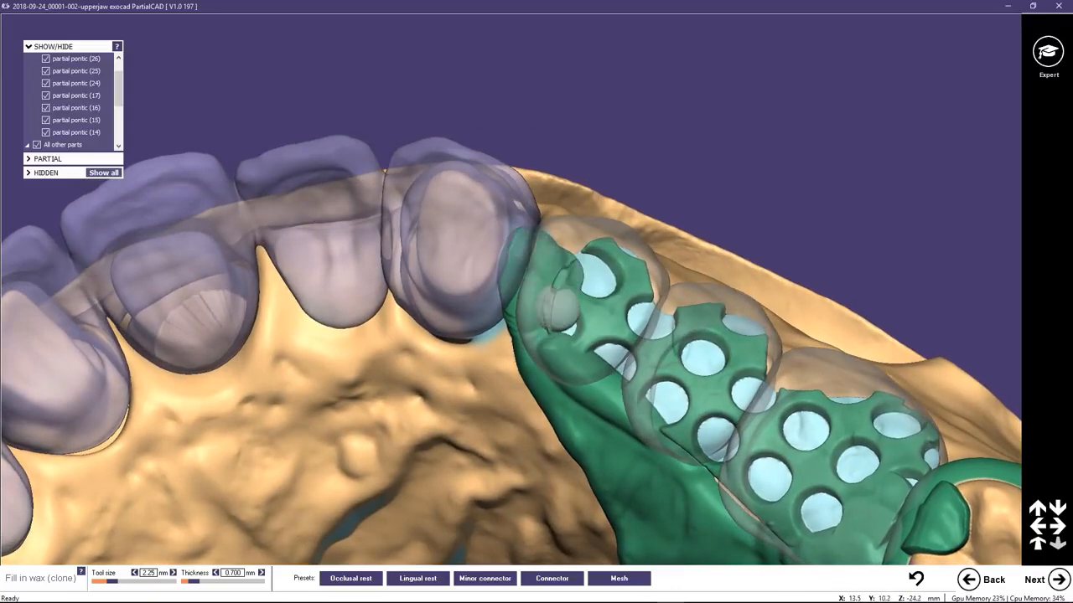
{"action": "right_click_drag", "start_coordinate": [571, 334], "coordinate": [672, 371]}
Close the gap between the mesh and the major connector beside pontics 25 and 26 with wax, using a 1.75 mm tool size.
{"action": "scroll", "coordinate": [559, 335], "scroll_direction": "down", "scroll_amount": 3}
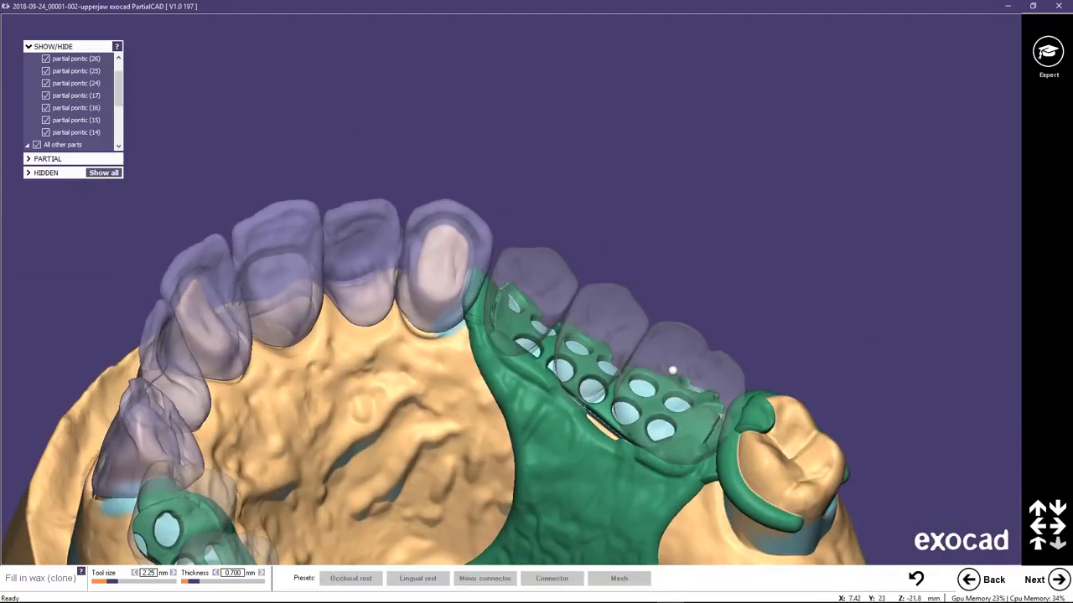
{"action": "scroll", "coordinate": [627, 419], "scroll_direction": "down", "scroll_amount": 3}
{"action": "scroll", "coordinate": [624, 427], "scroll_direction": "up", "scroll_amount": 2}
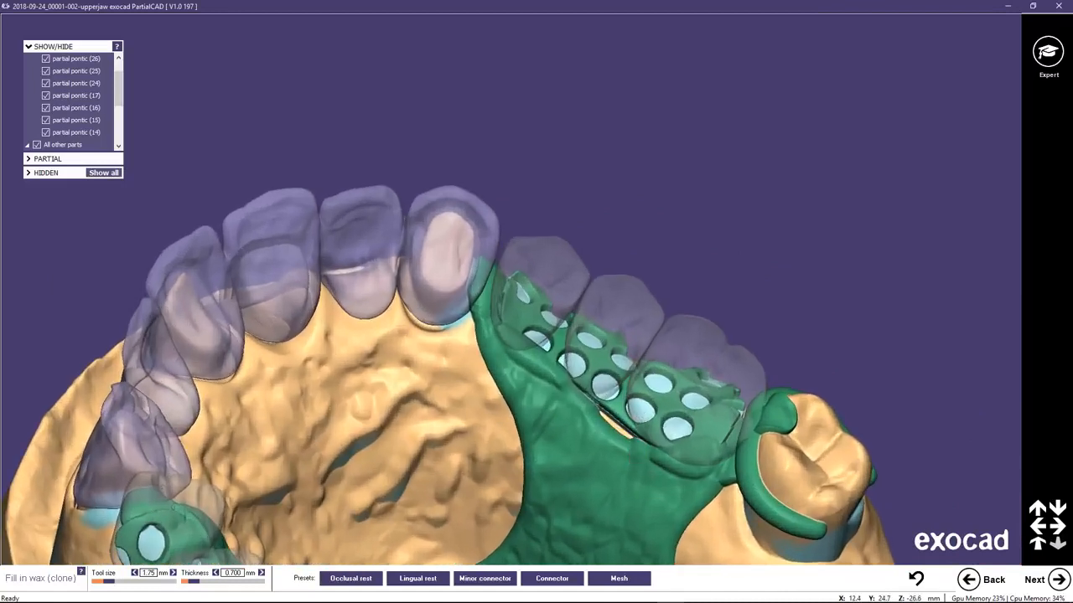
{"action": "left_click_drag", "start_coordinate": [644, 441], "coordinate": [585, 393]}
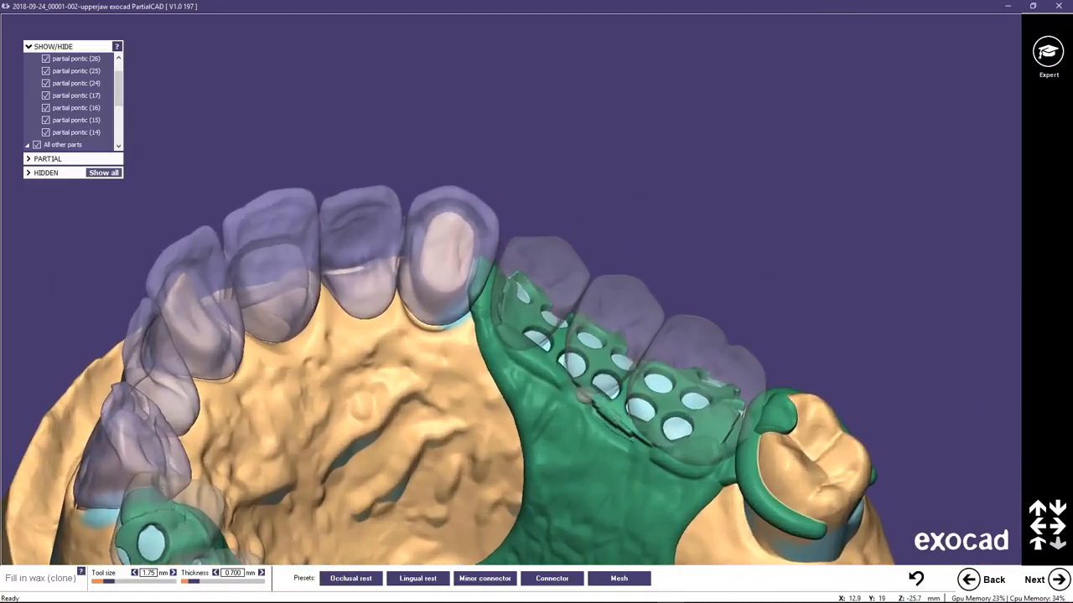
{"action": "scroll", "coordinate": [640, 445], "scroll_direction": "down", "scroll_amount": 3}
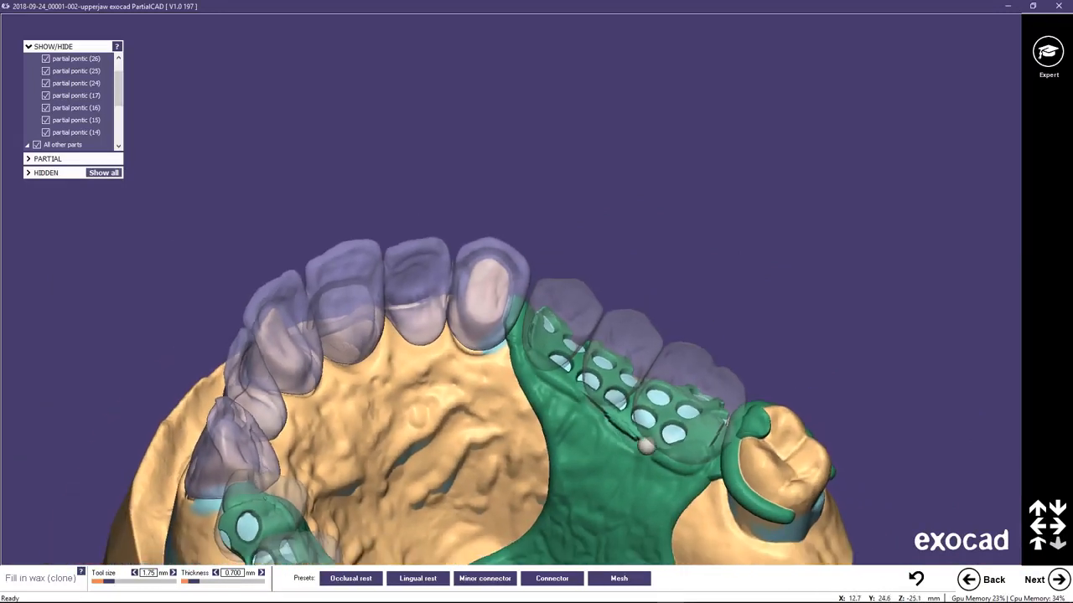
Fill in wax along the junction of the mesh and the major connector beside pontics 16 and 17, with tool size 1.75 mm.
{"action": "middle_click", "coordinate": [541, 490]}
{"action": "right_click_drag", "start_coordinate": [539, 491], "coordinate": [465, 456]}
{"action": "scroll", "coordinate": [308, 298], "scroll_direction": "up", "scroll_amount": 4}
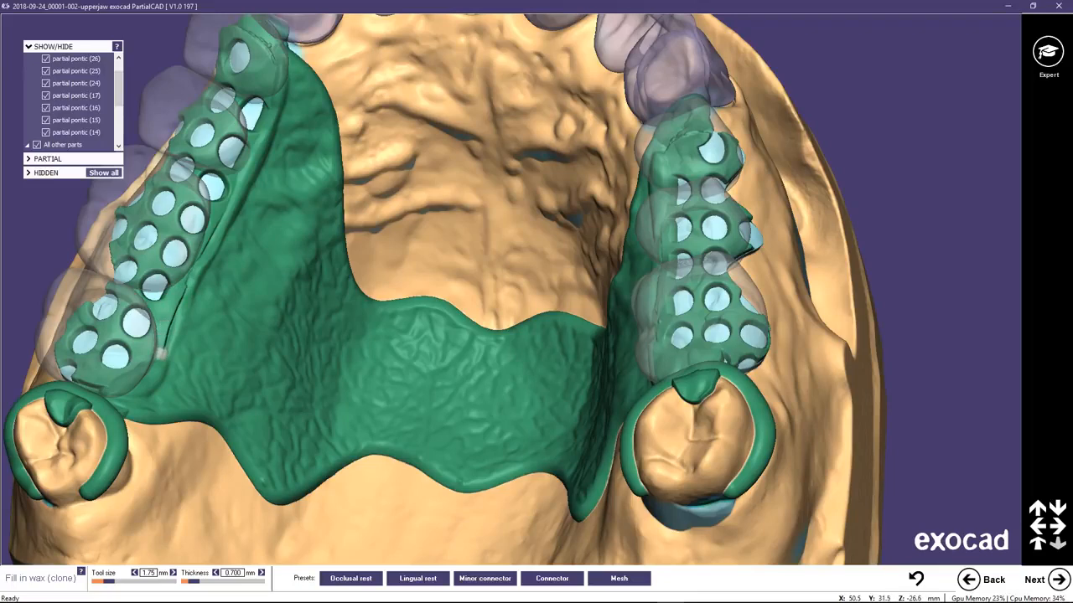
{"action": "scroll", "coordinate": [348, 241], "scroll_direction": "down", "scroll_amount": 5}
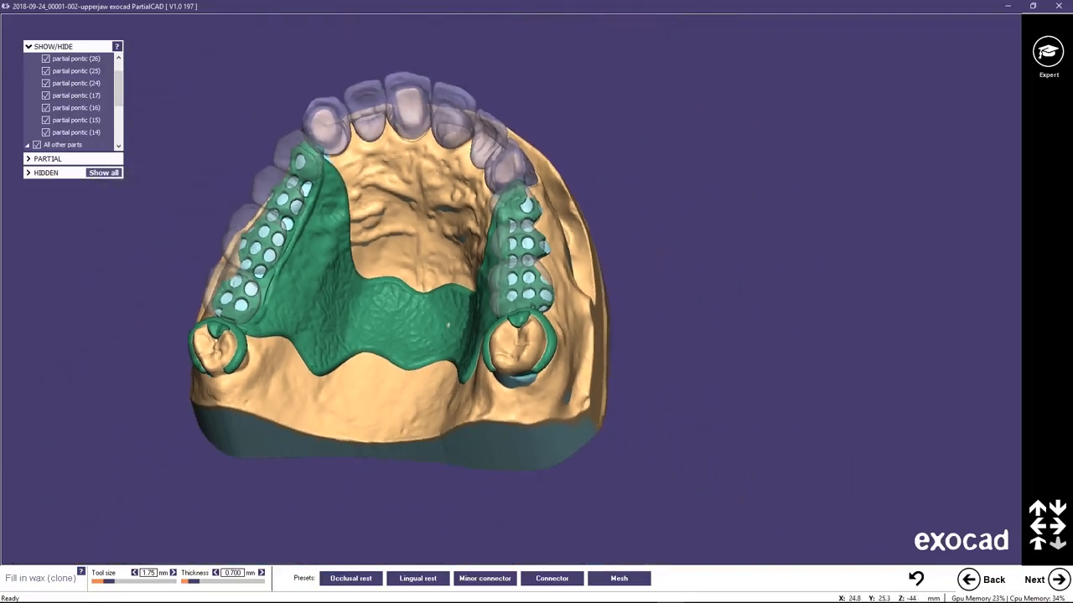
{"action": "middle_click", "coordinate": [447, 325]}
{"action": "right_click_drag", "start_coordinate": [622, 333], "coordinate": [660, 345]}
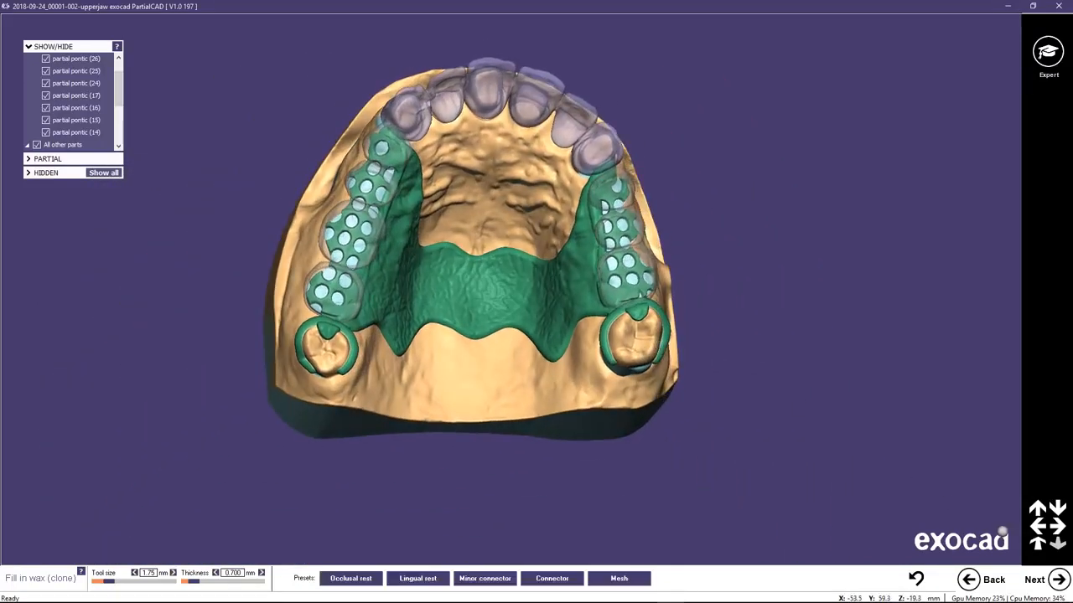
Draw a finish line curve on the major connector along the mesh beside pontics 14 to 17, ending at the neighbouring crown.
{"action": "left_click", "coordinate": [1058, 579]}
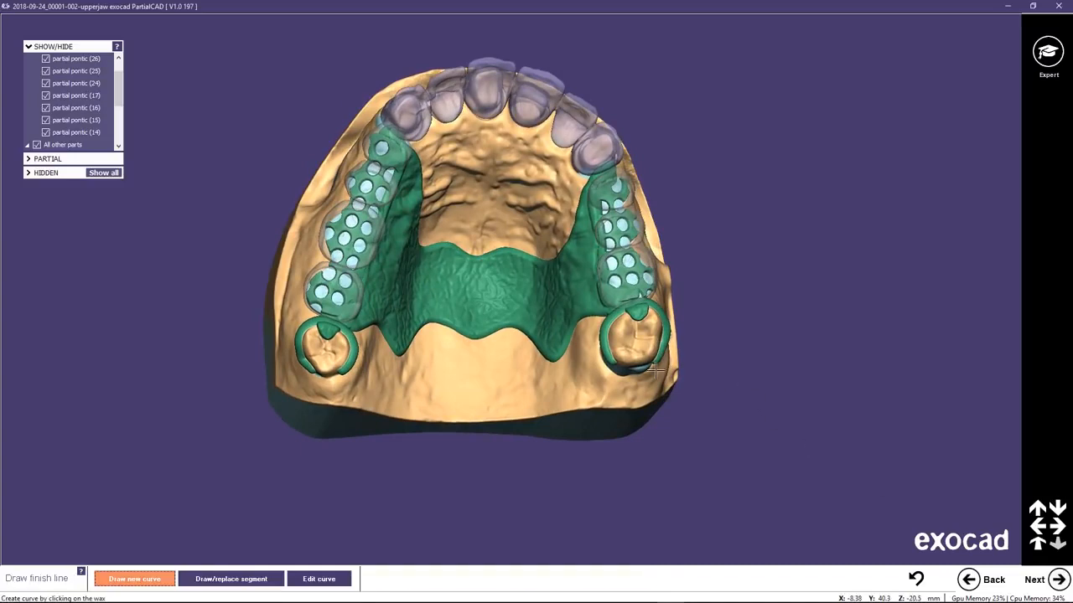
{"action": "right_click_drag", "start_coordinate": [463, 196], "coordinate": [505, 298]}
{"action": "scroll", "coordinate": [506, 298], "scroll_direction": "up", "scroll_amount": 3}
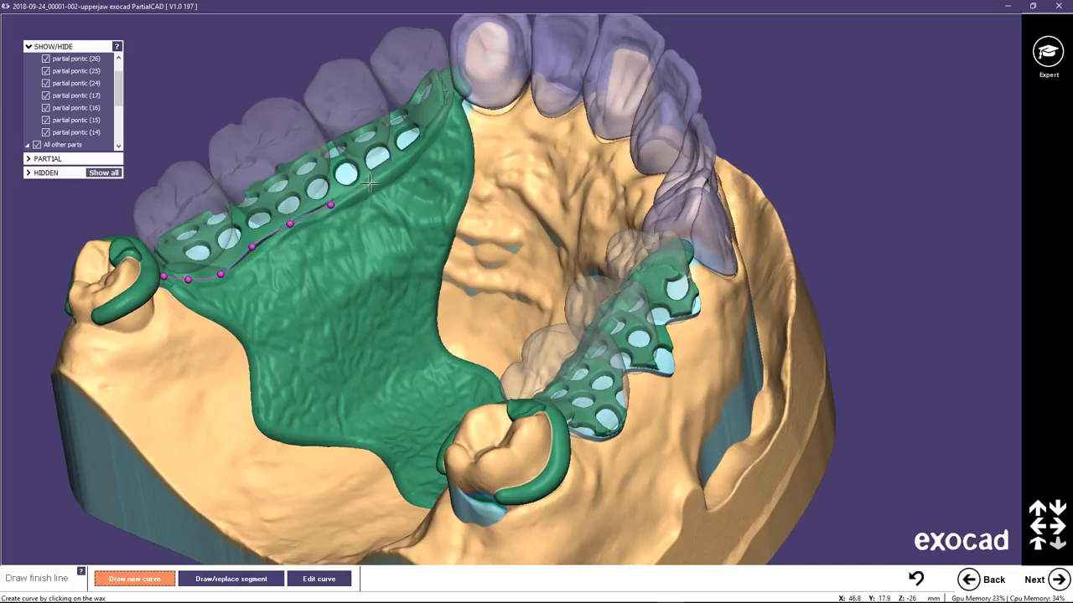
{"action": "double_click", "coordinate": [457, 103]}
Draw a second finish line curve along the mesh beside pontics 24 to 26, from the crown to the molar clasp.
{"action": "middle_click", "coordinate": [574, 376]}
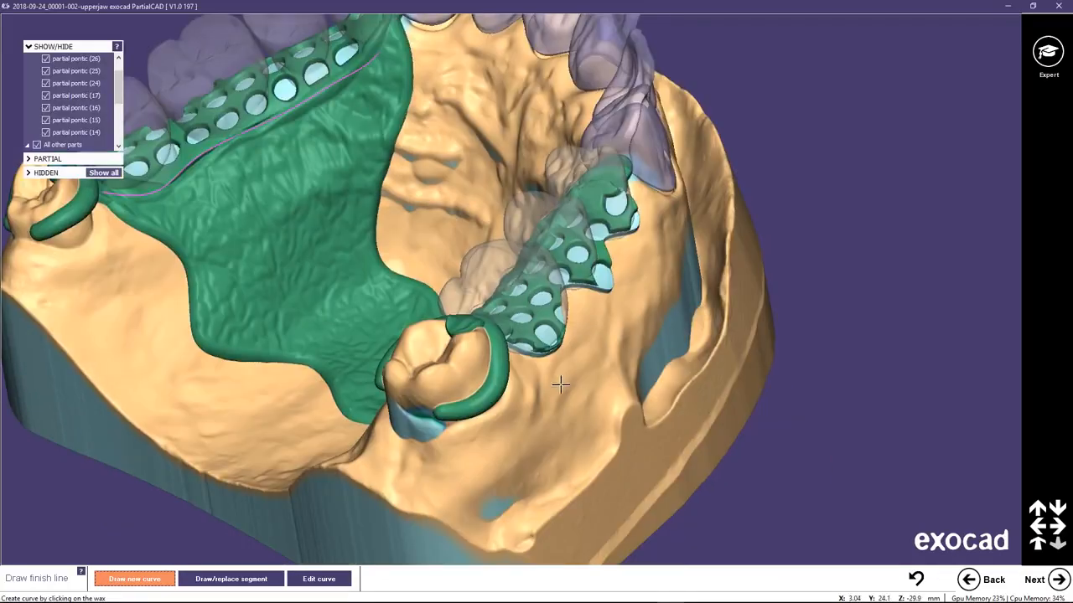
{"action": "right_click_drag", "start_coordinate": [562, 383], "coordinate": [402, 237]}
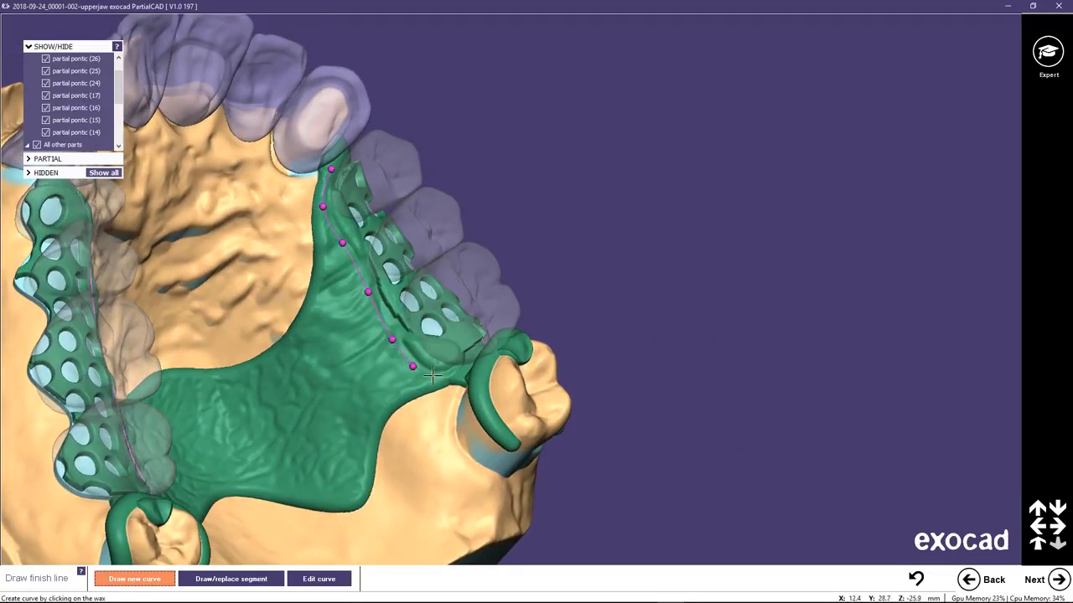
{"action": "double_click", "coordinate": [465, 375]}
Place the Upper finish line profile on the curve beside pontics 24 to 26 and shift its control points towards the palate.
{"action": "left_click", "coordinate": [1058, 578]}
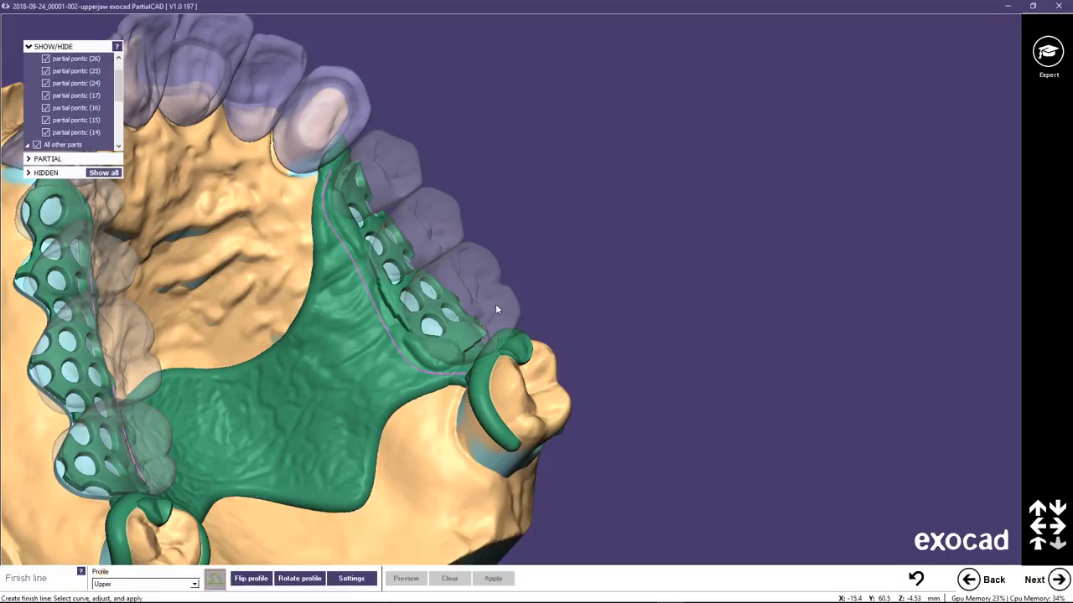
{"action": "right_click_drag", "start_coordinate": [343, 258], "coordinate": [340, 255]}
{"action": "scroll", "coordinate": [327, 253], "scroll_direction": "up", "scroll_amount": 2}
{"action": "scroll", "coordinate": [327, 253], "scroll_direction": "up", "scroll_amount": 1}
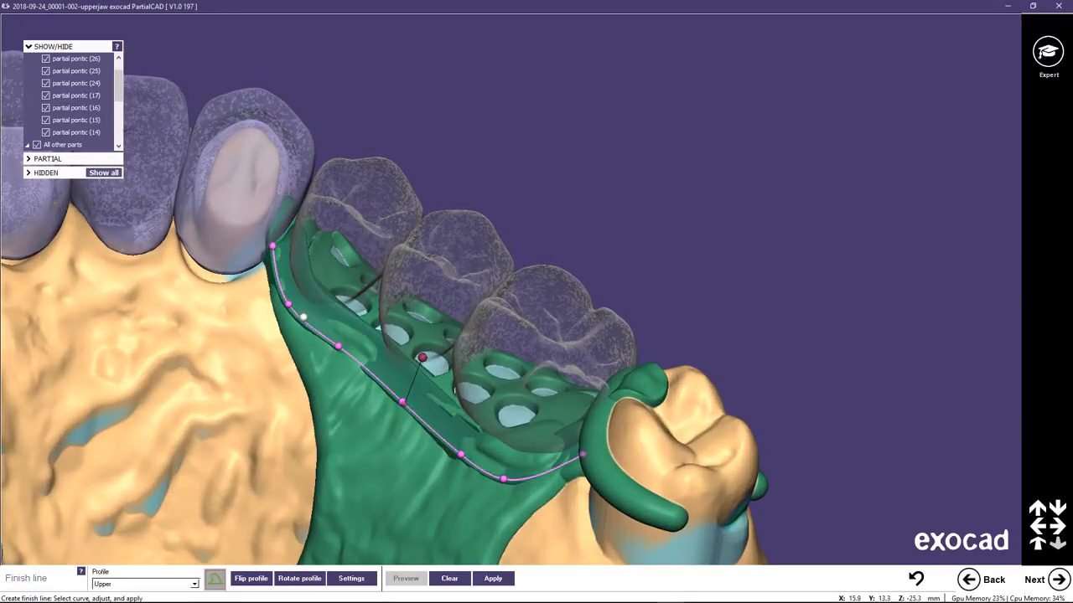
{"action": "left_click_drag", "start_coordinate": [288, 305], "coordinate": [283, 313]}
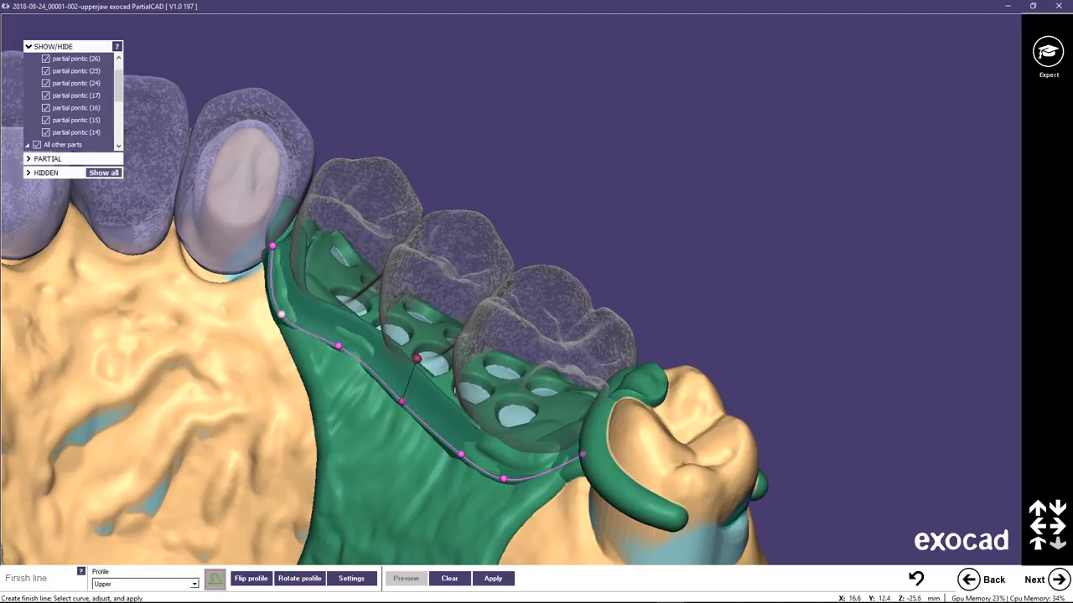
{"action": "left_click_drag", "start_coordinate": [338, 346], "coordinate": [333, 356]}
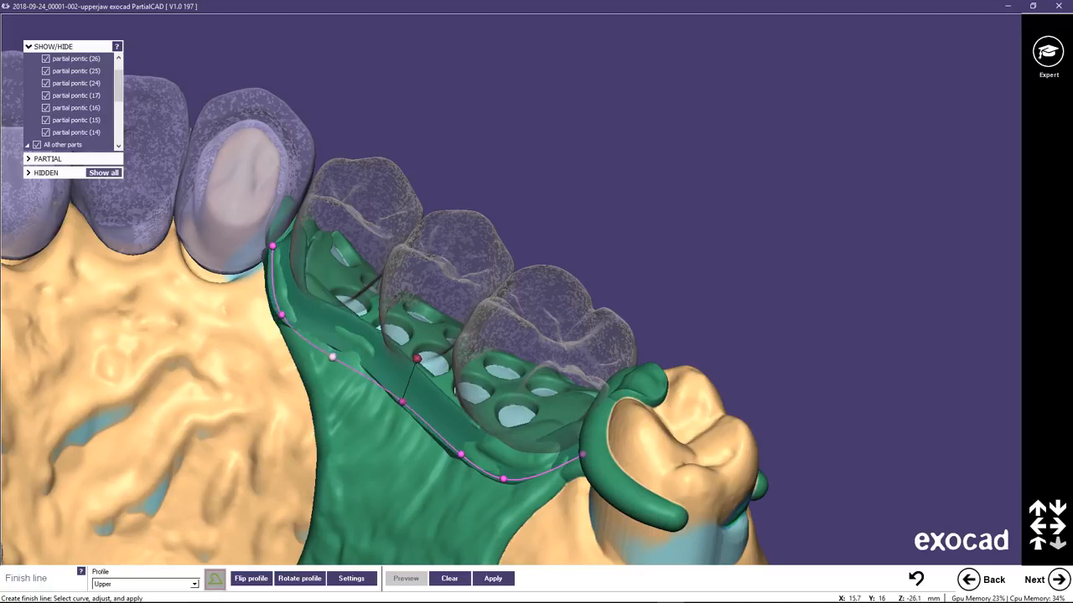
{"action": "left_click_drag", "start_coordinate": [402, 401], "coordinate": [393, 411]}
{"action": "mouse_move", "coordinate": [460, 453]}
{"action": "left_mouse_down"}
{"action": "mouse_move", "coordinate": [456, 462]}
{"action": "mouse_move", "coordinate": [508, 488]}
{"action": "left_mouse_up"}
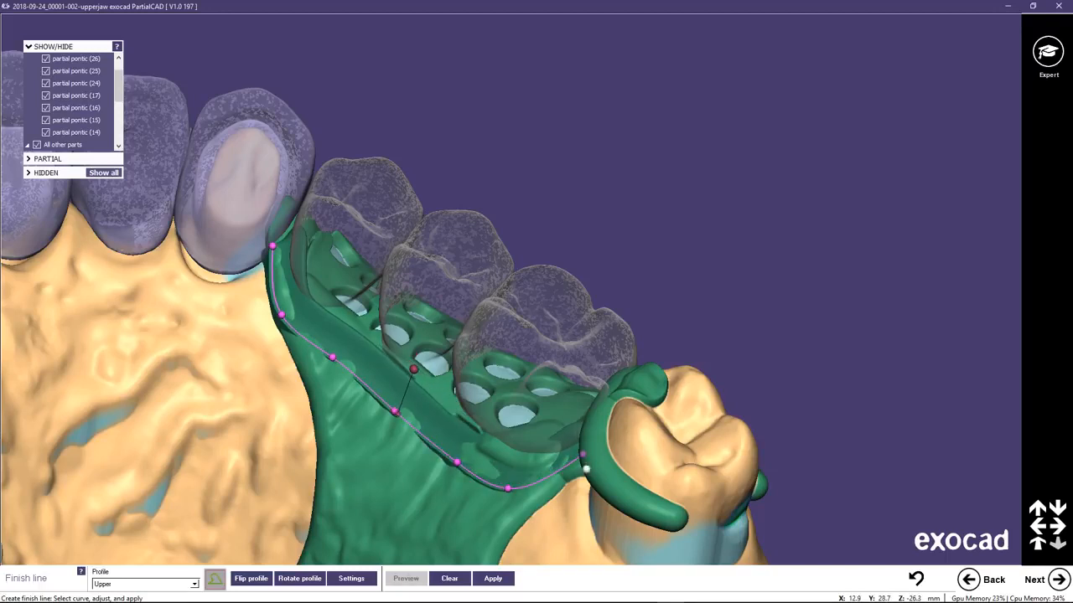
{"action": "left_click_drag", "start_coordinate": [586, 459], "coordinate": [584, 477]}
Tilt the finish line profile beside pontics 24 to 26 towards the palate.
{"action": "right_click_drag", "start_coordinate": [547, 444], "coordinate": [542, 436]}
{"action": "mouse_move", "coordinate": [419, 360]}
{"action": "left_click_drag", "start_coordinate": [419, 361], "coordinate": [390, 379]}
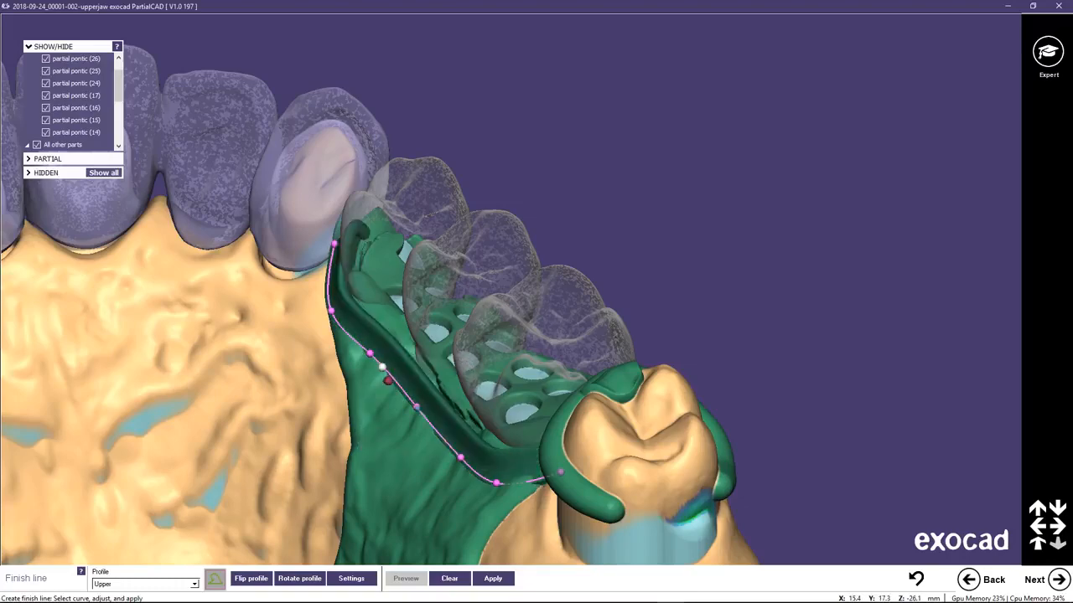
{"action": "right_click_drag", "start_coordinate": [429, 375], "coordinate": [432, 373]}
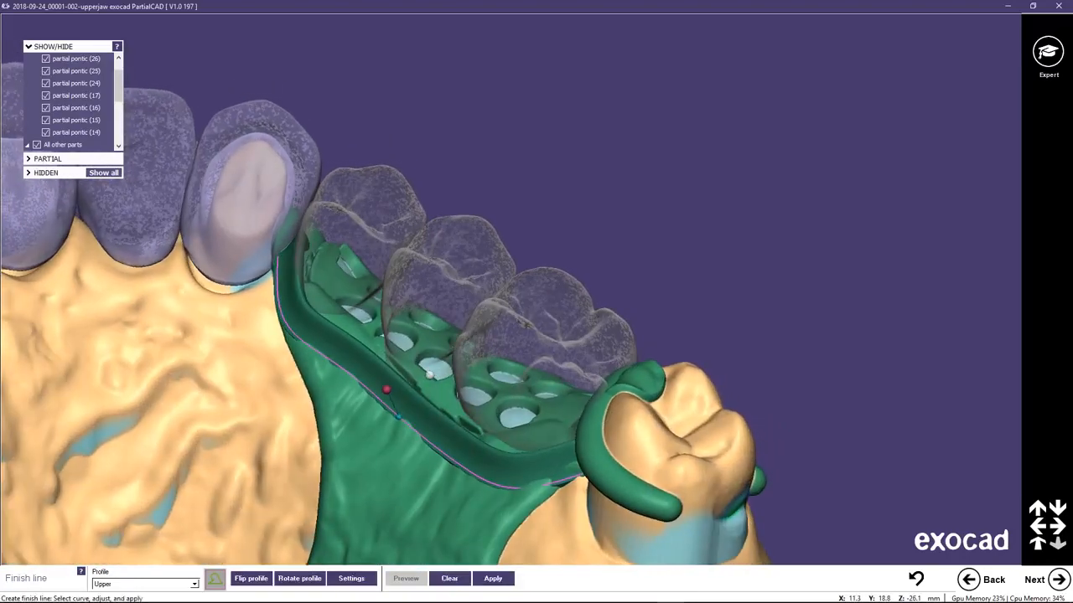
Place the Upper profile on the curve beside pontics 14 to 17 and move its control points palatally, including both end areas.
{"action": "scroll", "coordinate": [426, 374], "scroll_direction": "down", "scroll_amount": 2}
{"action": "middle_click", "coordinate": [83, 492]}
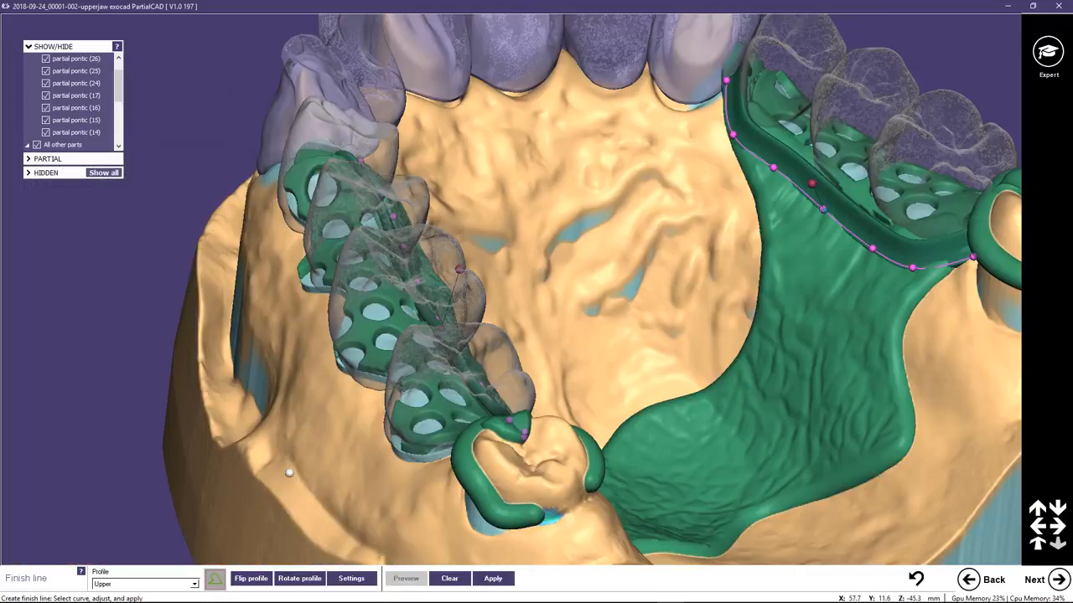
{"action": "right_click_drag", "start_coordinate": [390, 332], "coordinate": [388, 332]}
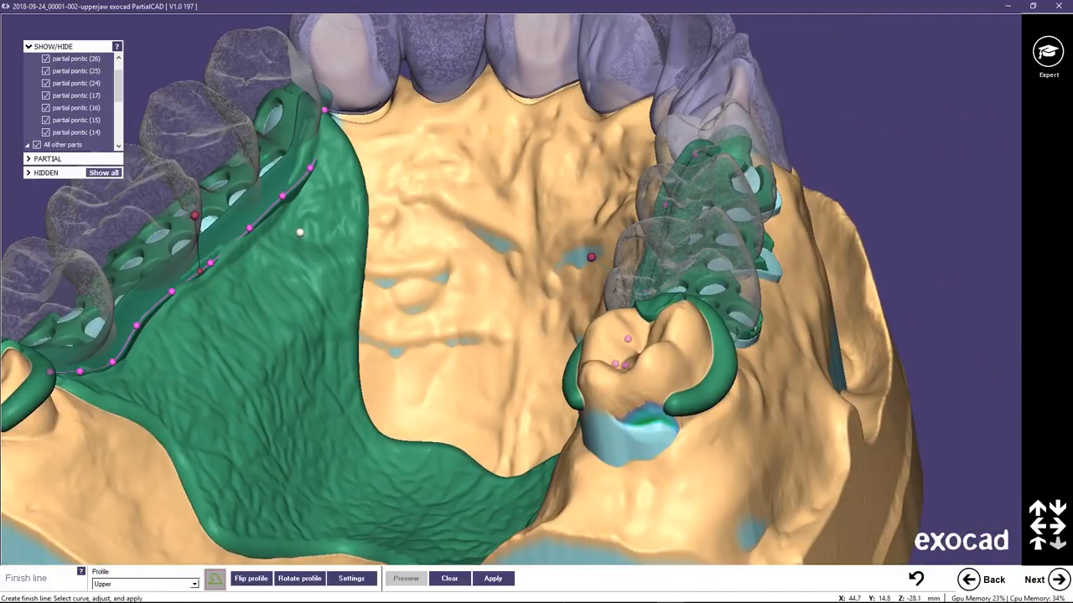
{"action": "middle_click", "coordinate": [300, 232]}
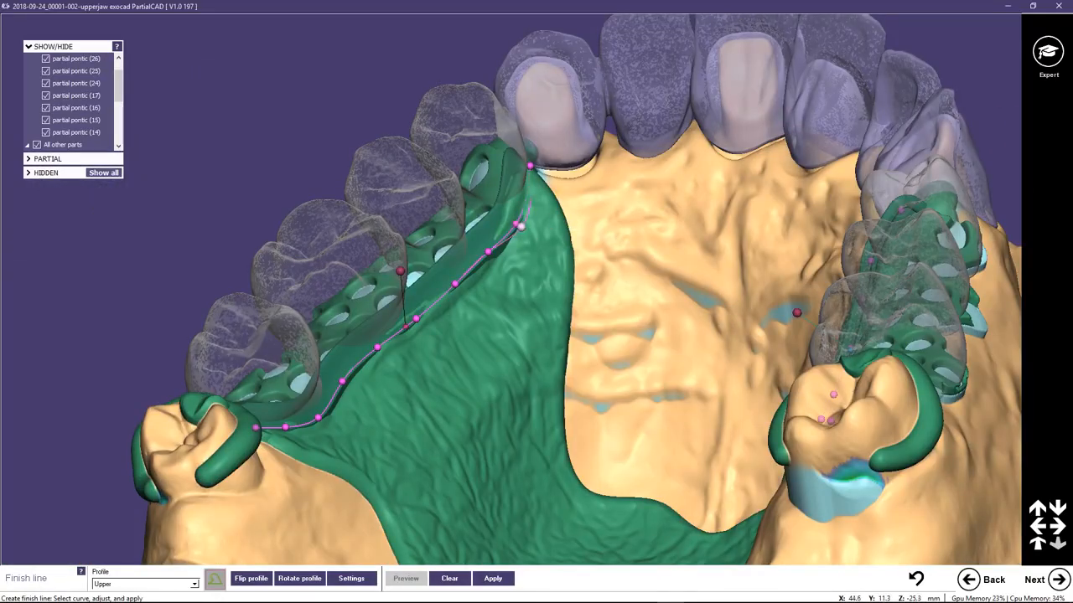
{"action": "left_click", "coordinate": [530, 230]}
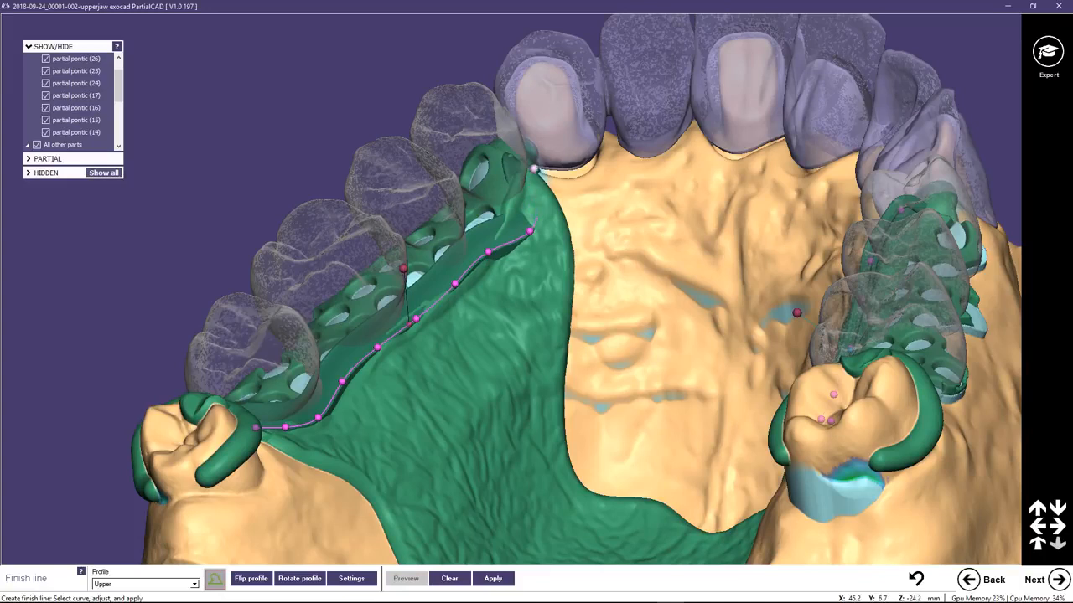
{"action": "double_click", "coordinate": [538, 169]}
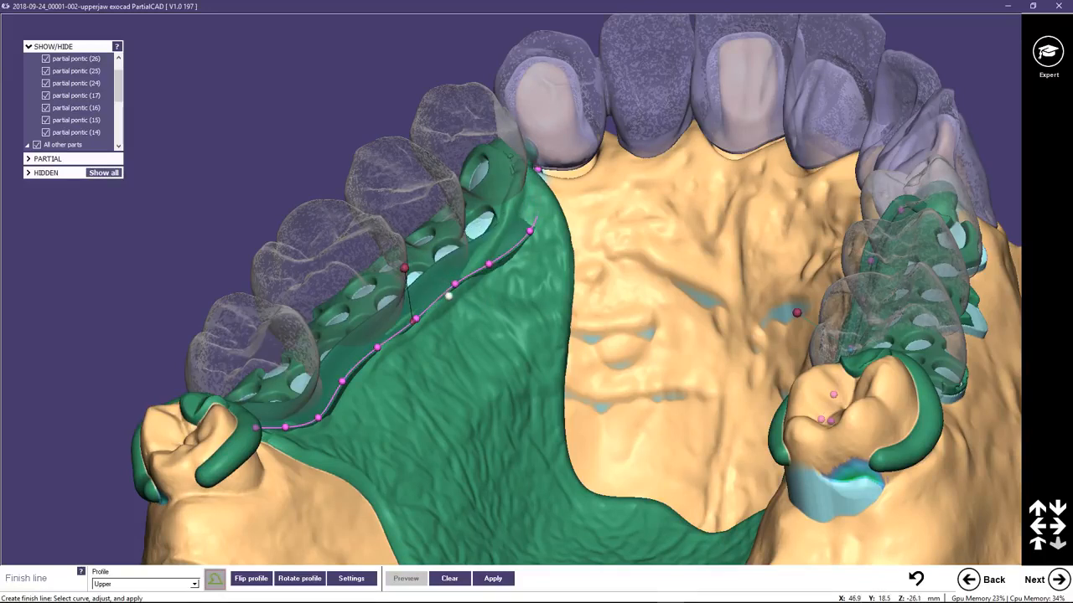
{"action": "left_click_drag", "start_coordinate": [455, 284], "coordinate": [455, 298]}
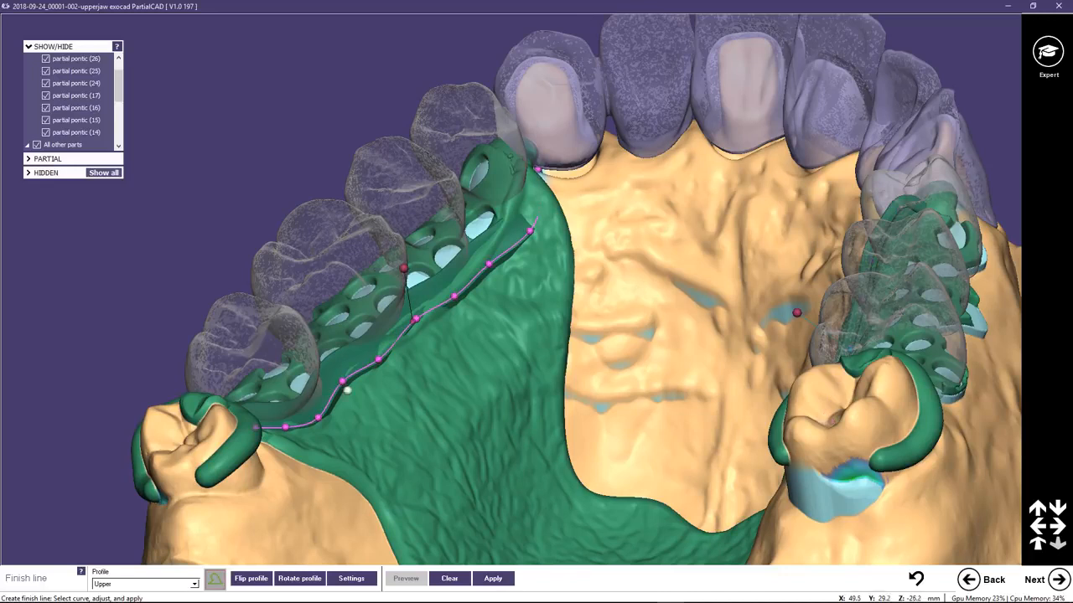
{"action": "left_click_drag", "start_coordinate": [342, 382], "coordinate": [327, 432]}
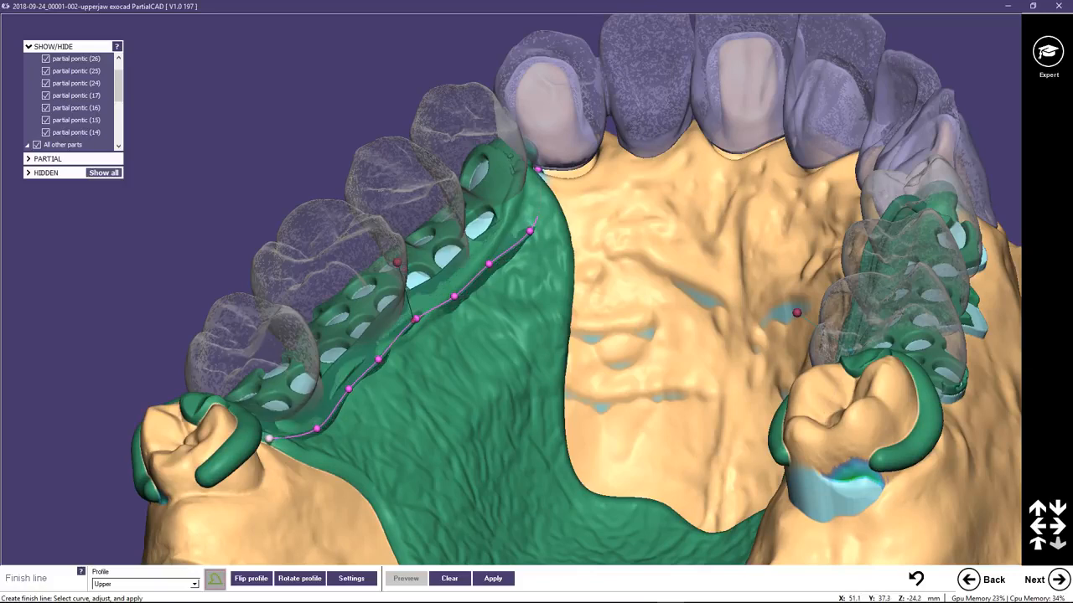
Tilt the finish line profile beside pontics 14 to 17 palatally and smooth the curve by repositioning its middle control points.
{"action": "right_click_drag", "start_coordinate": [392, 414], "coordinate": [410, 421]}
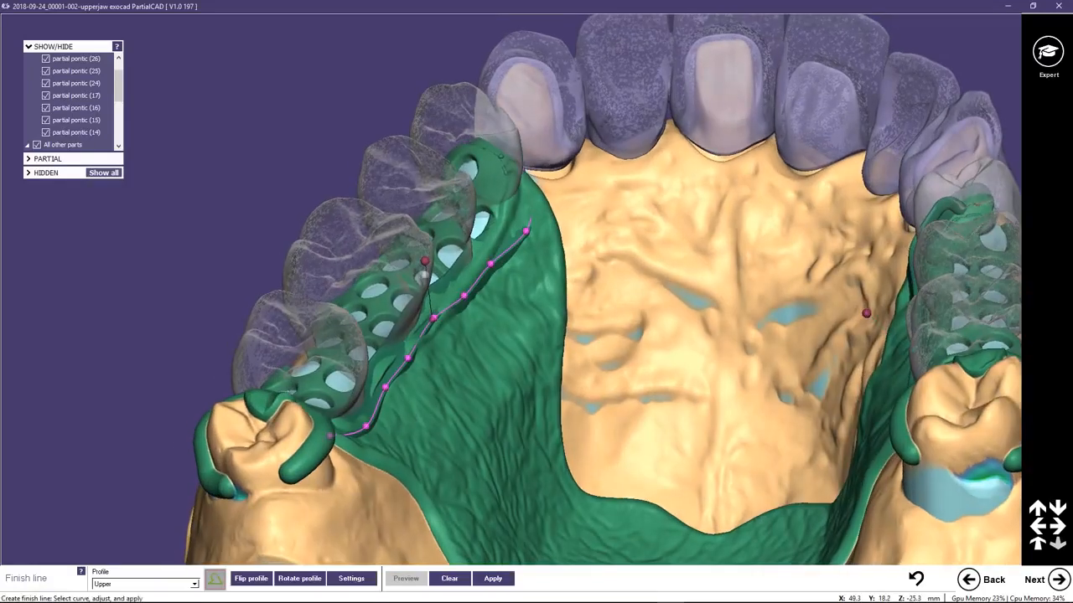
{"action": "left_click_drag", "start_coordinate": [426, 261], "coordinate": [459, 276]}
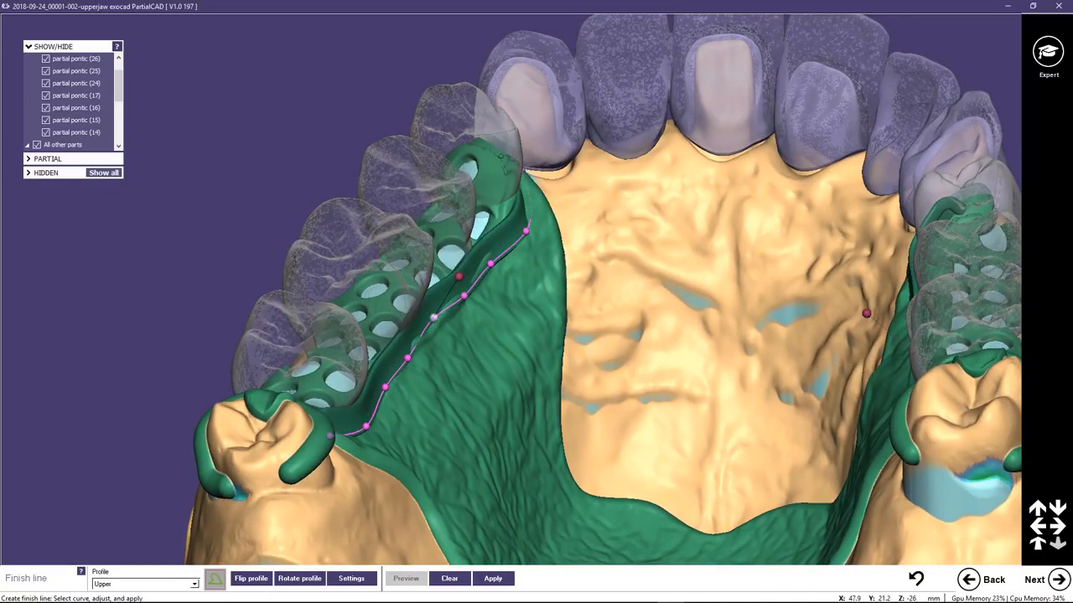
{"action": "left_click_drag", "start_coordinate": [433, 317], "coordinate": [440, 325]}
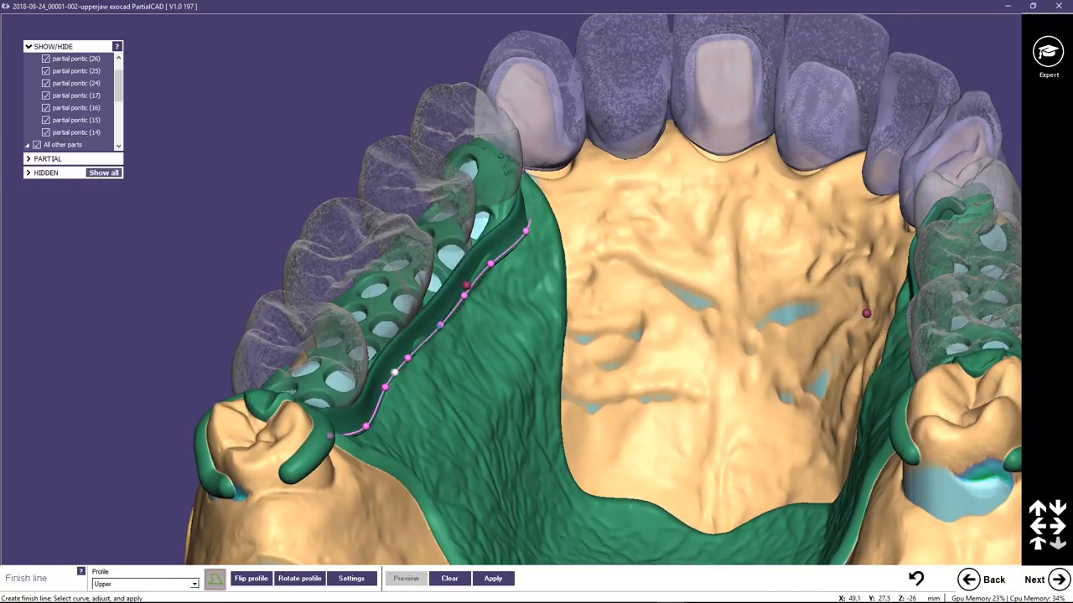
{"action": "left_click_drag", "start_coordinate": [407, 358], "coordinate": [390, 393]}
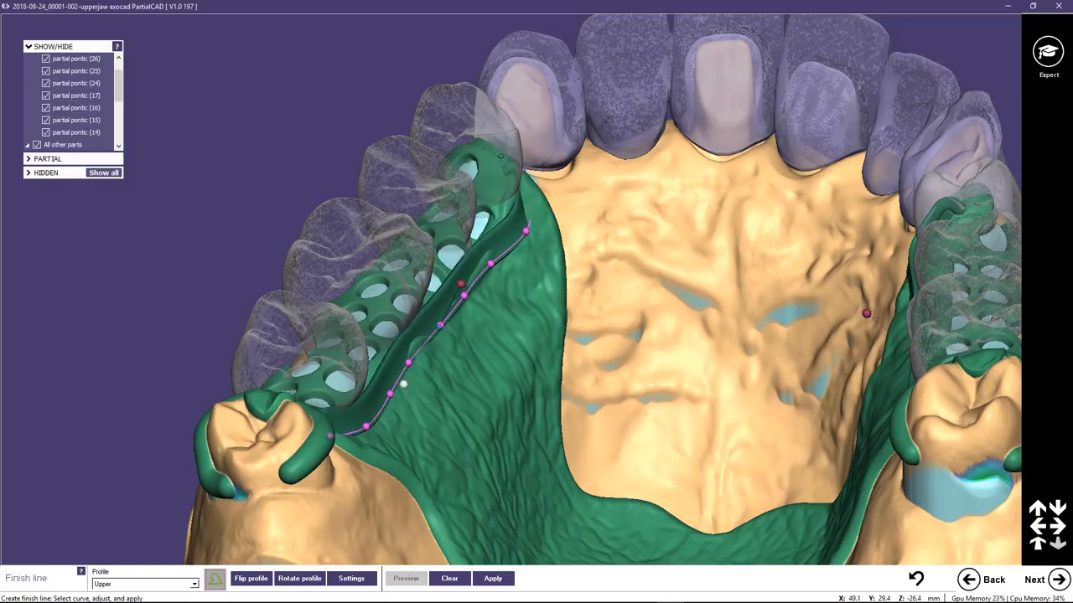
{"action": "left_click_drag", "start_coordinate": [444, 326], "coordinate": [445, 327]}
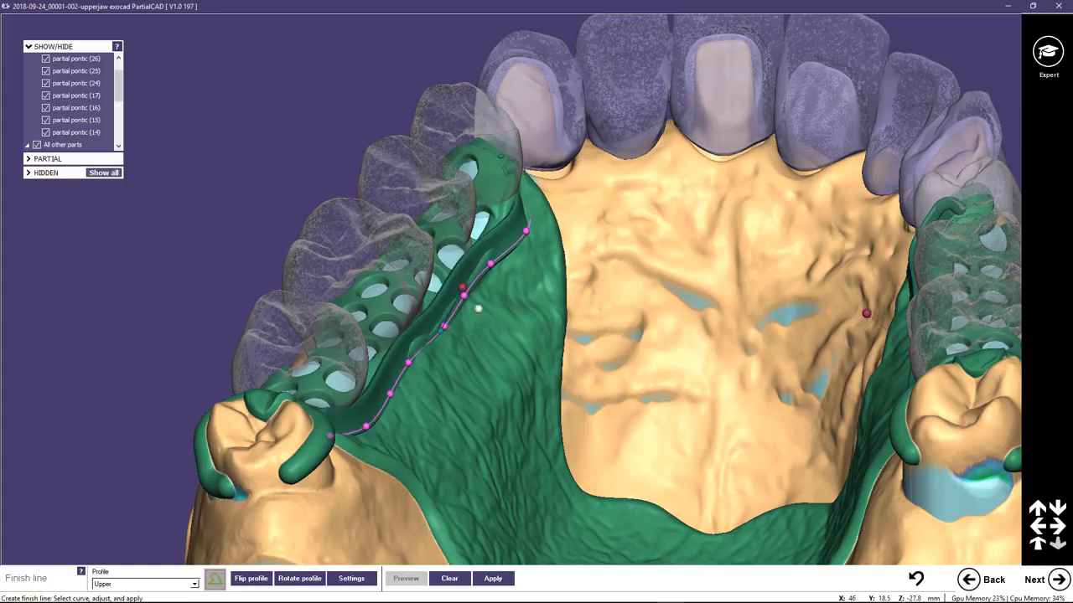
{"action": "left_click_drag", "start_coordinate": [492, 266], "coordinate": [493, 265]}
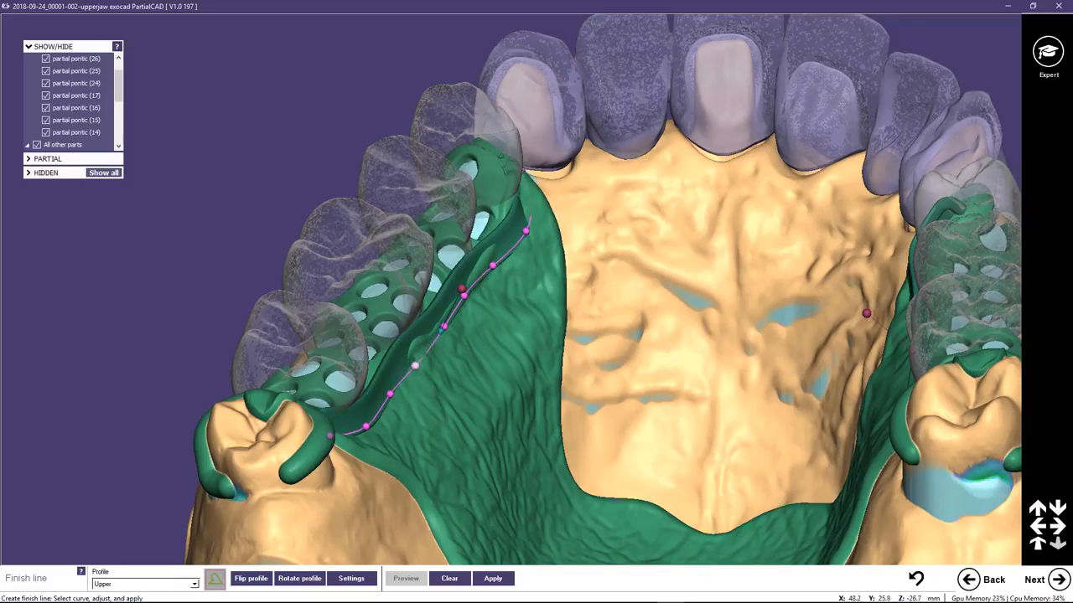
Rotate the profile beside pontics 14 to 17 to about 112.5 degrees and apply the finish lines to the wax.
{"action": "right_click_drag", "start_coordinate": [428, 354], "coordinate": [352, 331]}
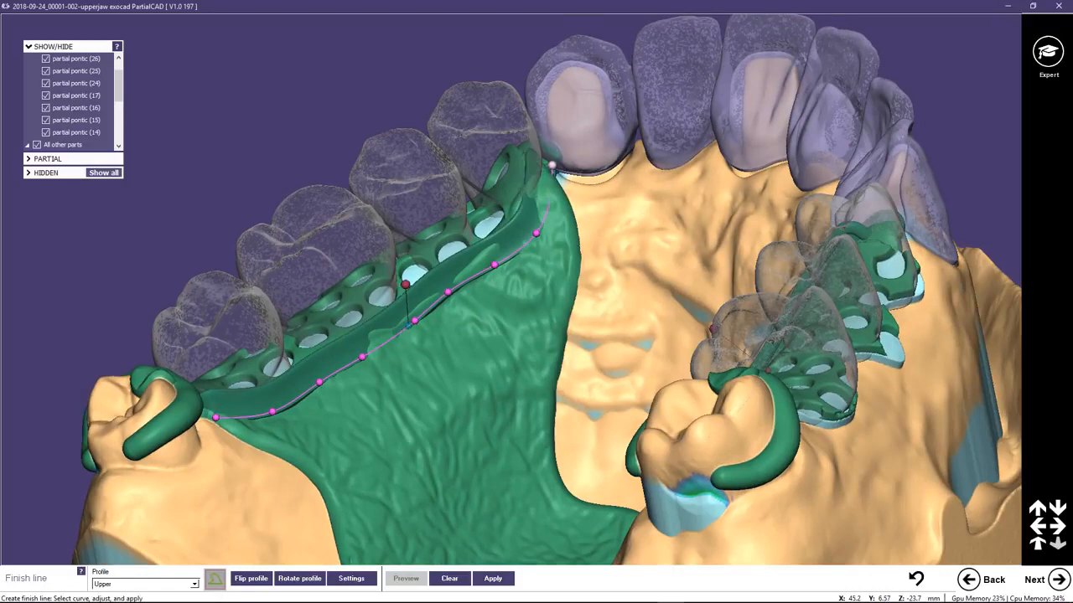
{"action": "right_click_drag", "start_coordinate": [545, 300], "coordinate": [475, 181]}
{"action": "mouse_move", "coordinate": [486, 237]}
{"action": "left_click_drag", "start_coordinate": [486, 237], "coordinate": [489, 237]}
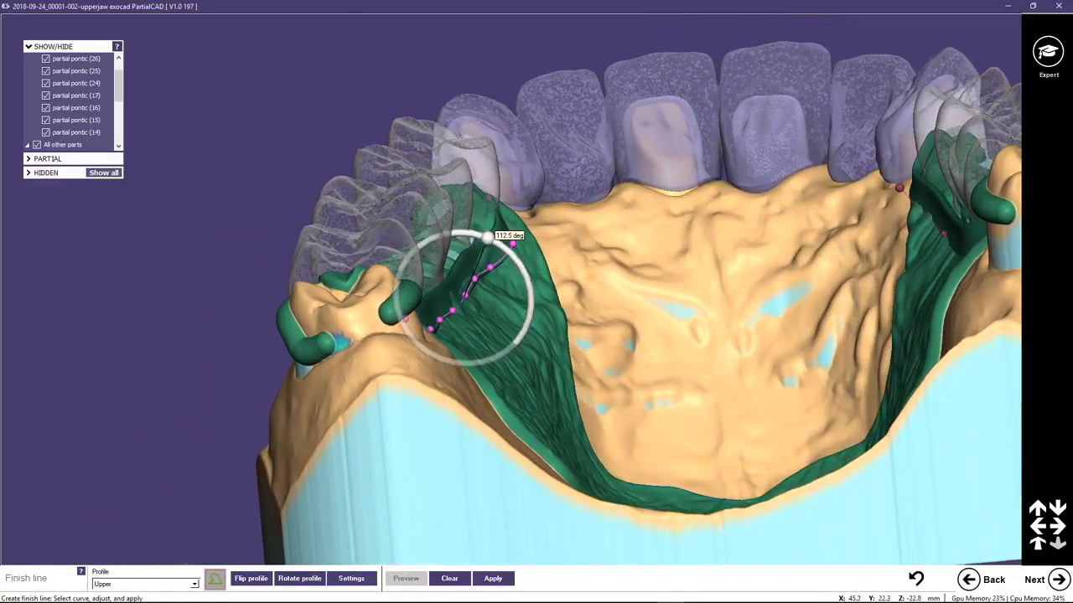
{"action": "scroll", "coordinate": [590, 243], "scroll_direction": "down", "scroll_amount": 4}
{"action": "left_click", "coordinate": [591, 248]}
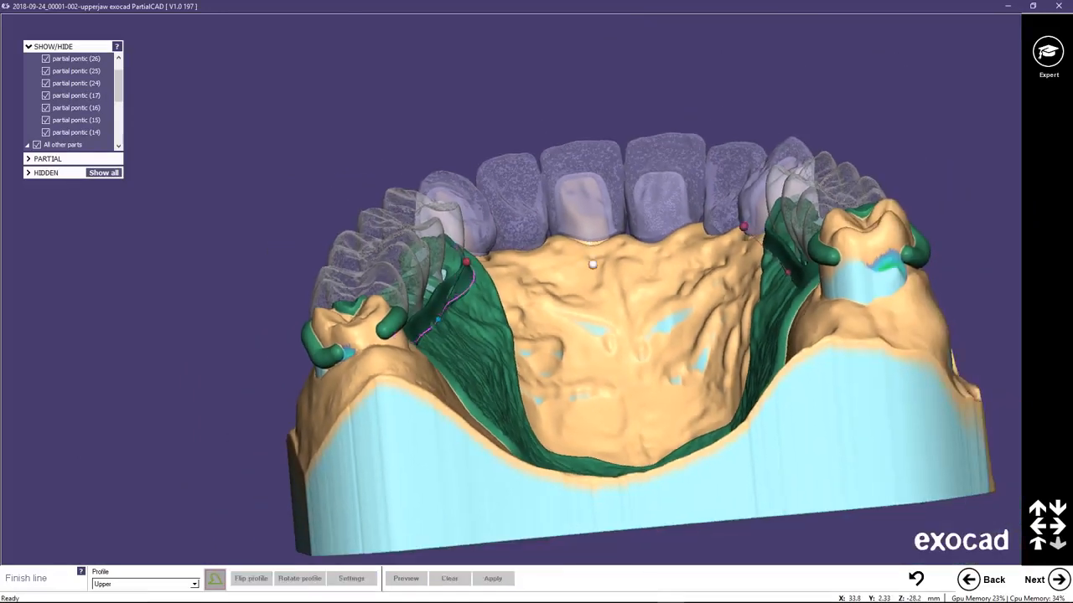
{"action": "right_click_drag", "start_coordinate": [592, 249], "coordinate": [568, 277]}
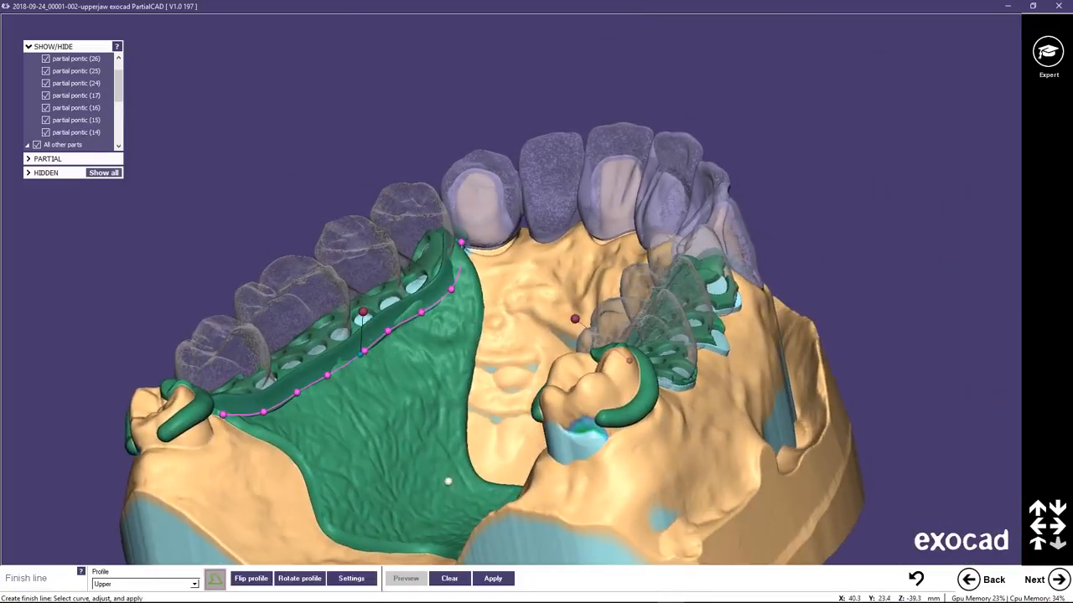
{"action": "left_click", "coordinate": [493, 582]}
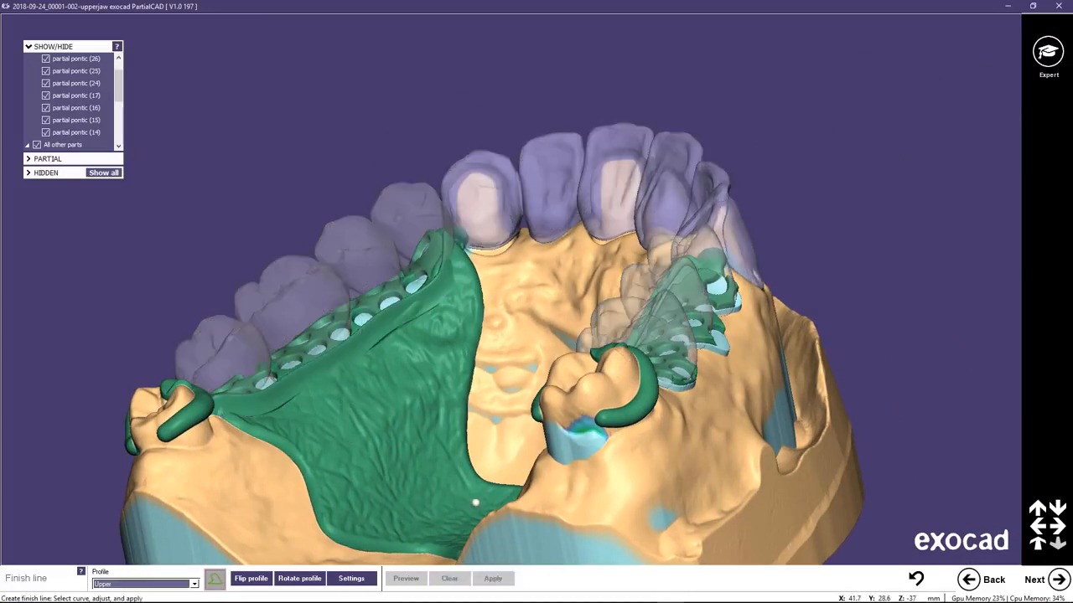
Proceed to the Add part stage and open the advanced part settings, keeping Partial pontic (14) selected.
{"action": "left_click", "coordinate": [1047, 582]}
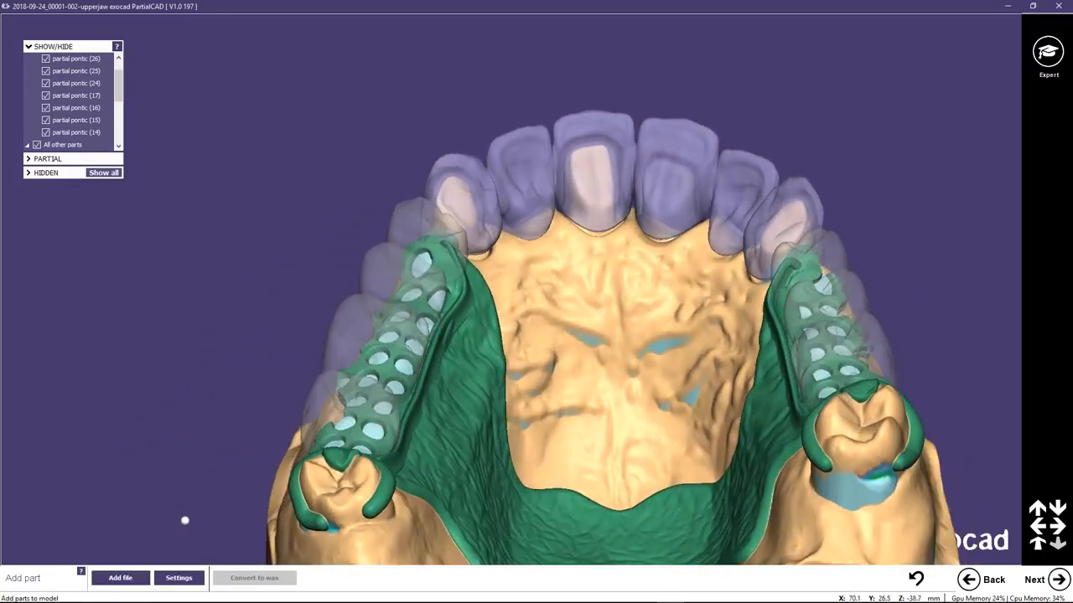
{"action": "left_click", "coordinate": [179, 578]}
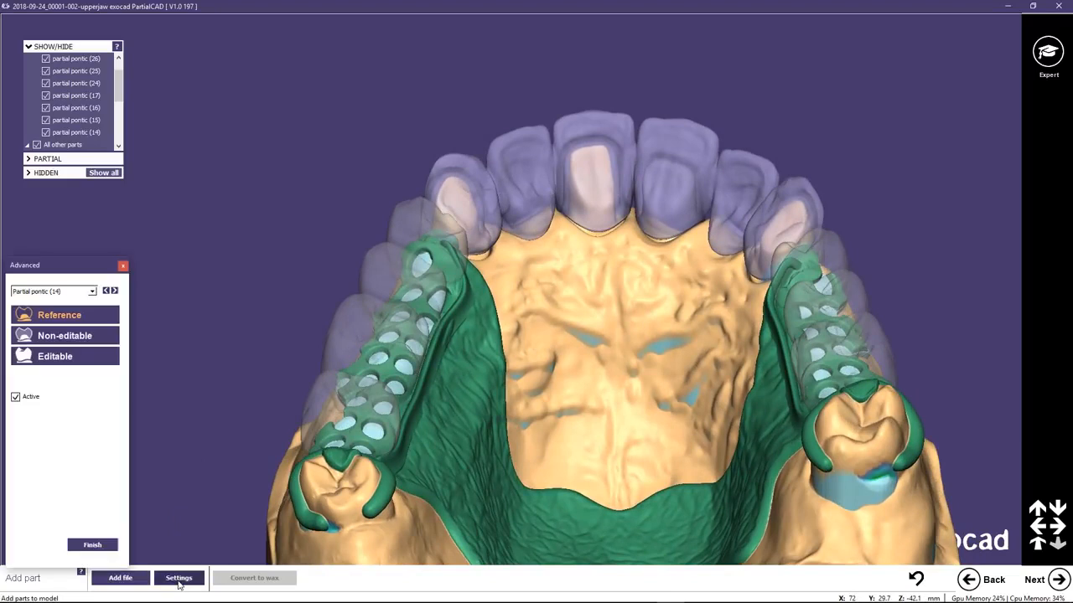
{"action": "left_click", "coordinate": [93, 291]}
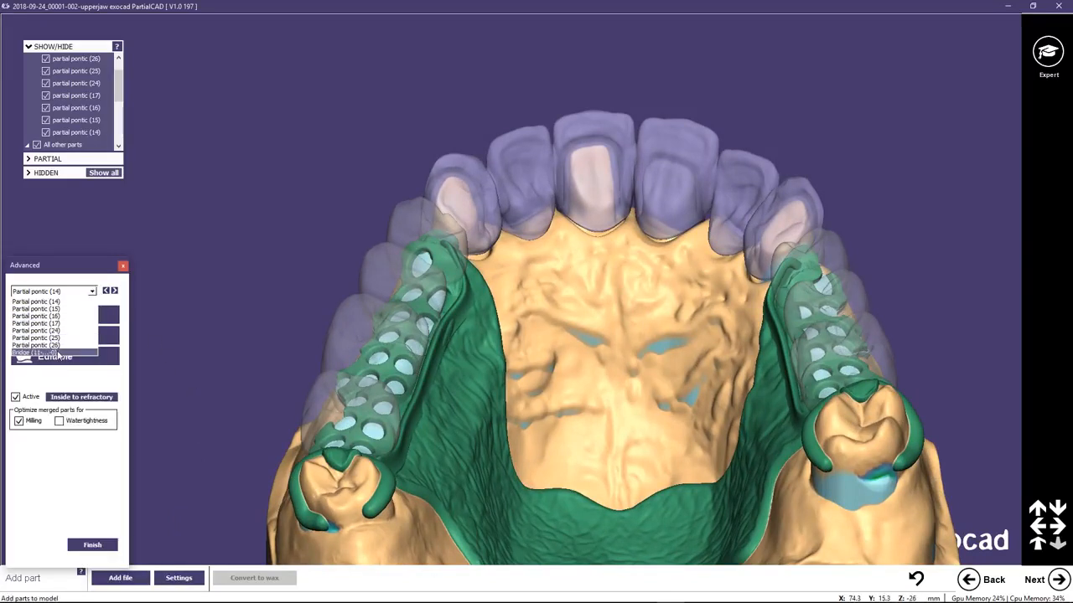
{"action": "left_click", "coordinate": [82, 386]}
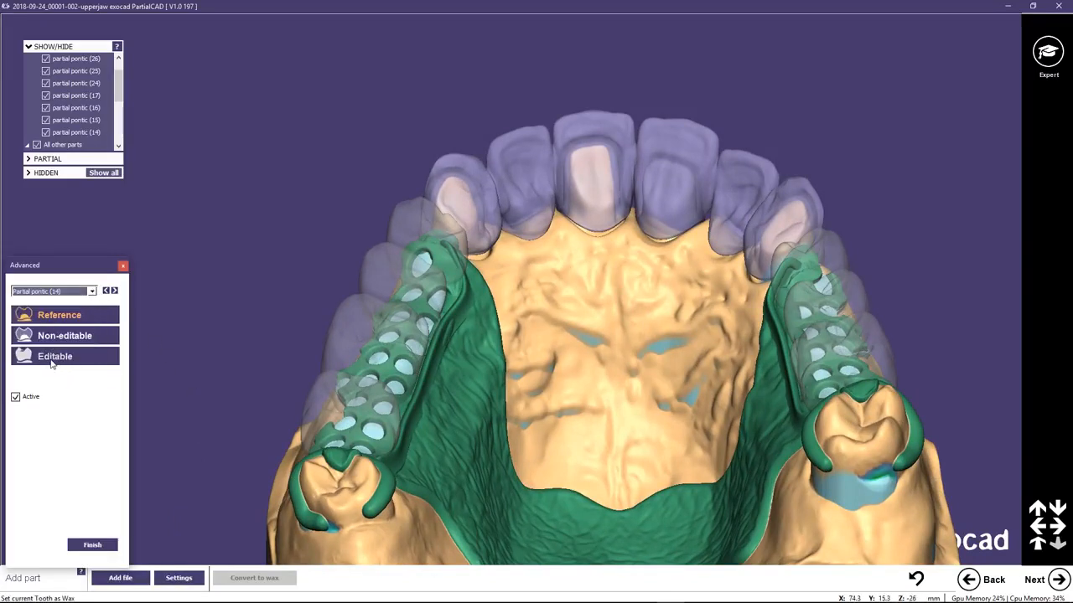
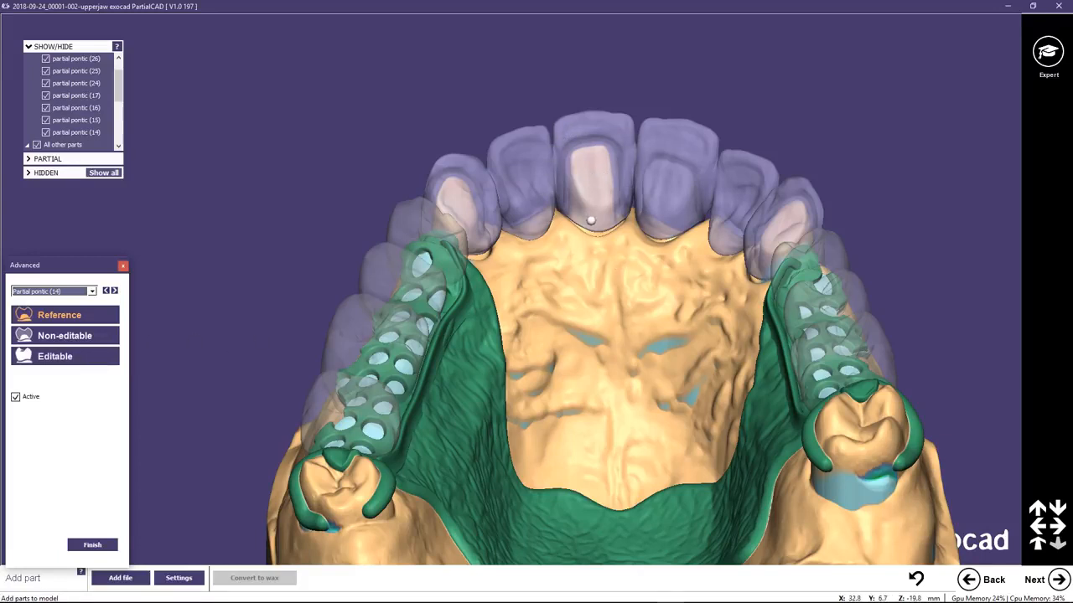
Proceed to the Edit wax stage and smooth the wax along the finish line beside pontics 14 to 17 with a 2.03 mm tool.
{"action": "left_click", "coordinate": [122, 266]}
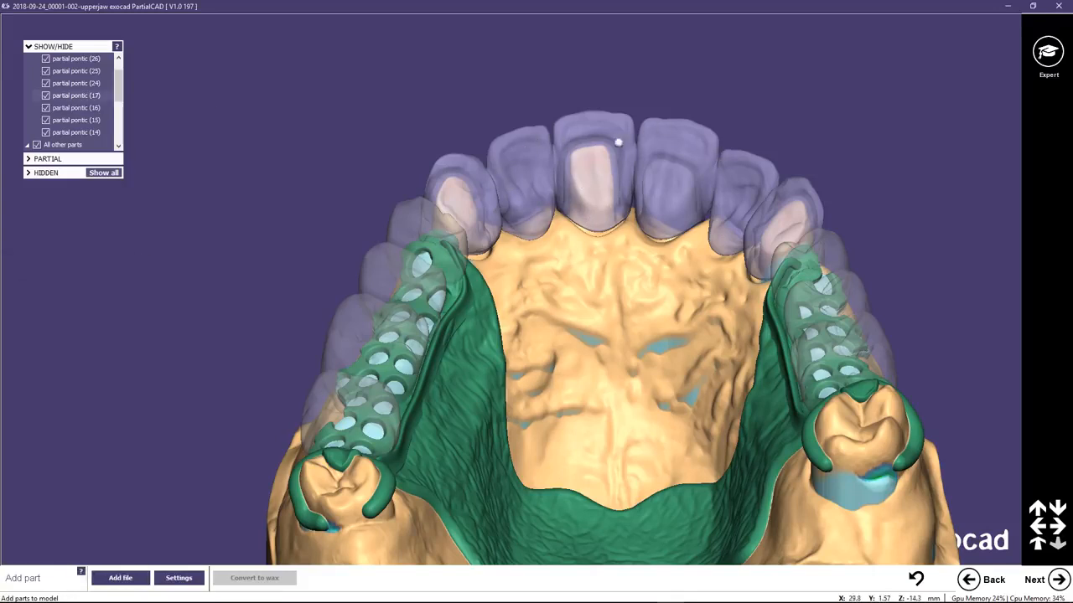
{"action": "left_click", "coordinate": [1057, 579]}
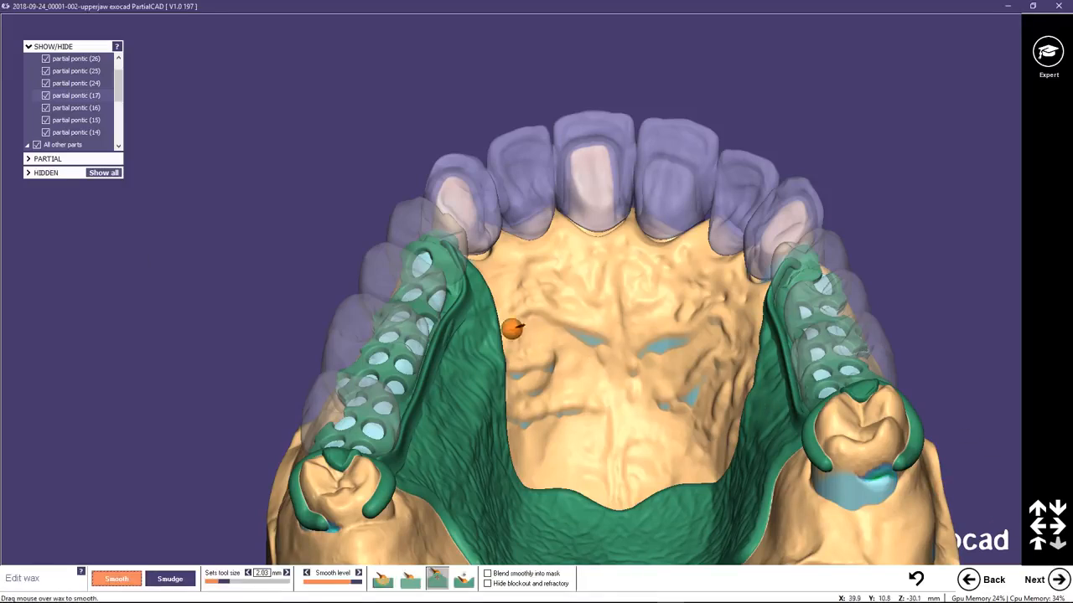
{"action": "right_click_drag", "start_coordinate": [512, 328], "coordinate": [392, 383]}
{"action": "middle_click", "coordinate": [274, 442]}
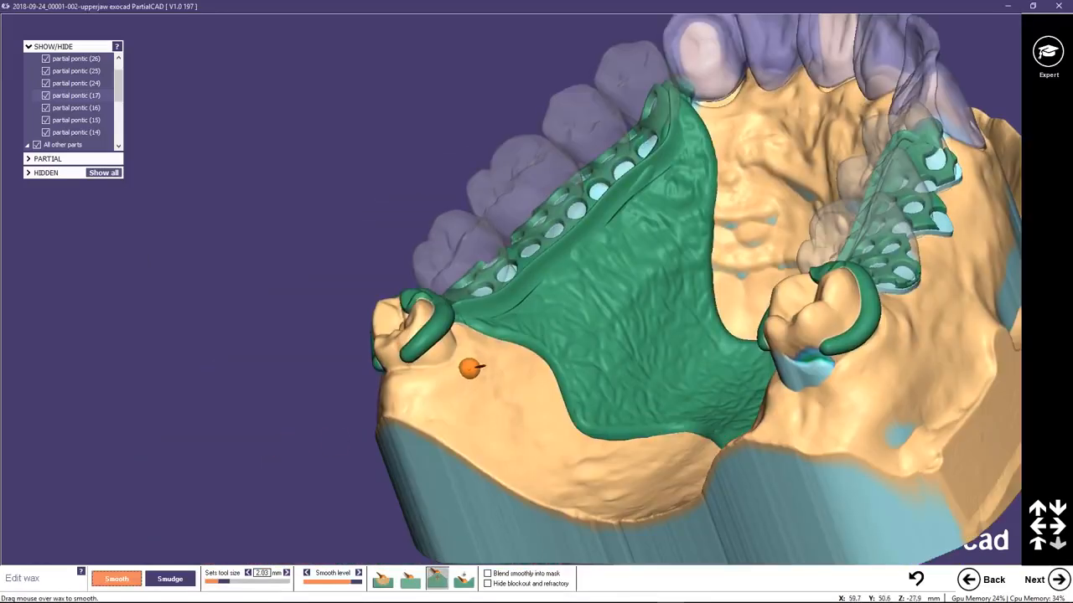
{"action": "scroll", "coordinate": [470, 367], "scroll_direction": "up", "scroll_amount": 3}
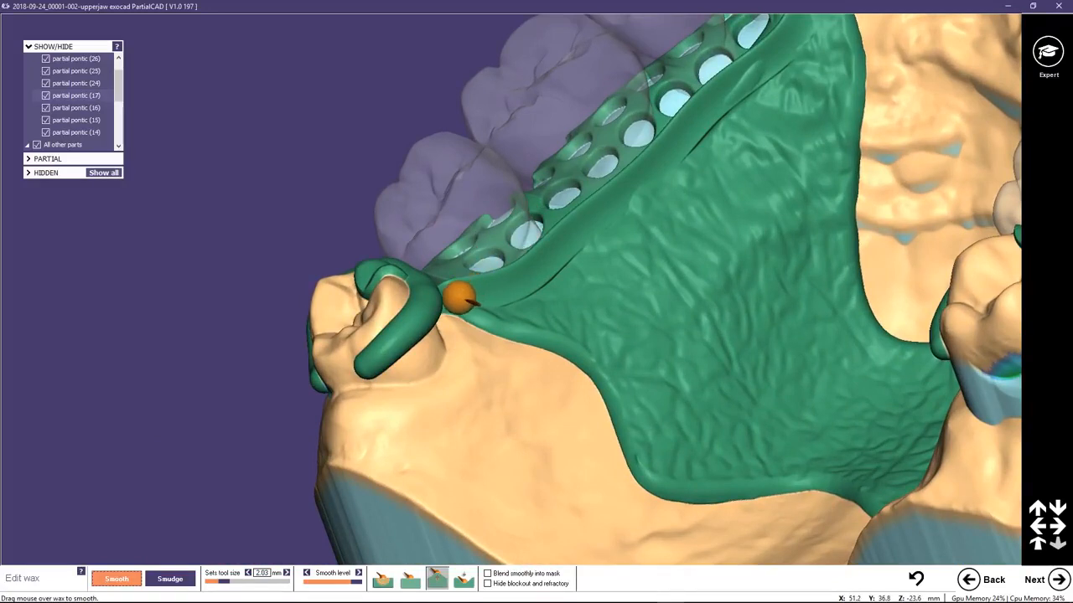
{"action": "mouse_move", "coordinate": [460, 297]}
{"action": "left_mouse_down"}
{"action": "mouse_move", "coordinate": [542, 284]}
{"action": "mouse_move", "coordinate": [780, 66]}
{"action": "mouse_move", "coordinate": [751, 79]}
{"action": "mouse_move", "coordinate": [604, 230]}
{"action": "left_mouse_up"}
{"action": "key", "text": "ctrl+z"}
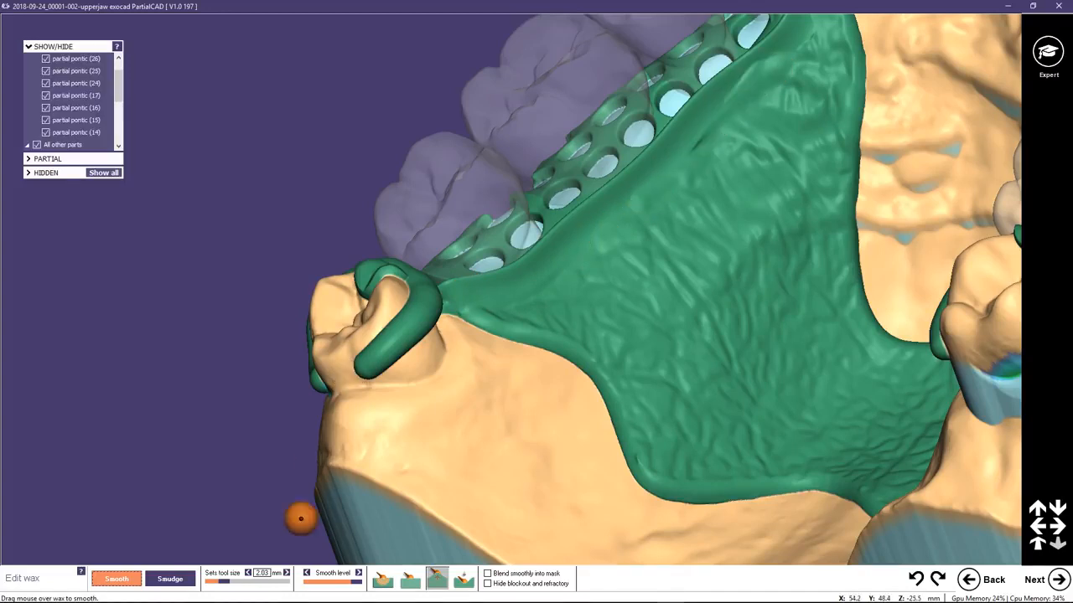
{"action": "left_click", "coordinate": [409, 578]}
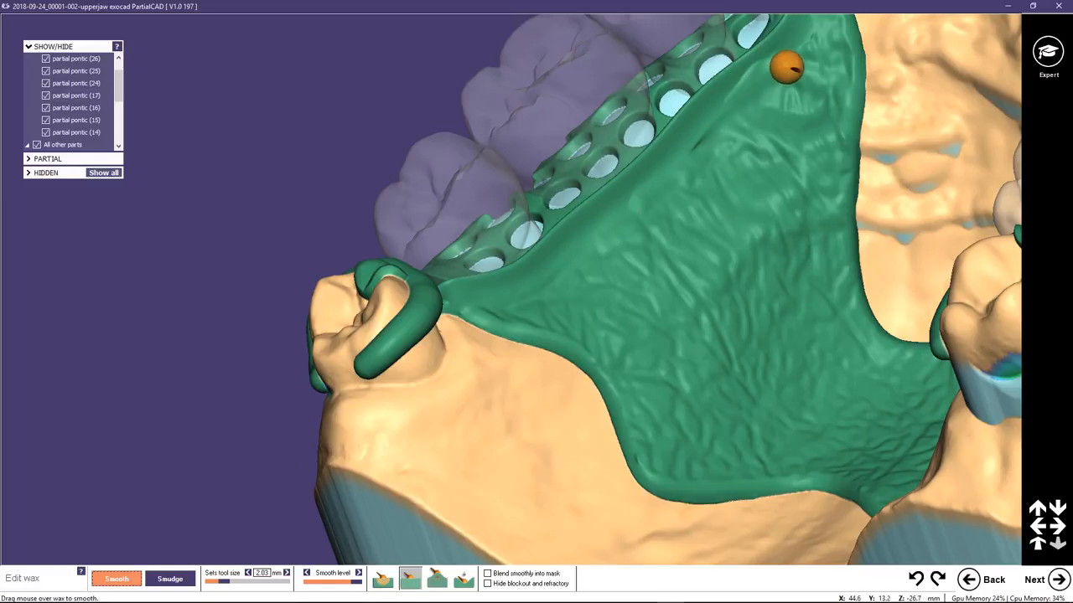
{"action": "mouse_move", "coordinate": [728, 110]}
{"action": "left_mouse_down"}
{"action": "mouse_move", "coordinate": [675, 164]}
{"action": "mouse_move", "coordinate": [755, 79]}
{"action": "left_mouse_up"}
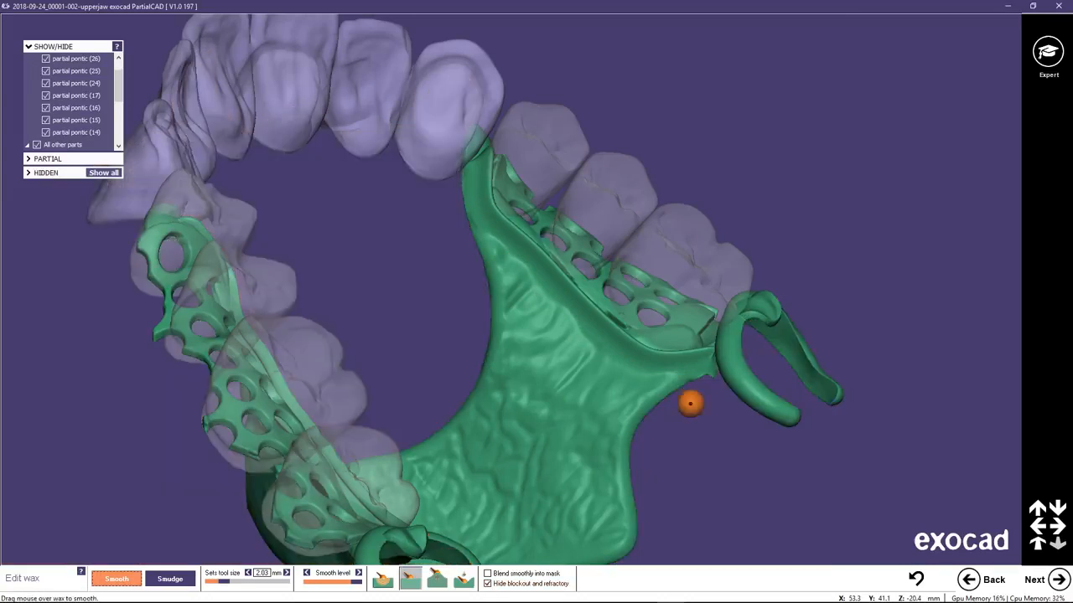
Hide the blockout and refractory and smooth the underside of the wax where the framework joins the clasp.
{"action": "right_click_drag", "start_coordinate": [690, 400], "coordinate": [641, 284]}
{"action": "scroll", "coordinate": [640, 284], "scroll_direction": "up", "scroll_amount": 5}
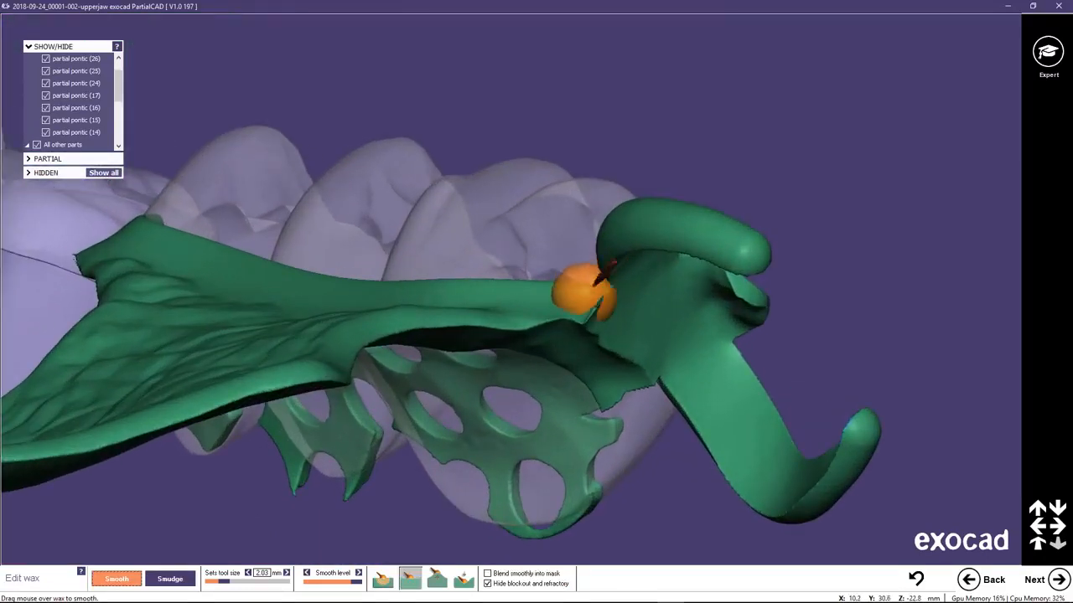
{"action": "mouse_move", "coordinate": [563, 325]}
{"action": "left_mouse_down"}
{"action": "mouse_move", "coordinate": [519, 332]}
{"action": "mouse_move", "coordinate": [604, 335]}
{"action": "mouse_move", "coordinate": [632, 367]}
{"action": "mouse_move", "coordinate": [613, 393]}
{"action": "left_mouse_up"}
{"action": "scroll", "coordinate": [584, 352], "scroll_direction": "down", "scroll_amount": 6}
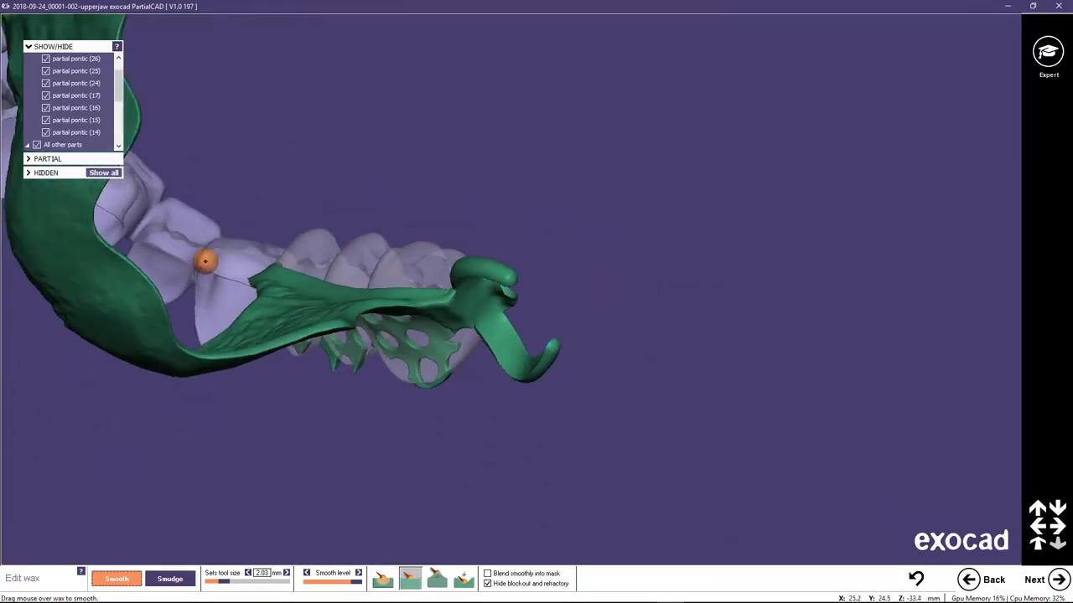
{"action": "middle_click", "coordinate": [47, 226]}
{"action": "mouse_move", "coordinate": [517, 48]}
{"action": "right_mouse_down"}
{"action": "mouse_move", "coordinate": [469, 215]}
{"action": "mouse_move", "coordinate": [570, 168]}
{"action": "right_mouse_up"}
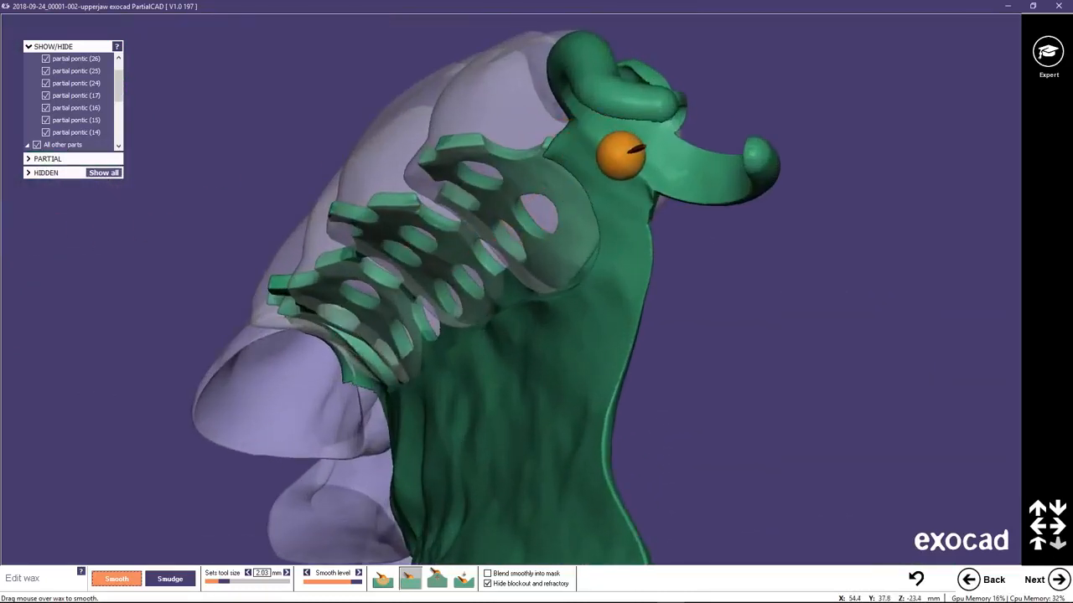
{"action": "mouse_move", "coordinate": [627, 242]}
{"action": "right_mouse_down"}
{"action": "mouse_move", "coordinate": [663, 371]}
{"action": "mouse_move", "coordinate": [709, 158]}
{"action": "mouse_move", "coordinate": [330, 304]}
{"action": "right_mouse_up"}
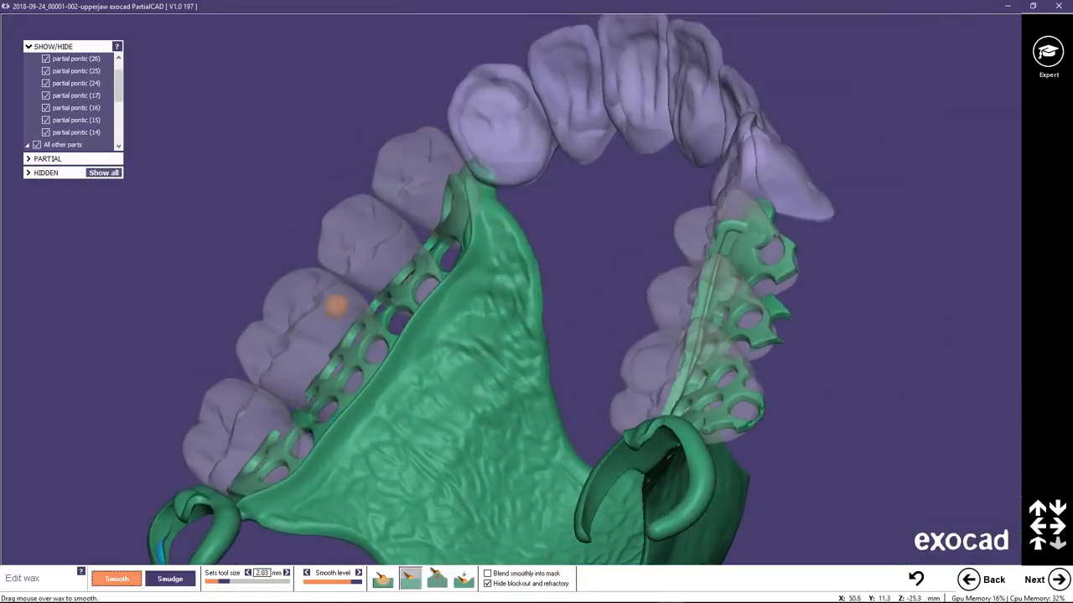
Smooth the anterior tip of the framework wax where it meets the canine next to pontic 14, using another smoothing brush.
{"action": "left_click", "coordinate": [434, 581]}
{"action": "scroll", "coordinate": [522, 243], "scroll_direction": "up", "scroll_amount": 5}
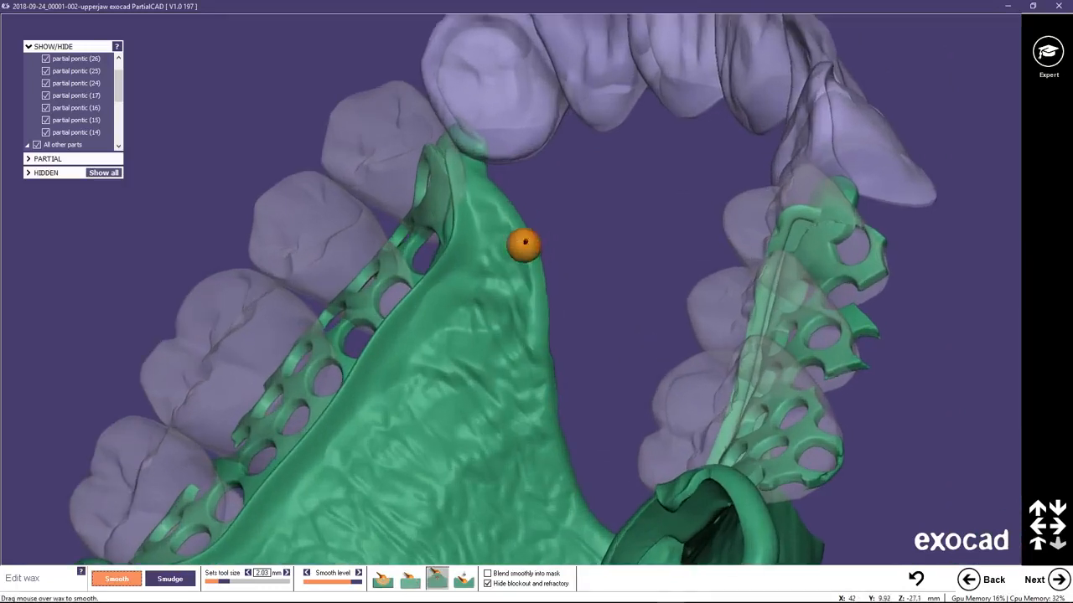
{"action": "mouse_move", "coordinate": [466, 159]}
{"action": "left_mouse_down"}
{"action": "mouse_move", "coordinate": [462, 134]}
{"action": "mouse_move", "coordinate": [467, 156]}
{"action": "left_mouse_up"}
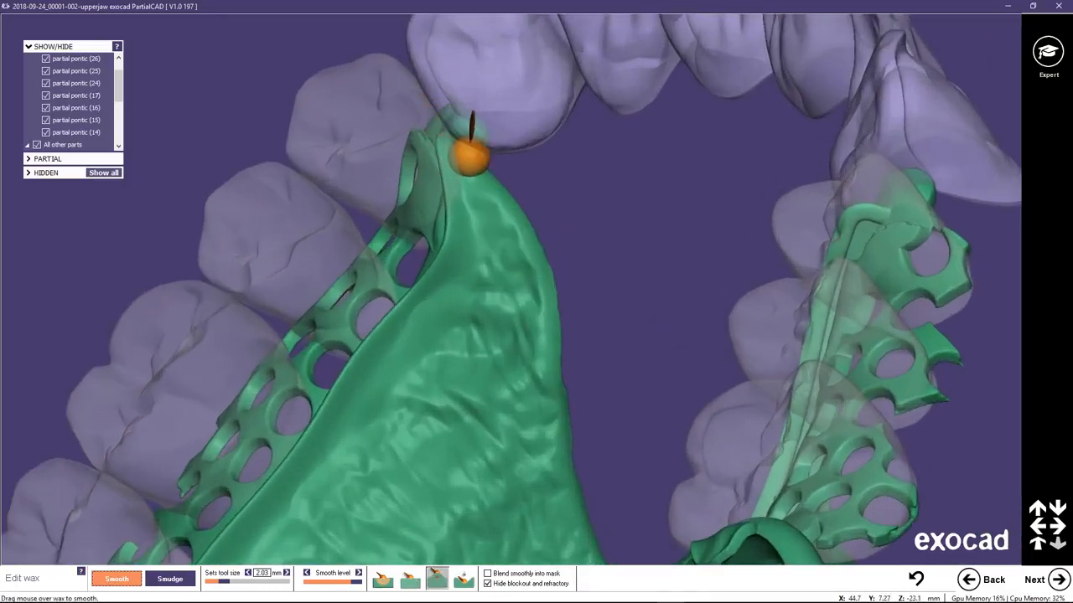
{"action": "scroll", "coordinate": [578, 233], "scroll_direction": "down", "scroll_amount": 3}
{"action": "right_click_drag", "start_coordinate": [706, 253], "coordinate": [707, 253]}
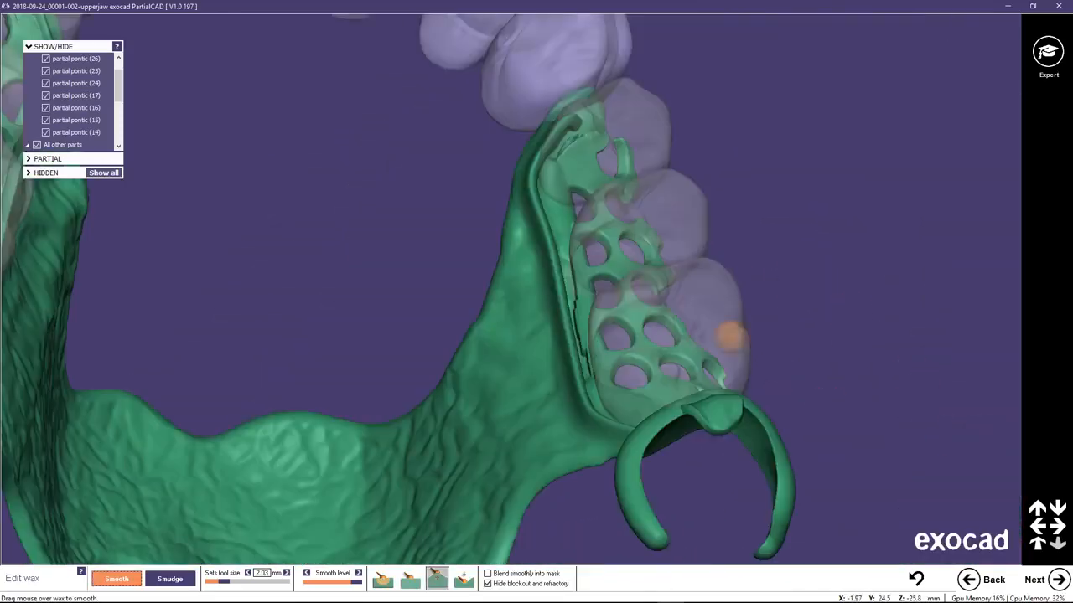
Smooth the anterior framework tip at the canine next to pontic 24 and show the blockout and refractory again.
{"action": "right_click_drag", "start_coordinate": [581, 173], "coordinate": [582, 172]}
{"action": "scroll", "coordinate": [578, 159], "scroll_direction": "up", "scroll_amount": 3}
{"action": "scroll", "coordinate": [578, 159], "scroll_direction": "up", "scroll_amount": 1}
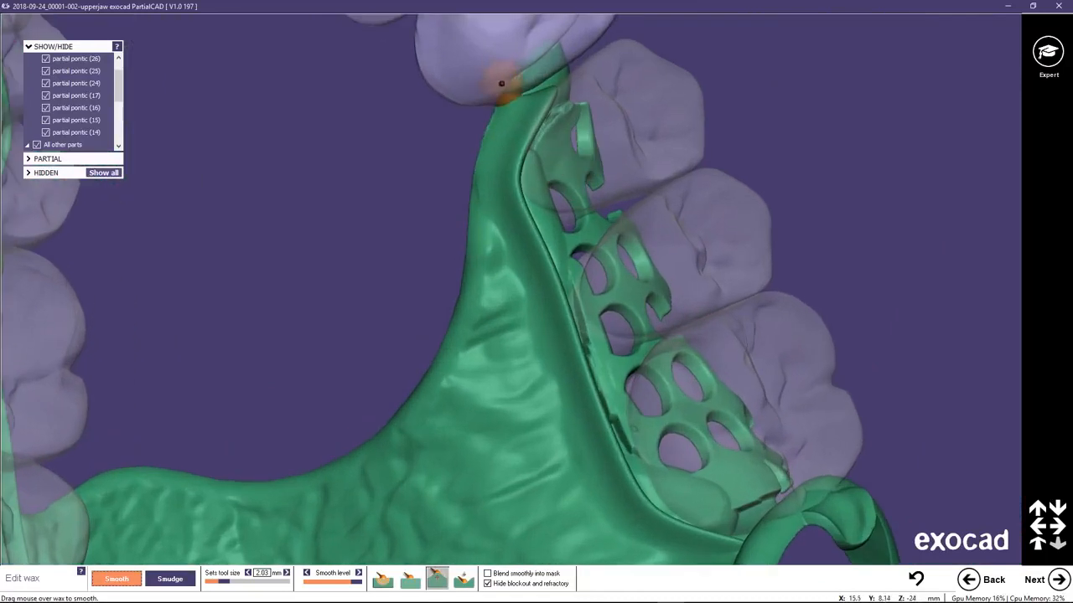
{"action": "mouse_move", "coordinate": [501, 84]}
{"action": "left_mouse_down"}
{"action": "mouse_move", "coordinate": [532, 85]}
{"action": "mouse_move", "coordinate": [560, 161]}
{"action": "mouse_move", "coordinate": [539, 91]}
{"action": "mouse_move", "coordinate": [548, 76]}
{"action": "mouse_move", "coordinate": [537, 89]}
{"action": "left_mouse_up"}
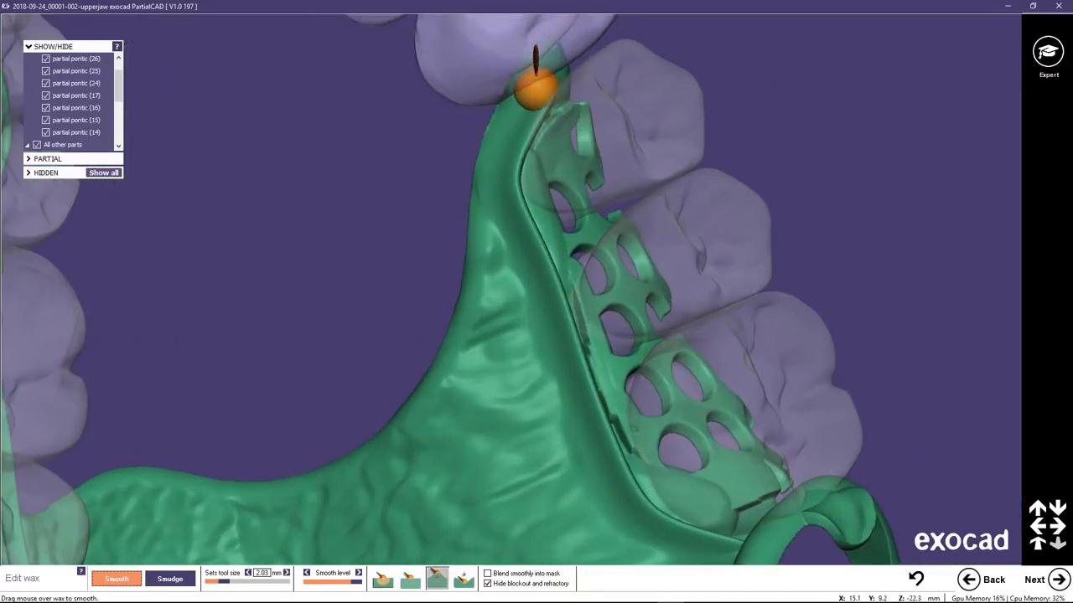
{"action": "scroll", "coordinate": [493, 273], "scroll_direction": "down", "scroll_amount": 3}
{"action": "right_click_drag", "start_coordinate": [506, 242], "coordinate": [503, 240]}
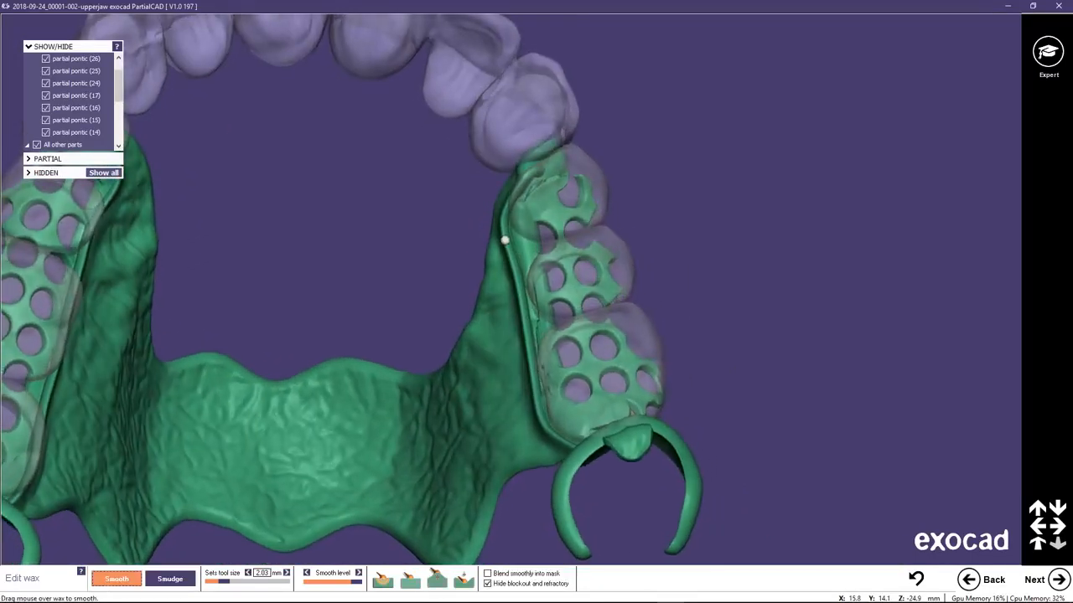
{"action": "scroll", "coordinate": [493, 241], "scroll_direction": "down", "scroll_amount": 5}
{"action": "right_click_drag", "start_coordinate": [335, 264], "coordinate": [346, 264]}
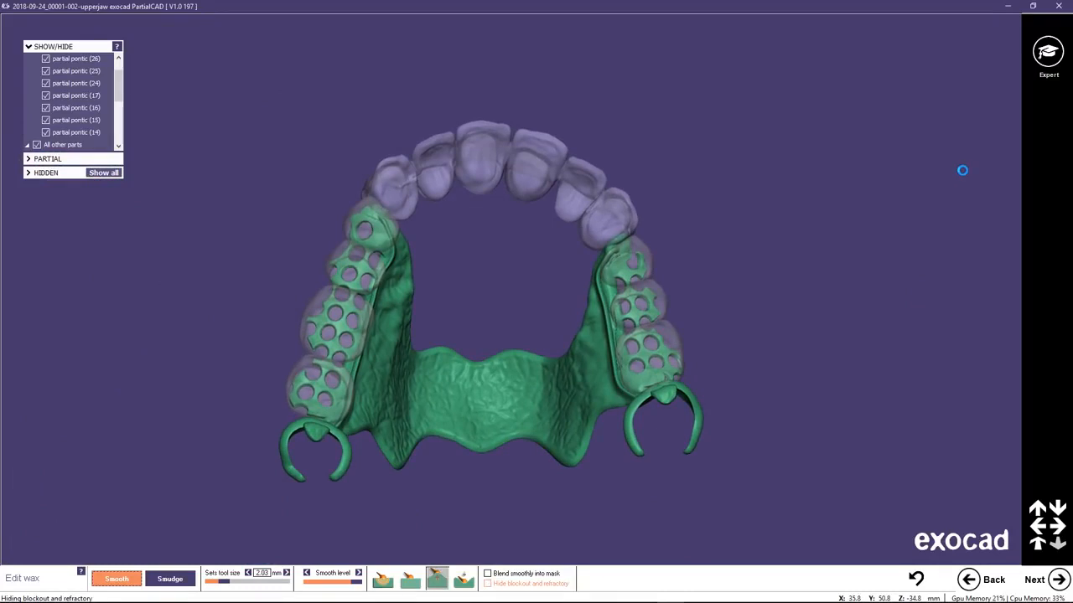
Switch to Expert mode and add a post 1.50 mm thick and 3 mm long on the retention mesh under pontic 24.
{"action": "mouse_move", "coordinate": [1046, 52]}
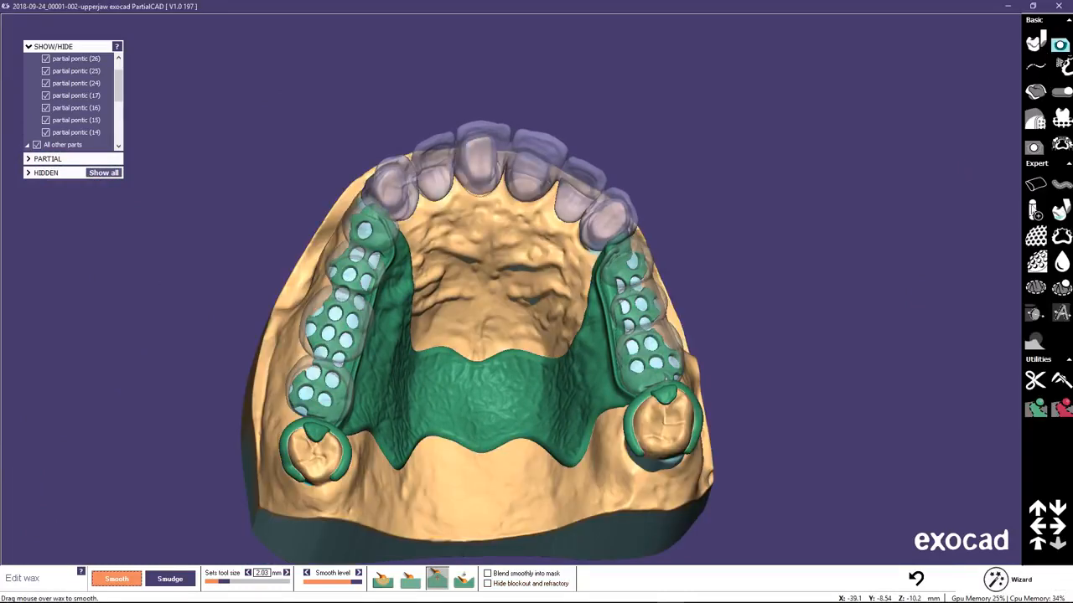
{"action": "left_click", "coordinate": [1032, 210]}
{"action": "left_click", "coordinate": [627, 268]}
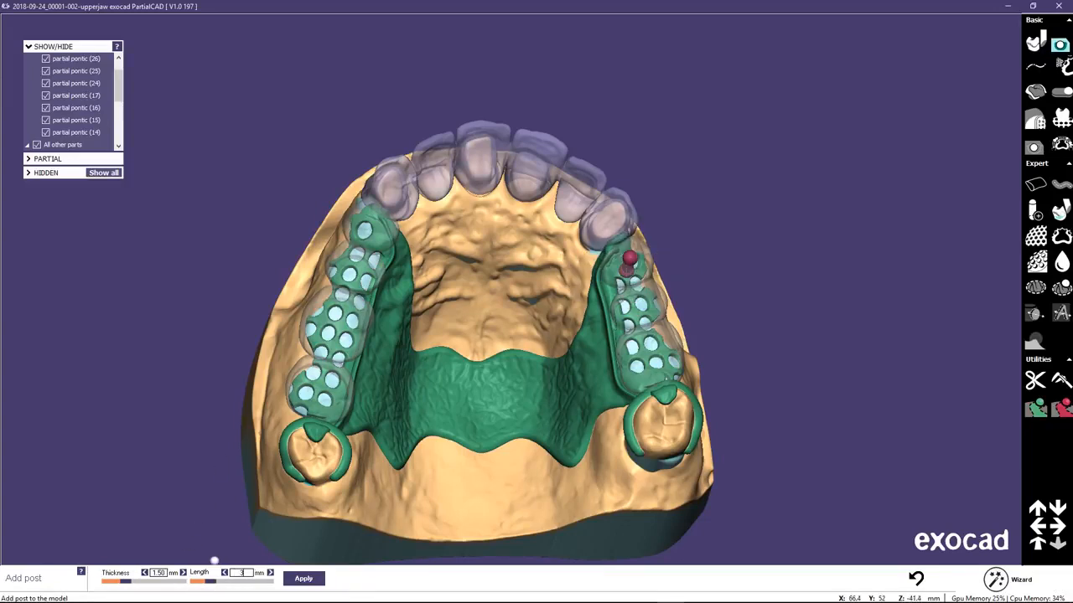
{"action": "mouse_move", "coordinate": [754, 321]}
{"action": "right_mouse_down"}
{"action": "mouse_move", "coordinate": [846, 328]}
{"action": "mouse_move", "coordinate": [745, 323]}
{"action": "right_mouse_up"}
{"action": "left_click", "coordinate": [303, 578]}
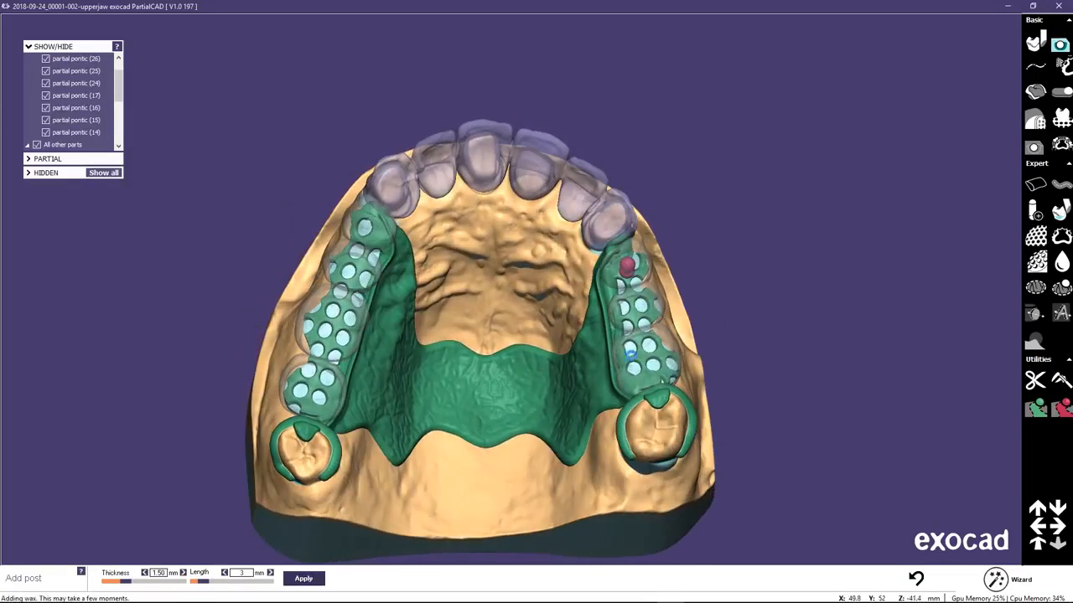
Add one post each on the retention mesh under pontics 25 and 26, 1.50 mm thick and 3 mm long.
{"action": "left_click", "coordinate": [638, 311]}
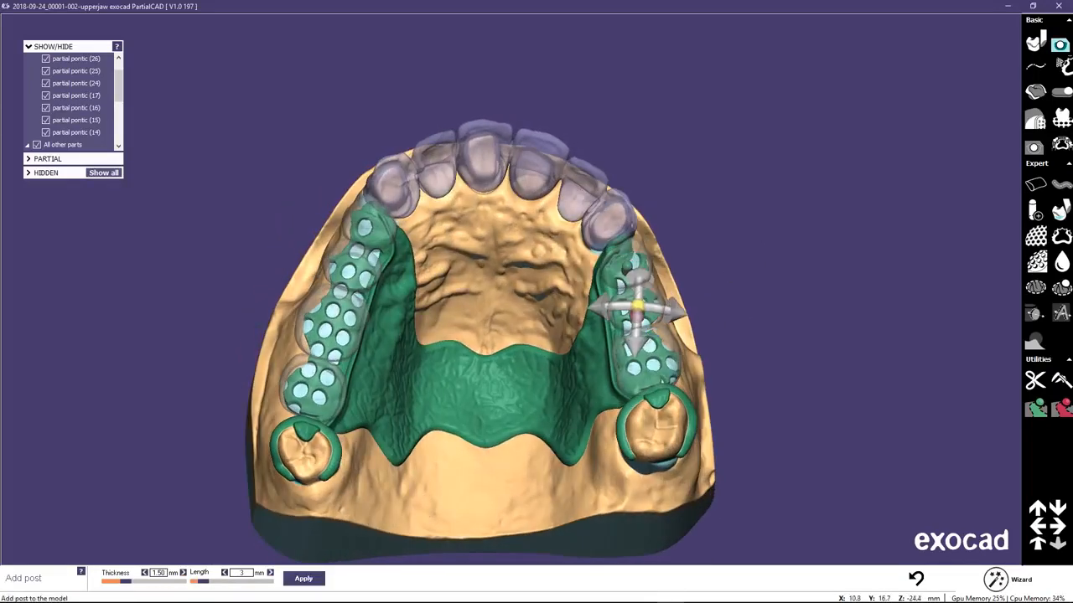
{"action": "left_click", "coordinate": [303, 578]}
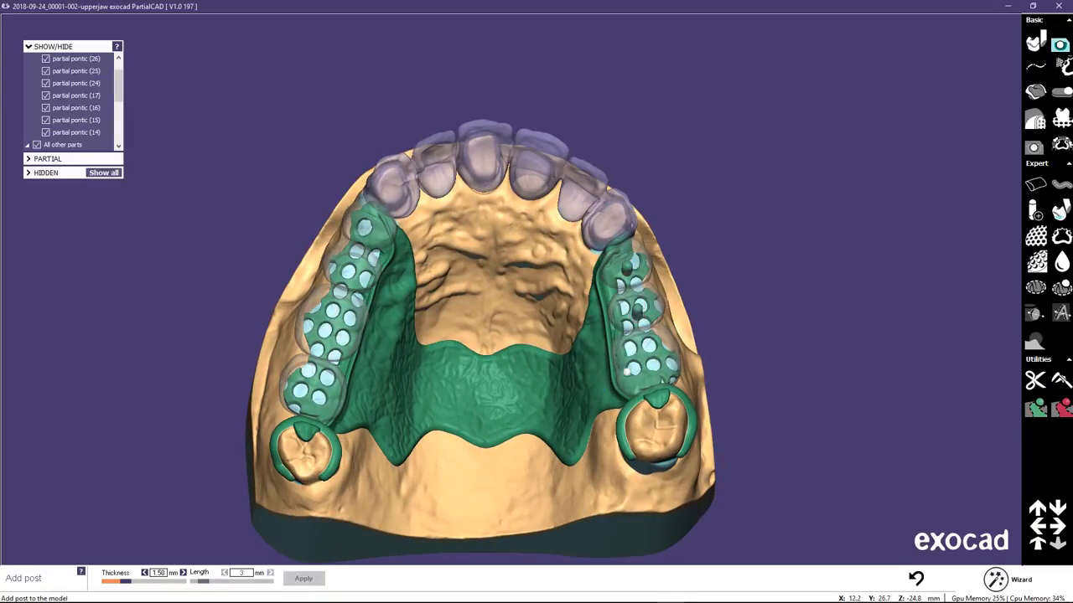
{"action": "left_click", "coordinate": [645, 360]}
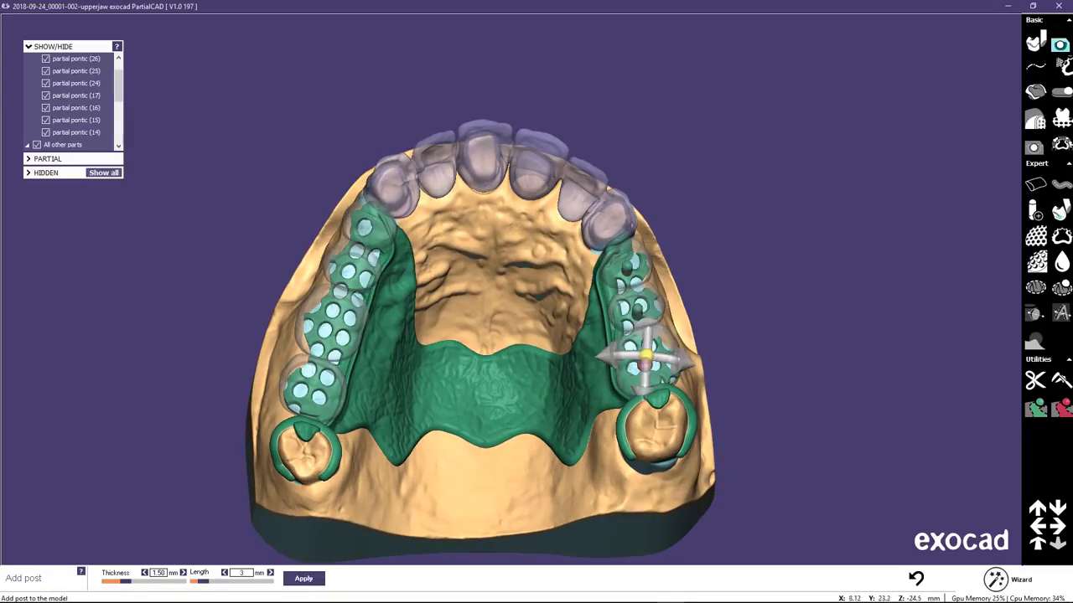
{"action": "left_click", "coordinate": [303, 578]}
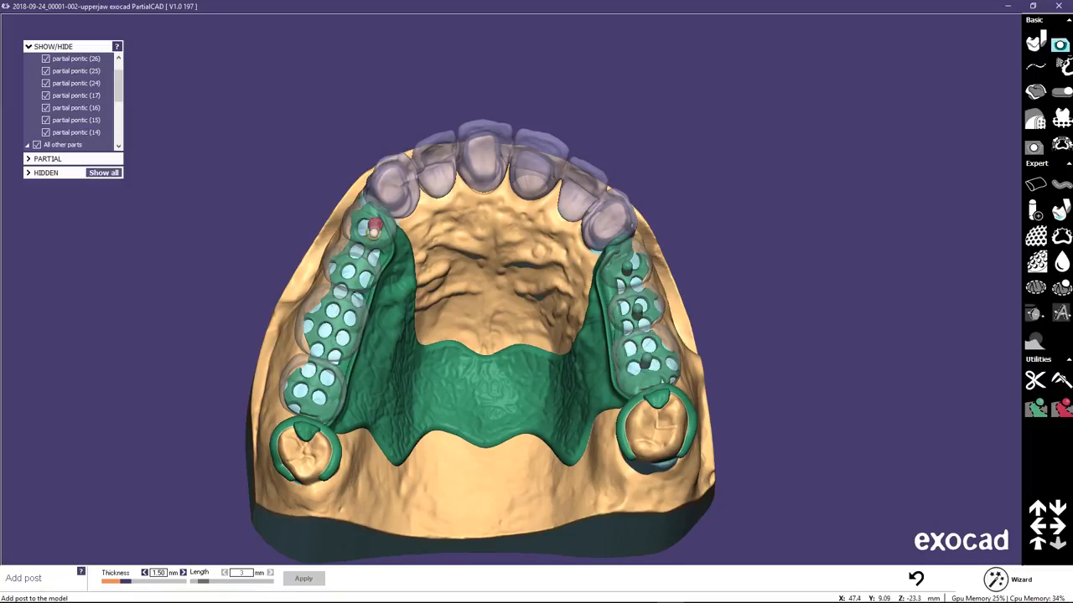
Add a 1.50 mm thick, 3 mm long post on the retention mesh under pontic 14.
{"action": "left_click", "coordinate": [373, 233]}
{"action": "right_click_drag", "start_coordinate": [374, 232], "coordinate": [356, 246]}
{"action": "mouse_move", "coordinate": [384, 235]}
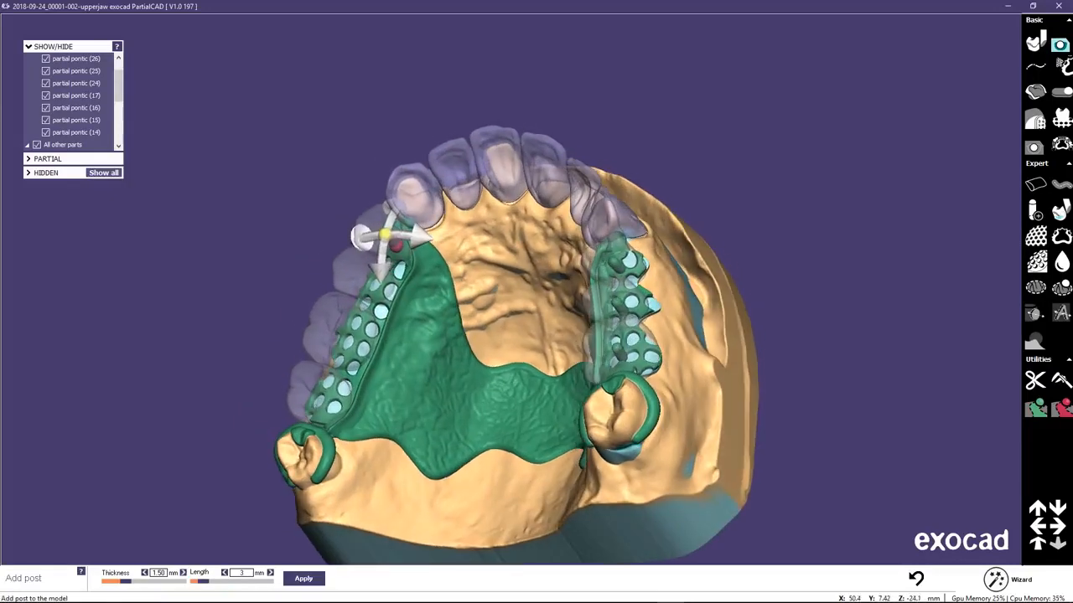
{"action": "left_click", "coordinate": [308, 584]}
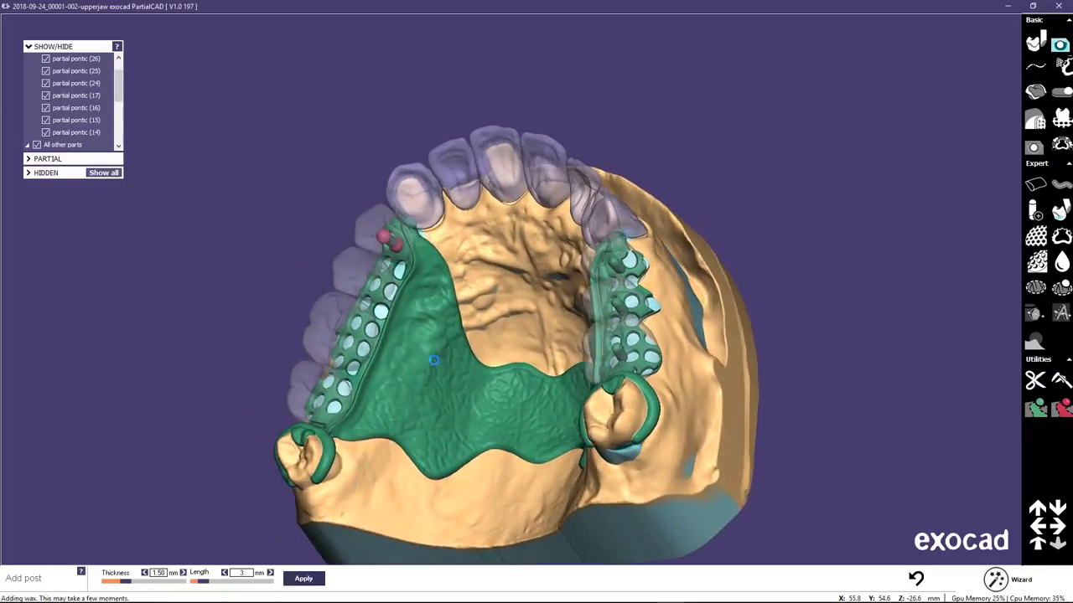
Add one post each on the retention mesh under pontics 15, 16 and 17, 1.50 mm thick and 3 mm long.
{"action": "right_click_drag", "start_coordinate": [421, 355], "coordinate": [475, 369]}
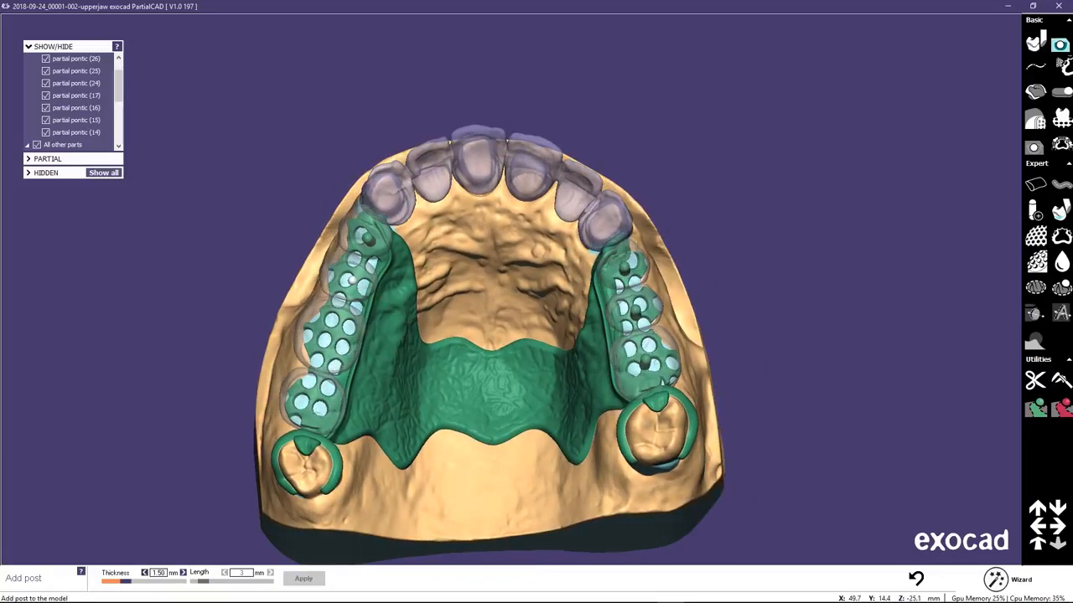
{"action": "left_click", "coordinate": [352, 277]}
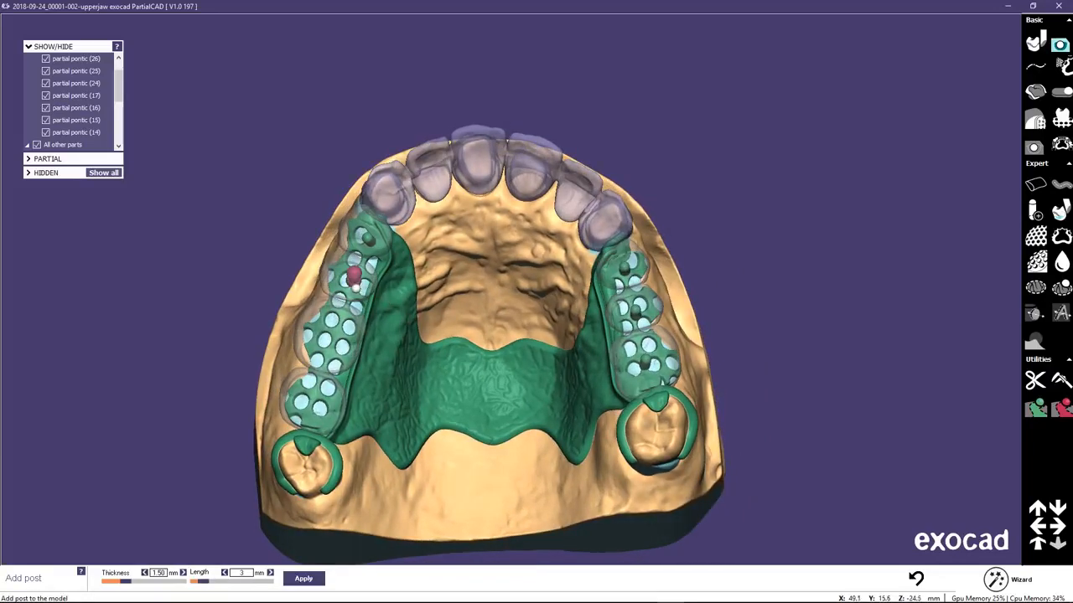
{"action": "left_click", "coordinate": [303, 578]}
{"action": "right_click_drag", "start_coordinate": [428, 342], "coordinate": [329, 340]}
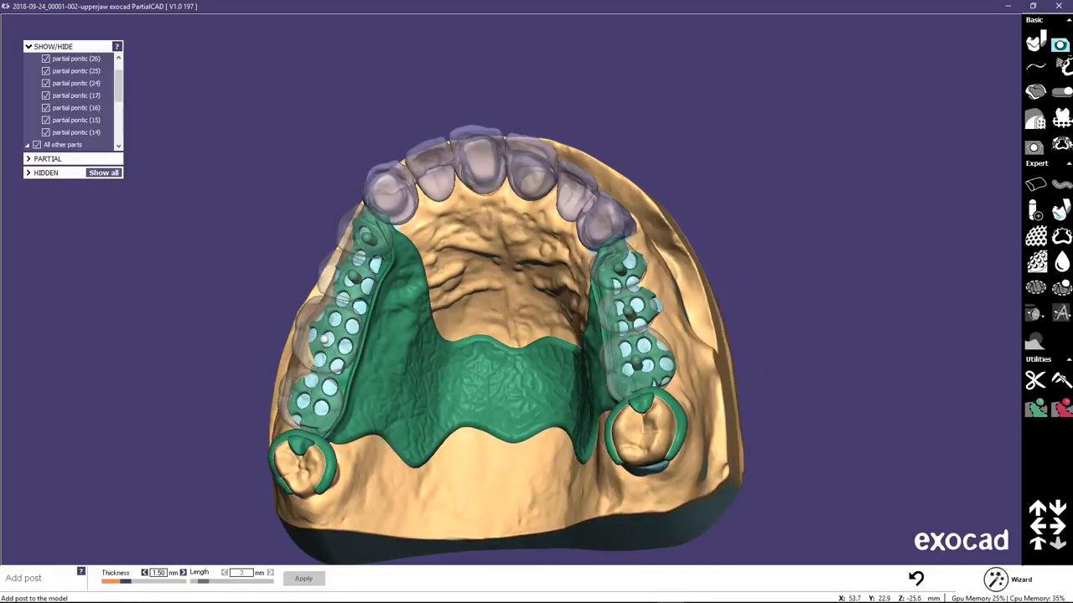
{"action": "left_click", "coordinate": [332, 329]}
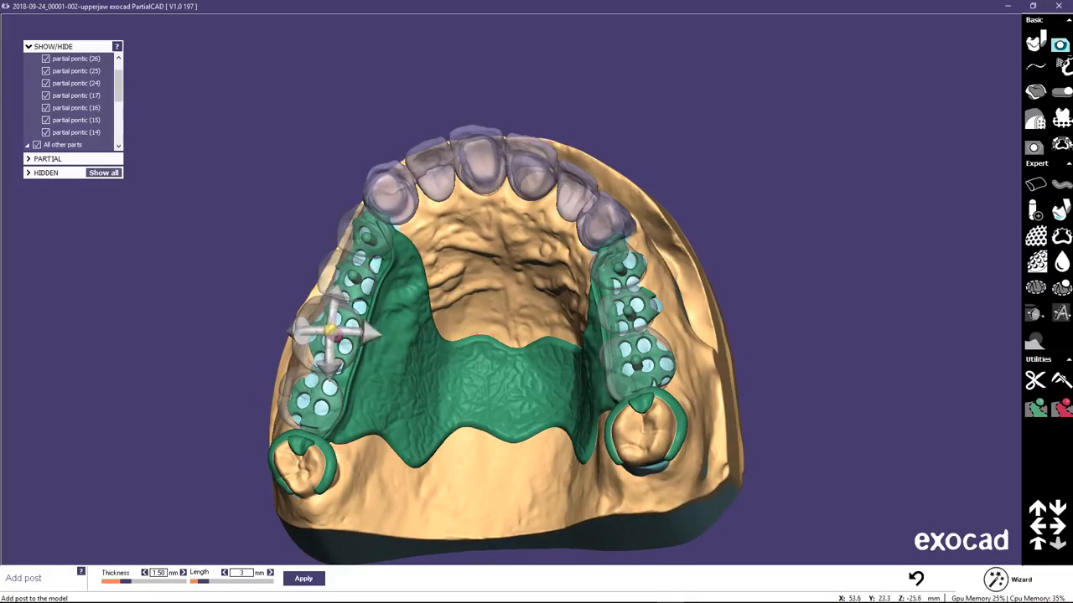
{"action": "left_click", "coordinate": [303, 579]}
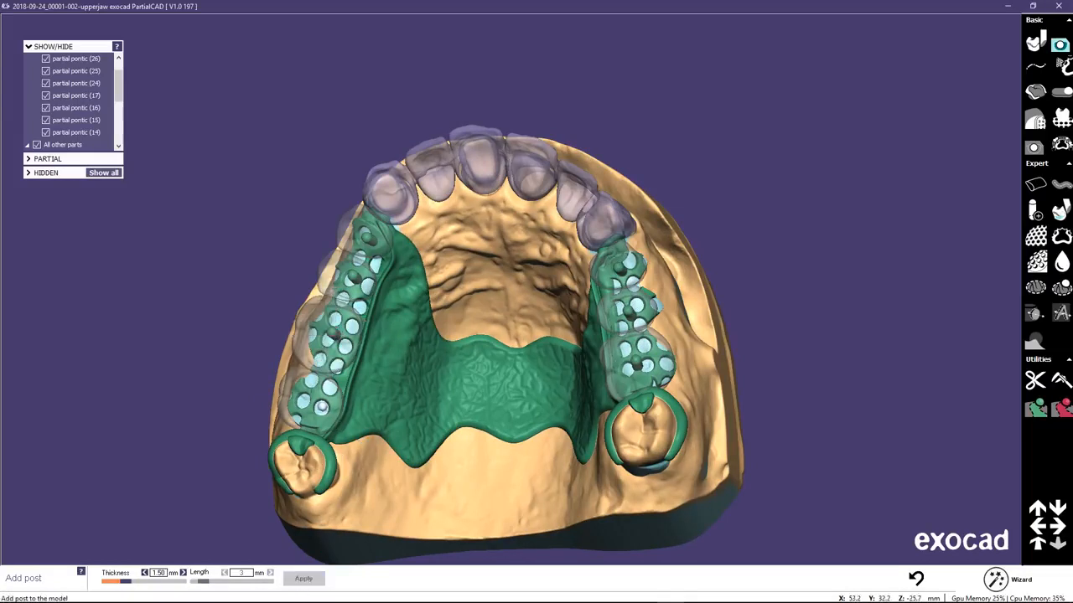
{"action": "left_click", "coordinate": [307, 395]}
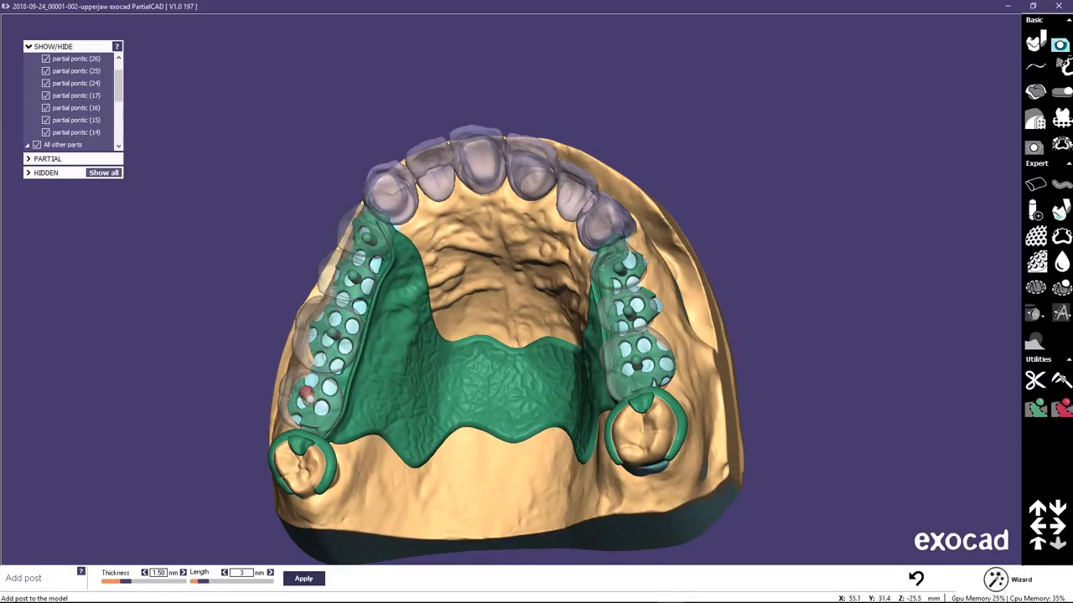
{"action": "left_click", "coordinate": [304, 579]}
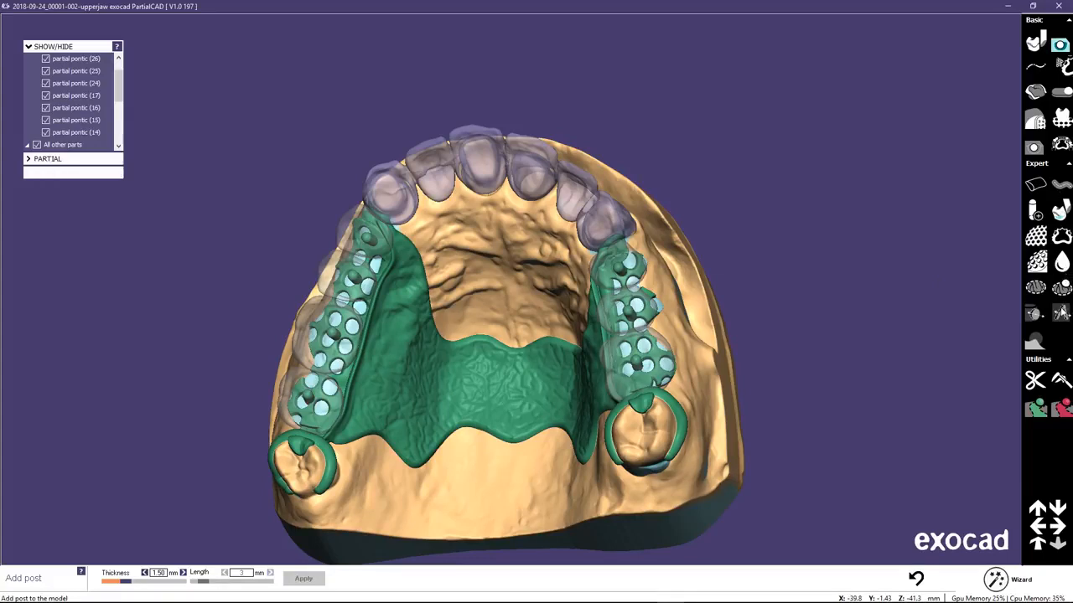
Start embossing with text and create the lettering INSIGHTS in the MS Sans Serif font.
{"action": "left_click", "coordinate": [1061, 312]}
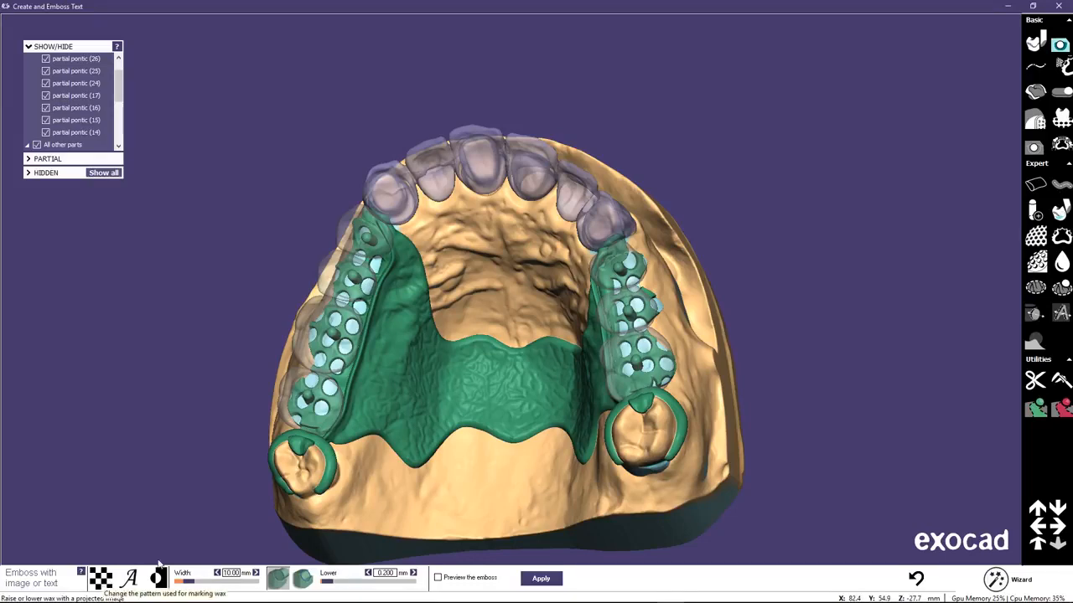
{"action": "right_click_drag", "start_coordinate": [501, 348], "coordinate": [587, 391]}
{"action": "left_click", "coordinate": [130, 578]}
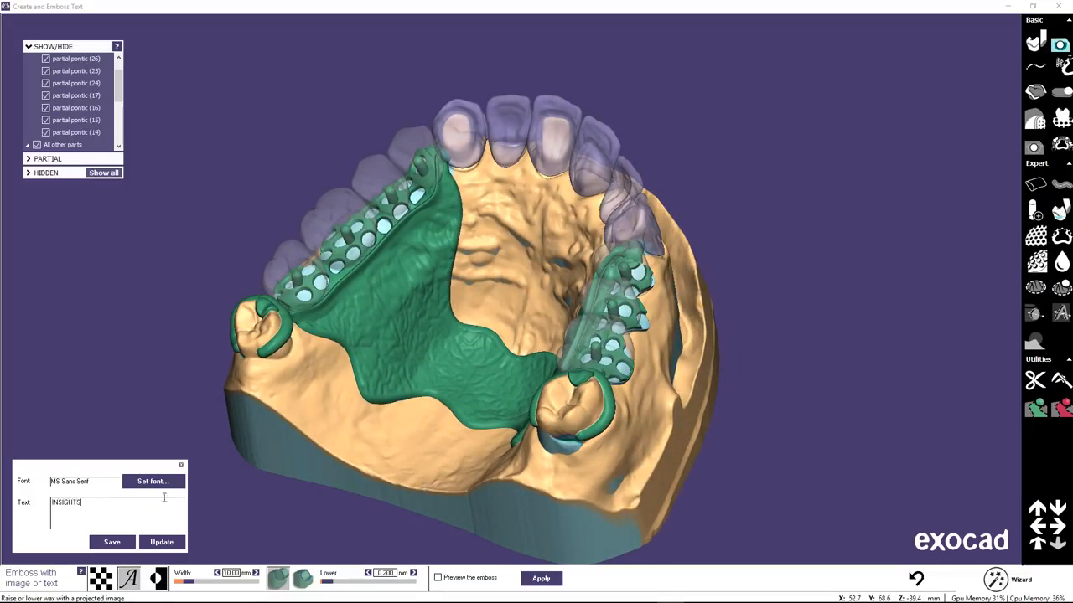
{"action": "left_click", "coordinate": [158, 543]}
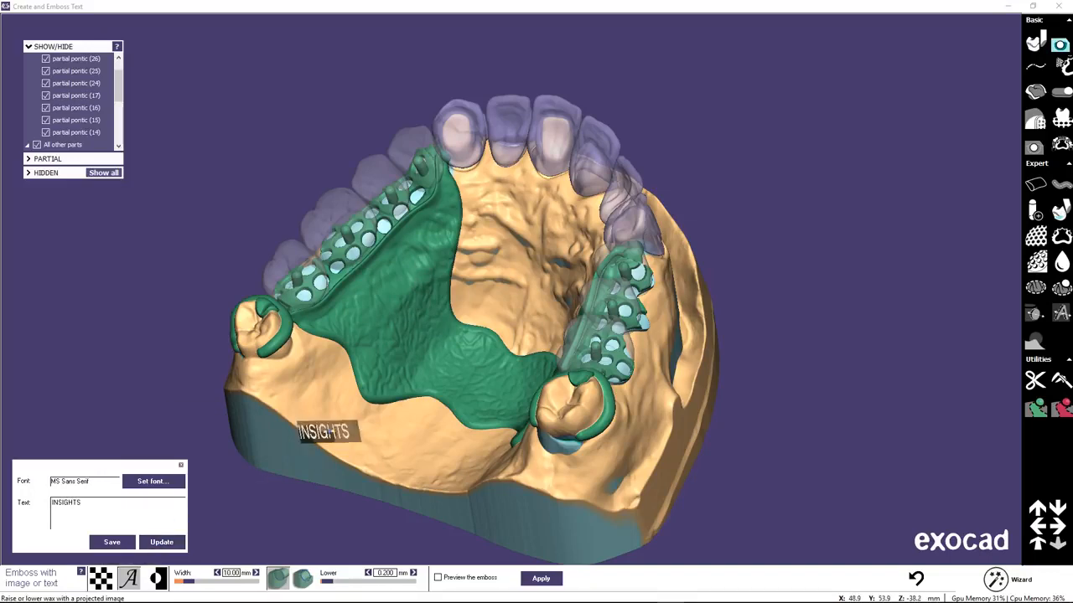
Apply the INSIGHTS lettering, 10 mm wide and lowered 0.200 mm, to the palatal plate beside pontics 14 to 17, and return to the wizard.
{"action": "right_click_drag", "start_coordinate": [421, 295], "coordinate": [430, 283]}
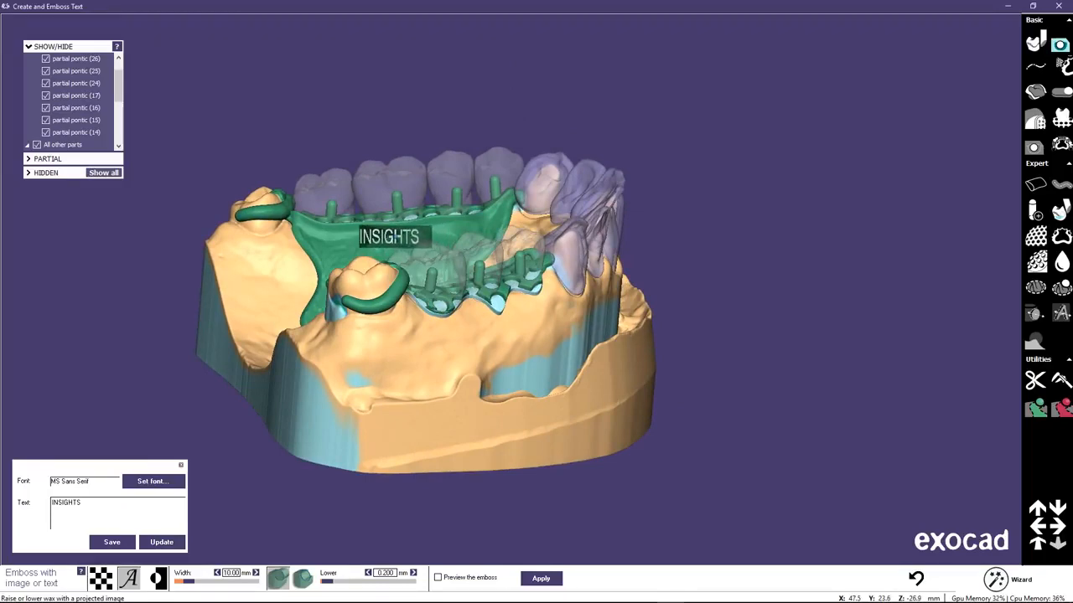
{"action": "right_click_drag", "start_coordinate": [423, 247], "coordinate": [424, 248]}
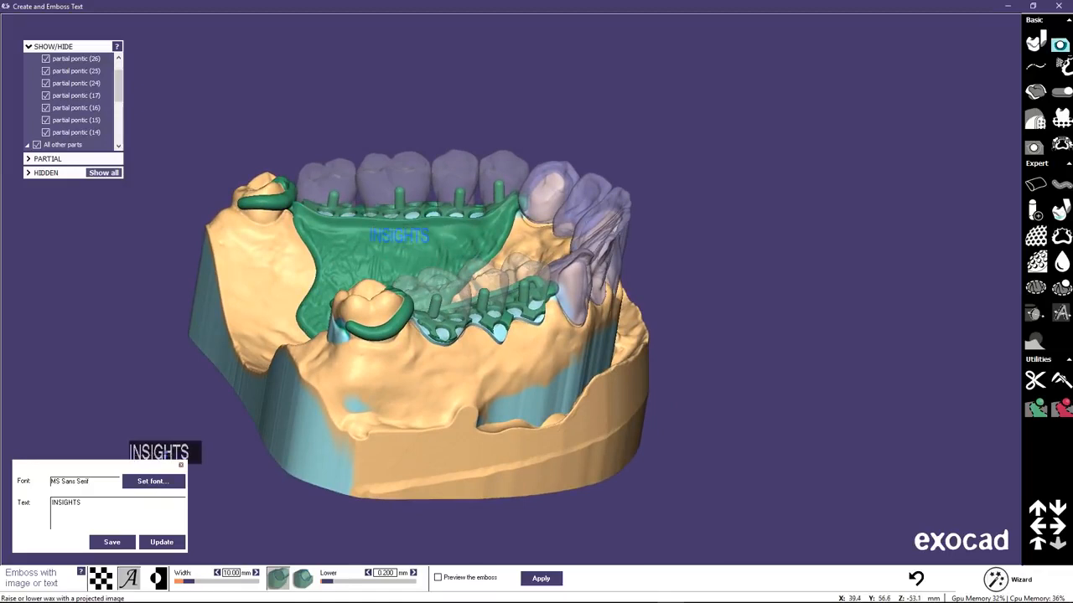
{"action": "right_click_drag", "start_coordinate": [512, 384], "coordinate": [535, 392]}
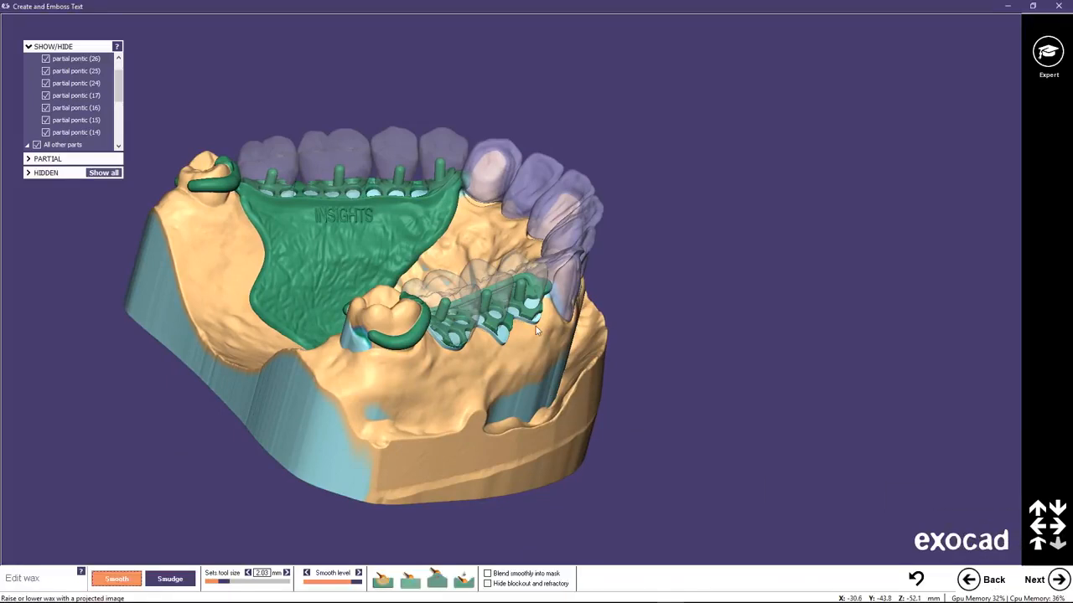
Advance to the Build stage and save the framework for build, overwriting the existing scene file.
{"action": "right_click_drag", "start_coordinate": [383, 335], "coordinate": [388, 332]}
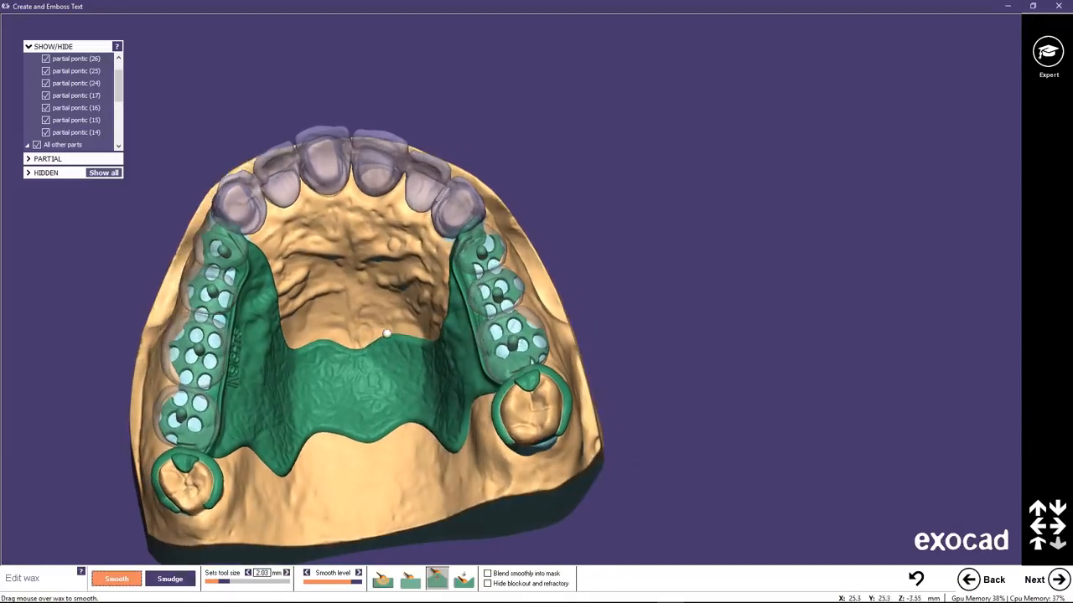
{"action": "middle_click_drag", "start_coordinate": [313, 277], "coordinate": [439, 176]}
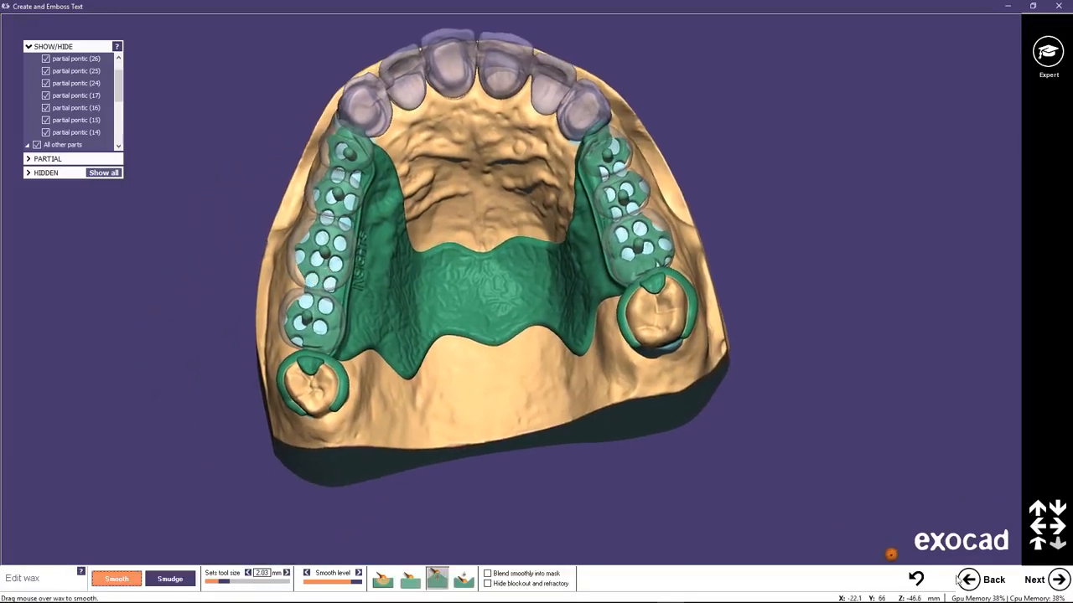
{"action": "left_click", "coordinate": [1037, 579]}
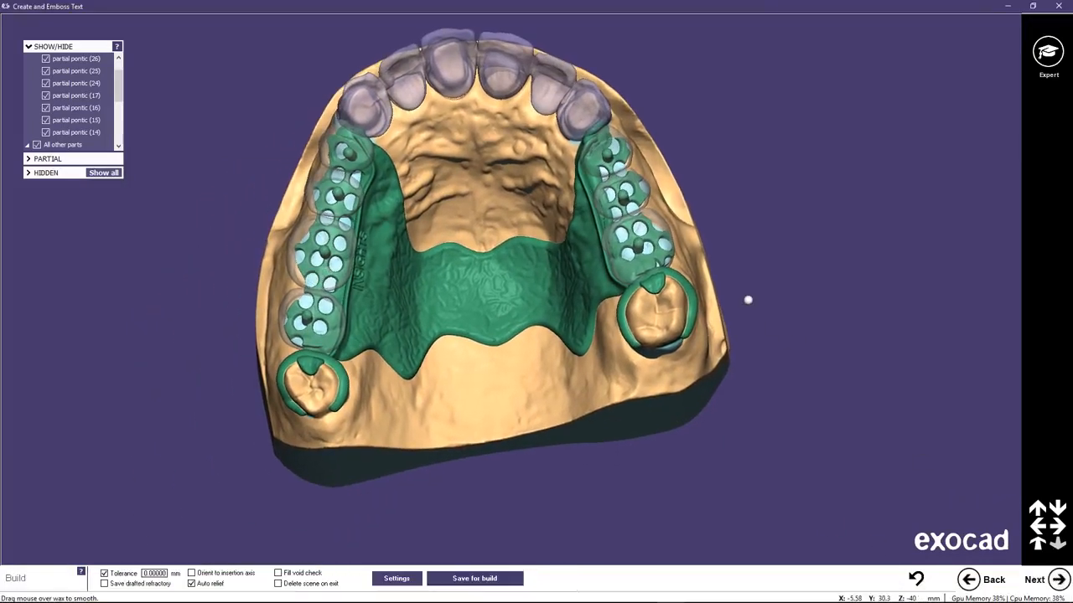
{"action": "middle_click_drag", "start_coordinate": [470, 159], "coordinate": [469, 182]}
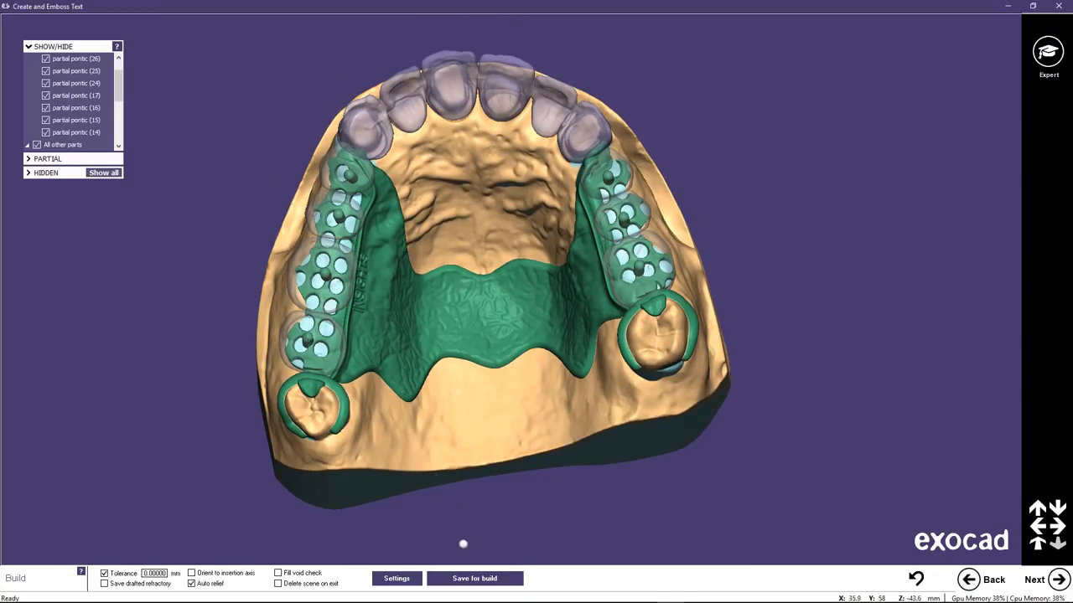
{"action": "left_click", "coordinate": [464, 580]}
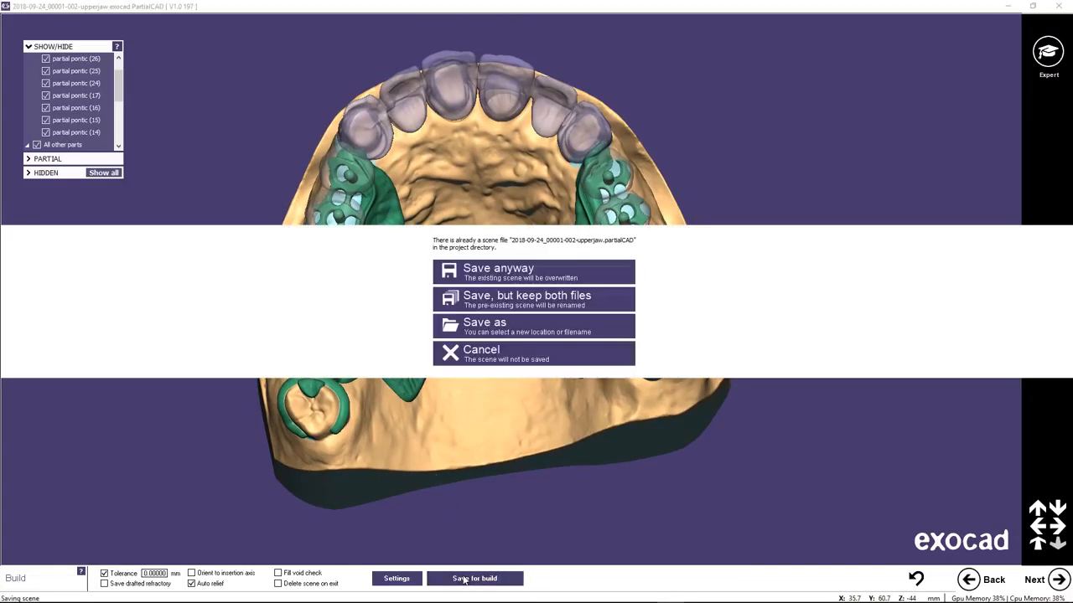
{"action": "left_click", "coordinate": [501, 273]}
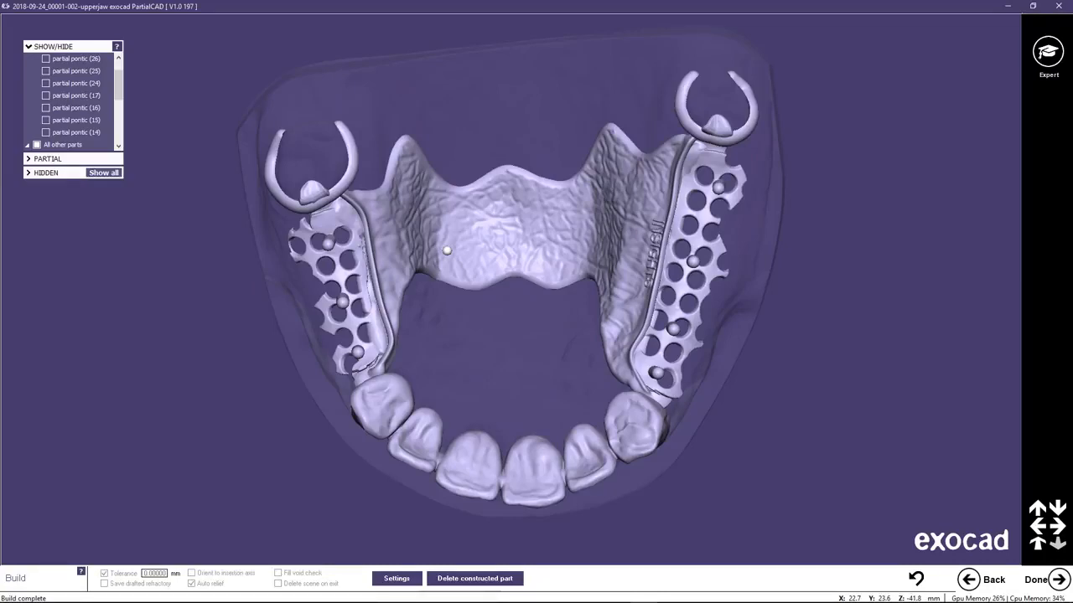
Hide the jaw scan so that only the built framework is shown.
{"action": "mouse_move", "coordinate": [491, 311]}
{"action": "right_mouse_down"}
{"action": "mouse_move", "coordinate": [493, 302]}
{"action": "mouse_move", "coordinate": [549, 295]}
{"action": "mouse_move", "coordinate": [482, 310]}
{"action": "mouse_move", "coordinate": [493, 243]}
{"action": "right_mouse_up"}
{"action": "mouse_move", "coordinate": [495, 350]}
{"action": "right_mouse_down"}
{"action": "mouse_move", "coordinate": [528, 345]}
{"action": "mouse_move", "coordinate": [541, 326]}
{"action": "mouse_move", "coordinate": [471, 365]}
{"action": "right_mouse_up"}
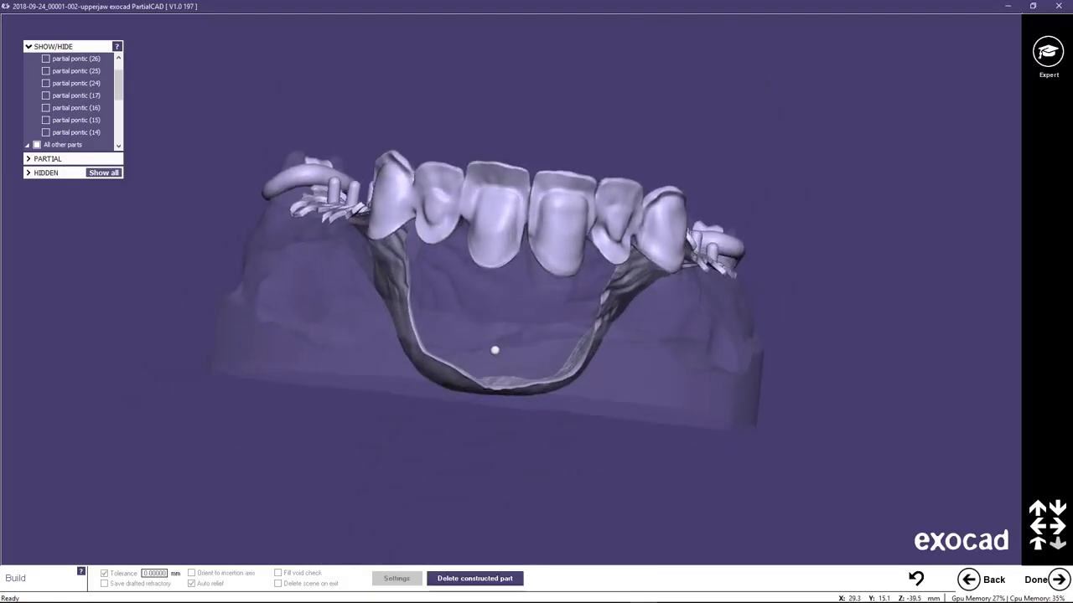
{"action": "left_click", "coordinate": [118, 57]}
{"action": "left_click_drag", "start_coordinate": [120, 82], "coordinate": [124, 138]}
{"action": "left_click", "coordinate": [37, 134]}
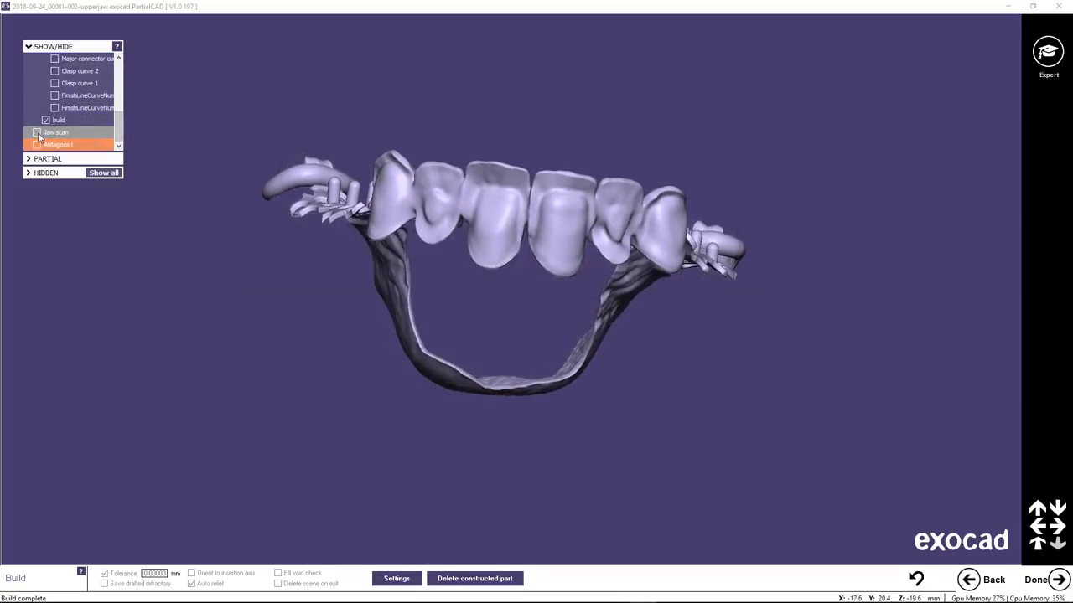
Examine the built framework from both sides, especially the inner surfaces of the telescopic crowns and their connection to the retention mesh.
{"action": "right_click_drag", "start_coordinate": [551, 374], "coordinate": [560, 352]}
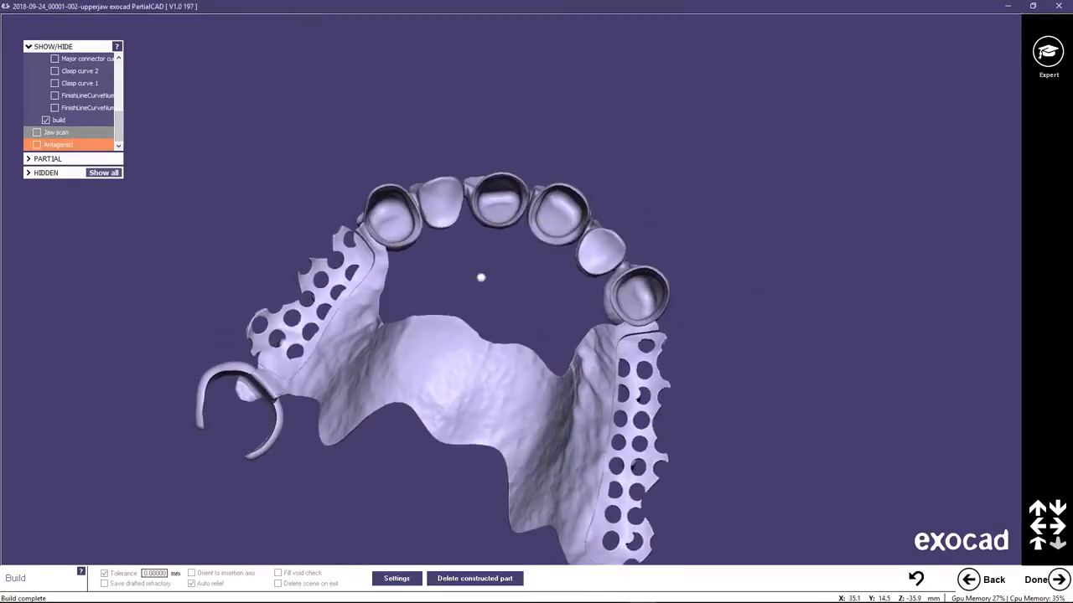
{"action": "scroll", "coordinate": [481, 277], "scroll_direction": "up", "scroll_amount": 5}
{"action": "scroll", "coordinate": [483, 285], "scroll_direction": "up", "scroll_amount": 8}
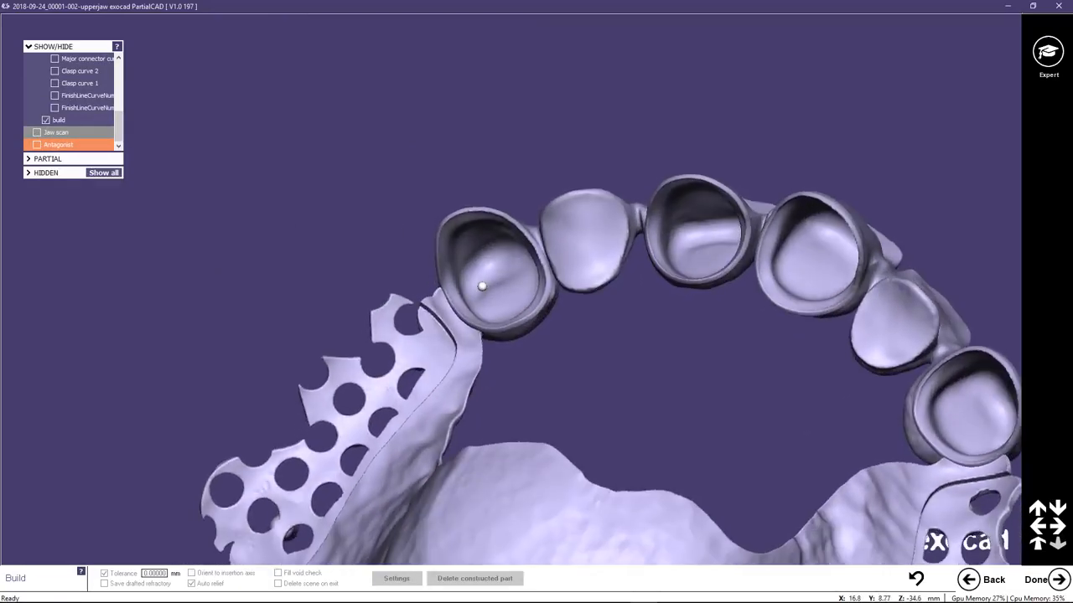
{"action": "scroll", "coordinate": [567, 329], "scroll_direction": "down", "scroll_amount": 8}
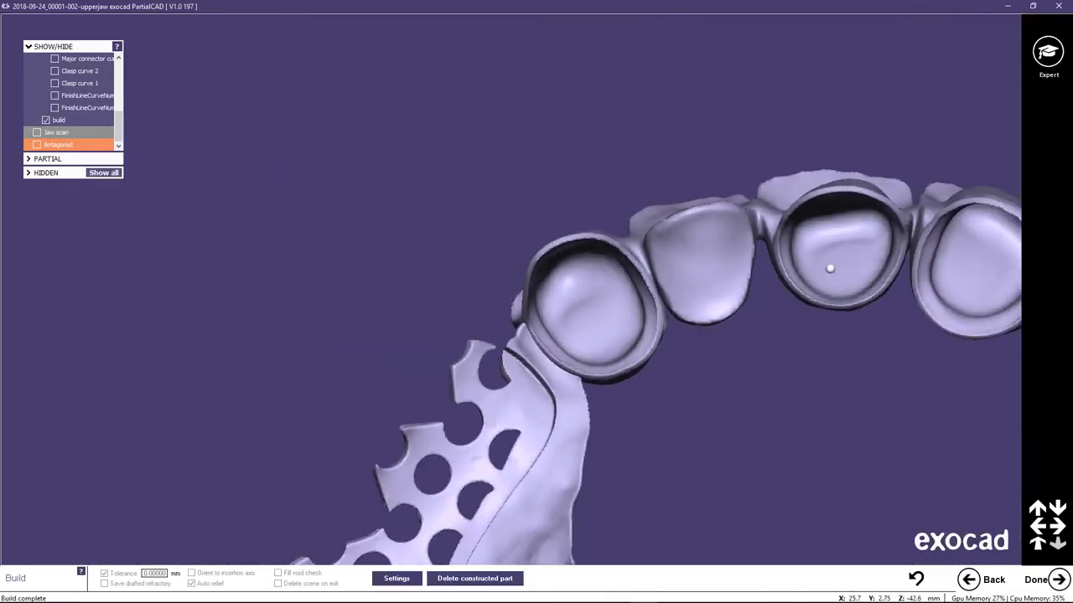
{"action": "middle_click", "coordinate": [843, 253]}
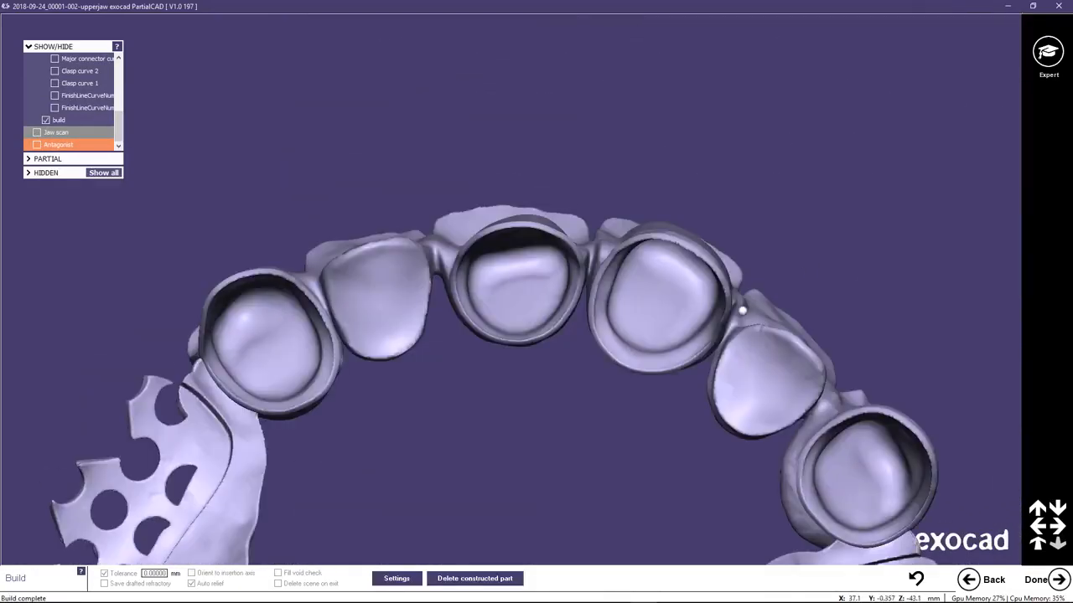
{"action": "right_click_drag", "start_coordinate": [692, 313], "coordinate": [692, 312]}
{"action": "scroll", "coordinate": [680, 323], "scroll_direction": "down", "scroll_amount": 7}
{"action": "right_click_drag", "start_coordinate": [635, 358], "coordinate": [606, 412]}
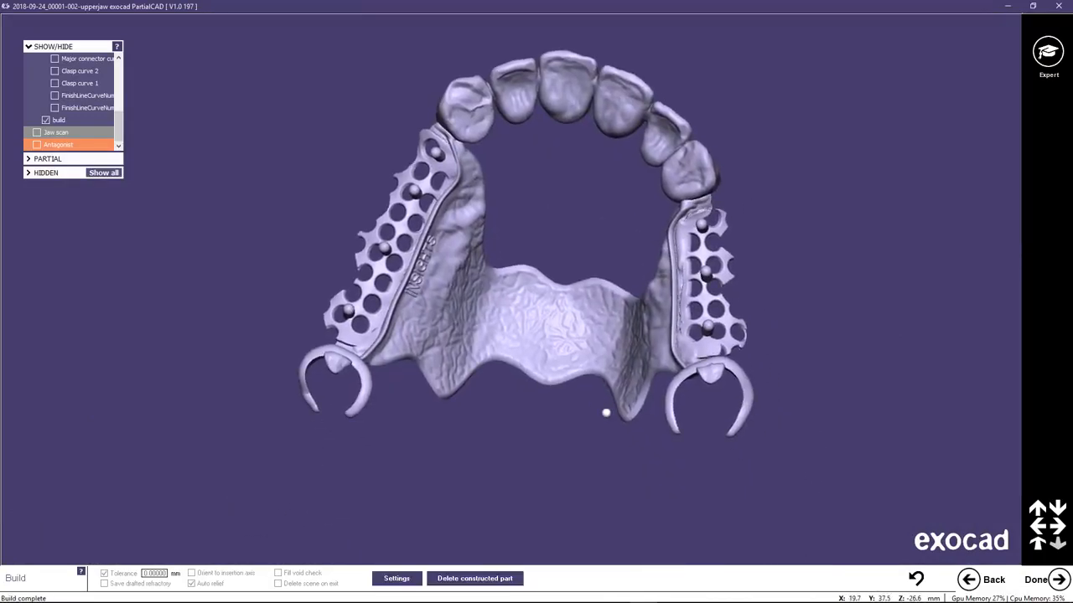